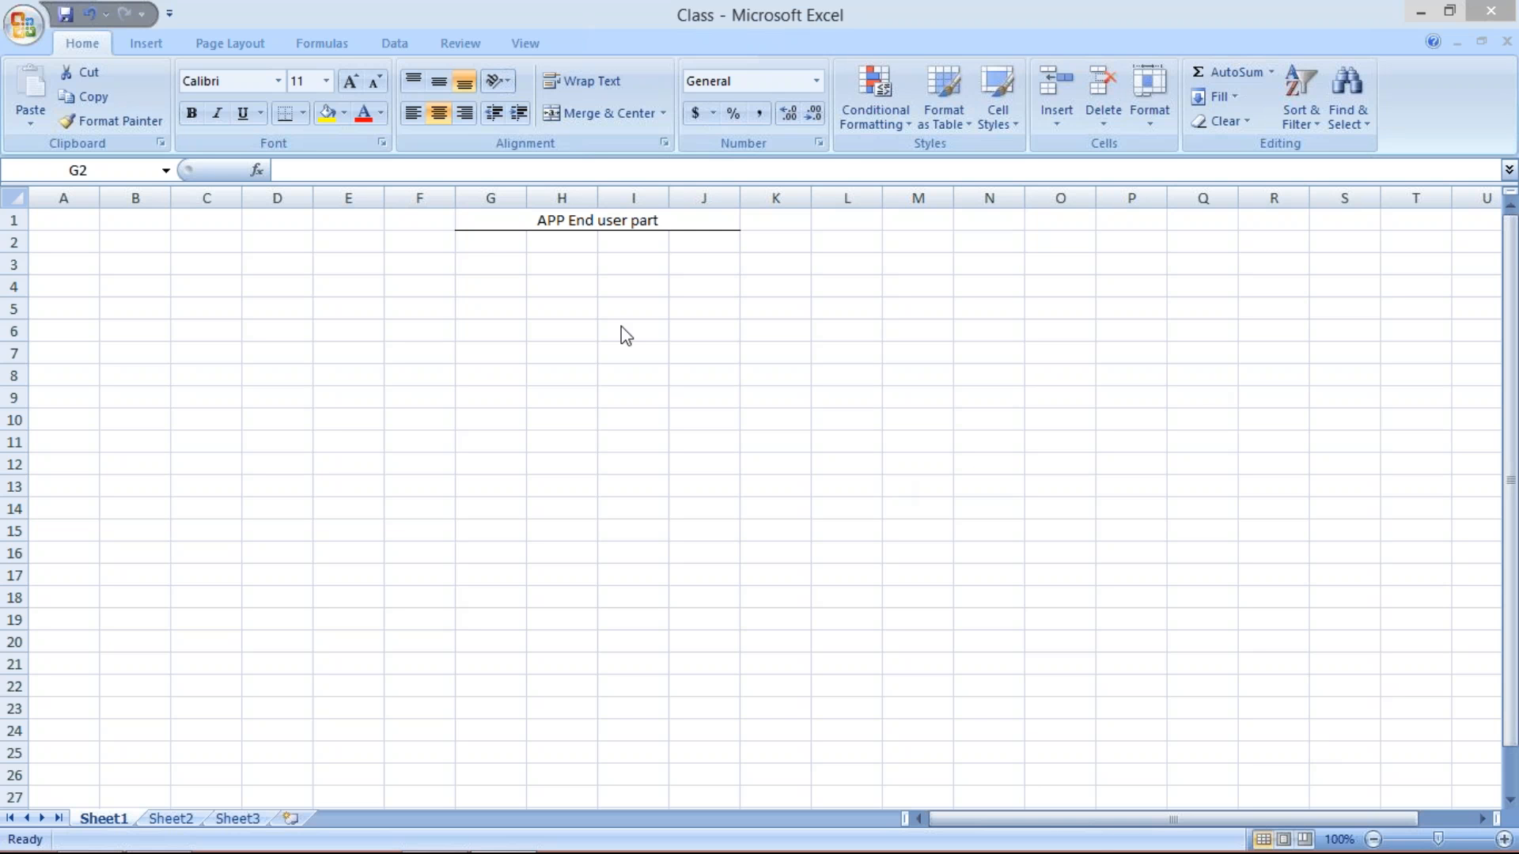
{"action": "left_click", "coordinate": [486, 249]}
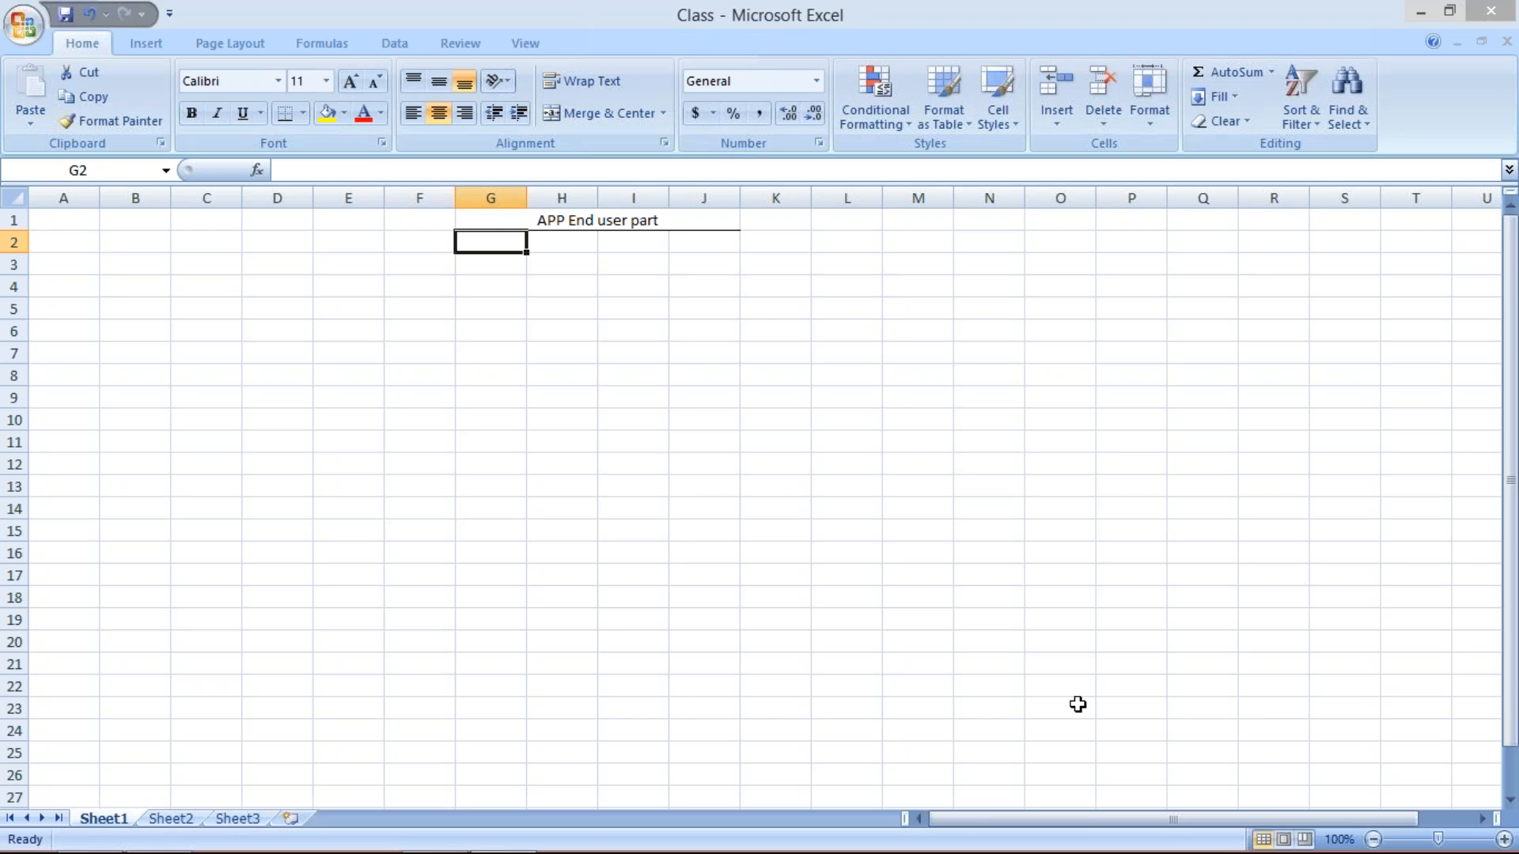
{"action": "left_click", "coordinate": [1281, 733]}
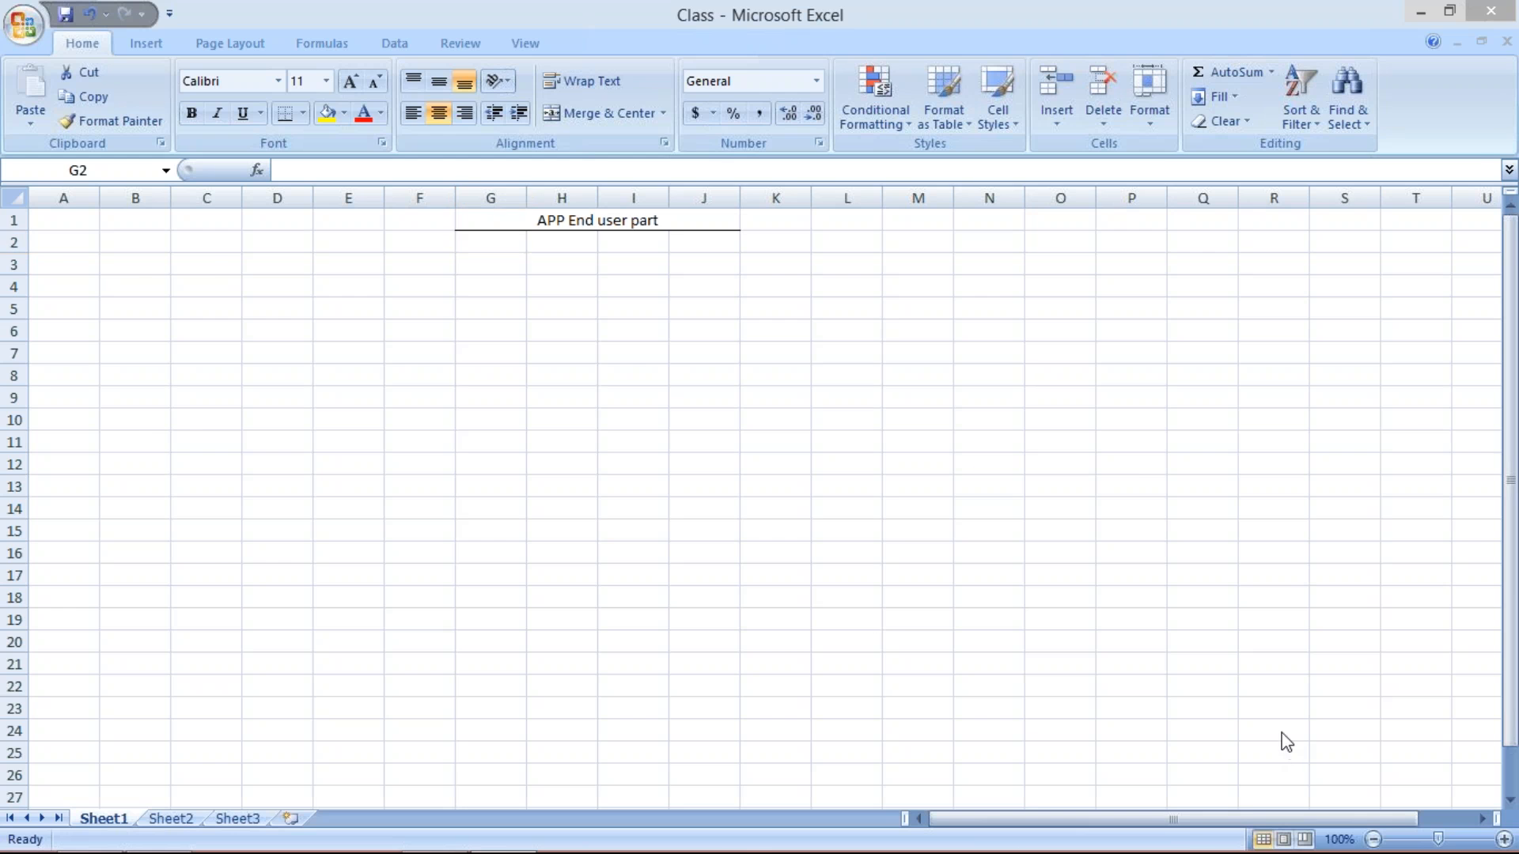
- Switch to SAP and open the vendor line item display with transaction FBL1N
{"action": "key", "text": "alt+Tab"}
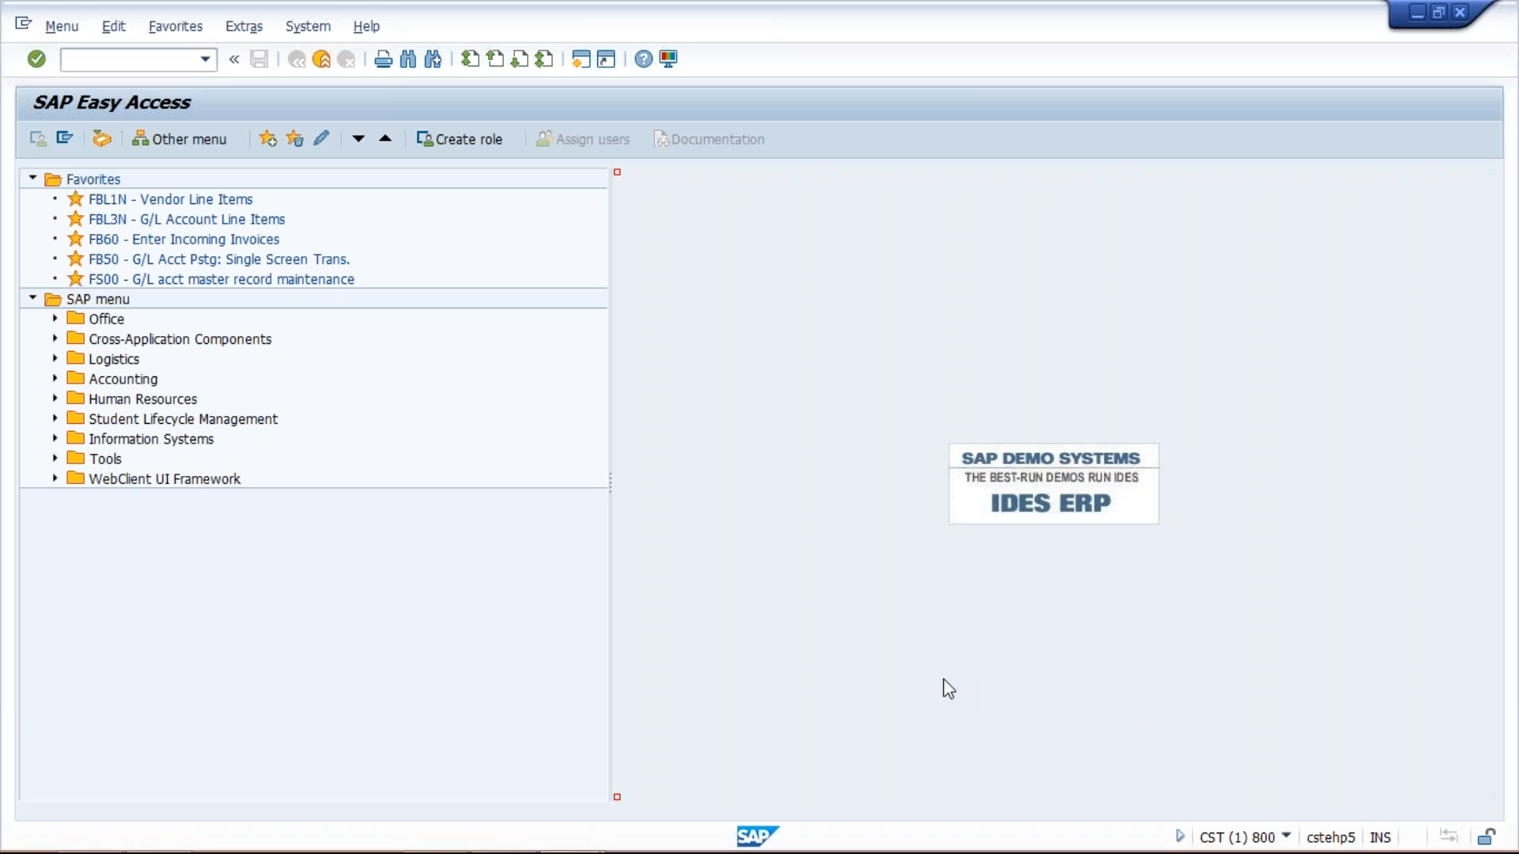
{"action": "left_click", "coordinate": [138, 60]}
{"action": "type", "text": "fbl1n"}
{"action": "key", "text": "Return"}
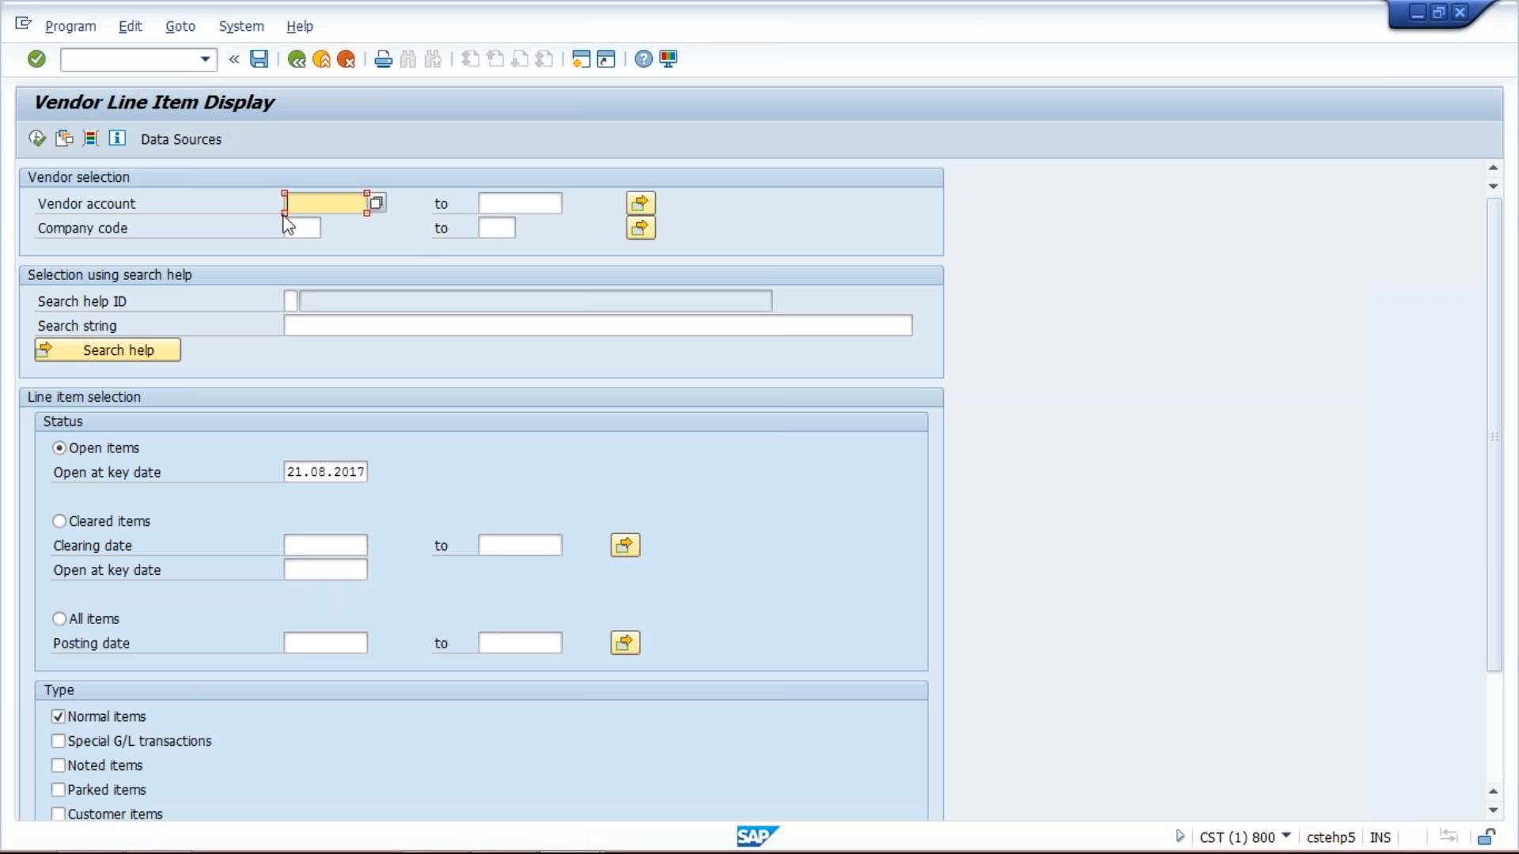
- Run the open vendor line item report for company code TM04 with the vendor account left blank
{"action": "left_click", "coordinate": [301, 228]}
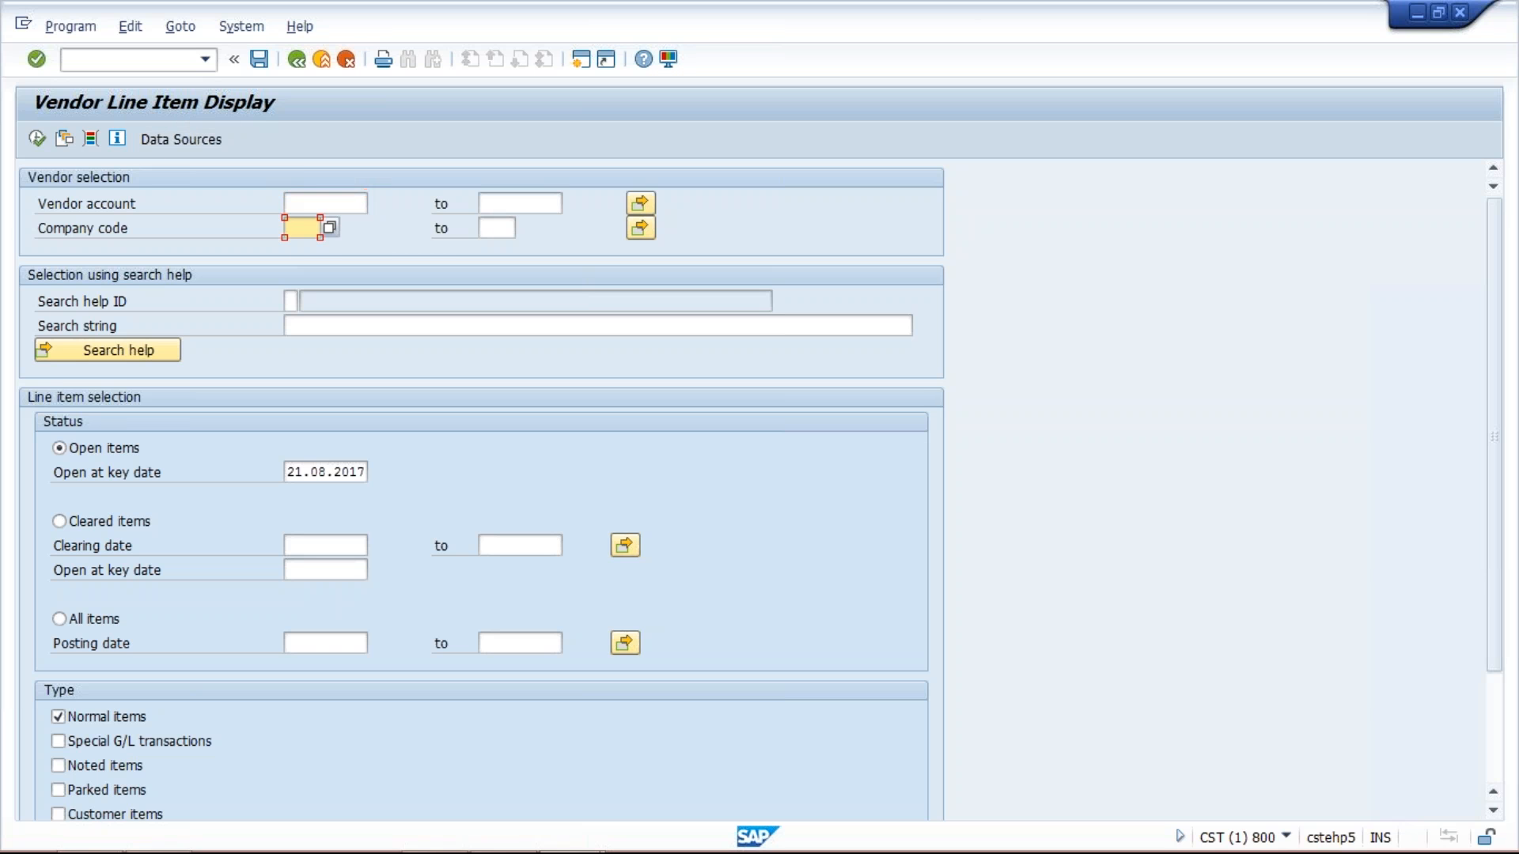
{"action": "type", "text": "t"}
{"action": "left_click", "coordinate": [316, 250]}
{"action": "left_click", "coordinate": [303, 201]}
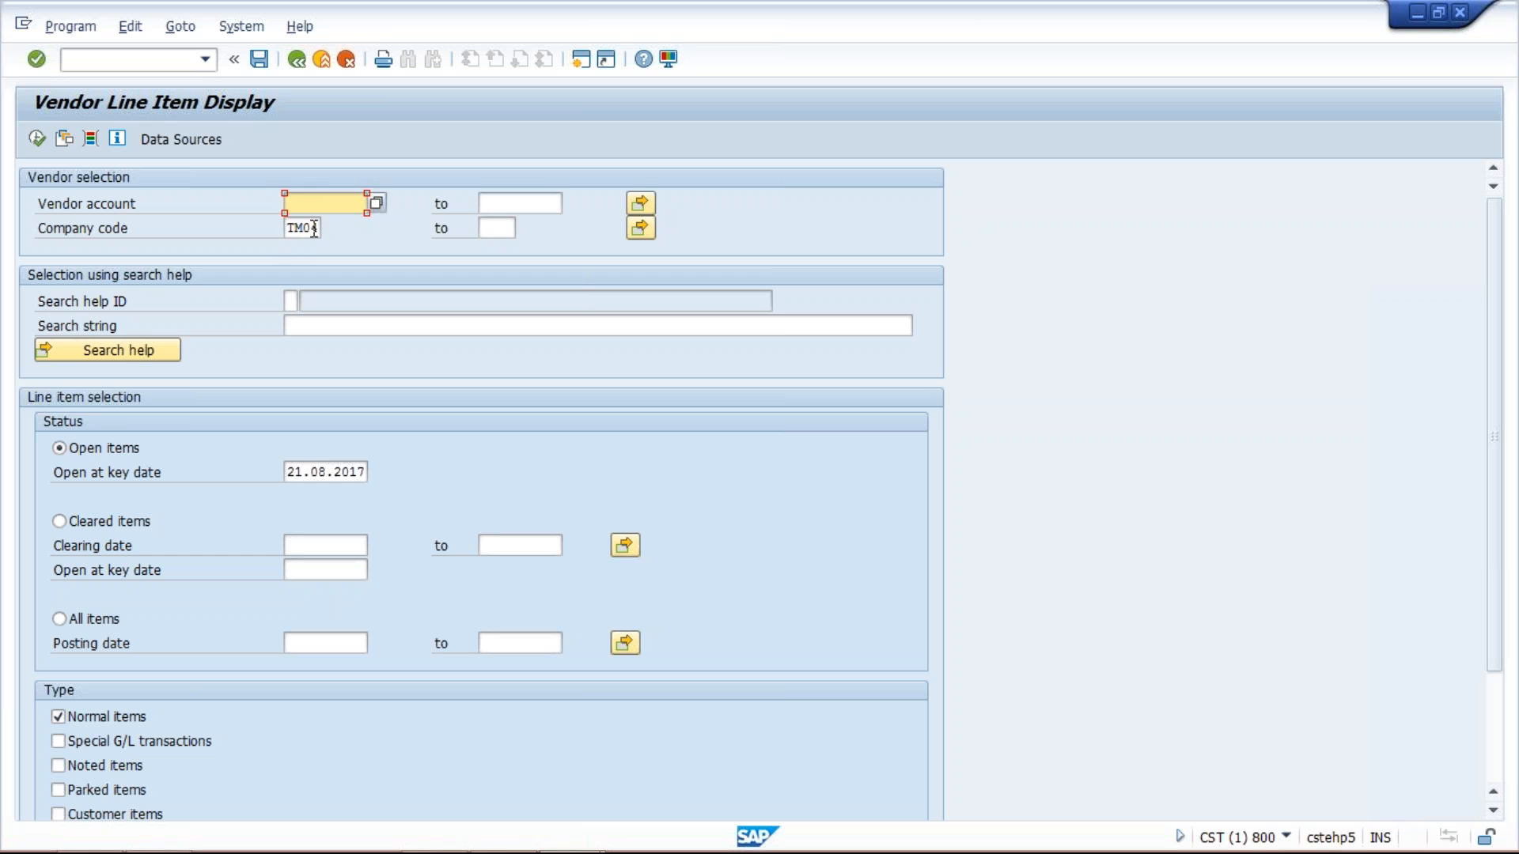
{"action": "left_click", "coordinate": [38, 140]}
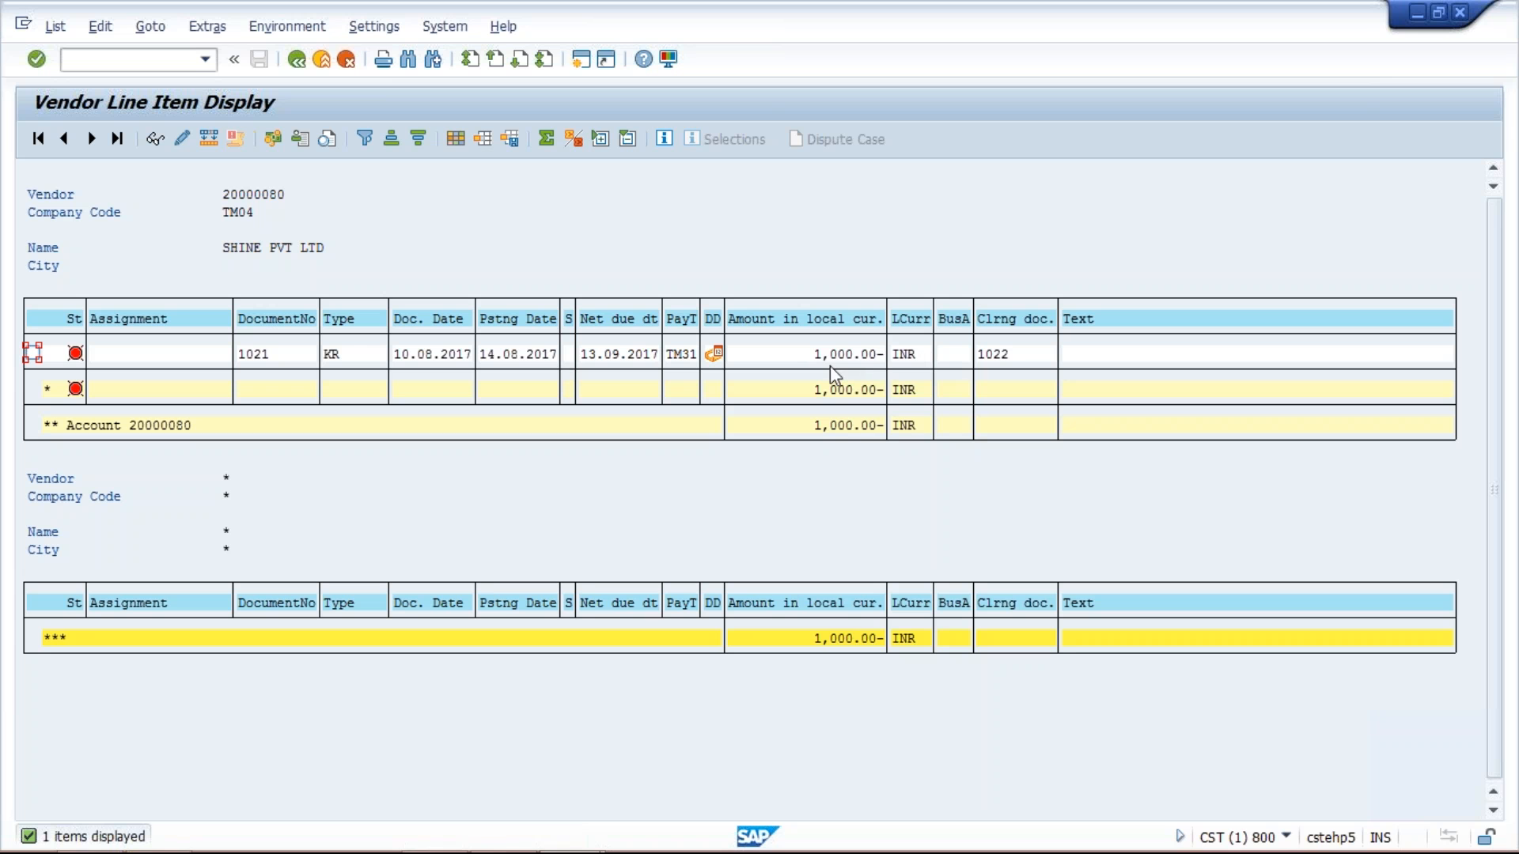
- Copy the vendor number of SHINE PVT LTD from the header of the line item list
{"action": "left_click", "coordinate": [1003, 354]}
{"action": "left_click", "coordinate": [382, 254]}
{"action": "left_click", "coordinate": [227, 194]}
{"action": "key", "text": "ctrl+y"}
{"action": "left_click_drag", "start_coordinate": [223, 190], "coordinate": [317, 187]}
{"action": "key", "text": "ctrl+c"}
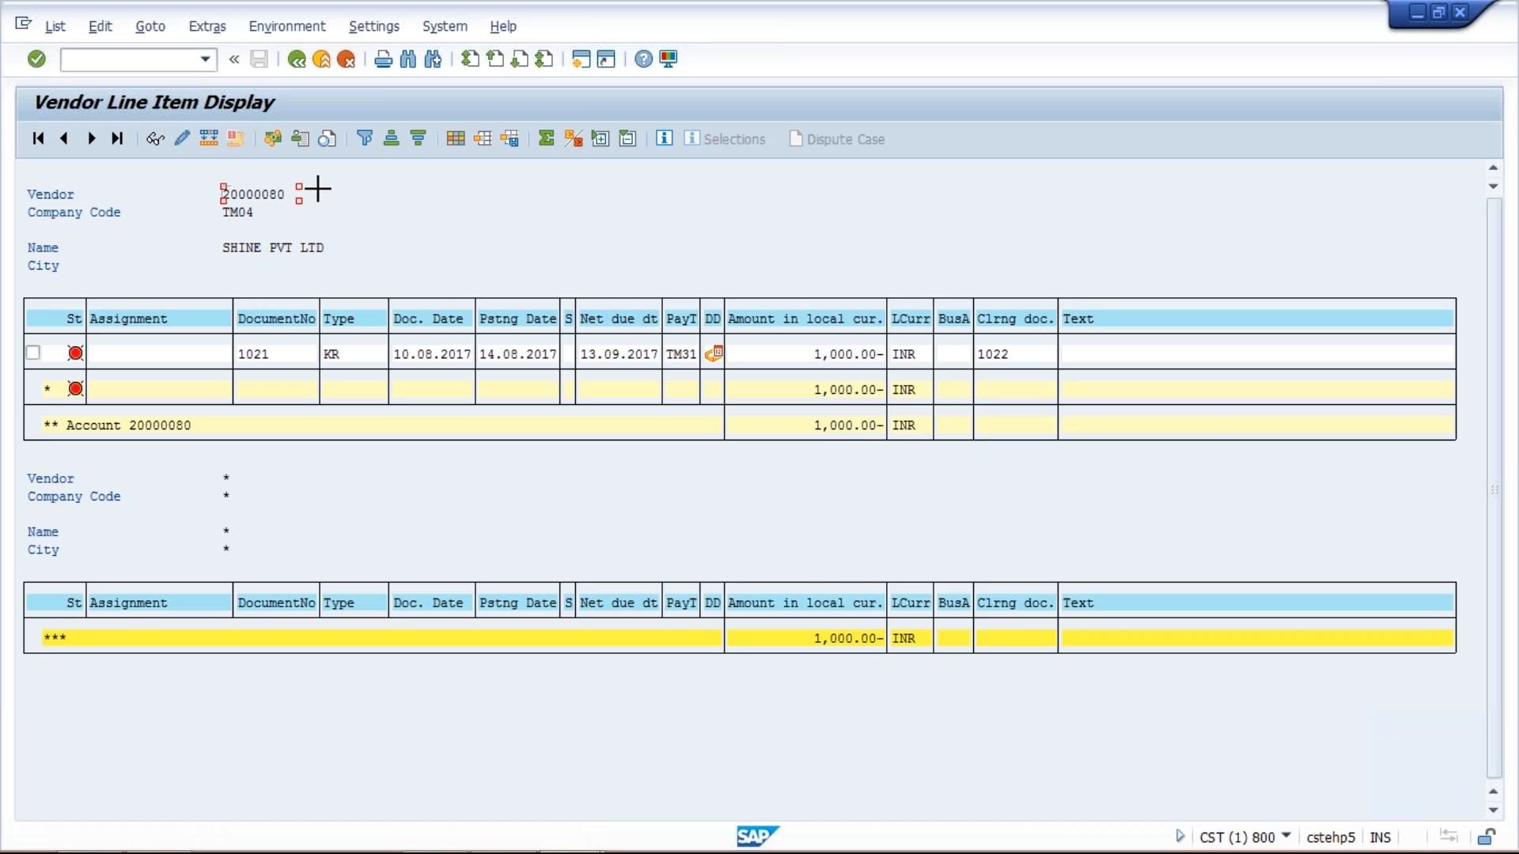
- Start the incoming invoice transaction FB60 in a new session
{"action": "left_click", "coordinate": [583, 69]}
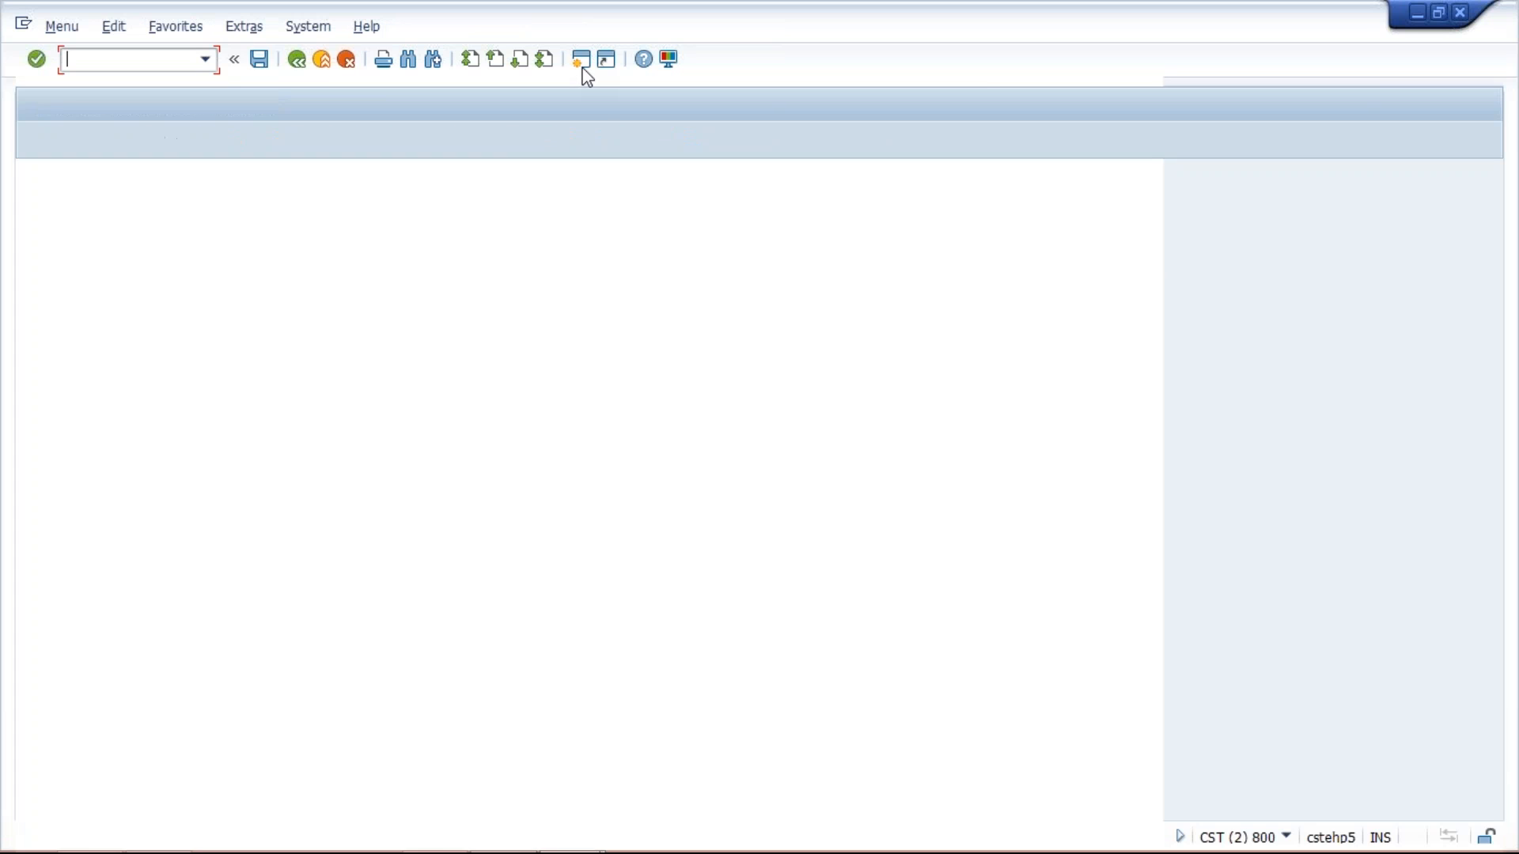
{"action": "type", "text": "fb60"}
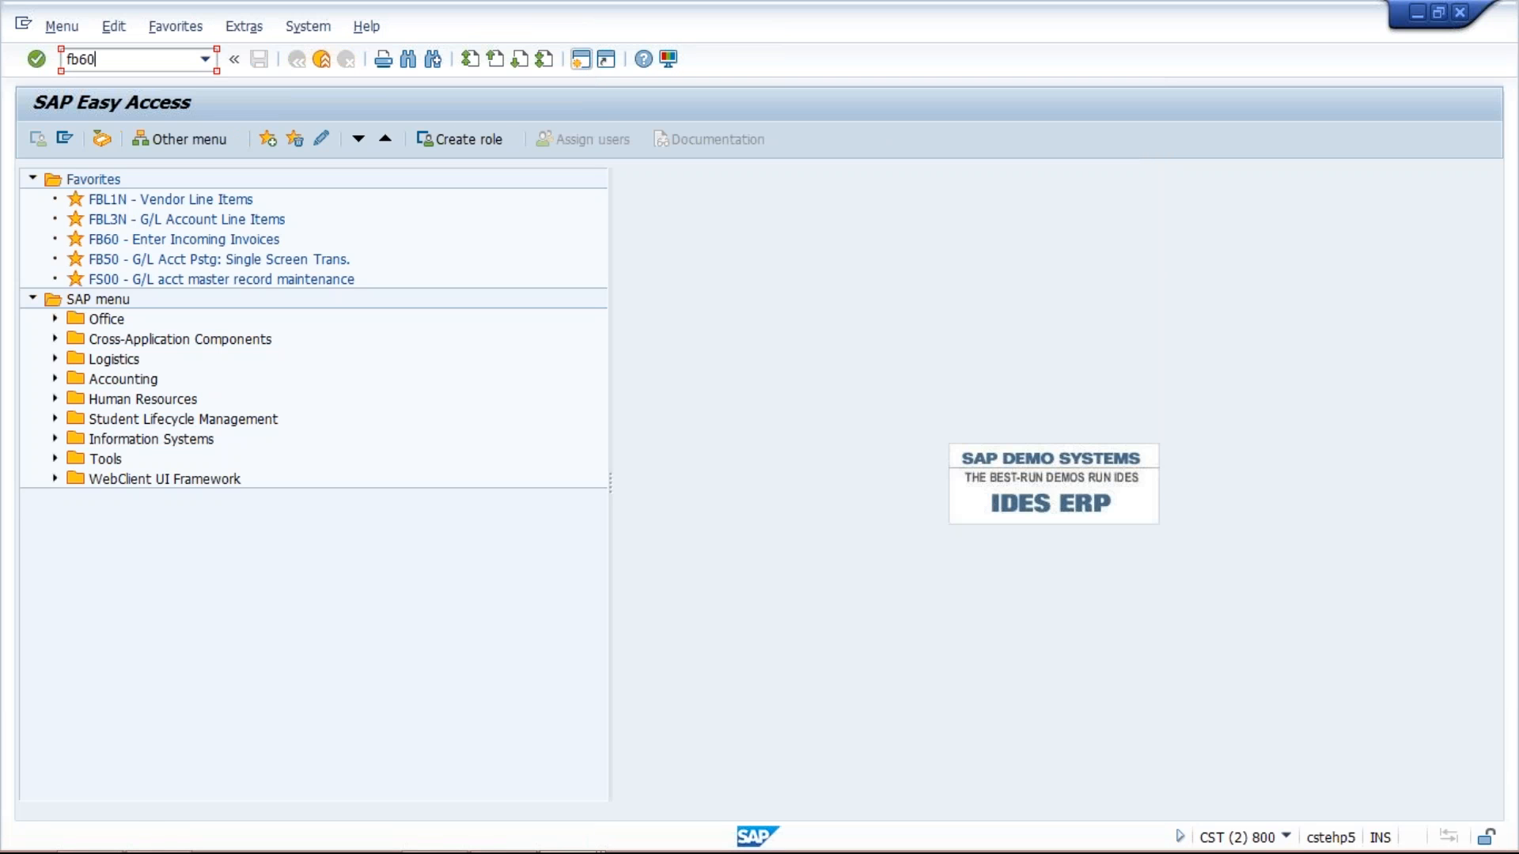
{"action": "key", "text": "Return"}
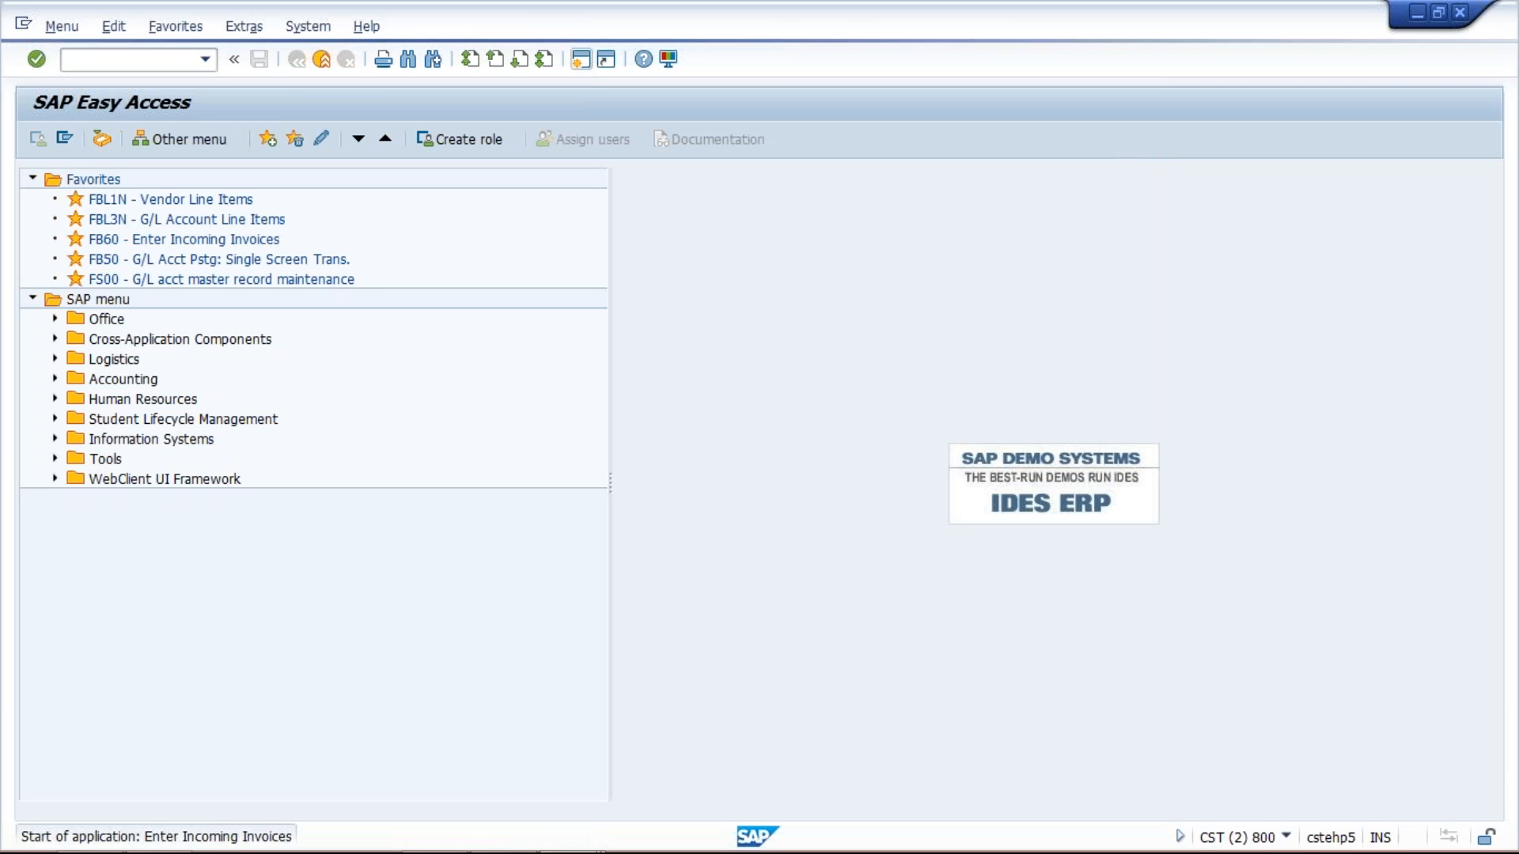
- Look back at the vendor line item list, and return to the vendor invoice entry window
{"action": "mouse_move", "coordinate": [609, 852]}
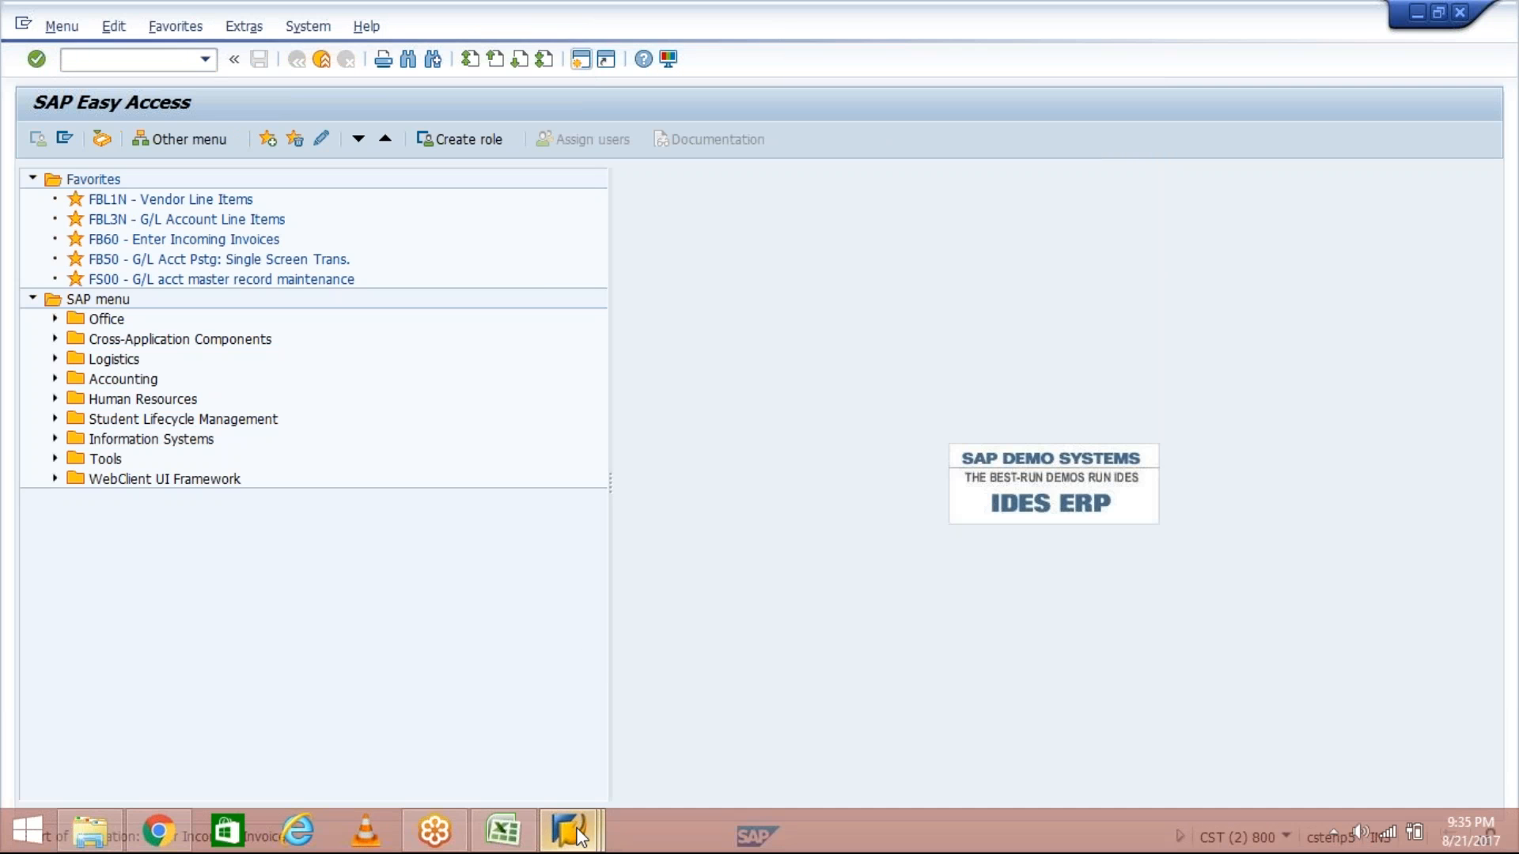
{"action": "left_click", "coordinate": [580, 836]}
{"action": "left_click", "coordinate": [591, 748]}
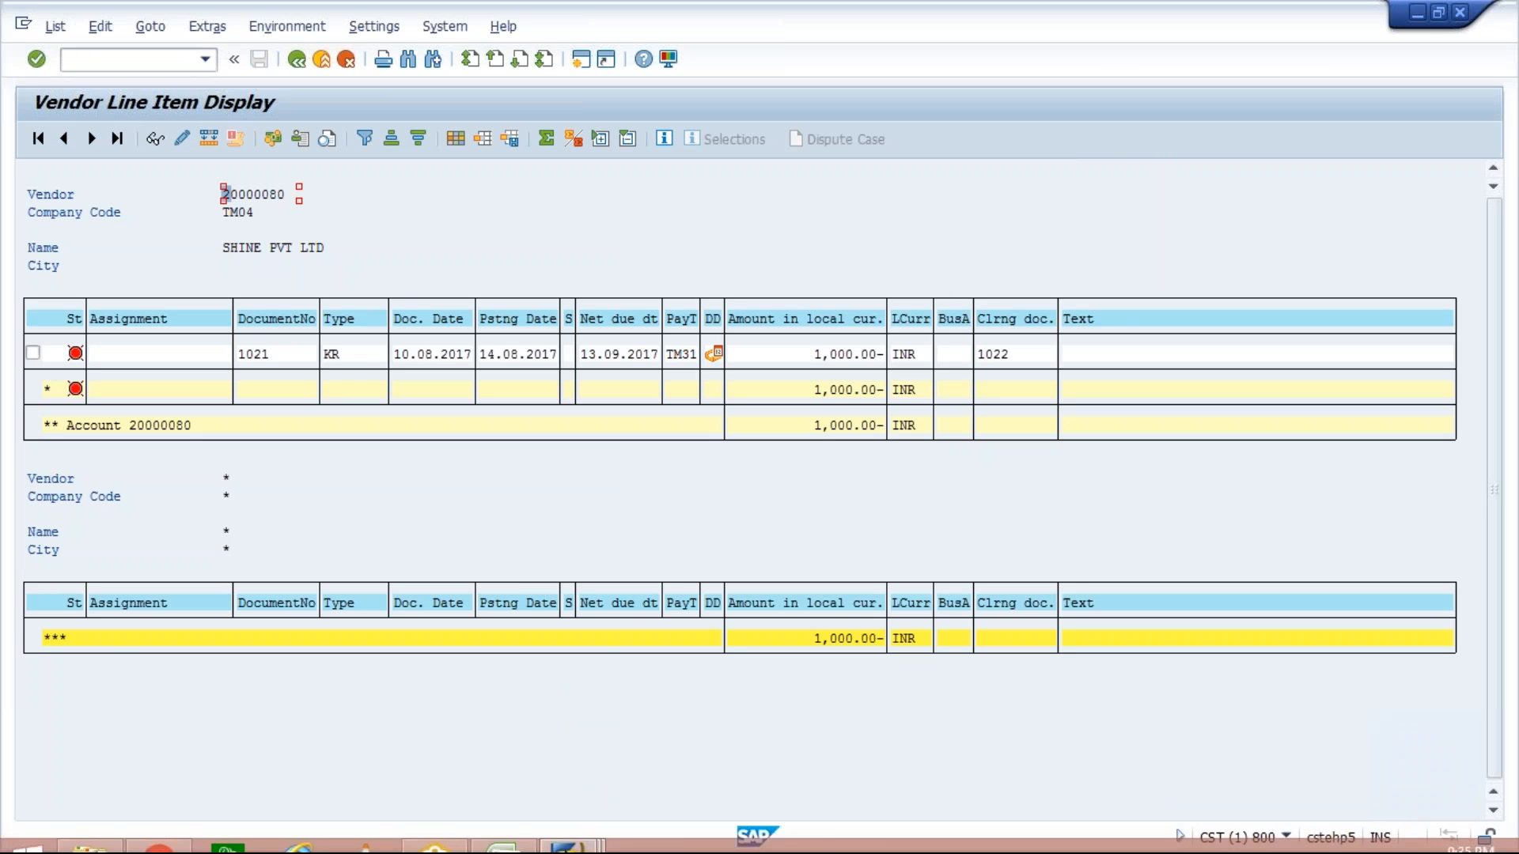
{"action": "left_click", "coordinate": [570, 845]}
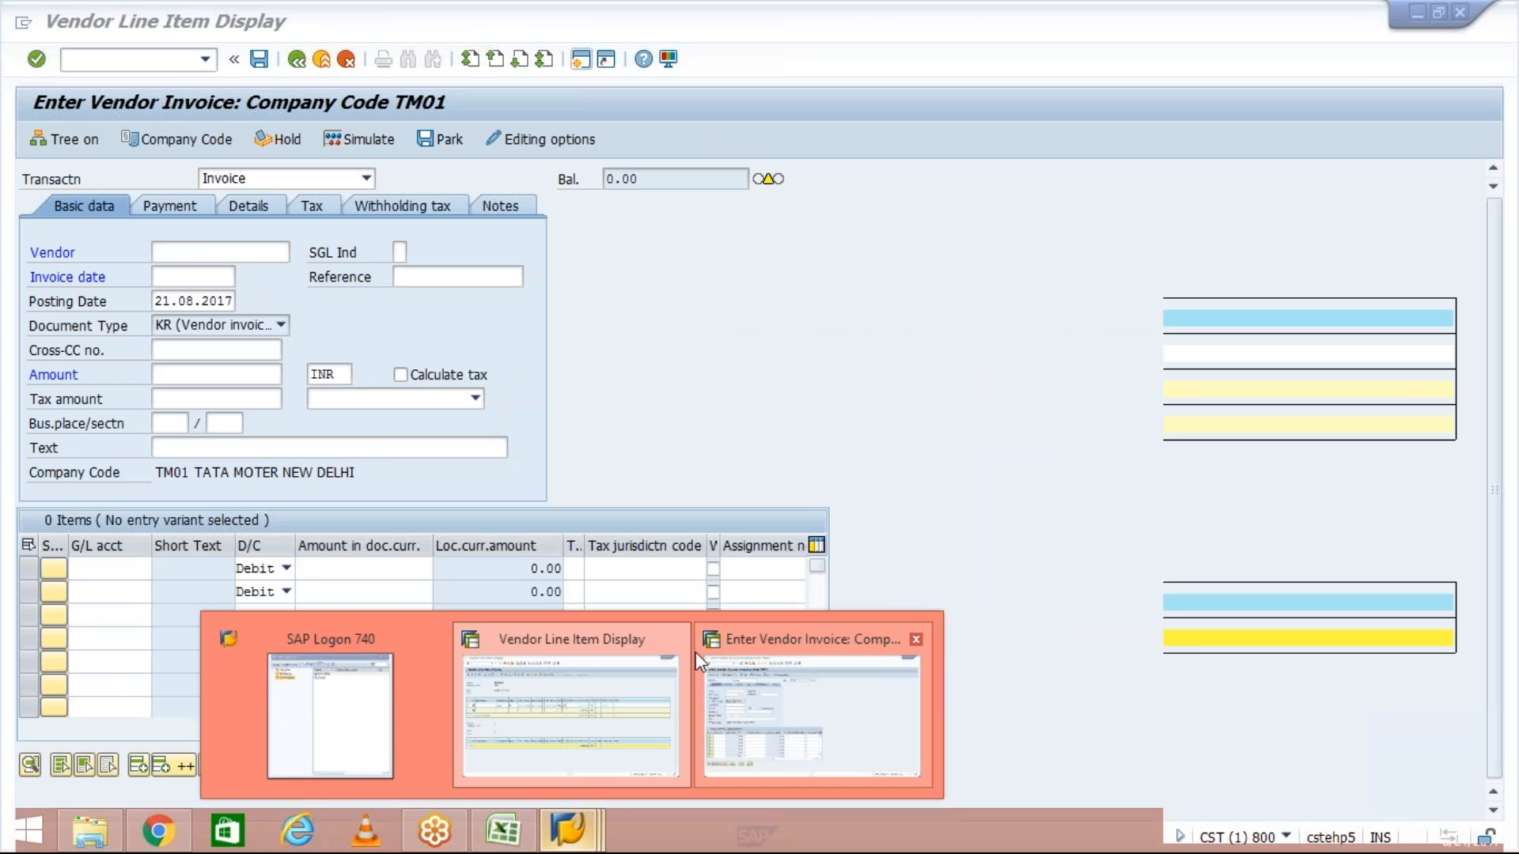
{"action": "left_click", "coordinate": [698, 651]}
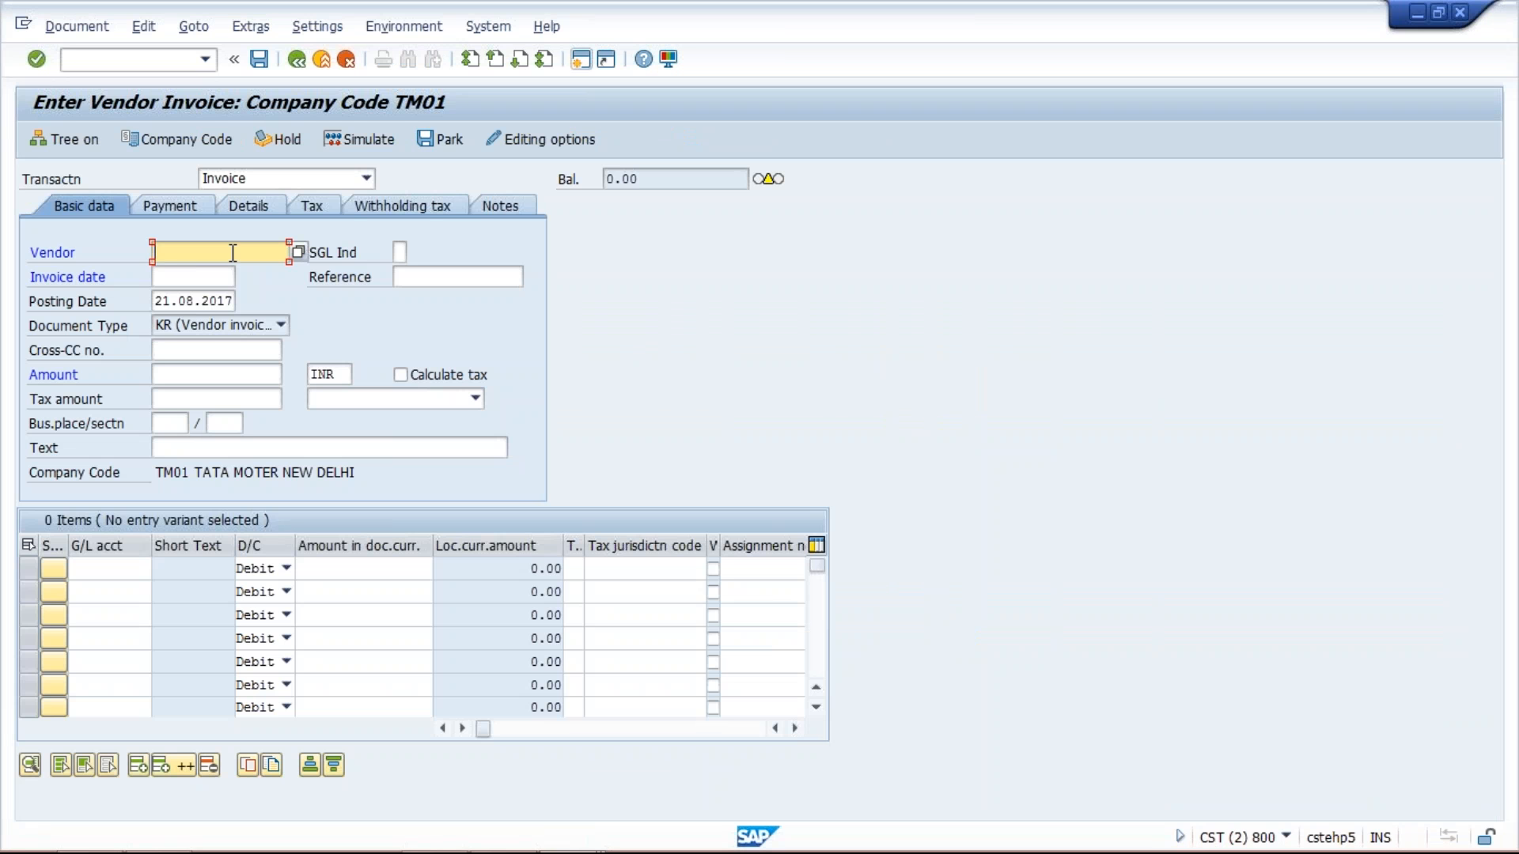
- Fill in the invoice header under company code TM01 with SHINE PVT LTD's vendor number, invoice date 18.08.2017 and amount 500
{"action": "left_click", "coordinate": [233, 252]}
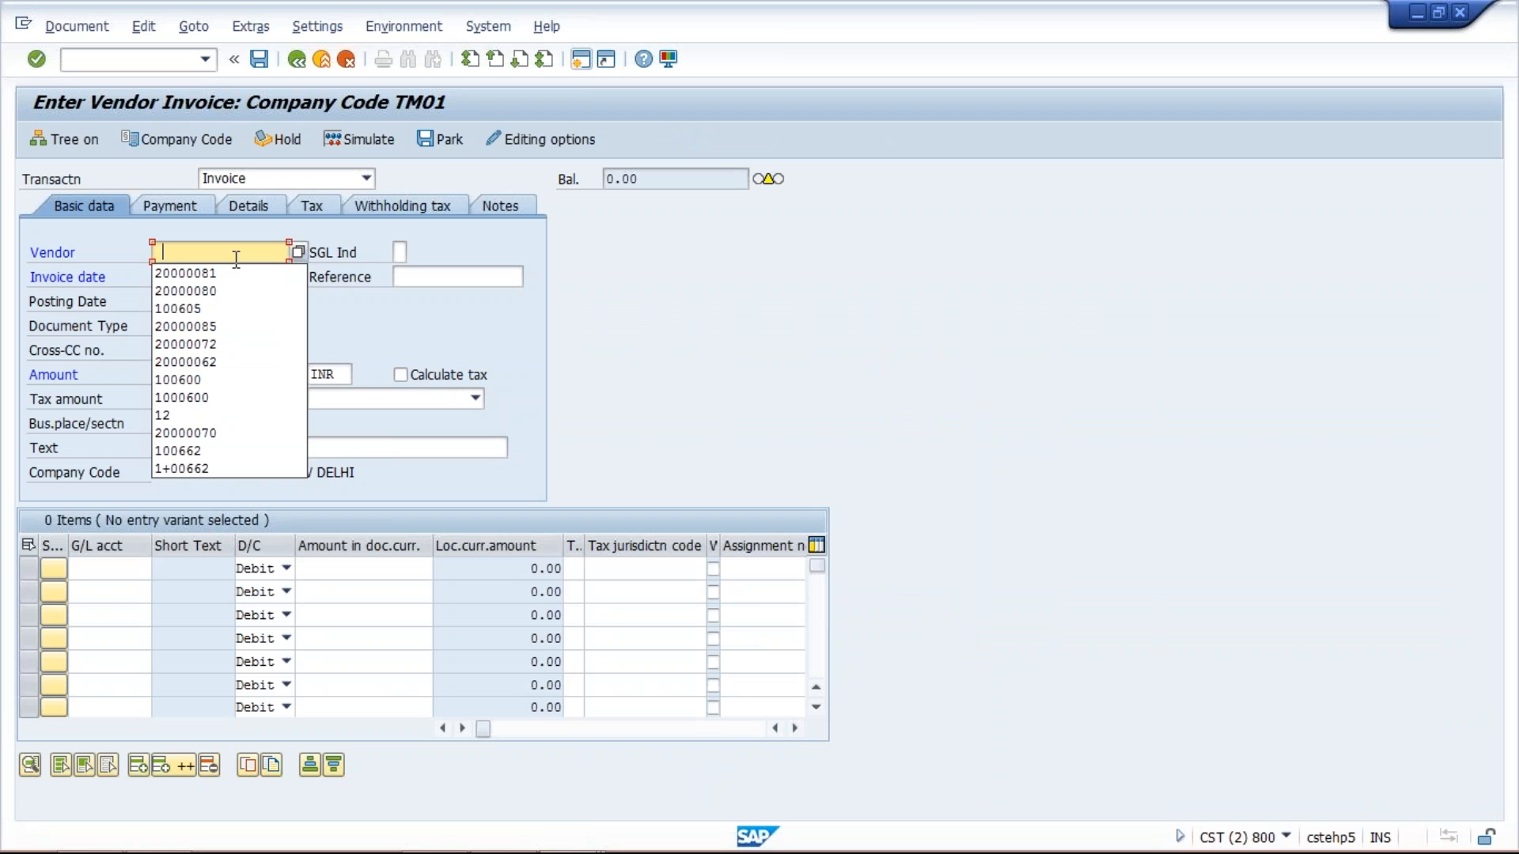
{"action": "left_click", "coordinate": [246, 292]}
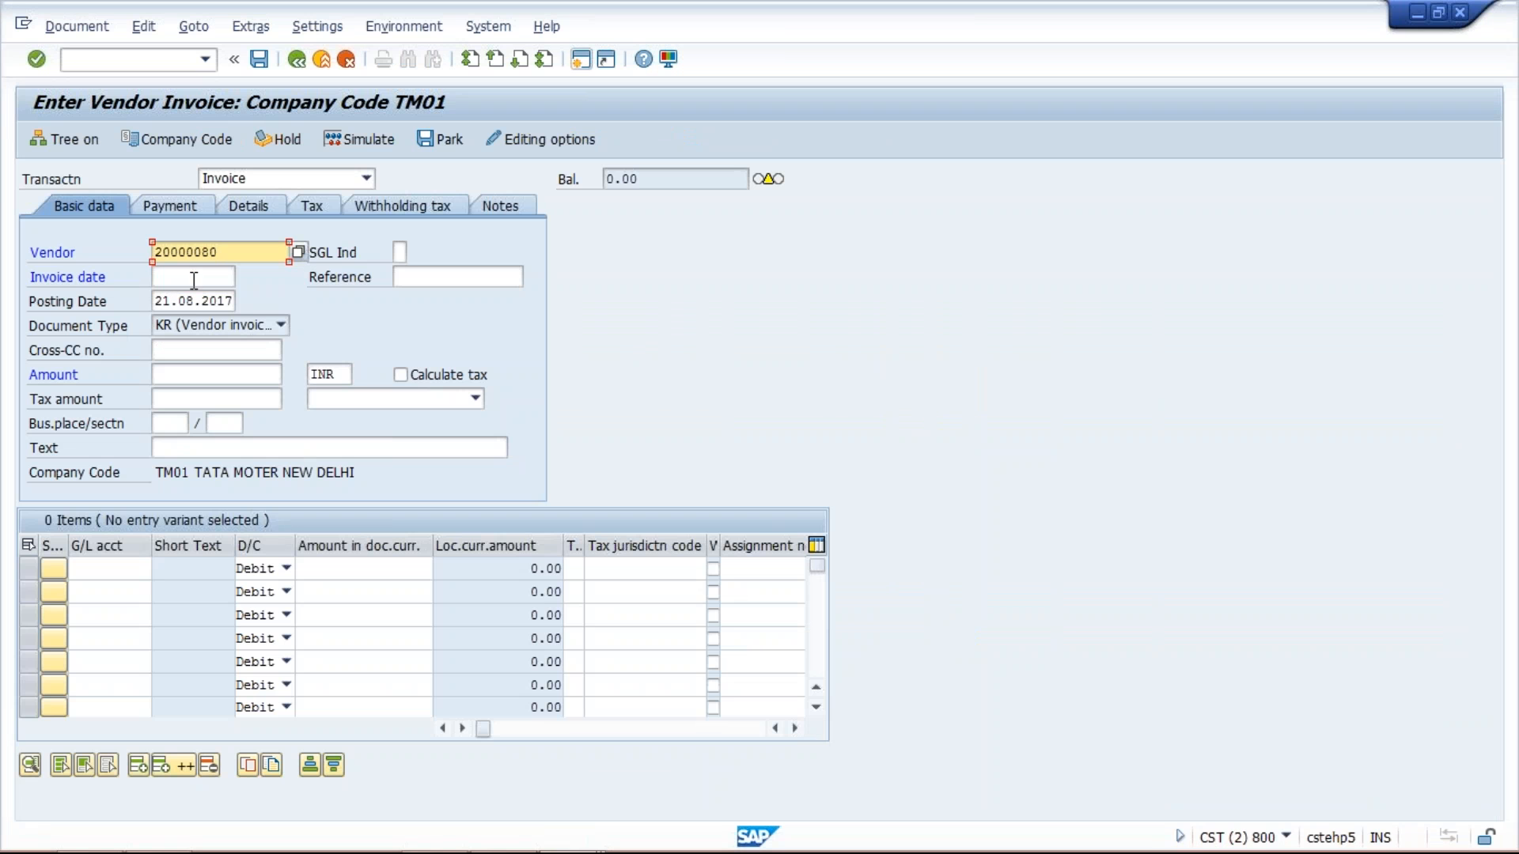
{"action": "left_click", "coordinate": [193, 277]}
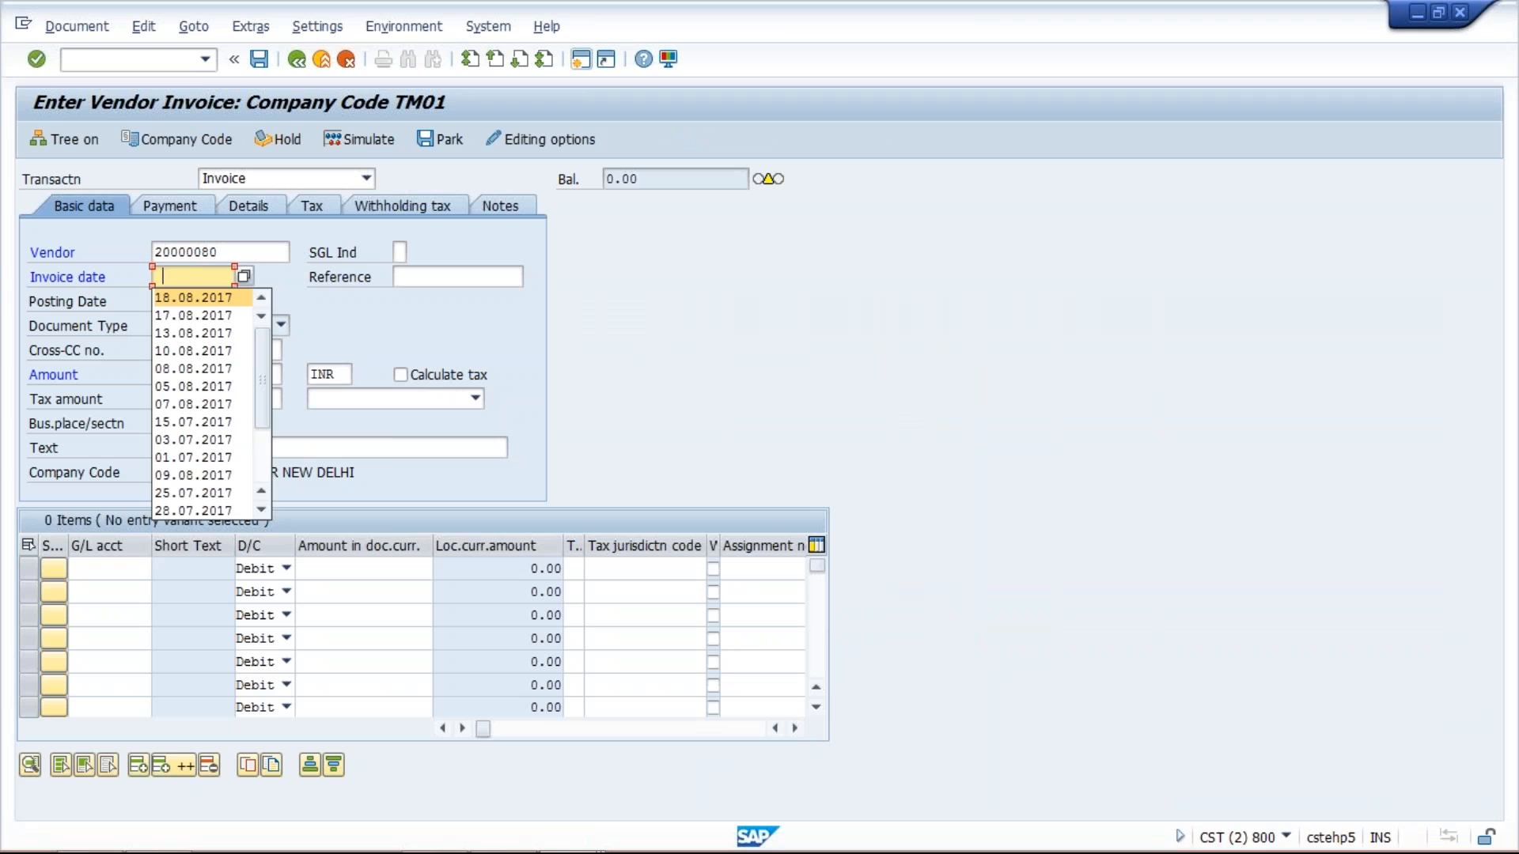
{"action": "left_click", "coordinate": [193, 297]}
{"action": "left_click", "coordinate": [183, 372]}
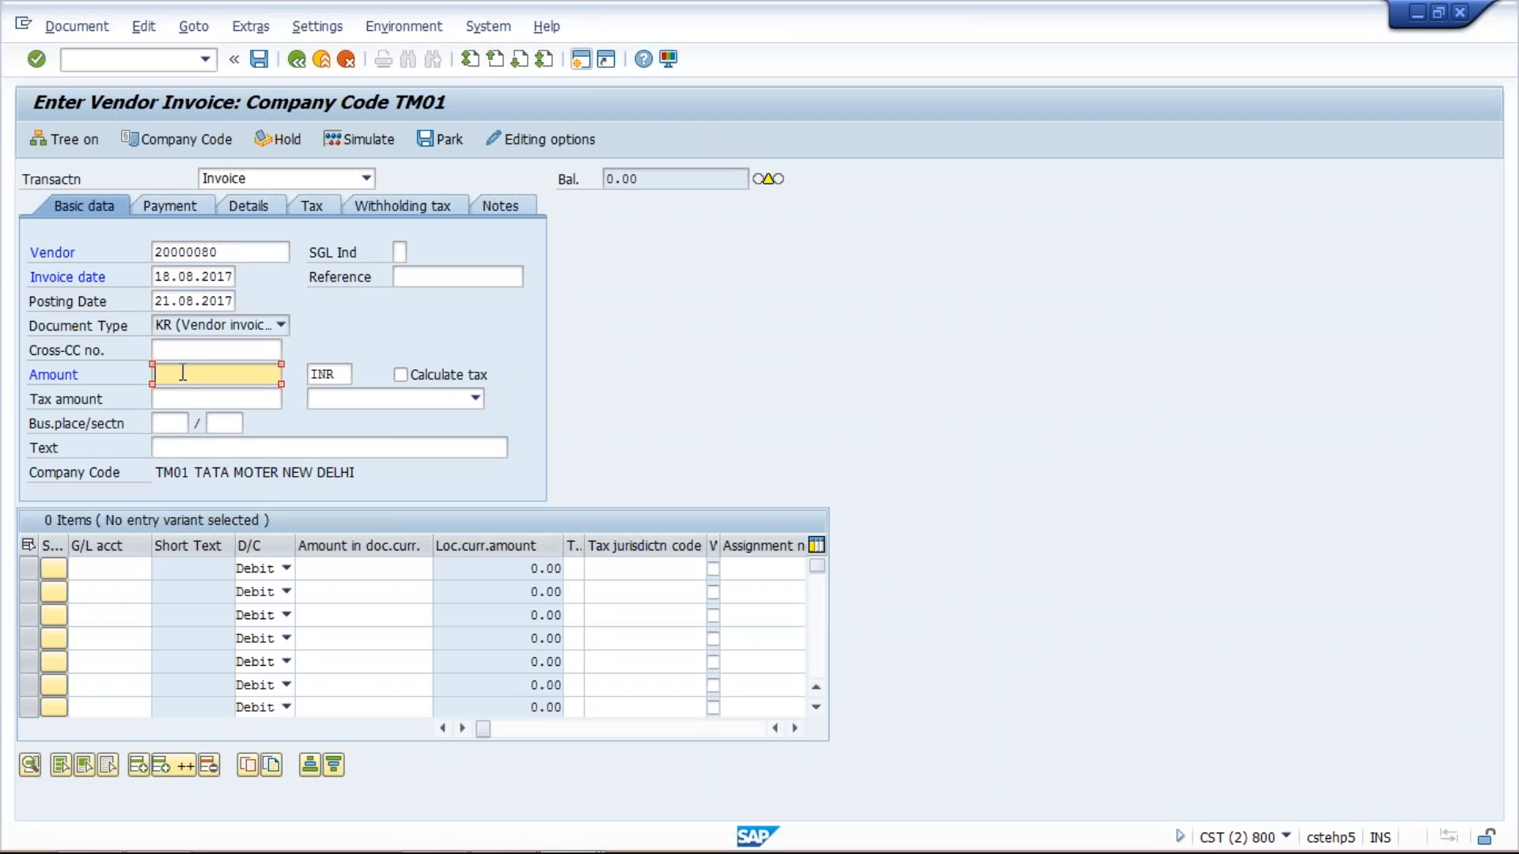
{"action": "type", "text": "100"}
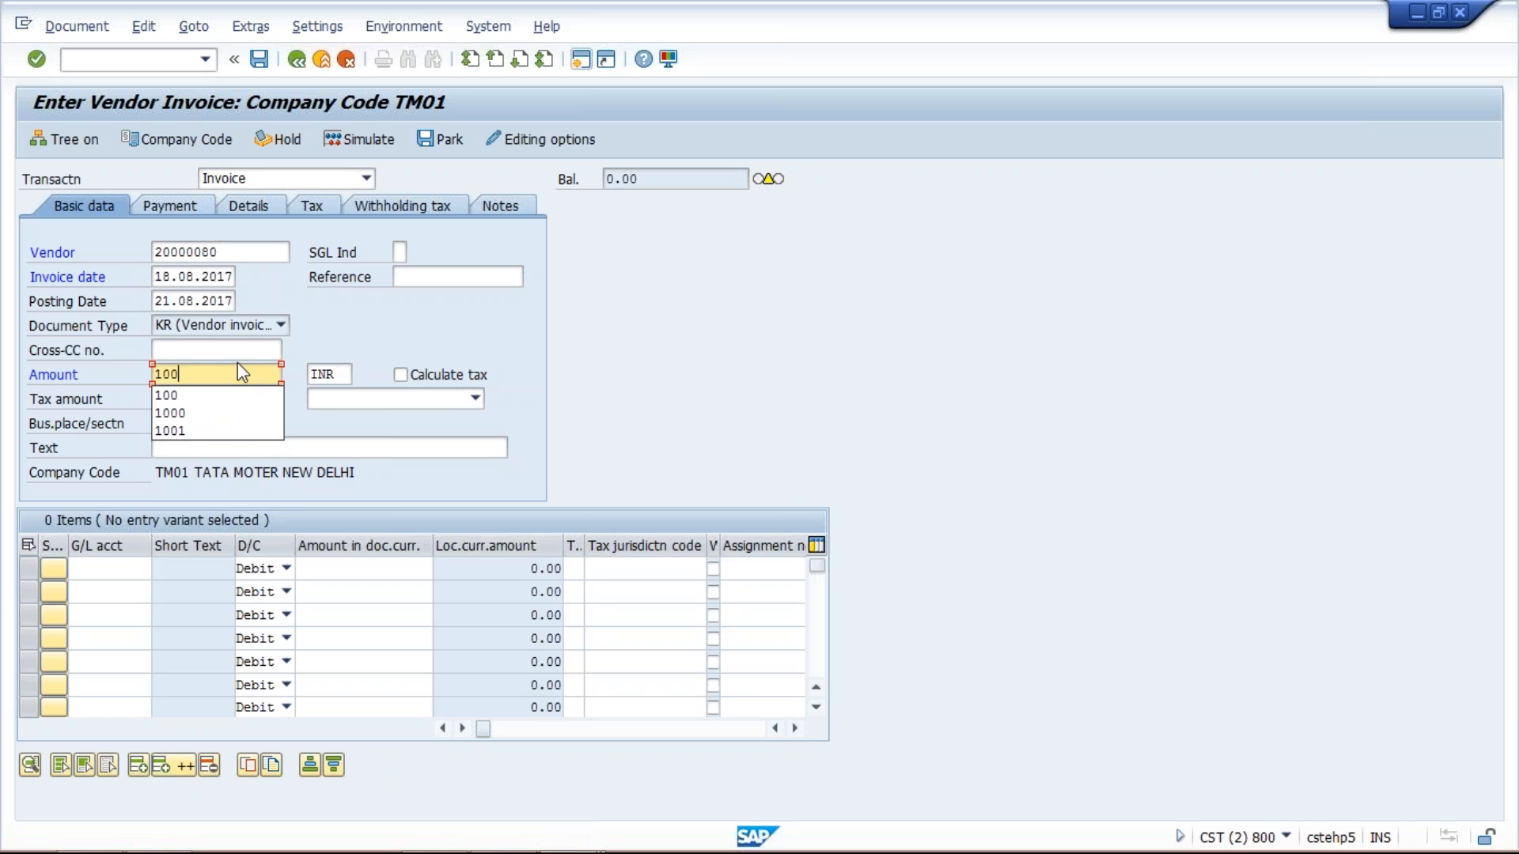
{"action": "key", "text": "BackSpace"}
{"action": "key", "text": "BackSpace"}
{"action": "key", "text": "BackSpace"}
{"action": "type", "text": "500"}
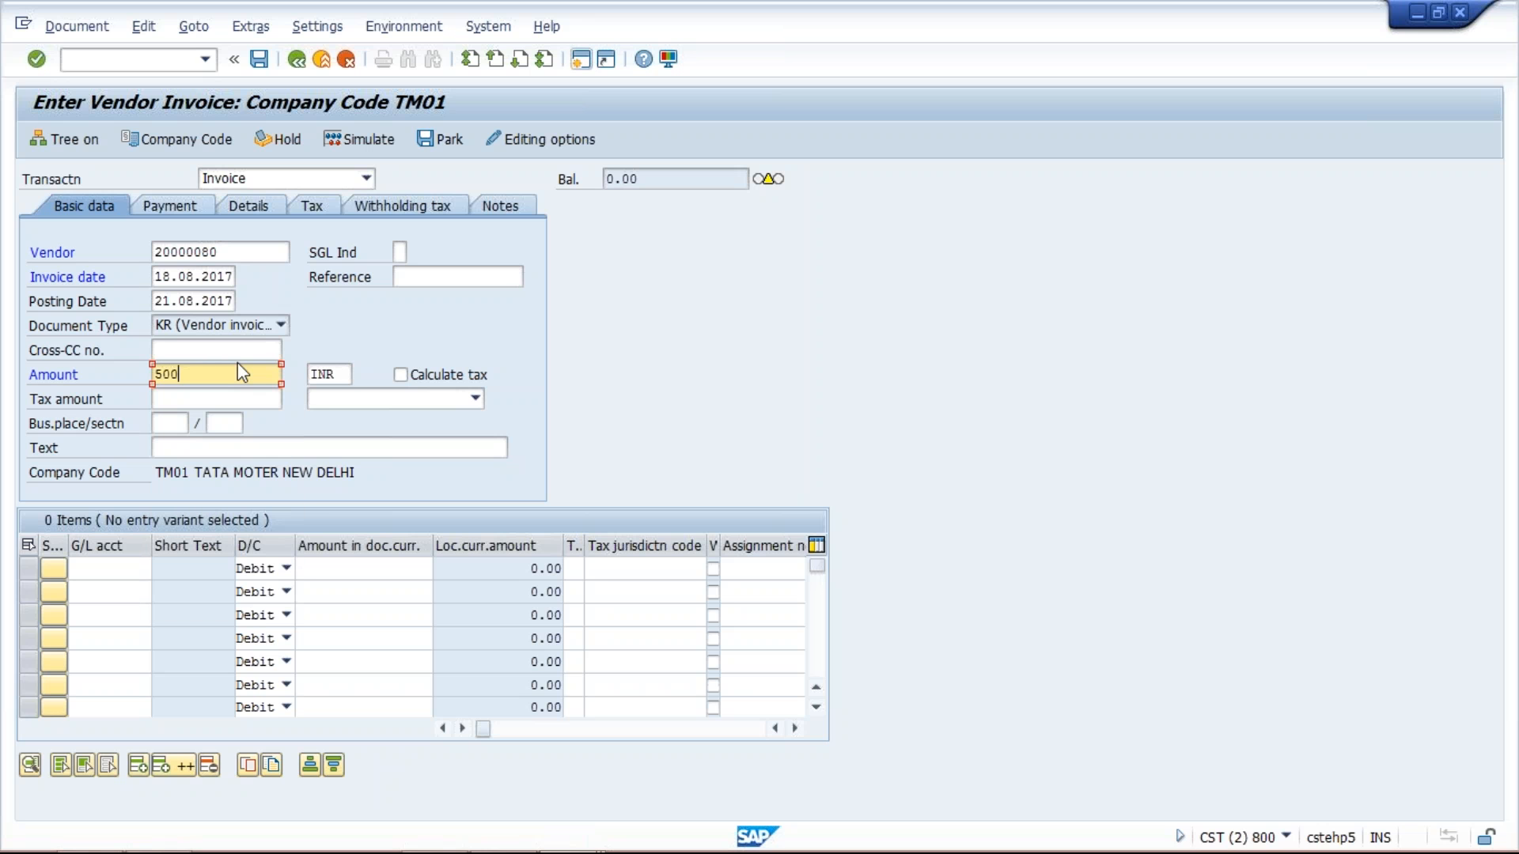
- Assign G/L account 4001 to the first item of the TM01 invoice
{"action": "left_click", "coordinate": [118, 568]}
{"action": "key", "text": "space"}
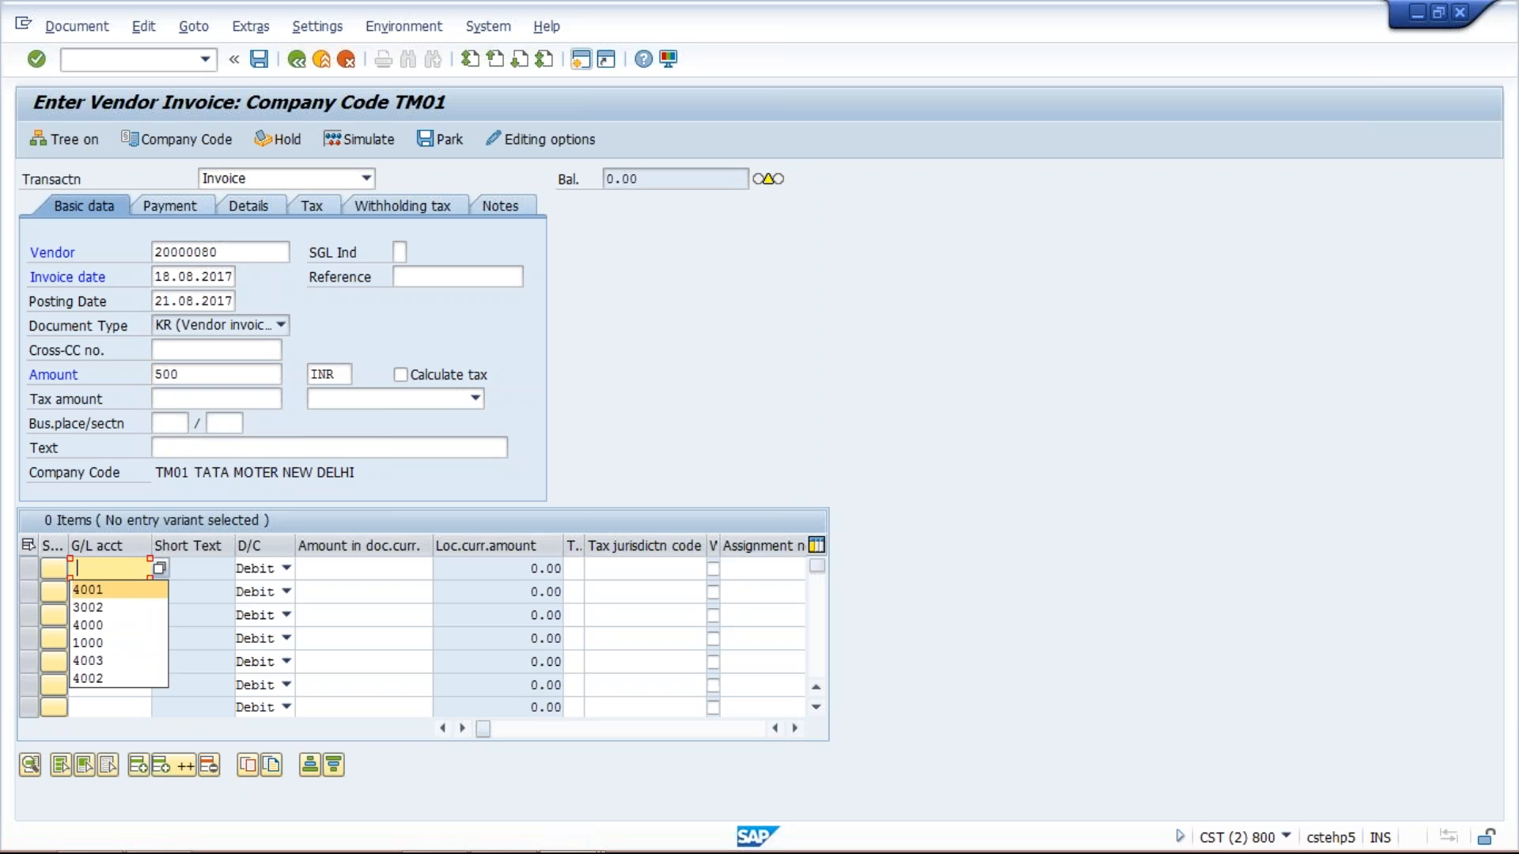
{"action": "left_click", "coordinate": [126, 594]}
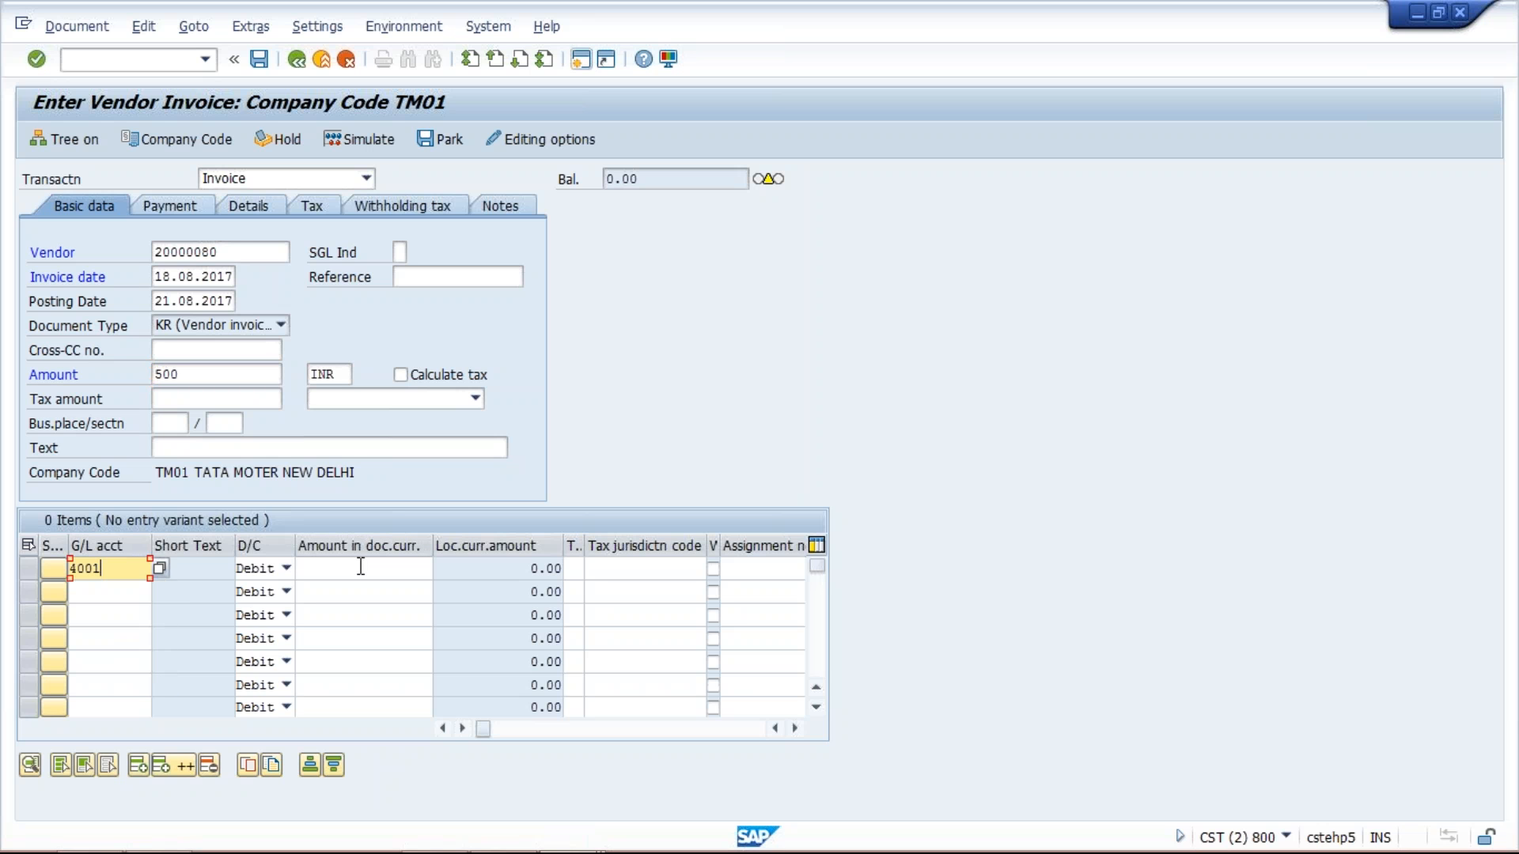
- Change the company code of the invoice entry to TM04
{"action": "left_click", "coordinate": [207, 138]}
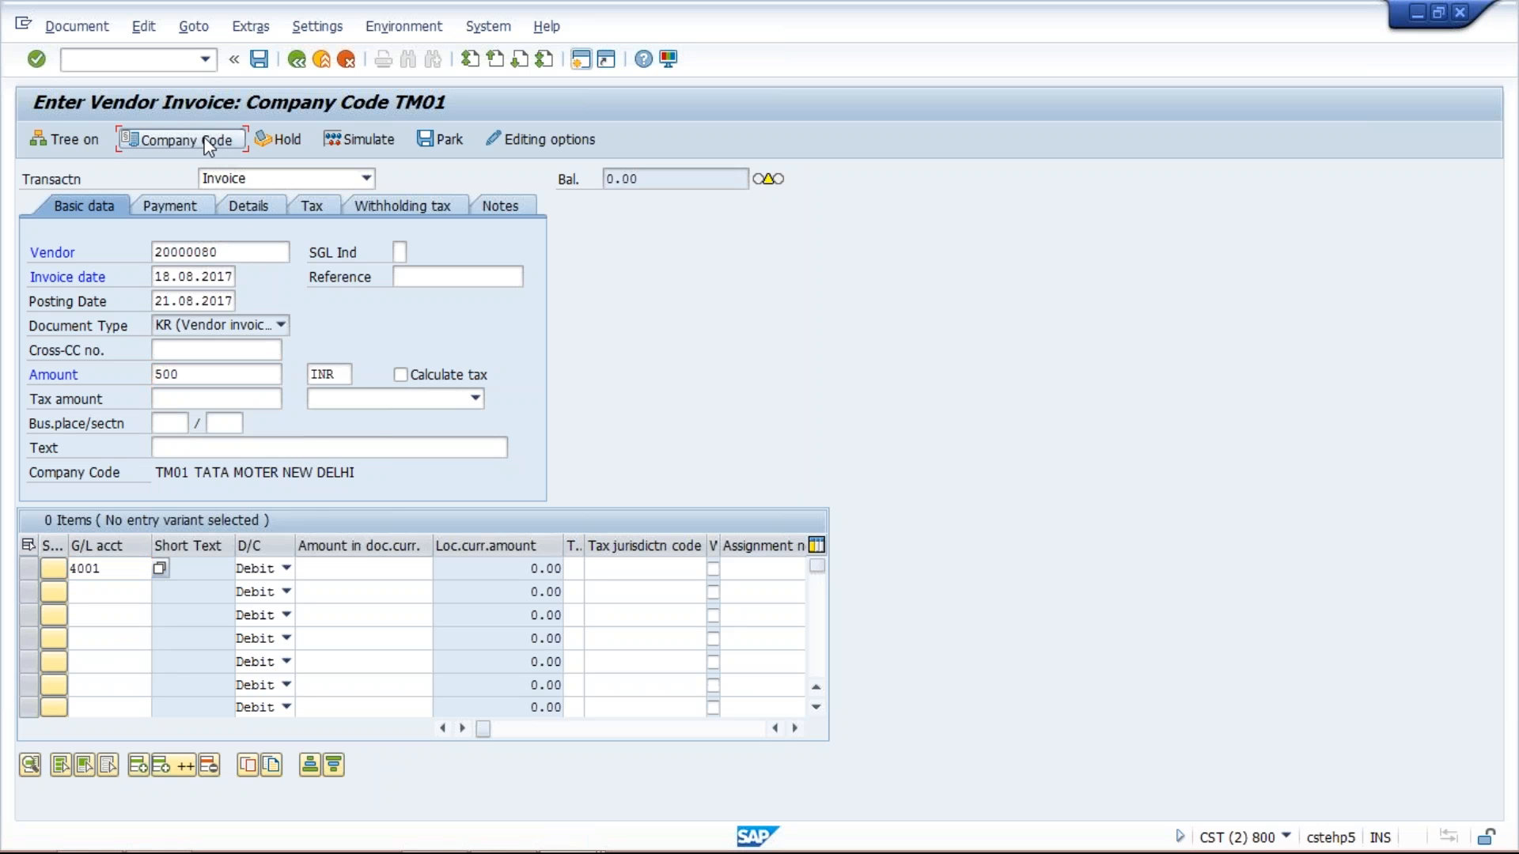
{"action": "left_click", "coordinate": [261, 434]}
{"action": "key", "text": "Return"}
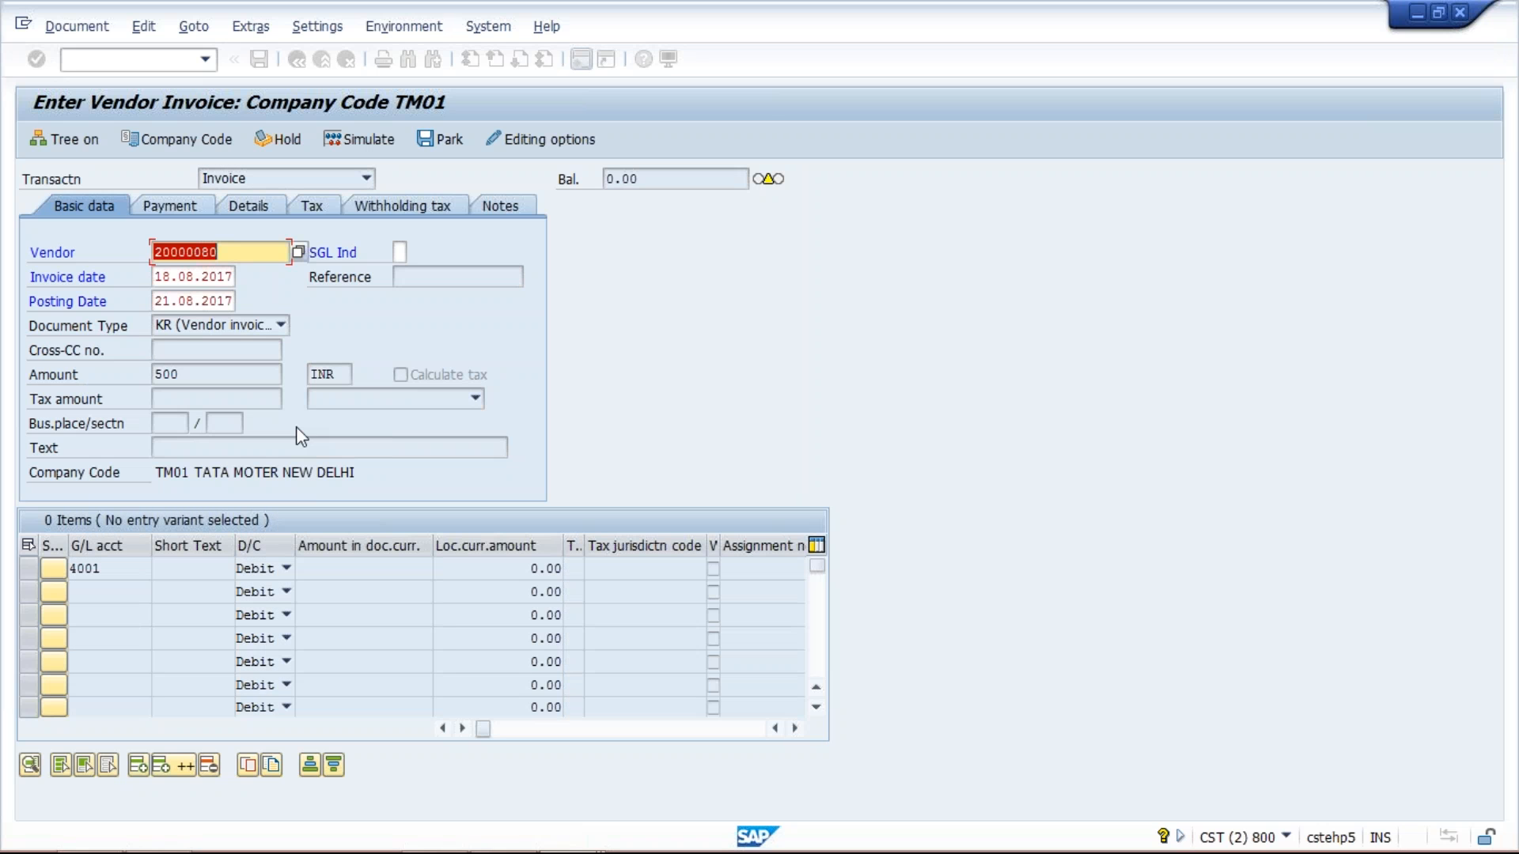
{"action": "left_click", "coordinate": [207, 136]}
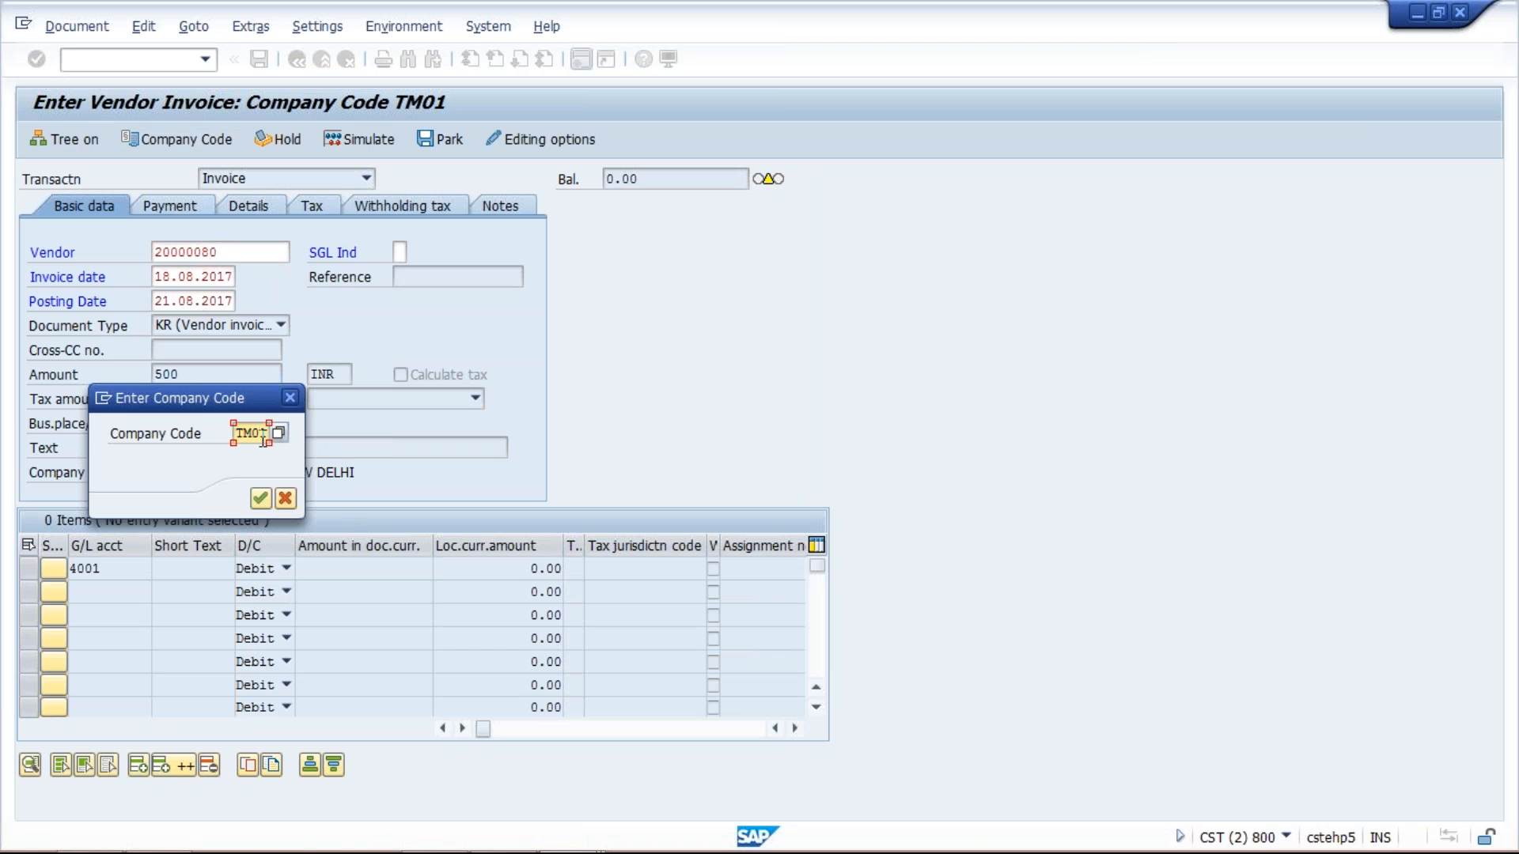
{"action": "type", "text": "TM04"}
{"action": "key", "text": "Return"}
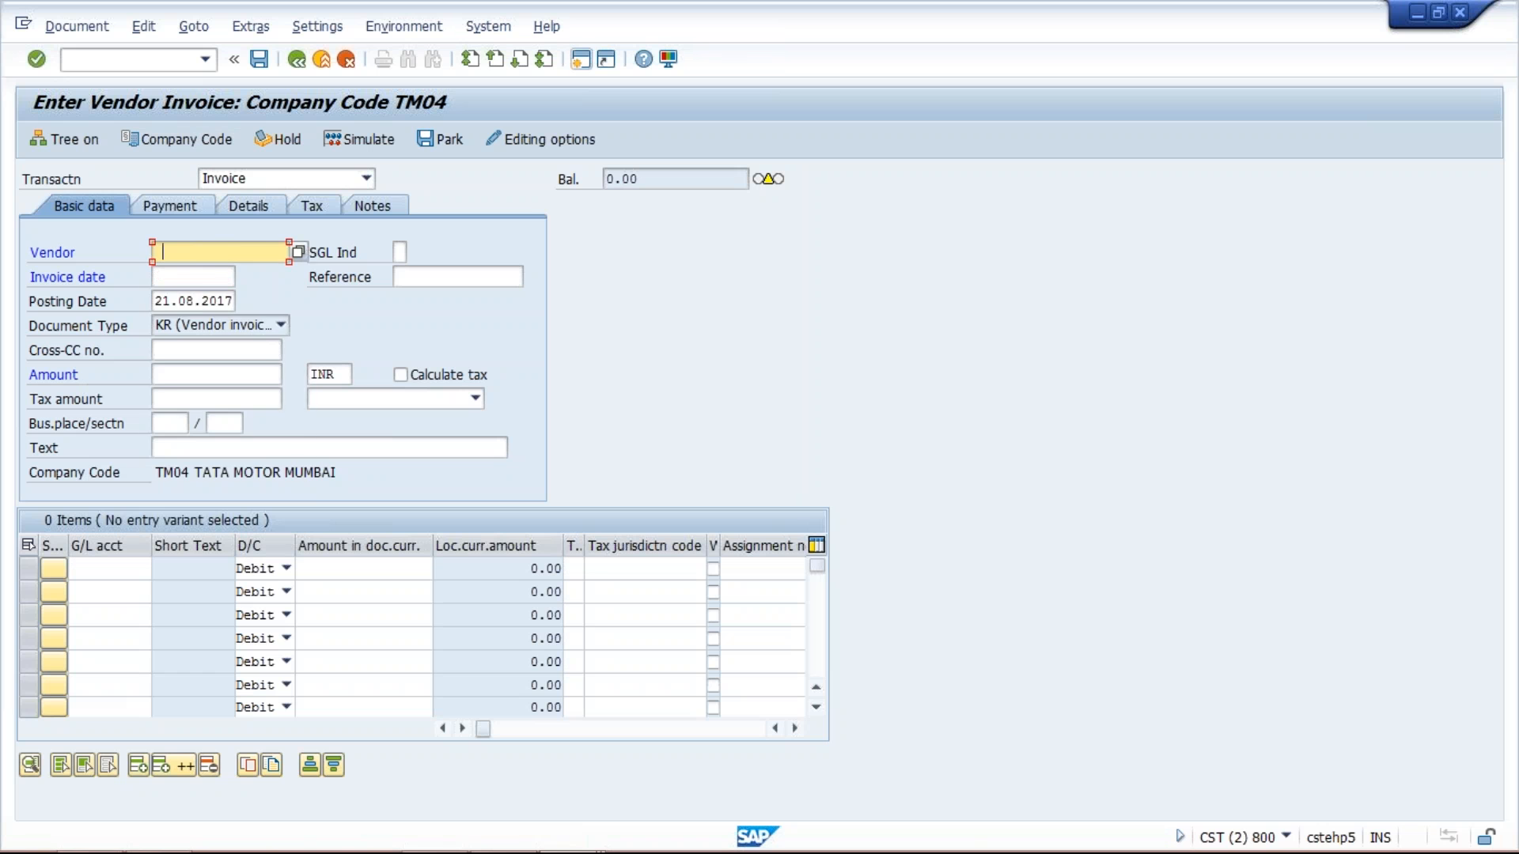
- Enter SHINE PVT LTD's vendor number, invoice date 18.08.2017 and amount 500 in the TM04 invoice header
{"action": "key", "text": "BackSpace"}
{"action": "left_click", "coordinate": [226, 271]}
{"action": "left_click", "coordinate": [204, 277]}
{"action": "left_click", "coordinate": [210, 299]}
{"action": "left_click", "coordinate": [207, 369]}
{"action": "type", "text": "500"}
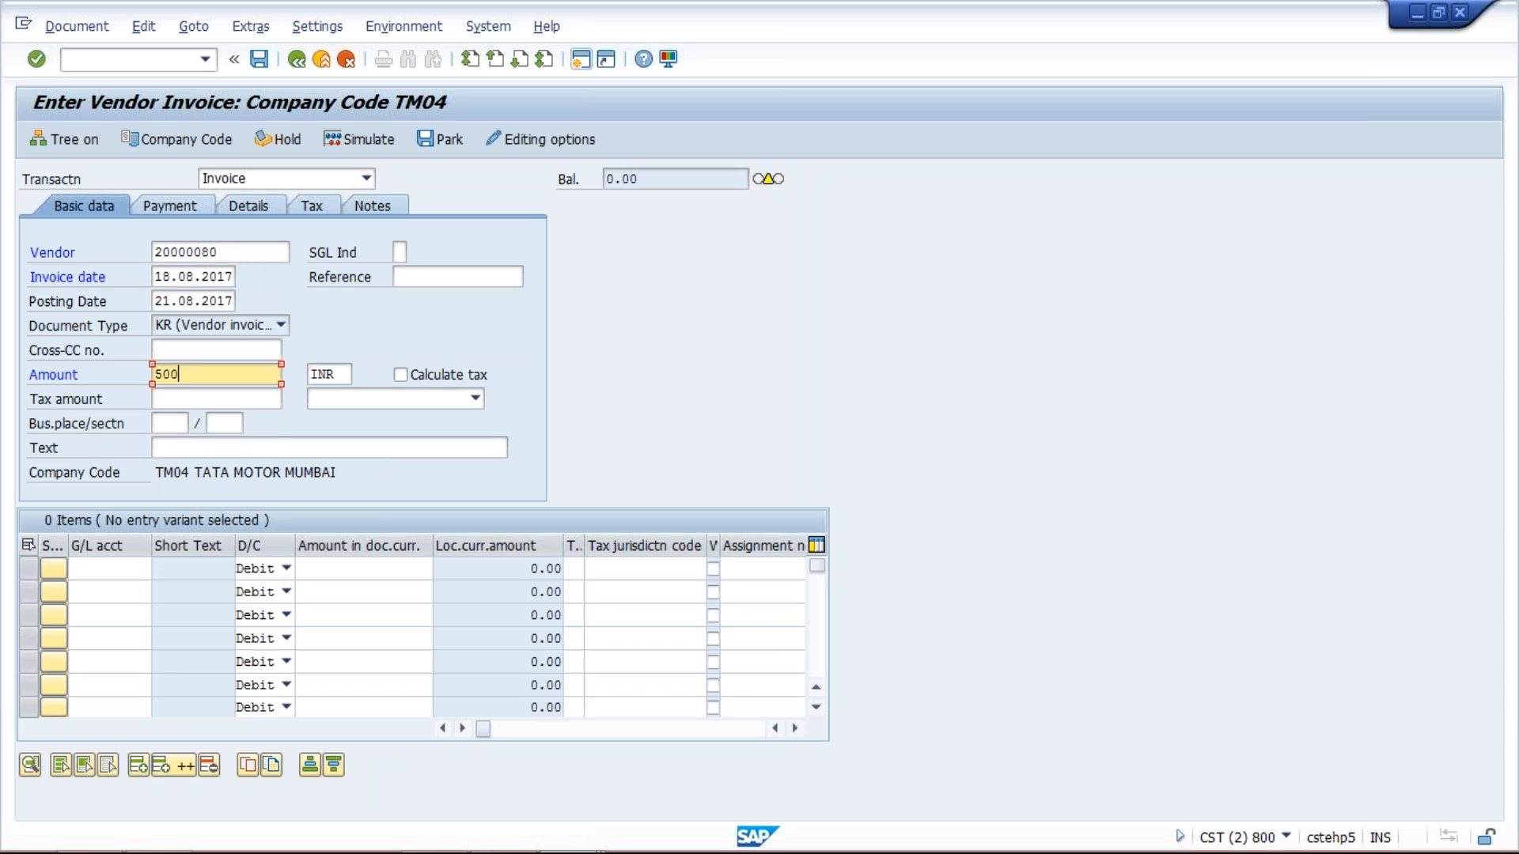
- Add a debit item of 500 on G/L account 4001 and validate the entry
{"action": "left_click", "coordinate": [118, 568]}
{"action": "left_click", "coordinate": [136, 591]}
{"action": "left_click", "coordinate": [391, 567]}
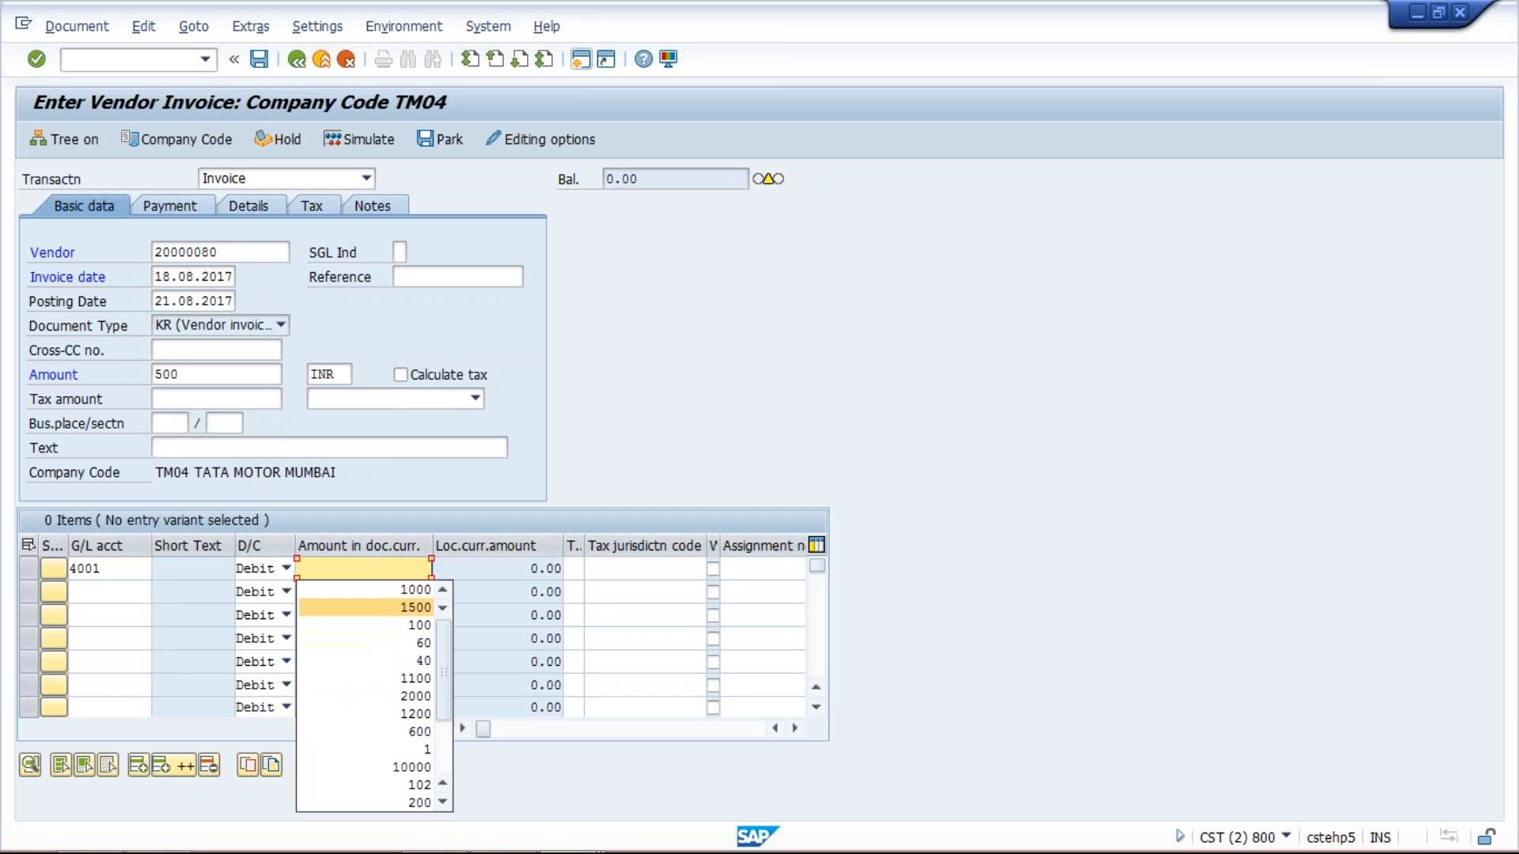
{"action": "left_click", "coordinate": [383, 568]}
{"action": "type", "text": "500"}
{"action": "key", "text": "Return"}
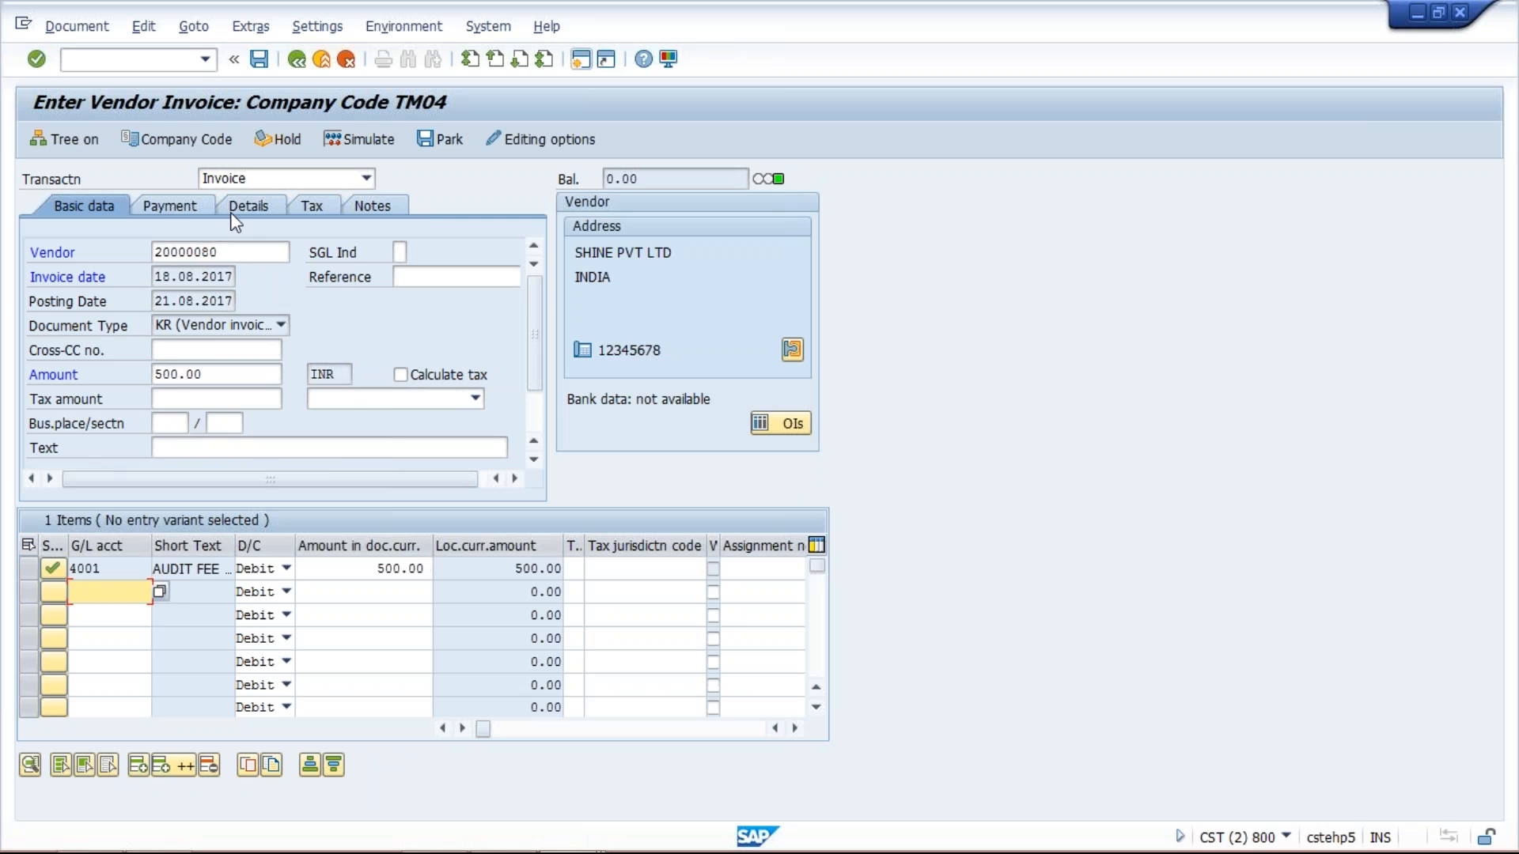
- Open the invoice's payment data and examine the payment terms and due date
{"action": "left_click", "coordinate": [170, 204]}
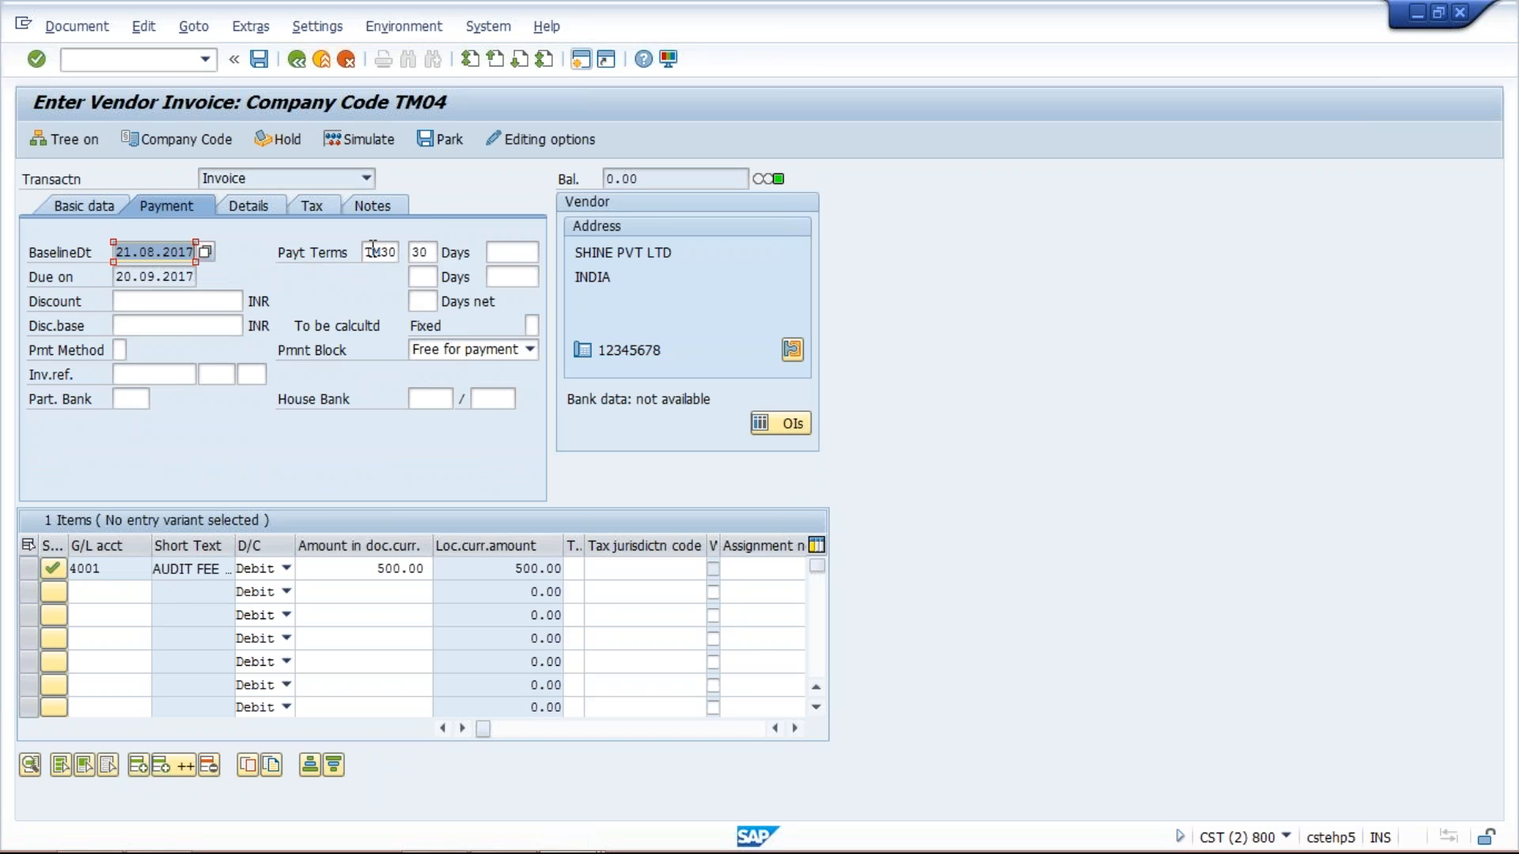
{"action": "left_click", "coordinate": [372, 251]}
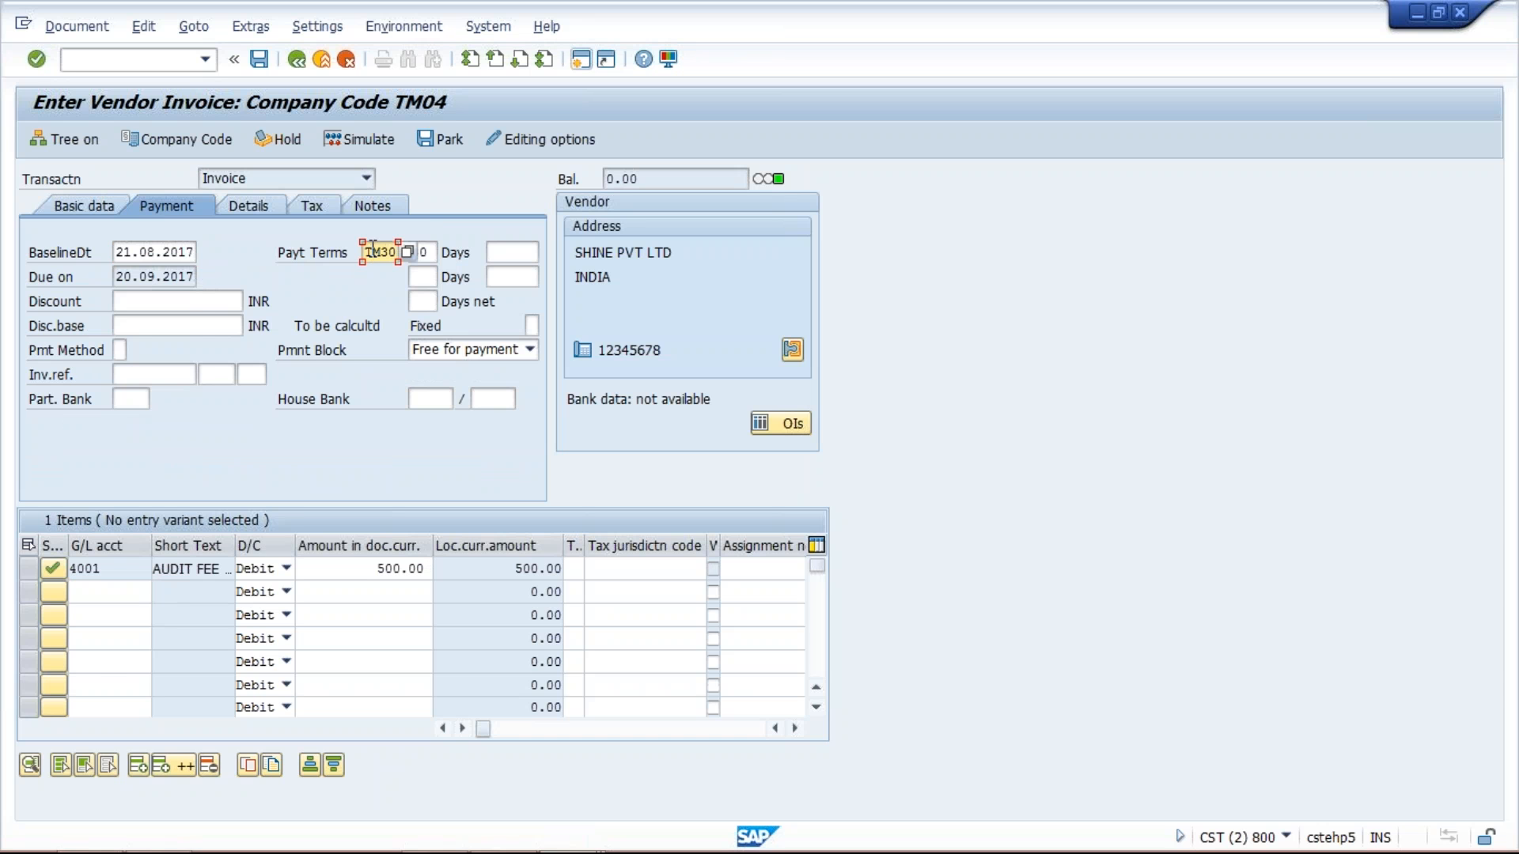
{"action": "left_click", "coordinate": [154, 276]}
{"action": "left_click_drag", "start_coordinate": [115, 276], "coordinate": [208, 282]}
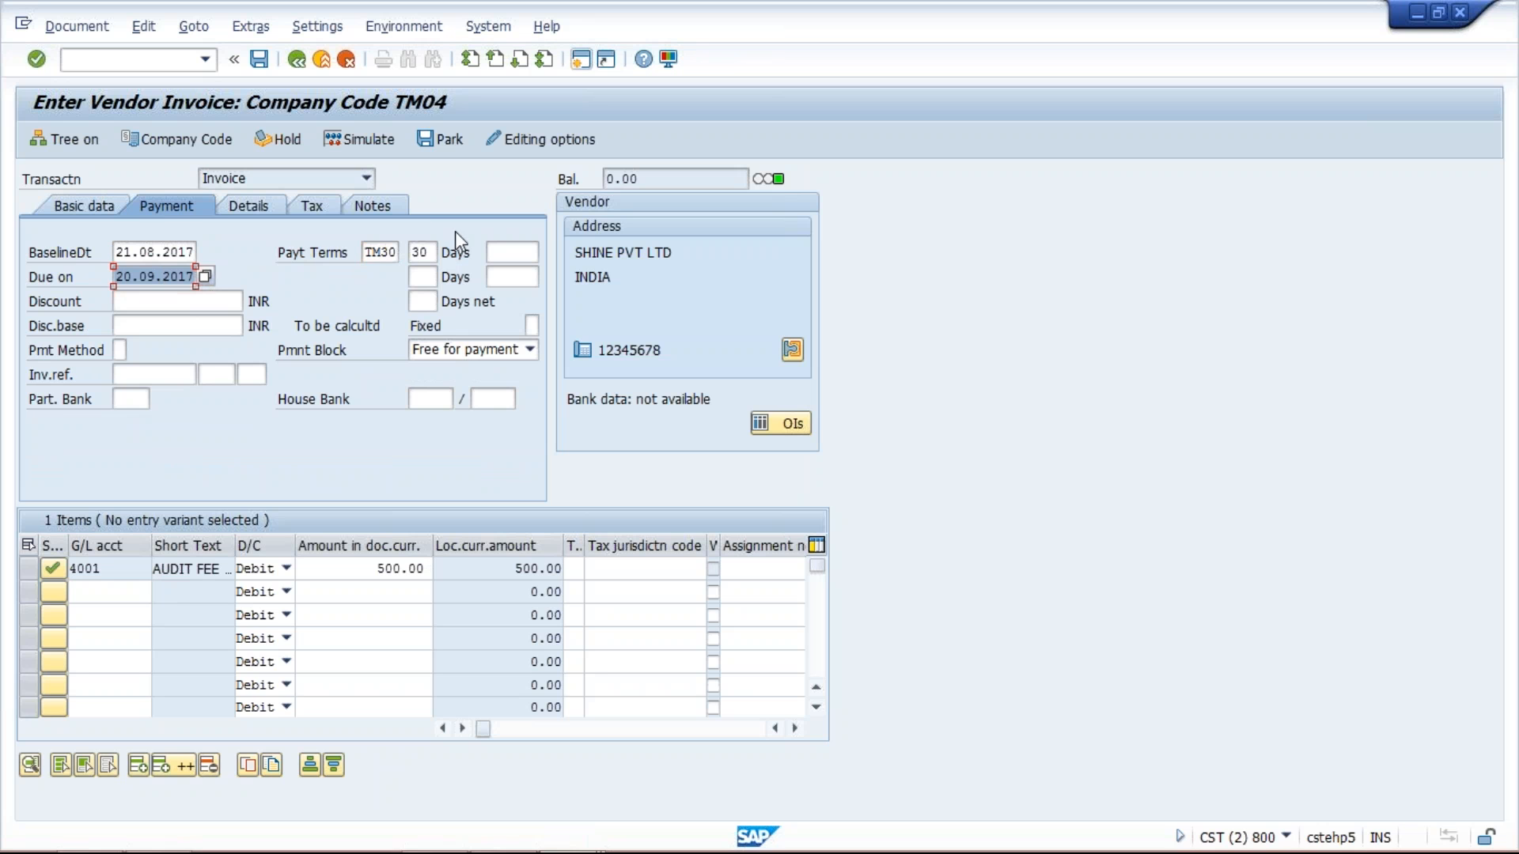
- Clear the payment terms key from the invoice's payment data and validate the change
{"action": "left_click", "coordinate": [373, 250]}
{"action": "double_click", "coordinate": [373, 250]}
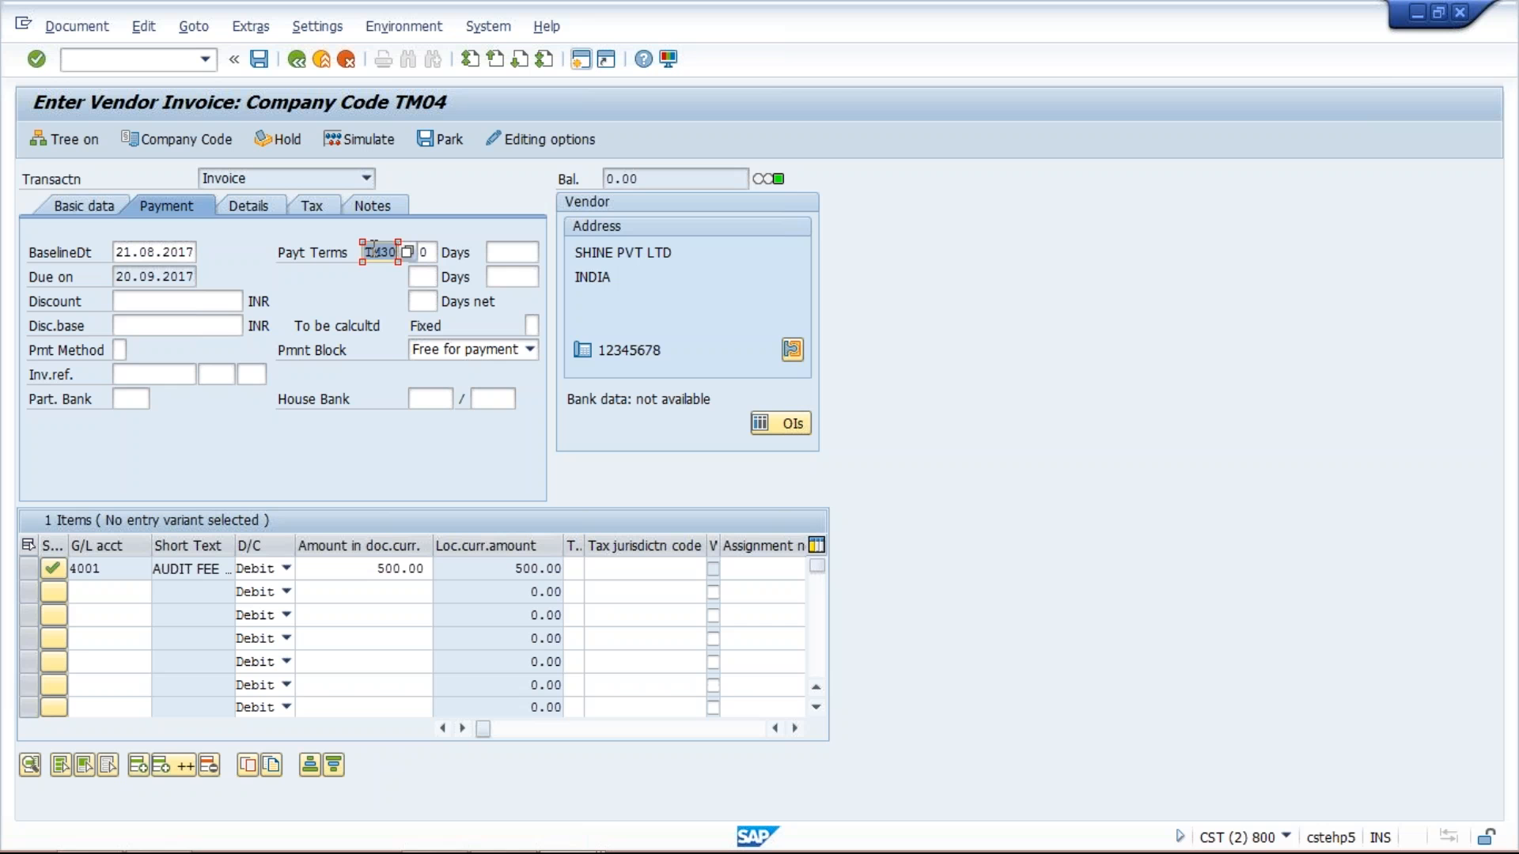
{"action": "key", "text": "Delete"}
{"action": "key", "text": "Return"}
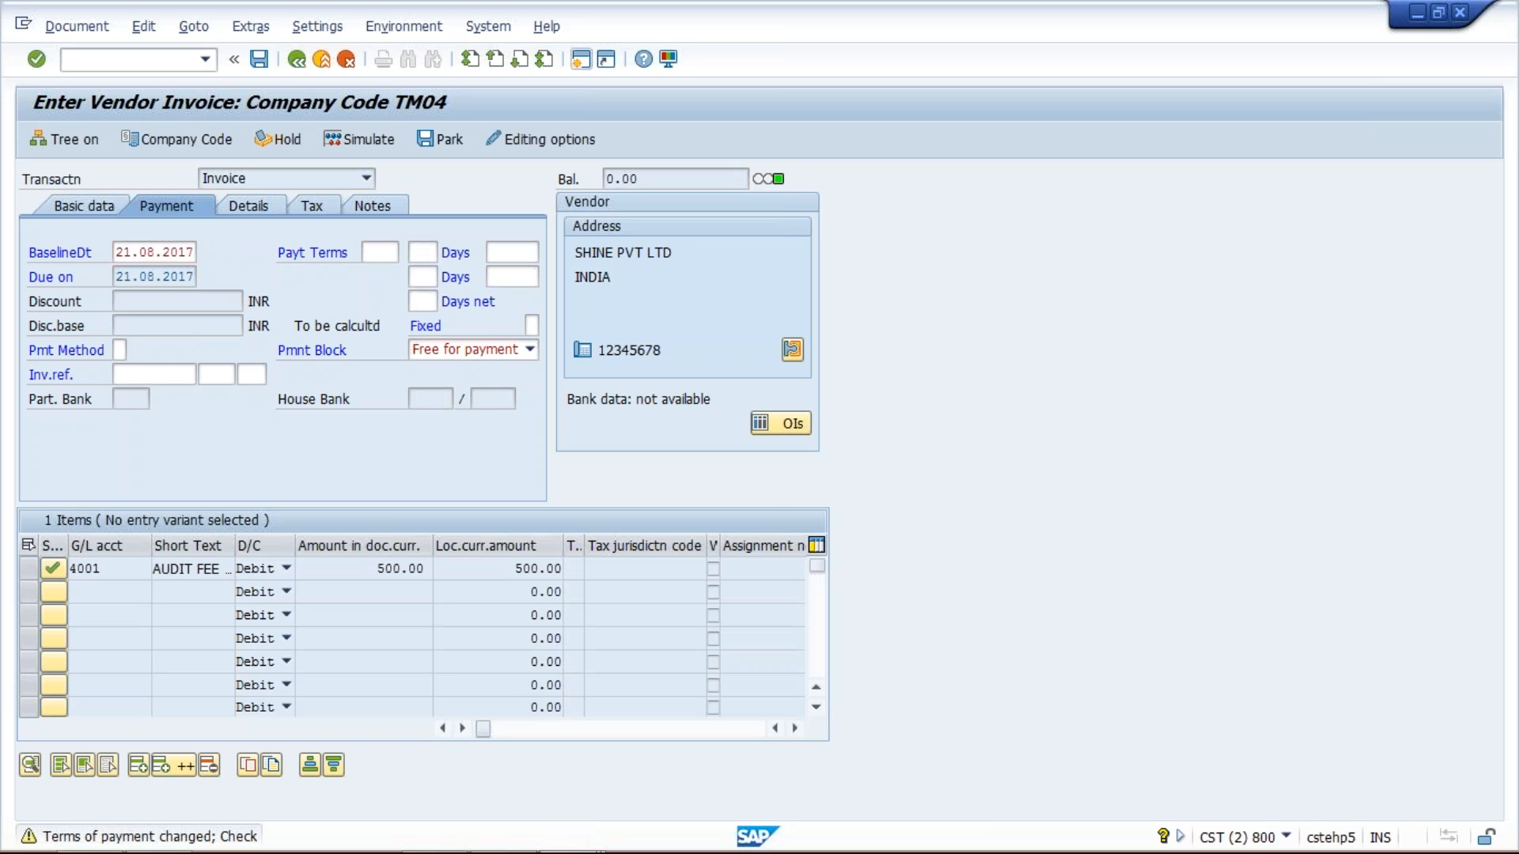
- Accept the changed payment terms and post the vendor invoice
{"action": "key", "text": "Return"}
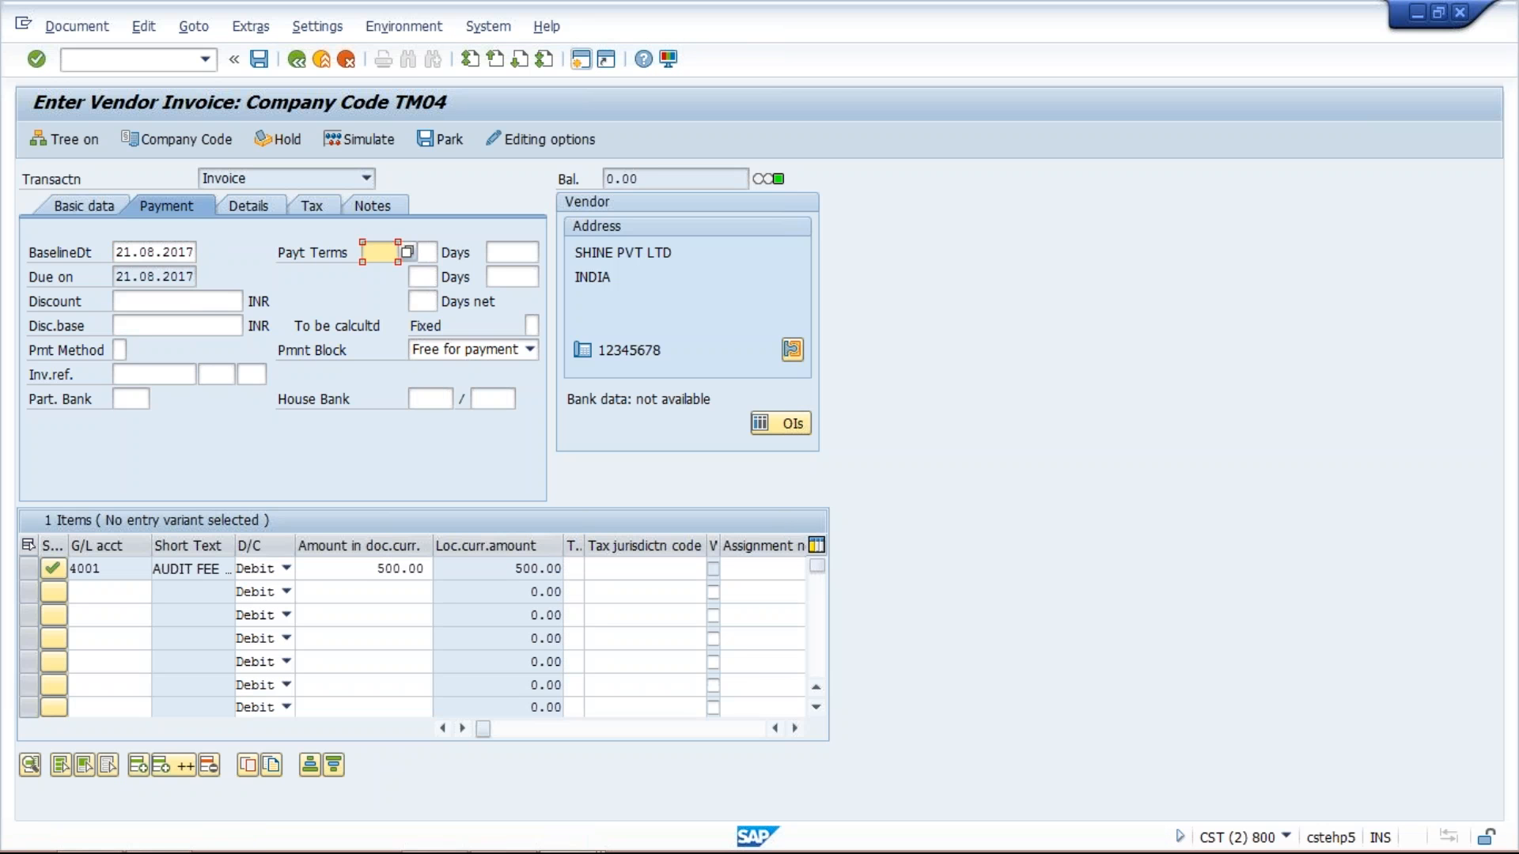
{"action": "left_click", "coordinate": [257, 58]}
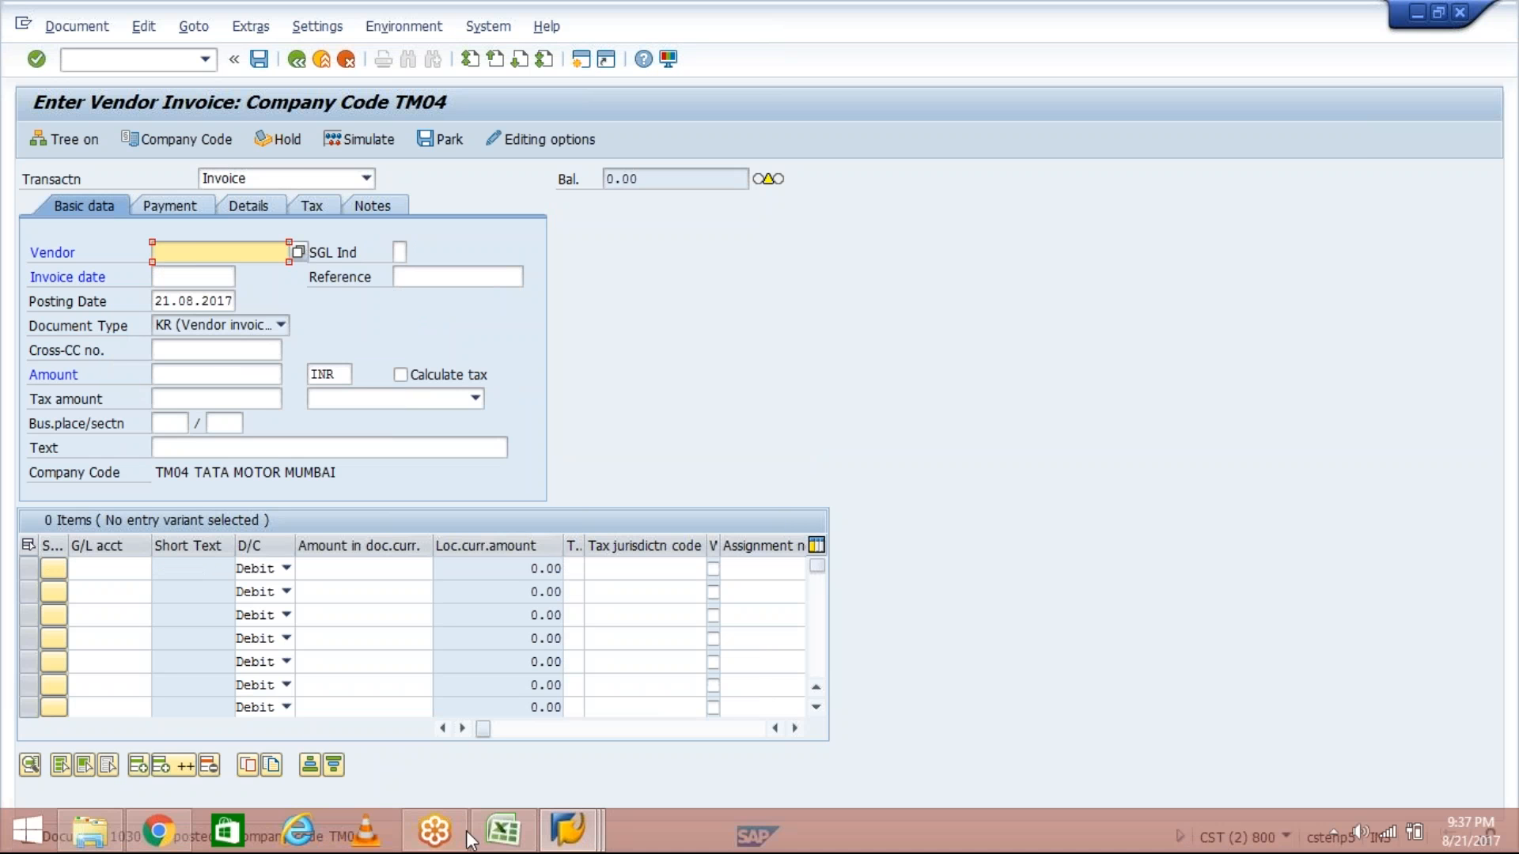
- Switch to the Vendor Line Item Display session and refresh SHINE PVT LTD's item list to review its open items
{"action": "left_click", "coordinate": [568, 827]}
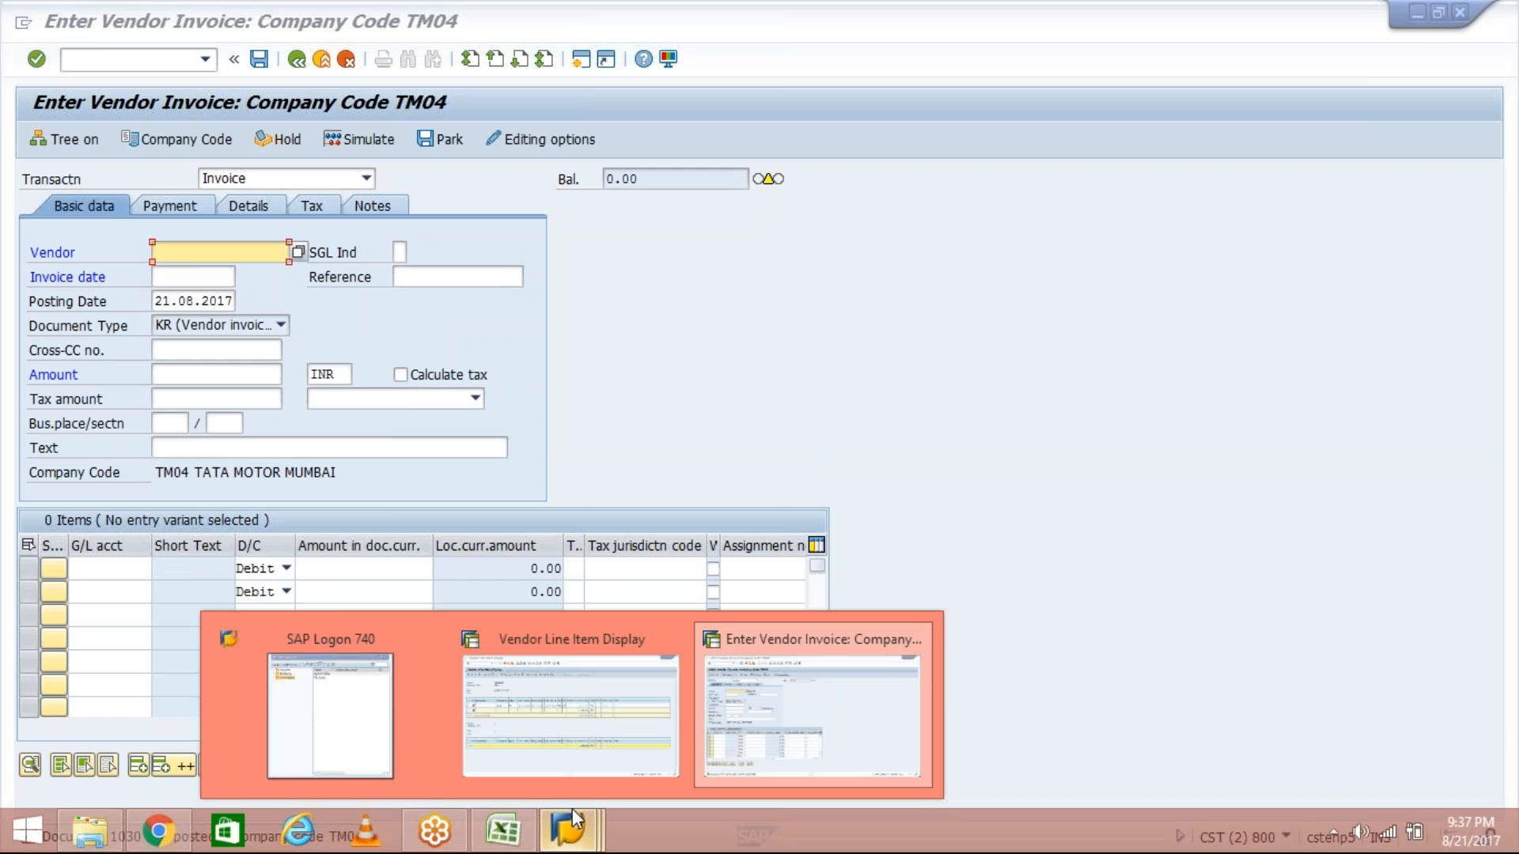
{"action": "left_click", "coordinate": [596, 714]}
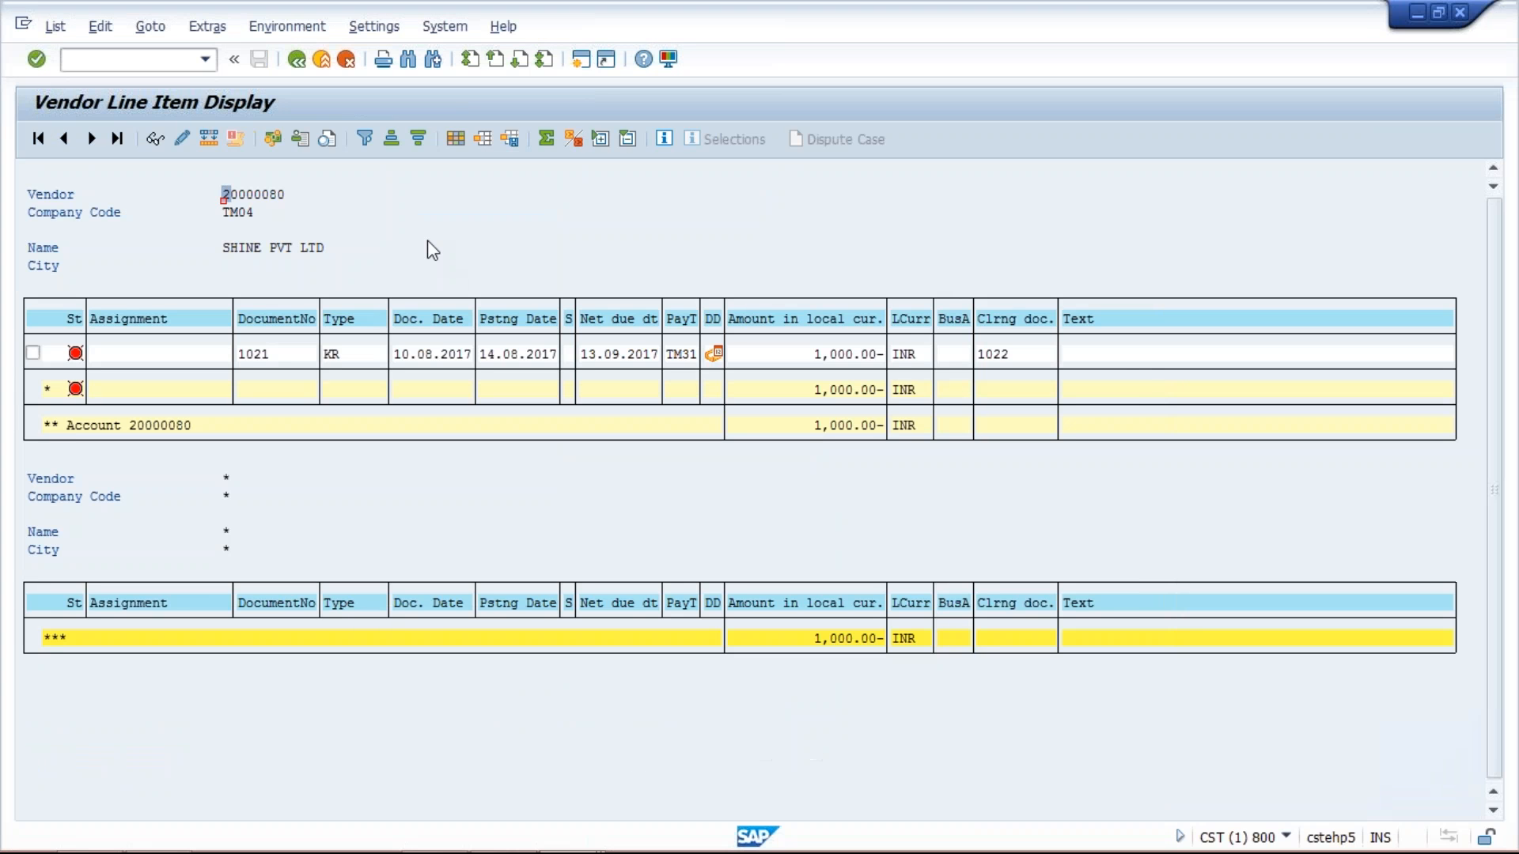
{"action": "left_click", "coordinate": [428, 243]}
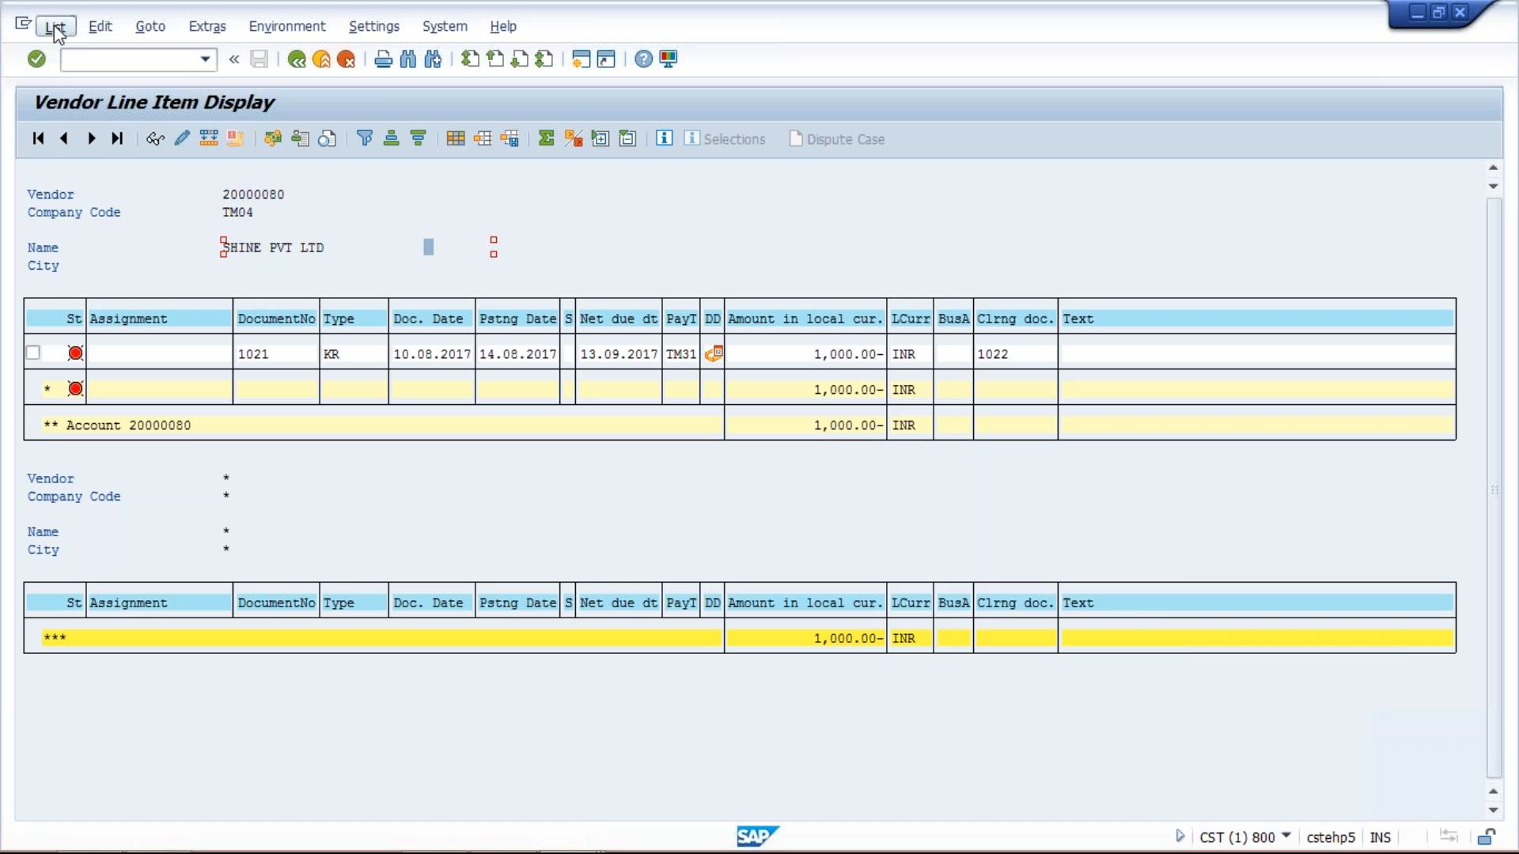
{"action": "left_click", "coordinate": [55, 28]}
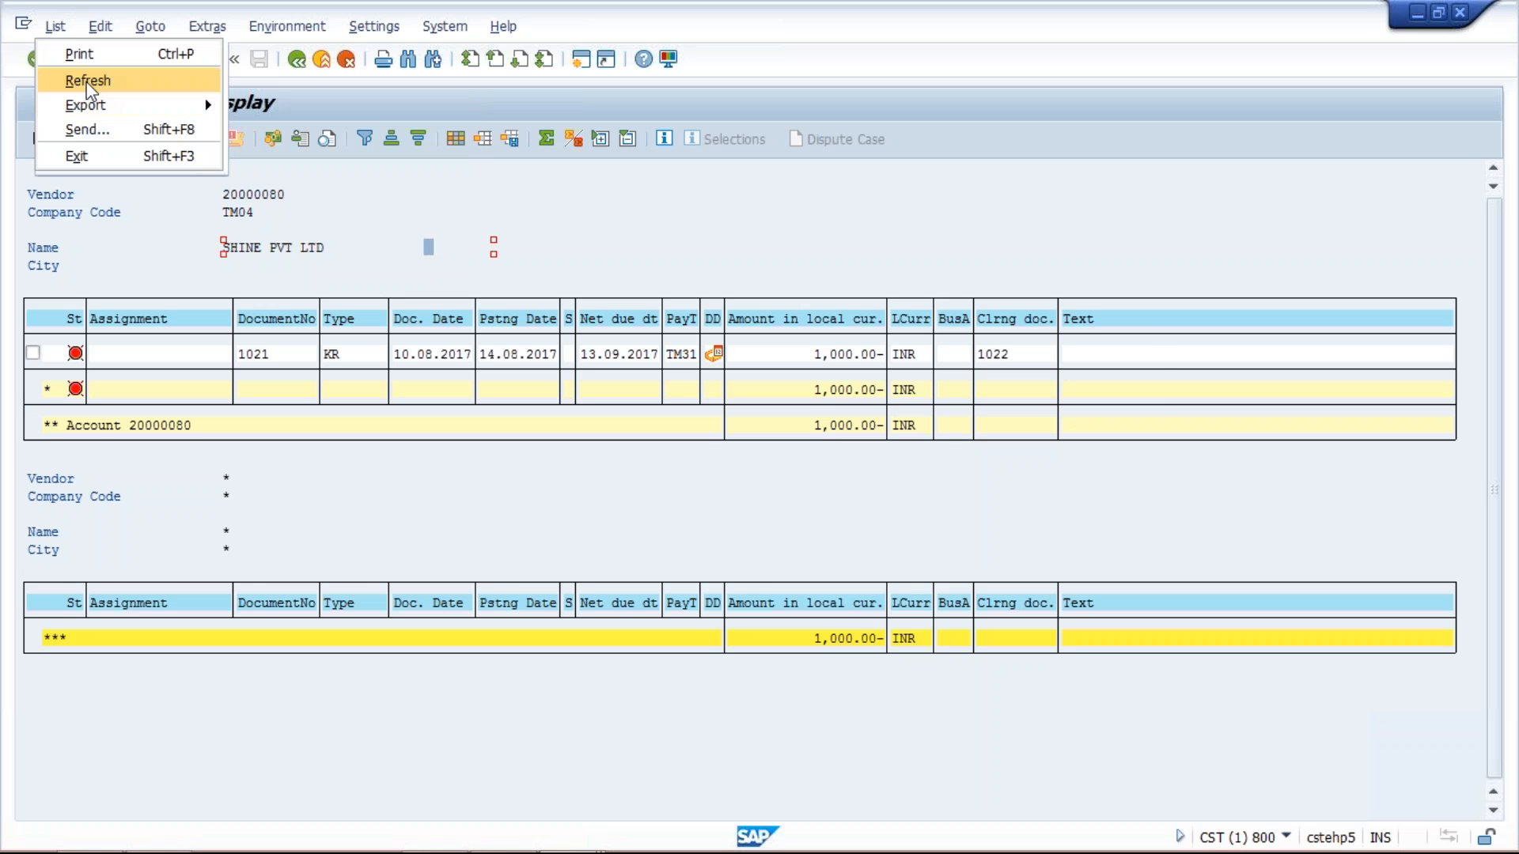
{"action": "left_click", "coordinate": [85, 74]}
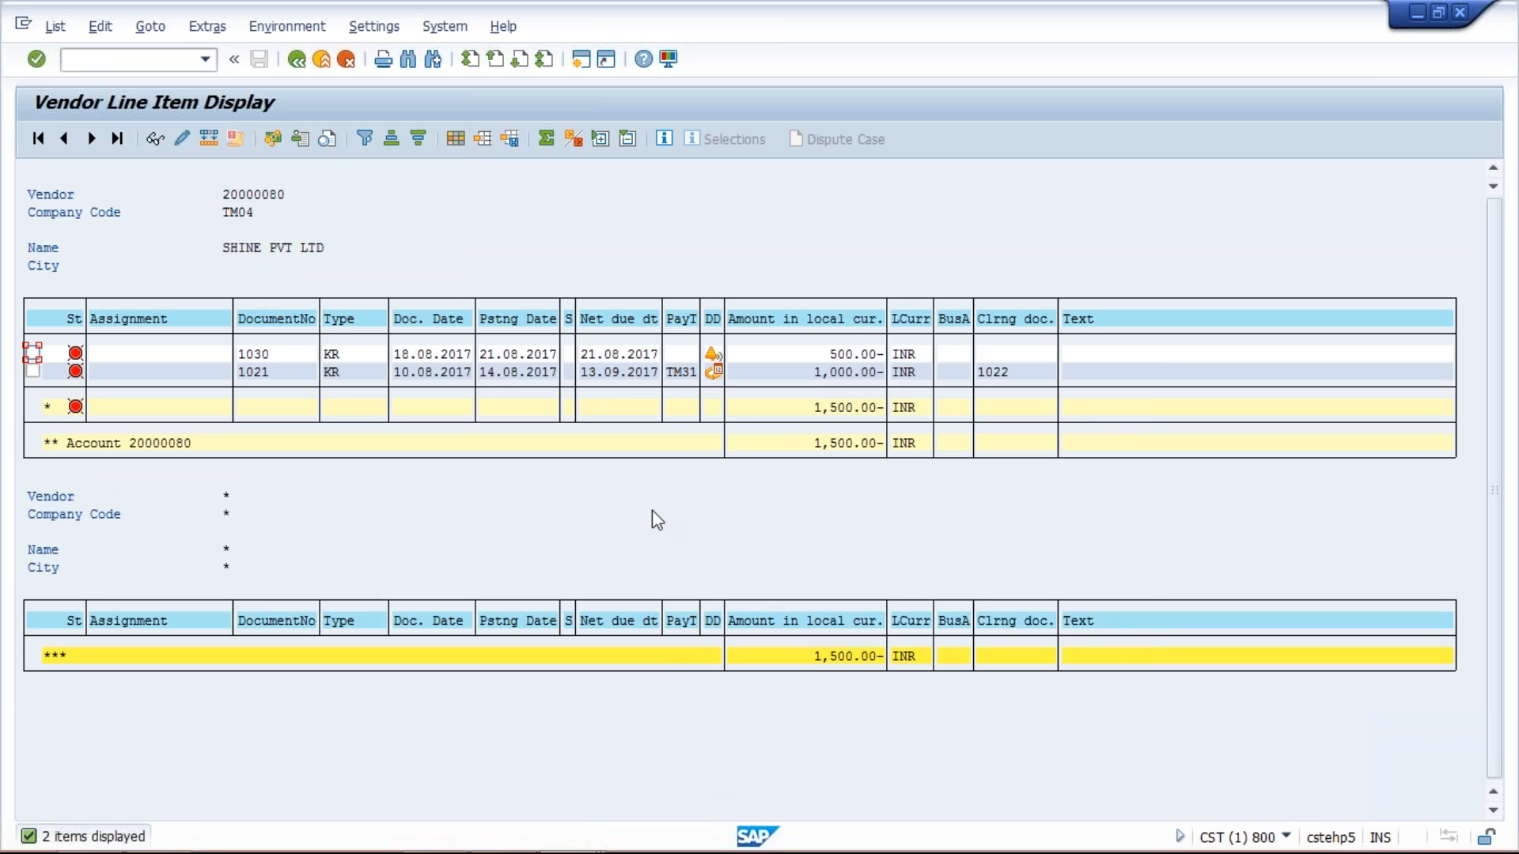
{"action": "mouse_move", "coordinate": [556, 846]}
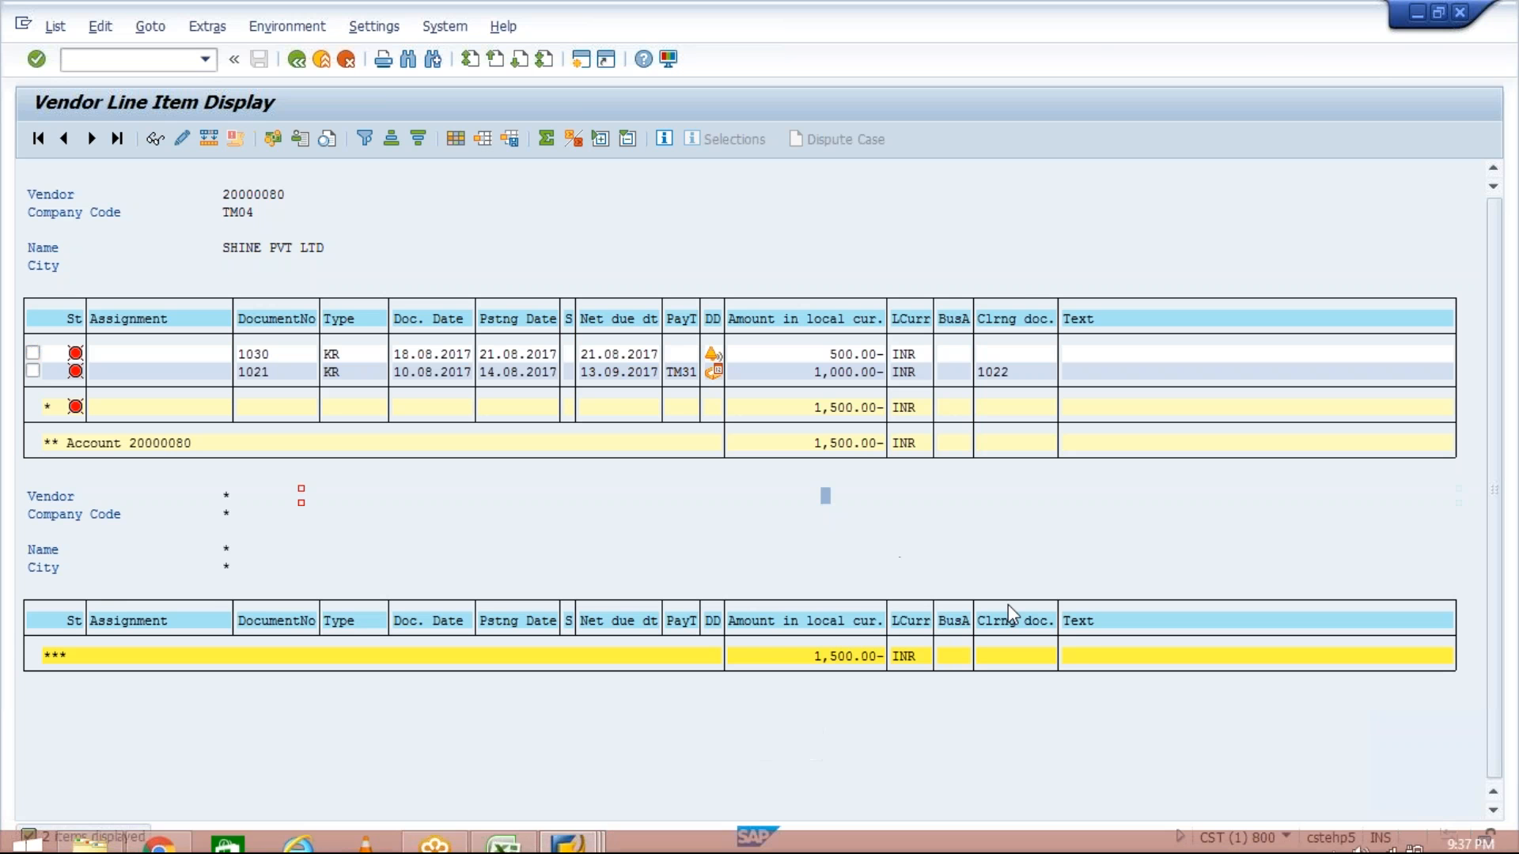
{"action": "left_click", "coordinate": [943, 509]}
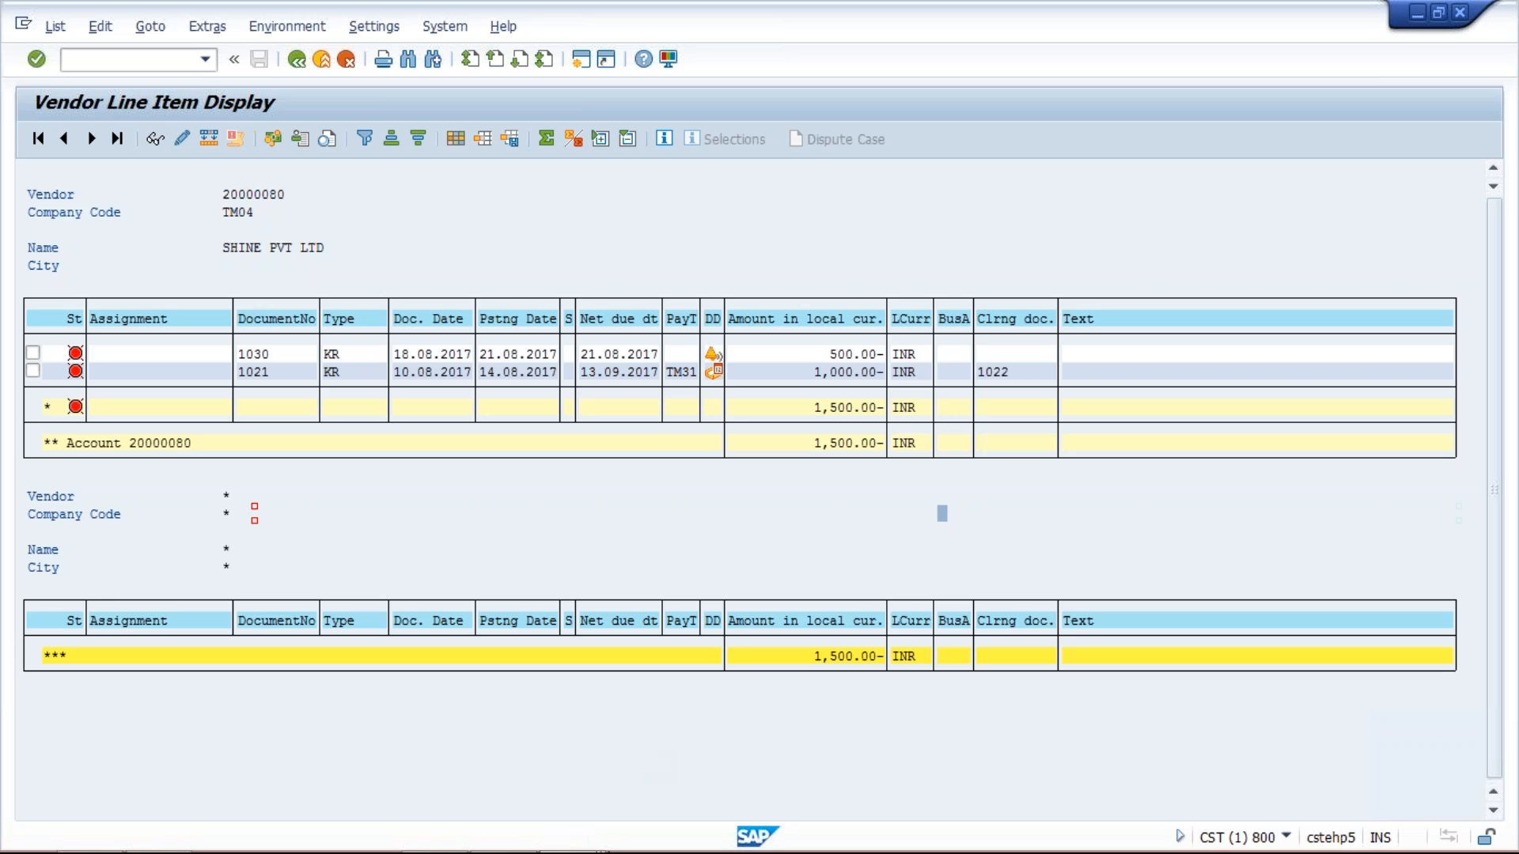
- Switch to the Post Outgoing Payments session and examine document 1030 in the residual items and standard views
{"action": "mouse_move", "coordinate": [568, 839]}
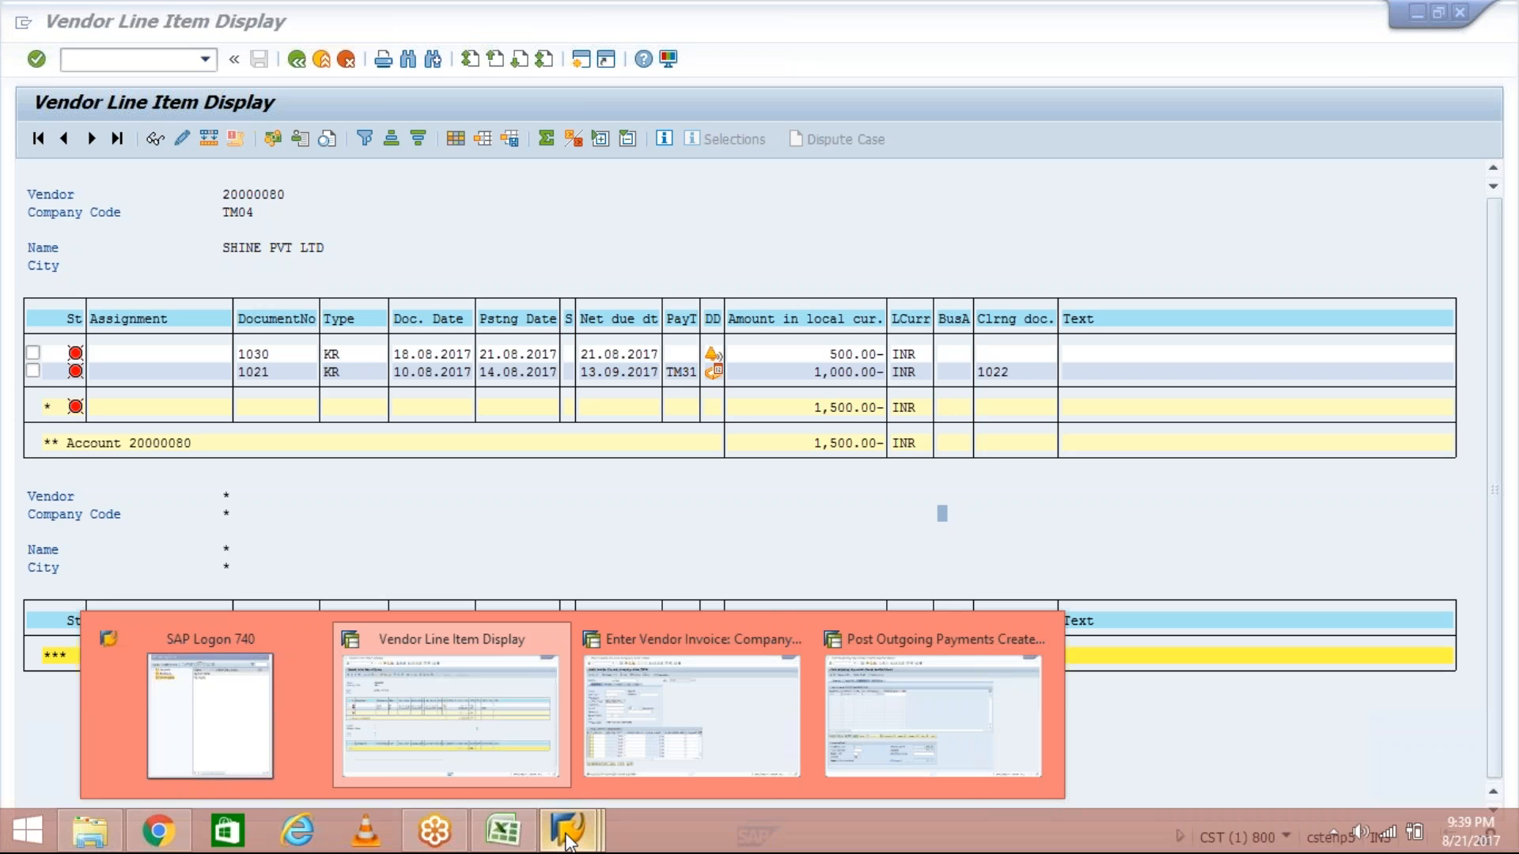
{"action": "mouse_move", "coordinate": [662, 748]}
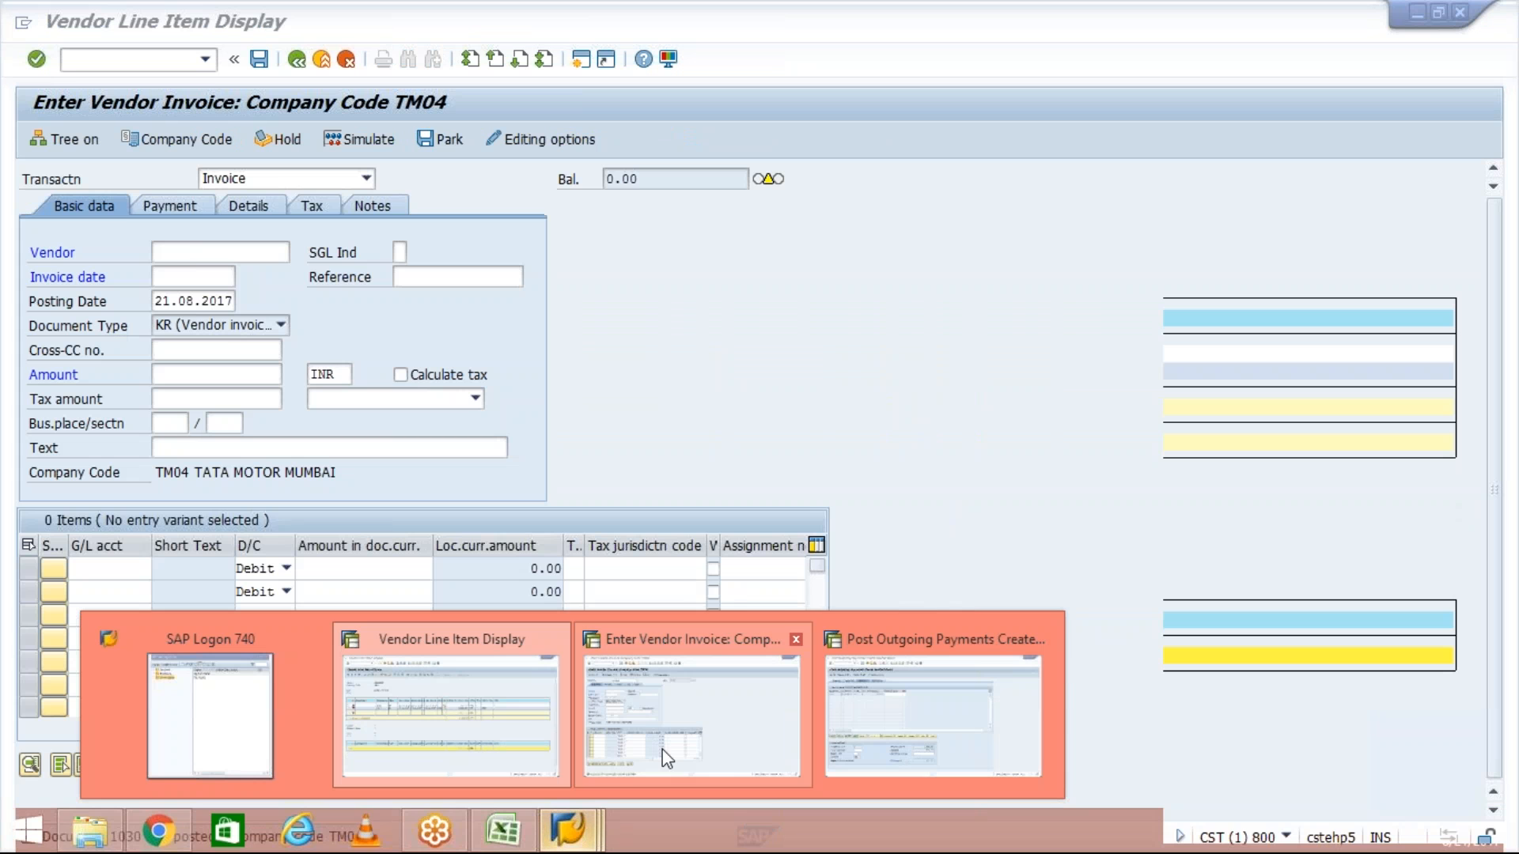
{"action": "left_click", "coordinate": [726, 743]}
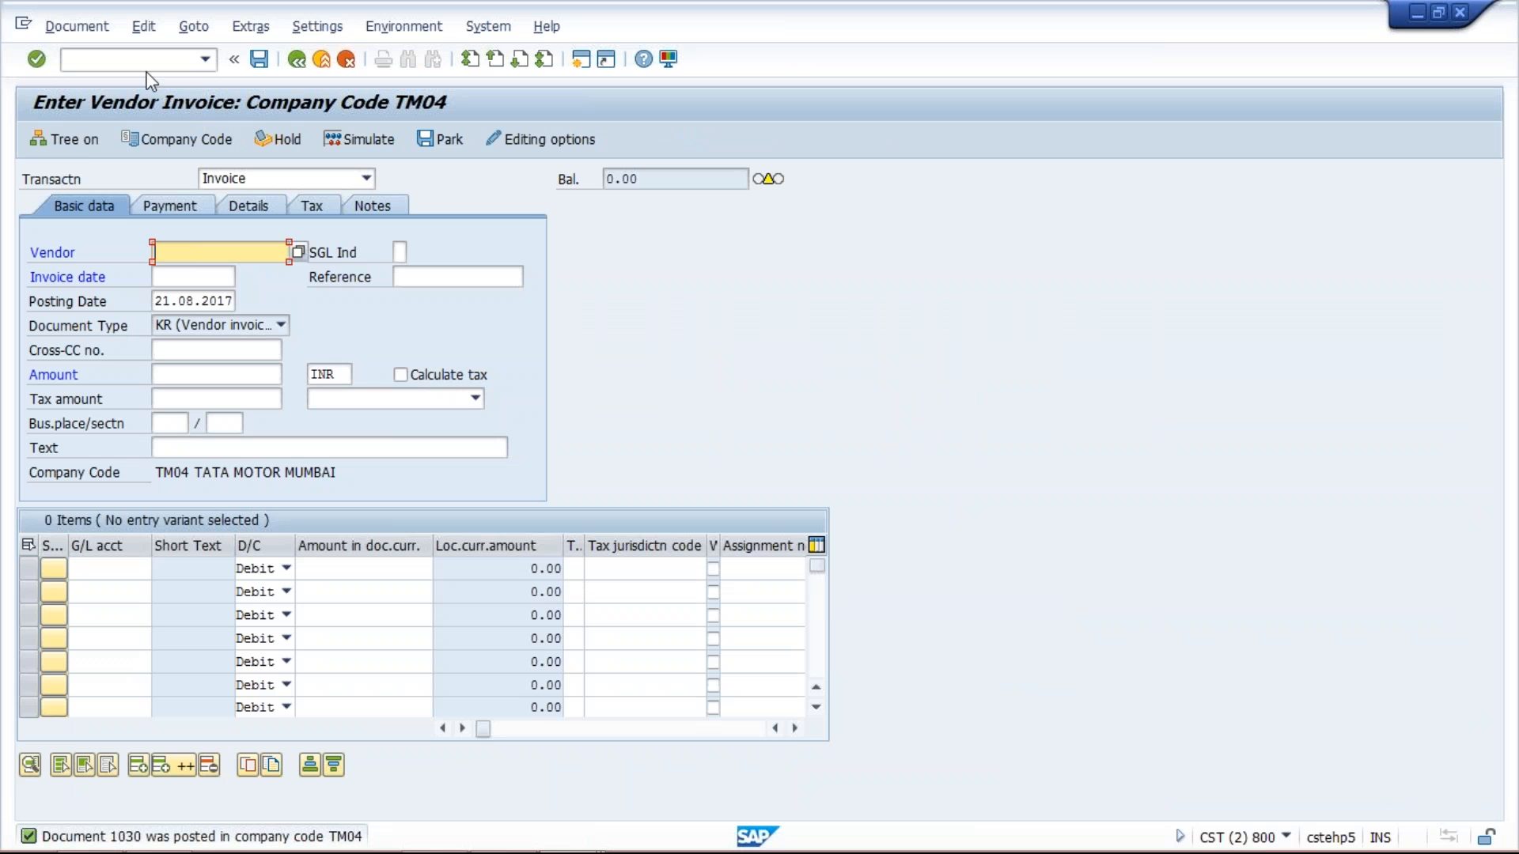
{"action": "mouse_move", "coordinate": [514, 848]}
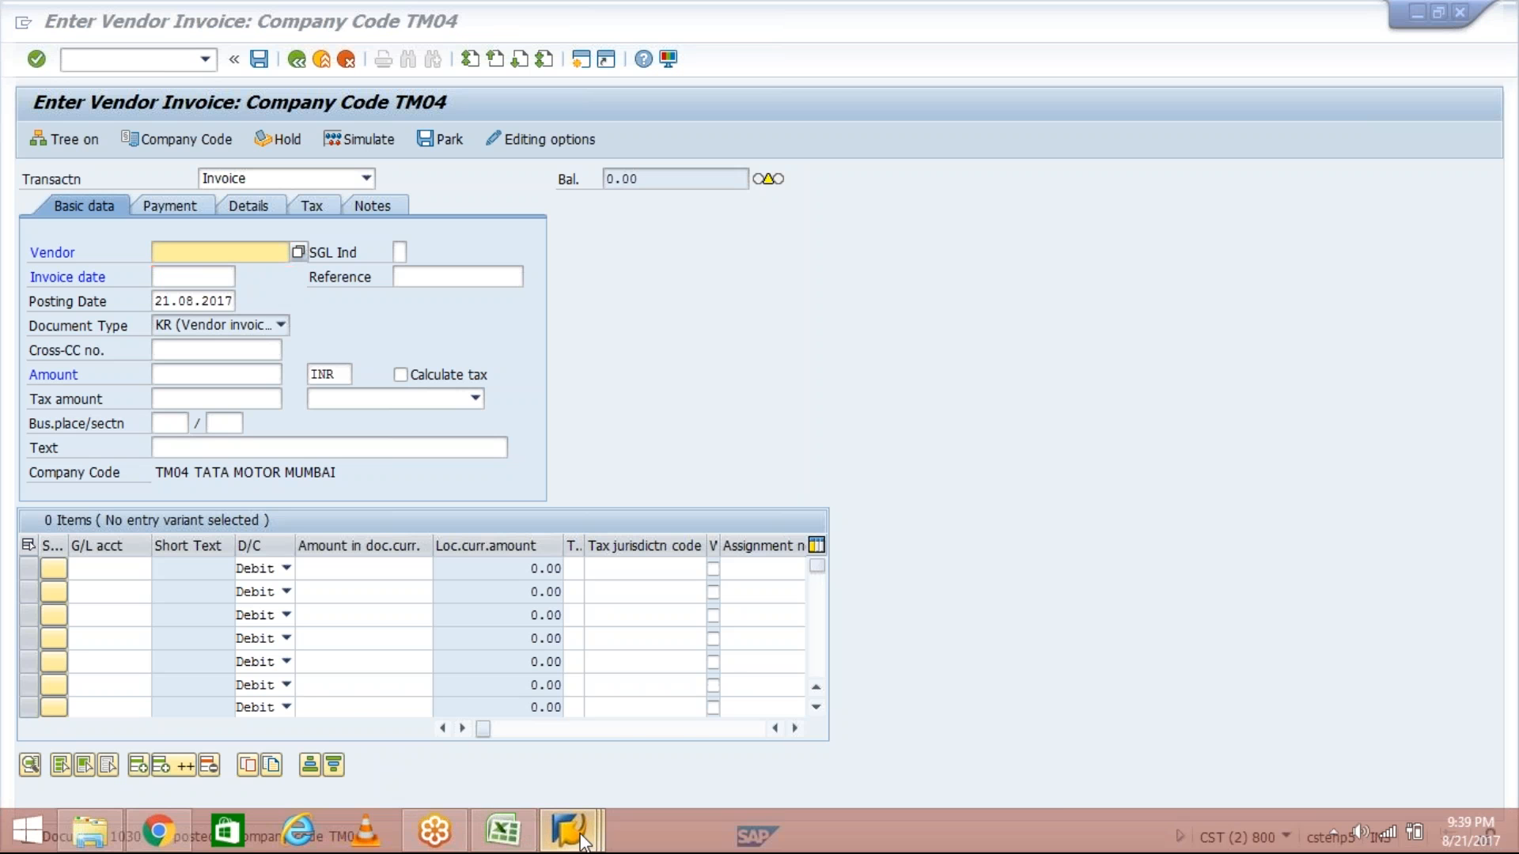
{"action": "mouse_move", "coordinate": [902, 652]}
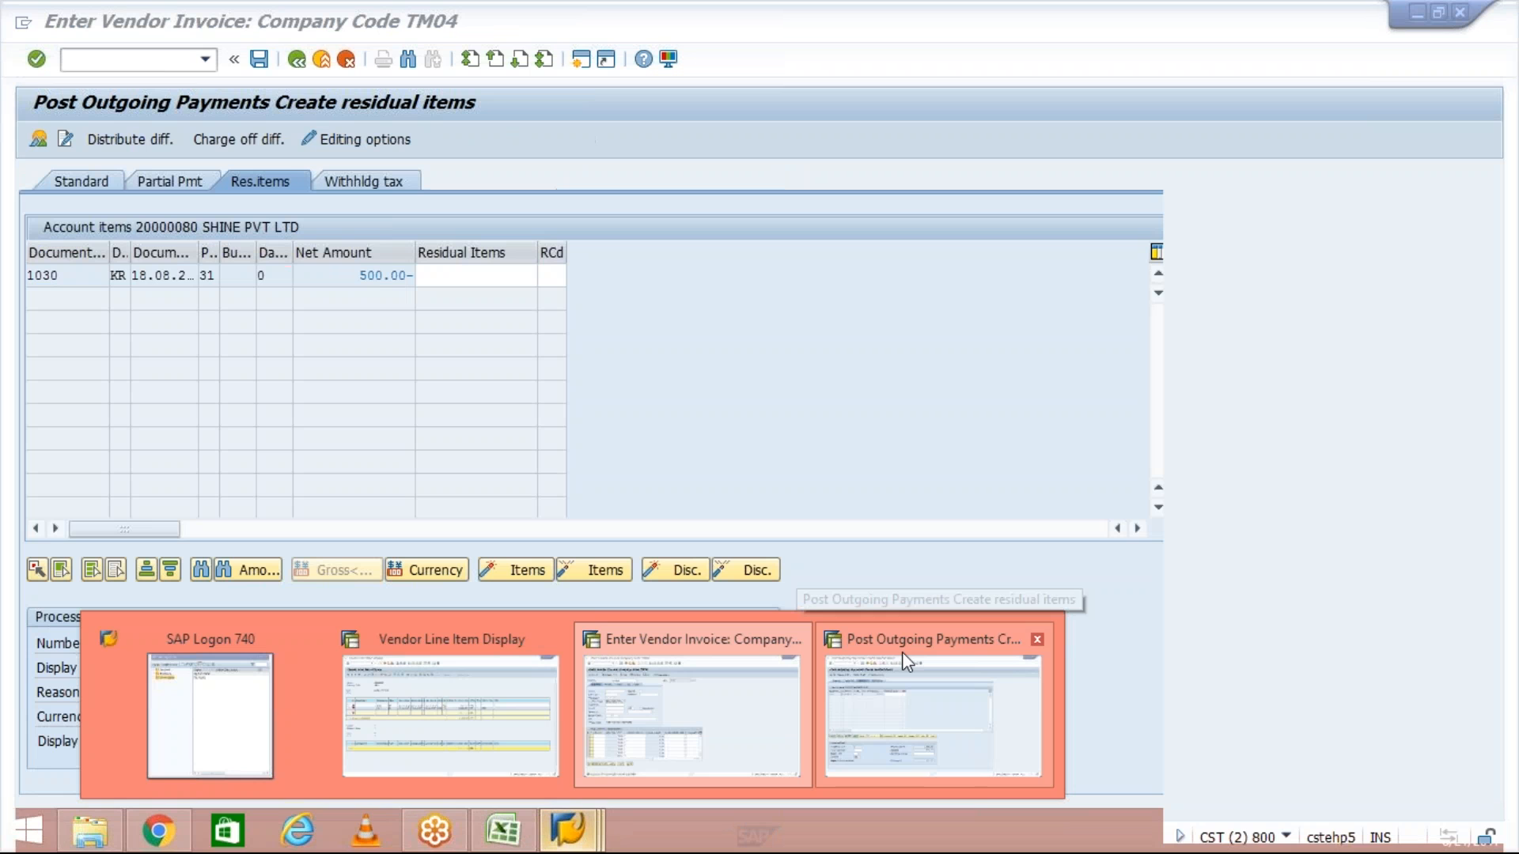
{"action": "left_click", "coordinate": [901, 652]}
{"action": "left_click", "coordinate": [453, 274]}
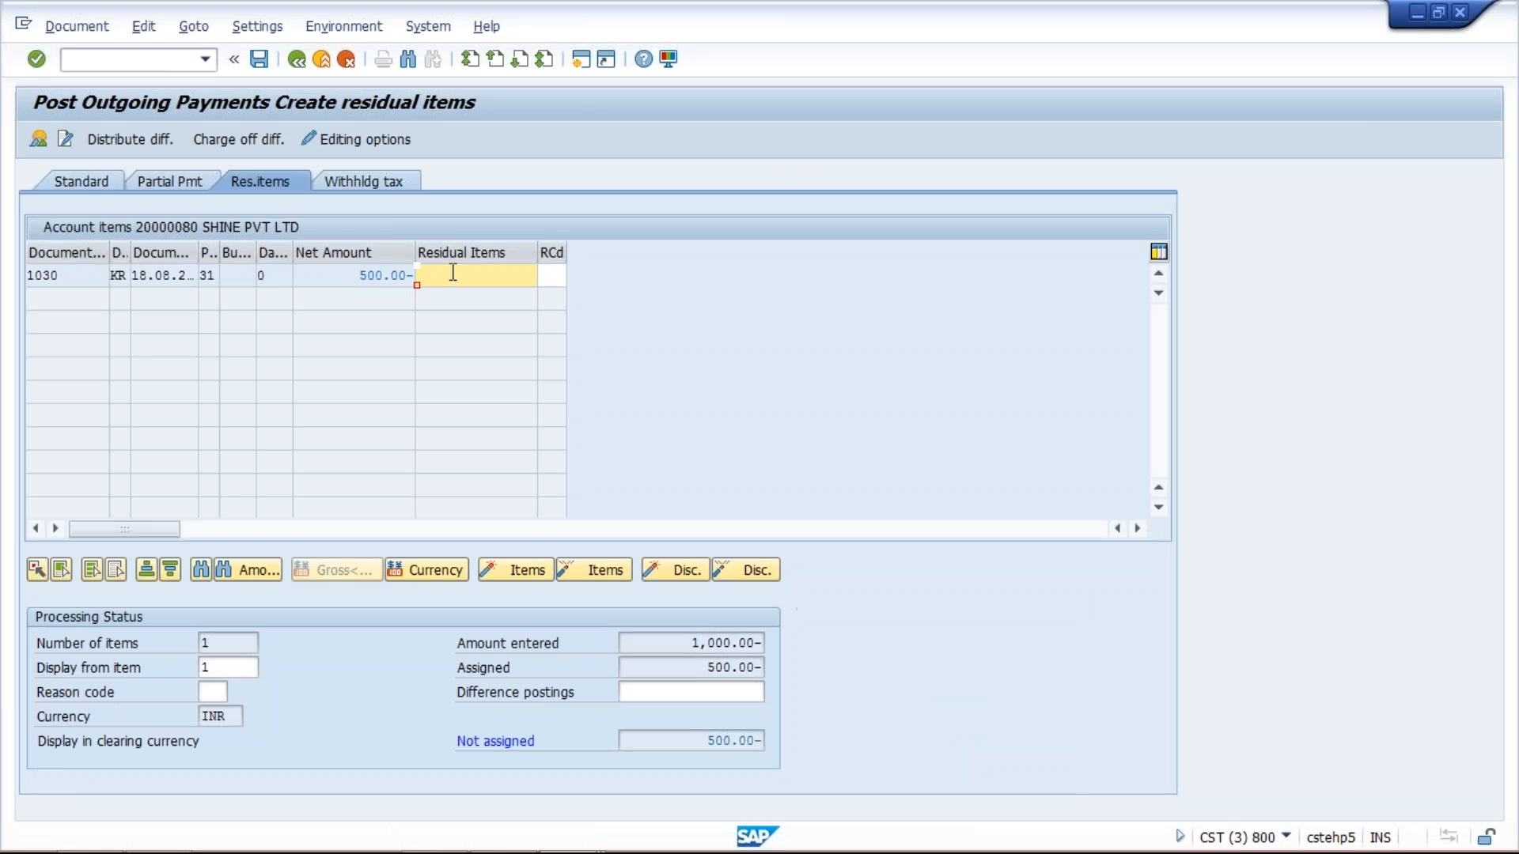
{"action": "left_click", "coordinate": [79, 175]}
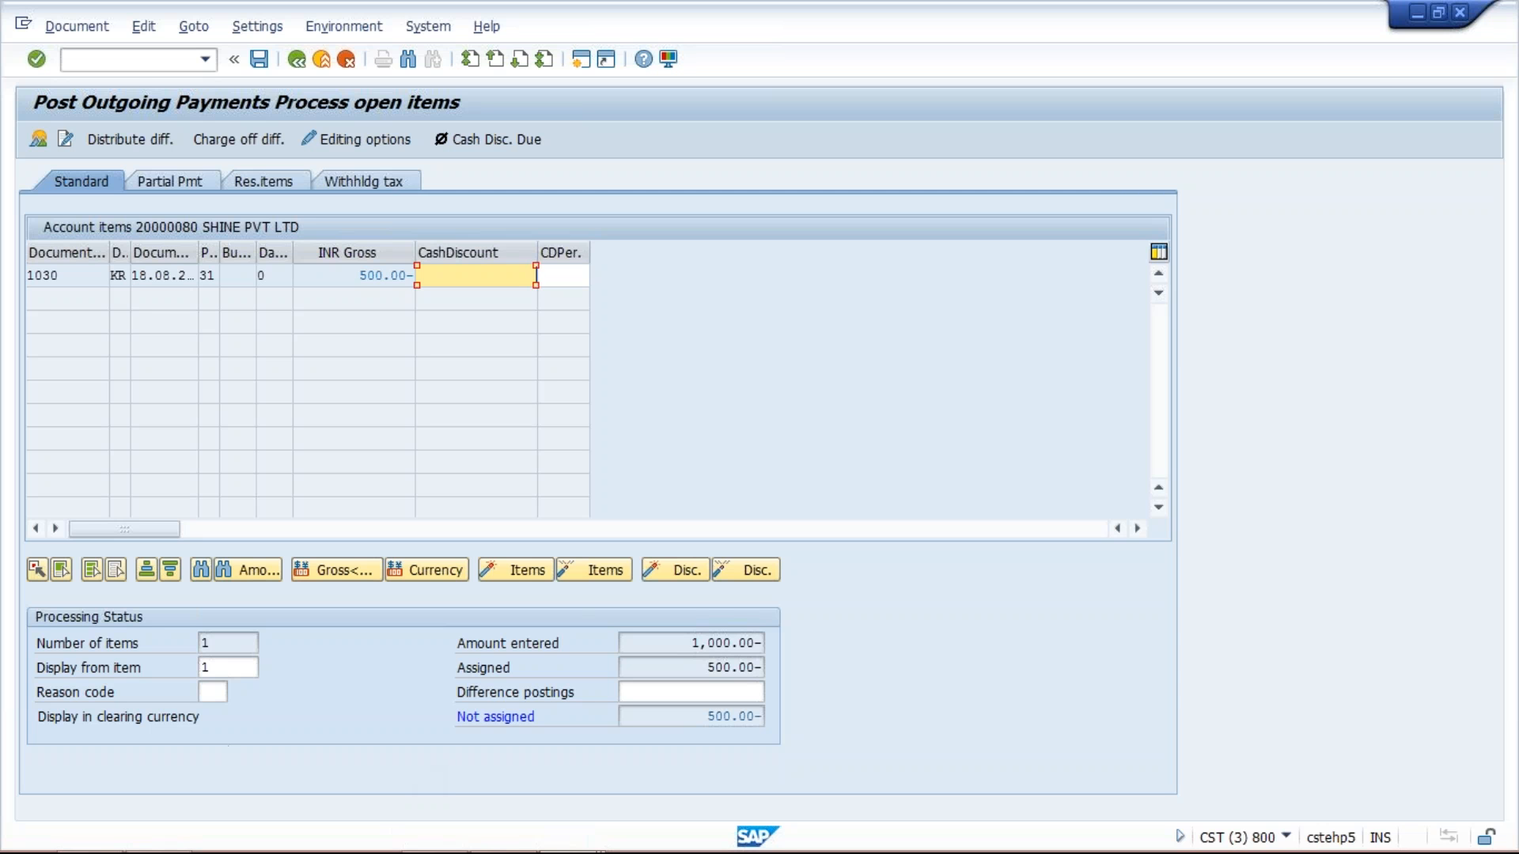
- Open the automatic payment program with /nF110 and enter run date 21.08.2017 and identification TM04A
{"action": "left_click", "coordinate": [123, 61]}
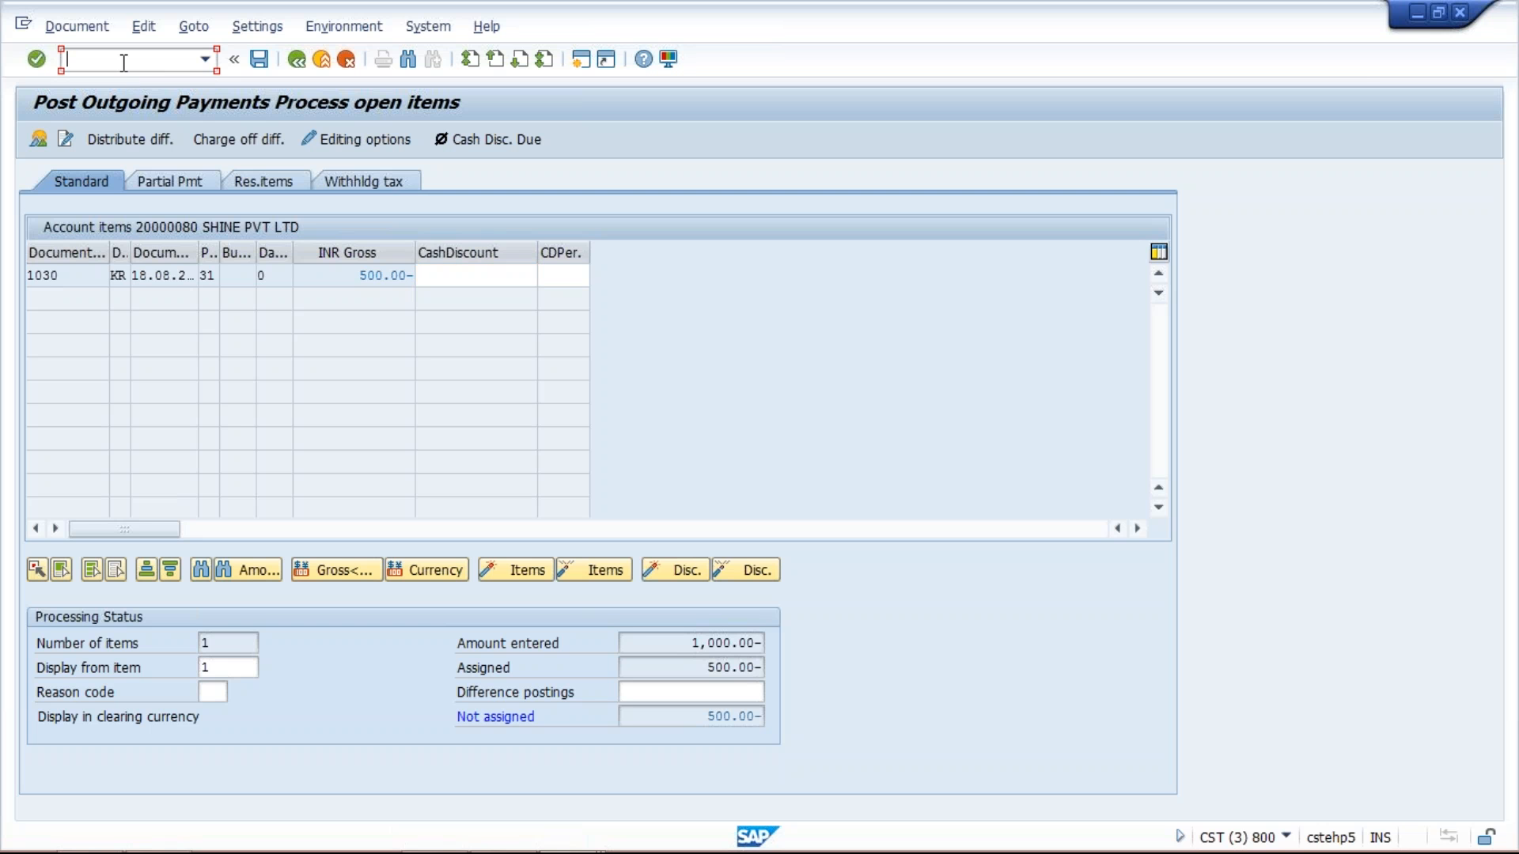
{"action": "type", "text": "/nF110"}
{"action": "key", "text": "Return"}
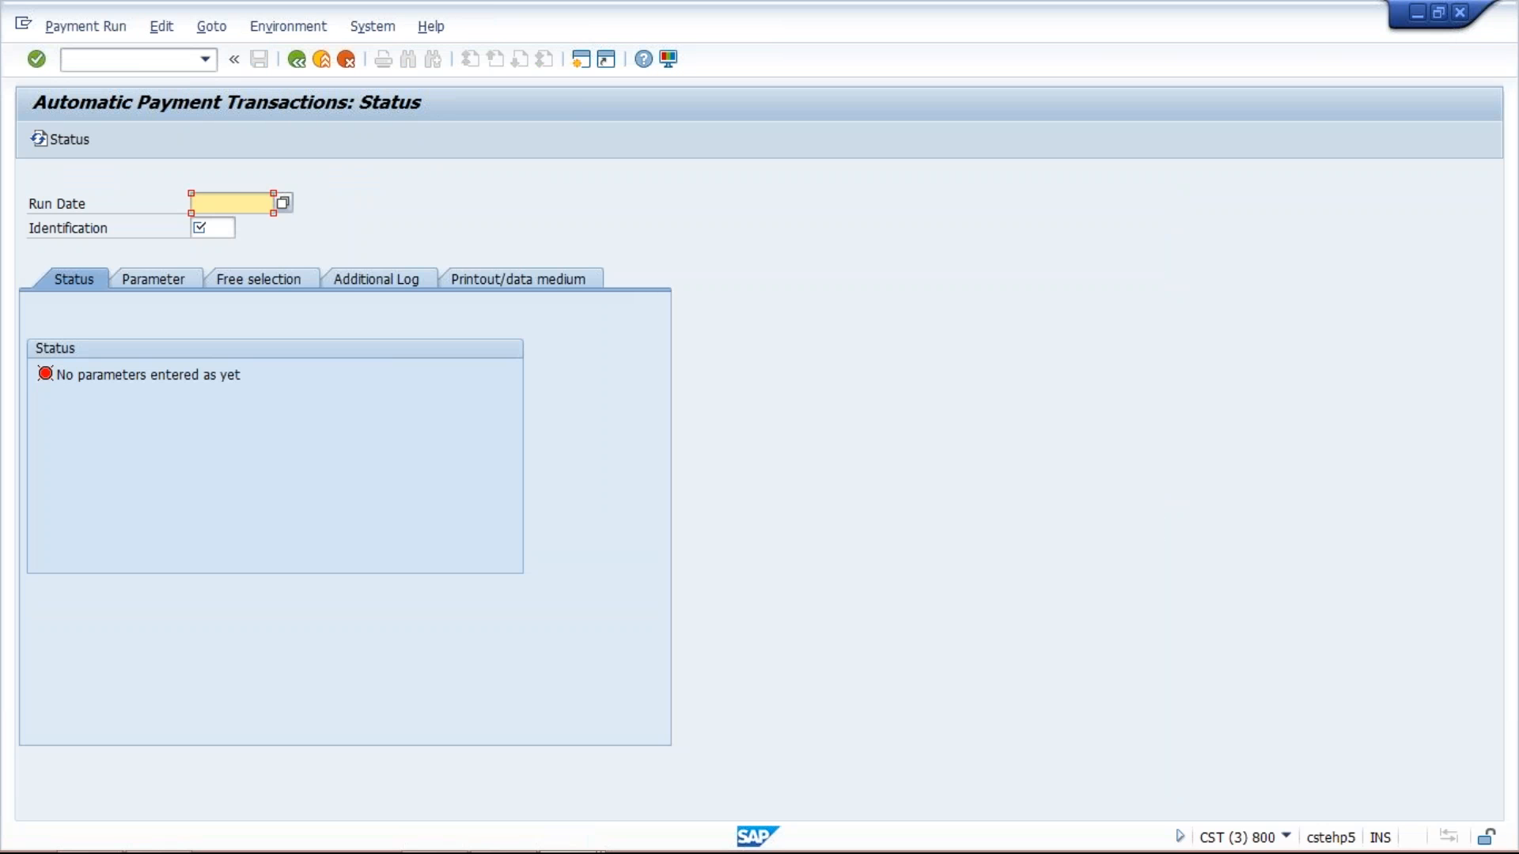
{"action": "key", "text": "BackSpace"}
{"action": "mouse_move", "coordinate": [427, 852]}
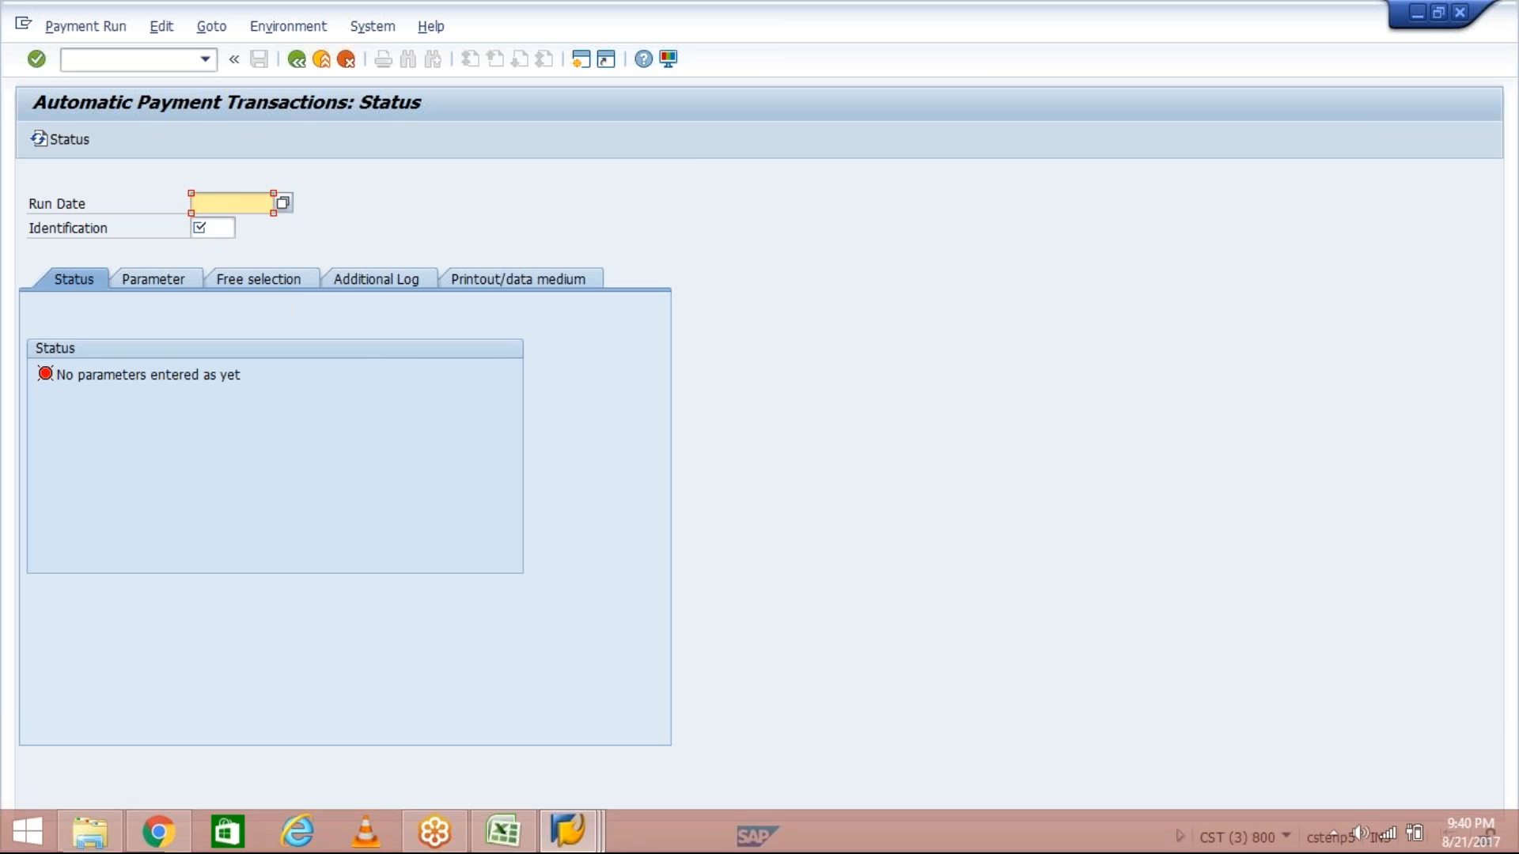
{"action": "type", "text": "21.0"}
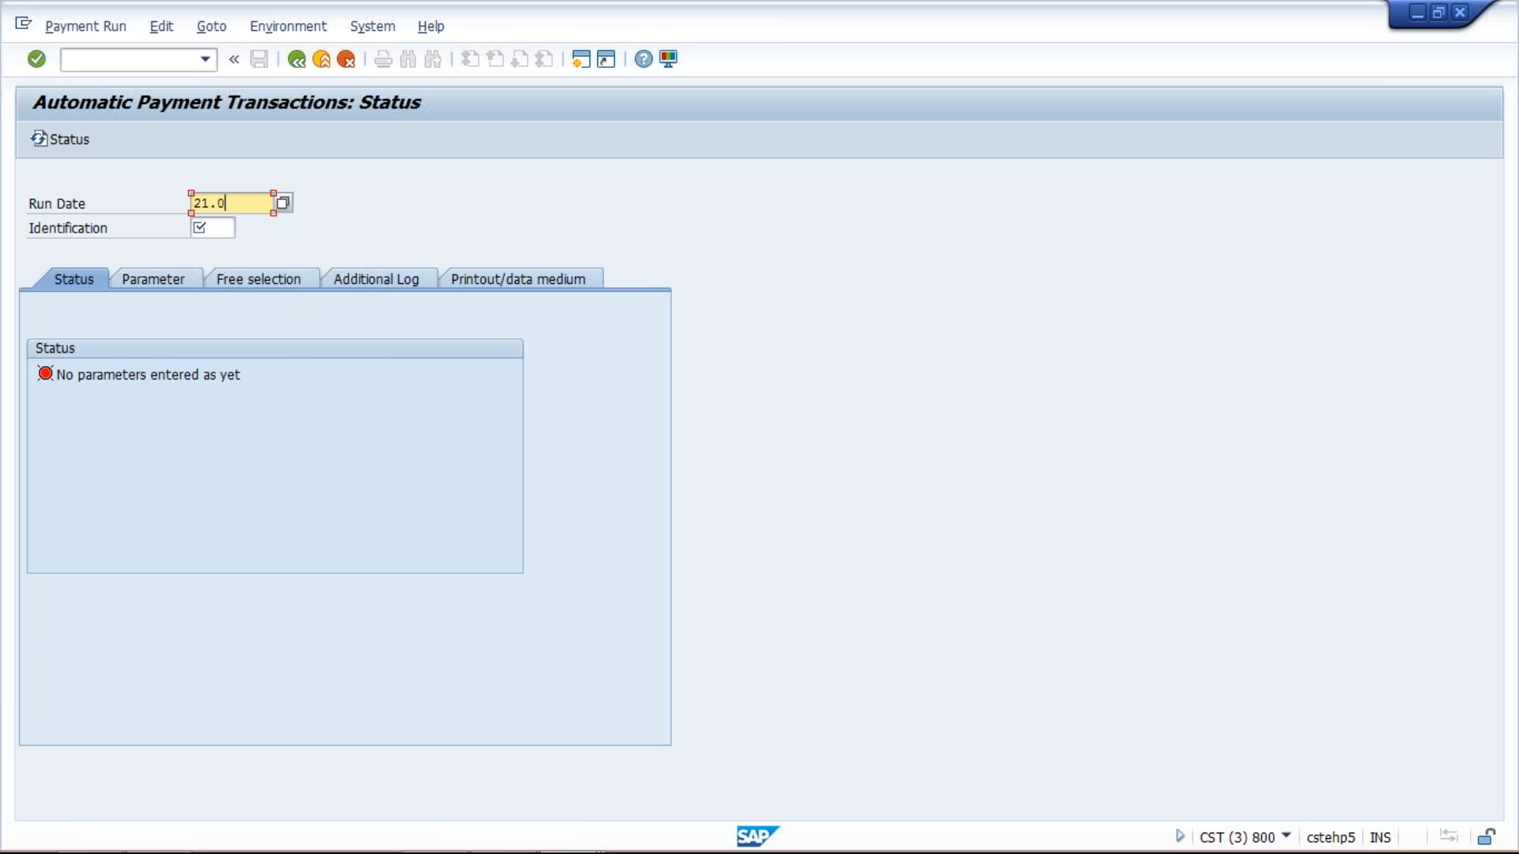
{"action": "type", "text": "8.2017"}
{"action": "key", "text": "Tab"}
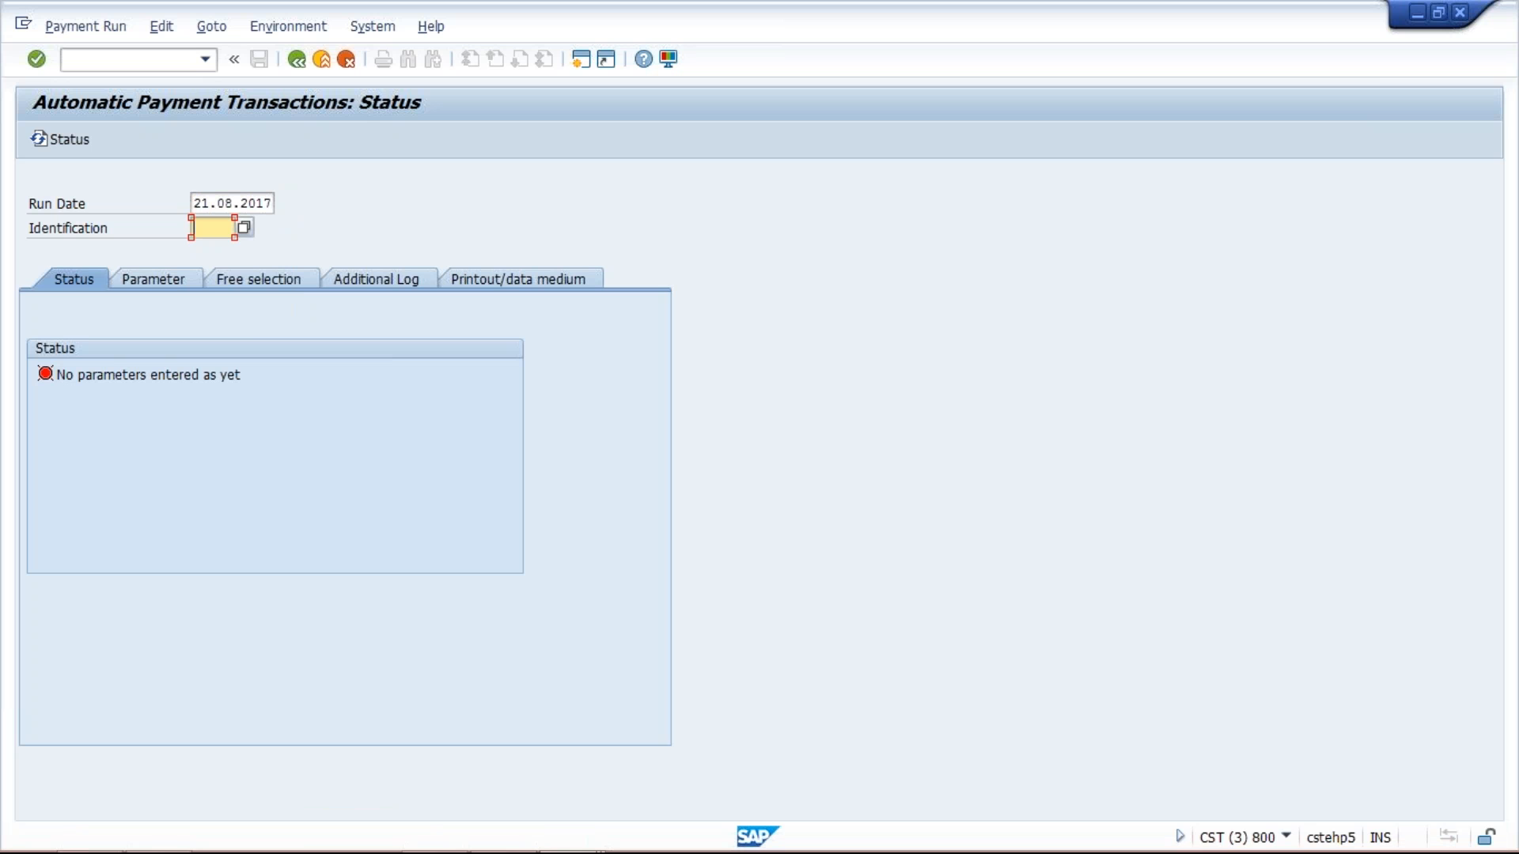
{"action": "type", "text": "TM04A"}
- Open the payment run's parameters and enter company code TM04 in the payments control table
{"action": "left_click", "coordinate": [173, 285]}
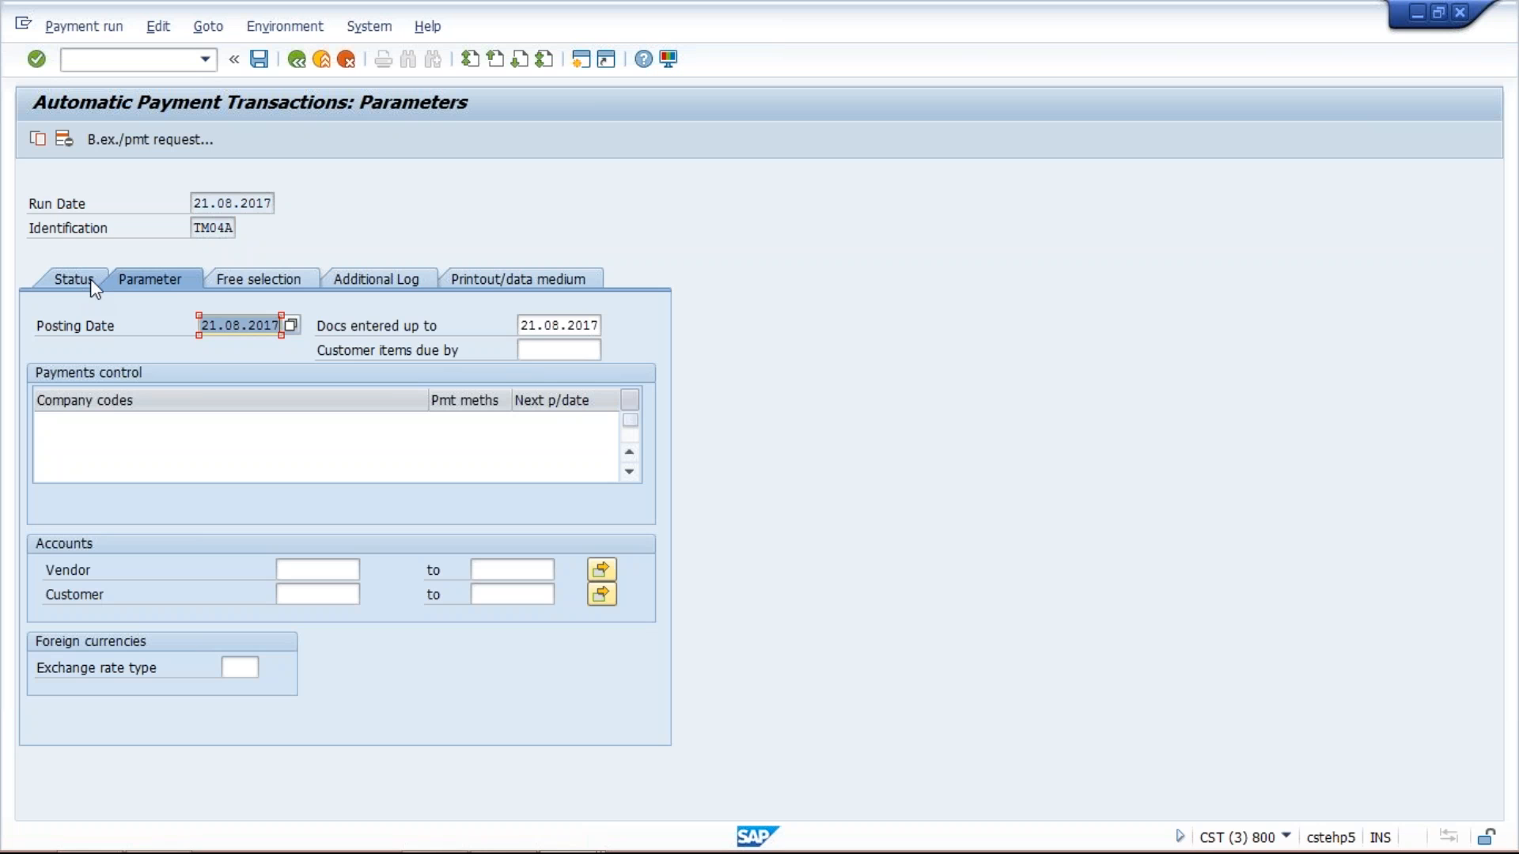
{"action": "left_click", "coordinate": [176, 426]}
{"action": "type", "text": "T"}
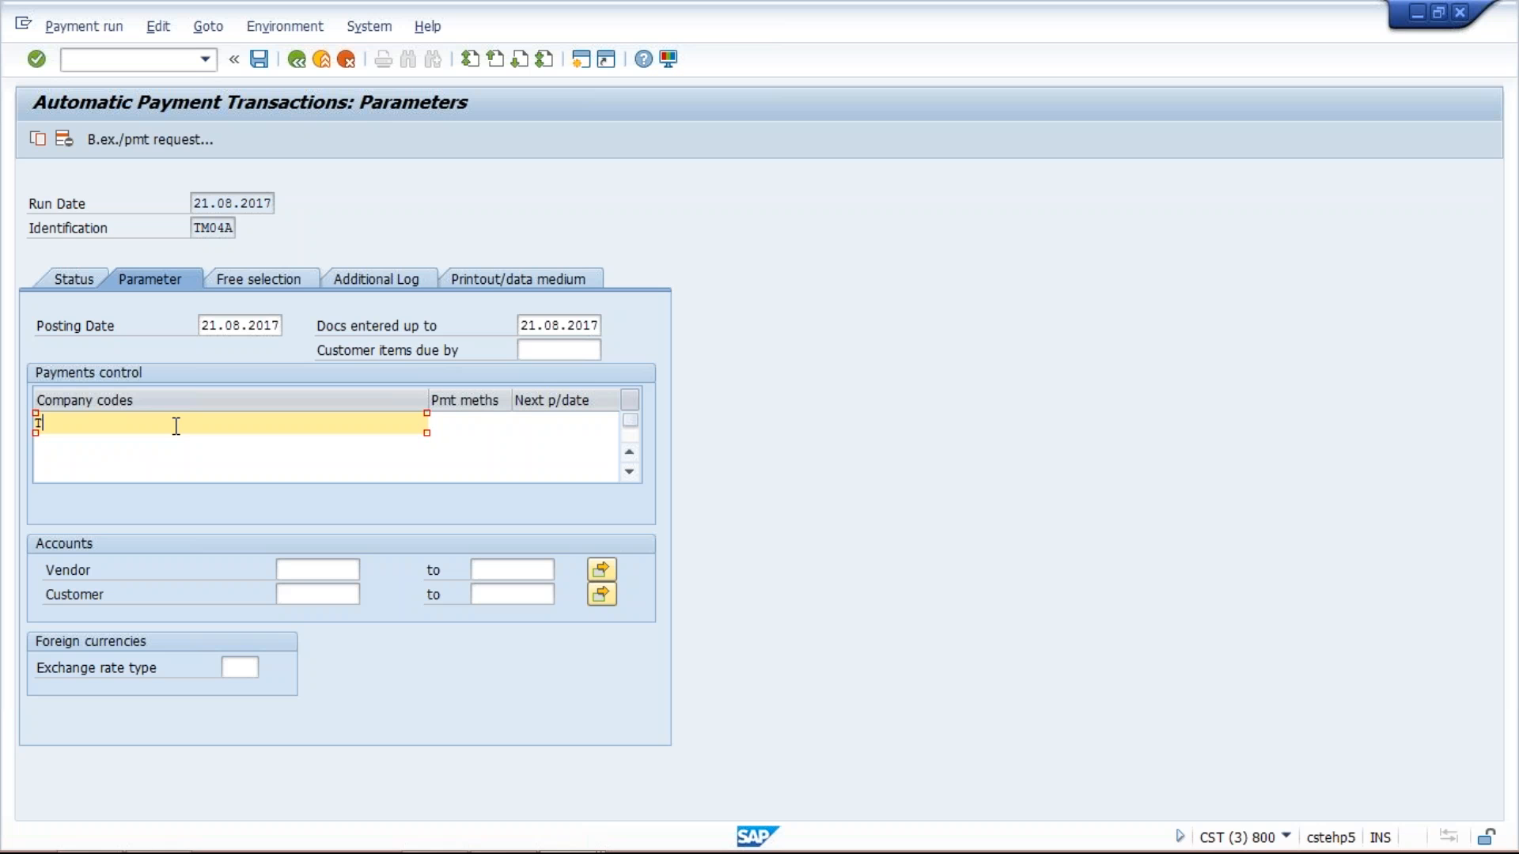
{"action": "type", "text": "M04"}
{"action": "left_click", "coordinate": [463, 421]}
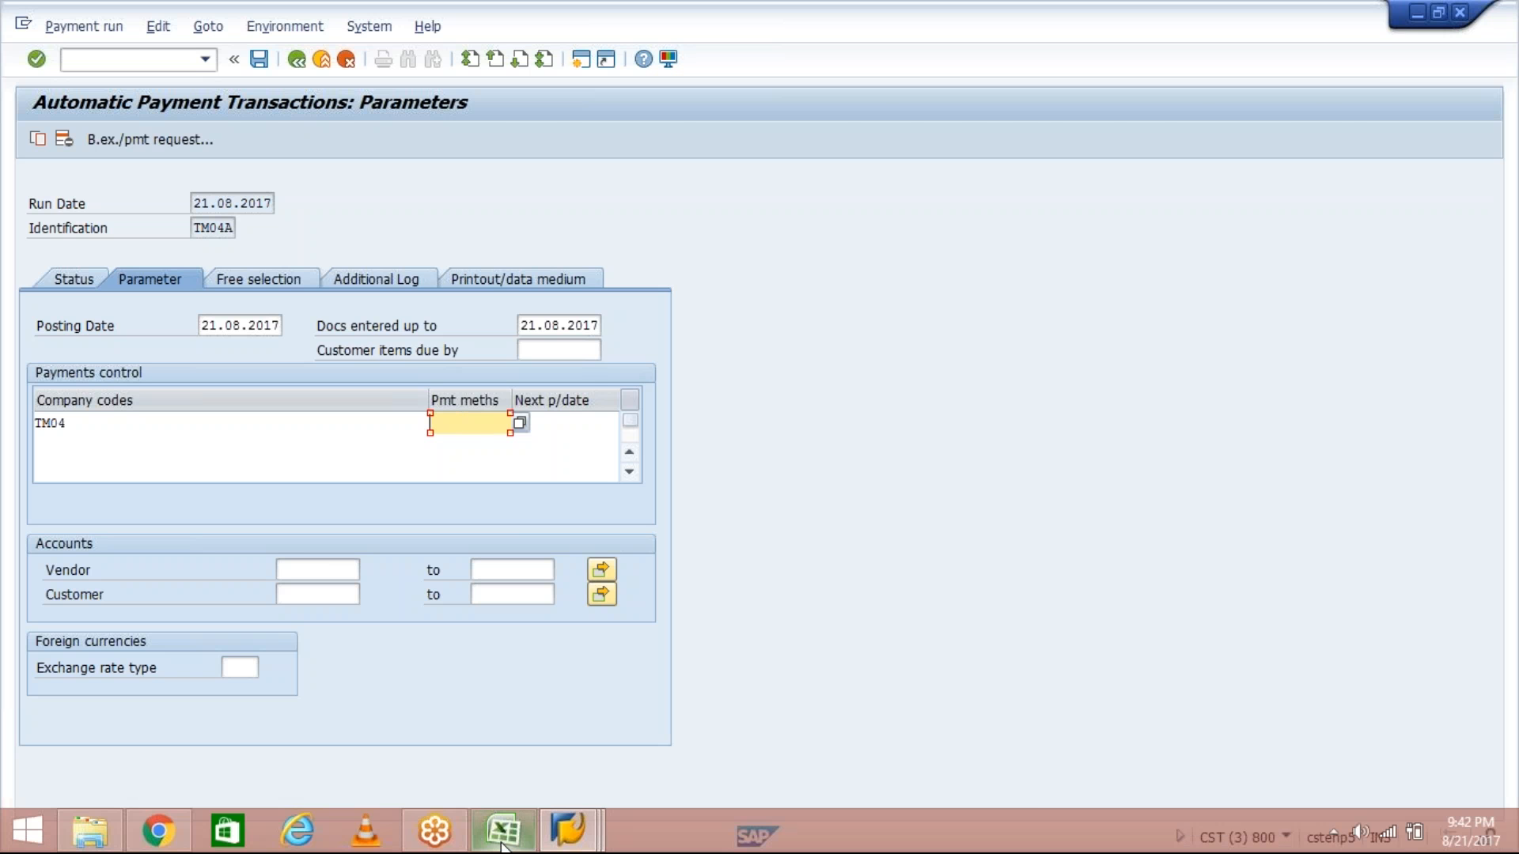
- Switch to the Class workbook in Excel and list the amounts 1000, 500, 400 and 7000 in cells I3 to I6
{"action": "left_click", "coordinate": [503, 830]}
{"action": "left_click", "coordinate": [647, 266]}
{"action": "type", "text": "1000"}
{"action": "key", "text": "Return"}
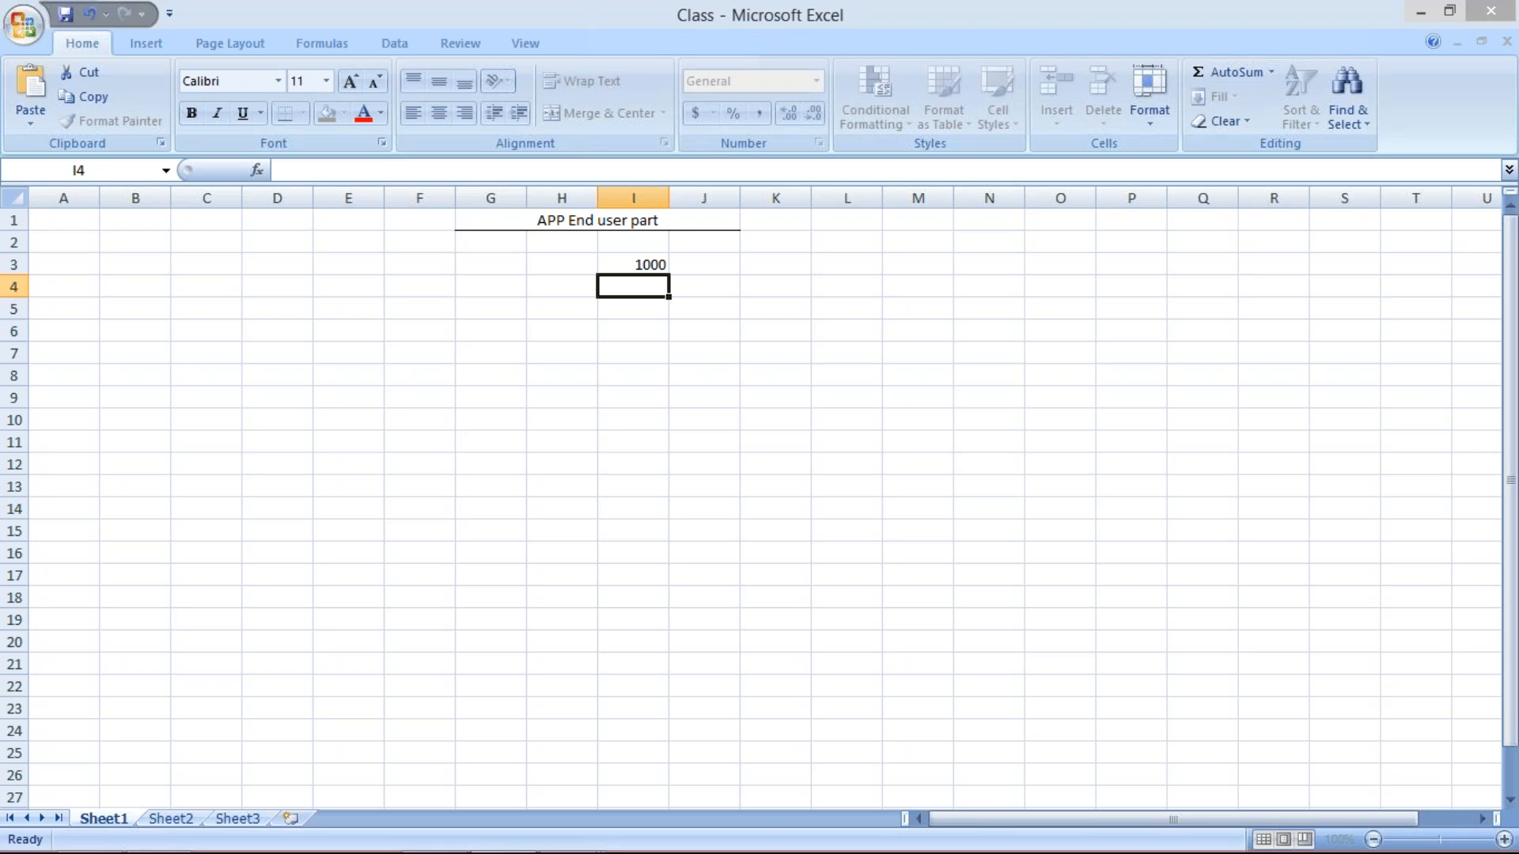
{"action": "type", "text": "500"}
{"action": "key", "text": "Return"}
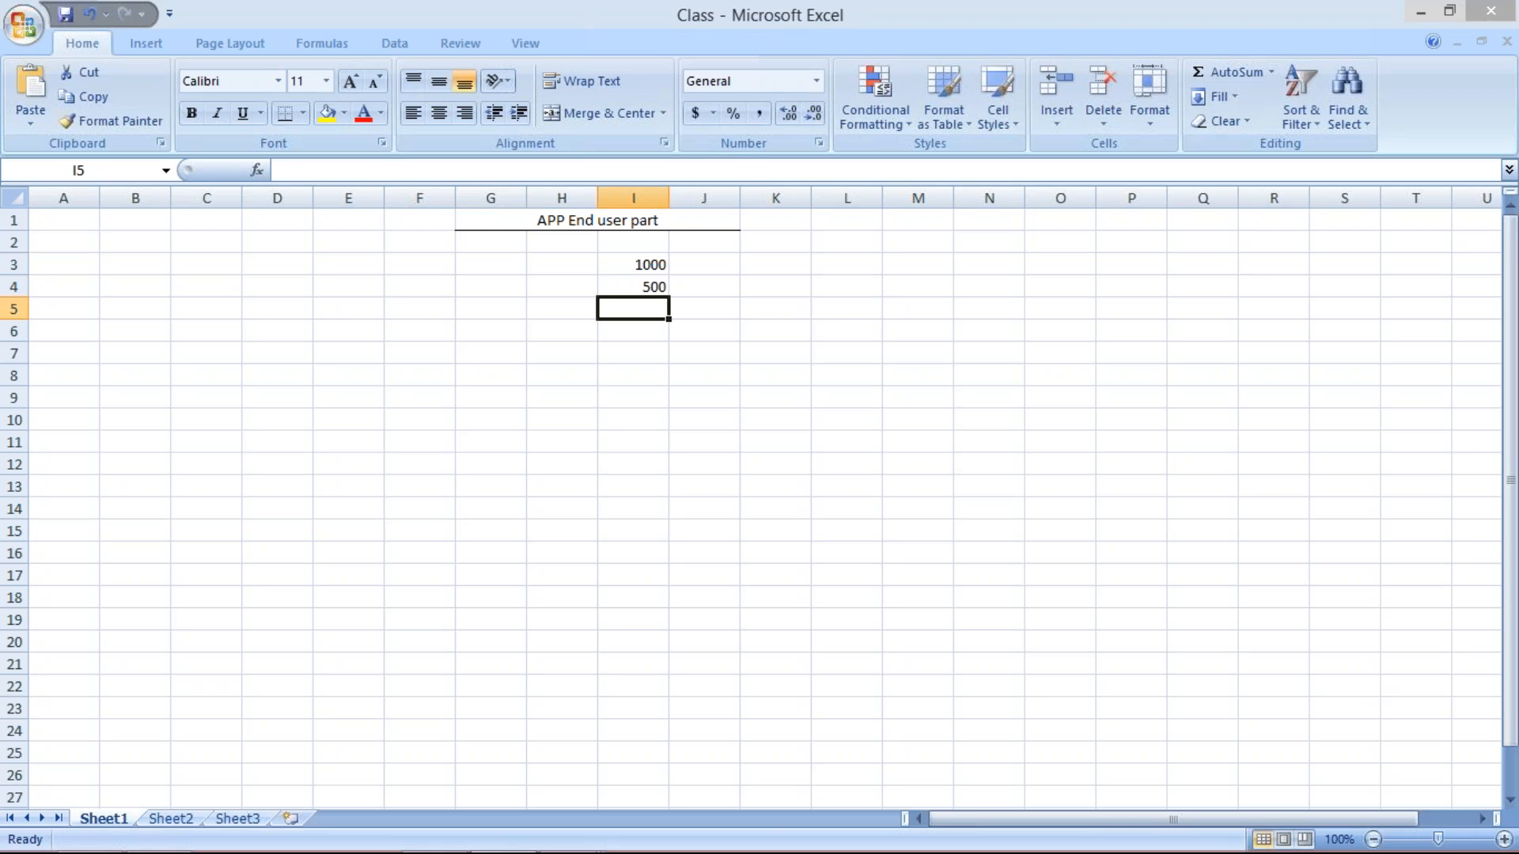
{"action": "type", "text": "400"}
{"action": "key", "text": "Return"}
{"action": "type", "text": "7000"}
{"action": "key", "text": "Return"}
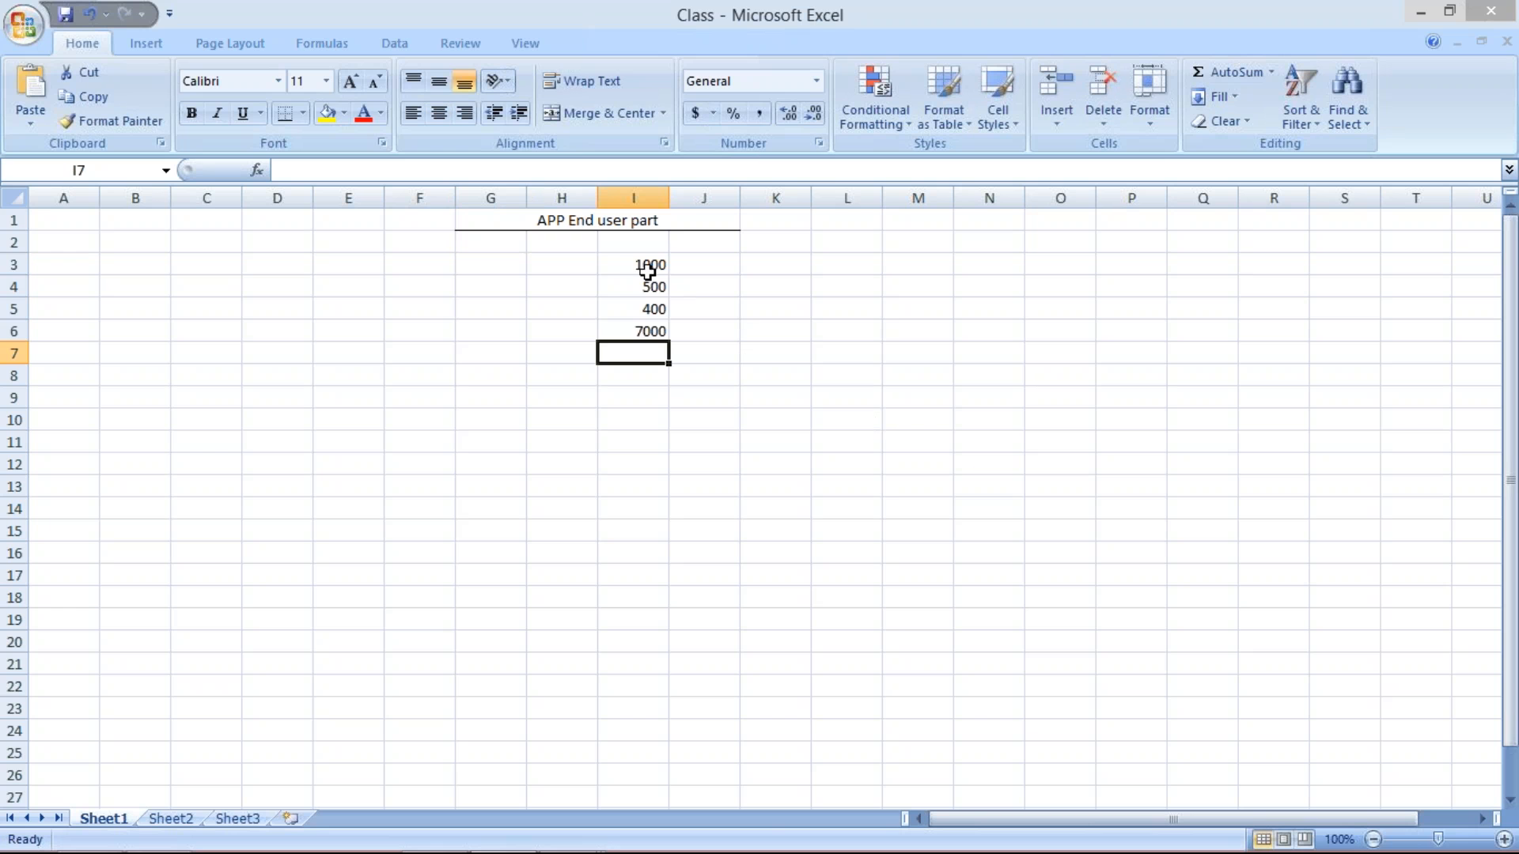
- Enter payment method T beside the 7000 amount in J6 and C beside the other amounts in J3 to J5
{"action": "left_click", "coordinate": [647, 269]}
{"action": "left_click", "coordinate": [647, 290]}
{"action": "left_click", "coordinate": [647, 329]}
{"action": "left_click", "coordinate": [697, 327]}
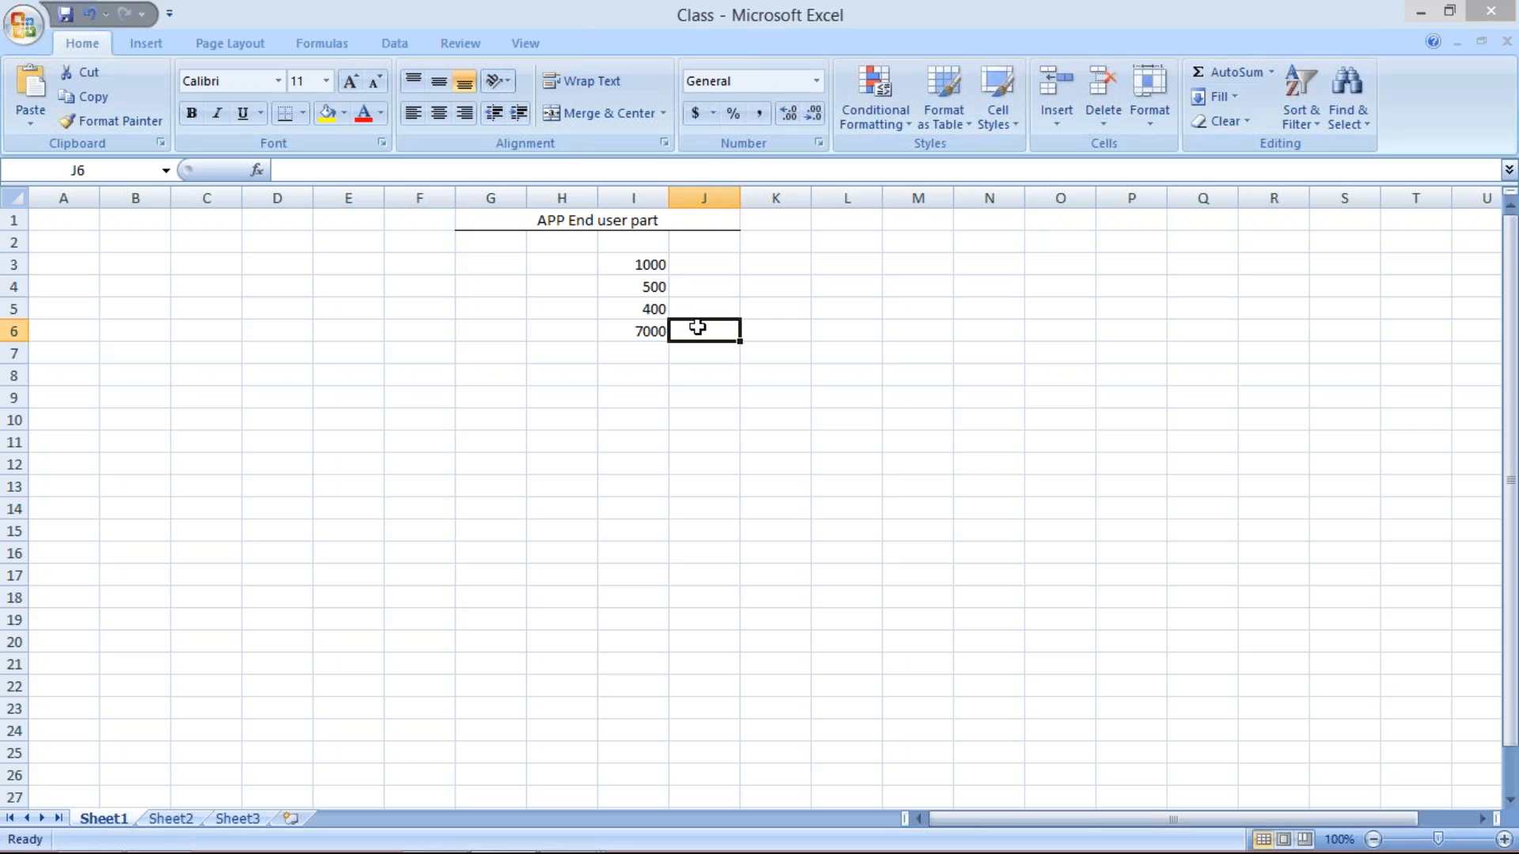
{"action": "type", "text": "T"}
{"action": "key", "text": "Return"}
{"action": "key", "text": "Up"}
{"action": "left_click", "coordinate": [691, 307]}
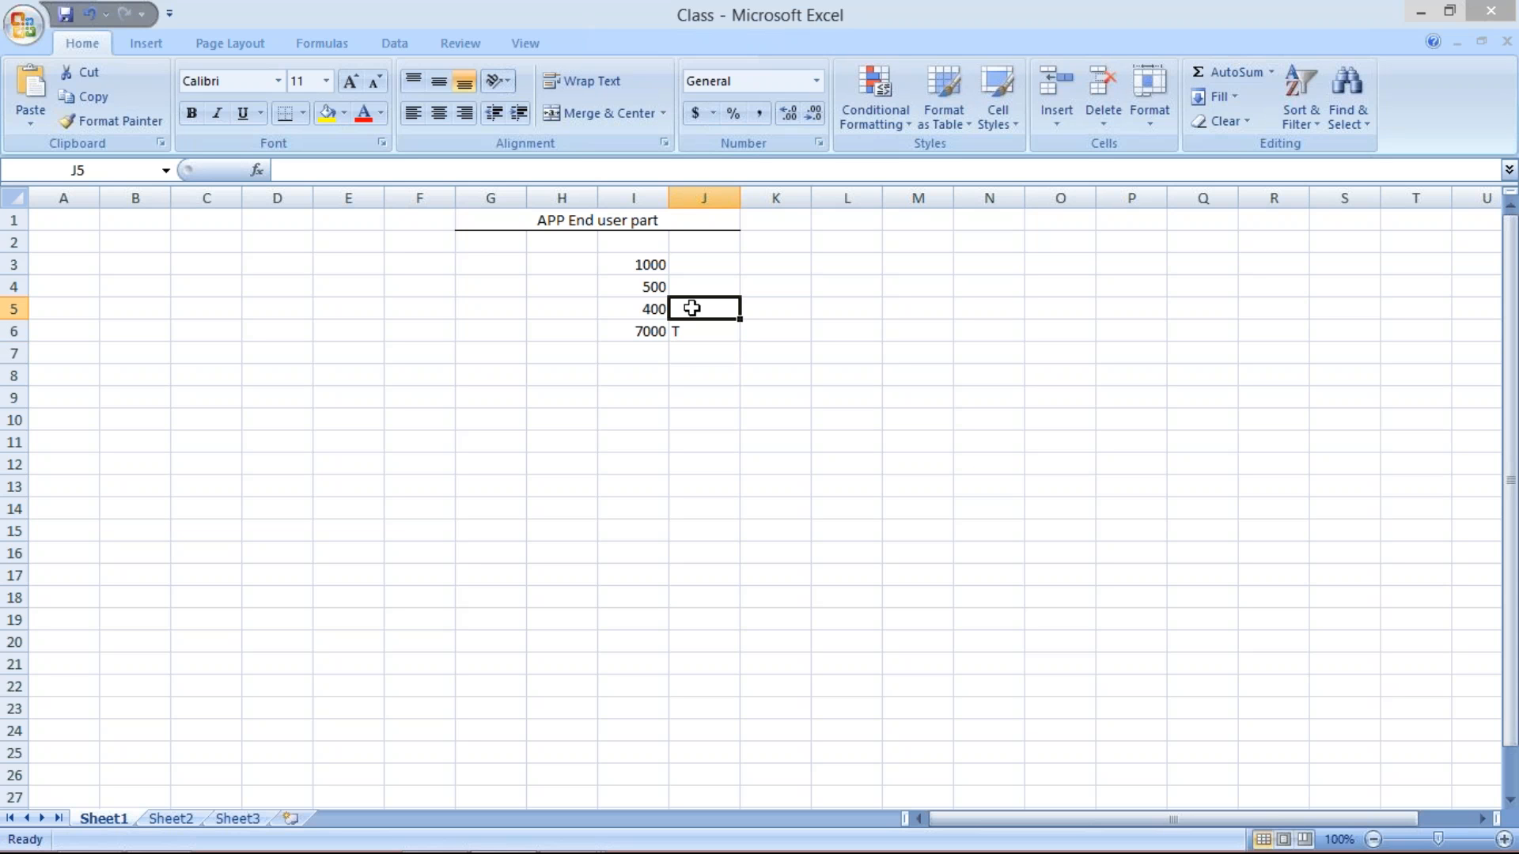
{"action": "type", "text": "C"}
{"action": "key", "text": "Up"}
{"action": "type", "text": "C"}
{"action": "left_click", "coordinate": [692, 264]}
{"action": "type", "text": "C"}
{"action": "key", "text": "Return"}
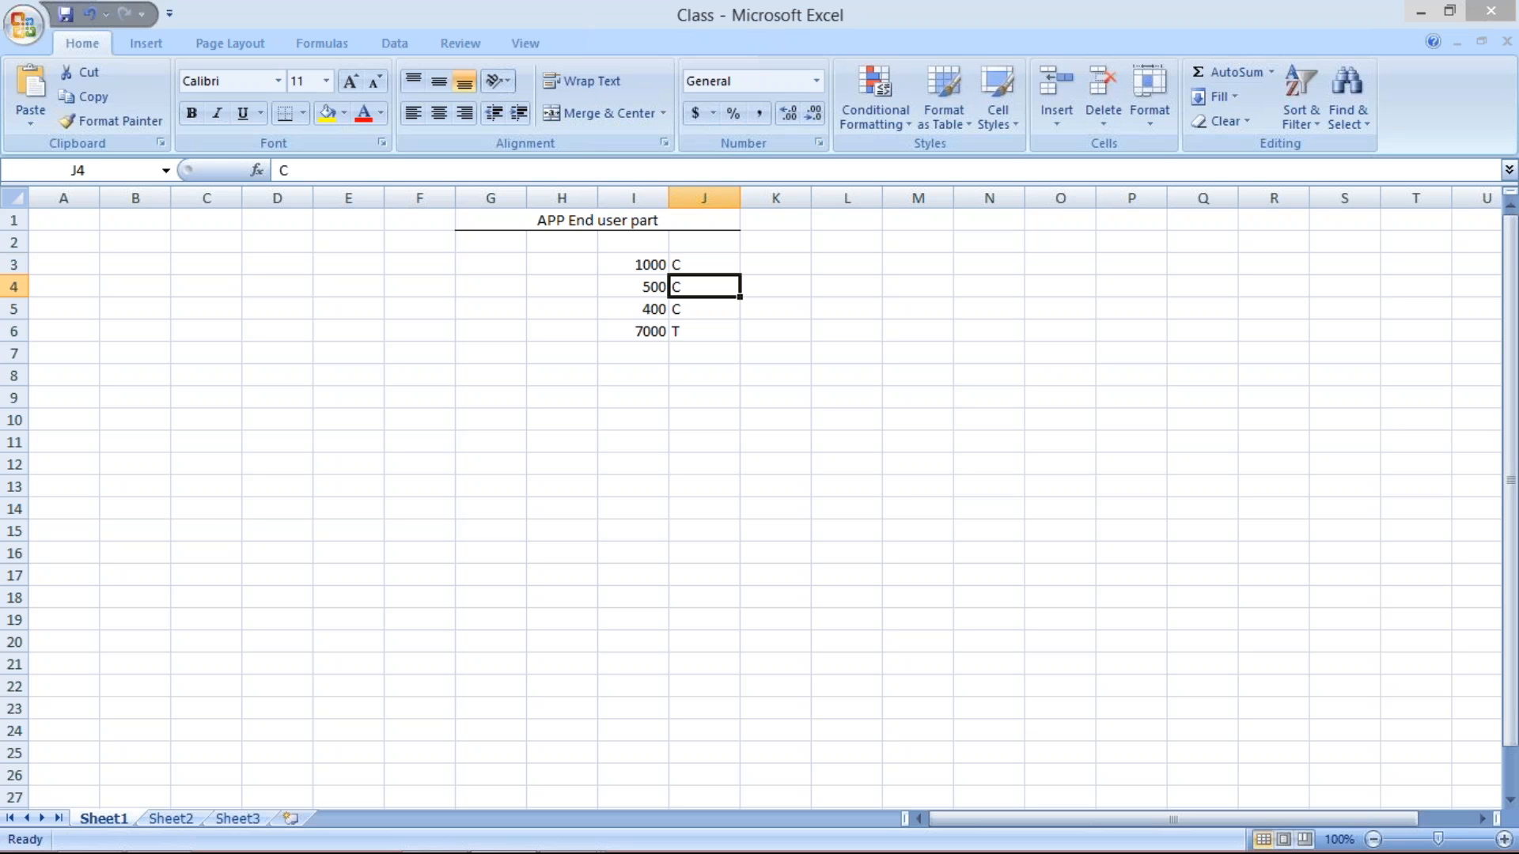
- Centre the payment method letters in cells J3 to J6
{"action": "left_click", "coordinate": [691, 265]}
{"action": "left_click_drag", "start_coordinate": [691, 265], "coordinate": [695, 331]}
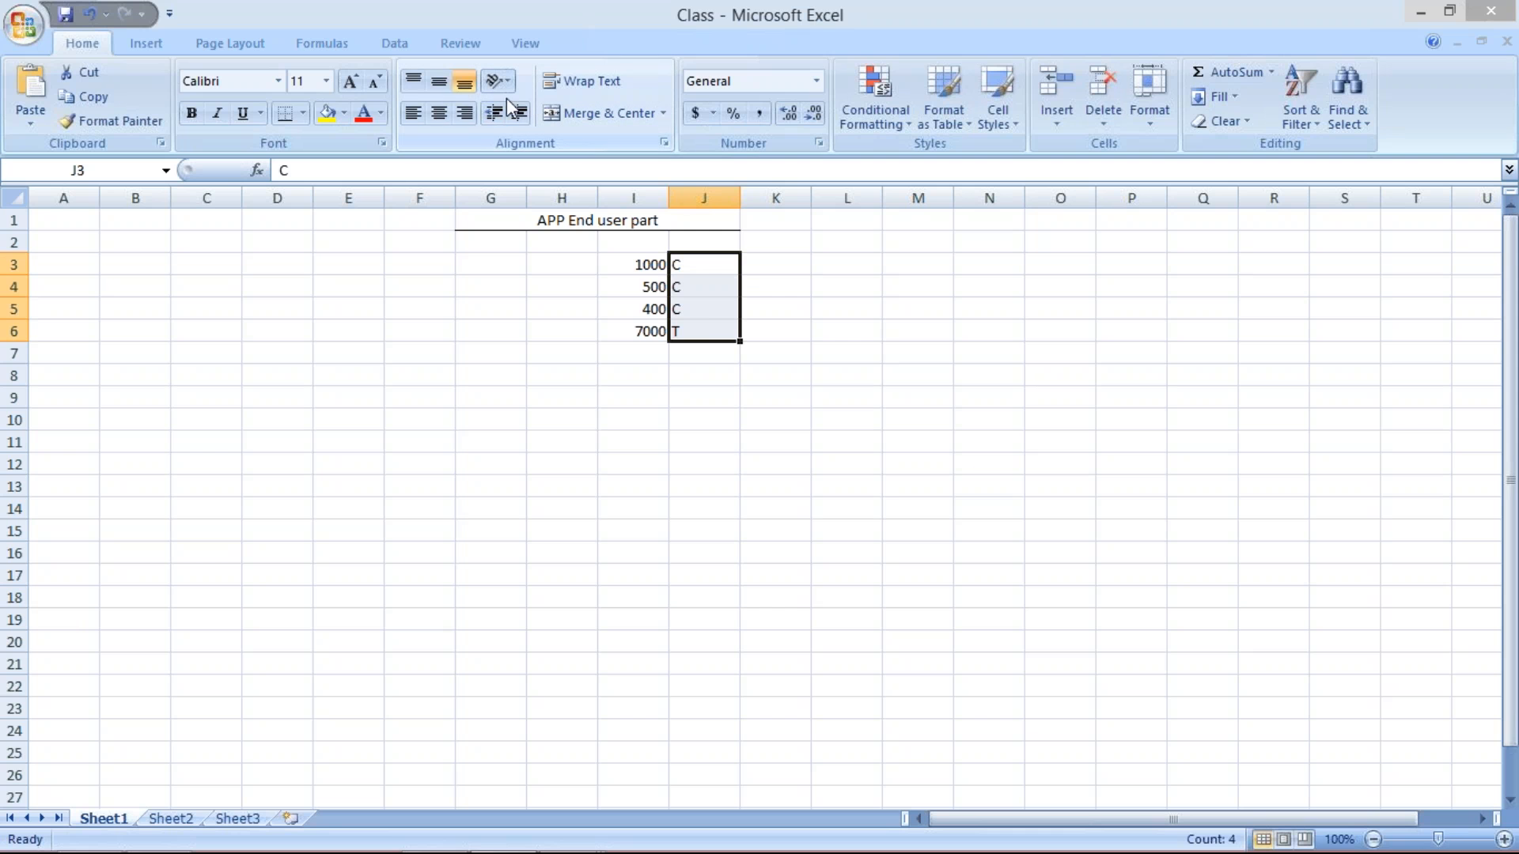
{"action": "left_click", "coordinate": [437, 113]}
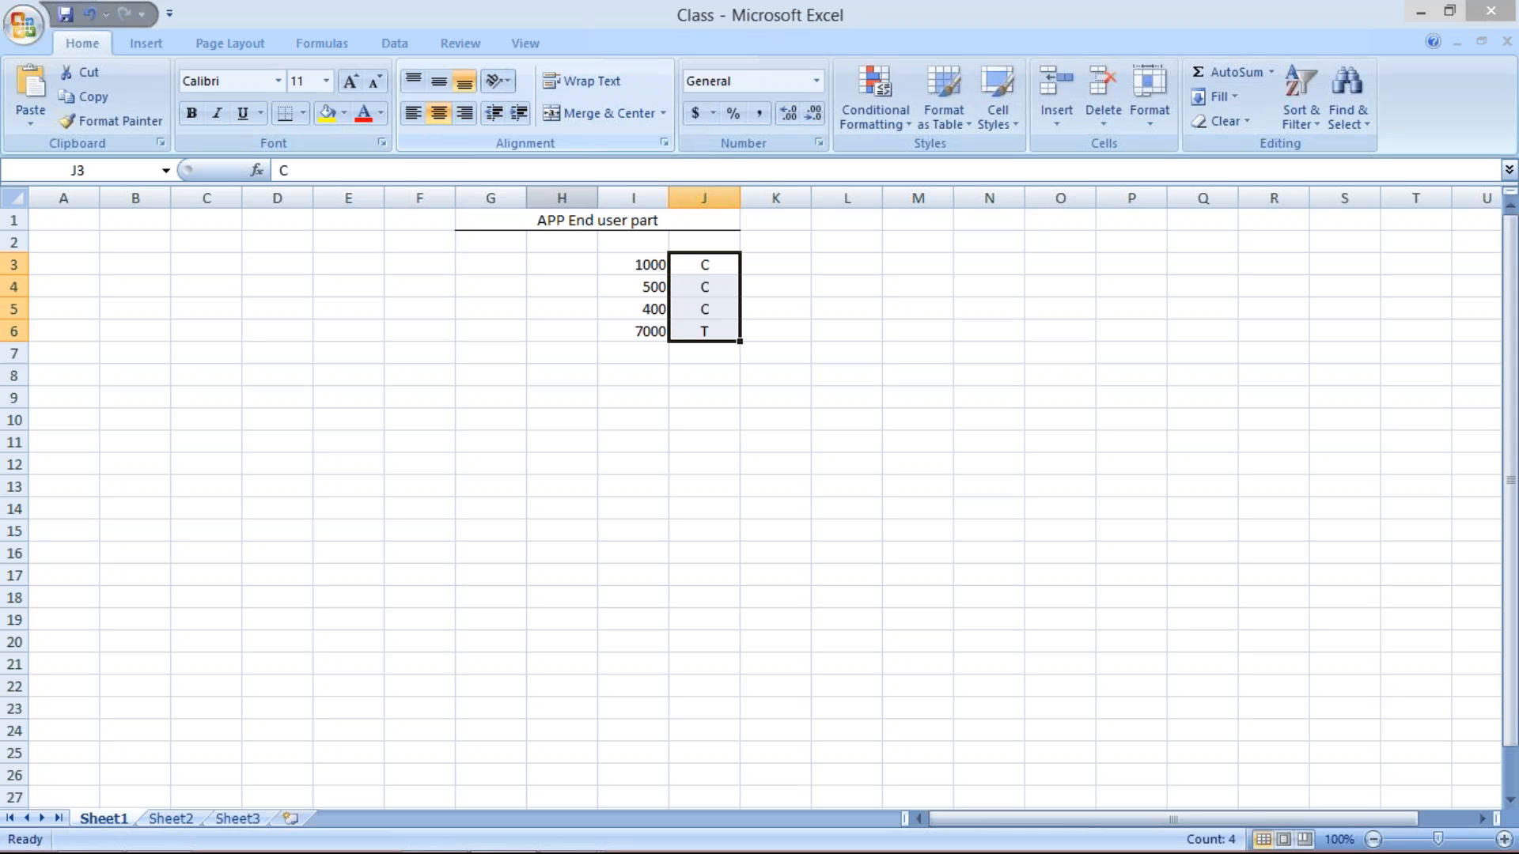
{"action": "left_click", "coordinate": [705, 465]}
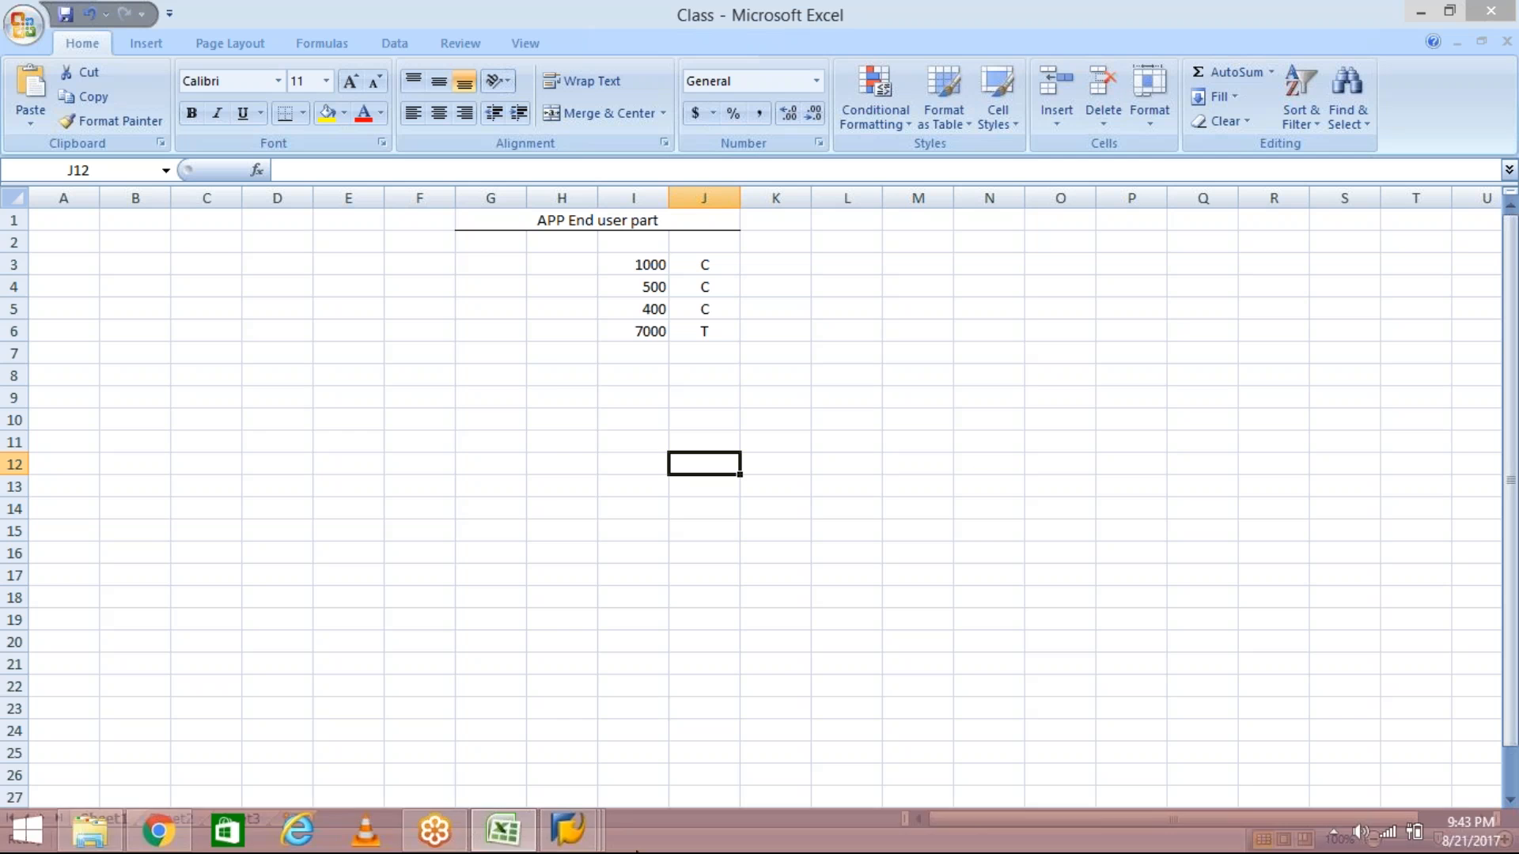
- Check SHINE PVT LTD's vendor line items in SAP and return to the Class workbook in Excel
{"action": "mouse_move", "coordinate": [567, 831]}
{"action": "left_click", "coordinate": [503, 751]}
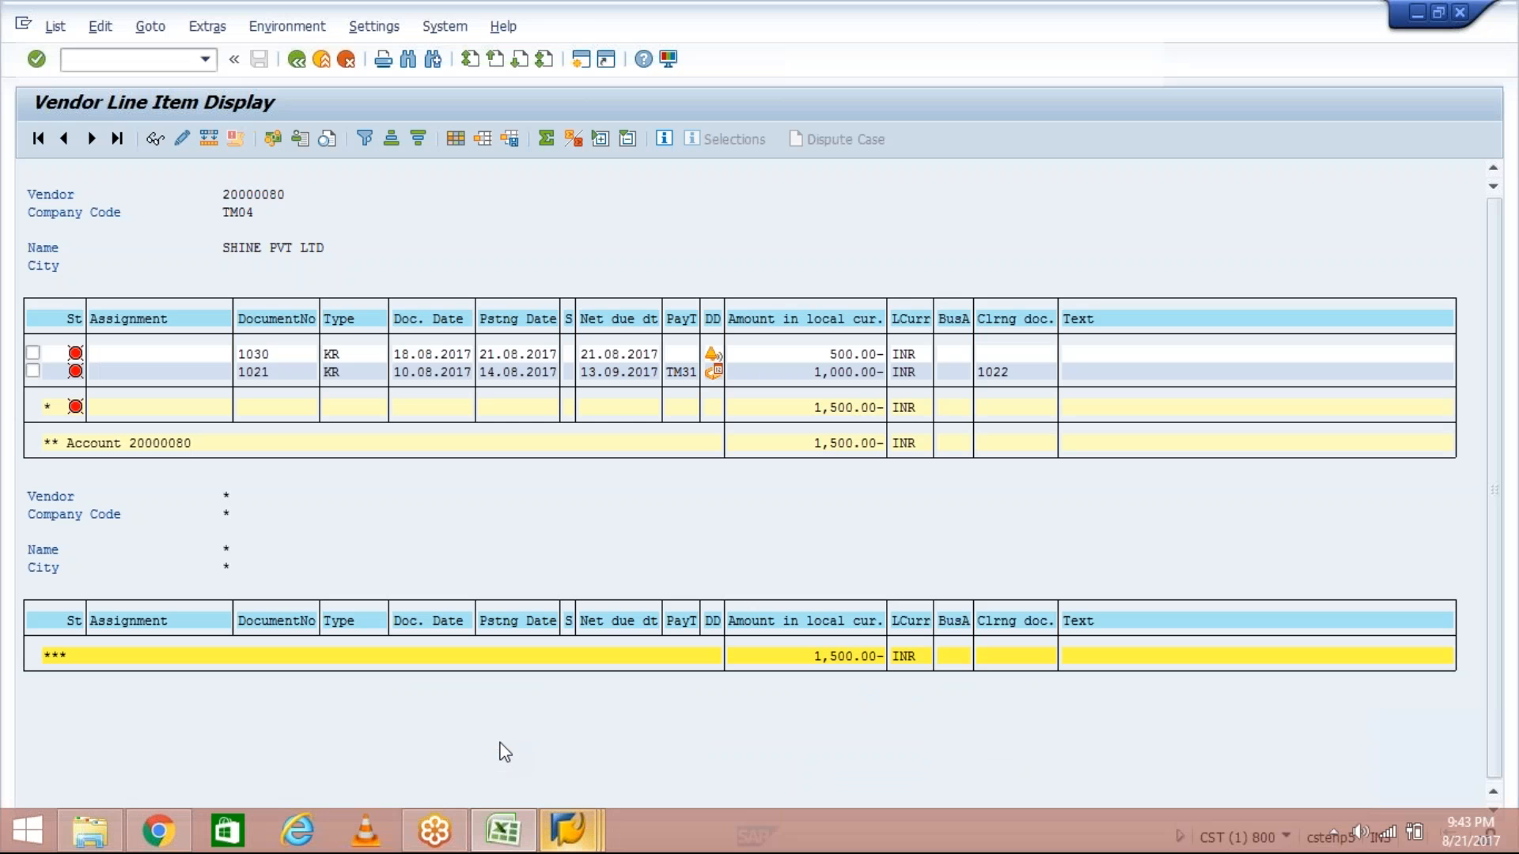
{"action": "left_click", "coordinate": [506, 832]}
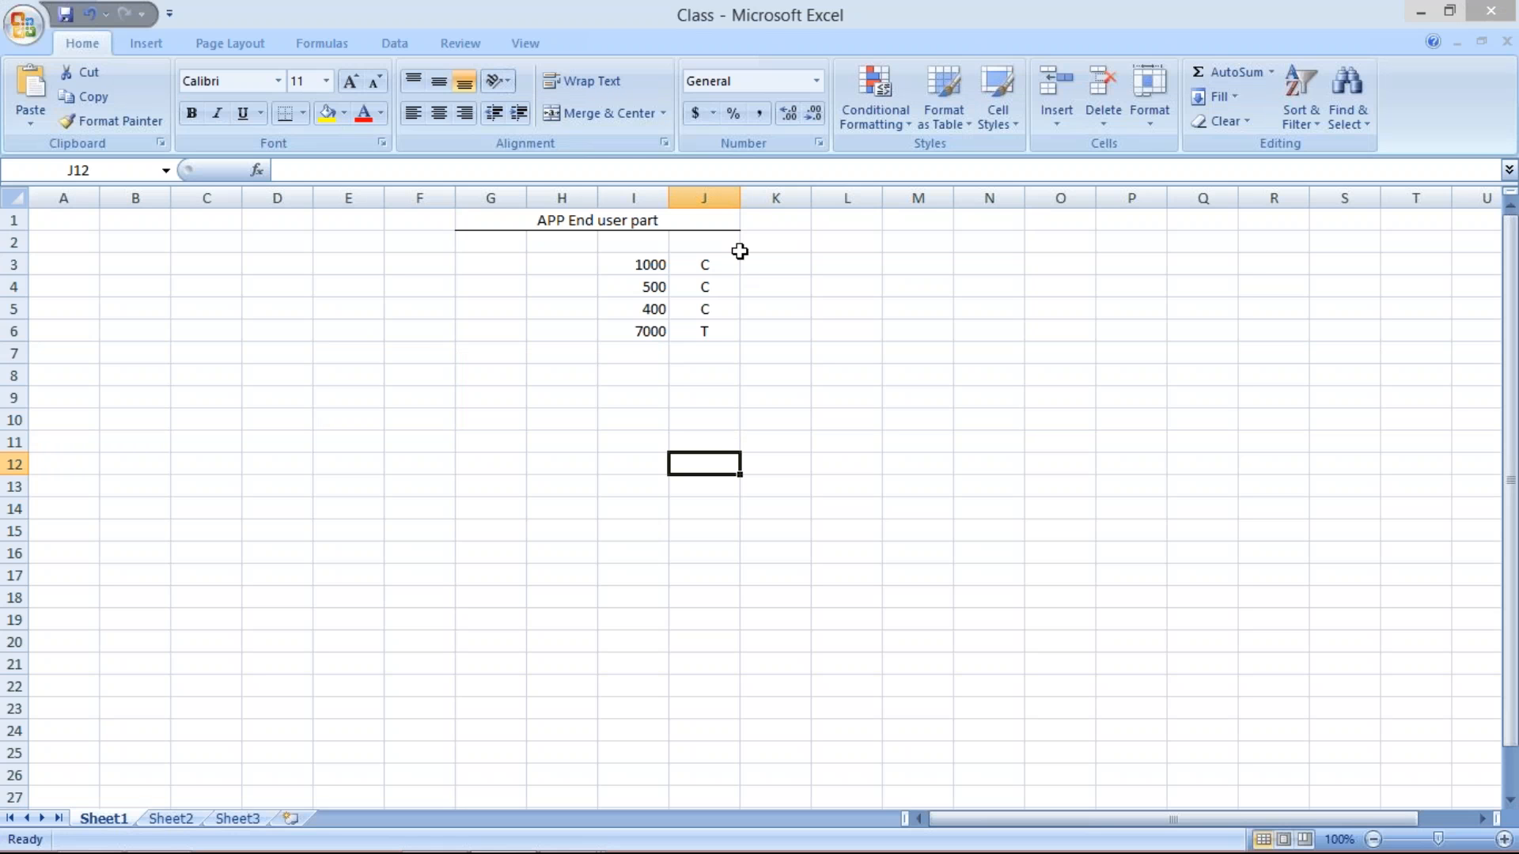
{"action": "left_click", "coordinate": [652, 264]}
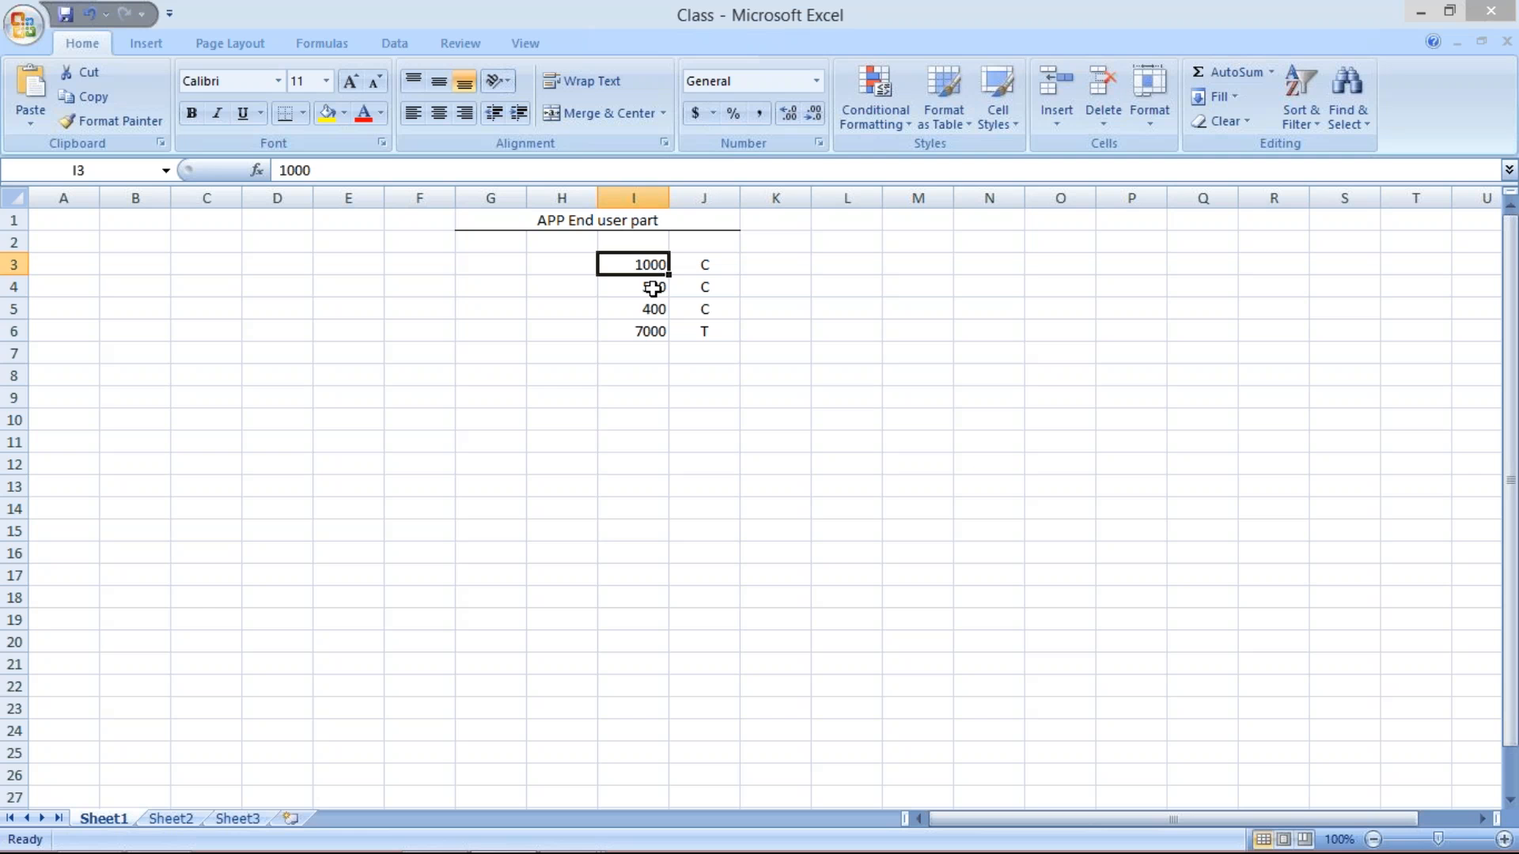
{"action": "left_click", "coordinate": [653, 287]}
{"action": "left_click", "coordinate": [650, 302]}
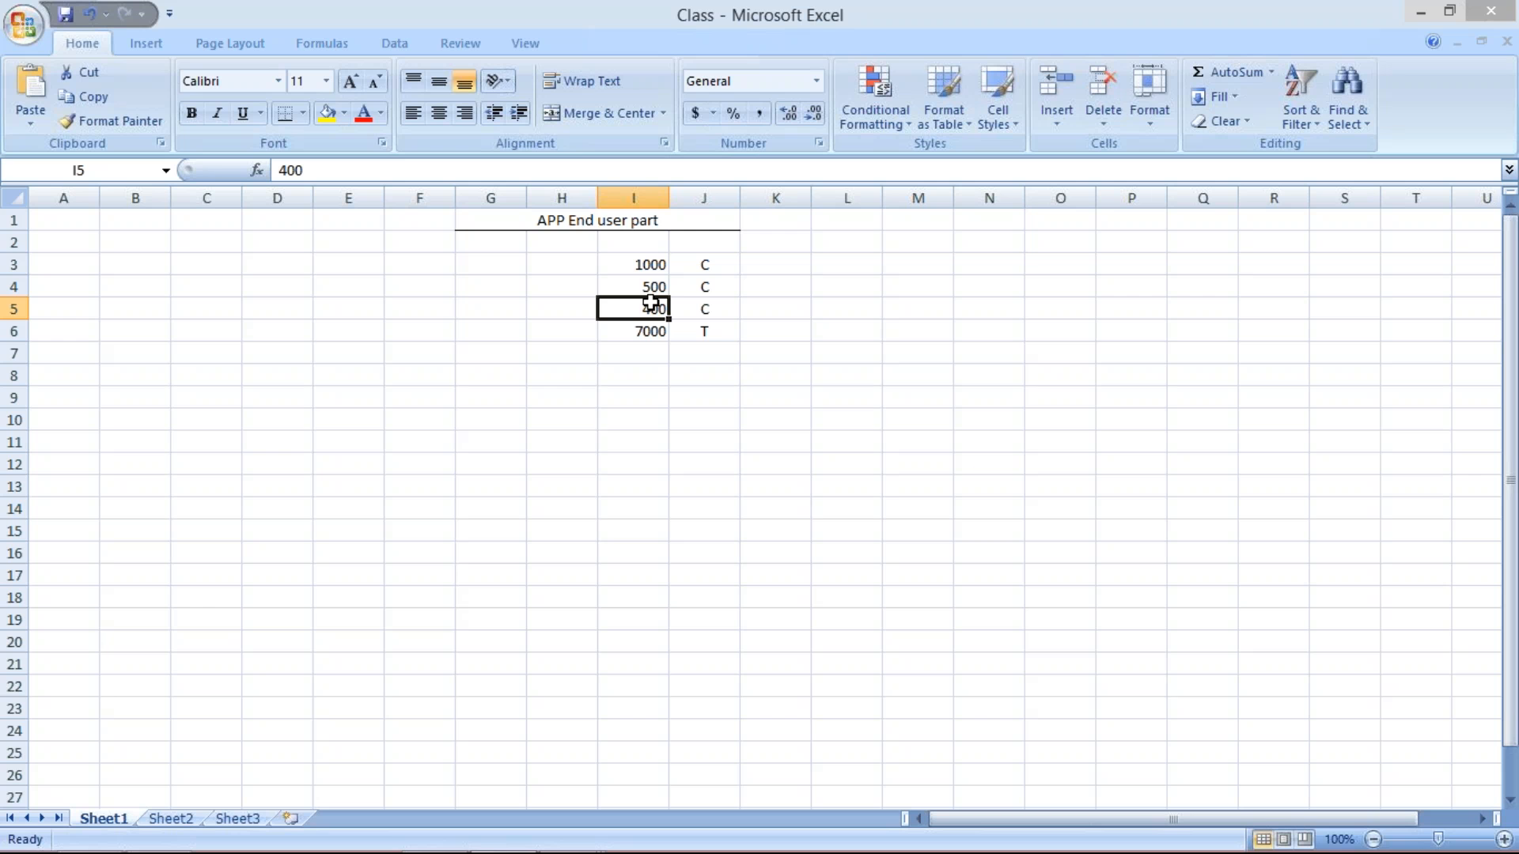
{"action": "left_click", "coordinate": [716, 288]}
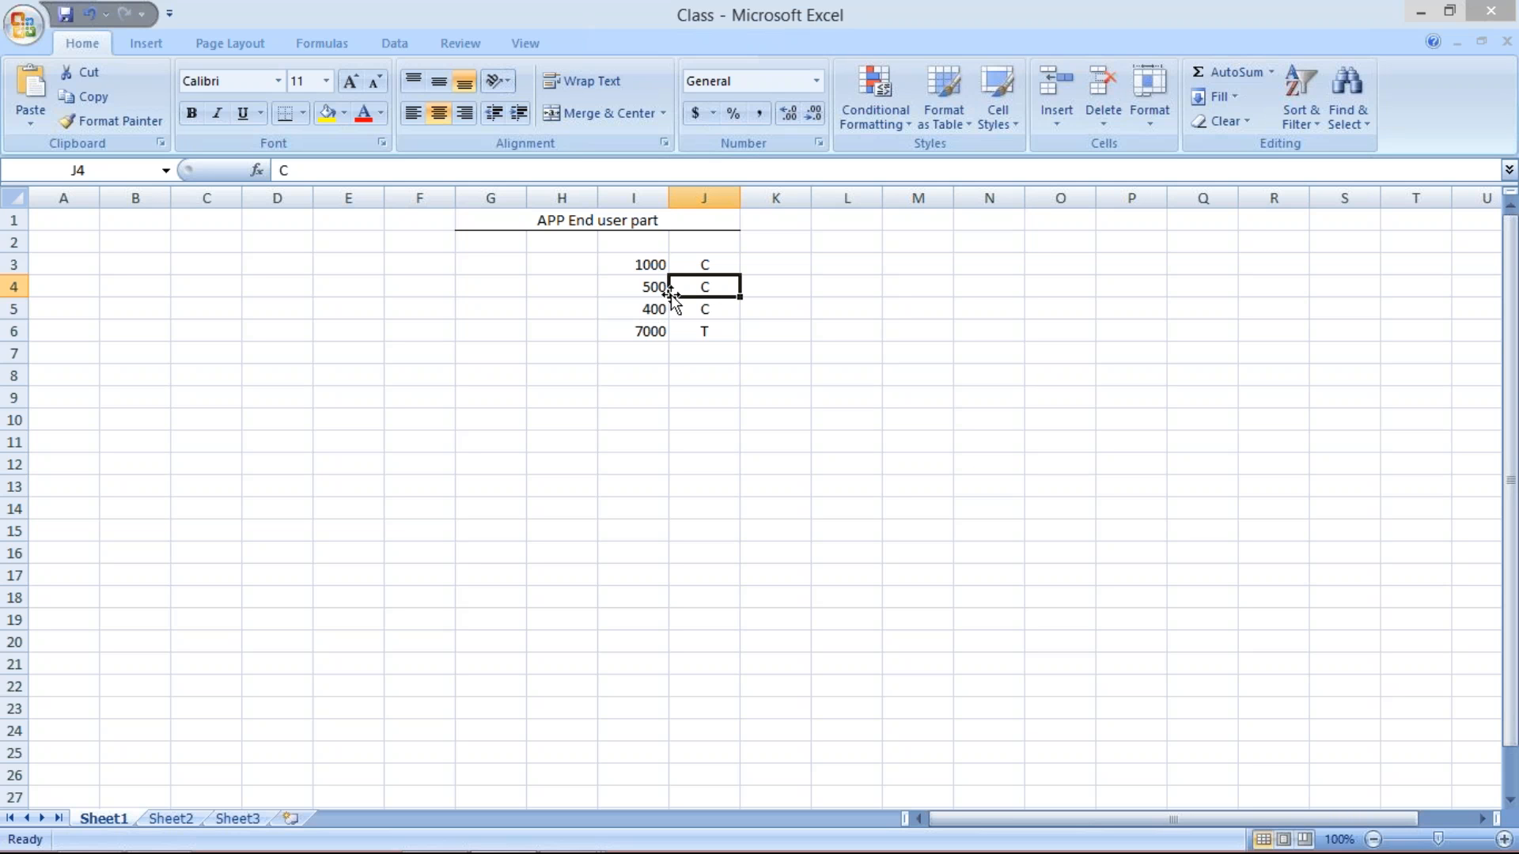
{"action": "left_click", "coordinate": [703, 310]}
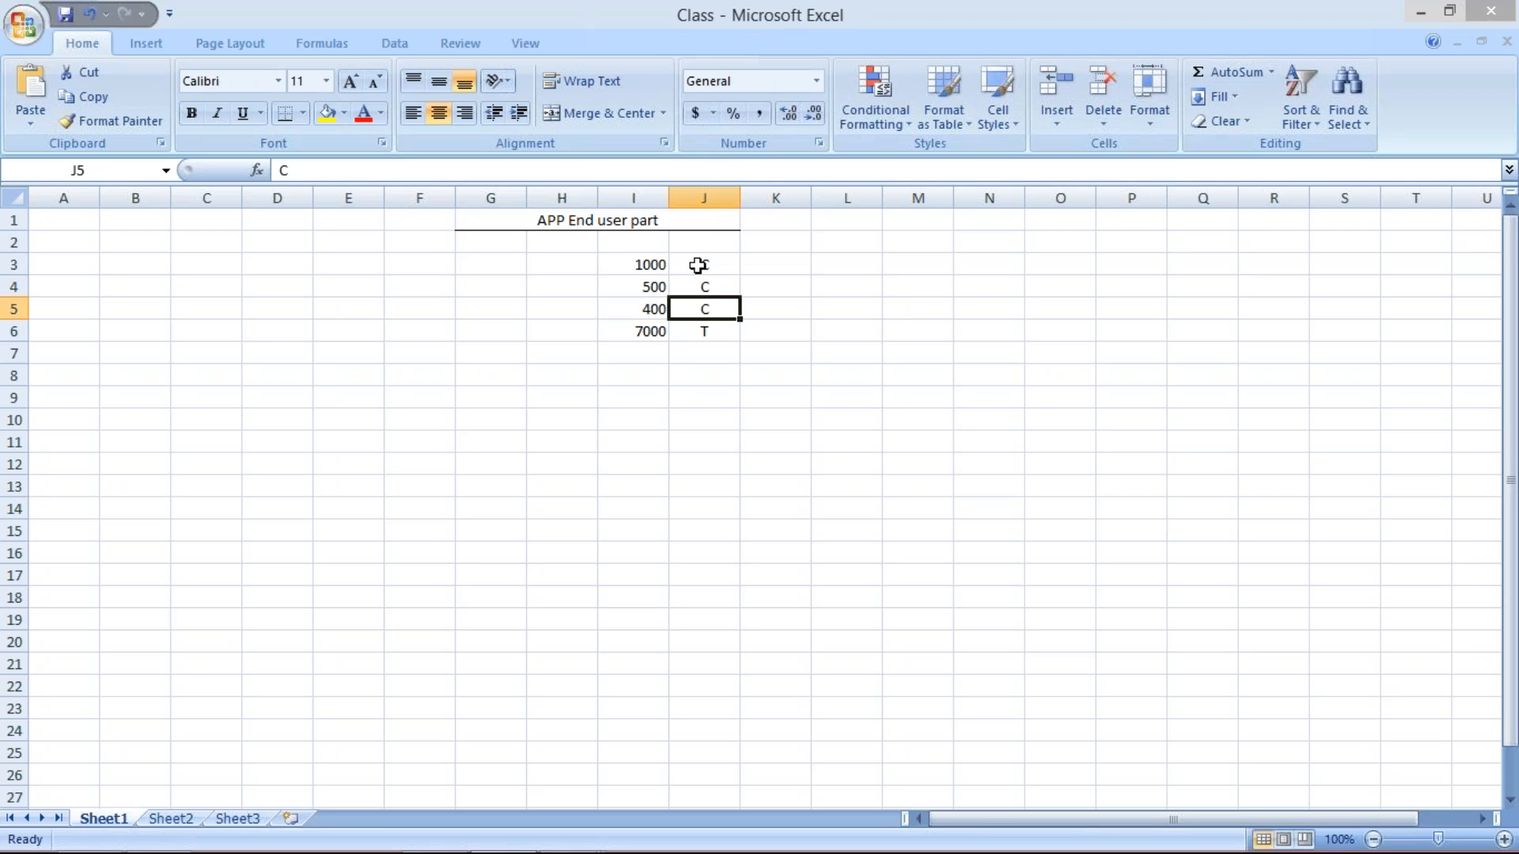
{"action": "left_click", "coordinate": [709, 288]}
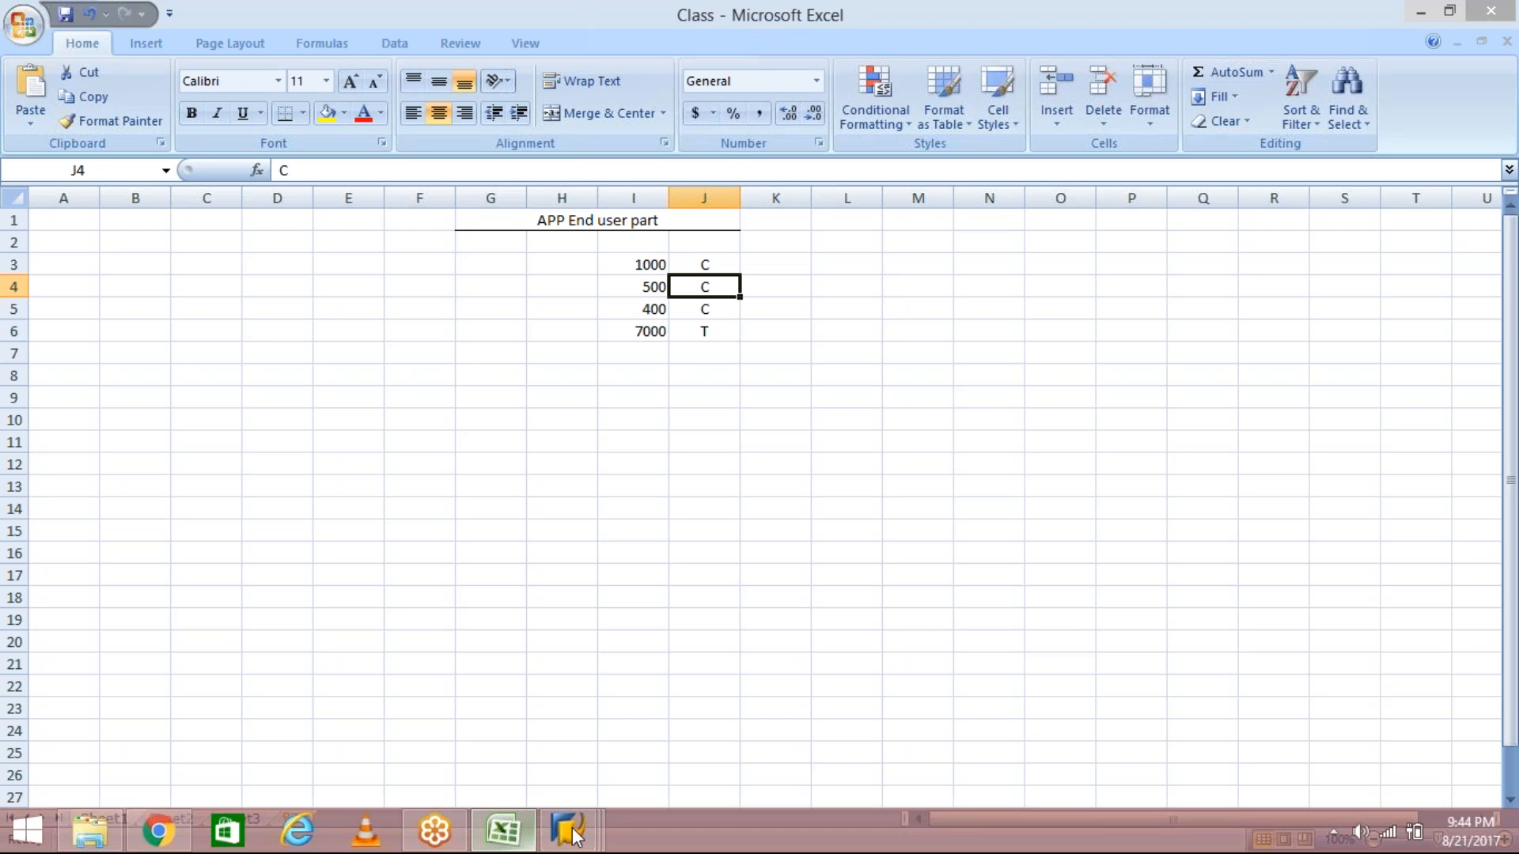
- Switch to SAP's automatic payment parameters and enter payment method T for company code TM04
{"action": "left_click", "coordinate": [569, 832]}
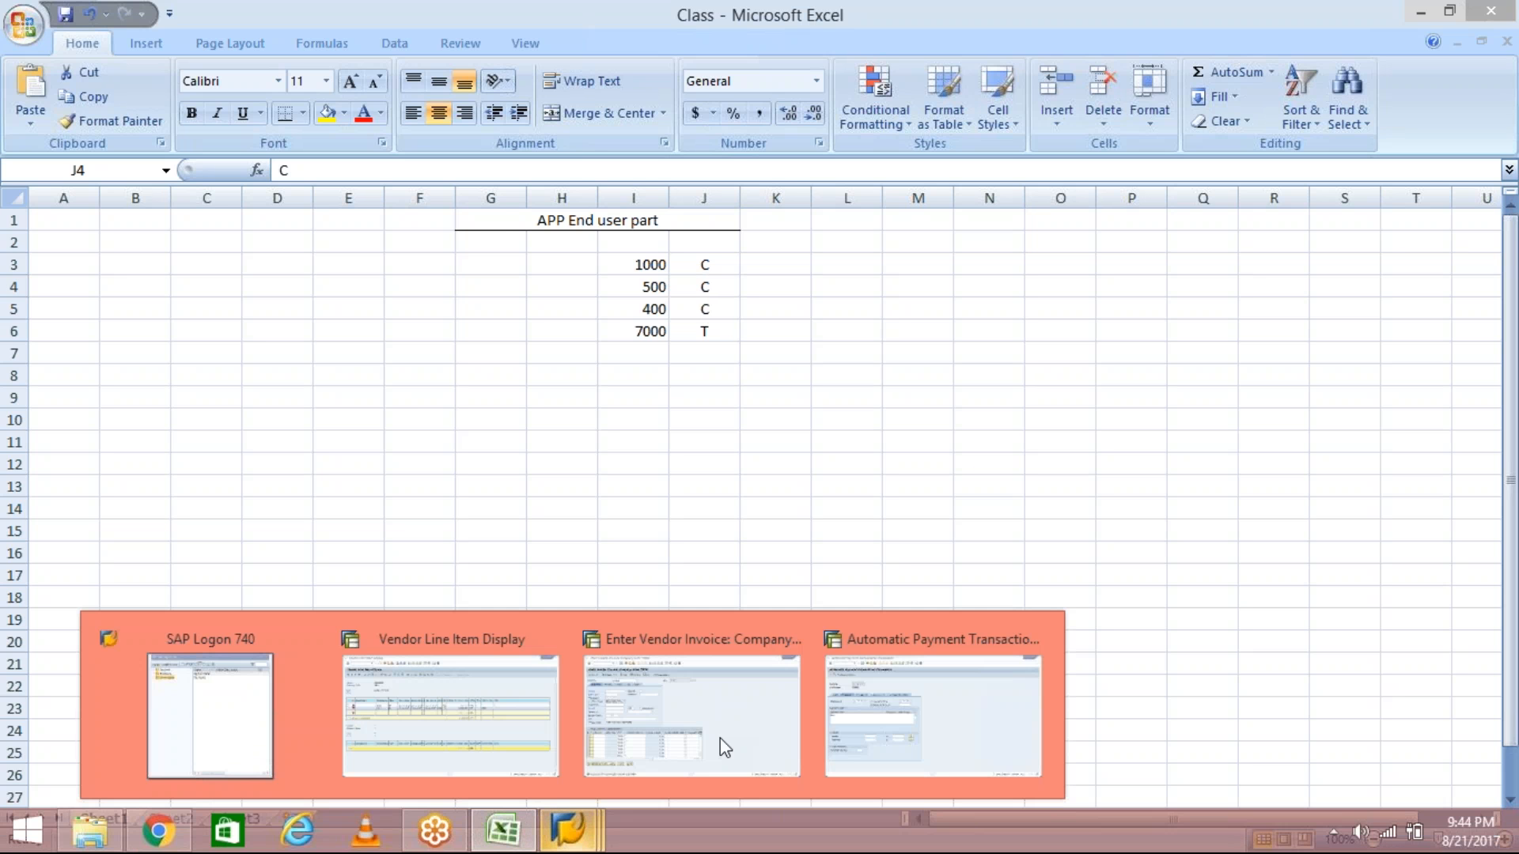
{"action": "left_click", "coordinate": [868, 700]}
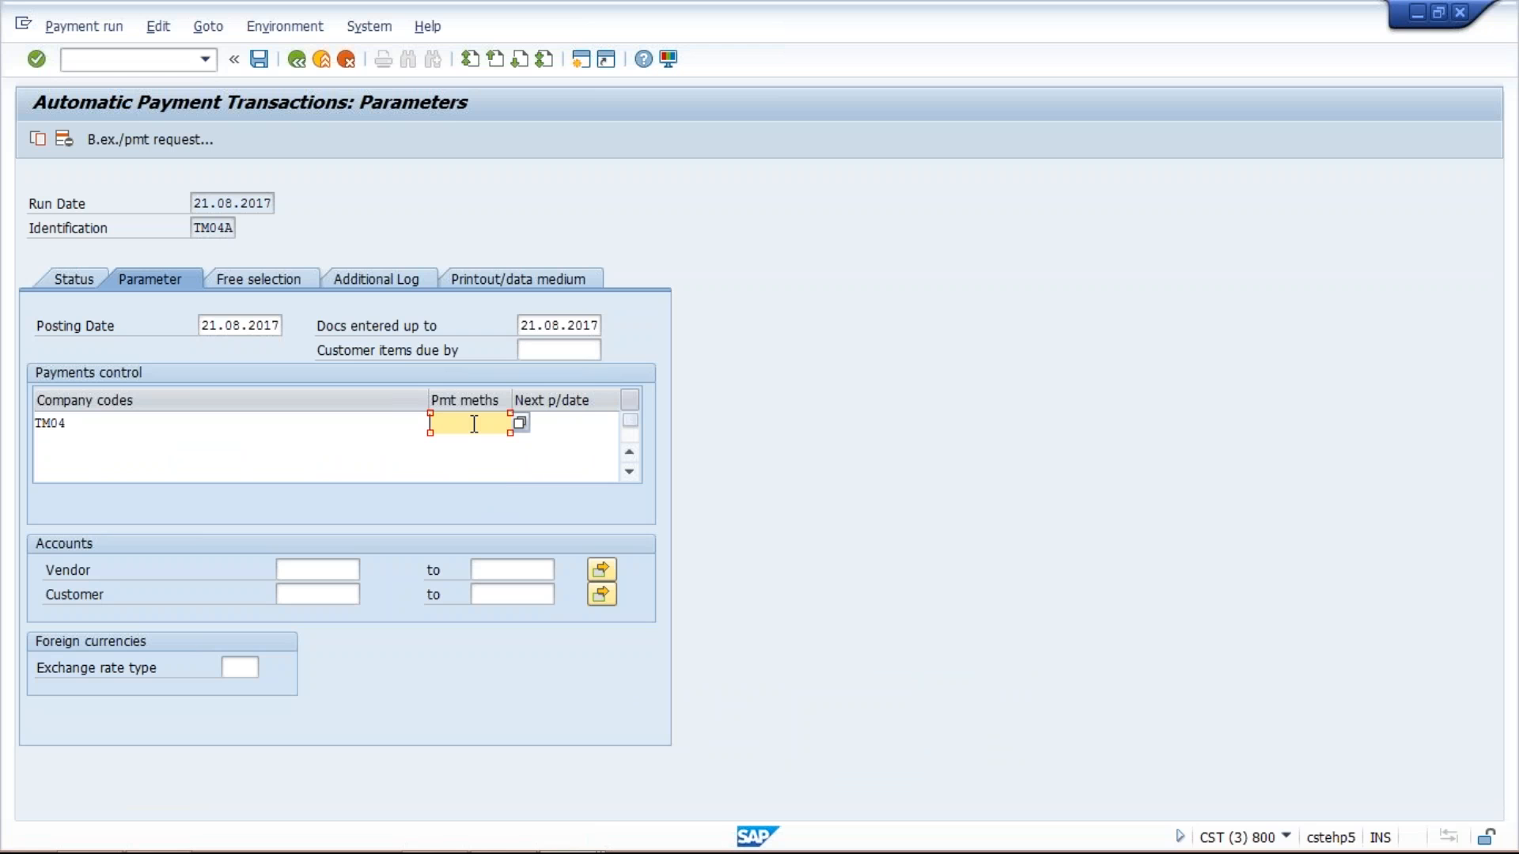
{"action": "type", "text": "T"}
{"action": "left_click", "coordinate": [571, 420]}
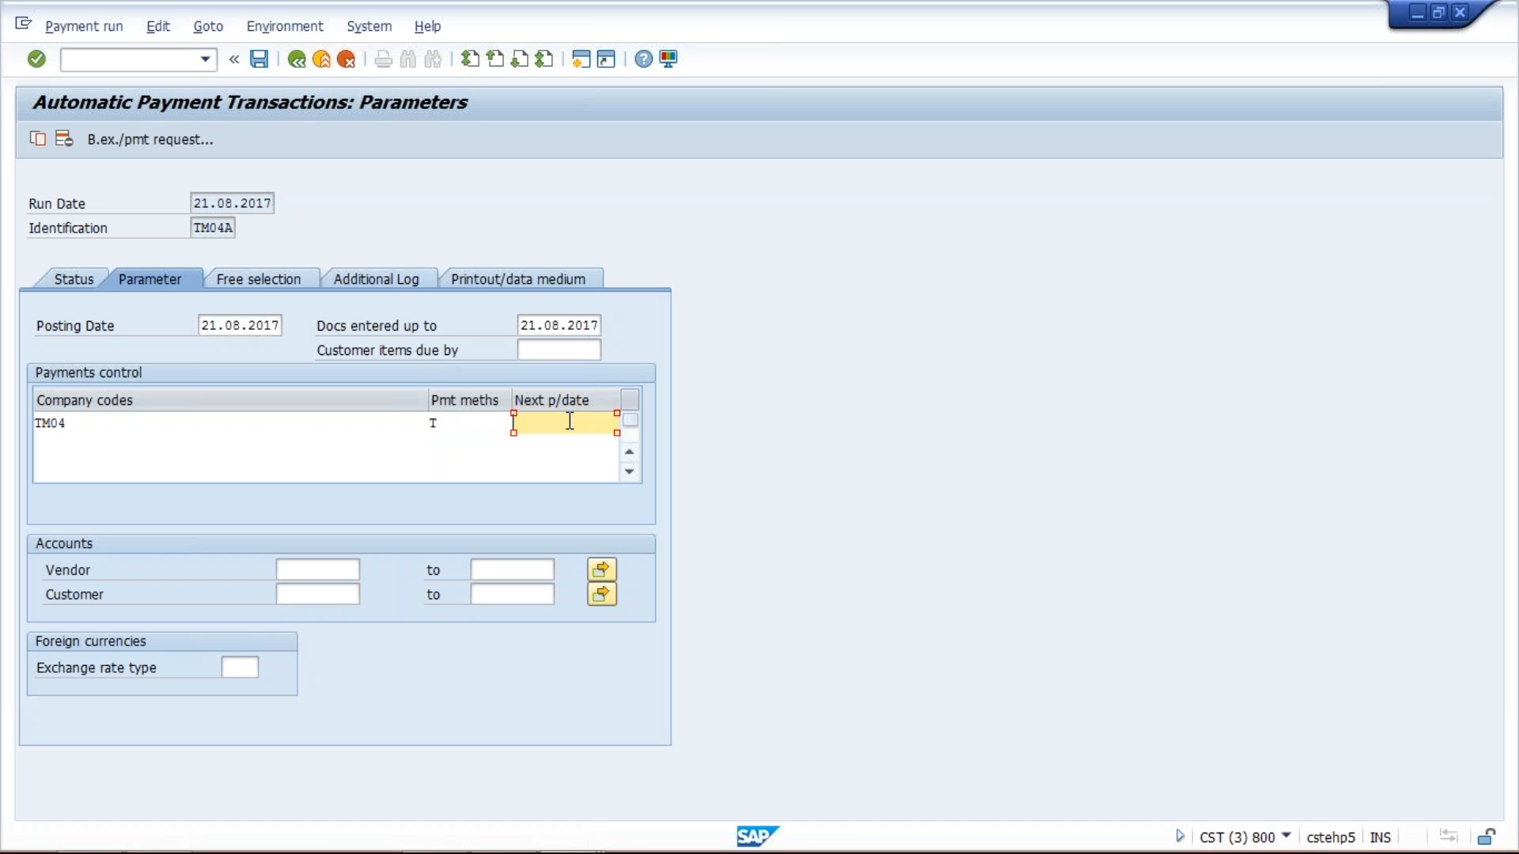
{"action": "left_click", "coordinate": [476, 420]}
- Open an additional SAP session and return to the automatic payment parameters window
{"action": "left_click", "coordinate": [587, 65]}
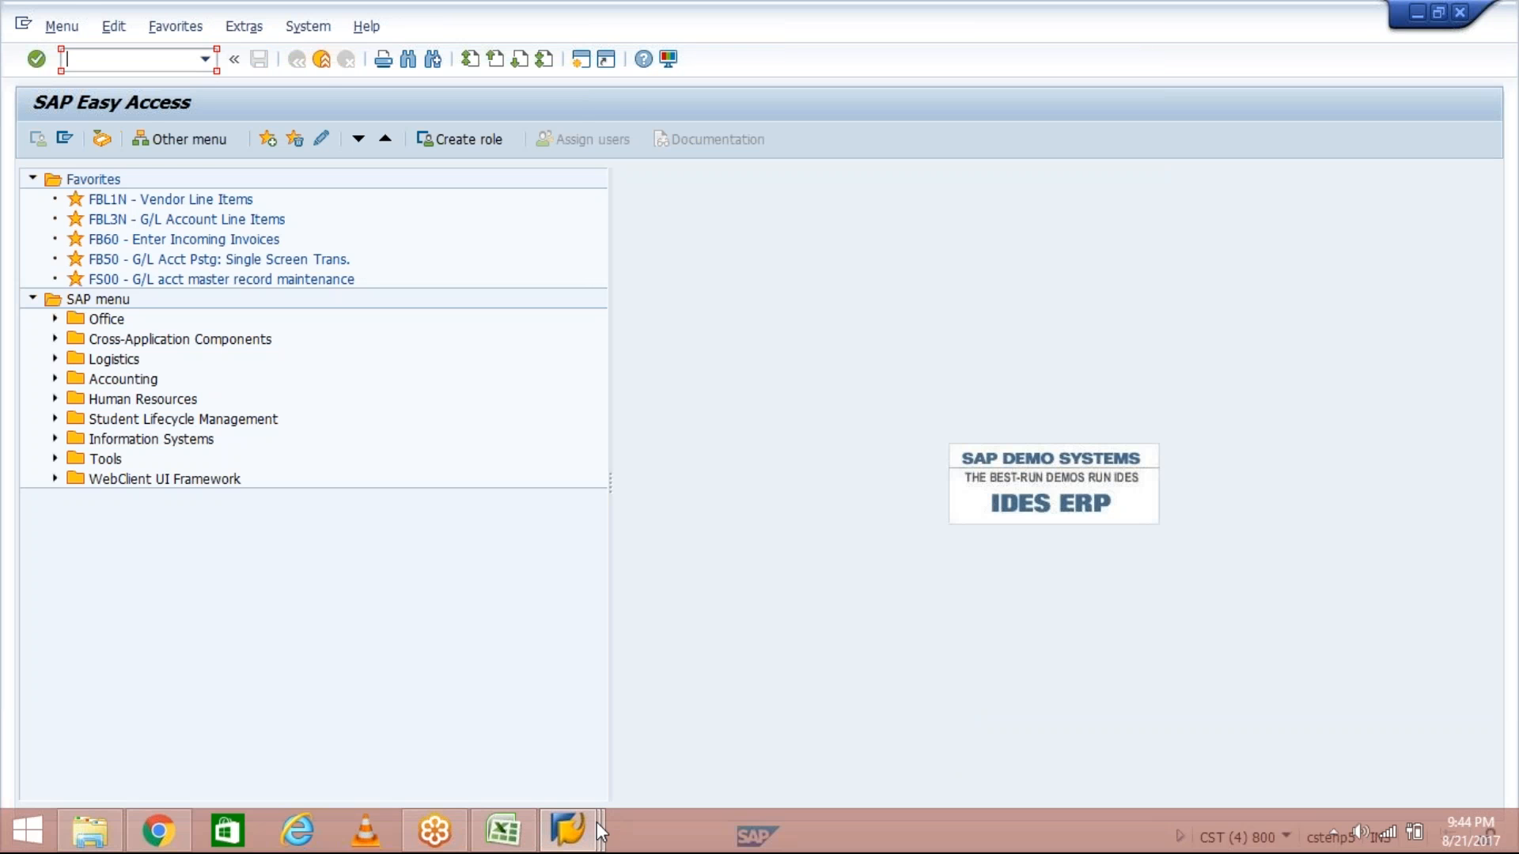
{"action": "left_click", "coordinate": [596, 822]}
{"action": "left_click", "coordinate": [805, 679]}
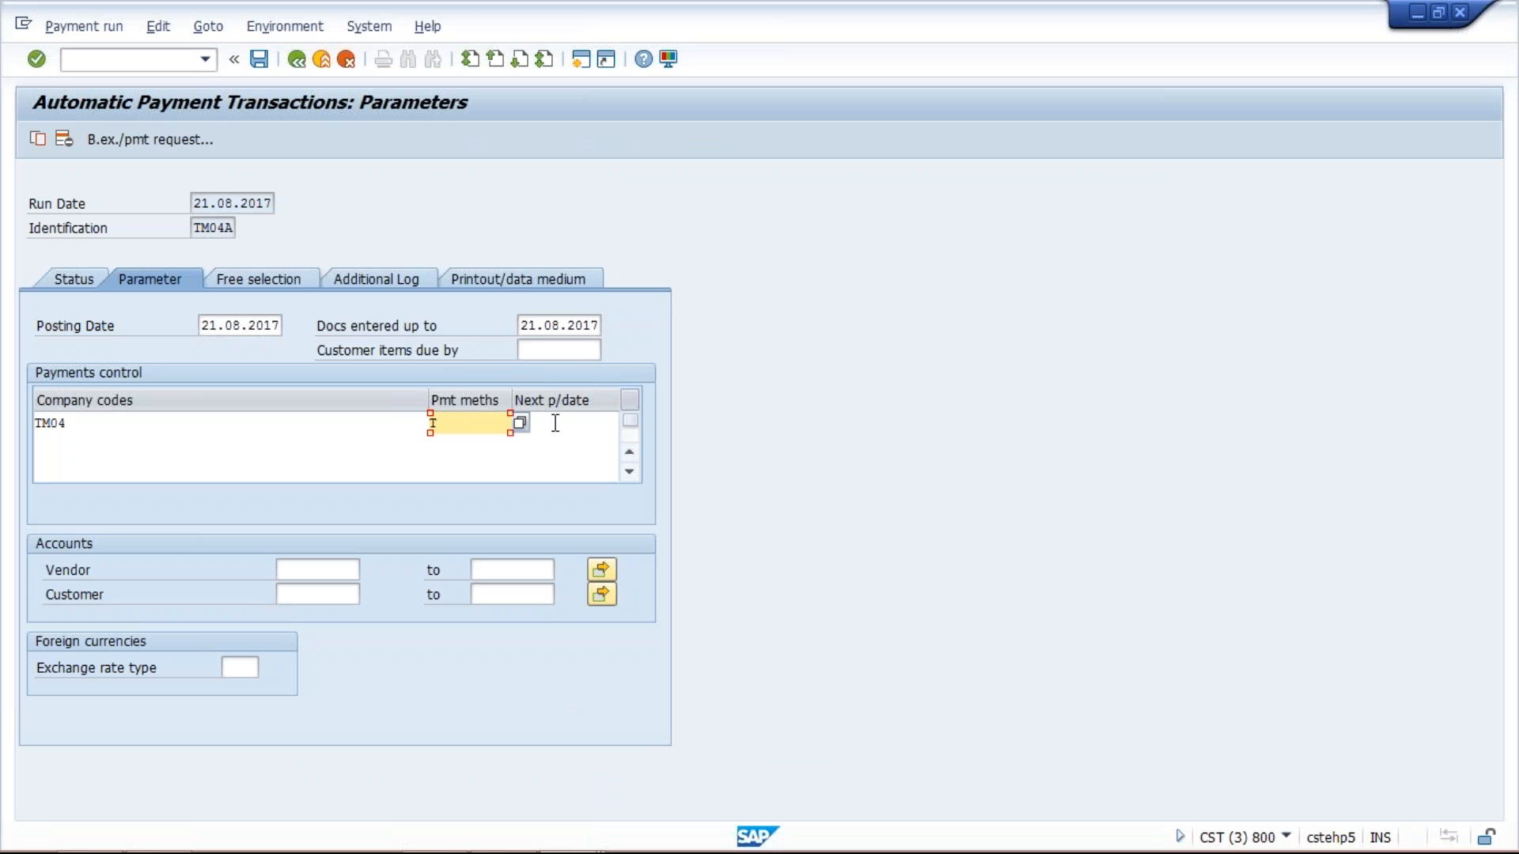
{"action": "left_click", "coordinate": [556, 423]}
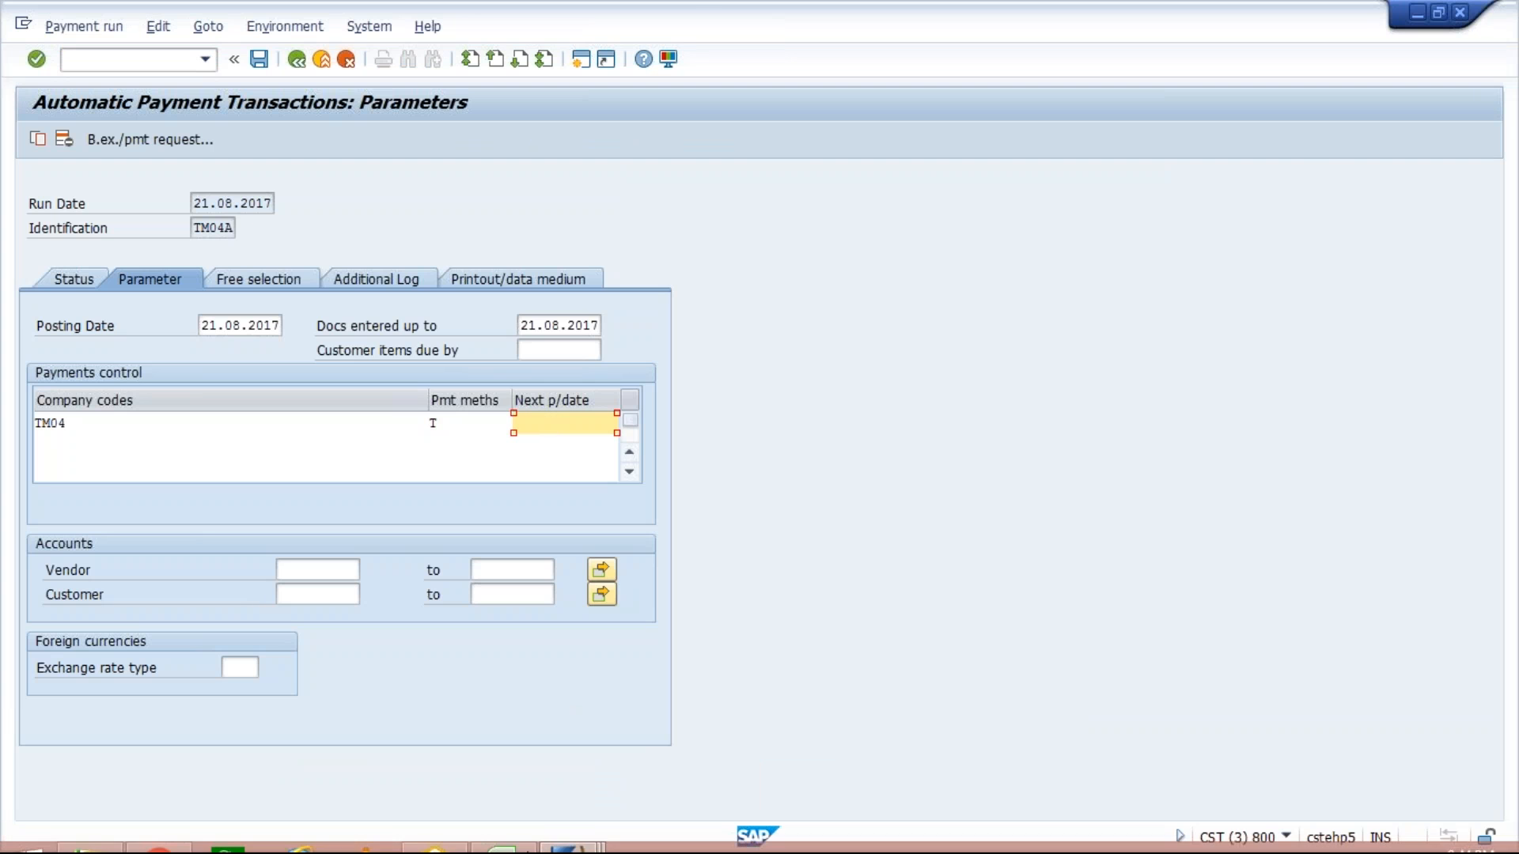
{"action": "left_click", "coordinate": [576, 827]}
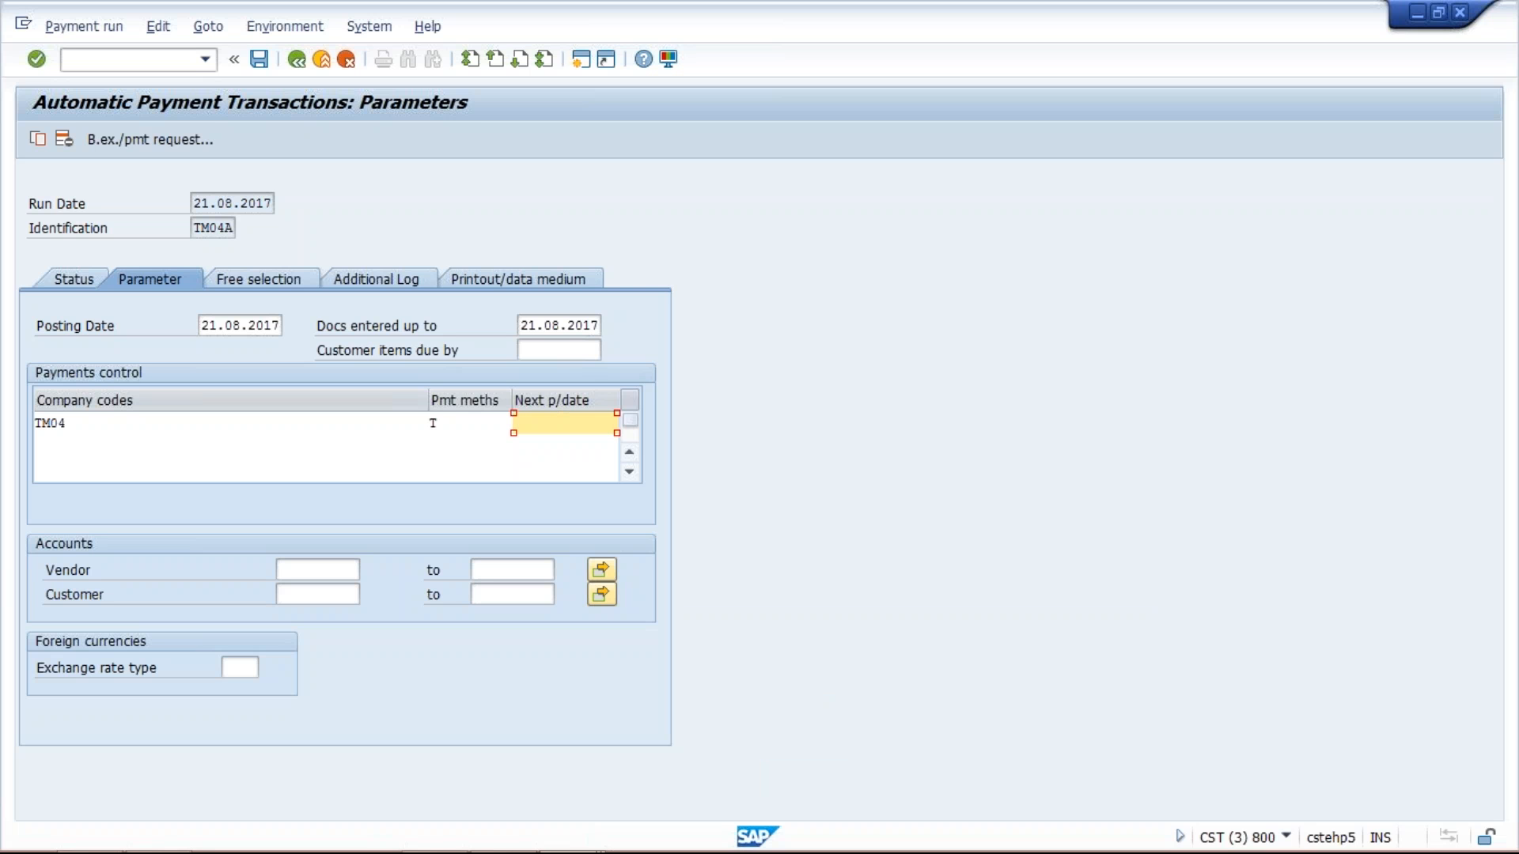
{"action": "left_click", "coordinate": [433, 423]}
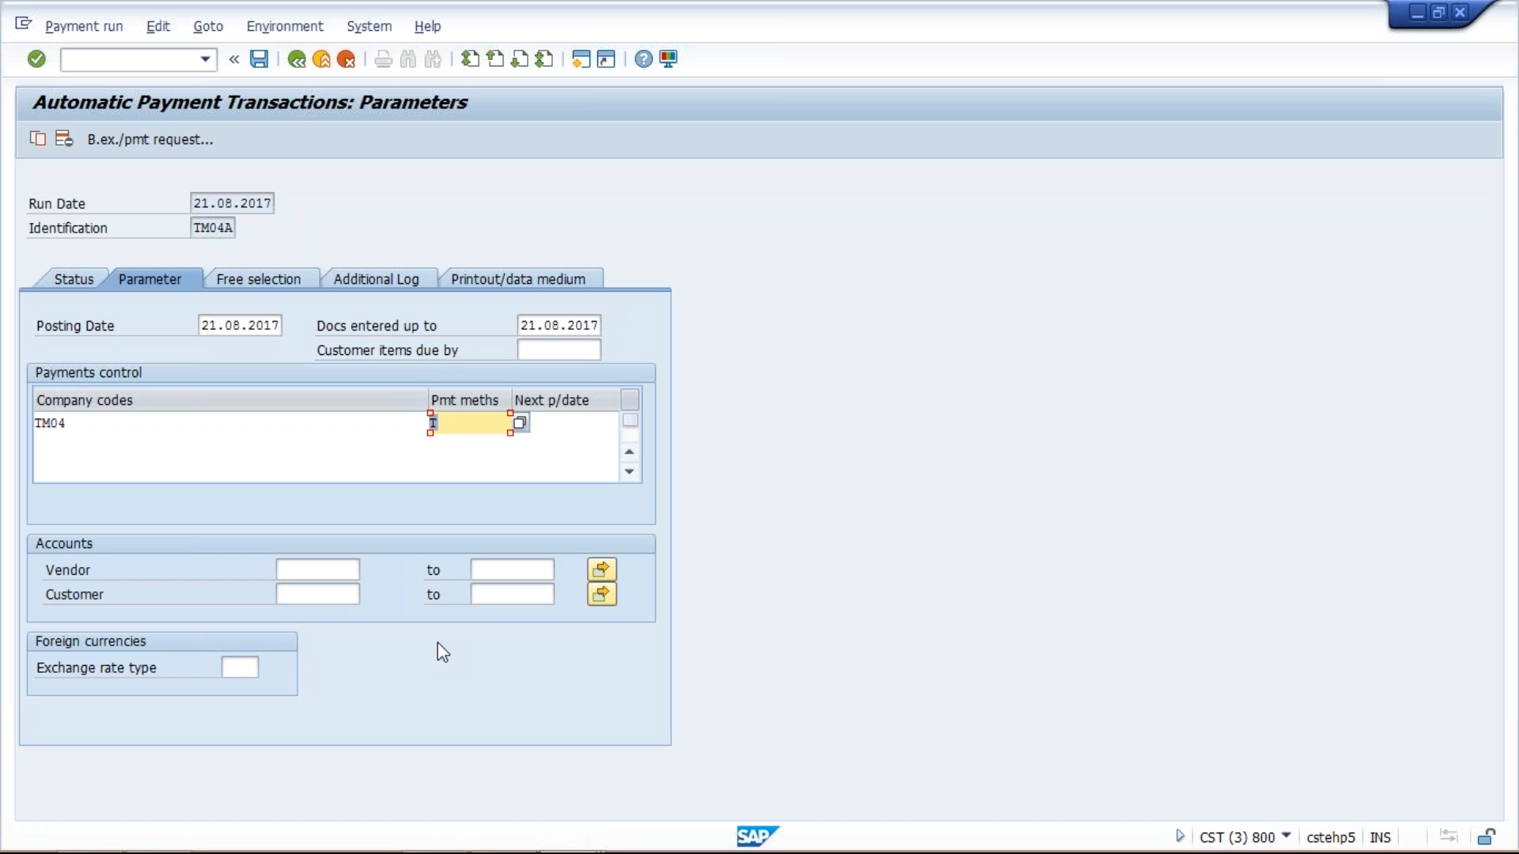
{"action": "left_click", "coordinate": [562, 426]}
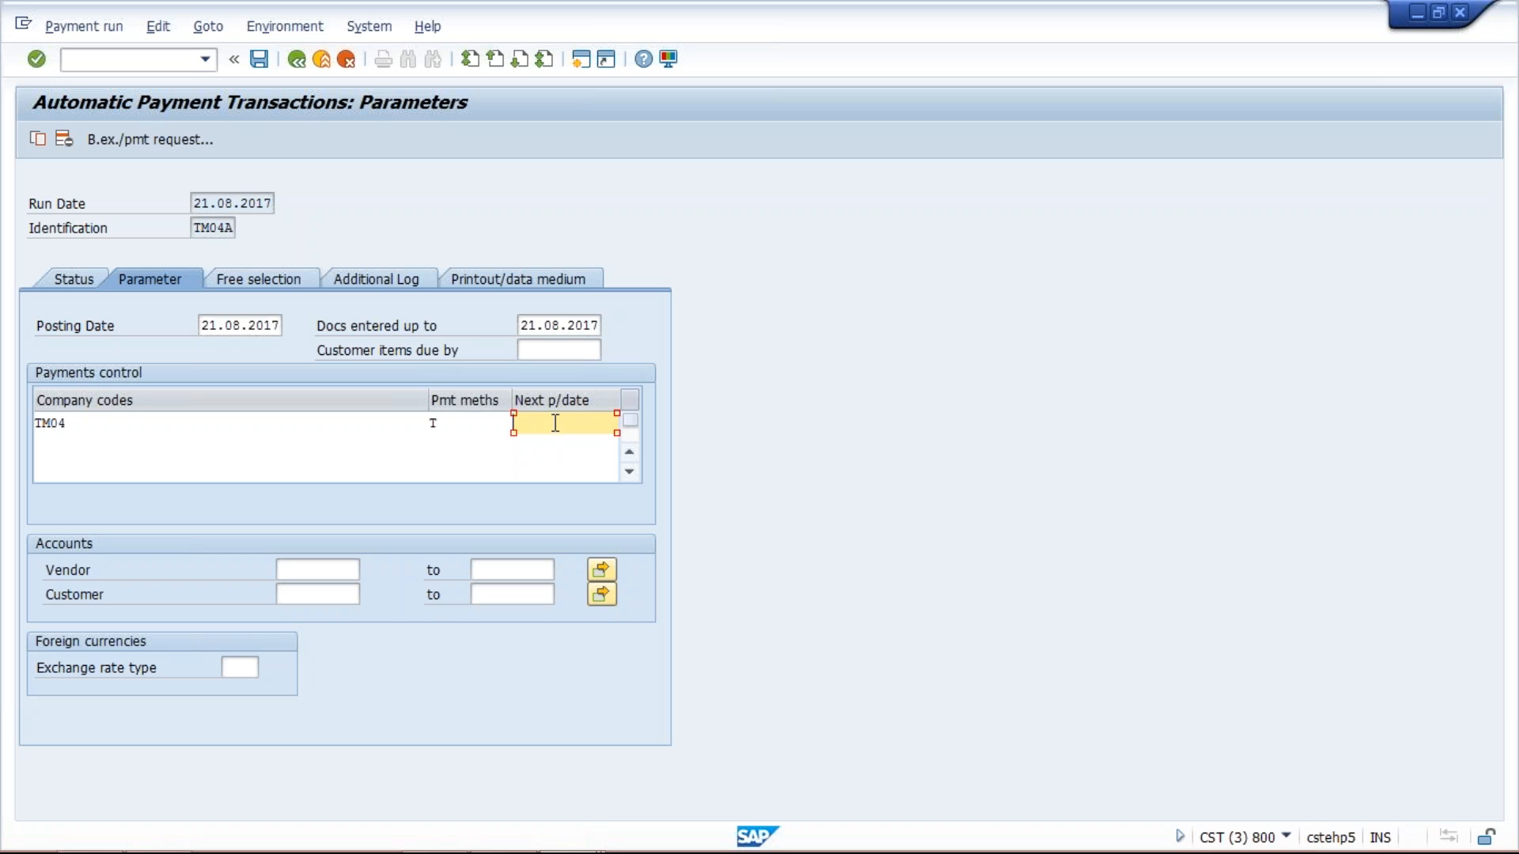
- Check the August 2017 system calendar and set TM04's next posting date to 24.08.2017
{"action": "double_click", "coordinate": [197, 207]}
{"action": "mouse_move", "coordinate": [1384, 840]}
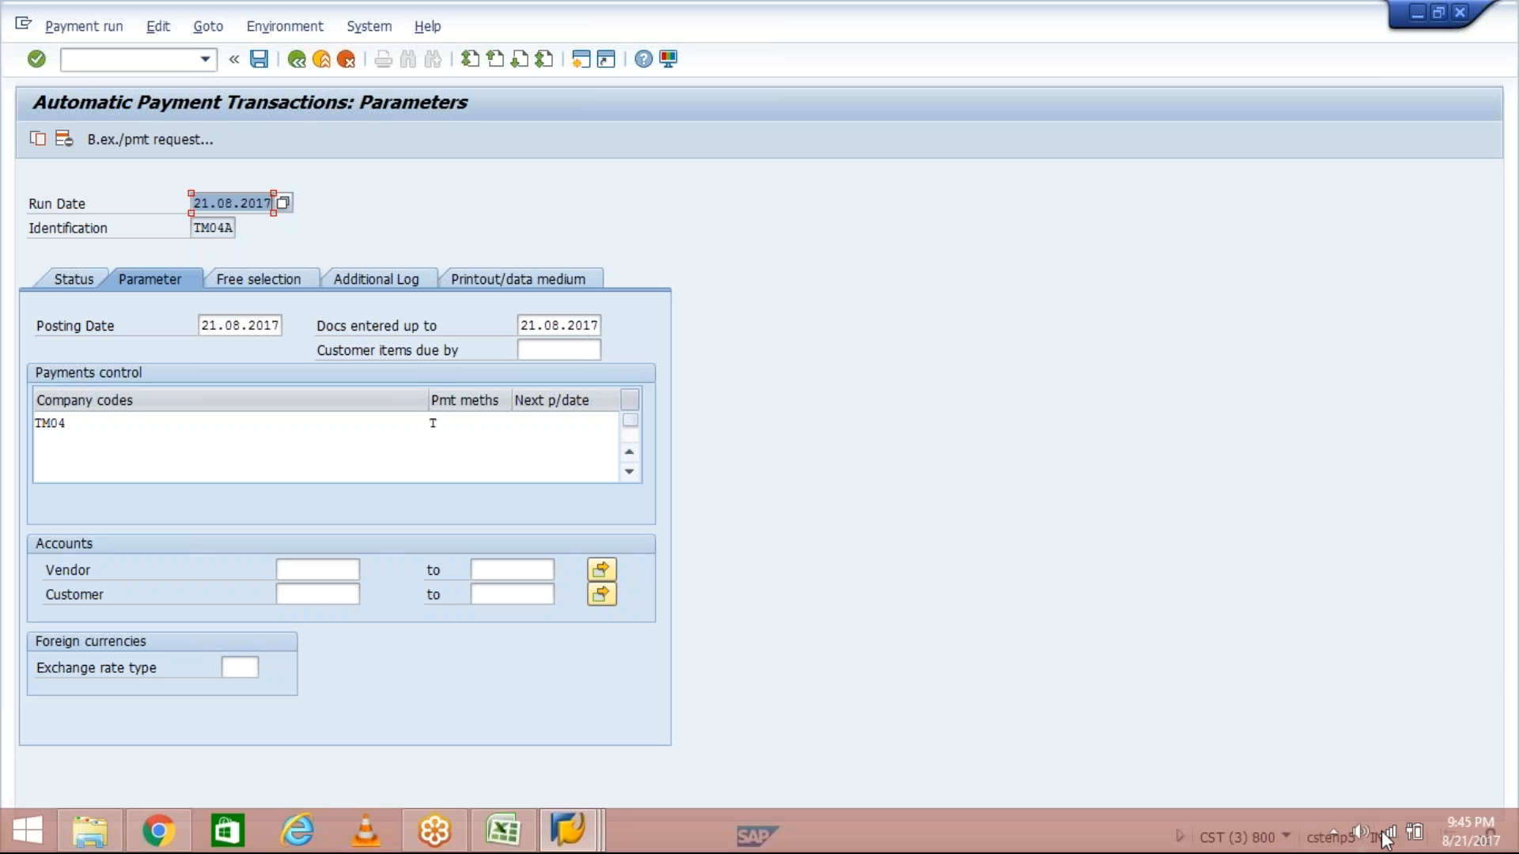
{"action": "left_click", "coordinate": [1451, 836]}
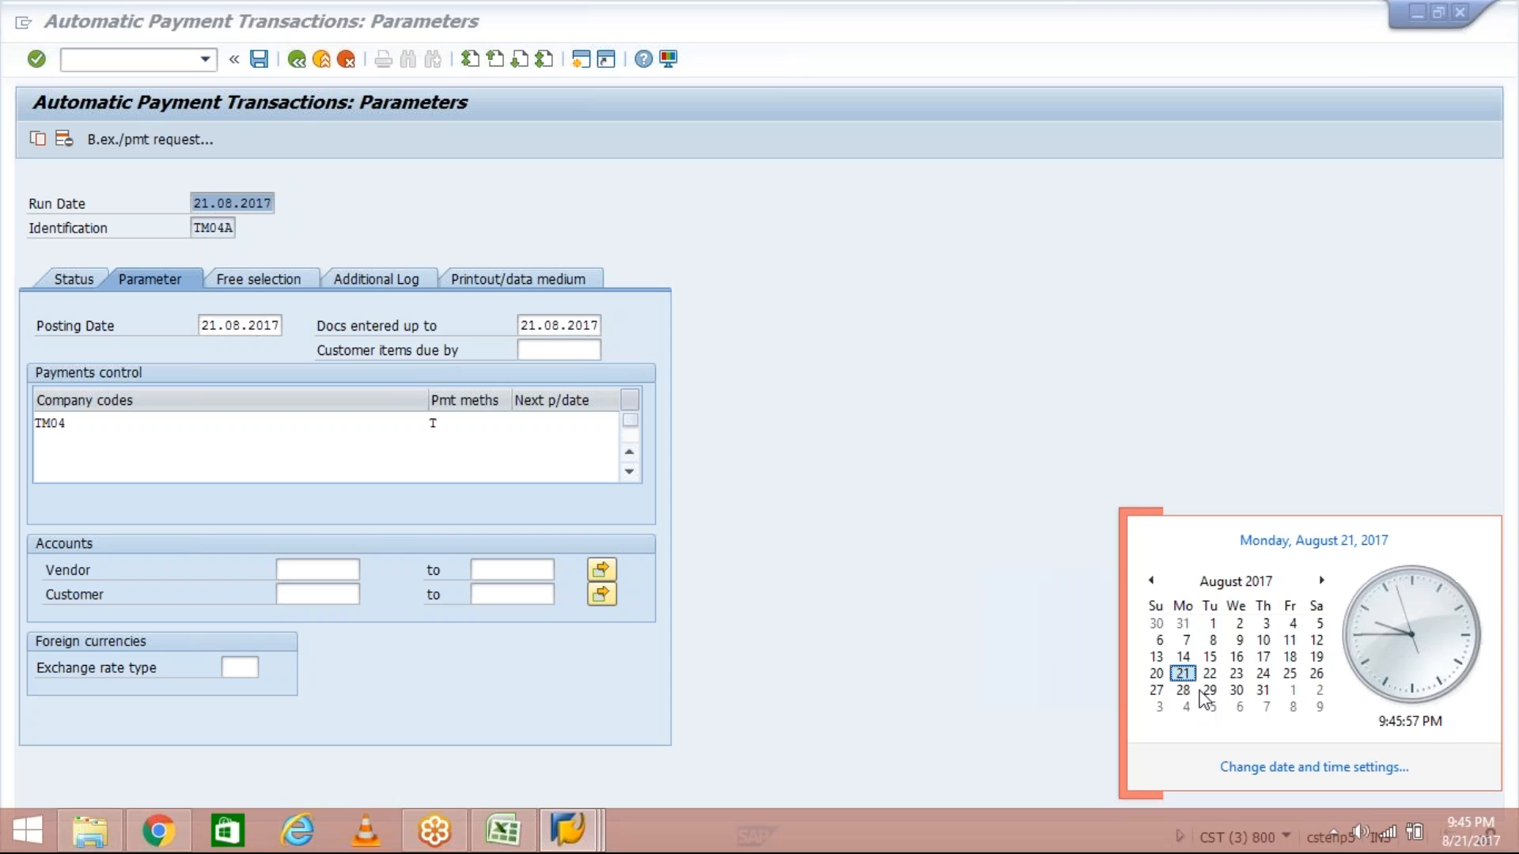
{"action": "left_click", "coordinate": [1264, 678]}
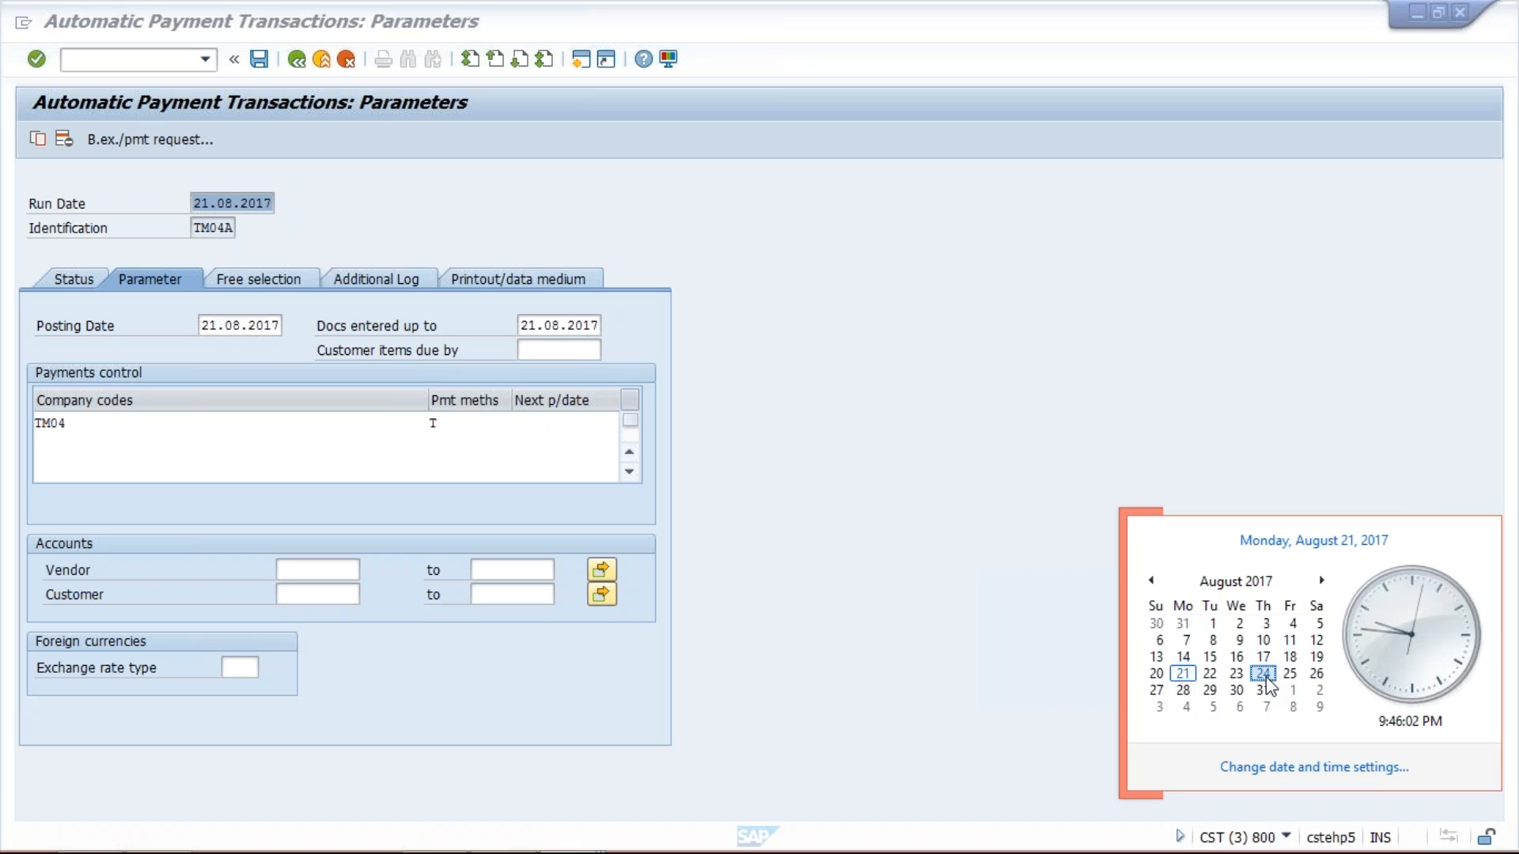
{"action": "left_click", "coordinate": [966, 620]}
{"action": "left_click", "coordinate": [570, 423]}
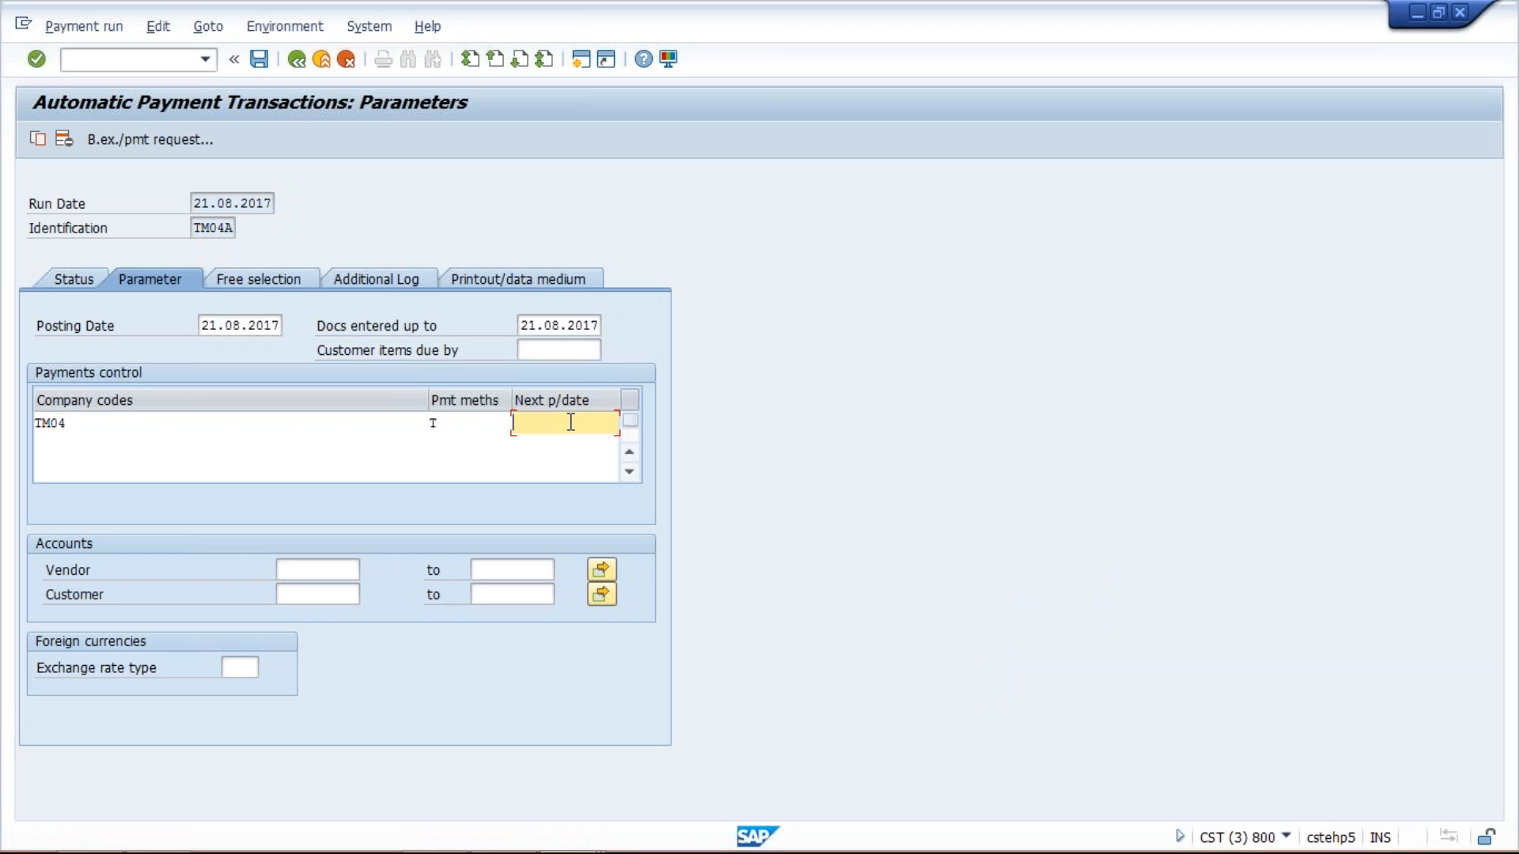
{"action": "type", "text": "24.08.2017"}
- Switch to the Class workbook in Excel and clear the payment method letters from cells J3 to J6
{"action": "mouse_move", "coordinate": [544, 832]}
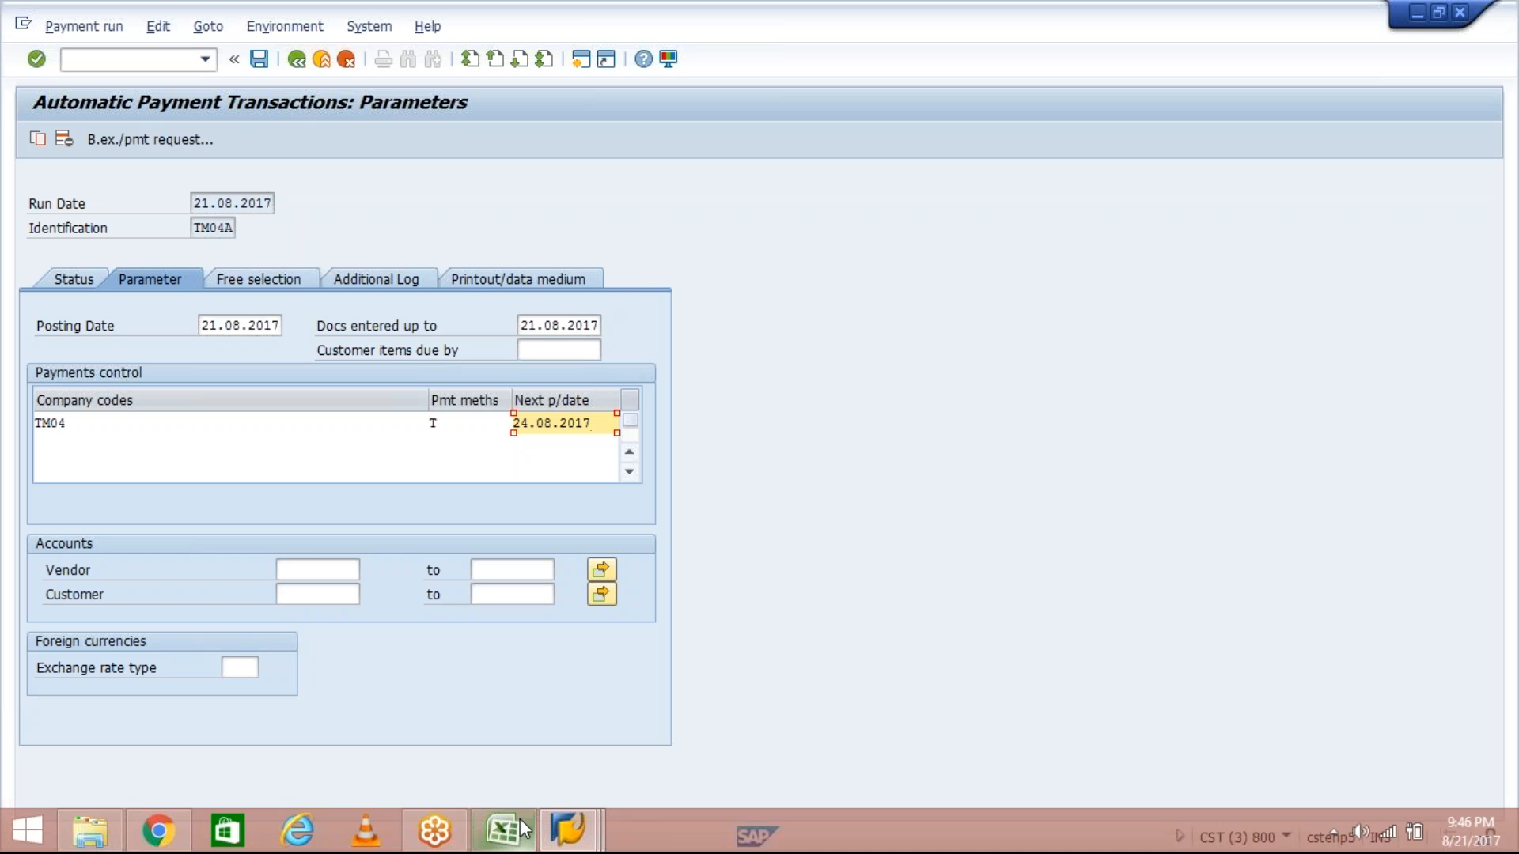
{"action": "left_click", "coordinate": [503, 831]}
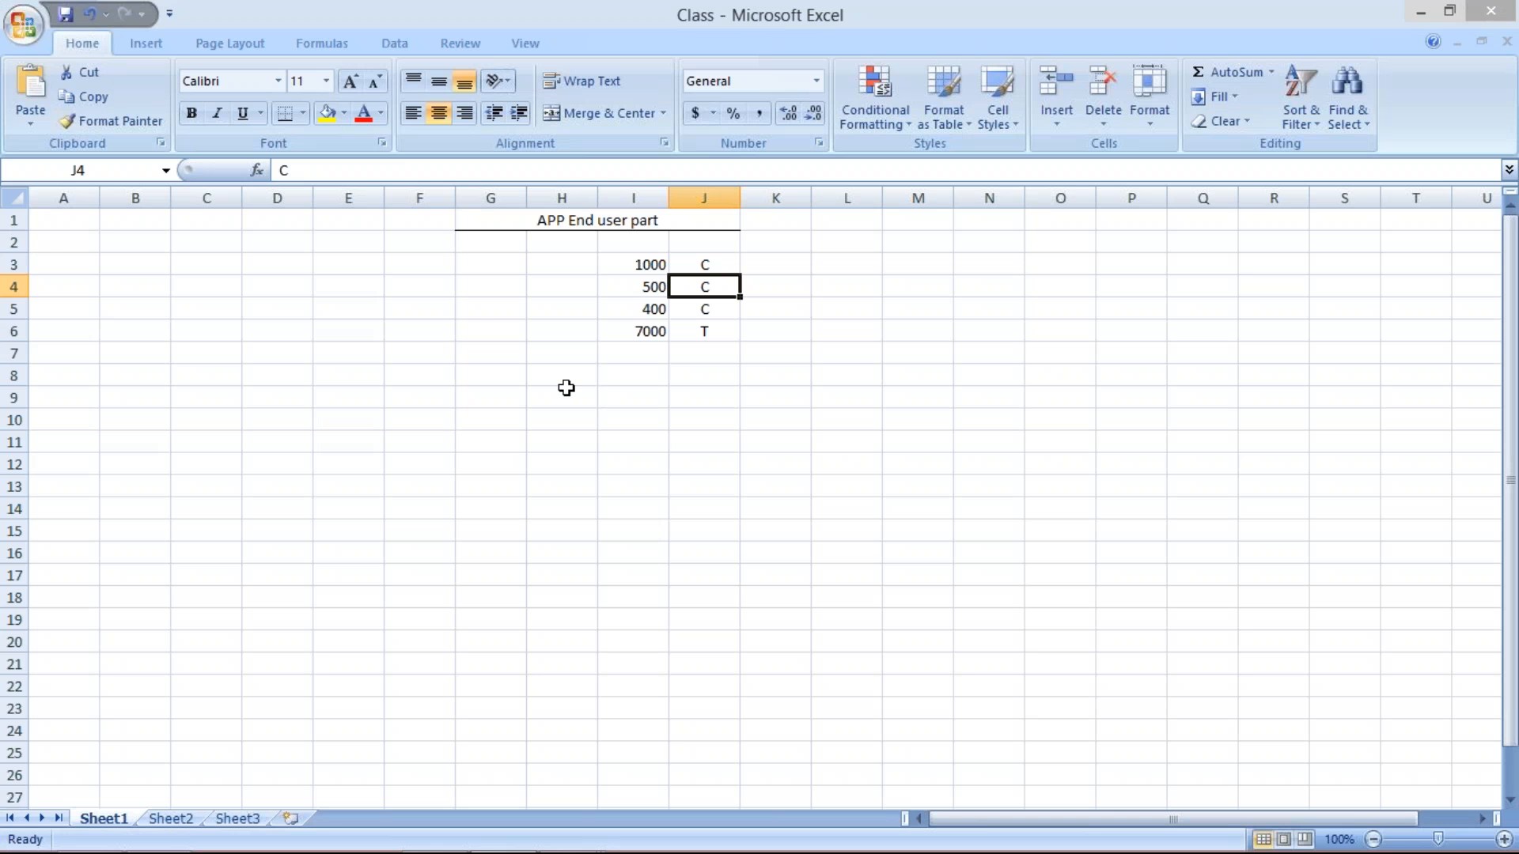
{"action": "left_click_drag", "start_coordinate": [586, 264], "coordinate": [709, 329]}
{"action": "left_click", "coordinate": [707, 263]}
{"action": "key", "text": "Delete"}
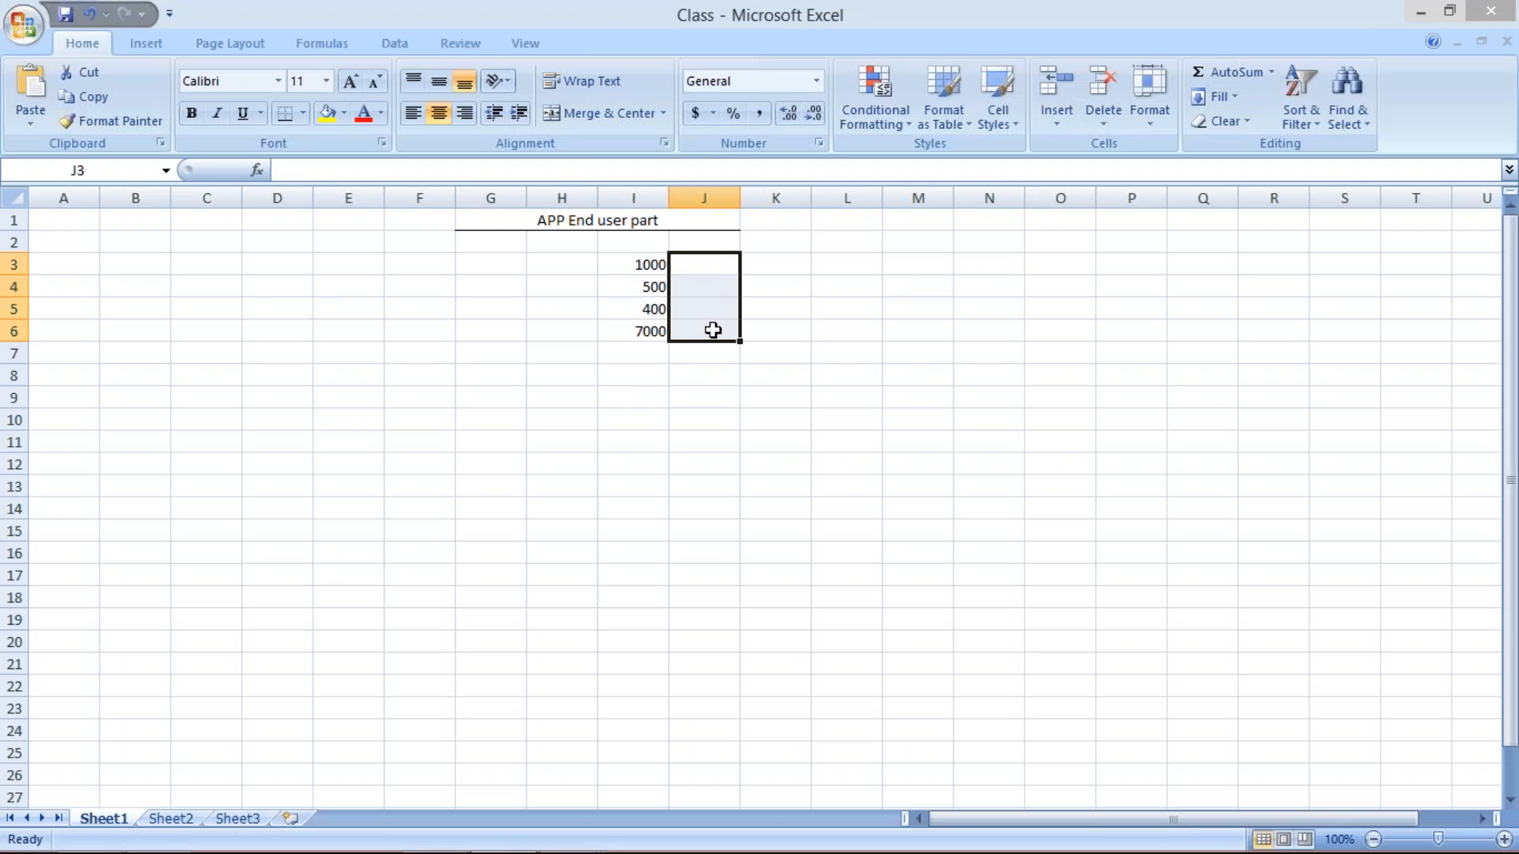
- Enter the dates 19.08.2017 in H3 and 20.08.2017 in H4 beside the 1000 and 500 amounts
{"action": "left_click", "coordinate": [567, 265]}
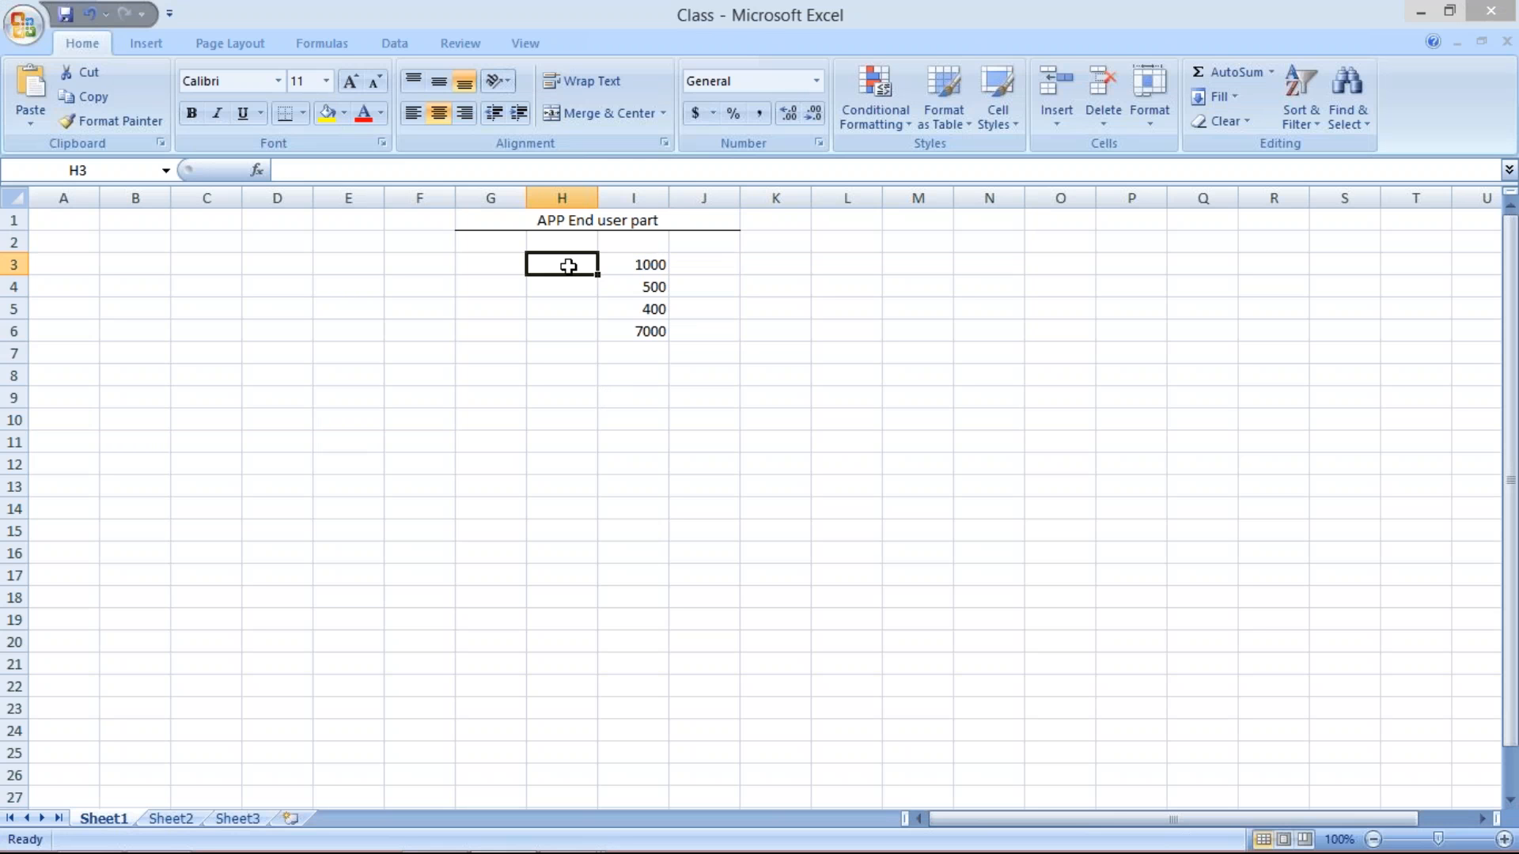
{"action": "type", "text": "19.0"}
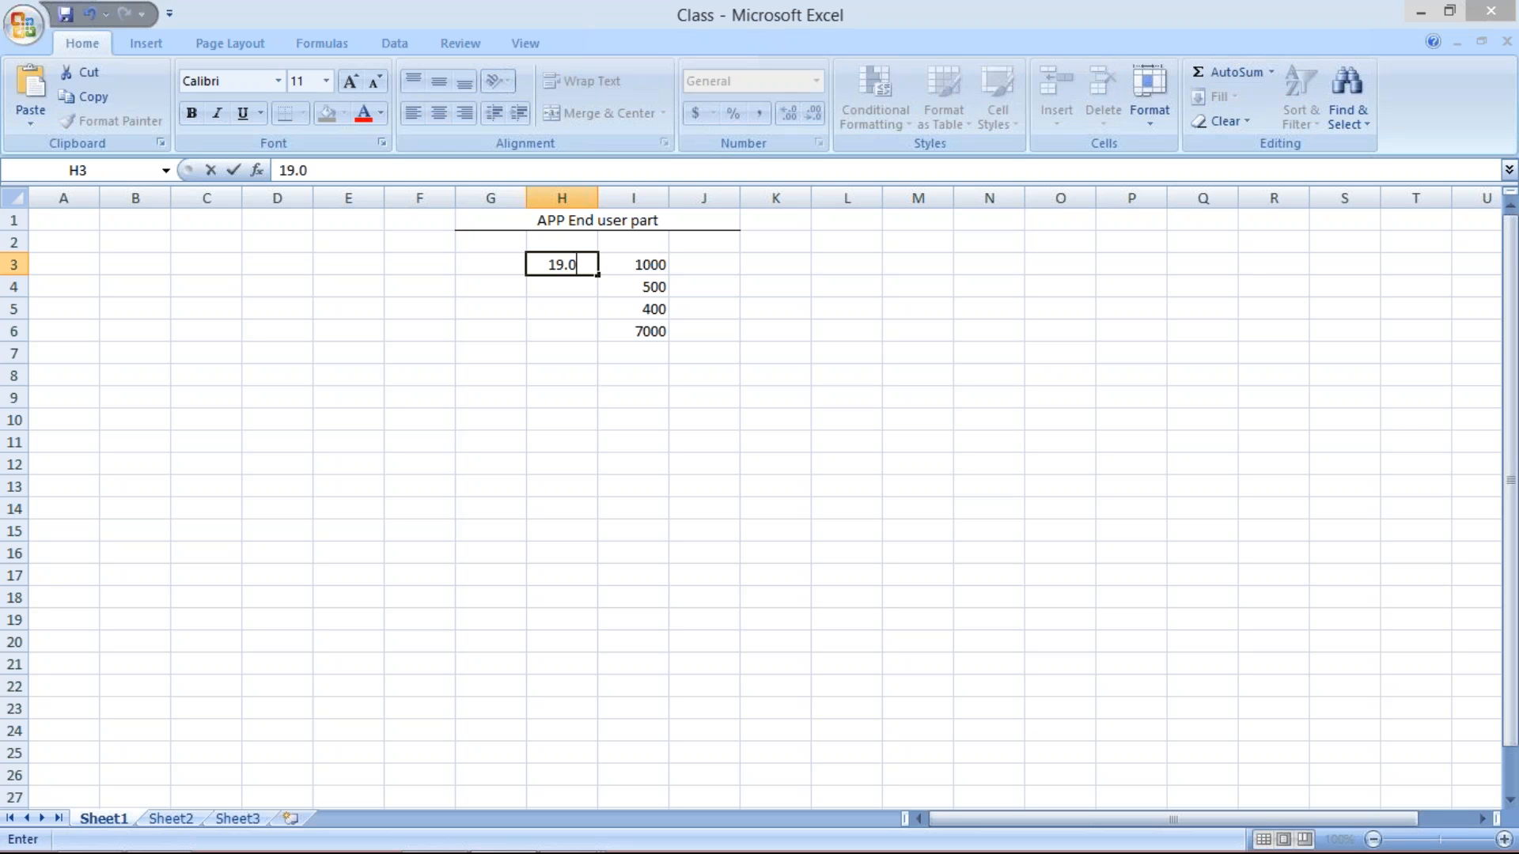
{"action": "type", "text": "8.2017"}
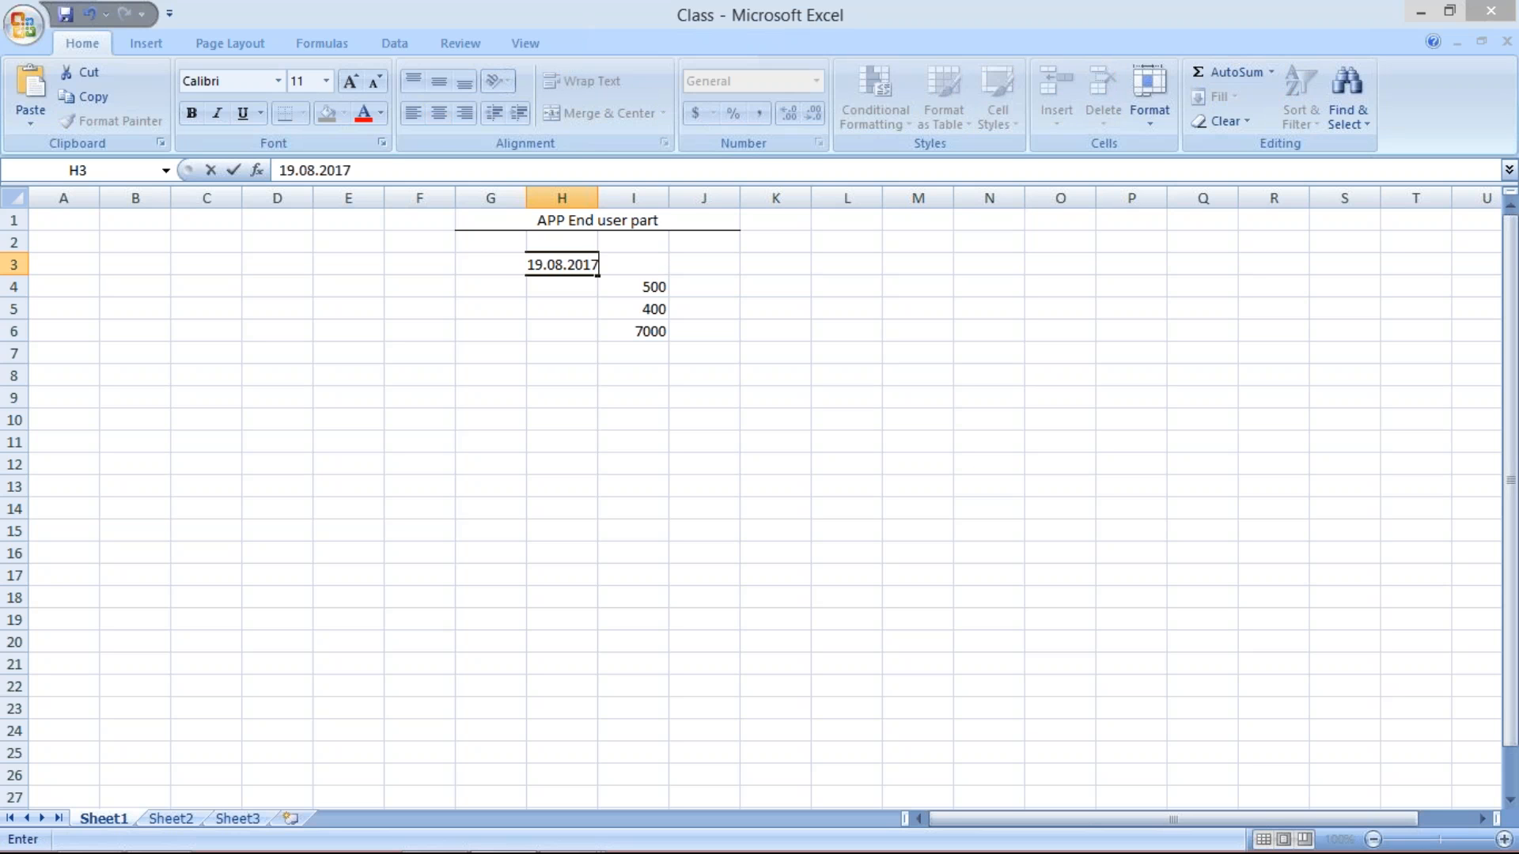
{"action": "key", "text": "Return"}
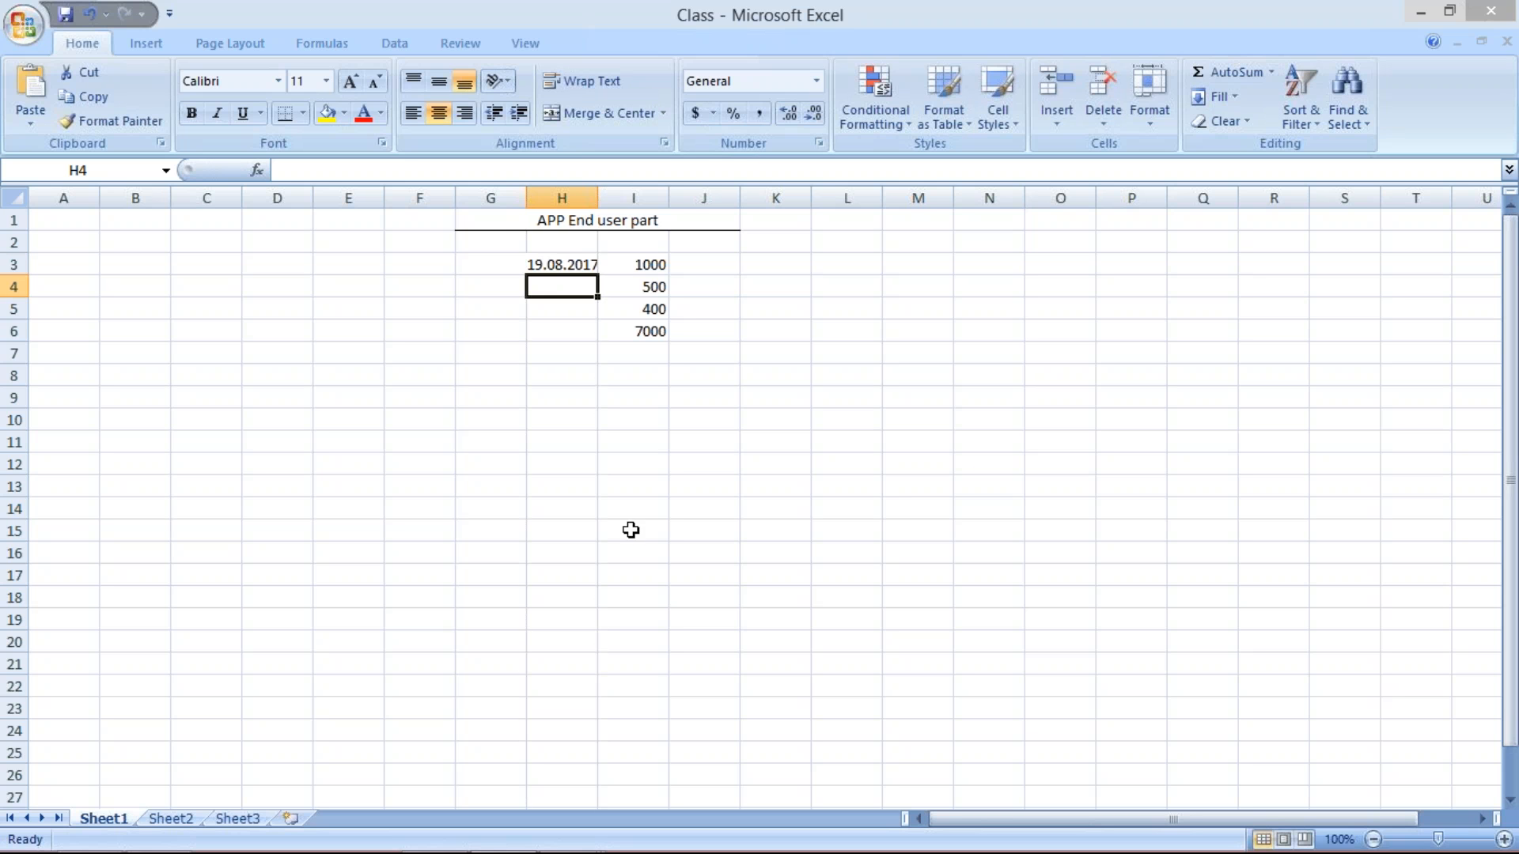
{"action": "type", "text": "20."}
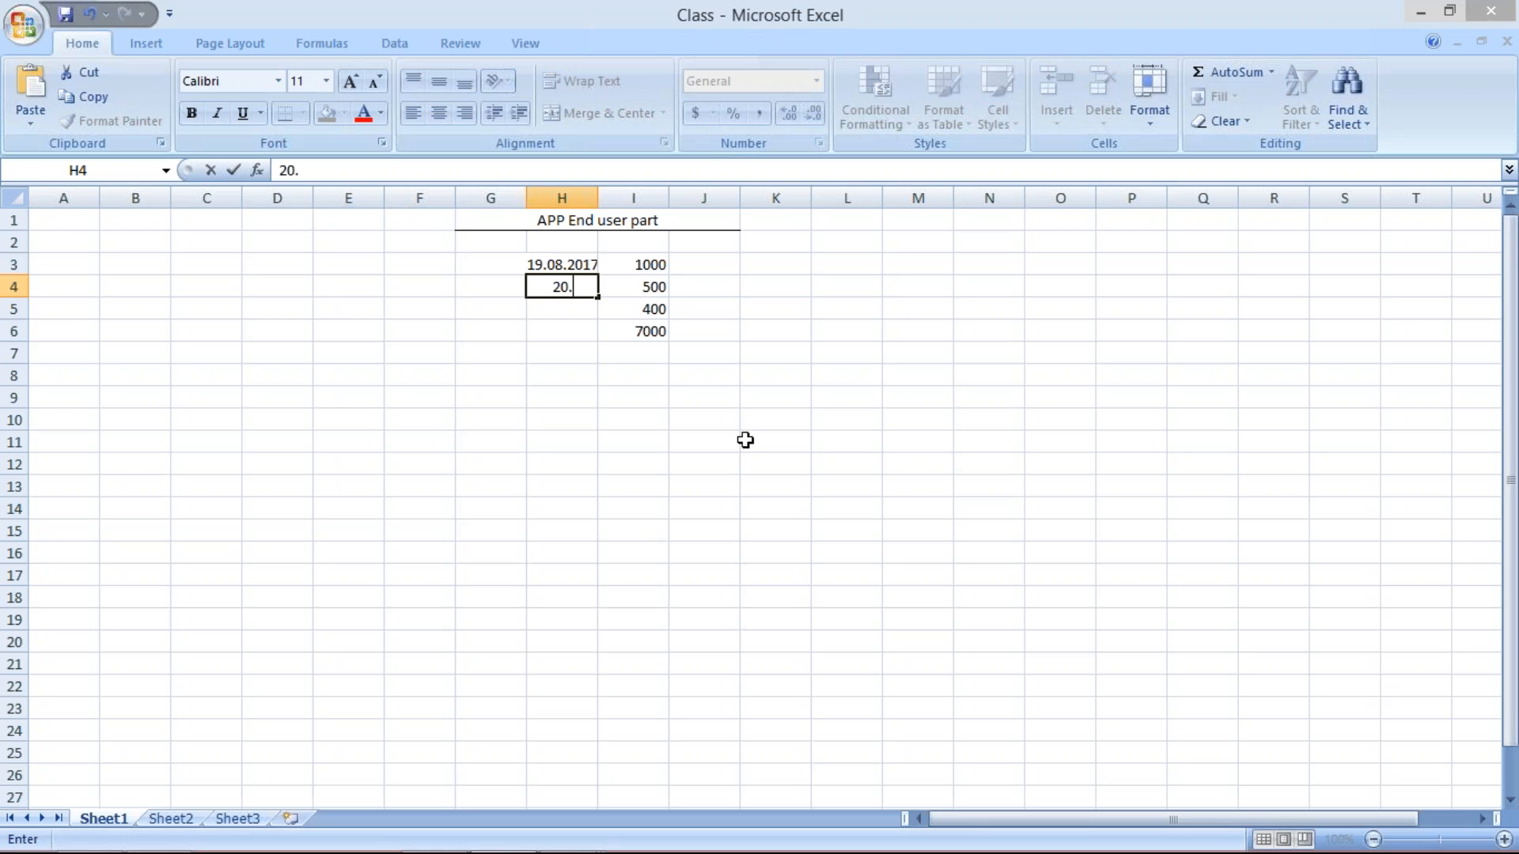
{"action": "type", "text": "08.2017"}
- Enter the dates 23.04.2017 in H5 and 28.08.2017 in H6, and widen column H slightly to fit them
{"action": "left_click", "coordinate": [558, 309]}
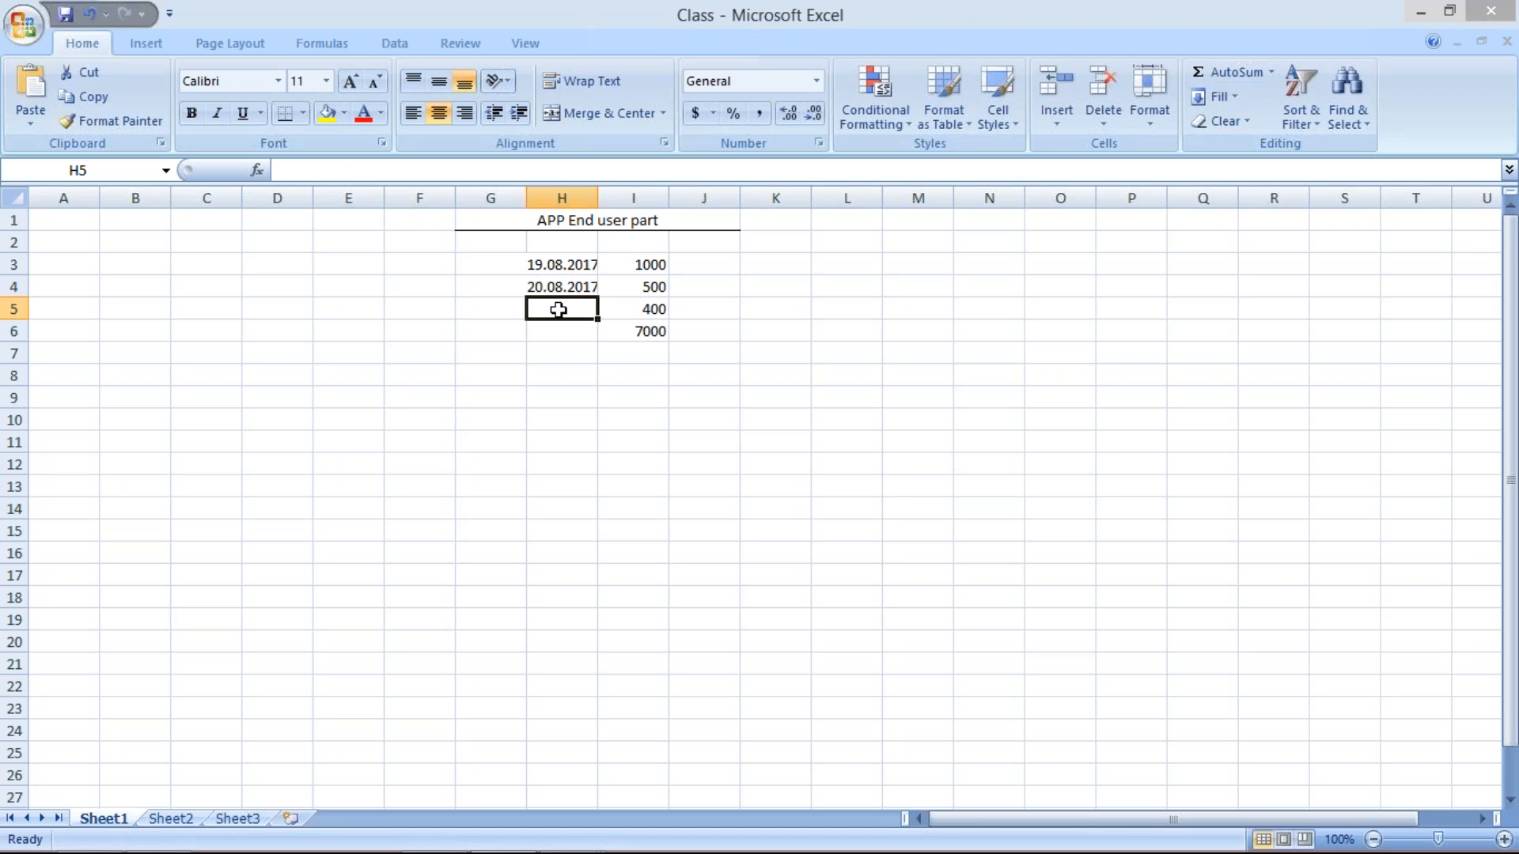
{"action": "type", "text": "23.0"}
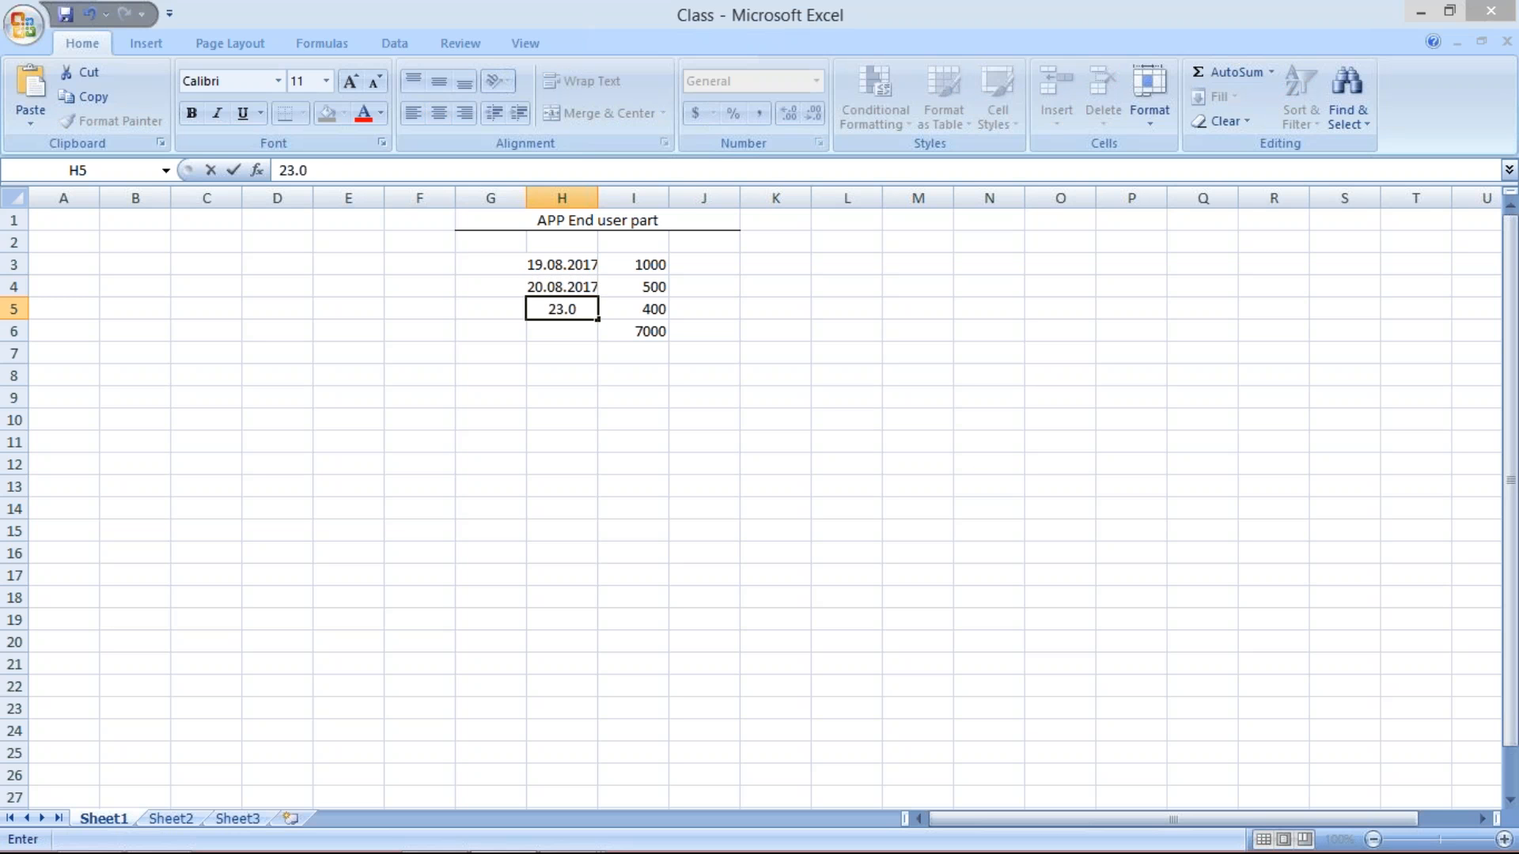
{"action": "type", "text": "4.2017"}
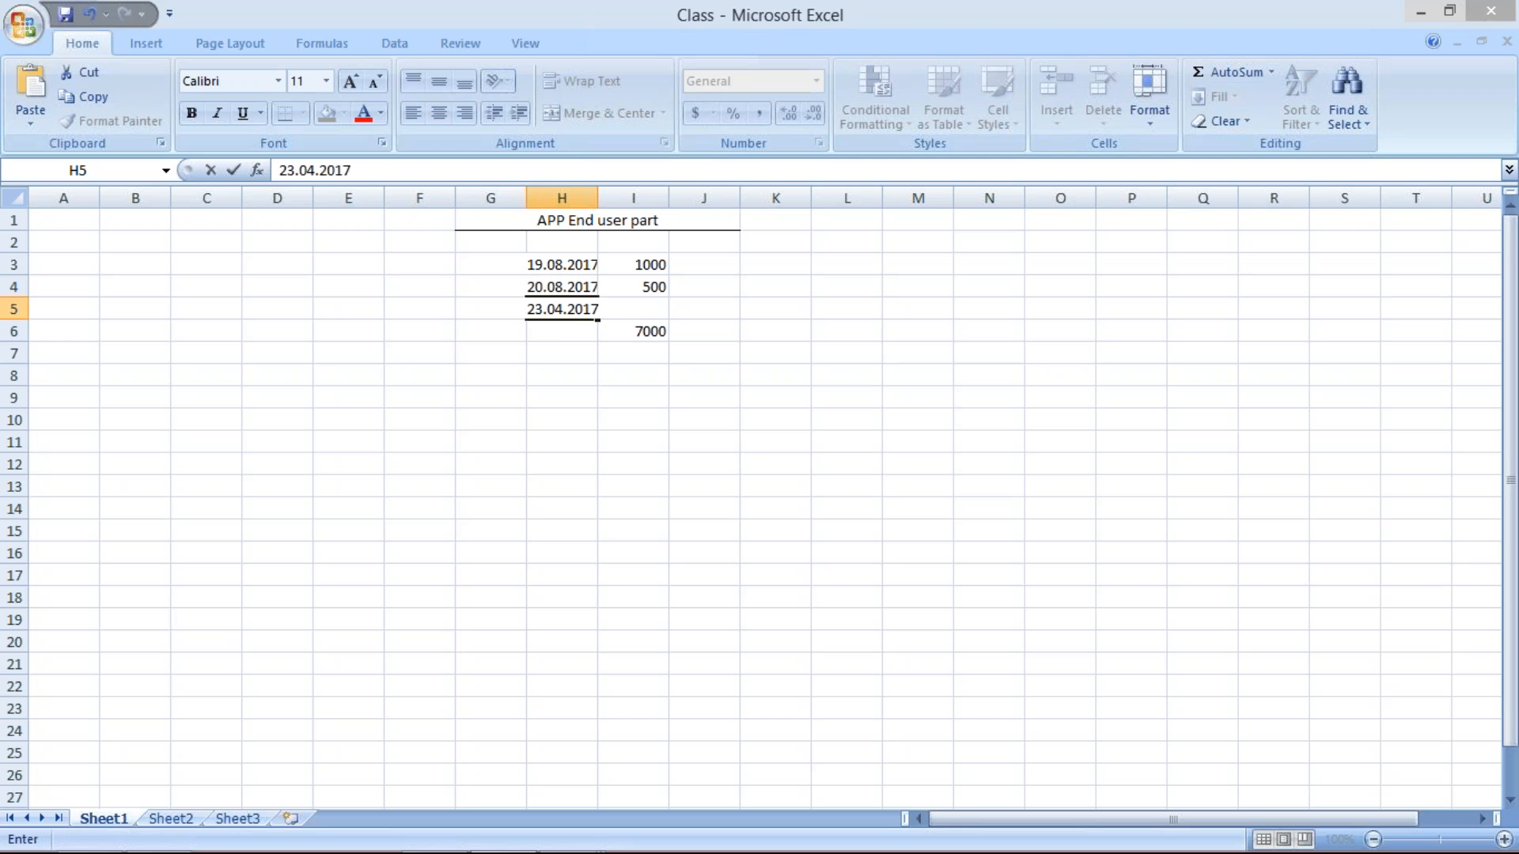
{"action": "left_click", "coordinate": [561, 334]}
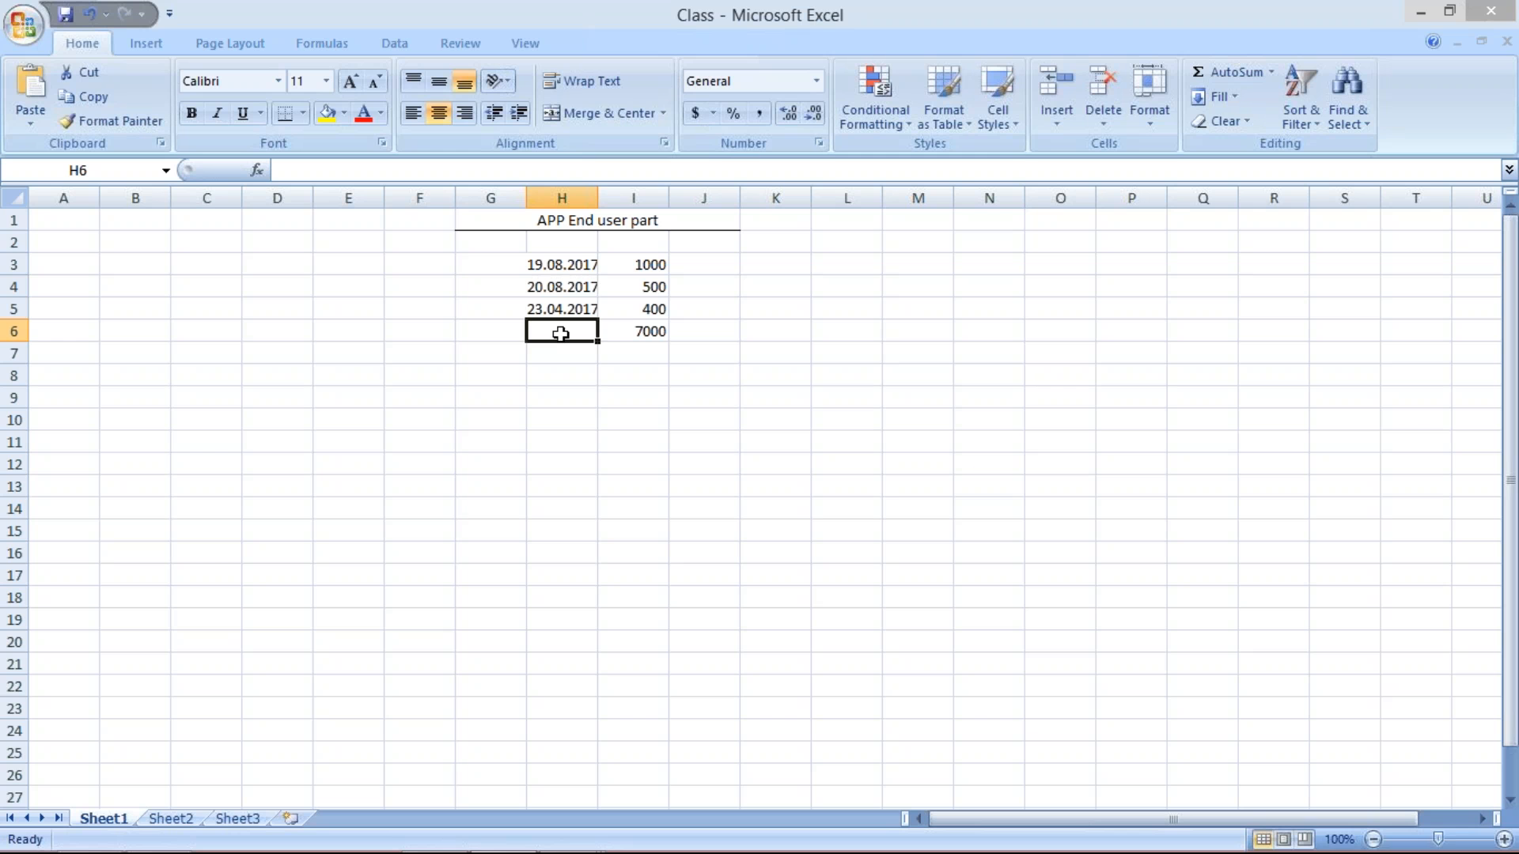
{"action": "type", "text": "28"}
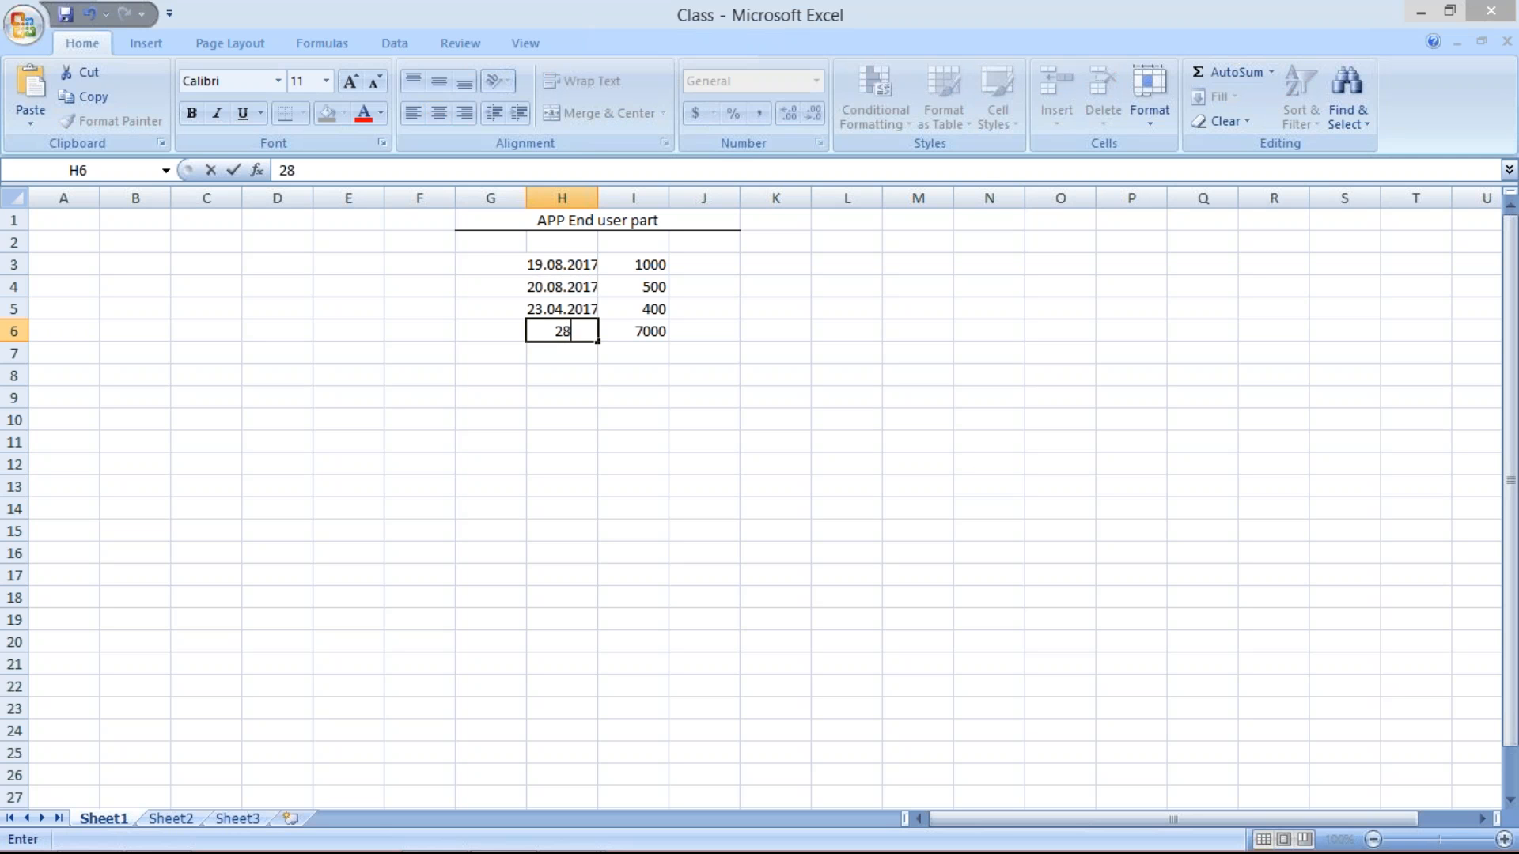
{"action": "type", "text": ".08.2017"}
{"action": "key", "text": "Return"}
{"action": "left_click_drag", "start_coordinate": [597, 194], "coordinate": [605, 193]}
{"action": "left_click", "coordinate": [694, 318]}
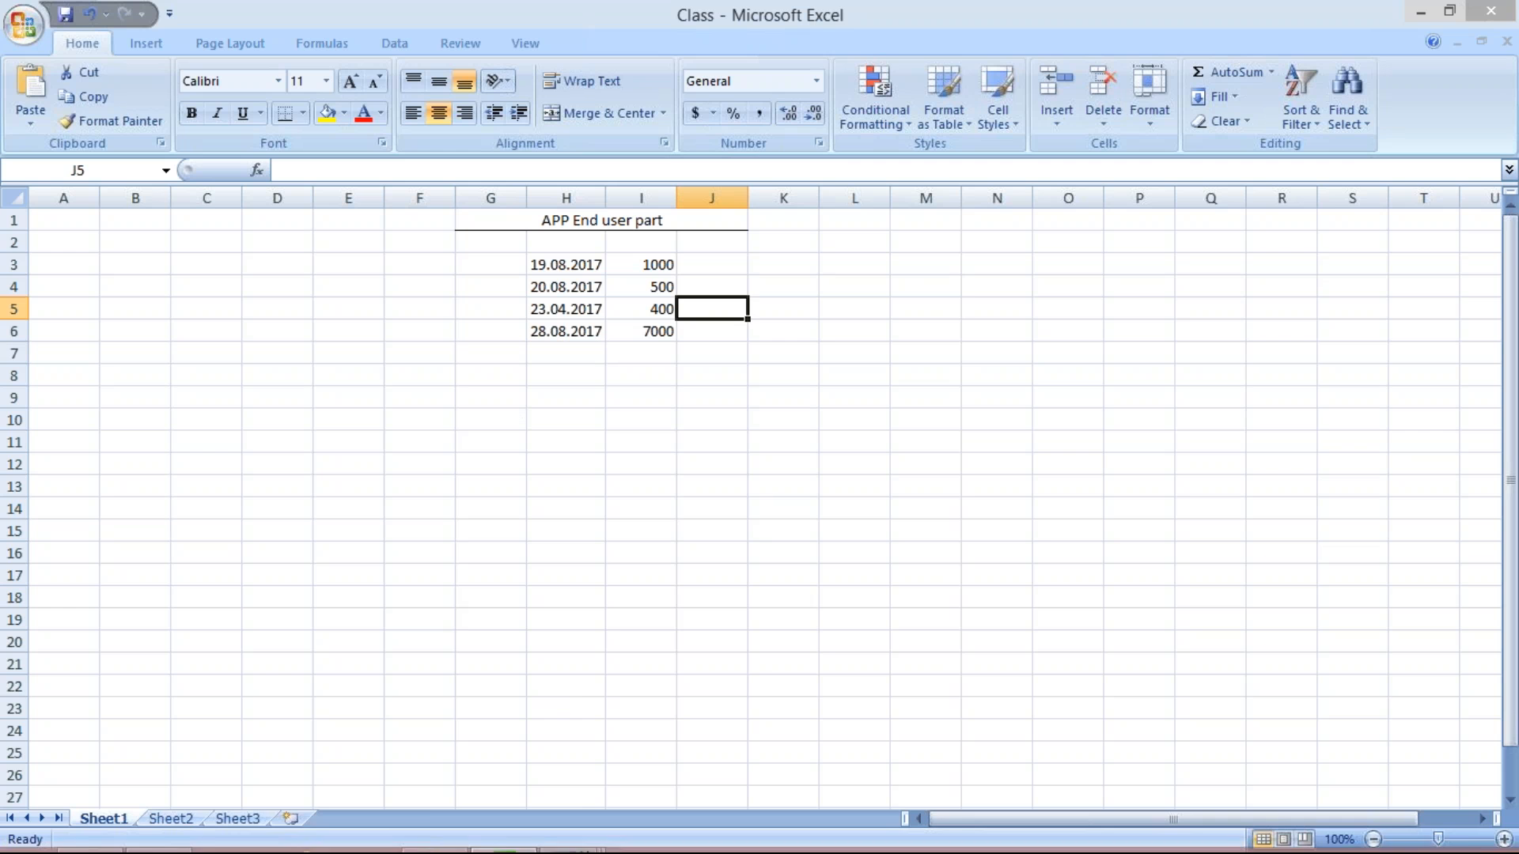
- Switch back to SAP's automatic payment parameters and go to the payment method field for company code TM04
{"action": "left_click", "coordinate": [572, 841]}
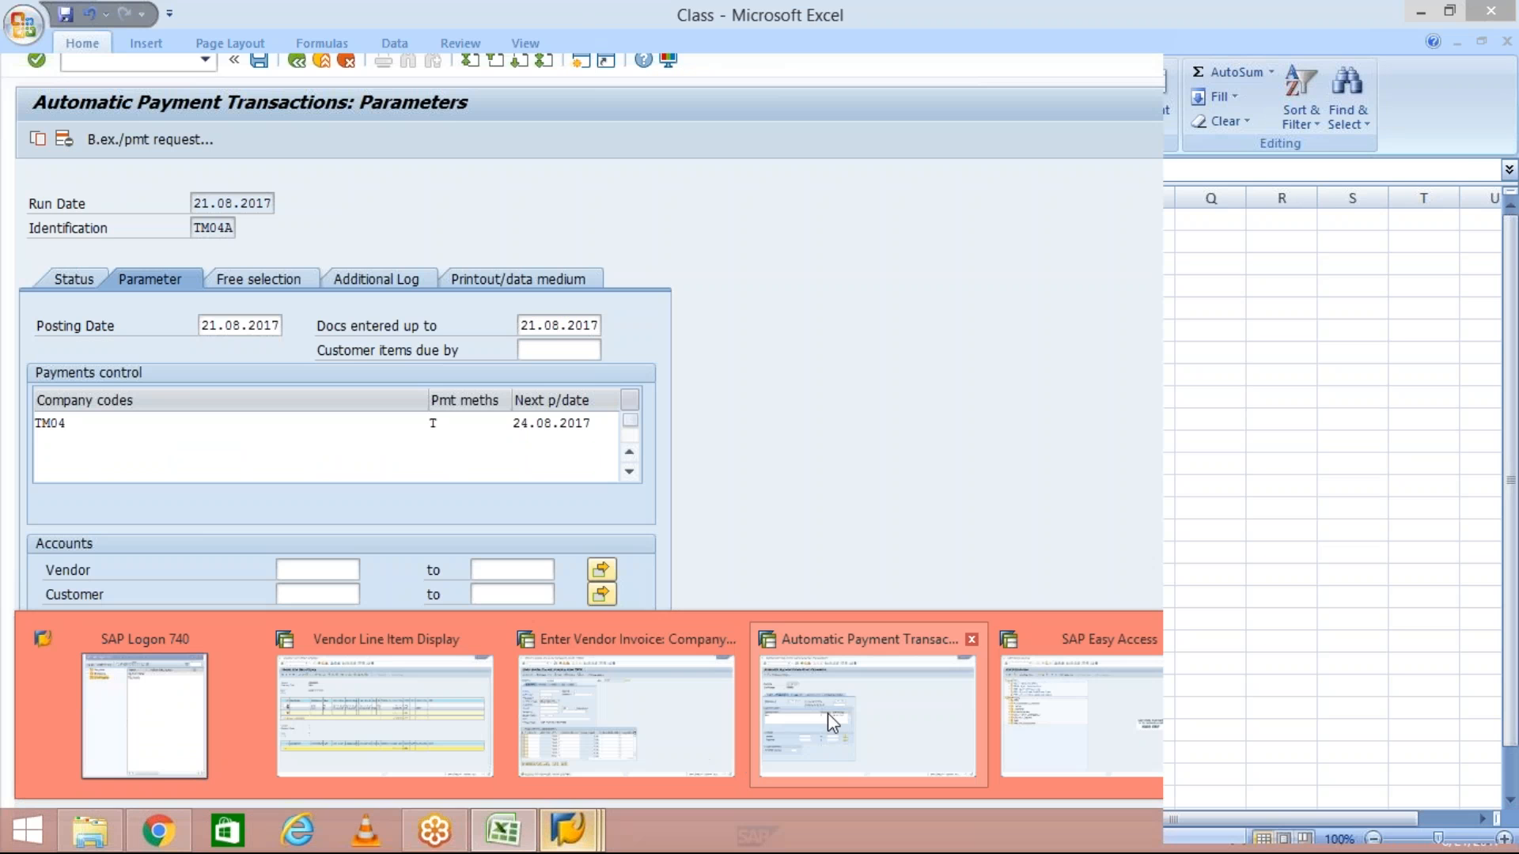
{"action": "left_click", "coordinate": [827, 713]}
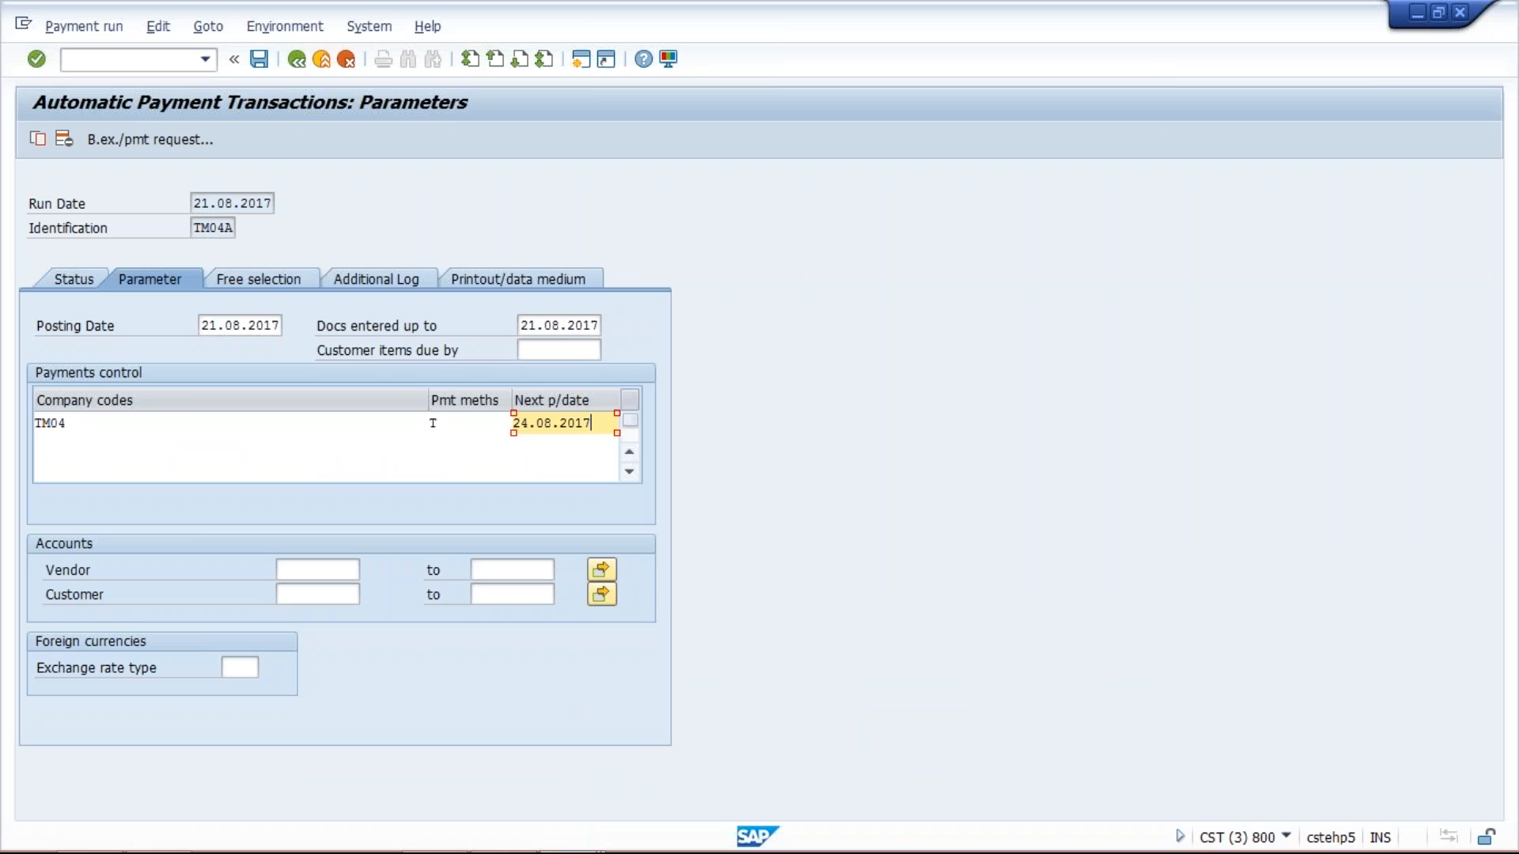
{"action": "left_click", "coordinate": [490, 423]}
{"action": "mouse_move", "coordinate": [581, 834]}
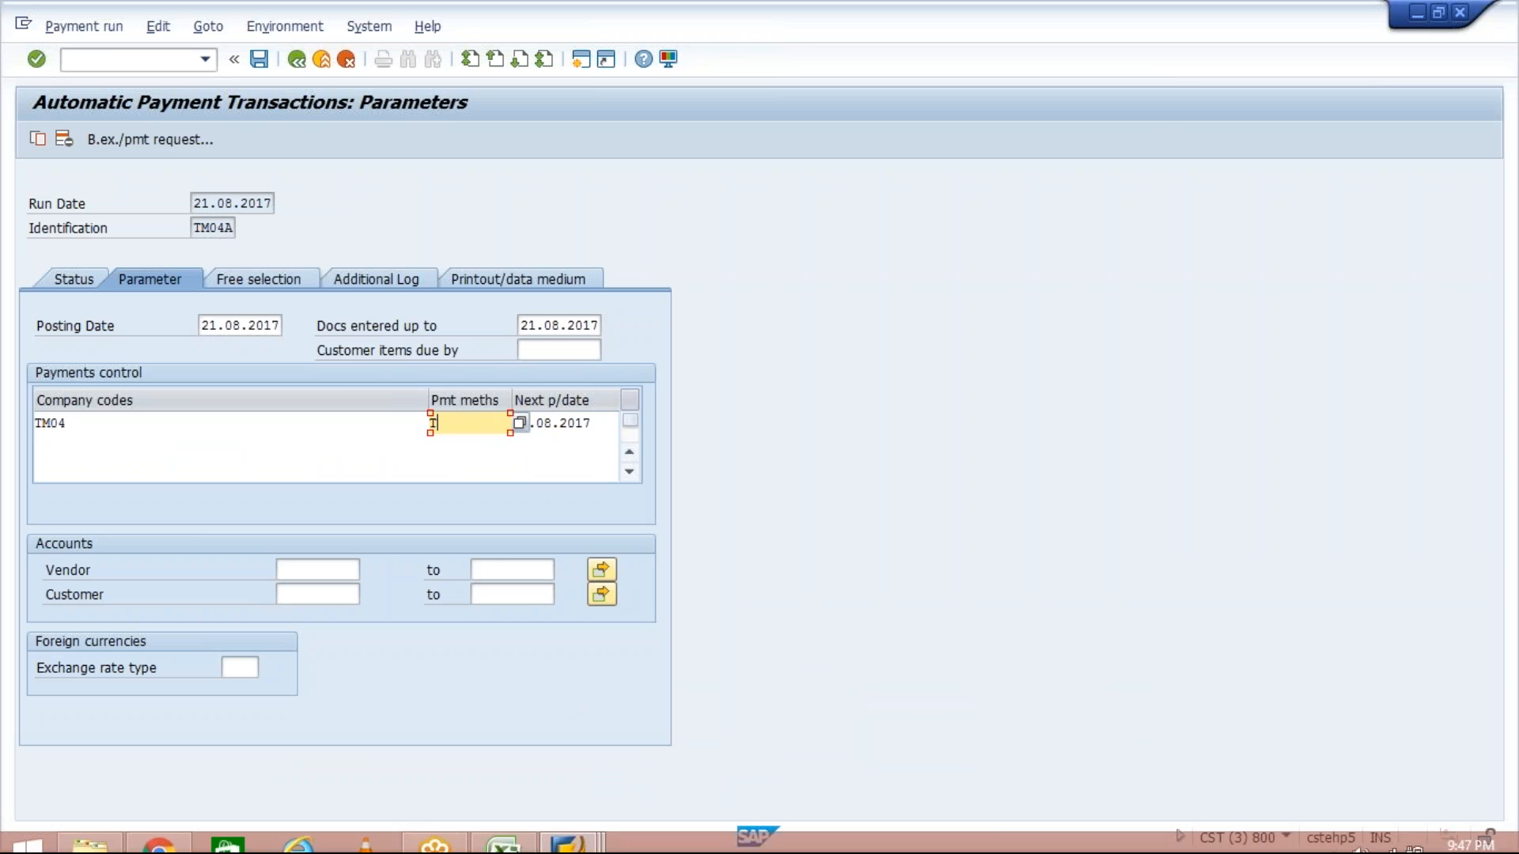
- Switch to the Class workbook in Excel and enter OD in J3 and J4 beside the 1000 and 500 amounts
{"action": "left_click", "coordinate": [503, 830]}
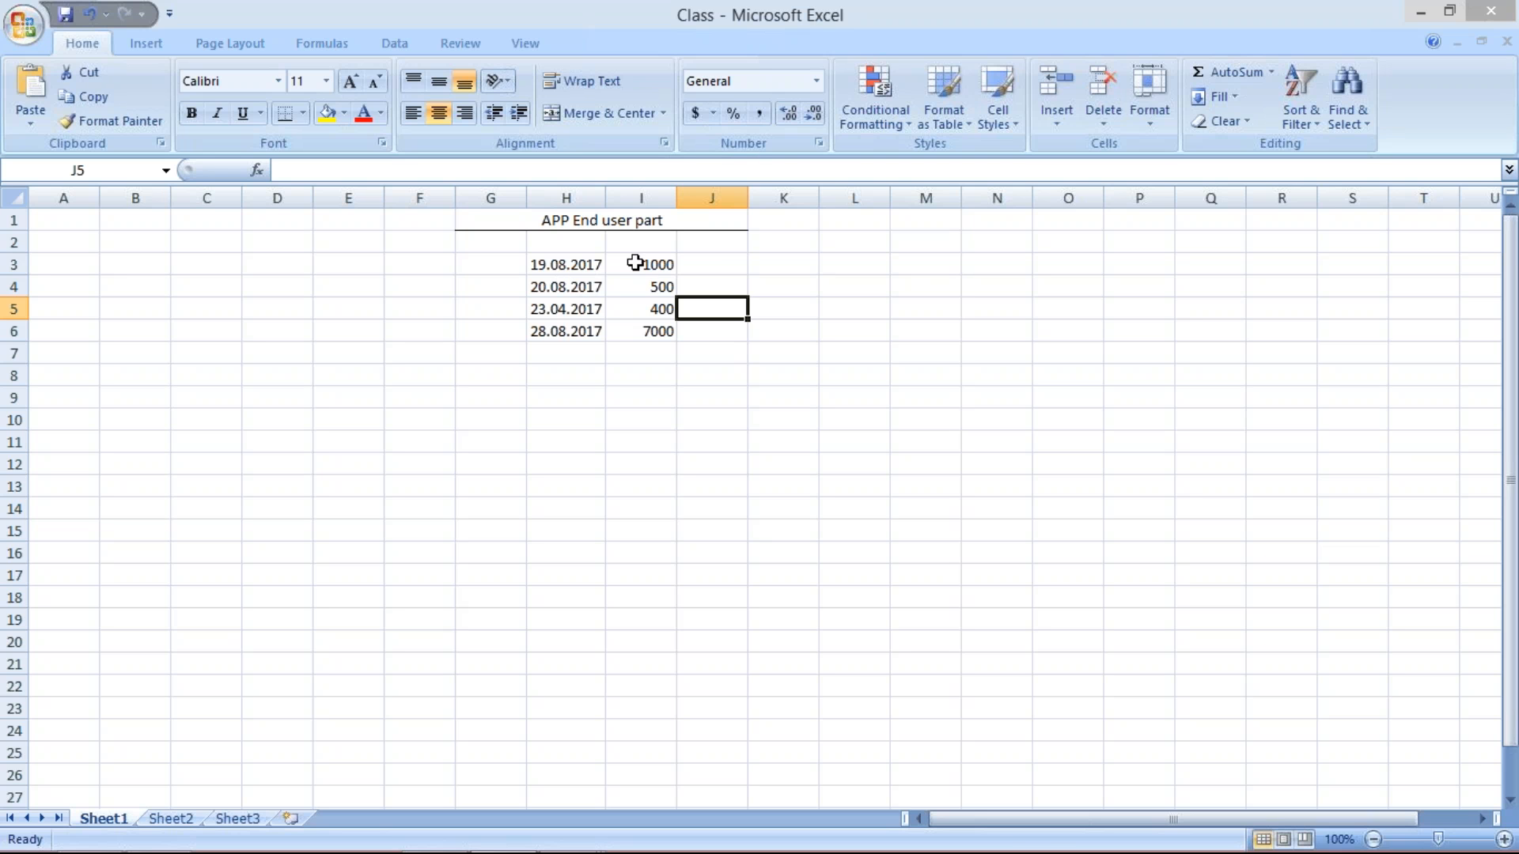
{"action": "left_click_drag", "start_coordinate": [643, 263], "coordinate": [646, 332]}
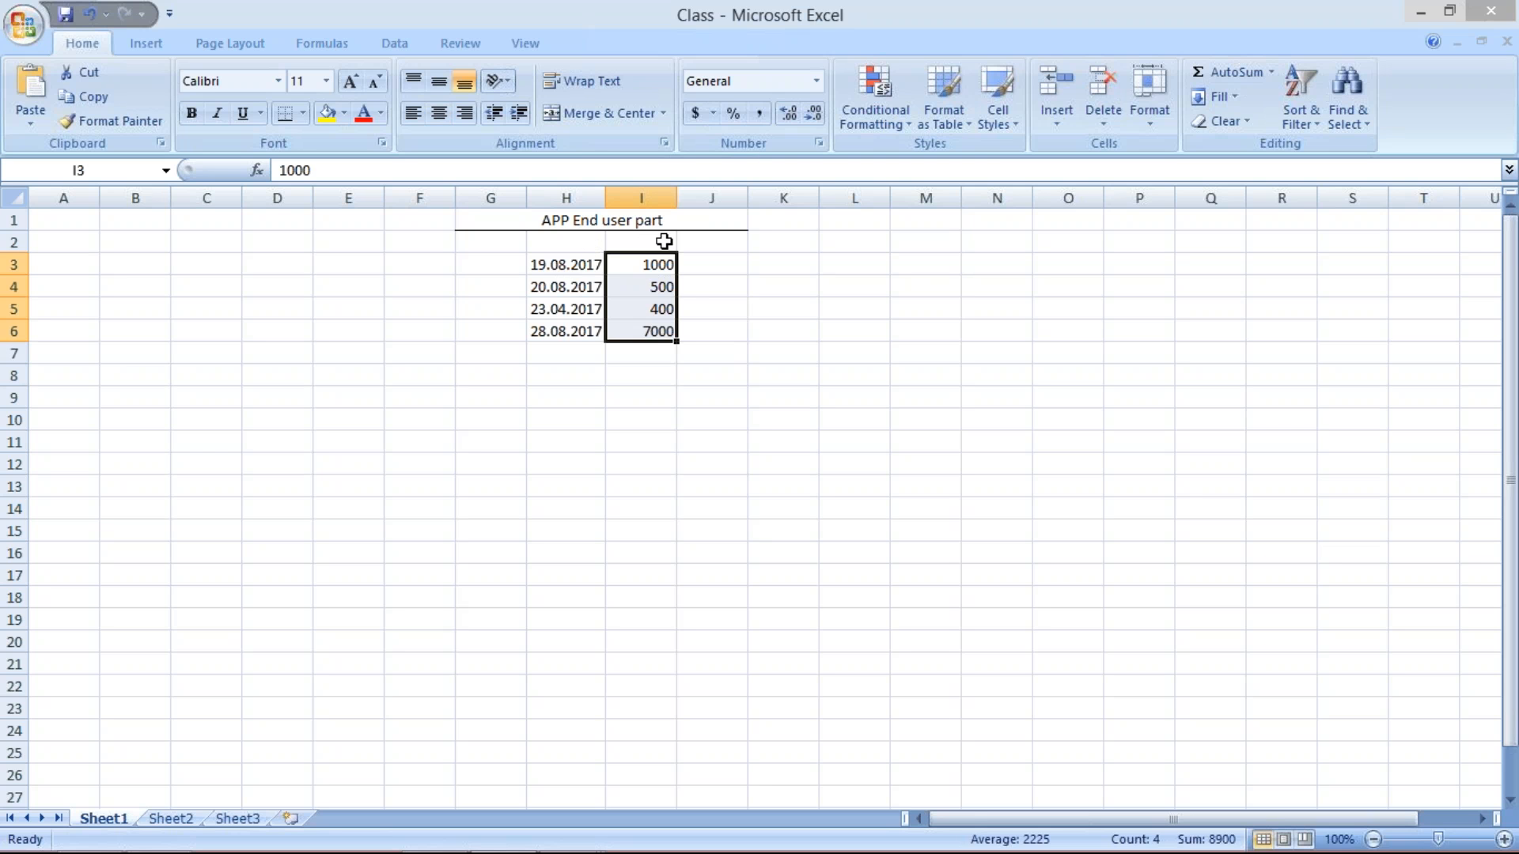
{"action": "left_click", "coordinate": [549, 264]}
{"action": "left_click", "coordinate": [642, 261]}
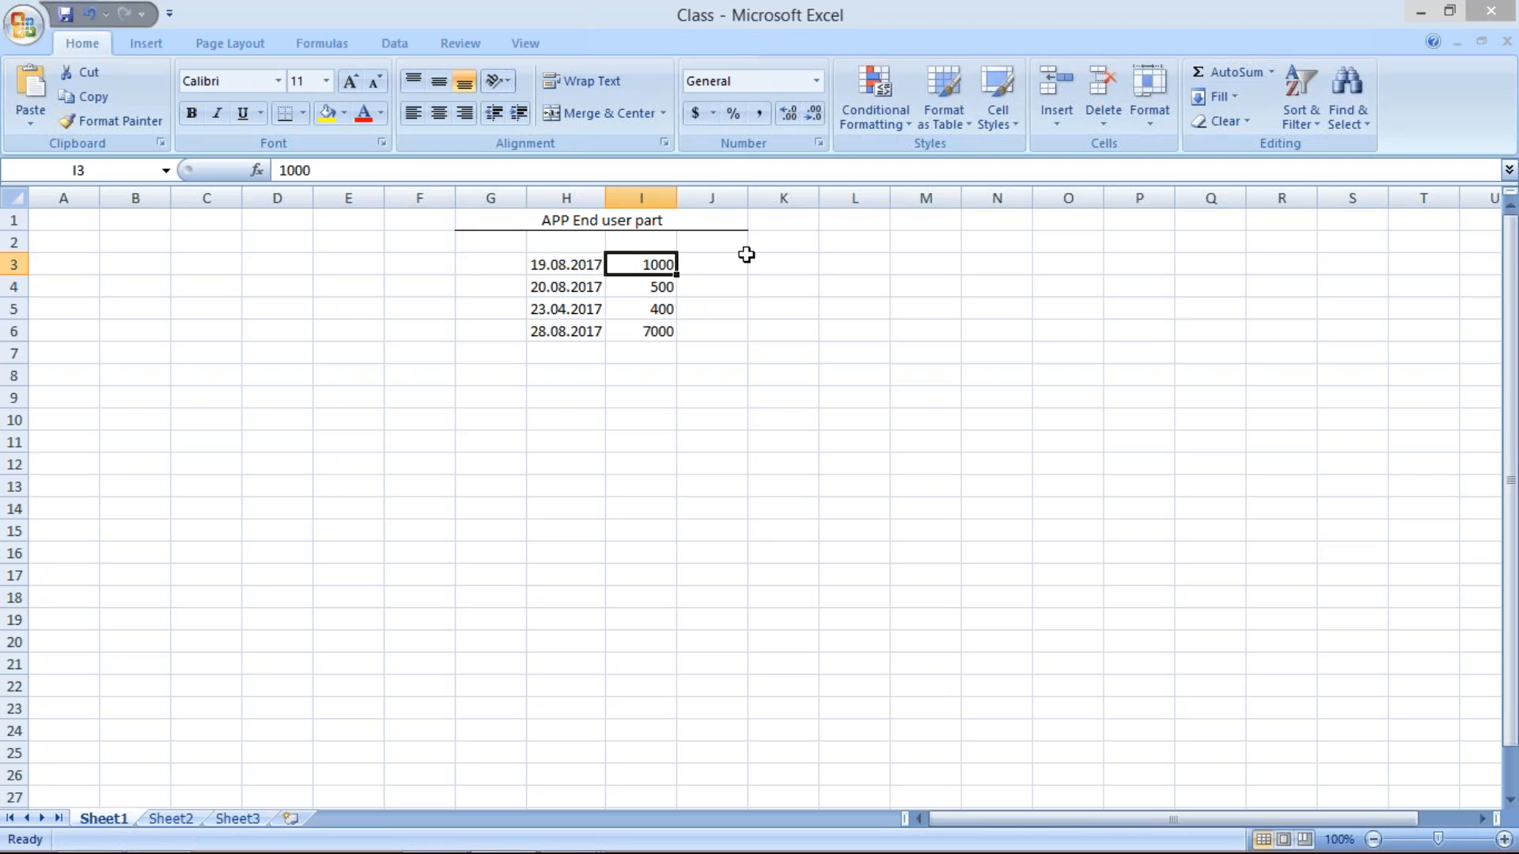
{"action": "left_click", "coordinate": [717, 261]}
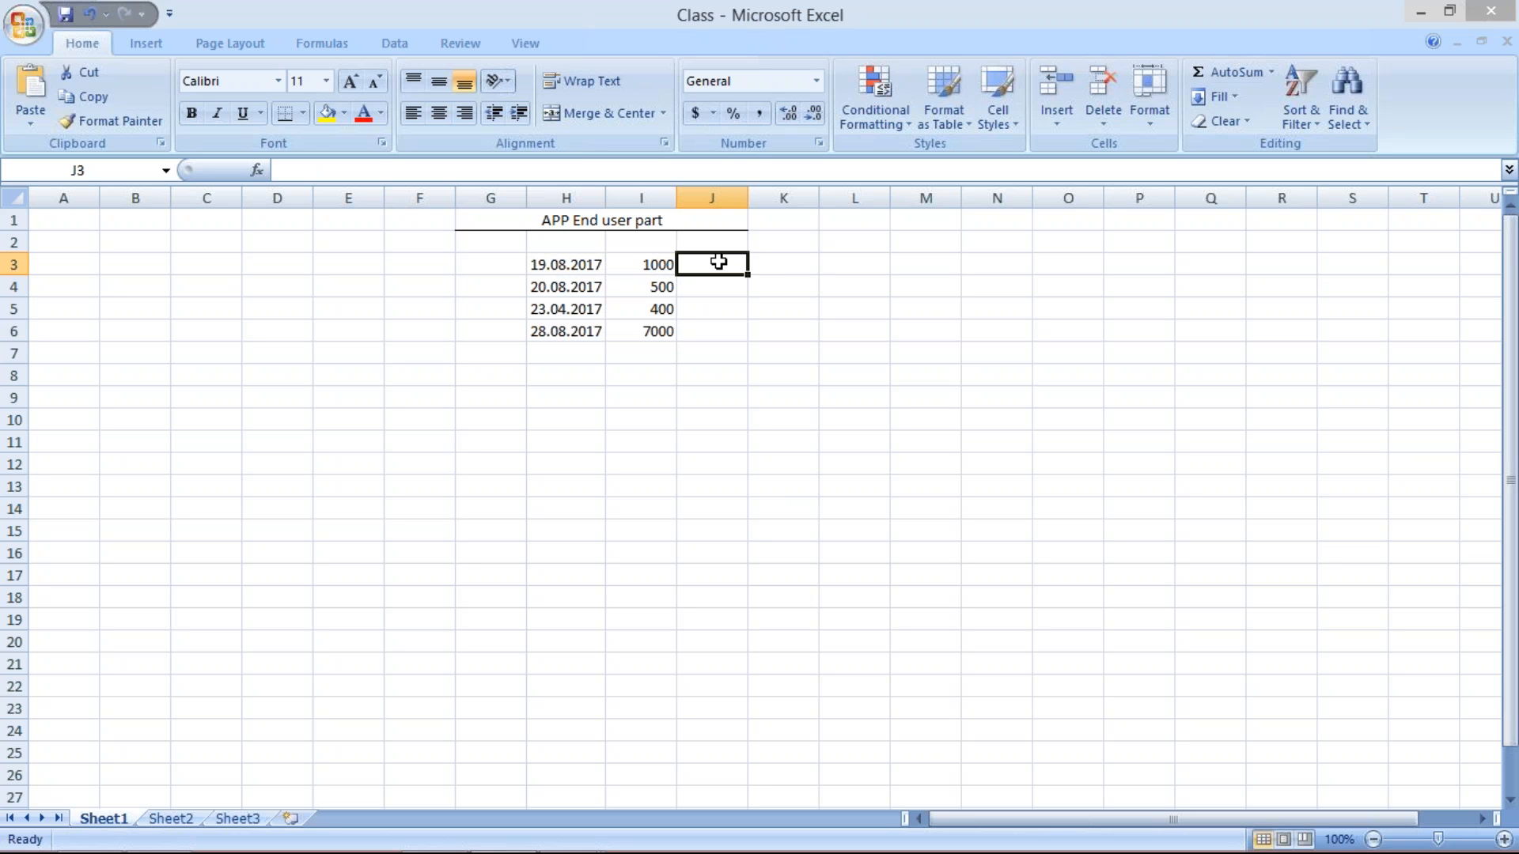
{"action": "type", "text": "OD"}
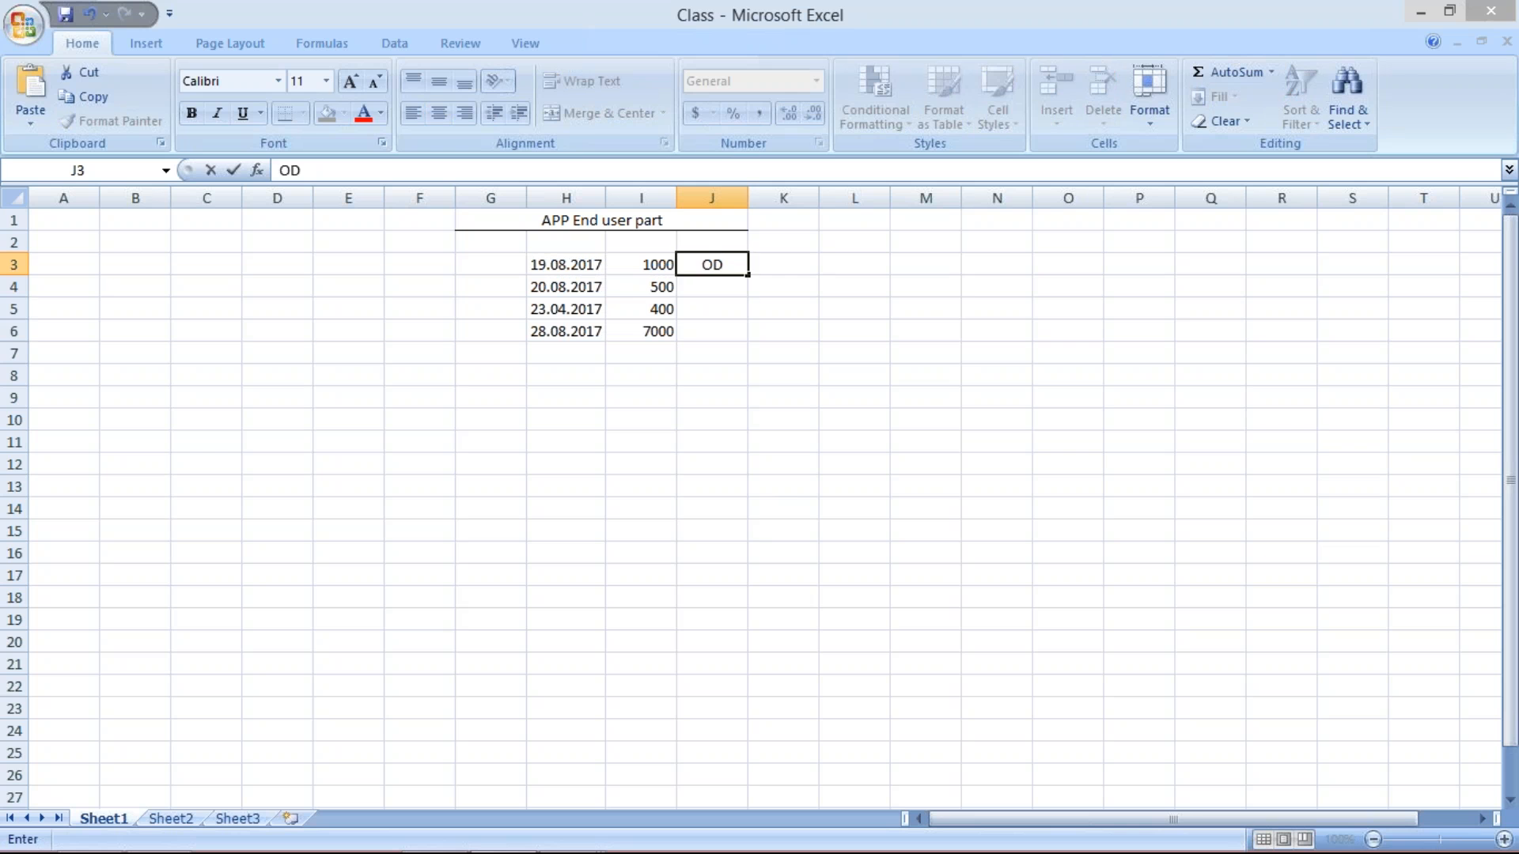
{"action": "key", "text": "Return"}
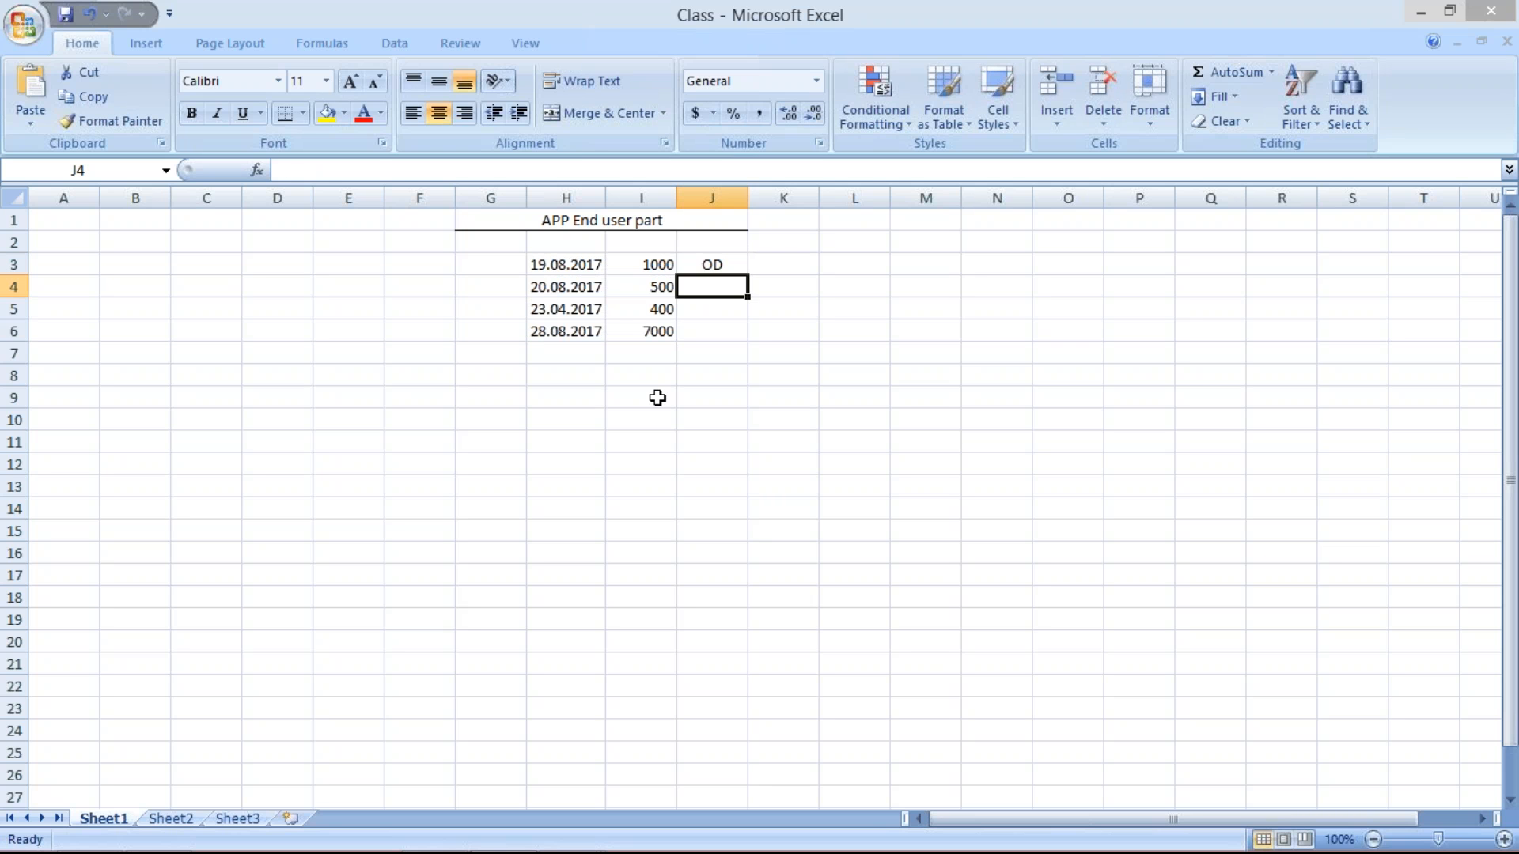
{"action": "type", "text": "OD"}
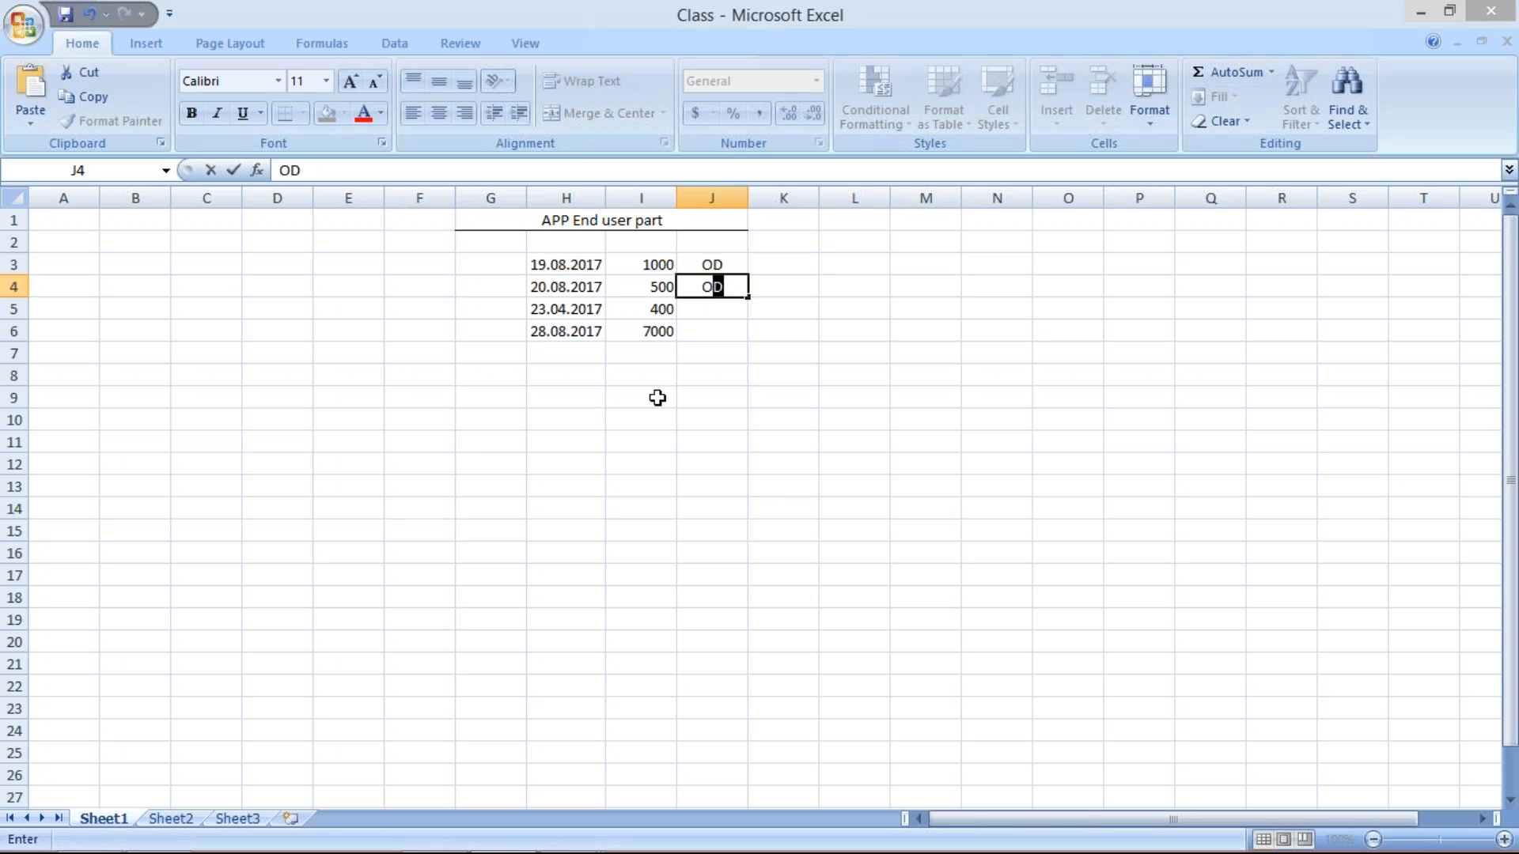
{"action": "key", "text": "Return"}
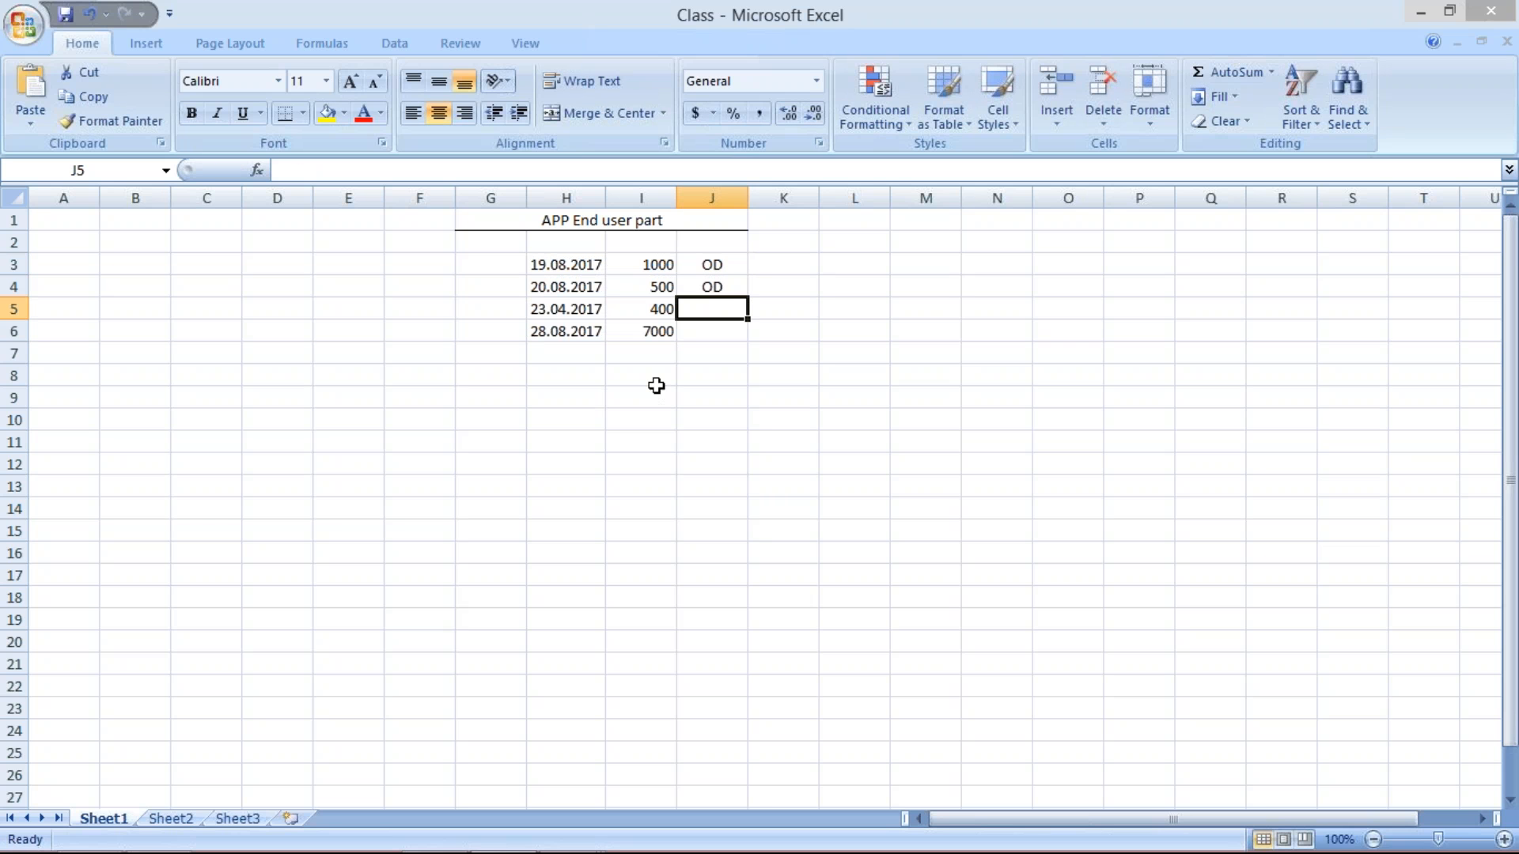
- Enter ND in J5 and J6 beside the 400 and 7000 amounts
{"action": "left_click", "coordinate": [637, 310]}
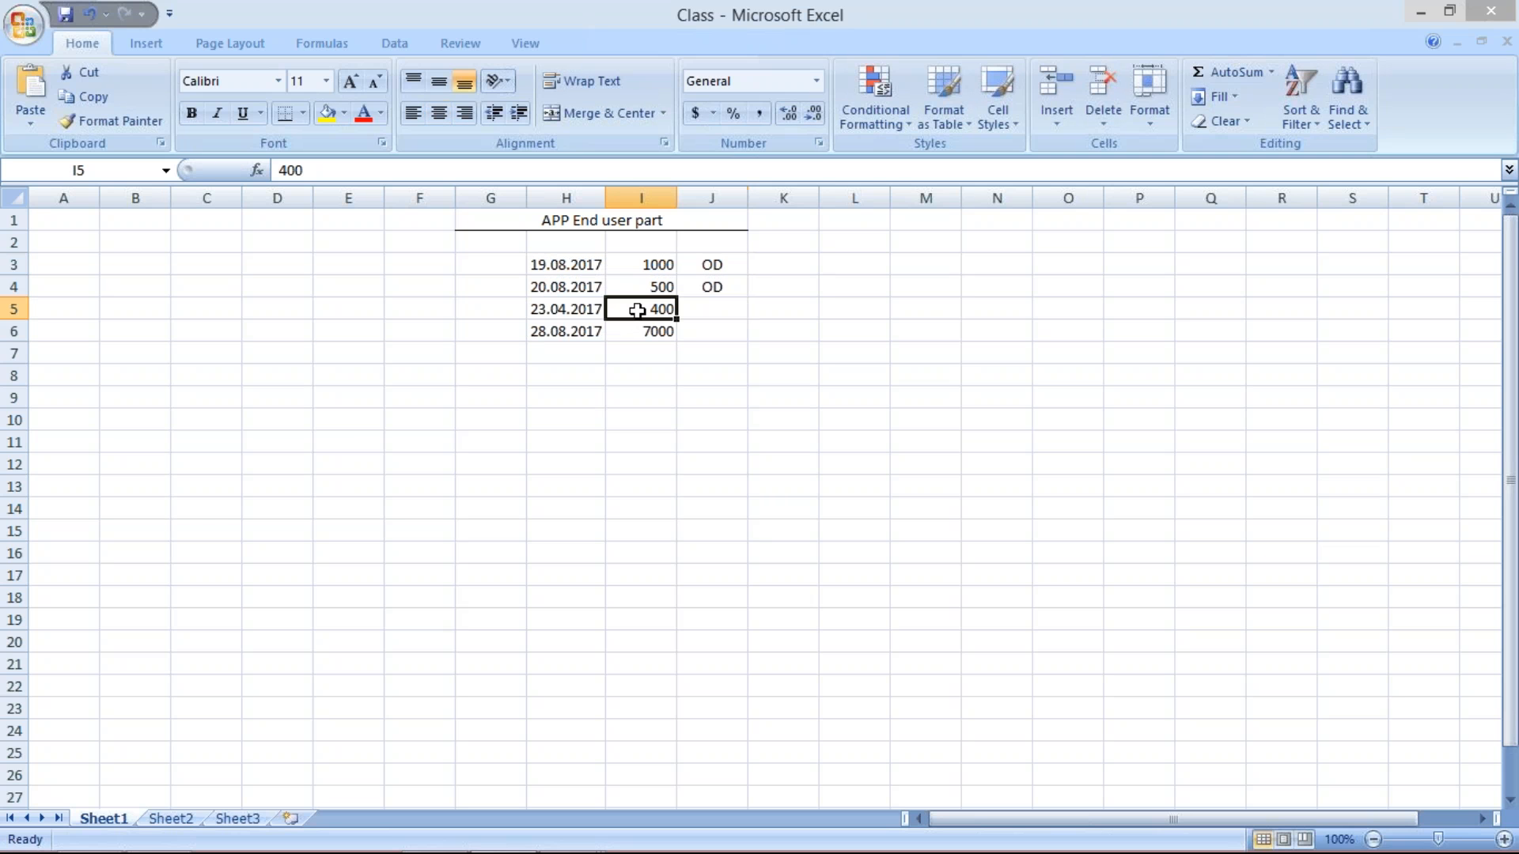
{"action": "left_click", "coordinate": [541, 314]}
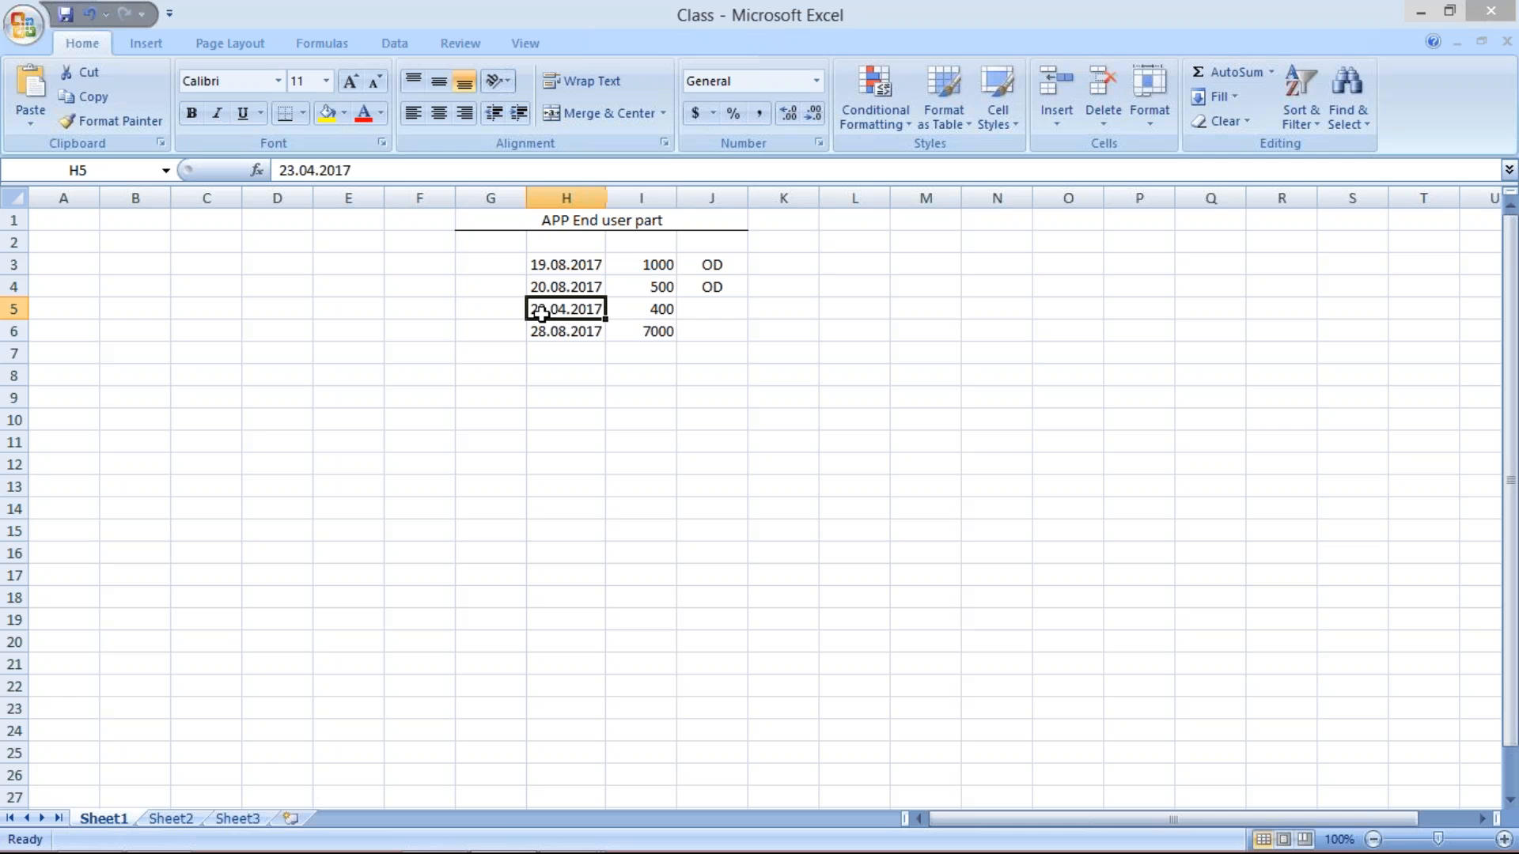
{"action": "mouse_move", "coordinate": [894, 852]}
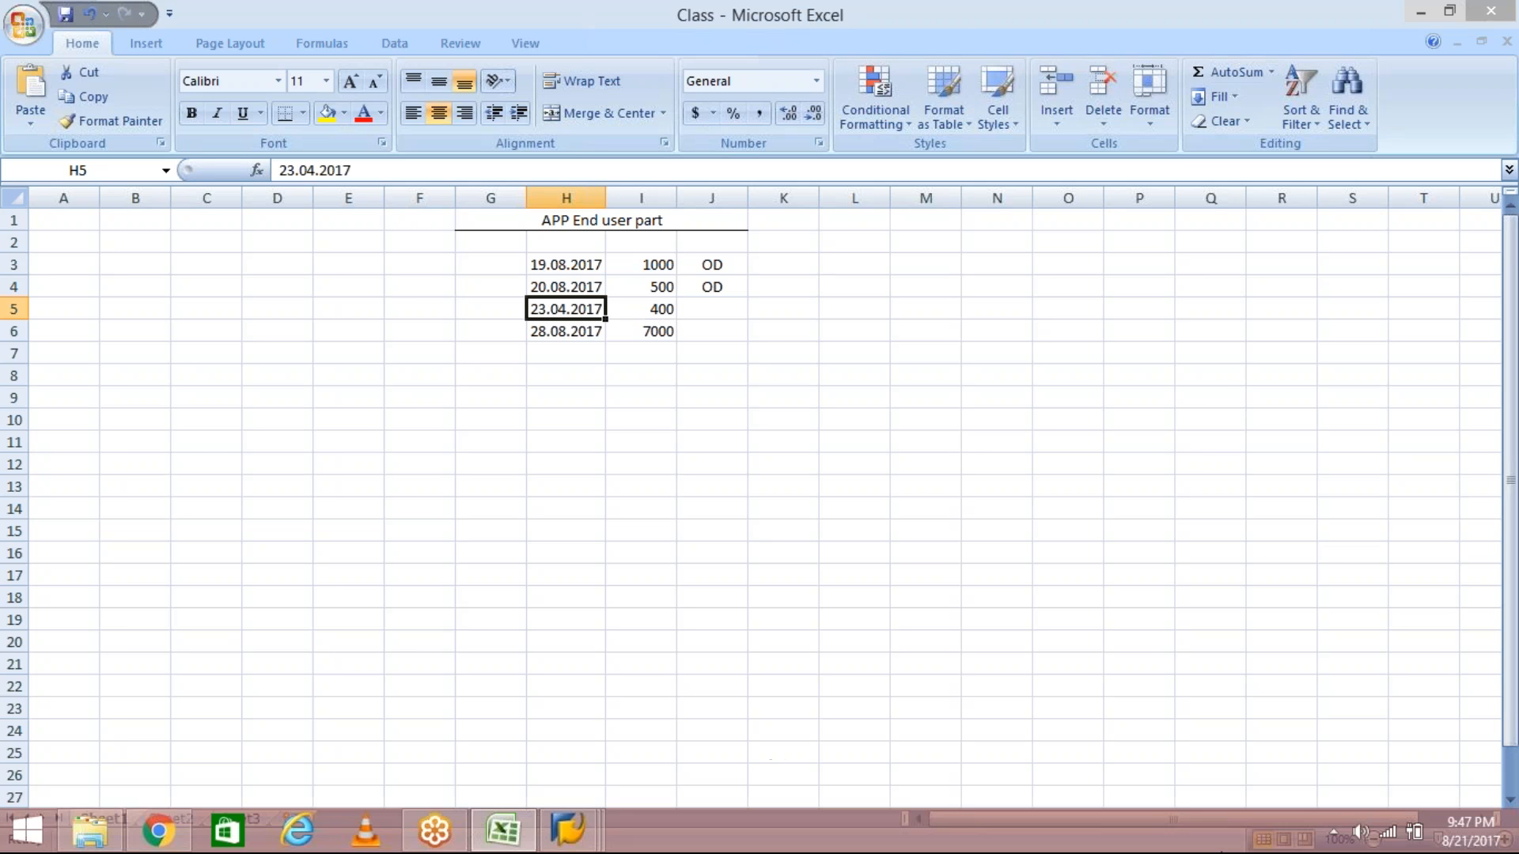
{"action": "left_click", "coordinate": [715, 304]}
{"action": "type", "text": "ND"}
{"action": "key", "text": "Return"}
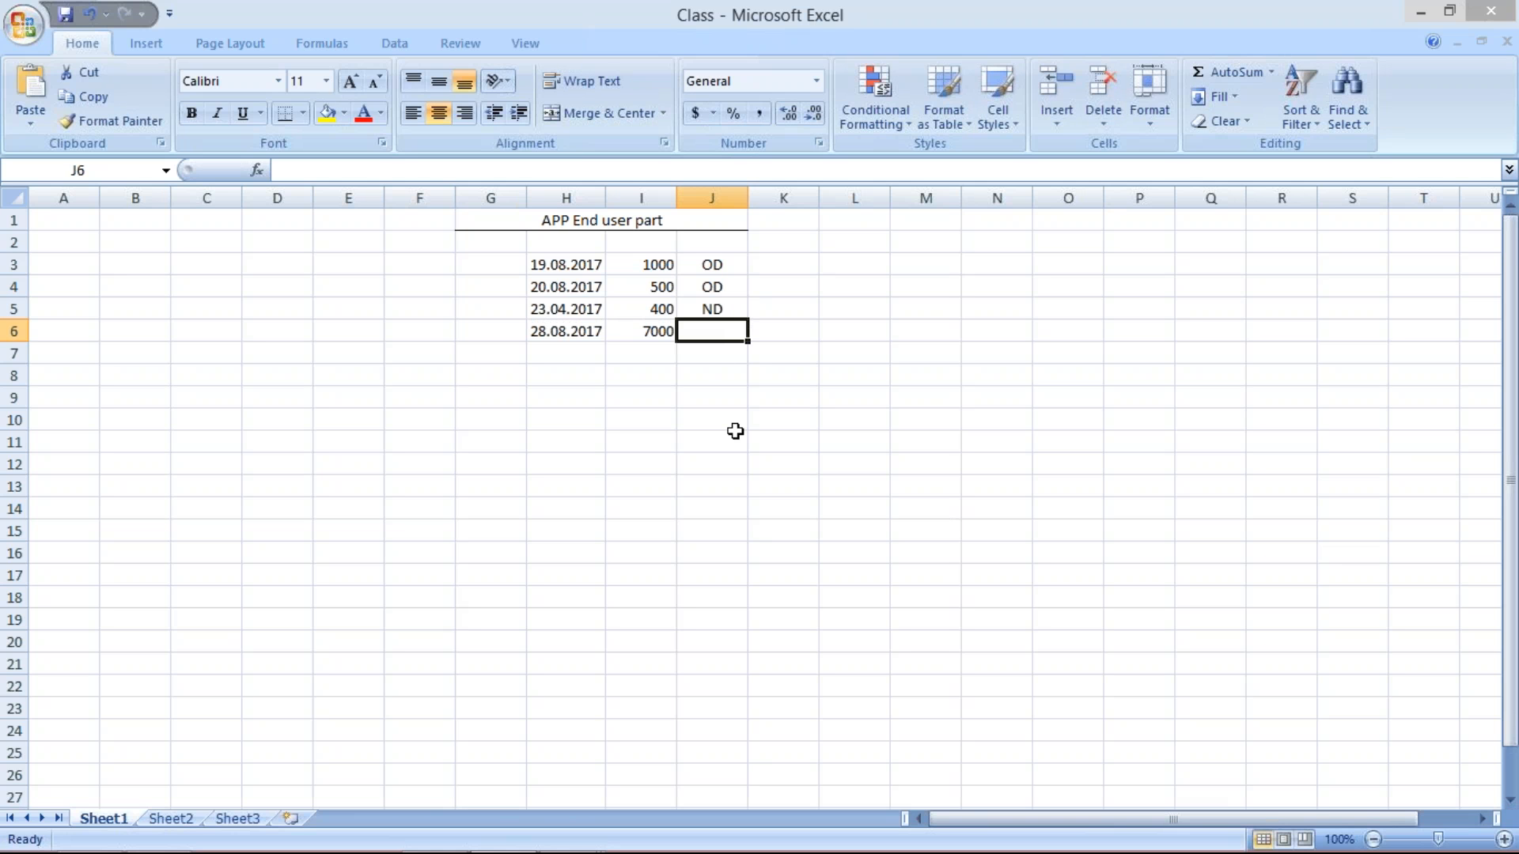
{"action": "type", "text": "ND"}
{"action": "key", "text": "Return"}
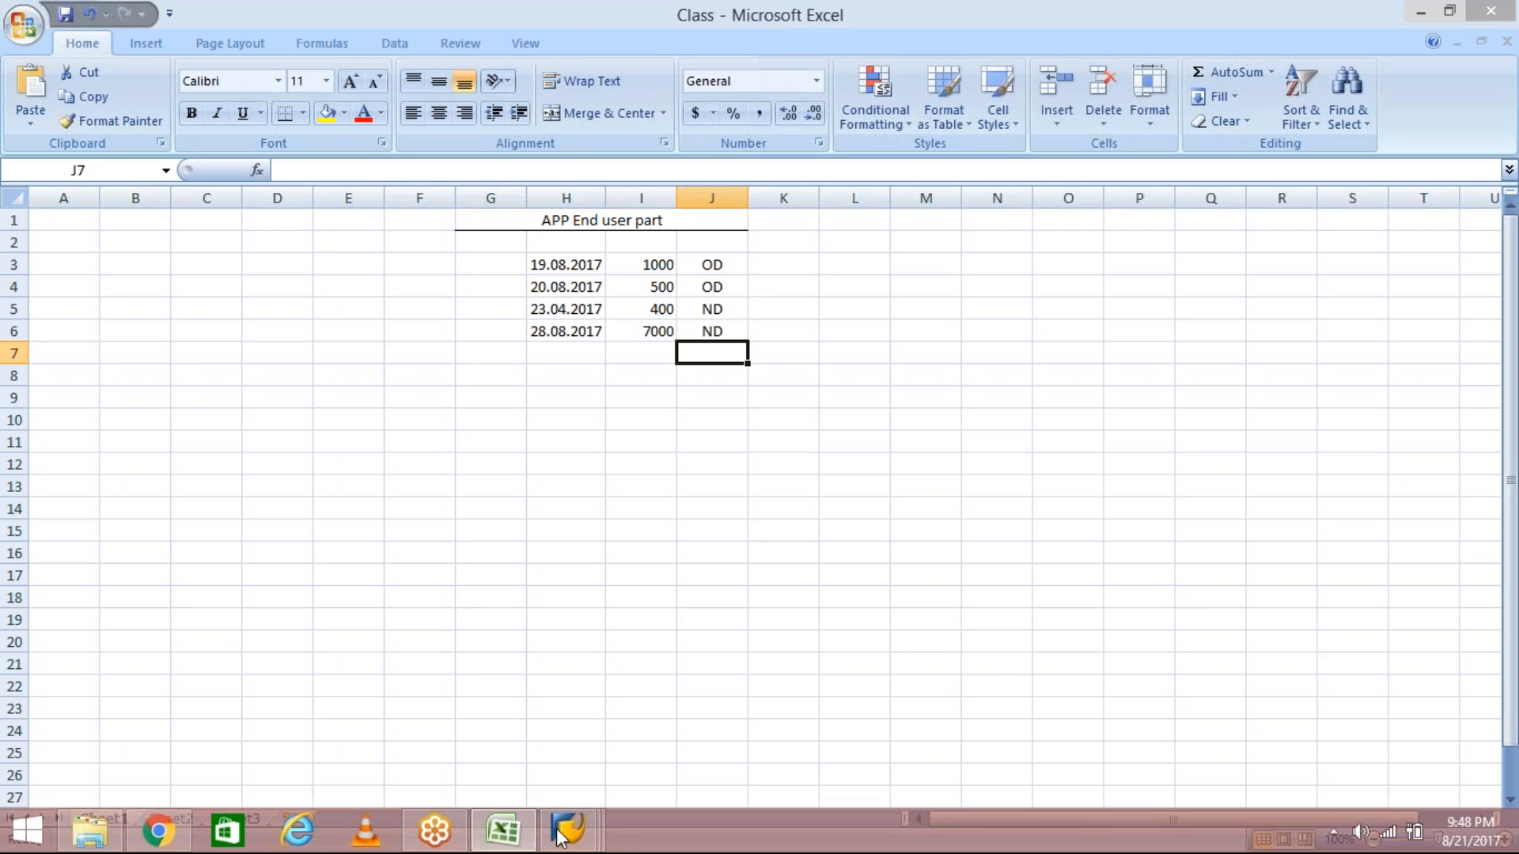
- Switch to SAP's automatic payment parameters and examine the next payment date for TM04 and the posting date
{"action": "left_click", "coordinate": [559, 830]}
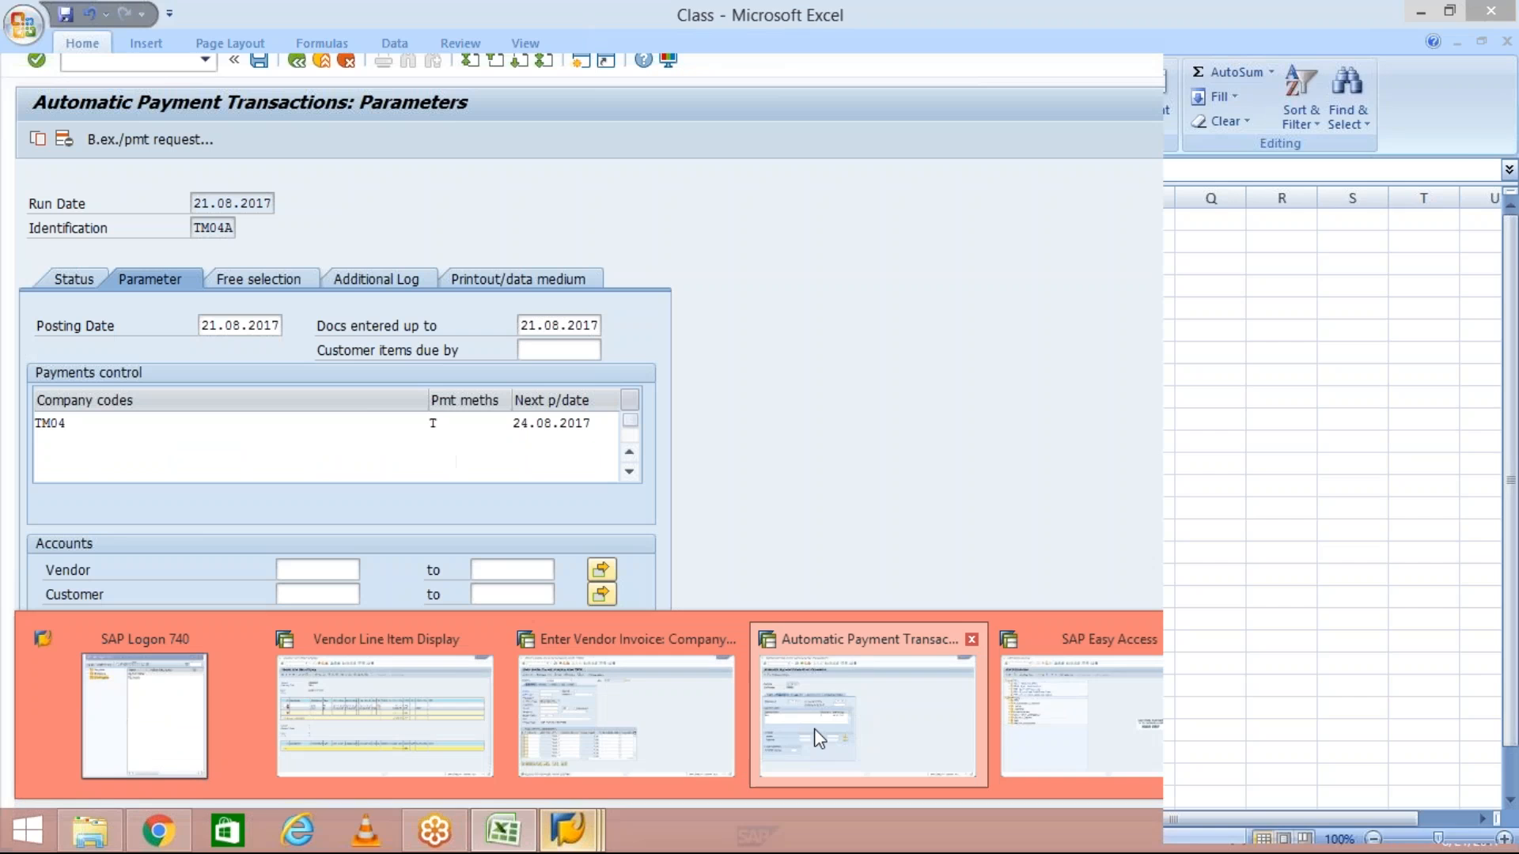
{"action": "left_click", "coordinate": [815, 729]}
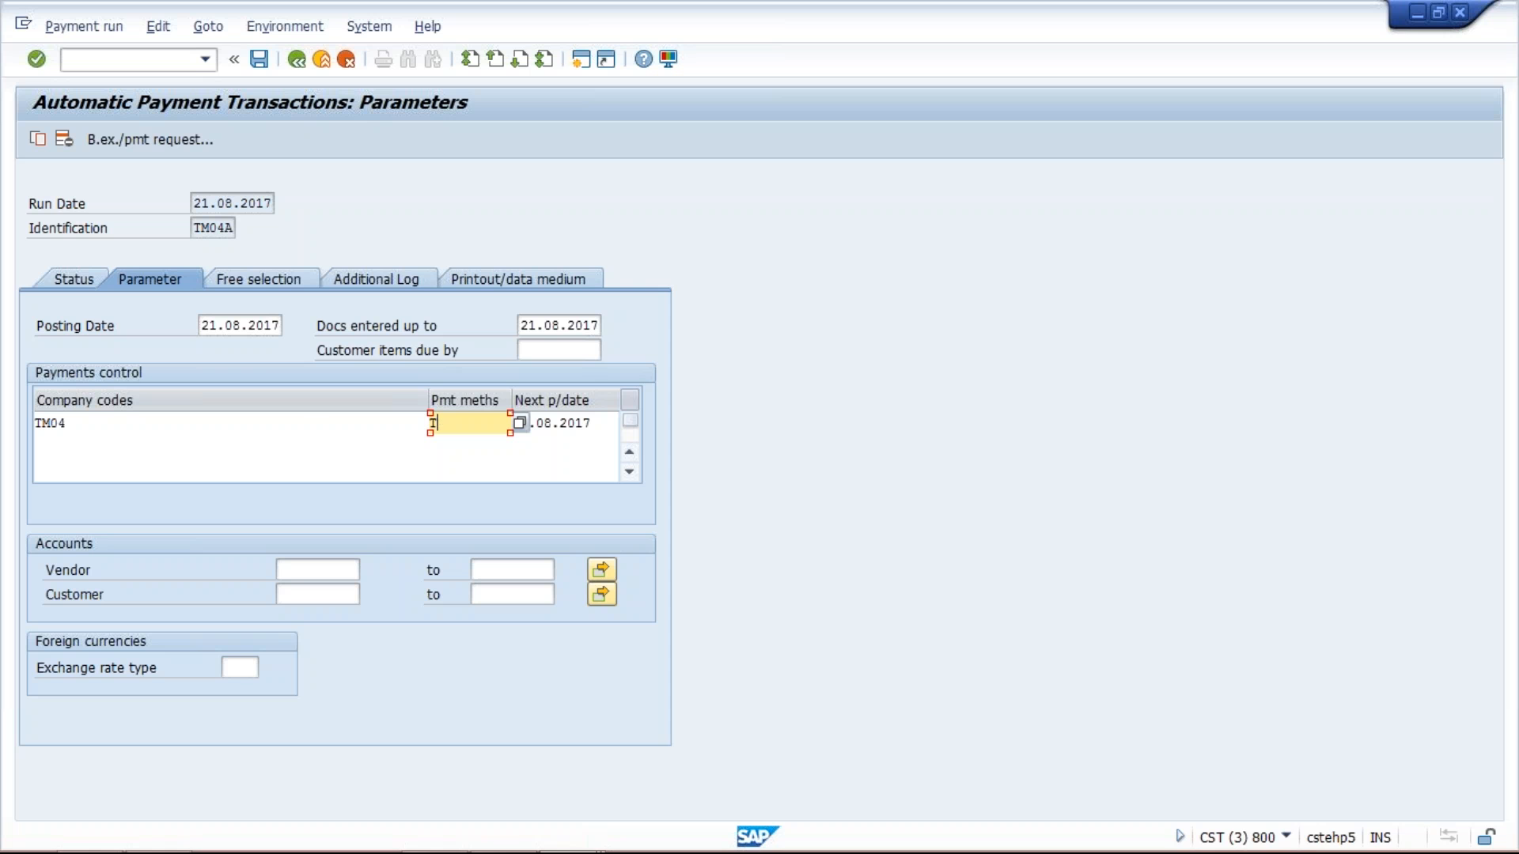
{"action": "left_click", "coordinate": [598, 419]}
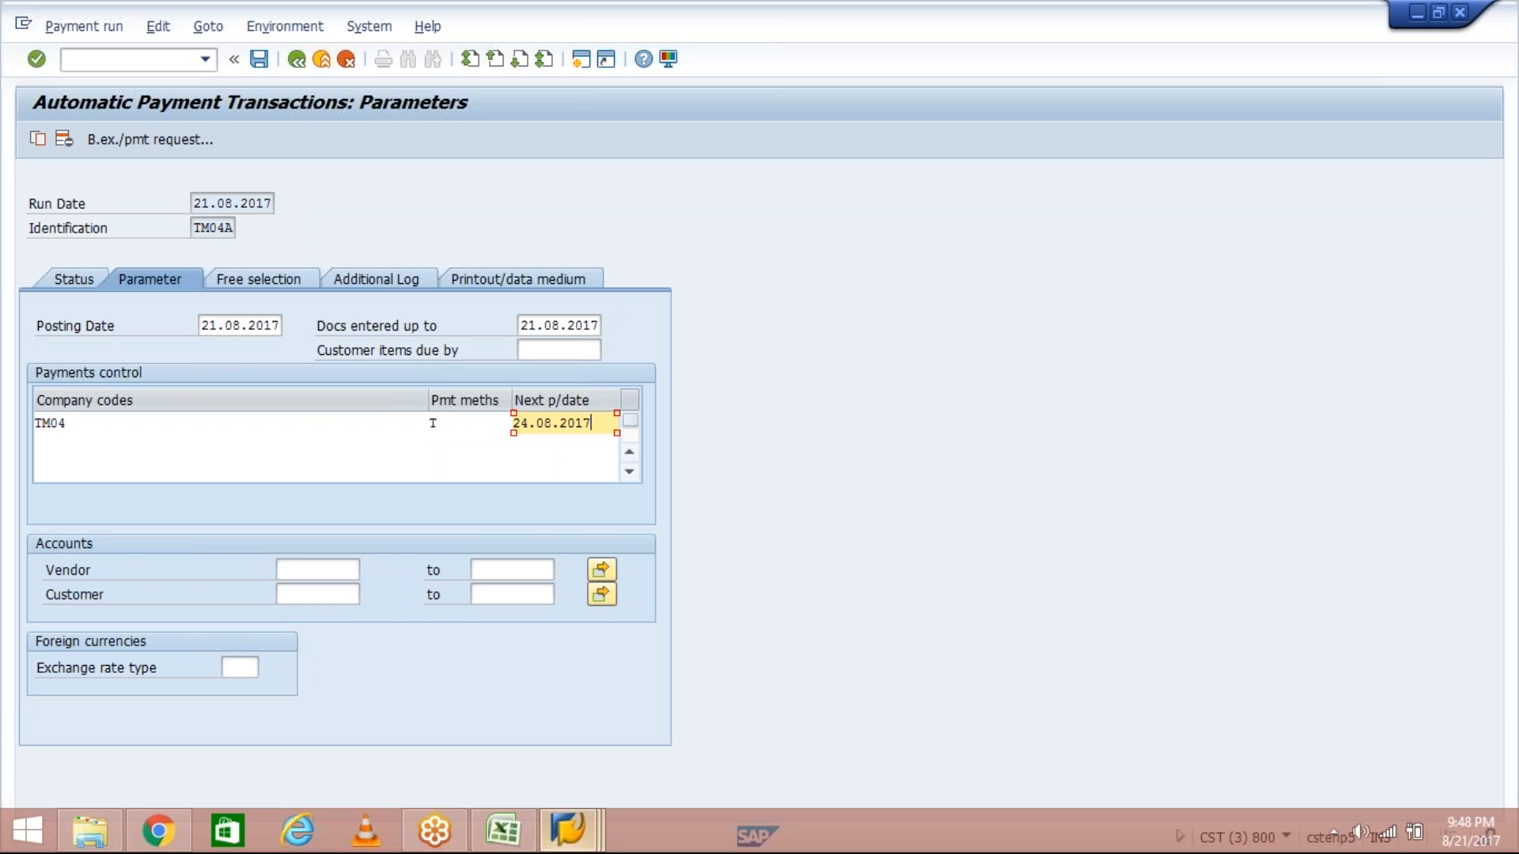
{"action": "left_click", "coordinate": [210, 325]}
{"action": "double_click", "coordinate": [209, 326]}
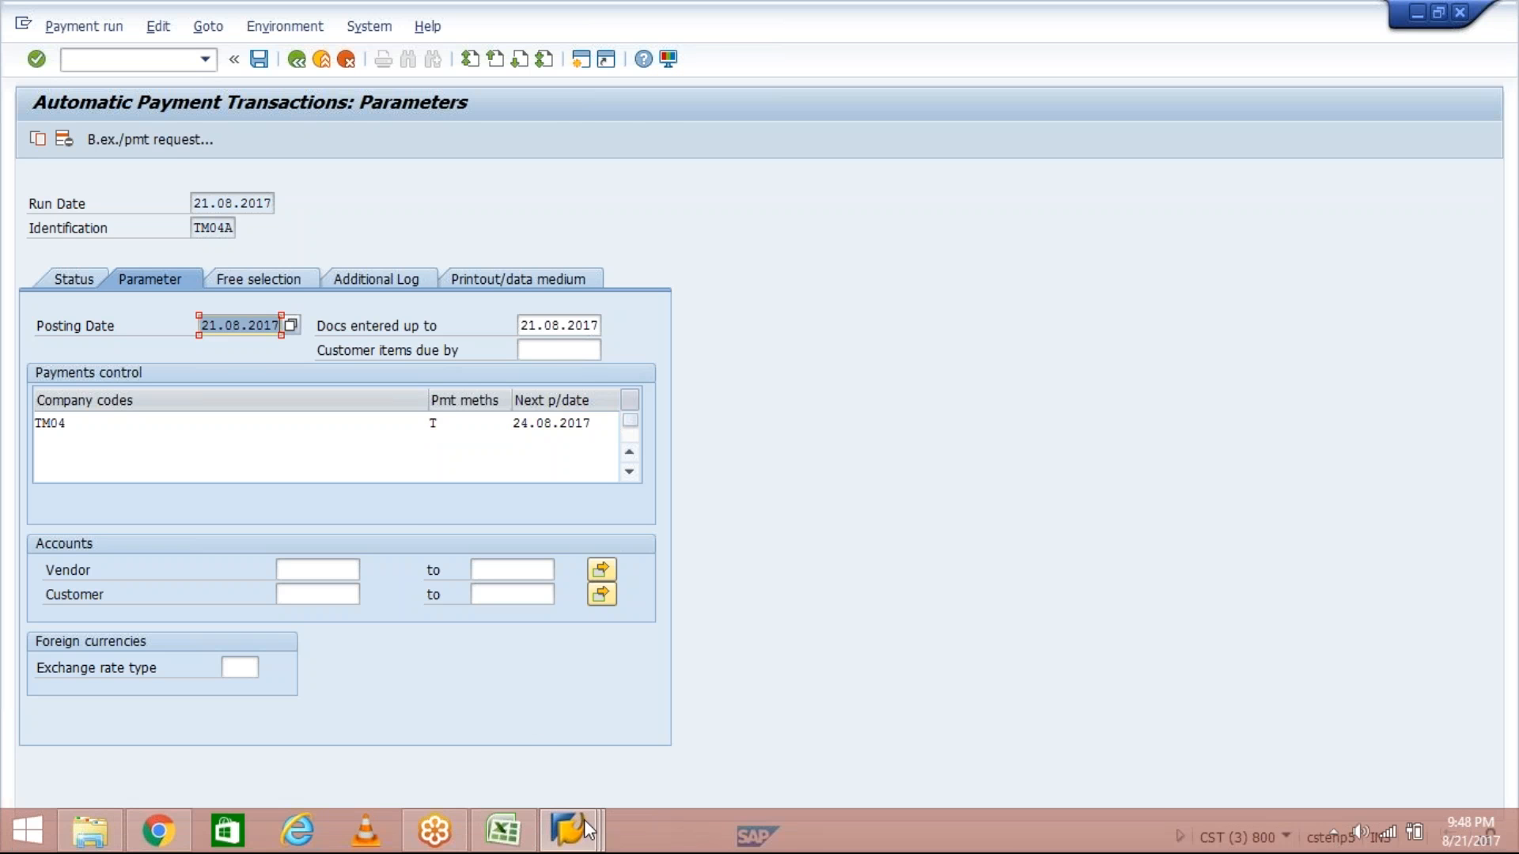
- Examine the OD cells J3:J4 and rows 4 and 5 in Excel, and return to TM04's next payment date in SAP
{"action": "left_click", "coordinate": [502, 830]}
{"action": "left_click_drag", "start_coordinate": [697, 260], "coordinate": [719, 282]}
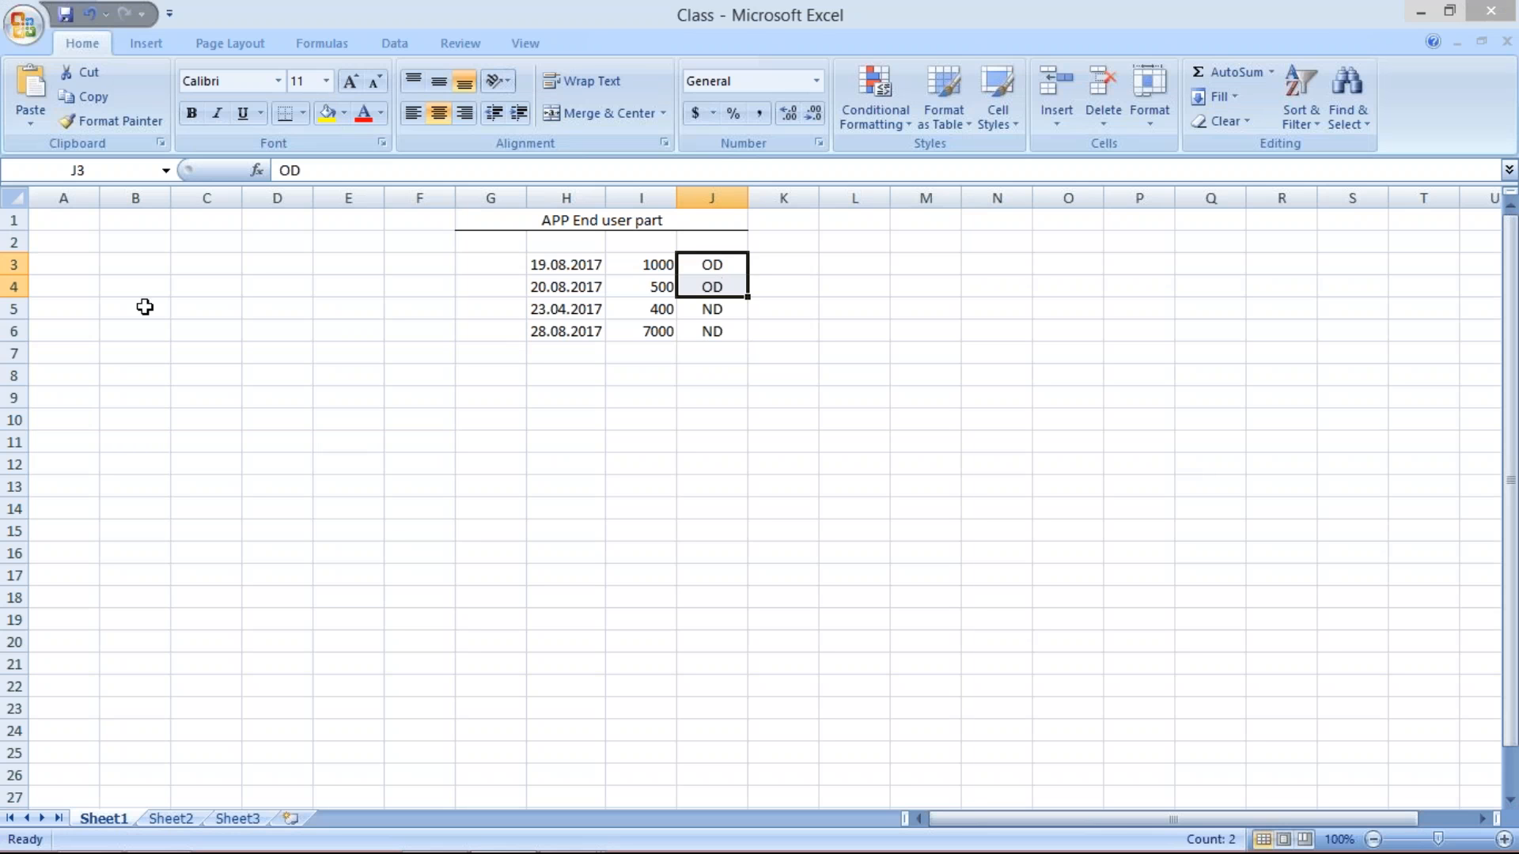
{"action": "left_click", "coordinate": [16, 287]}
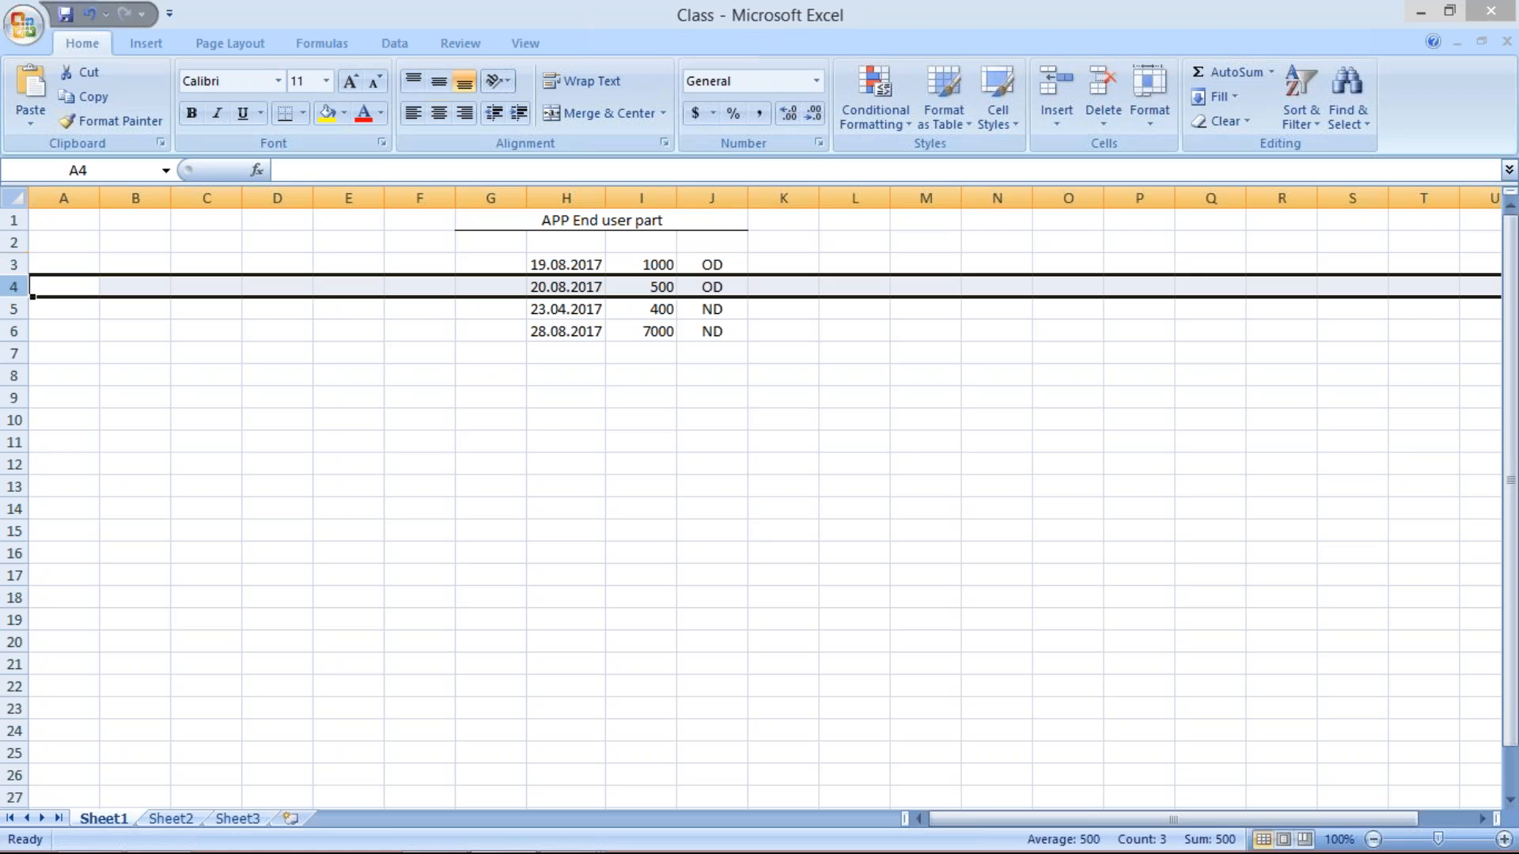
{"action": "left_click", "coordinate": [16, 309]}
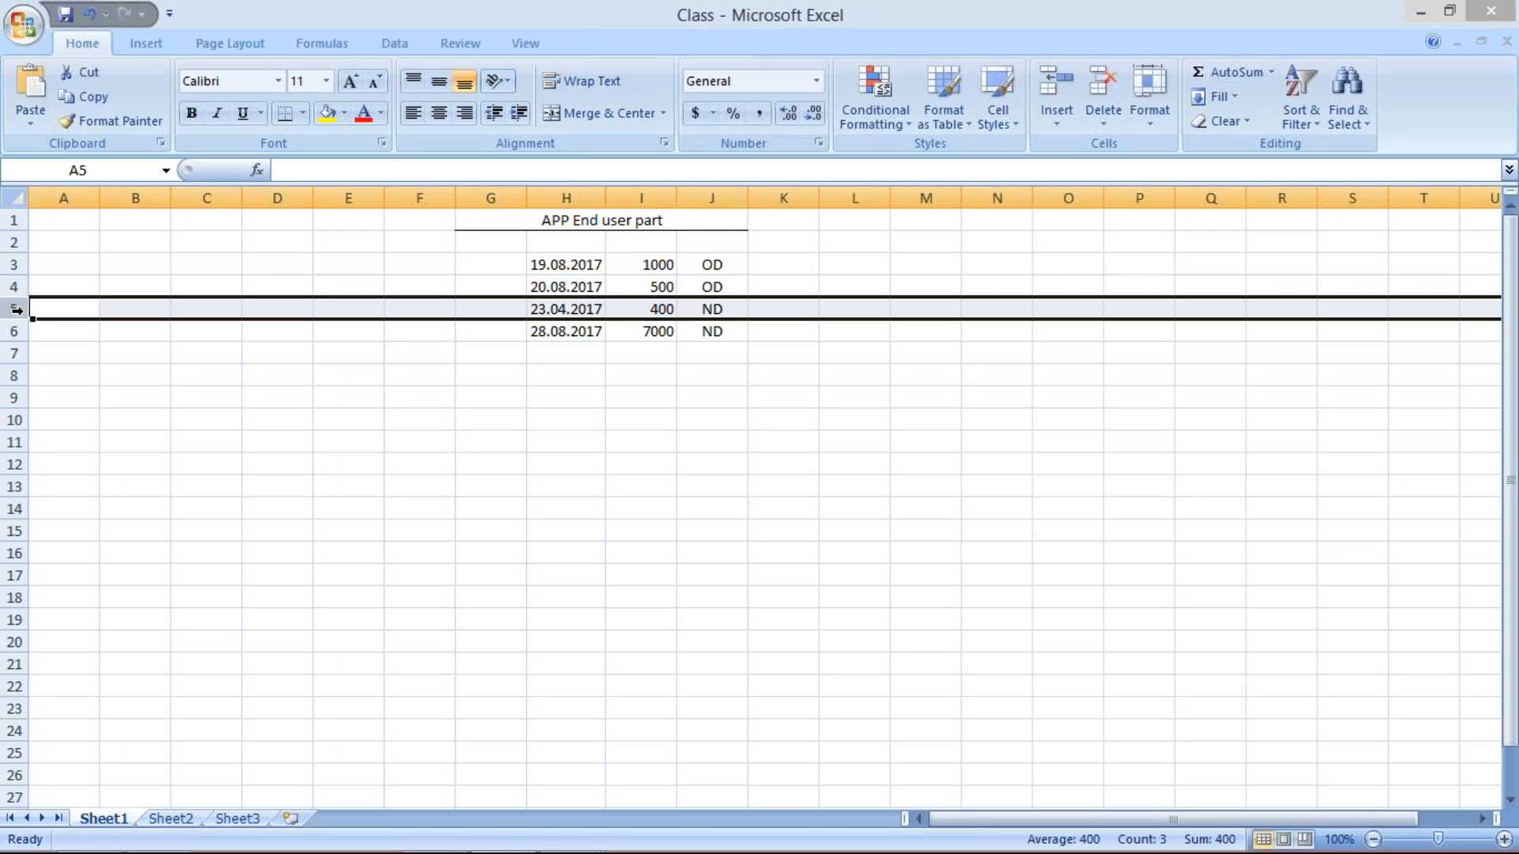
{"action": "mouse_move", "coordinate": [292, 848]}
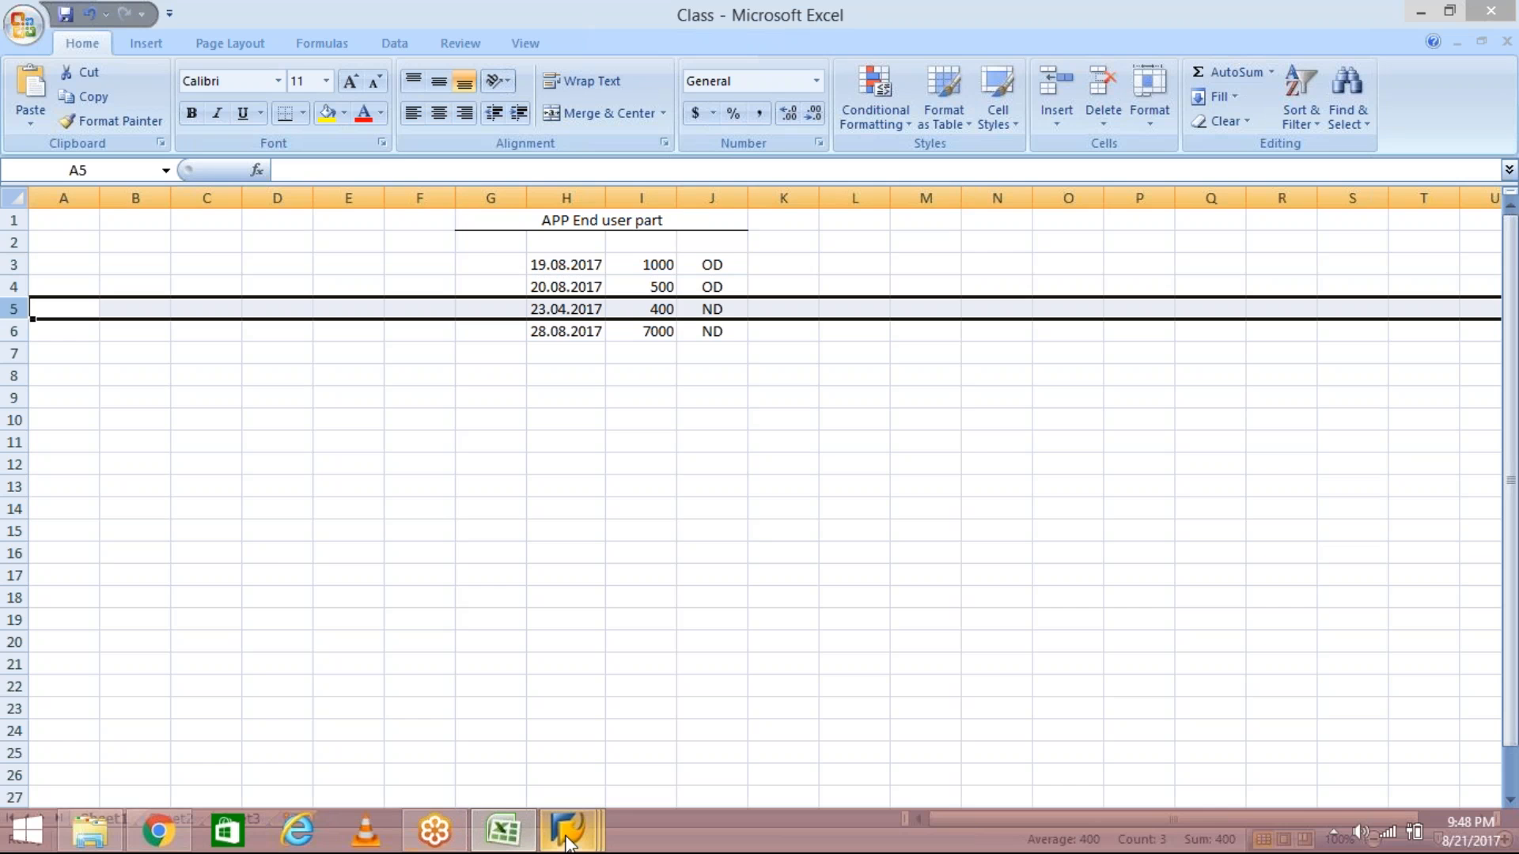
{"action": "mouse_move", "coordinate": [567, 830]}
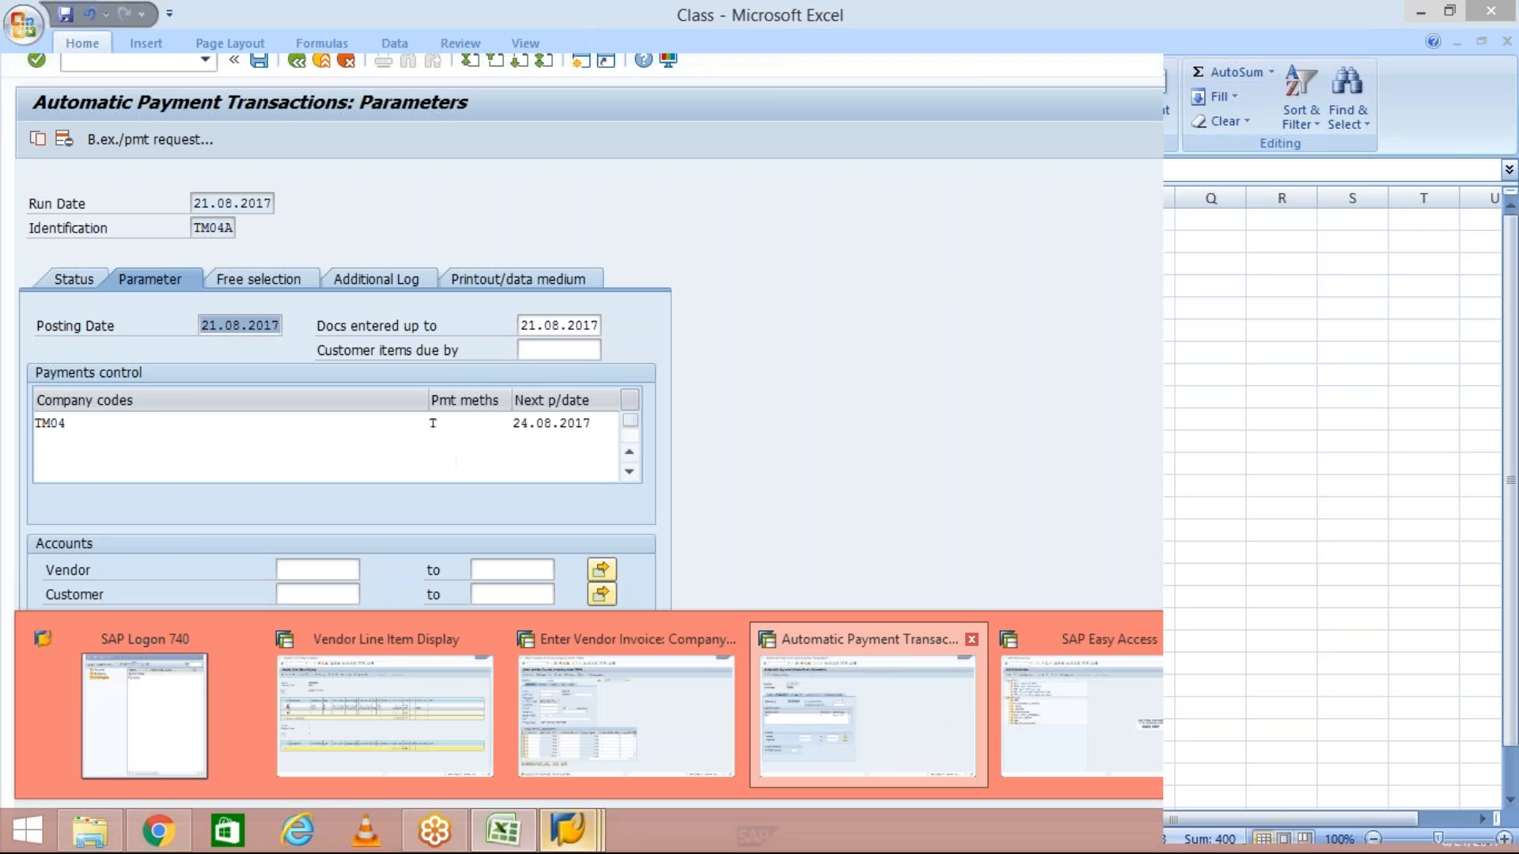
{"action": "left_click", "coordinate": [867, 705]}
{"action": "left_click", "coordinate": [590, 423]}
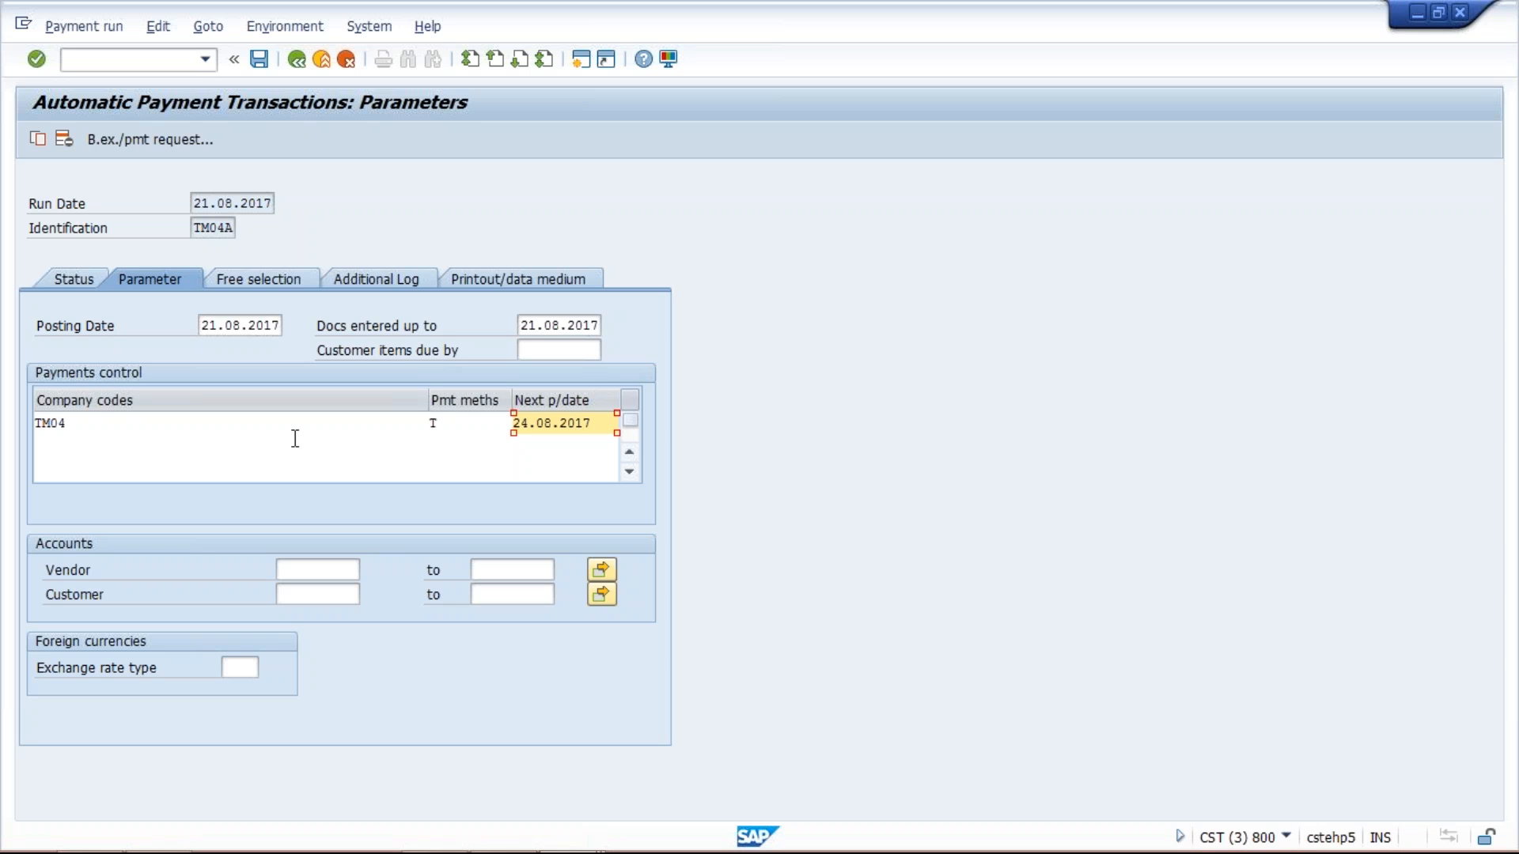
- Check the date in cell H5 of the Class workbook, and go back to the next payment date field in SAP's payment parameters
{"action": "mouse_move", "coordinate": [699, 826]}
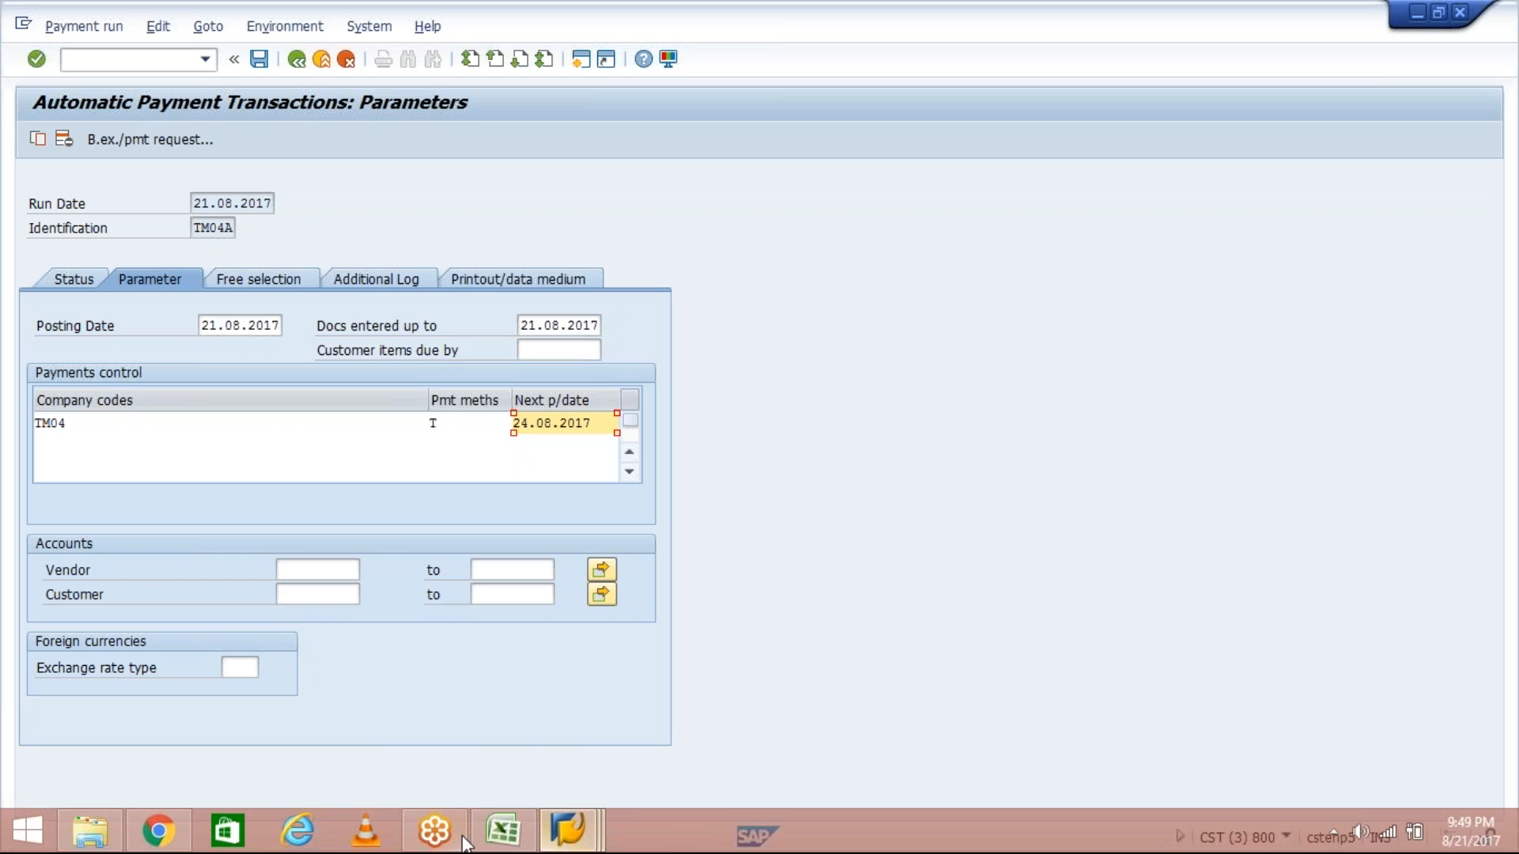
{"action": "left_click", "coordinate": [503, 830]}
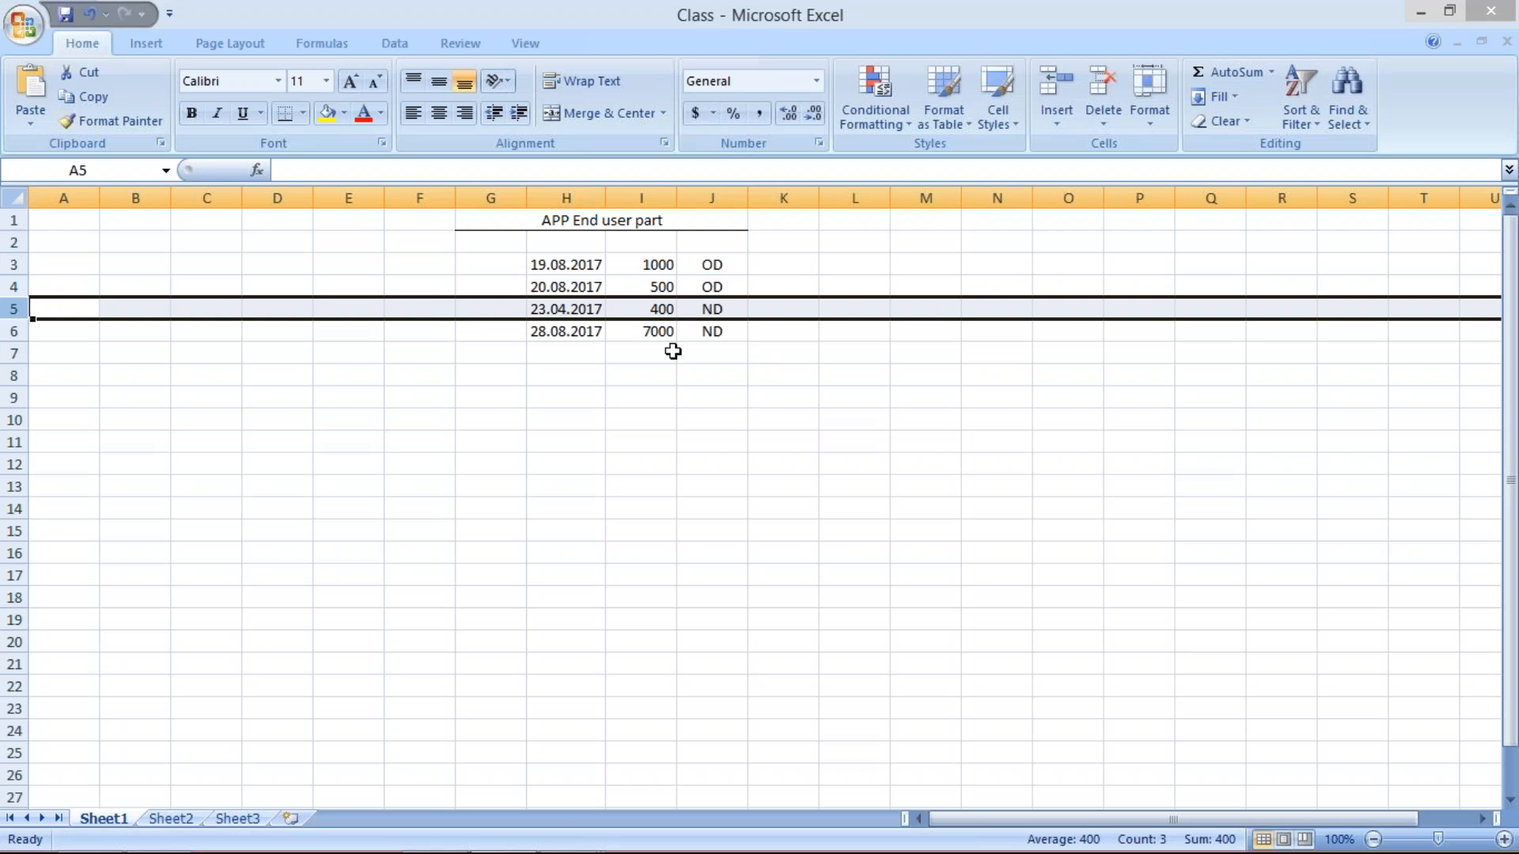
{"action": "left_click", "coordinate": [566, 308]}
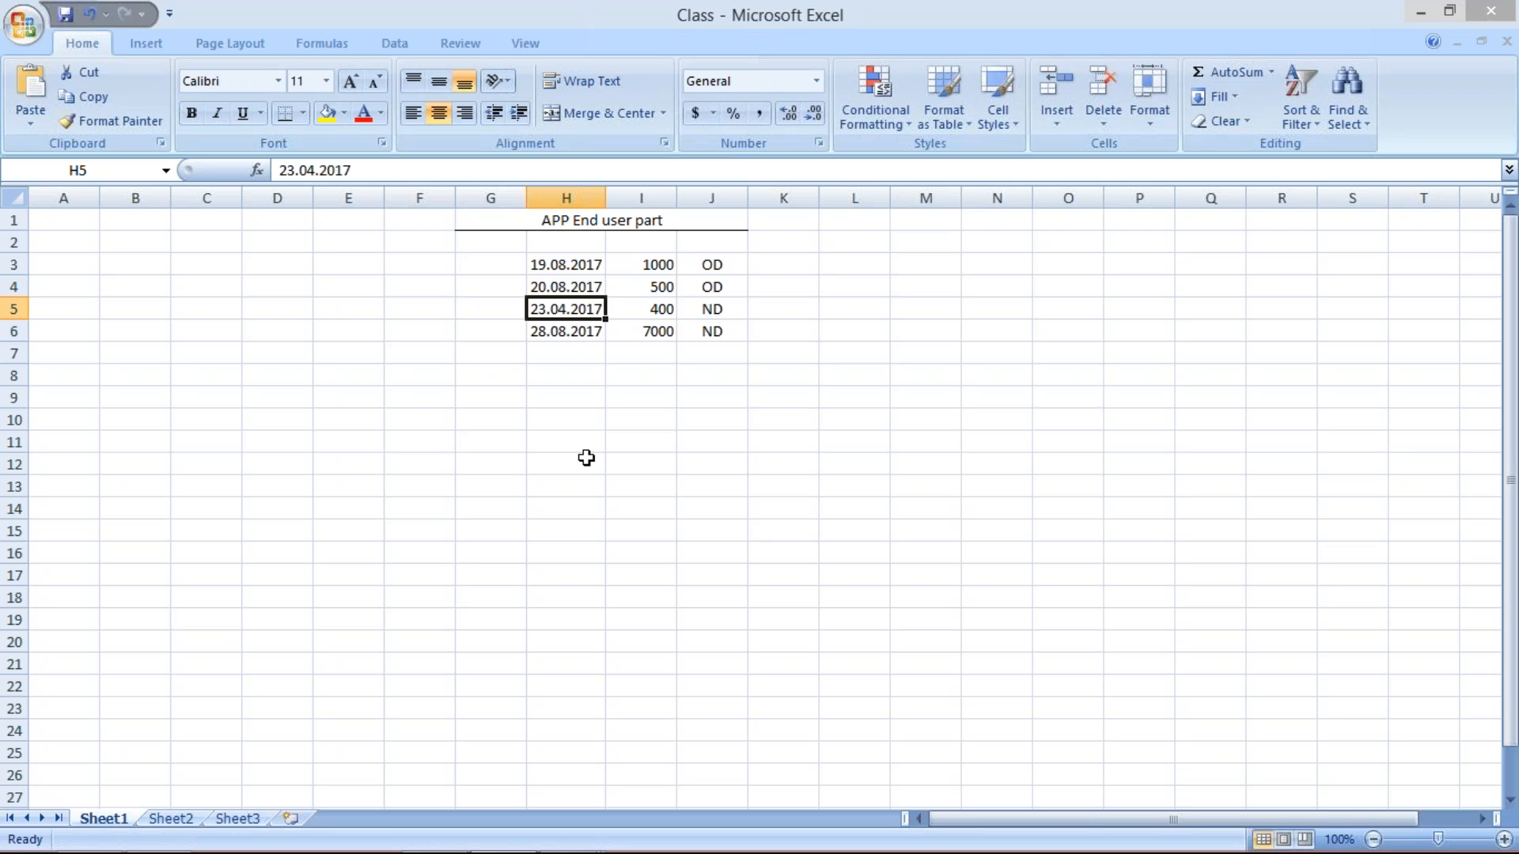
{"action": "mouse_move", "coordinate": [567, 850]}
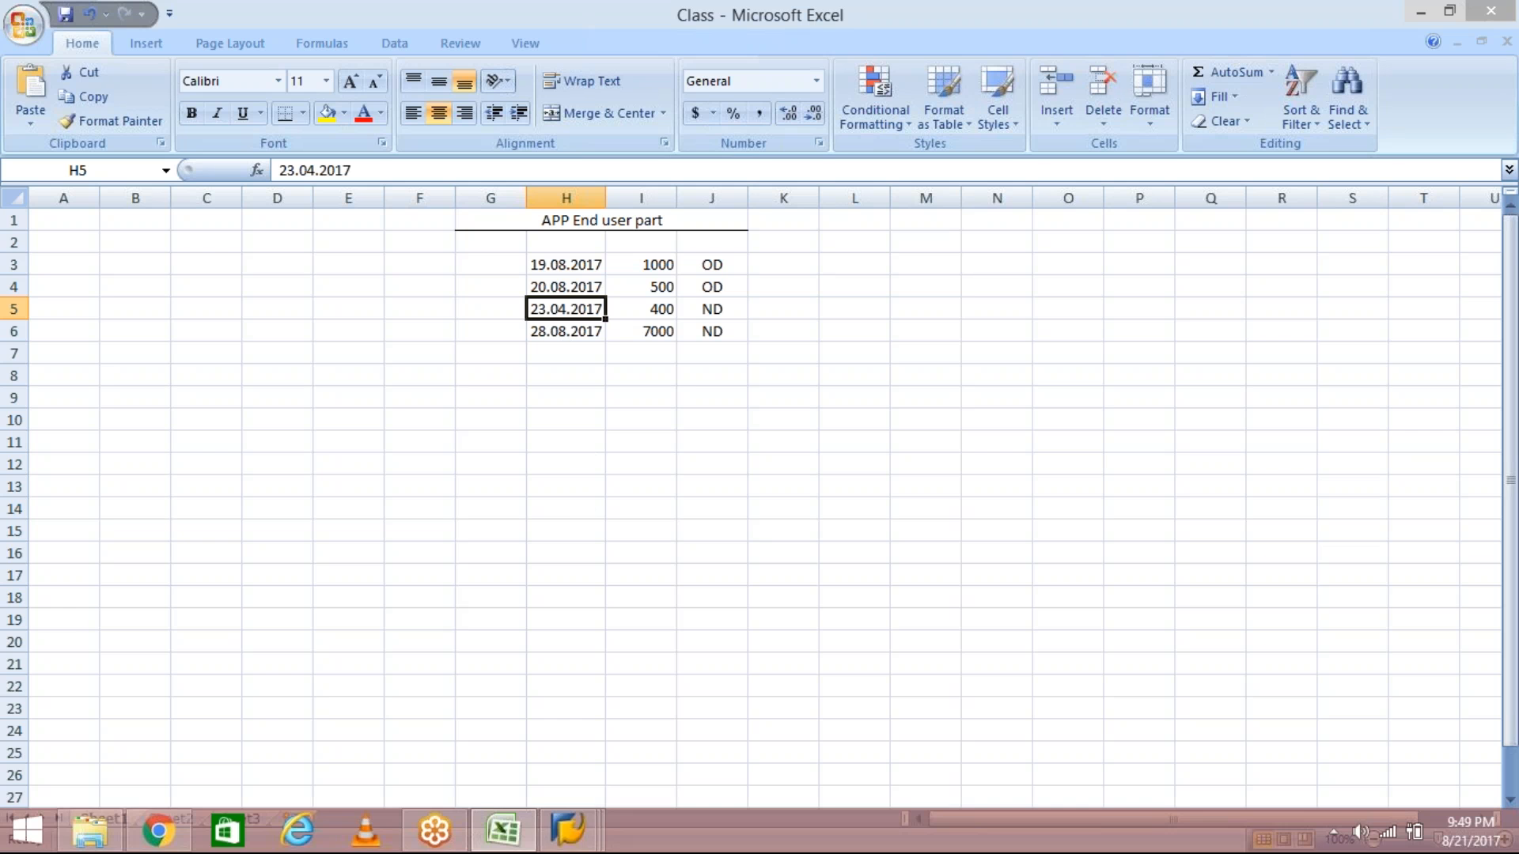
{"action": "left_click", "coordinate": [567, 847]}
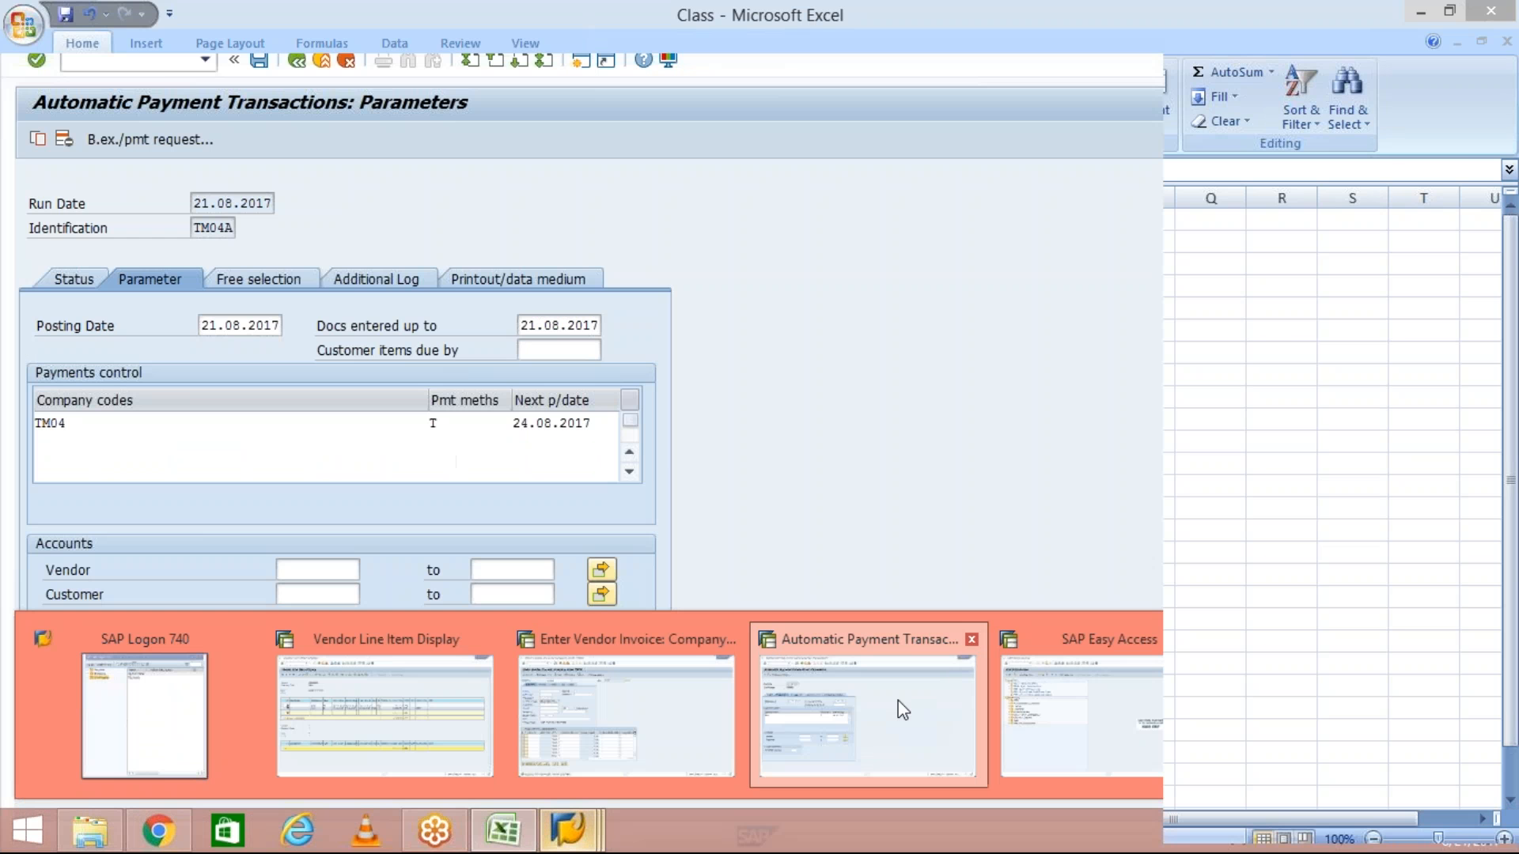
{"action": "left_click", "coordinate": [902, 710]}
{"action": "left_click", "coordinate": [599, 423]}
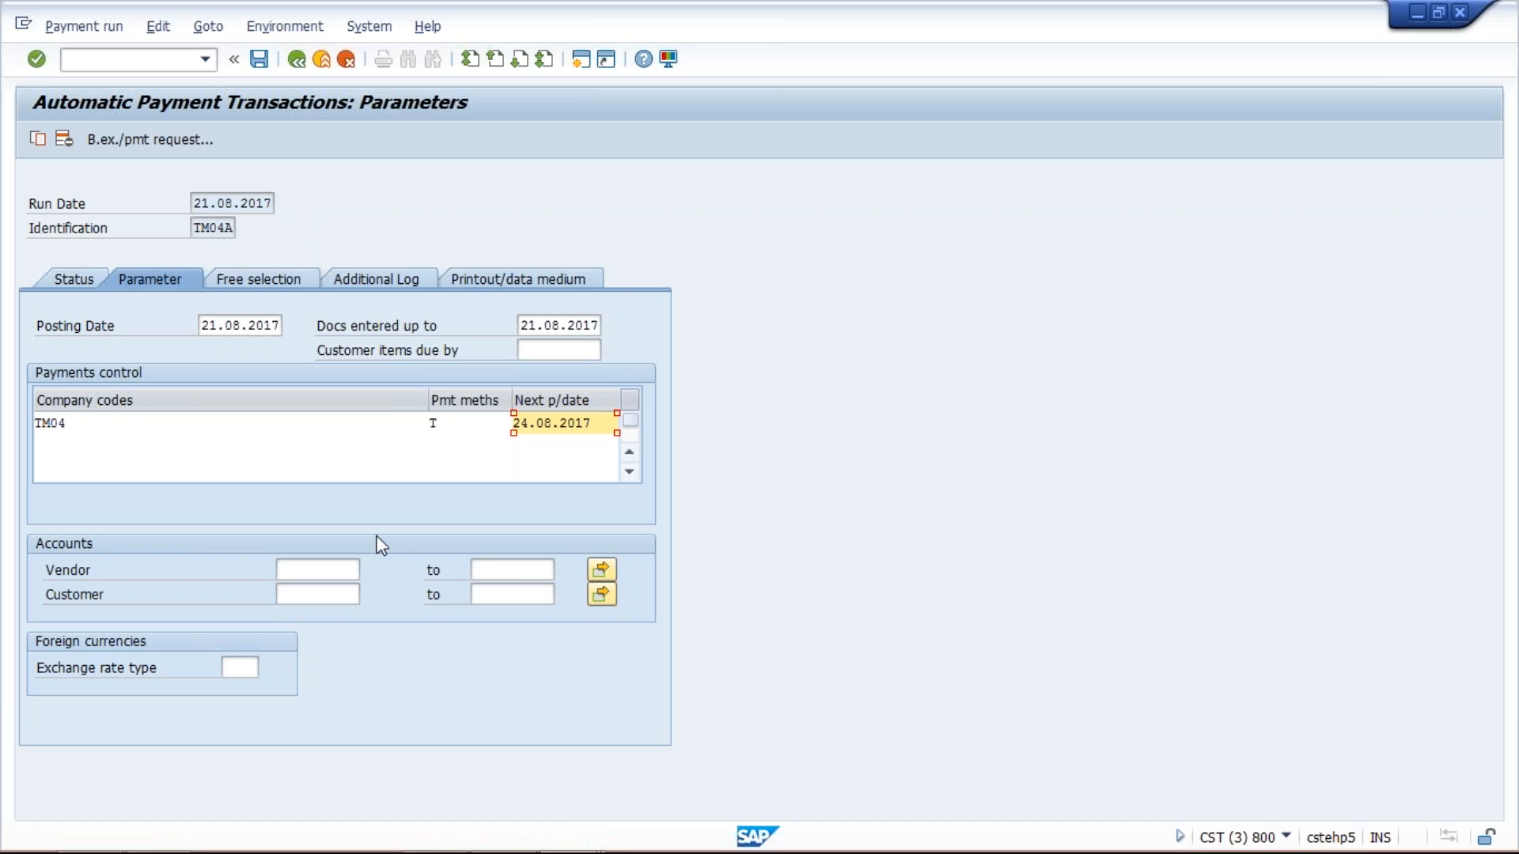
- Enter the vendor account number as the start of the vendor range and try to open the free selection settings
{"action": "left_click", "coordinate": [322, 570]}
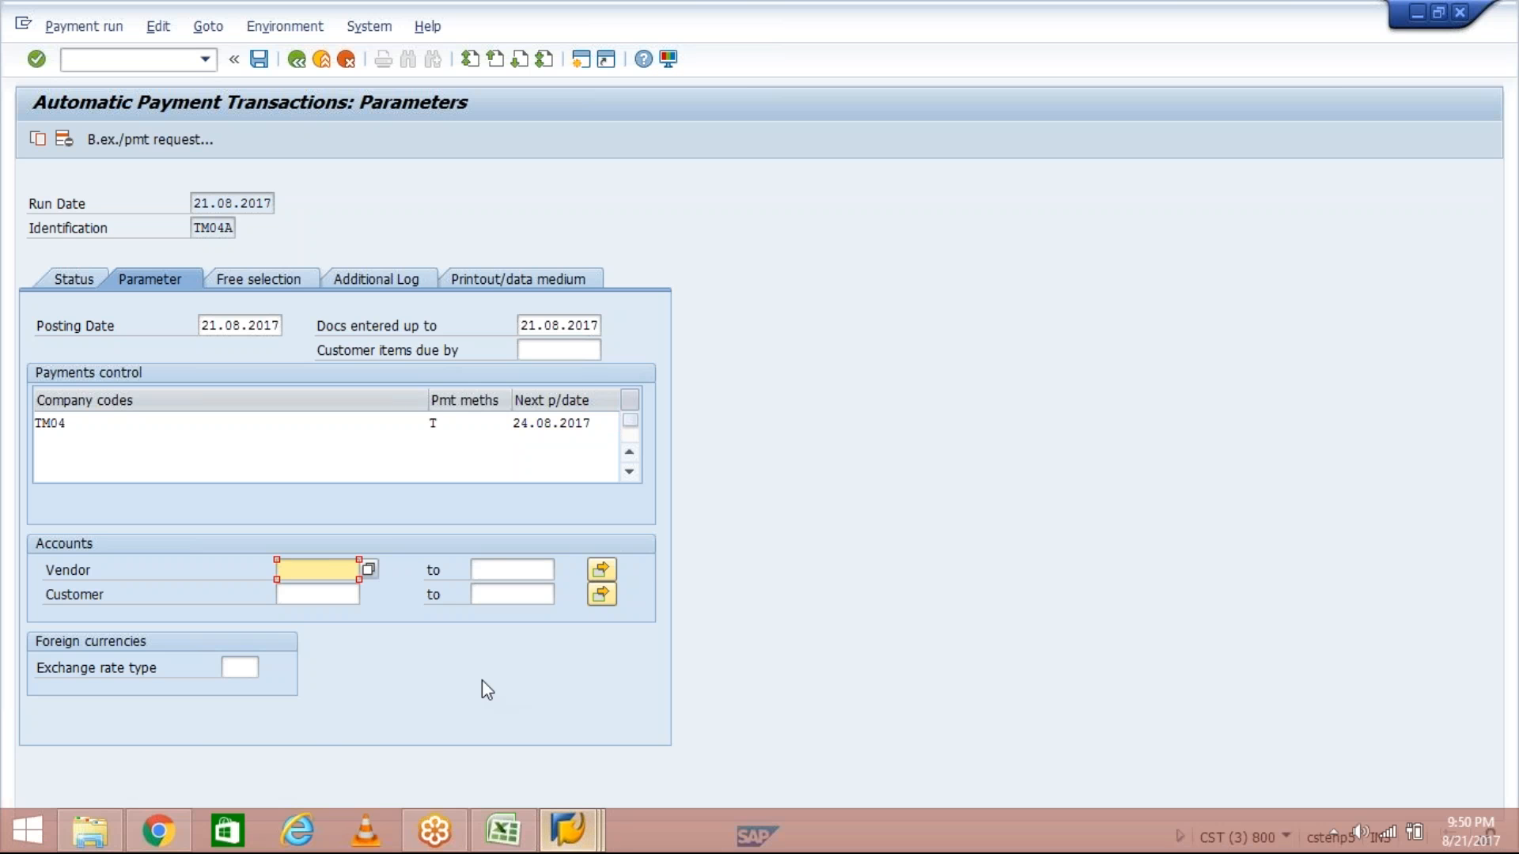
{"action": "key", "text": "Down"}
{"action": "key", "text": "Down"}
{"action": "key", "text": "Up"}
{"action": "key", "text": "Return"}
{"action": "key", "text": "BackSpace"}
{"action": "type", "text": "0000080"}
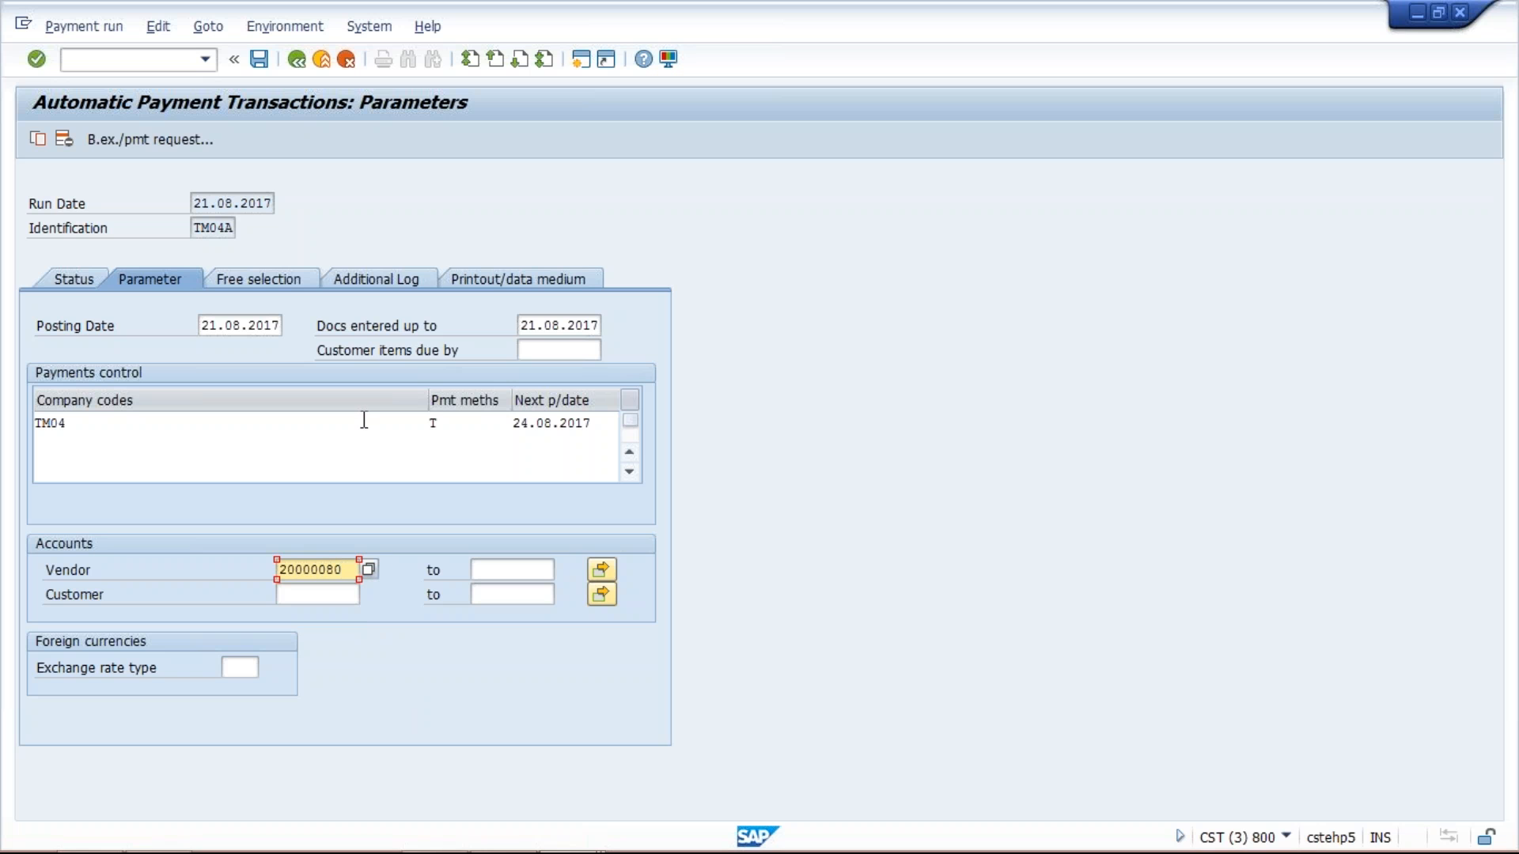
{"action": "left_click", "coordinate": [282, 280]}
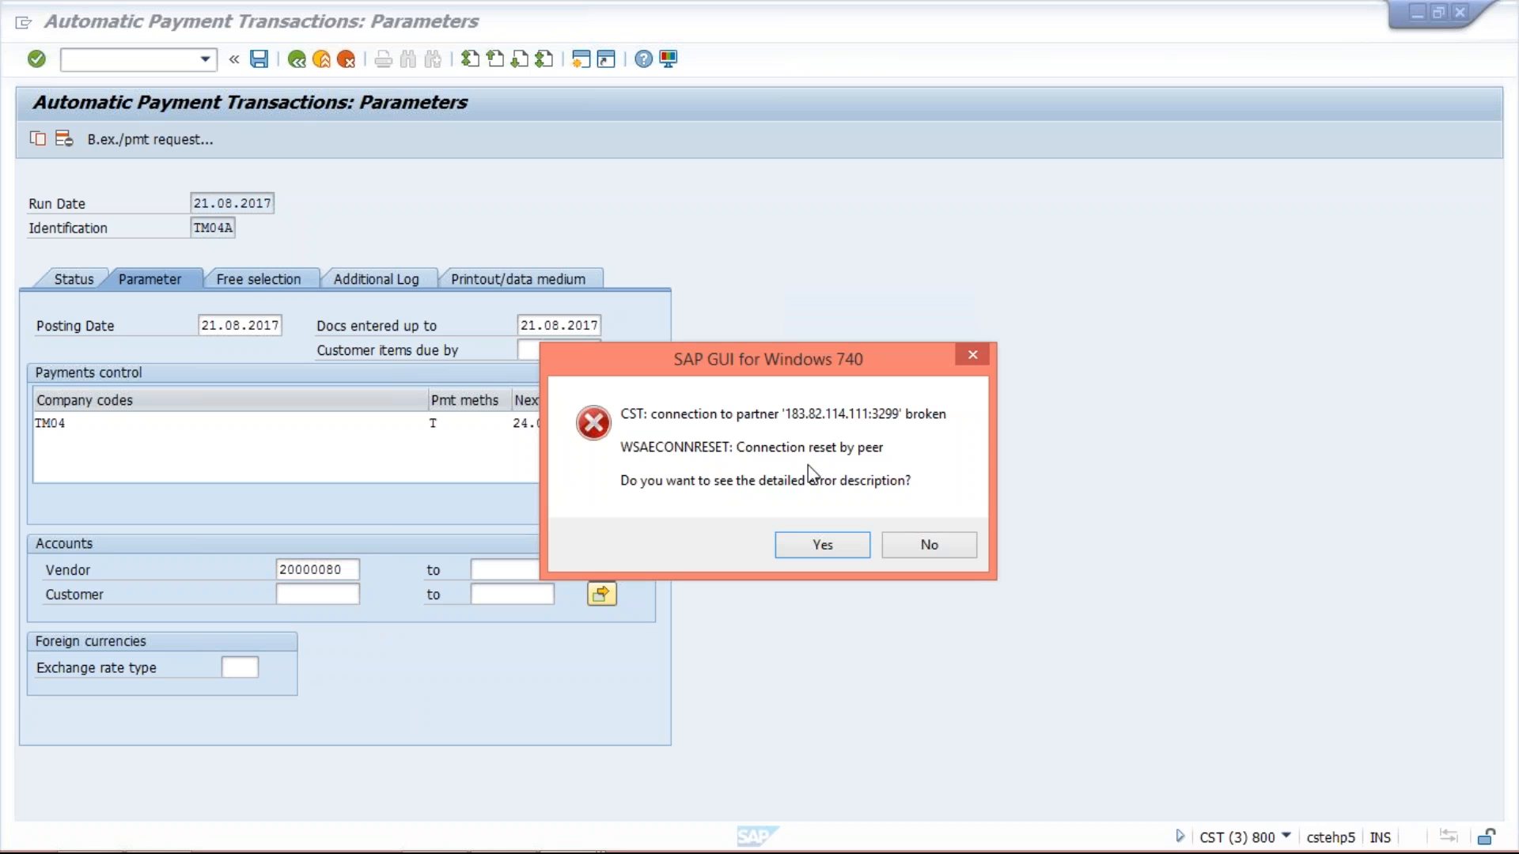
- Decline the detailed description of the connection error and reopen transaction F110 at the run date field
{"action": "left_click", "coordinate": [930, 546]}
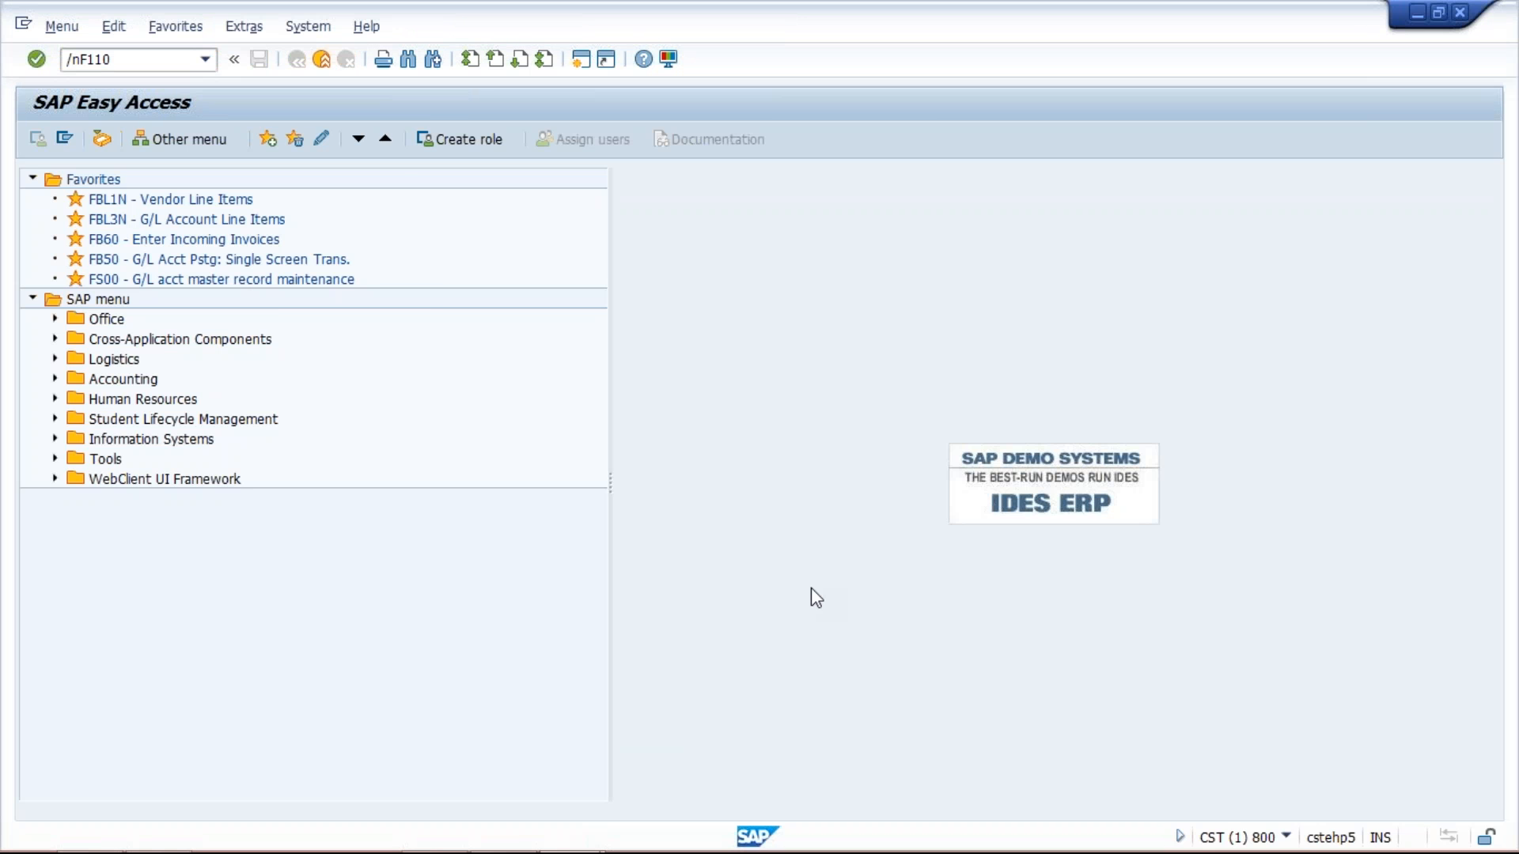
{"action": "left_click", "coordinate": [119, 59]}
{"action": "key", "text": "Return"}
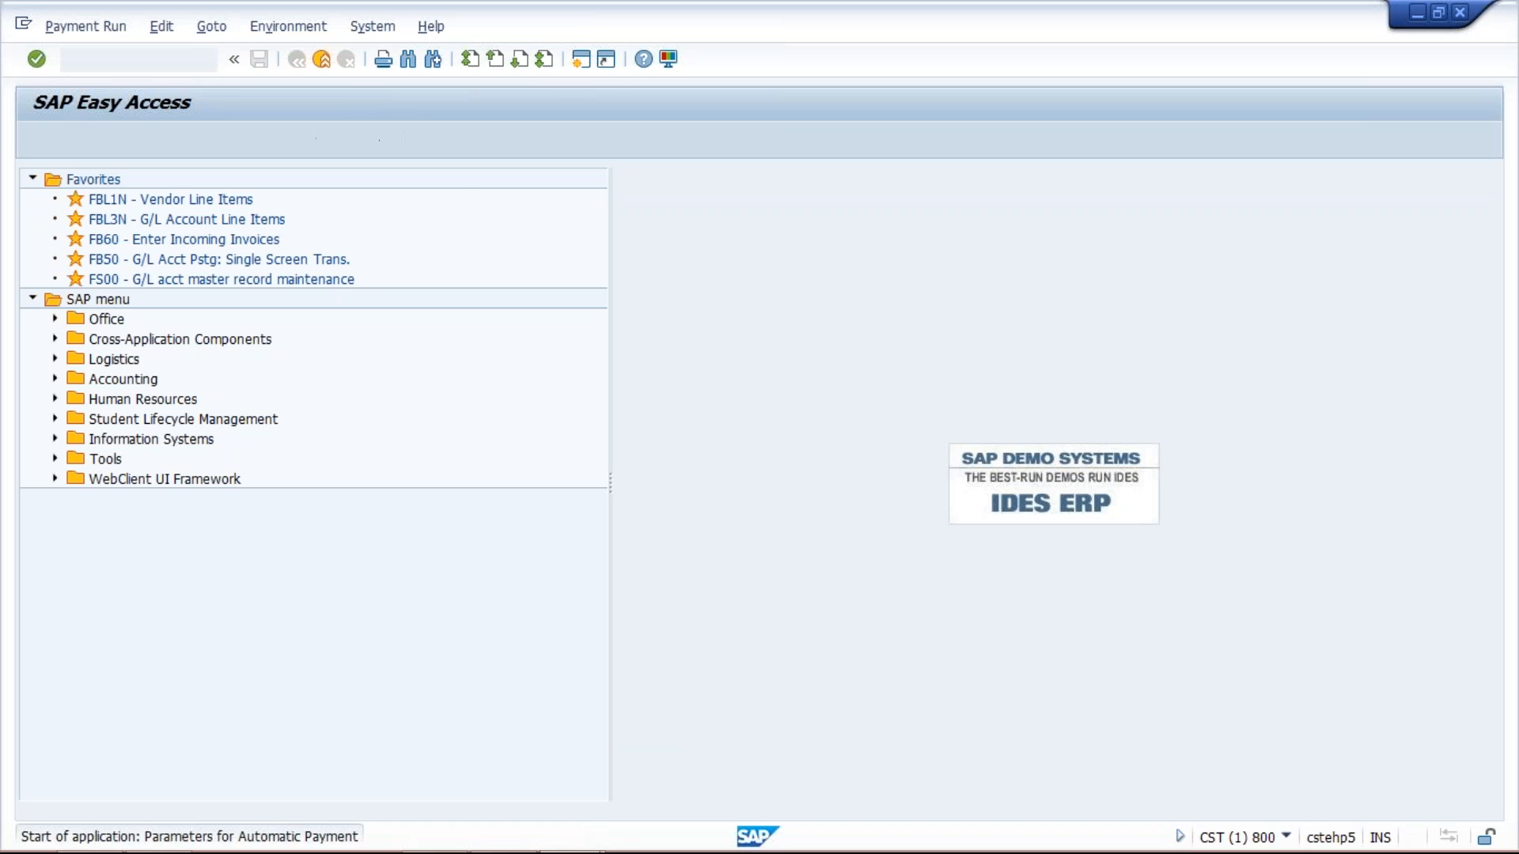
{"action": "key", "text": "BackSpace"}
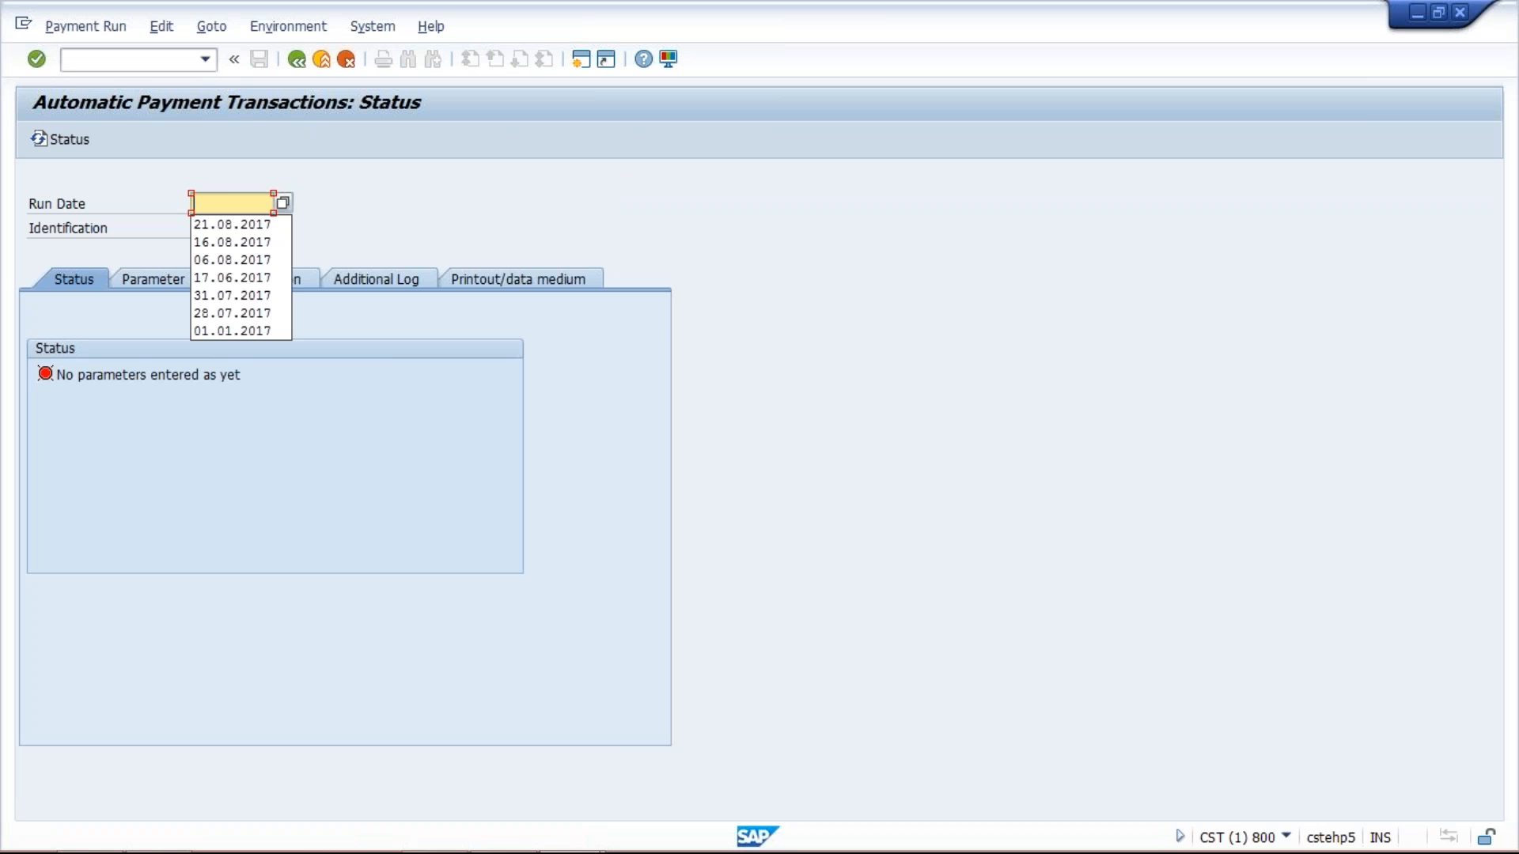
- Set the payment run's run date to 21.08.2017 and its identification to TM04A
{"action": "key", "text": "Down"}
{"action": "key", "text": "Return"}
{"action": "key", "text": "Tab"}
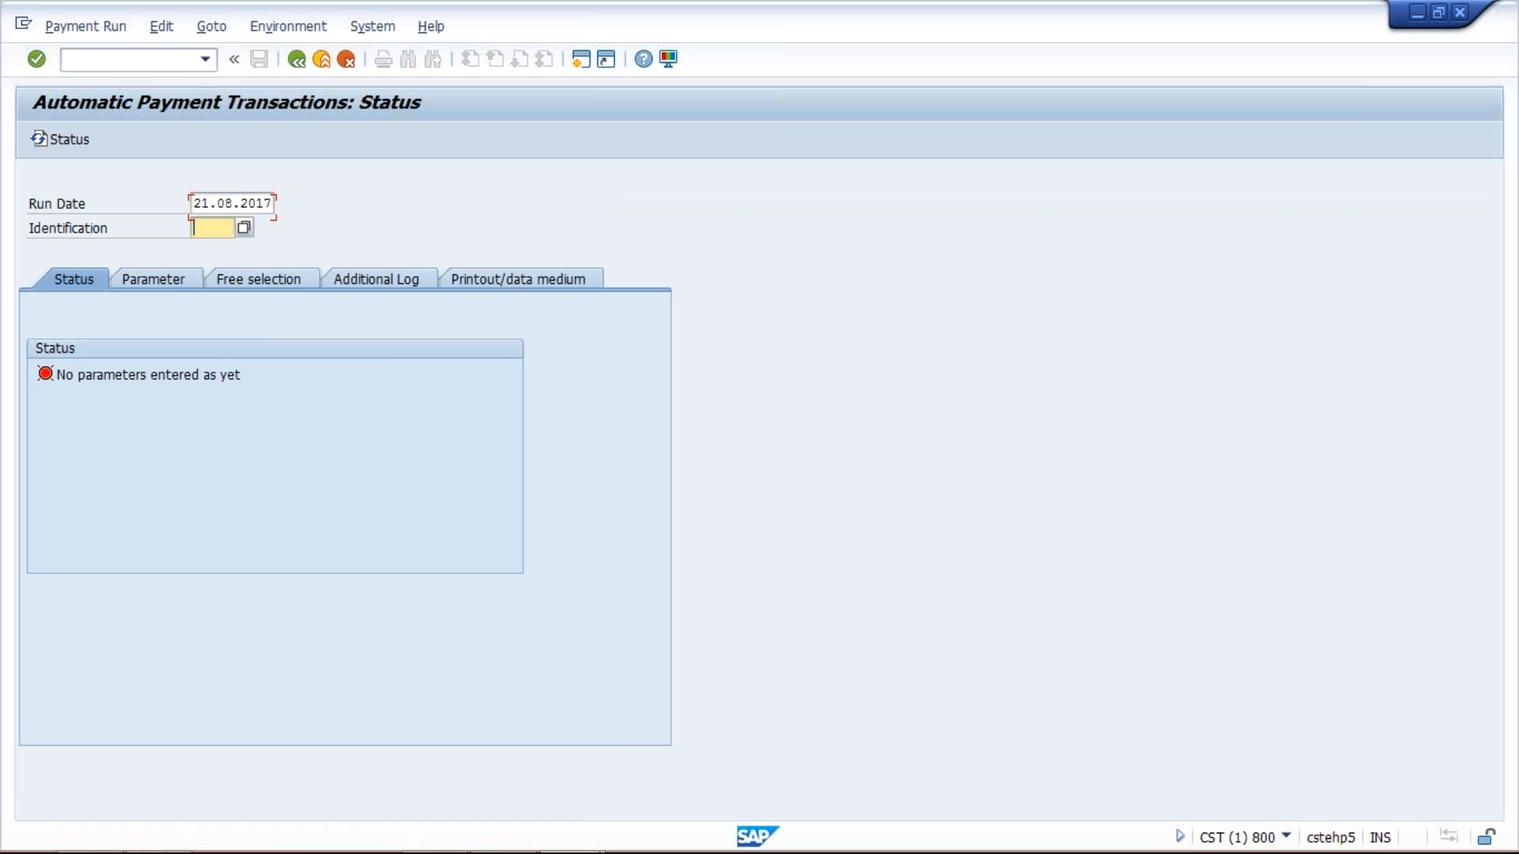
{"action": "key", "text": "BackSpace"}
{"action": "key", "text": "Down"}
{"action": "key", "text": "Return"}
- Enter company code TM04 with payment method T and next payment date 24.08.2017 in the run's parameters
{"action": "left_click", "coordinate": [161, 278]}
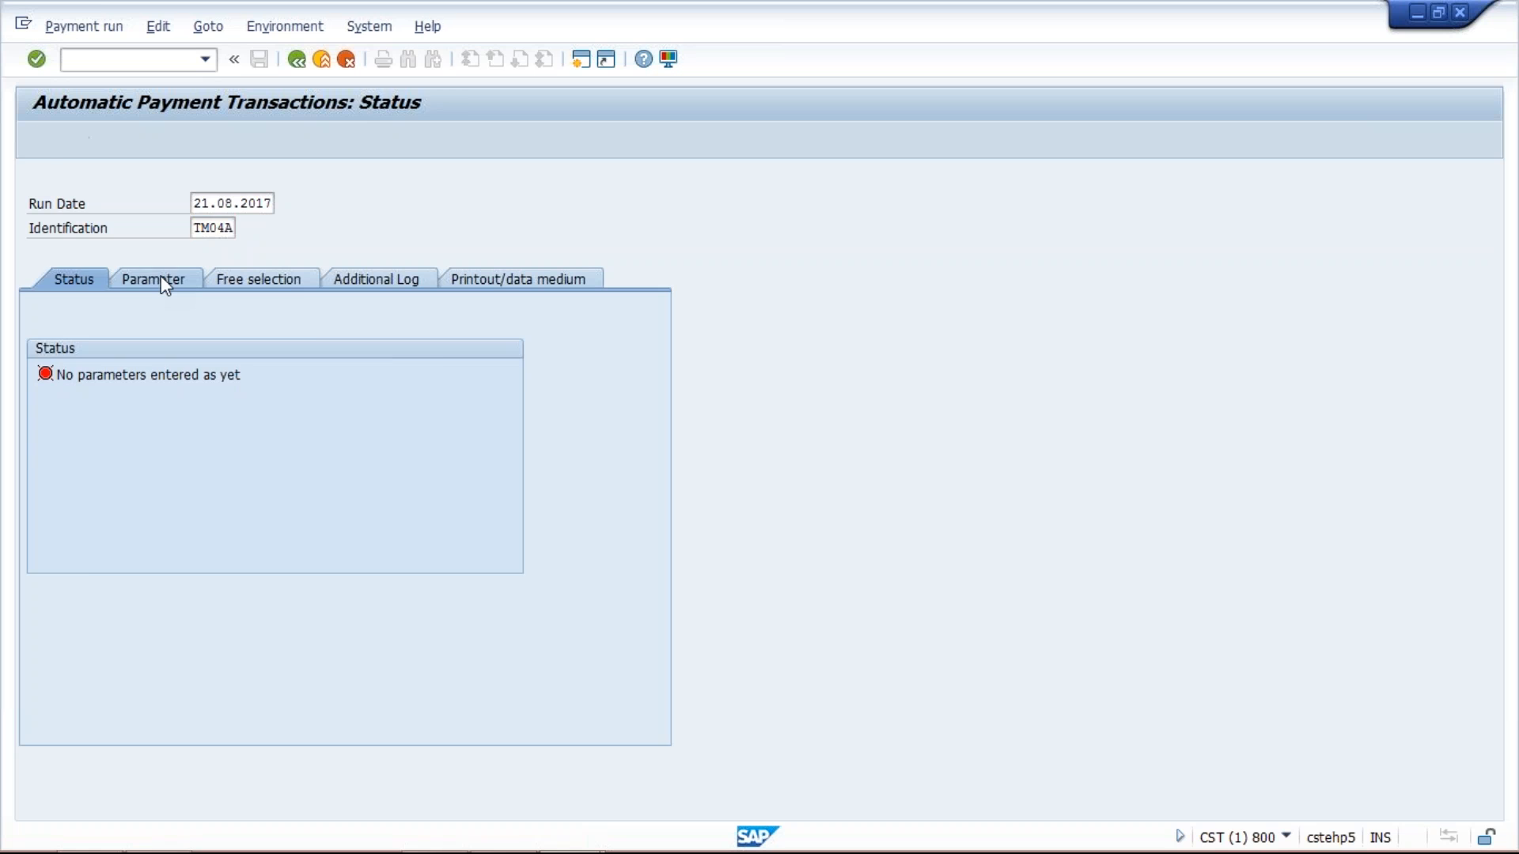
{"action": "left_click", "coordinate": [135, 427]}
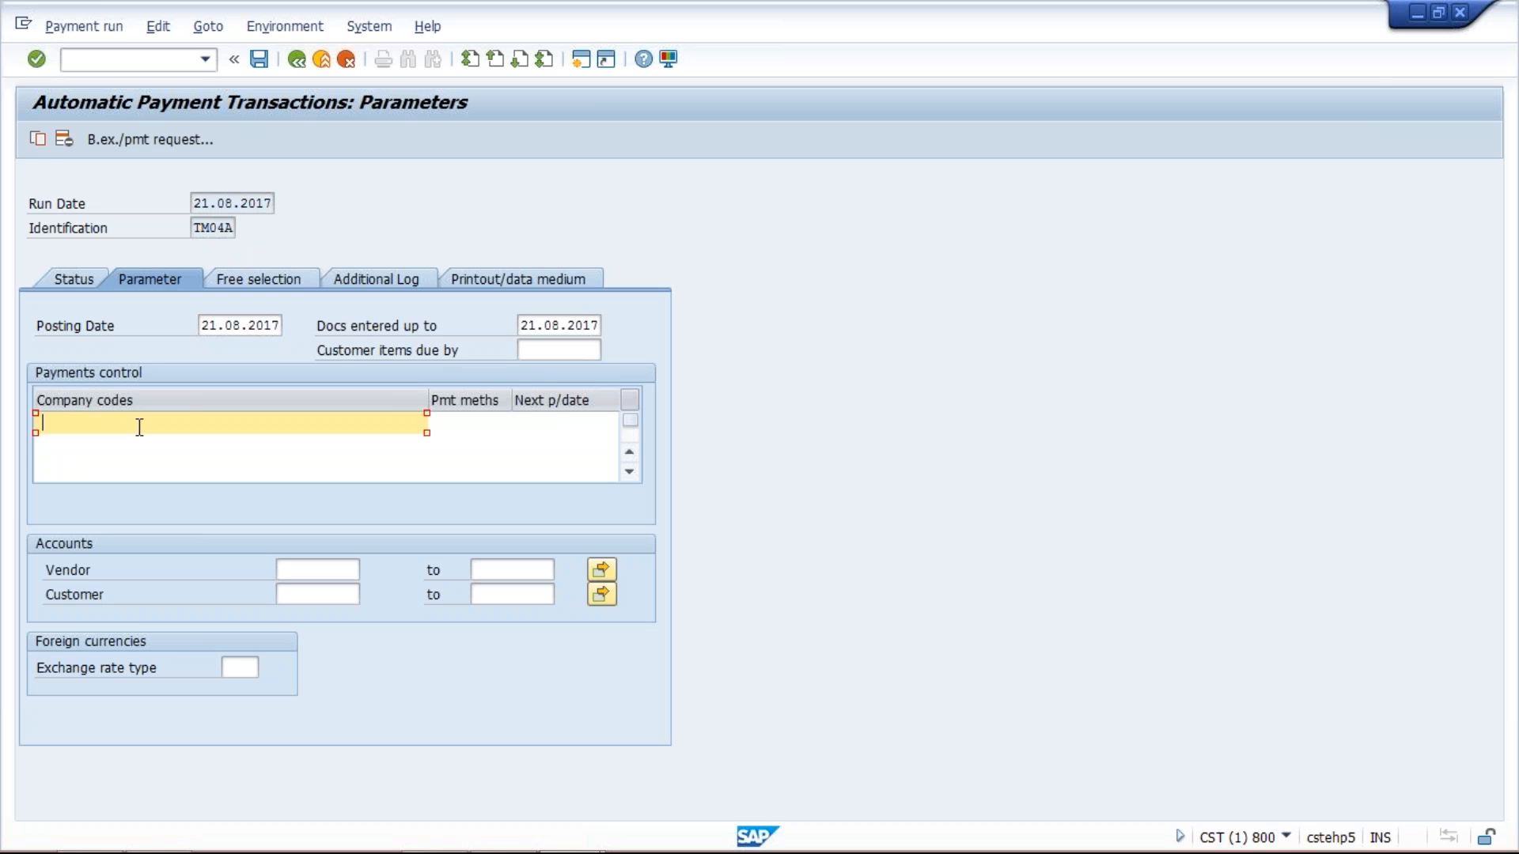
{"action": "key", "text": "Return"}
{"action": "left_click", "coordinate": [448, 422]}
{"action": "left_click", "coordinate": [460, 442]}
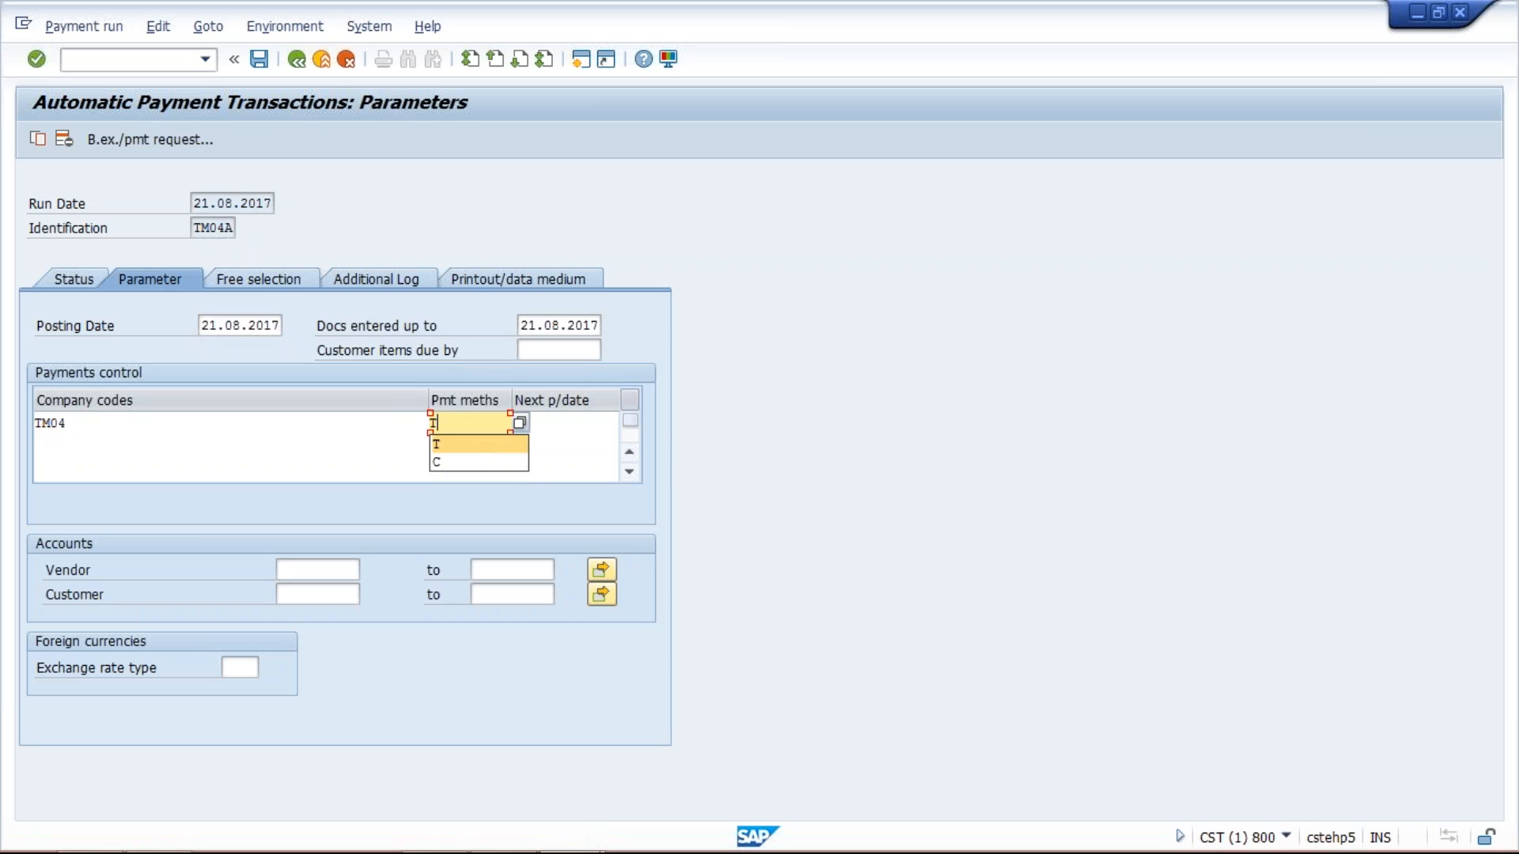
{"action": "left_click", "coordinate": [560, 423]}
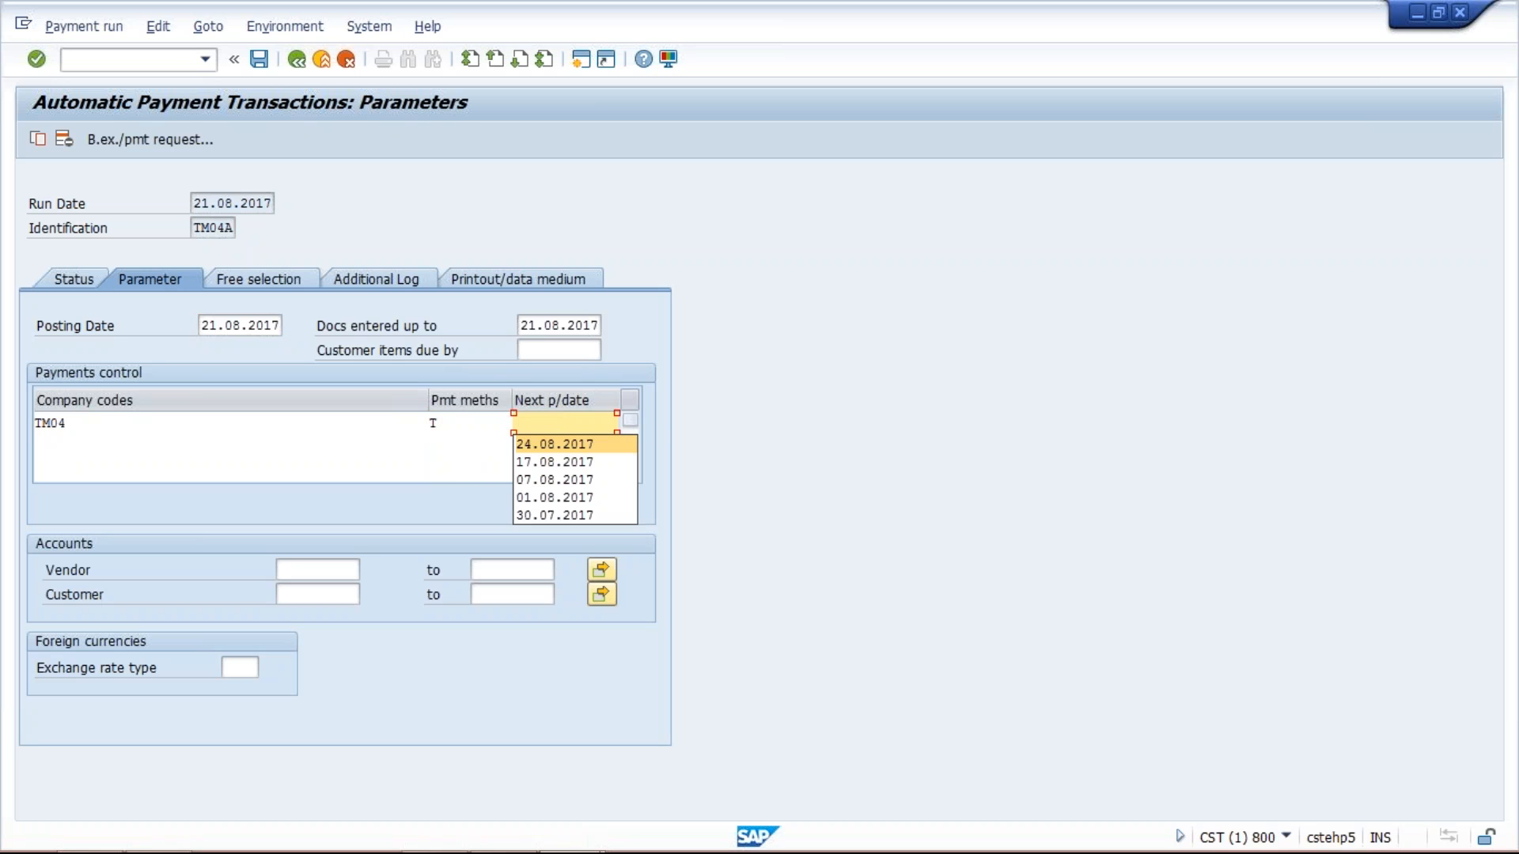
{"action": "left_click", "coordinate": [566, 442]}
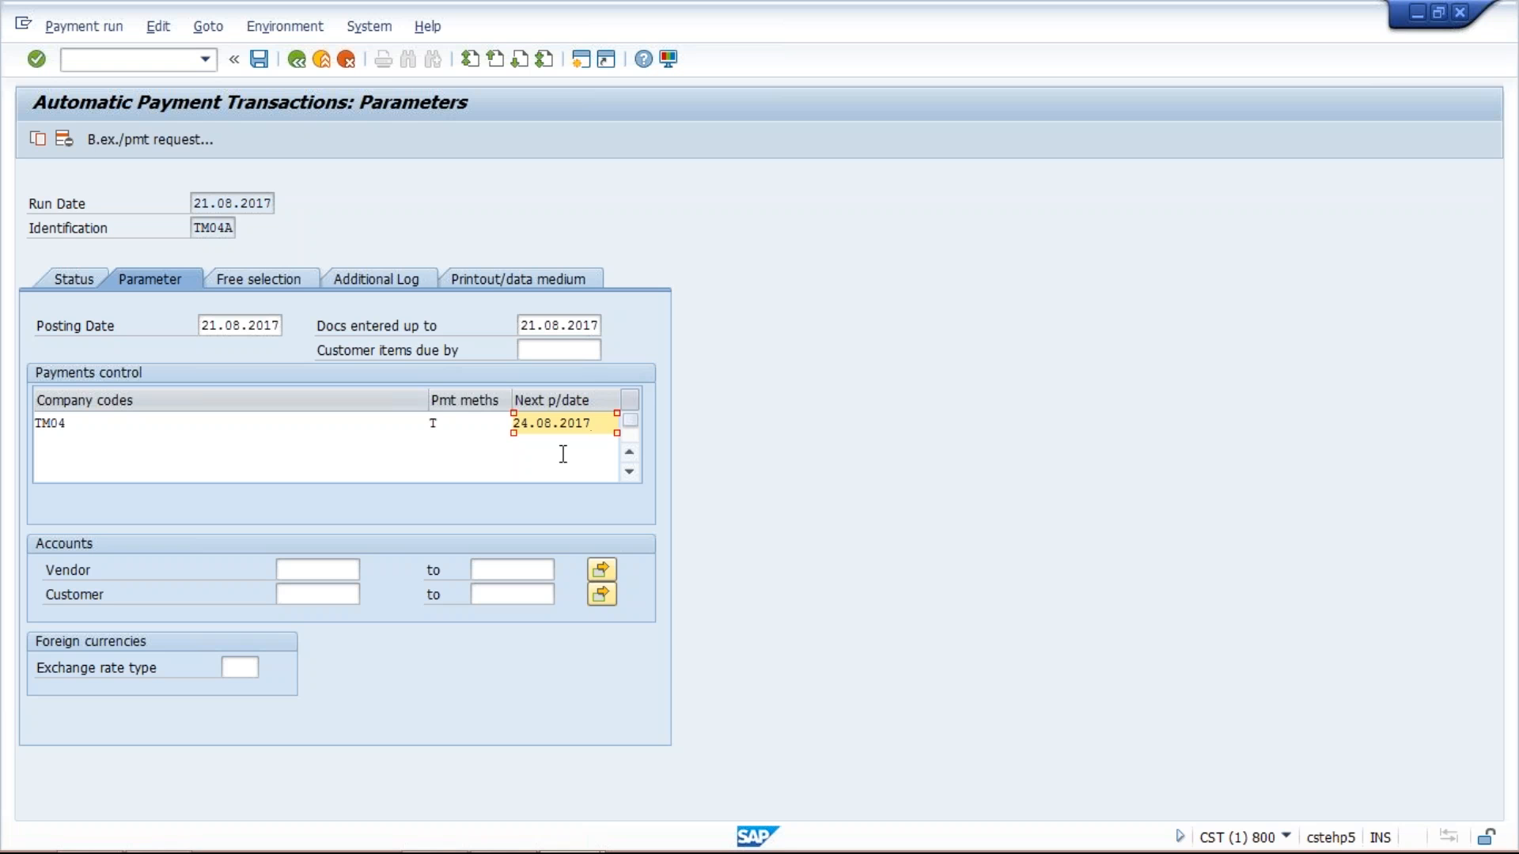
- Enter the vendor account number as the start of the vendor range and view the free selection criteria
{"action": "left_click", "coordinate": [306, 566]}
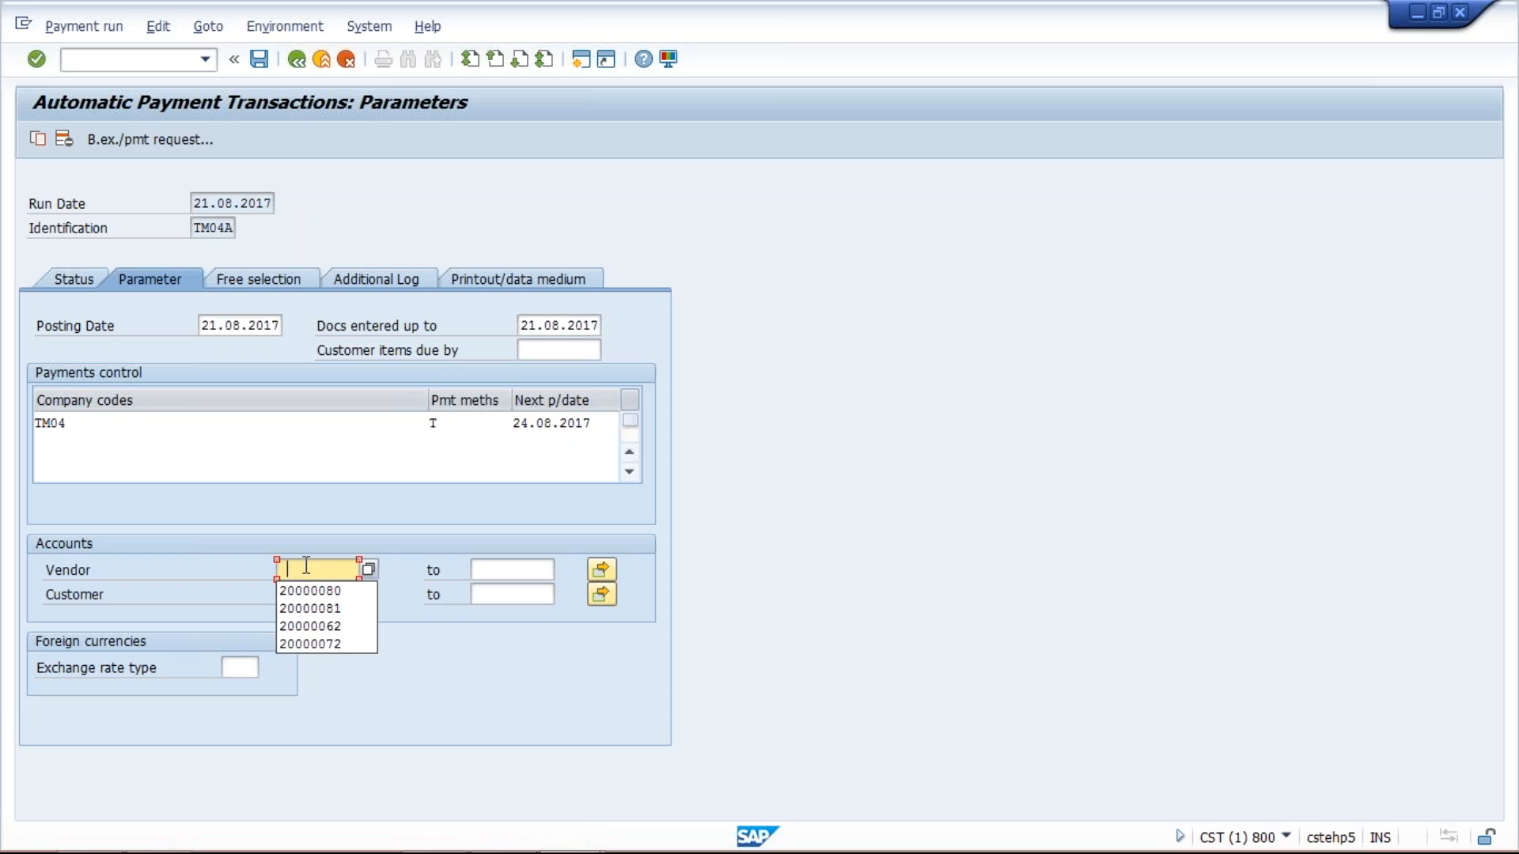
{"action": "left_click", "coordinate": [318, 586]}
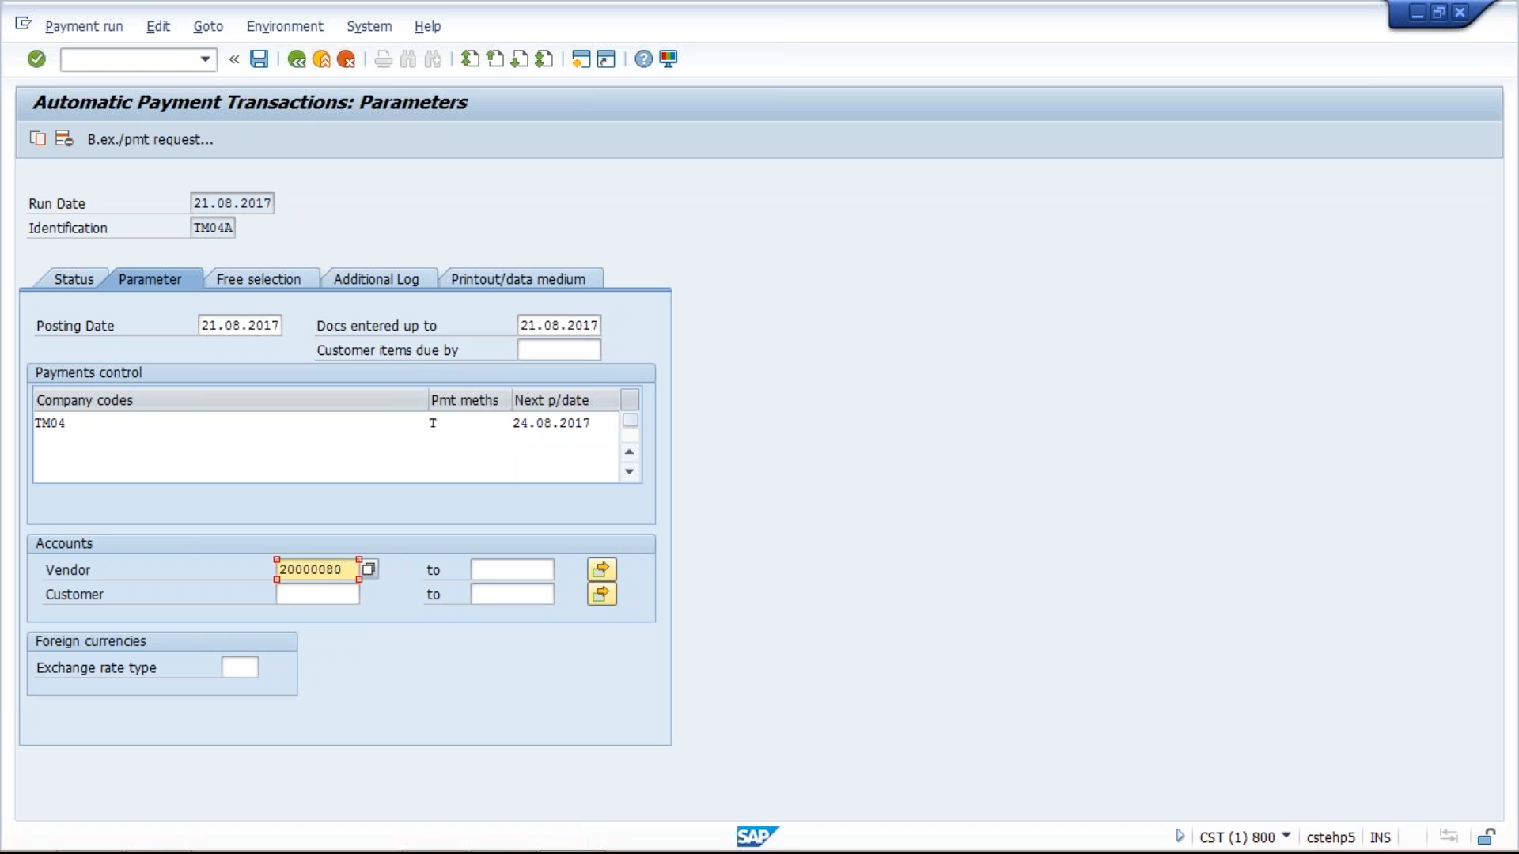
{"action": "left_click", "coordinate": [274, 278]}
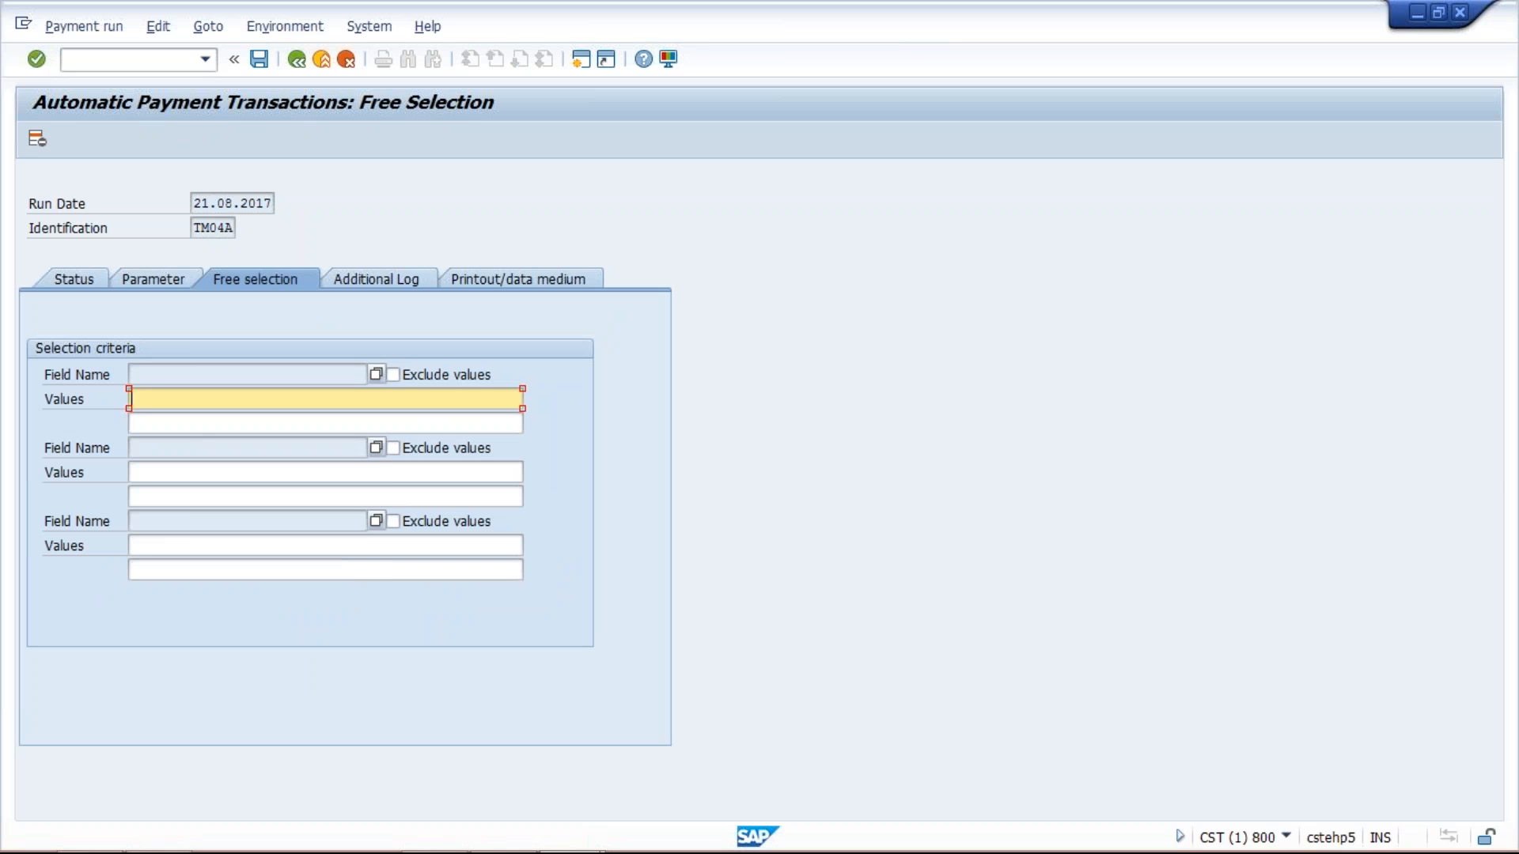
- Enable additional logging for the due date check, payment method selection in all cases, and line items of the payment documents
{"action": "left_click", "coordinate": [398, 283]}
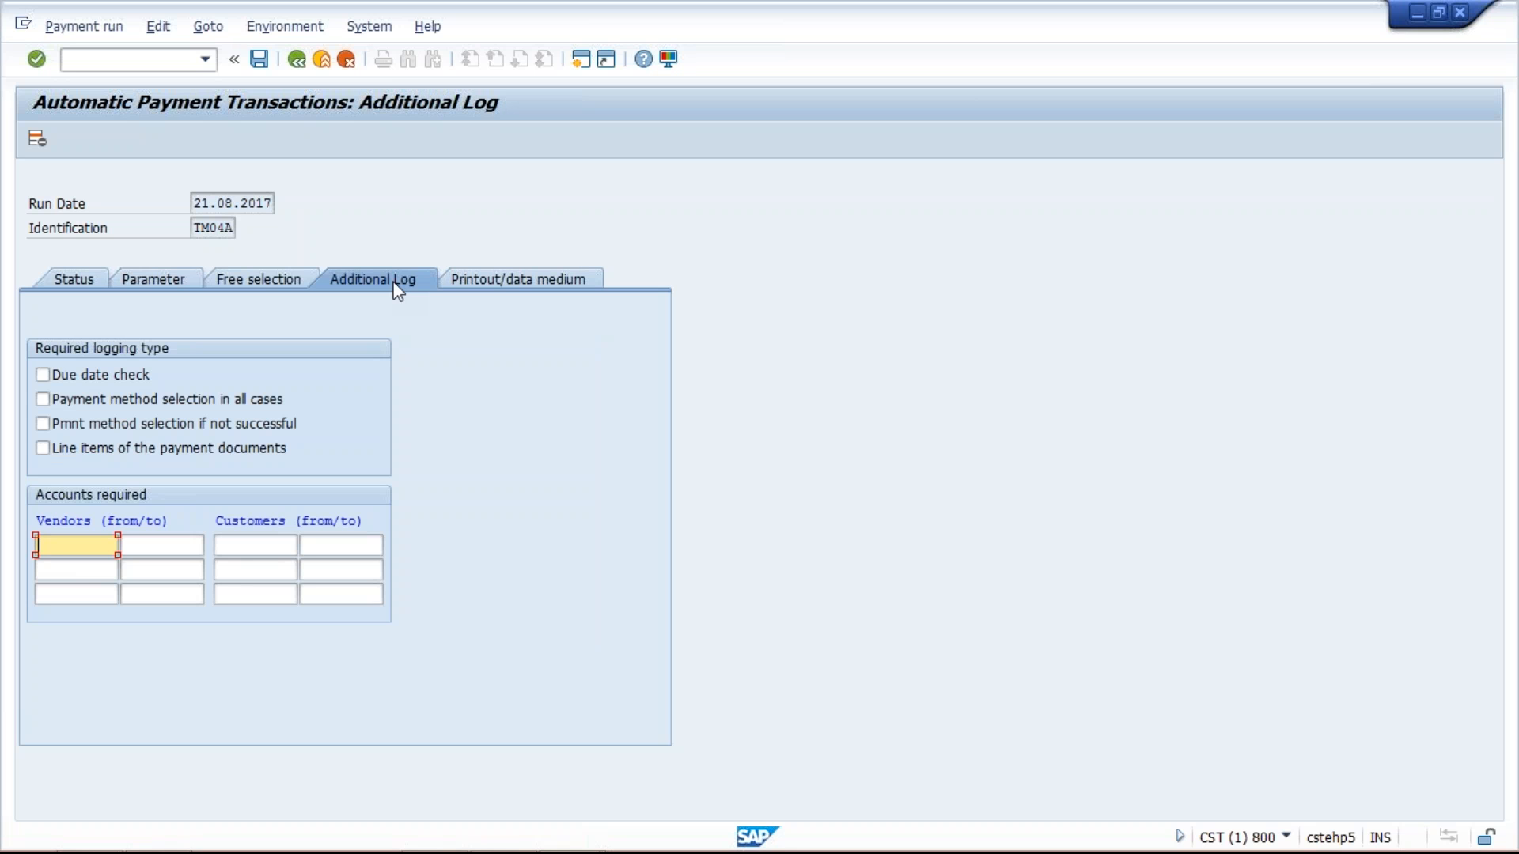
{"action": "left_click", "coordinate": [42, 375]}
{"action": "left_click", "coordinate": [44, 398]}
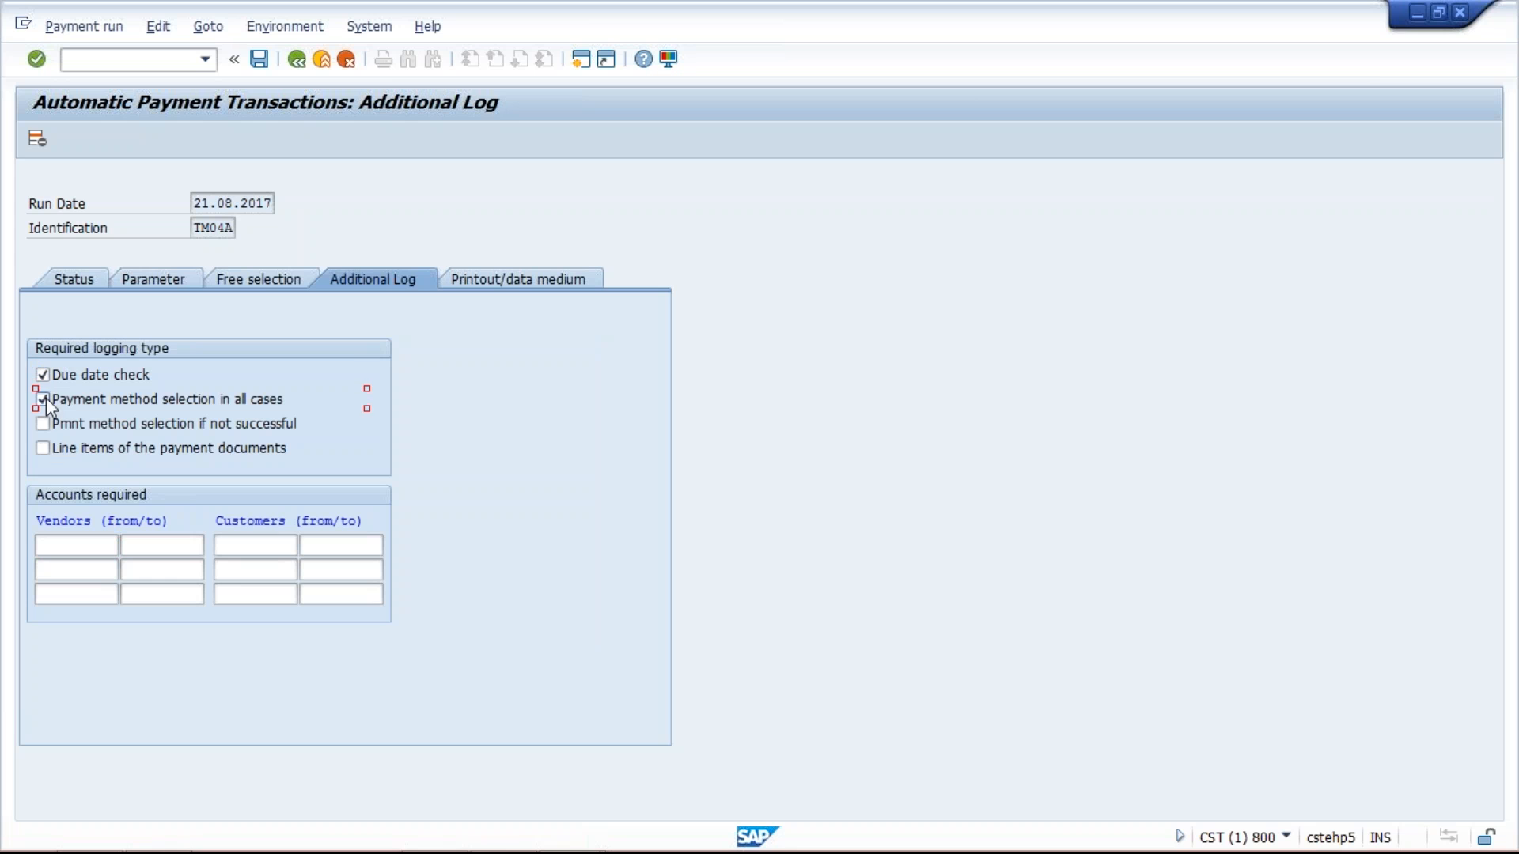
{"action": "left_click", "coordinate": [44, 449]}
- Enter the vendor account number as both ends of the additional log's vendor range and save the run details
{"action": "left_click", "coordinate": [76, 548]}
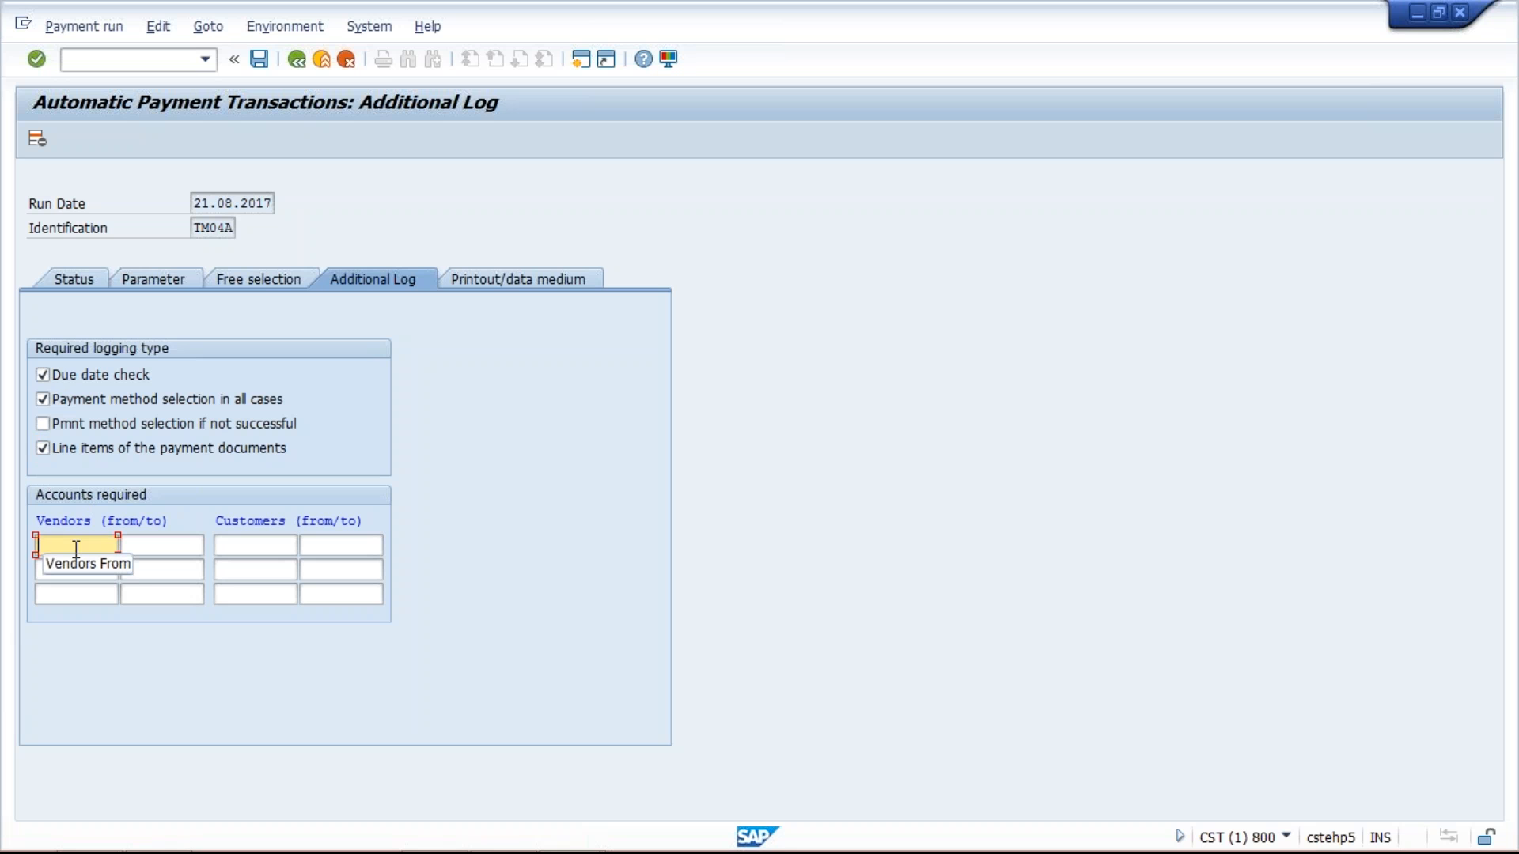
{"action": "left_click", "coordinate": [76, 548]}
{"action": "type", "text": "2000008"}
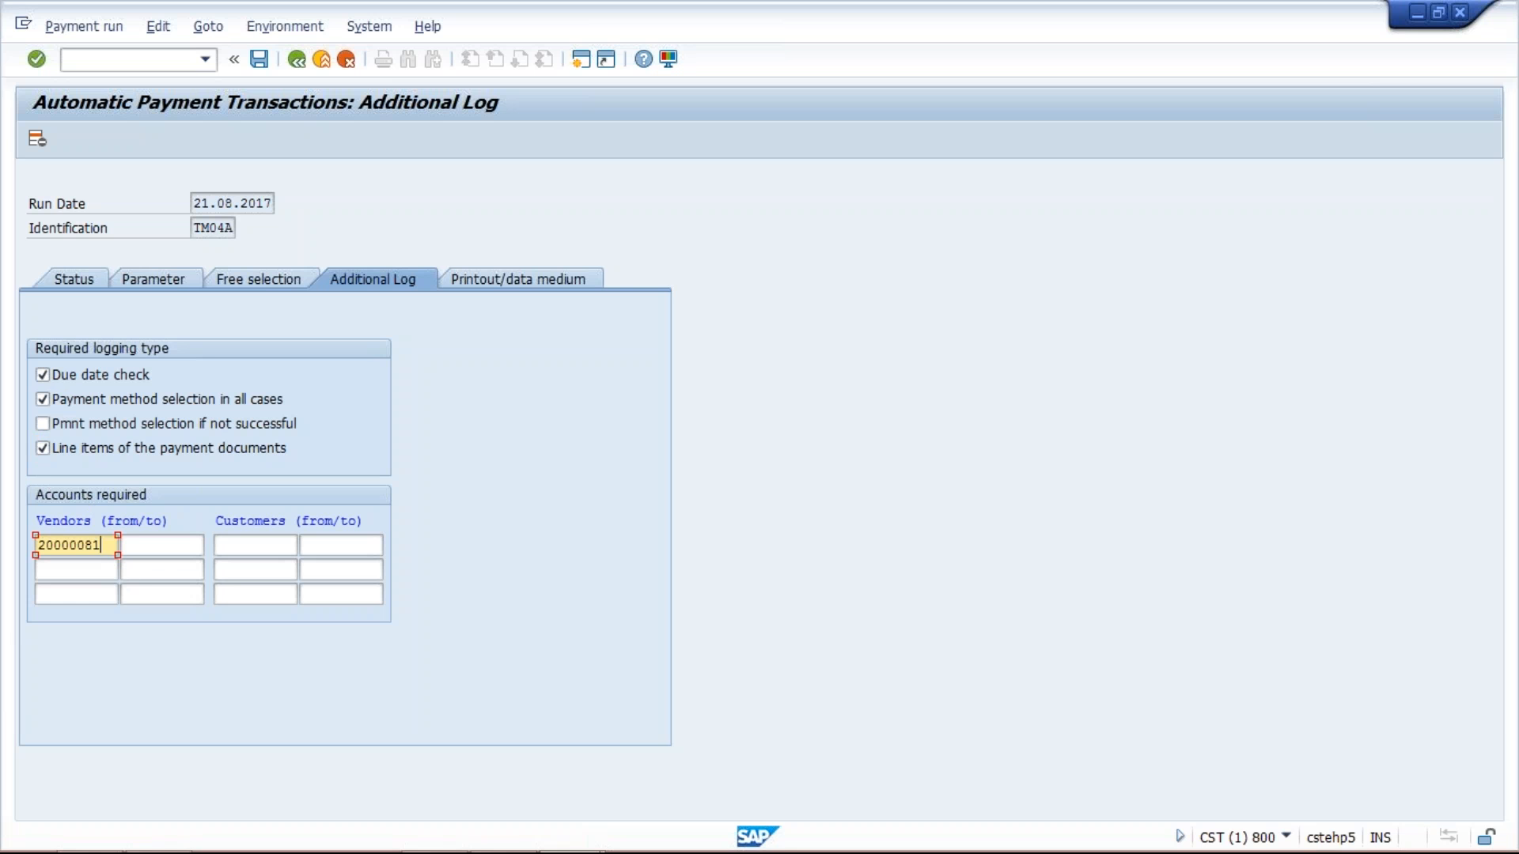
{"action": "type", "text": "0"}
{"action": "left_click", "coordinate": [258, 59]}
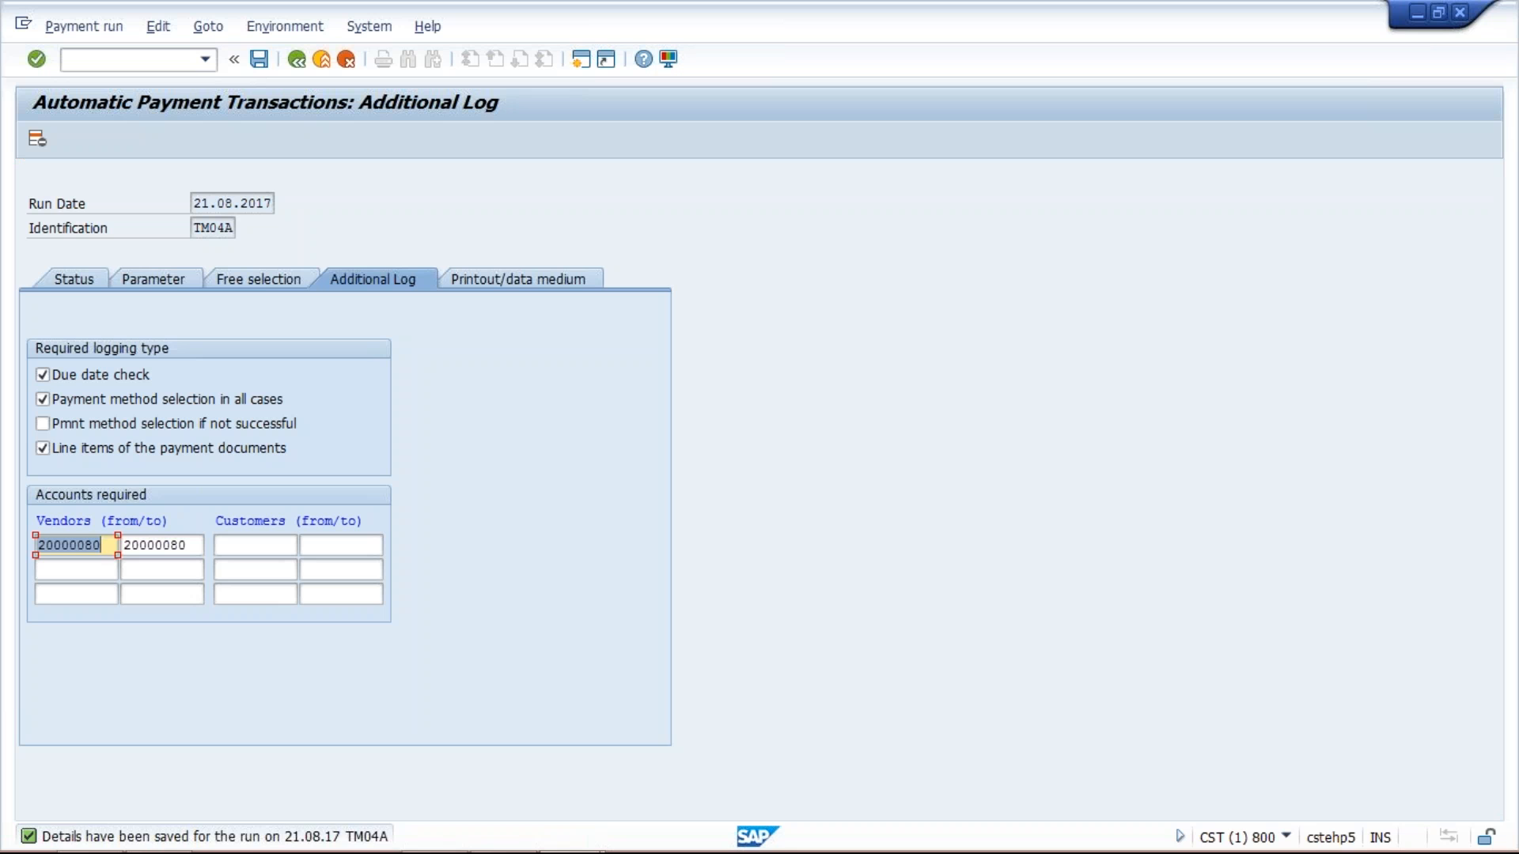
{"action": "left_click", "coordinate": [258, 60]}
- Schedule the payment proposal to start immediately on target computer cstehp5
{"action": "left_click", "coordinate": [69, 282]}
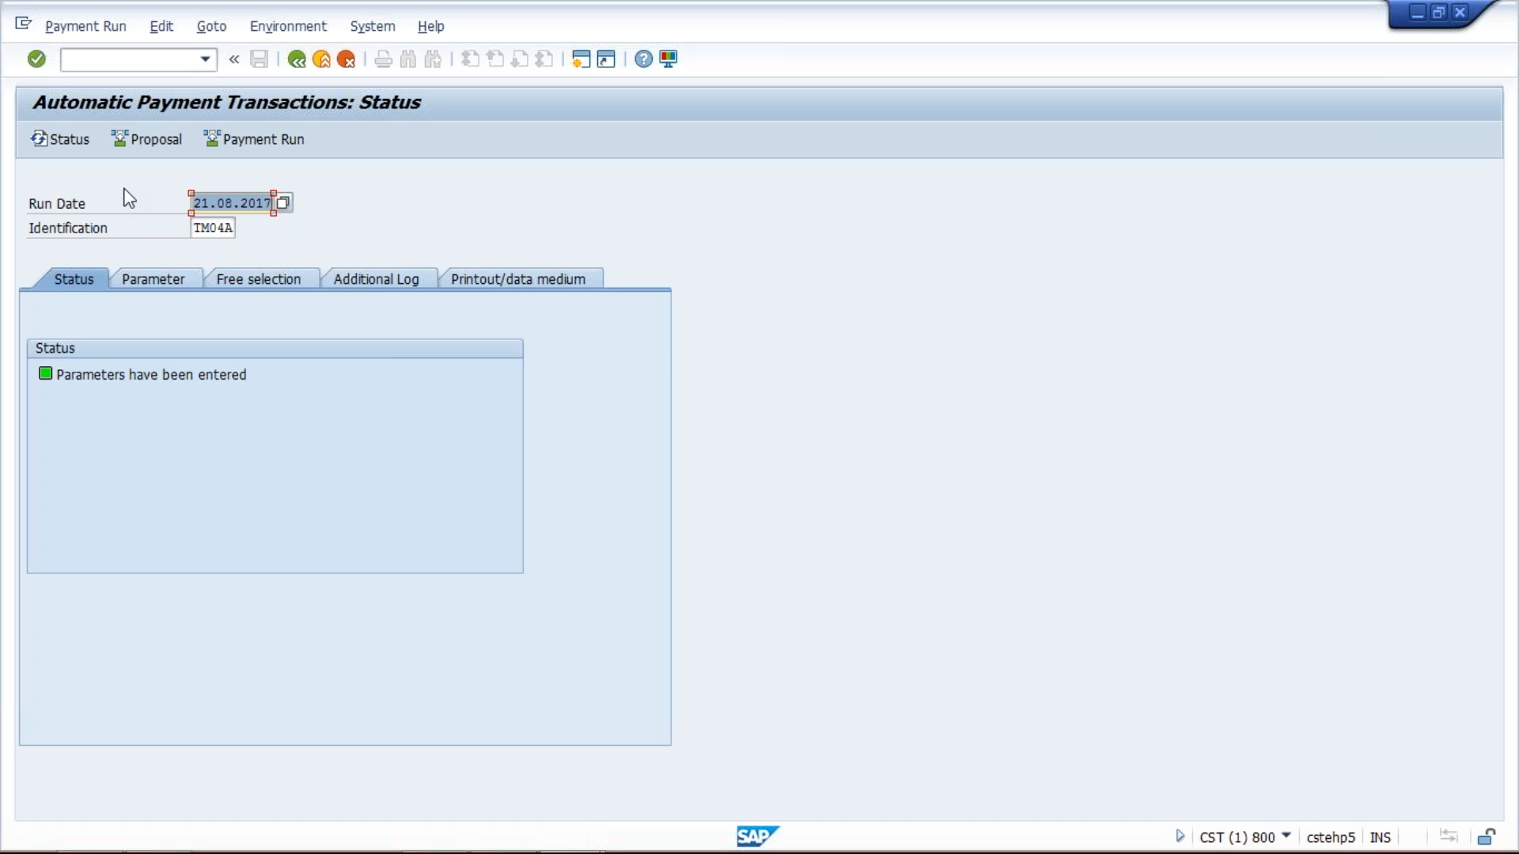
{"action": "left_click", "coordinate": [131, 140]}
{"action": "left_click", "coordinate": [161, 140]}
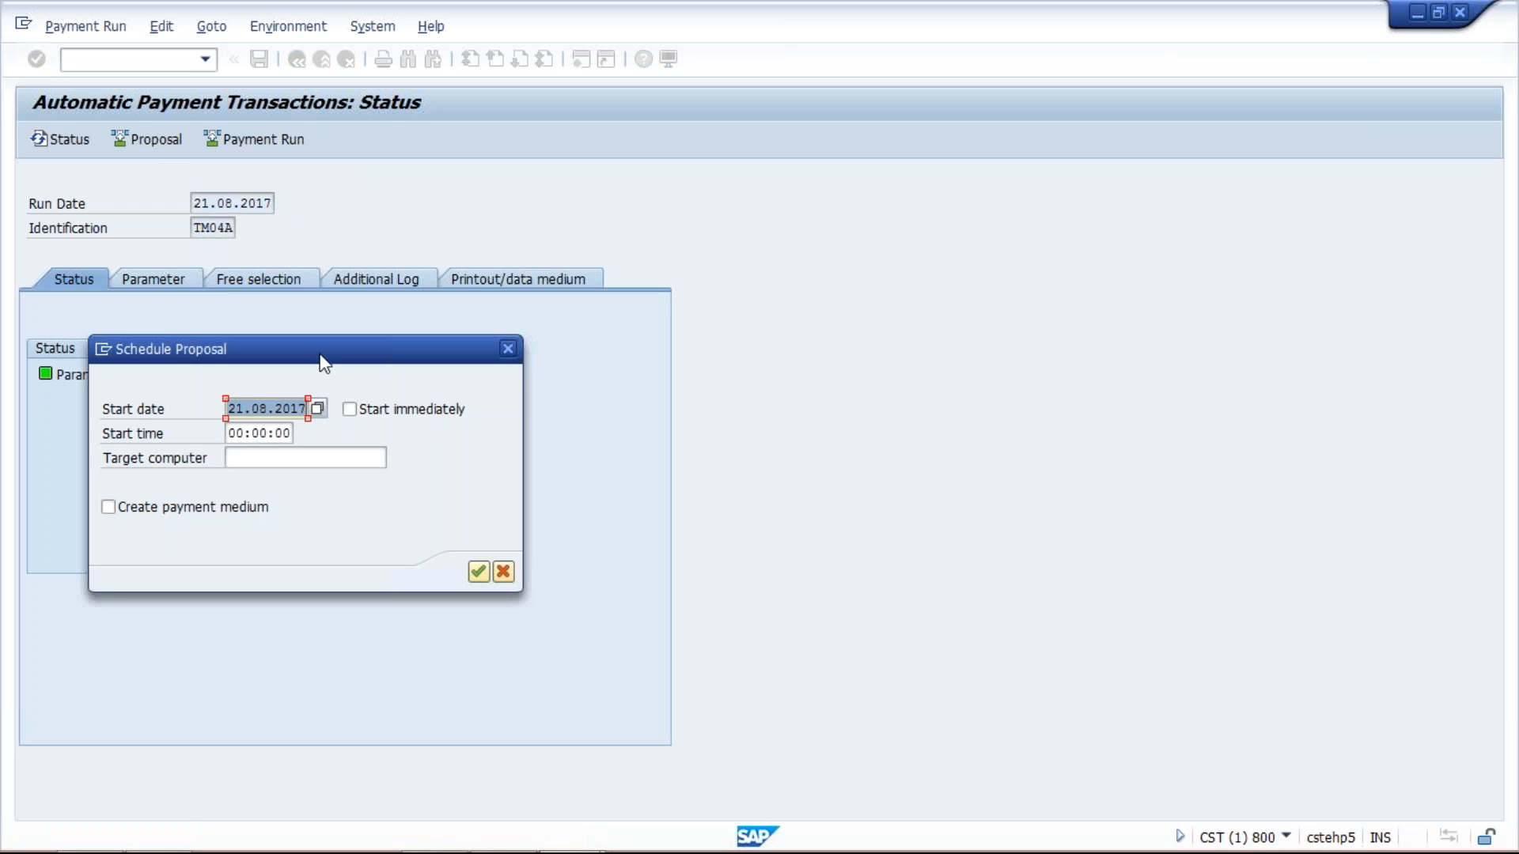
{"action": "left_click", "coordinate": [353, 409]}
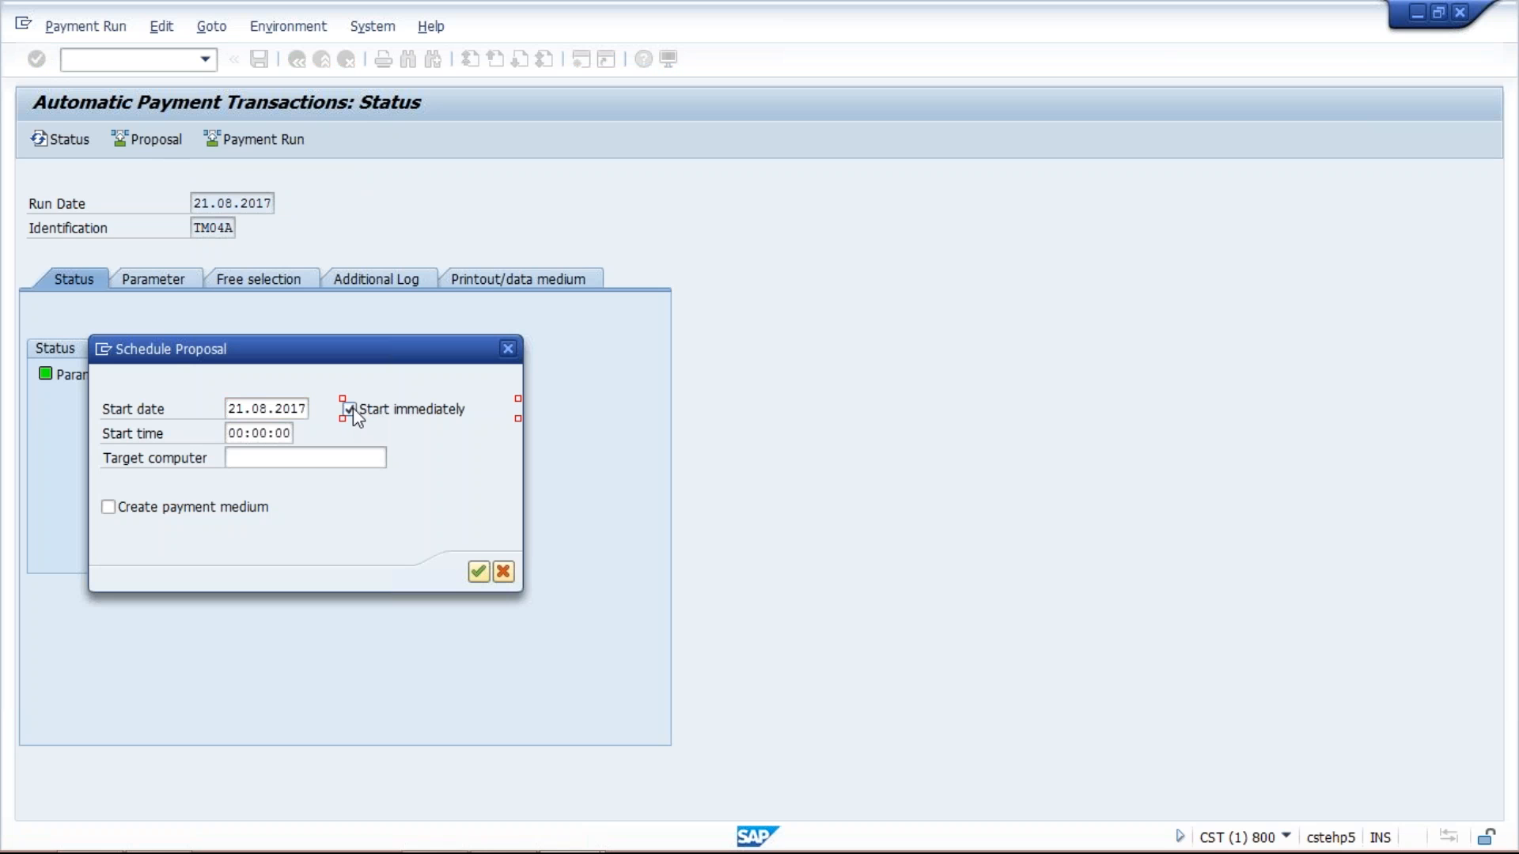
{"action": "left_click", "coordinate": [303, 464]}
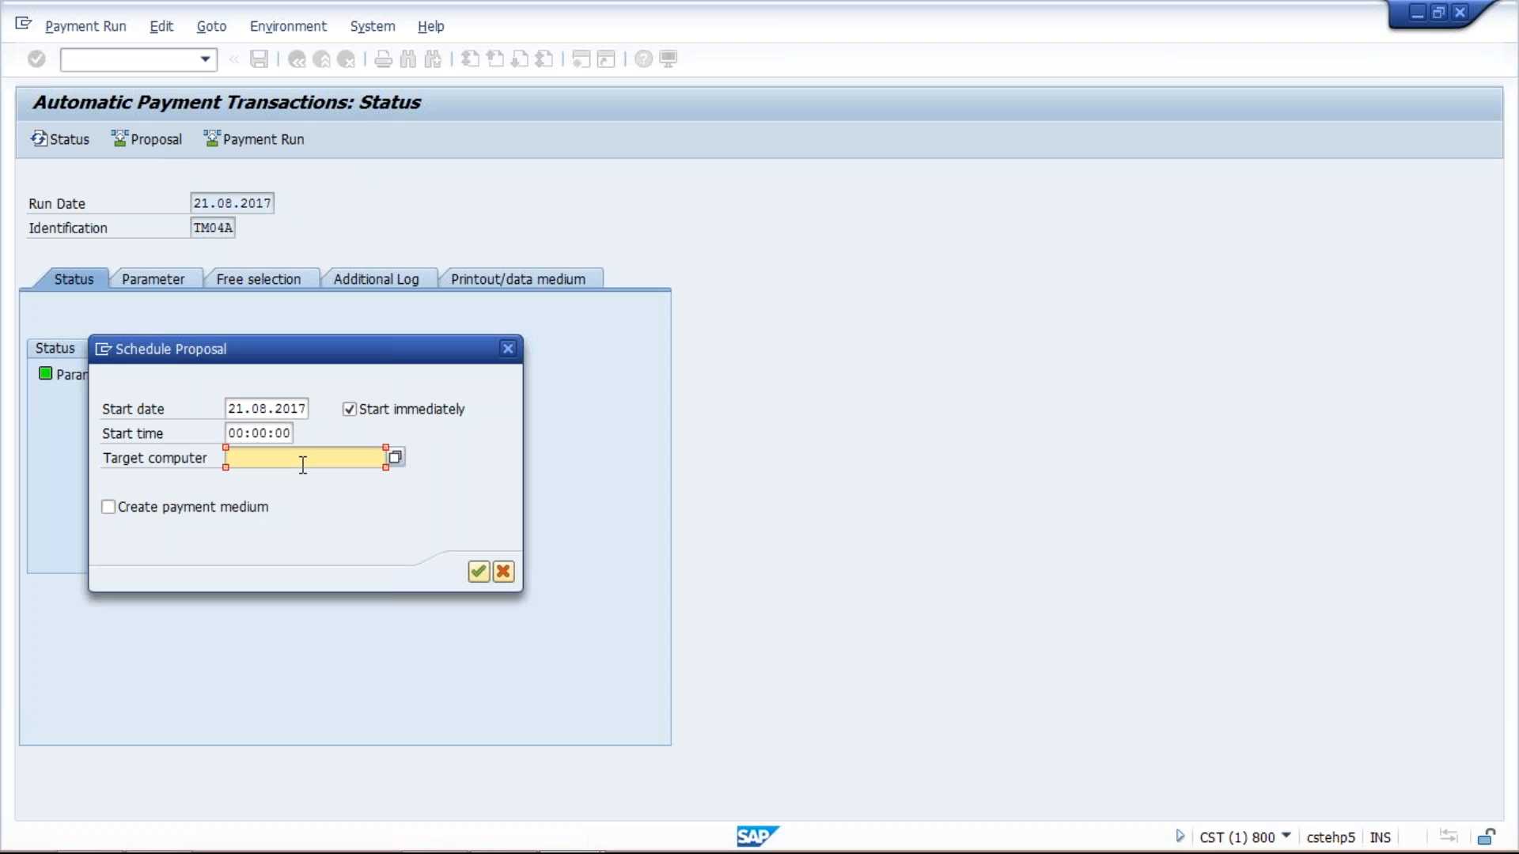
{"action": "left_click", "coordinate": [395, 457]}
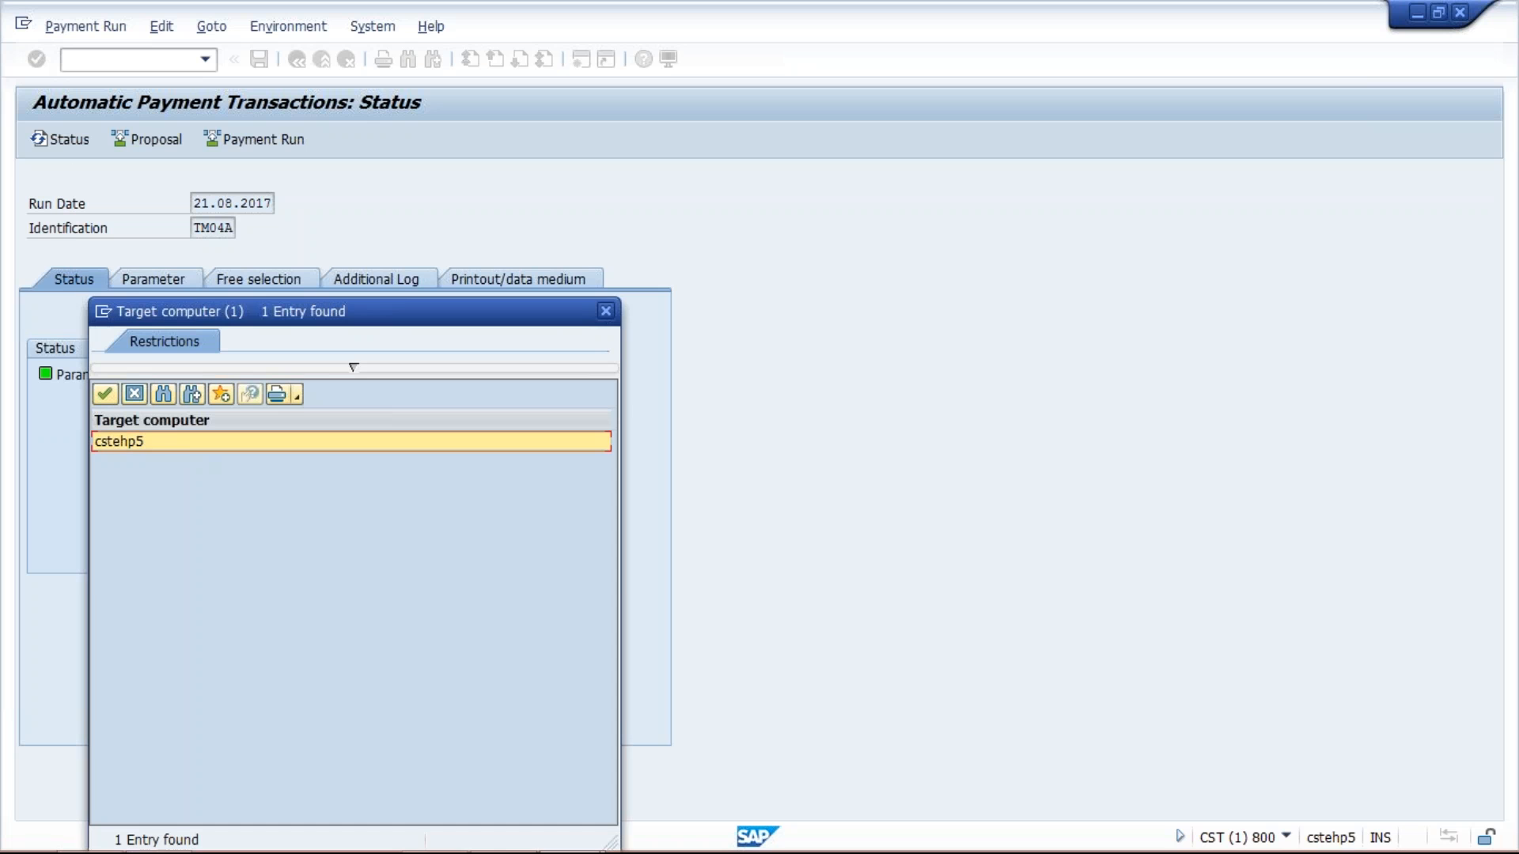
{"action": "double_click", "coordinate": [187, 443]}
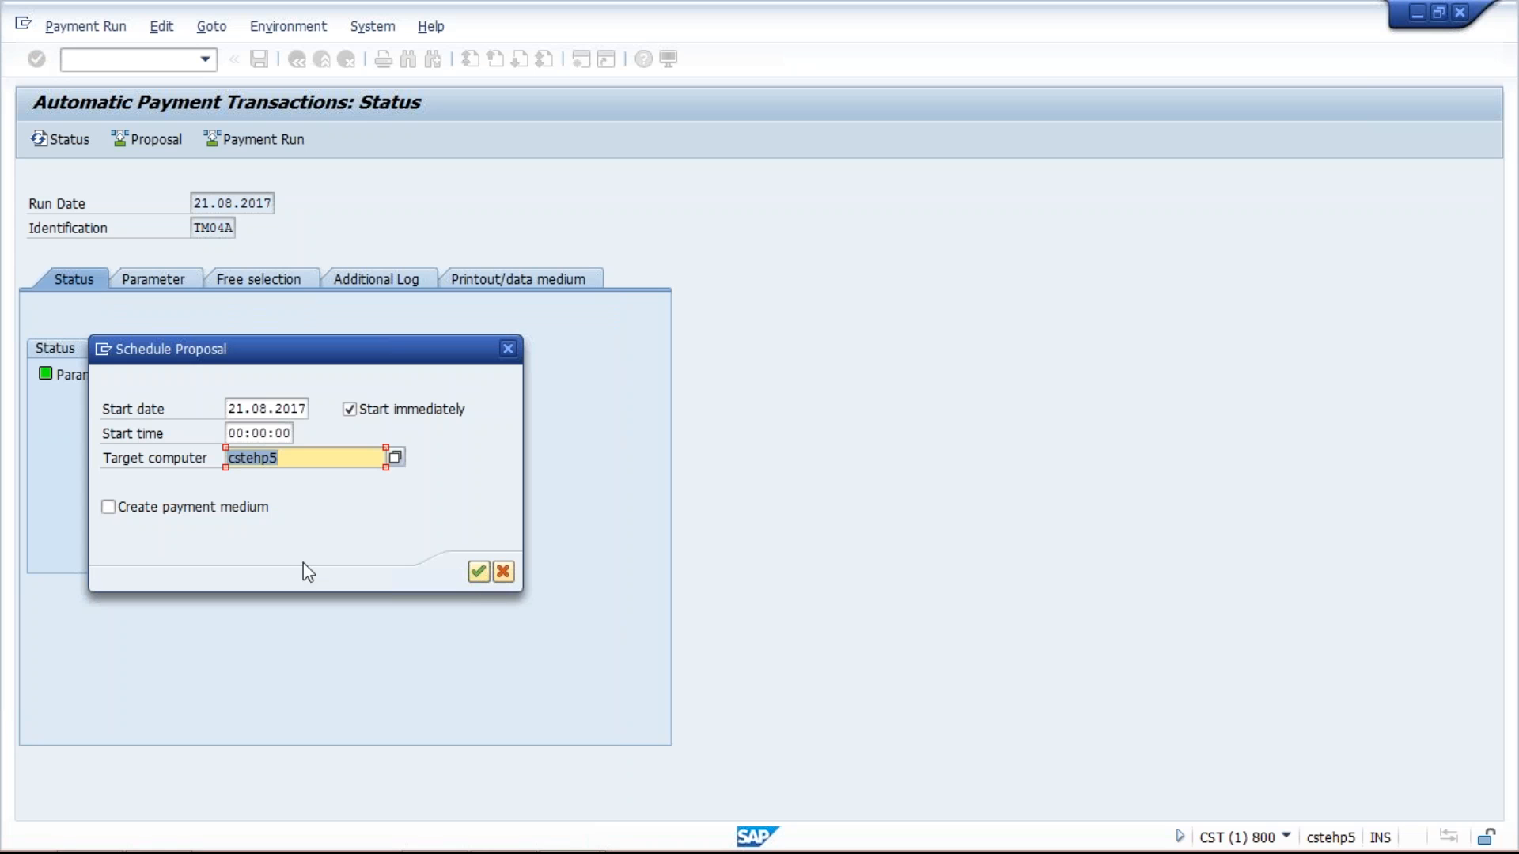
{"action": "left_click", "coordinate": [478, 576]}
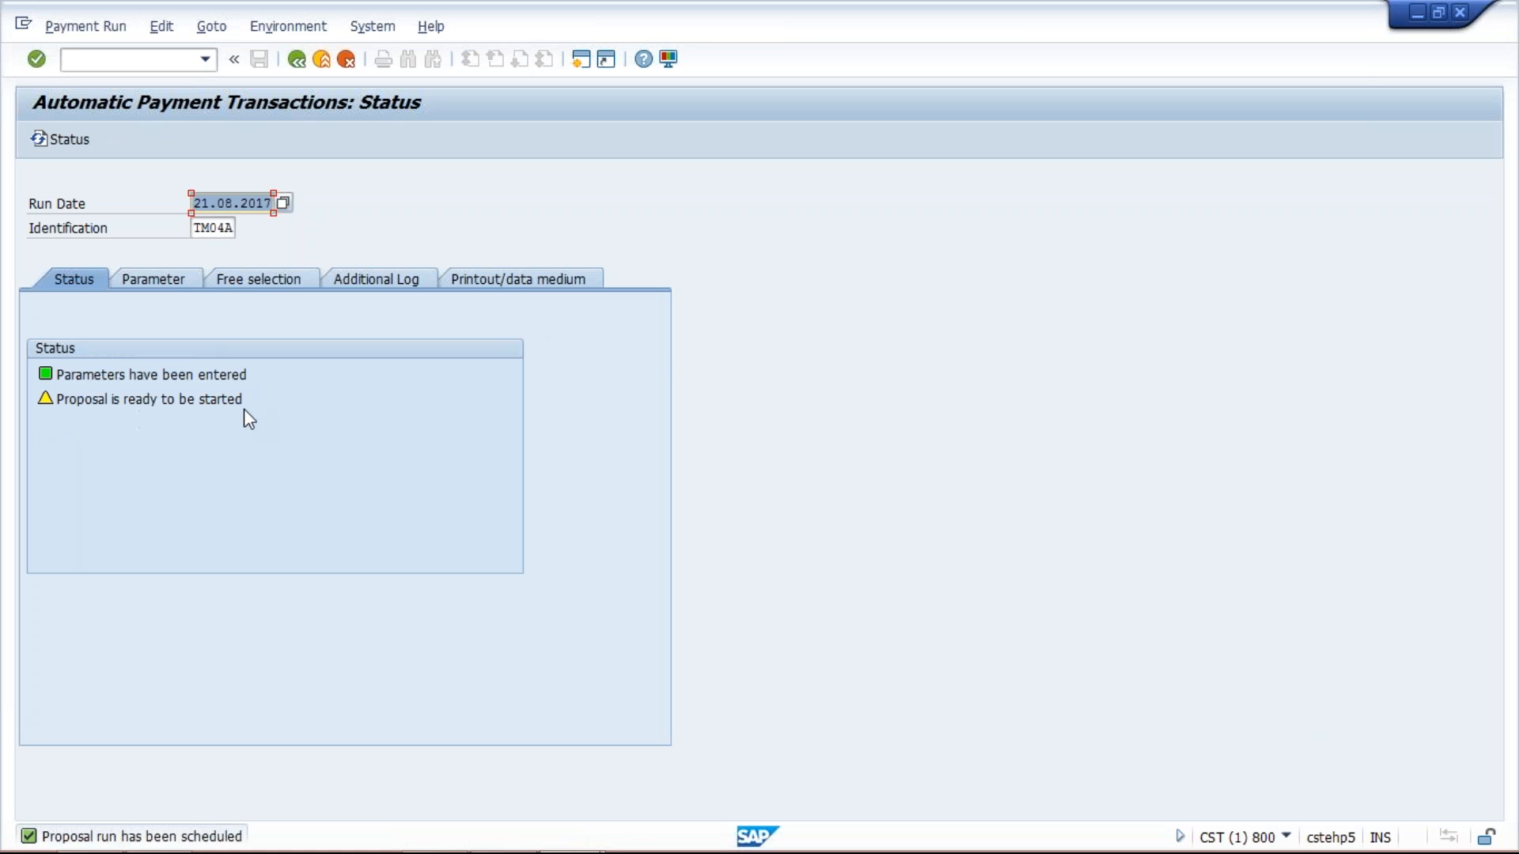
- Refresh the proposal status and examine the proposal run log from the additional log
{"action": "left_click", "coordinate": [66, 144]}
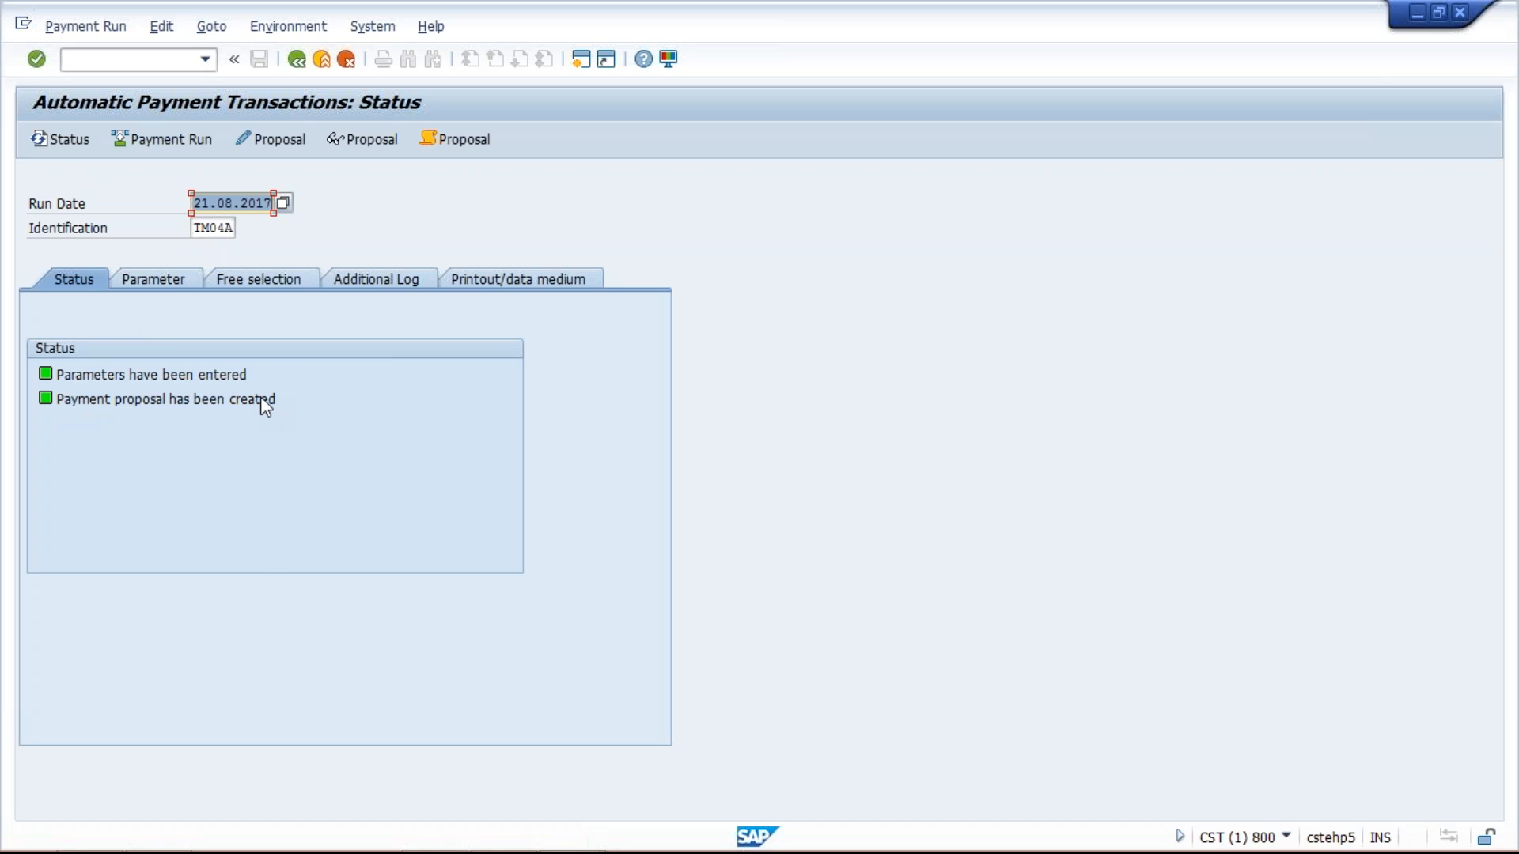
{"action": "left_click", "coordinate": [381, 273]}
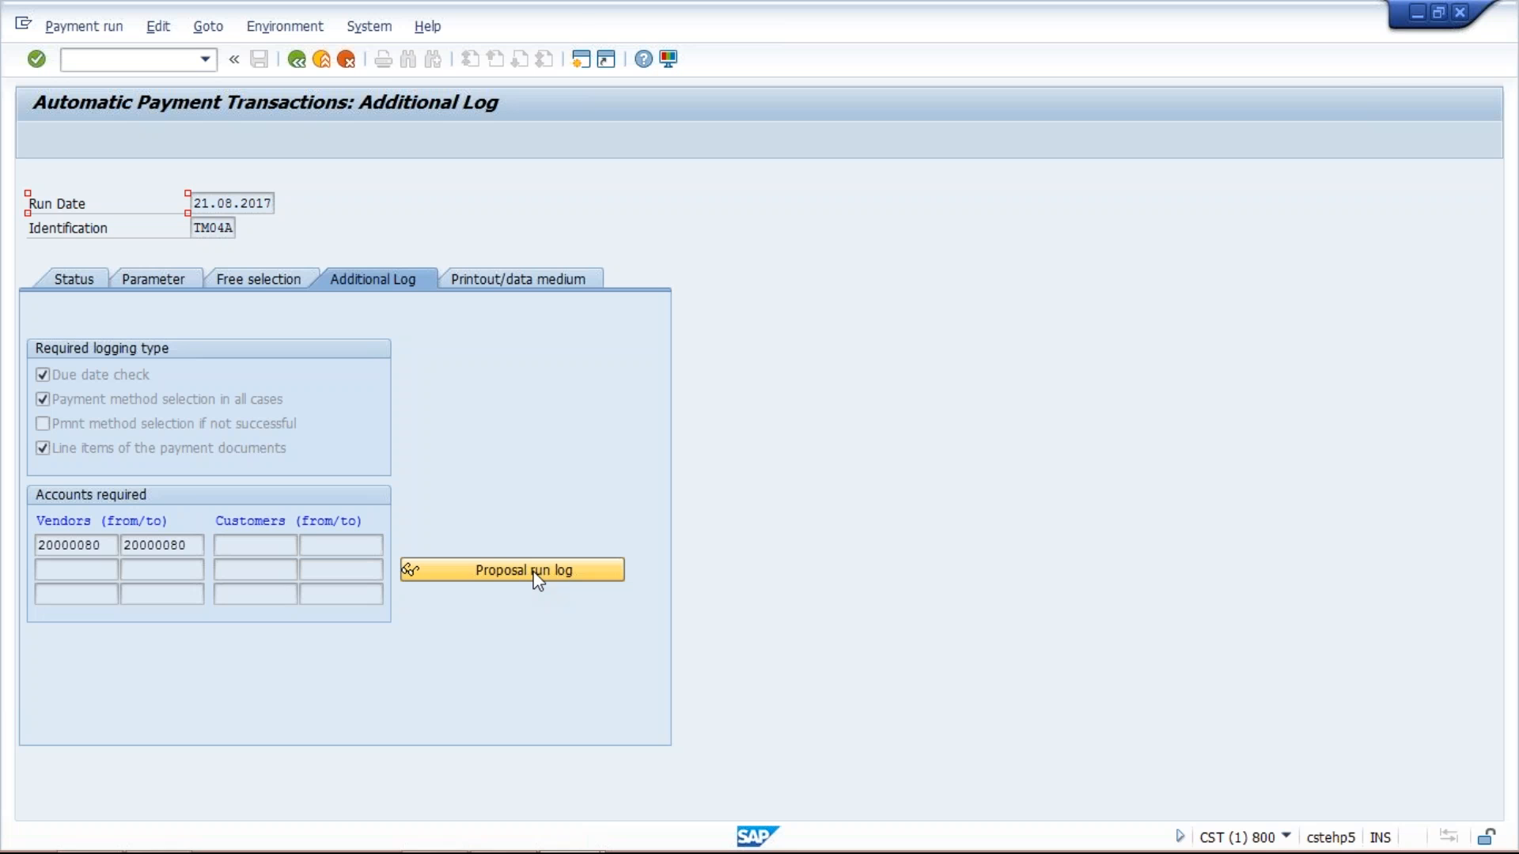
{"action": "left_click", "coordinate": [537, 571]}
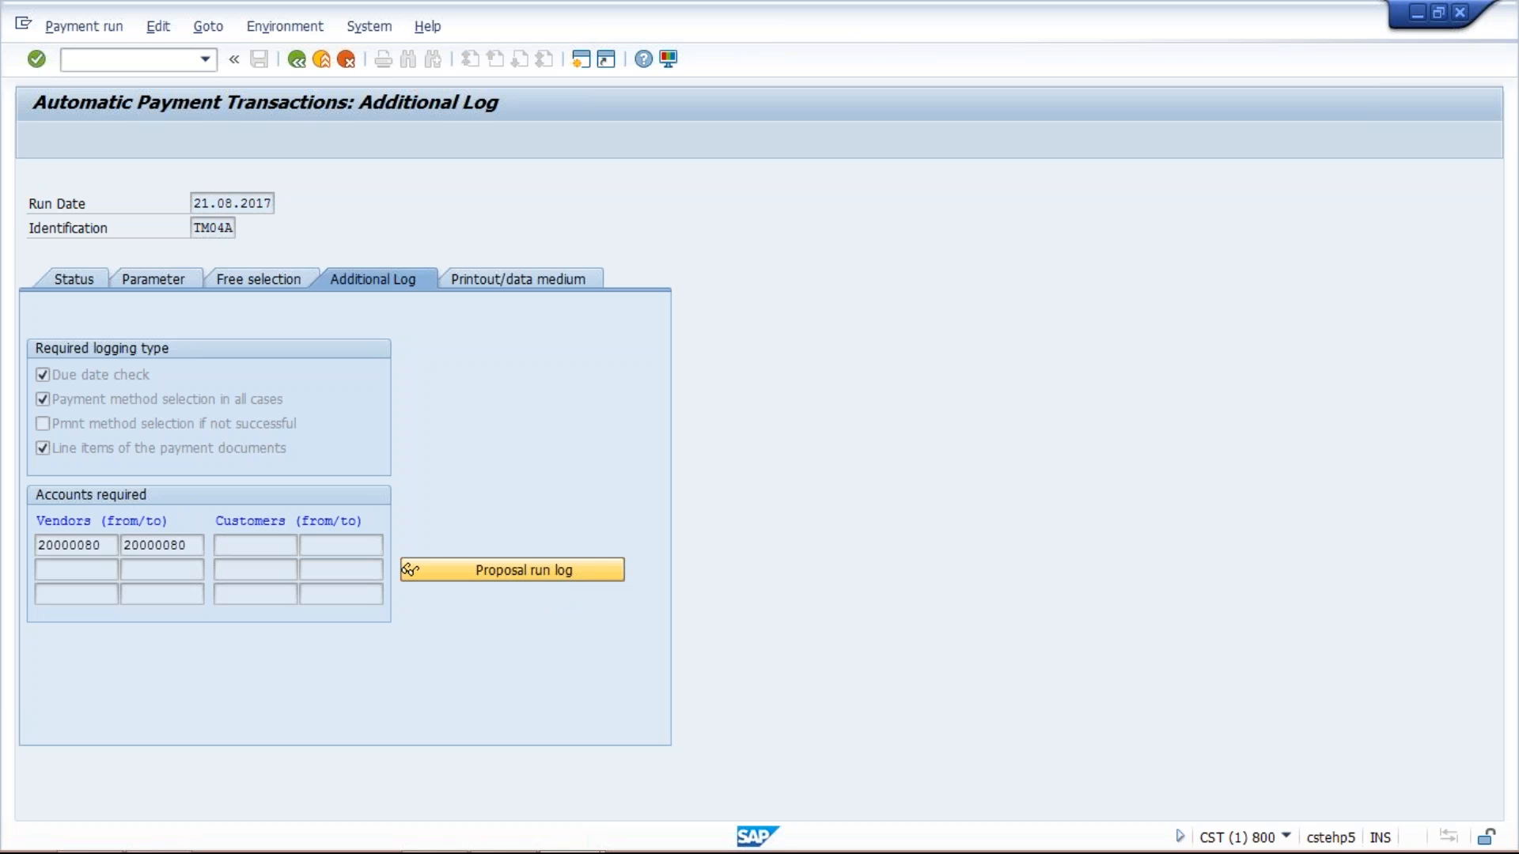
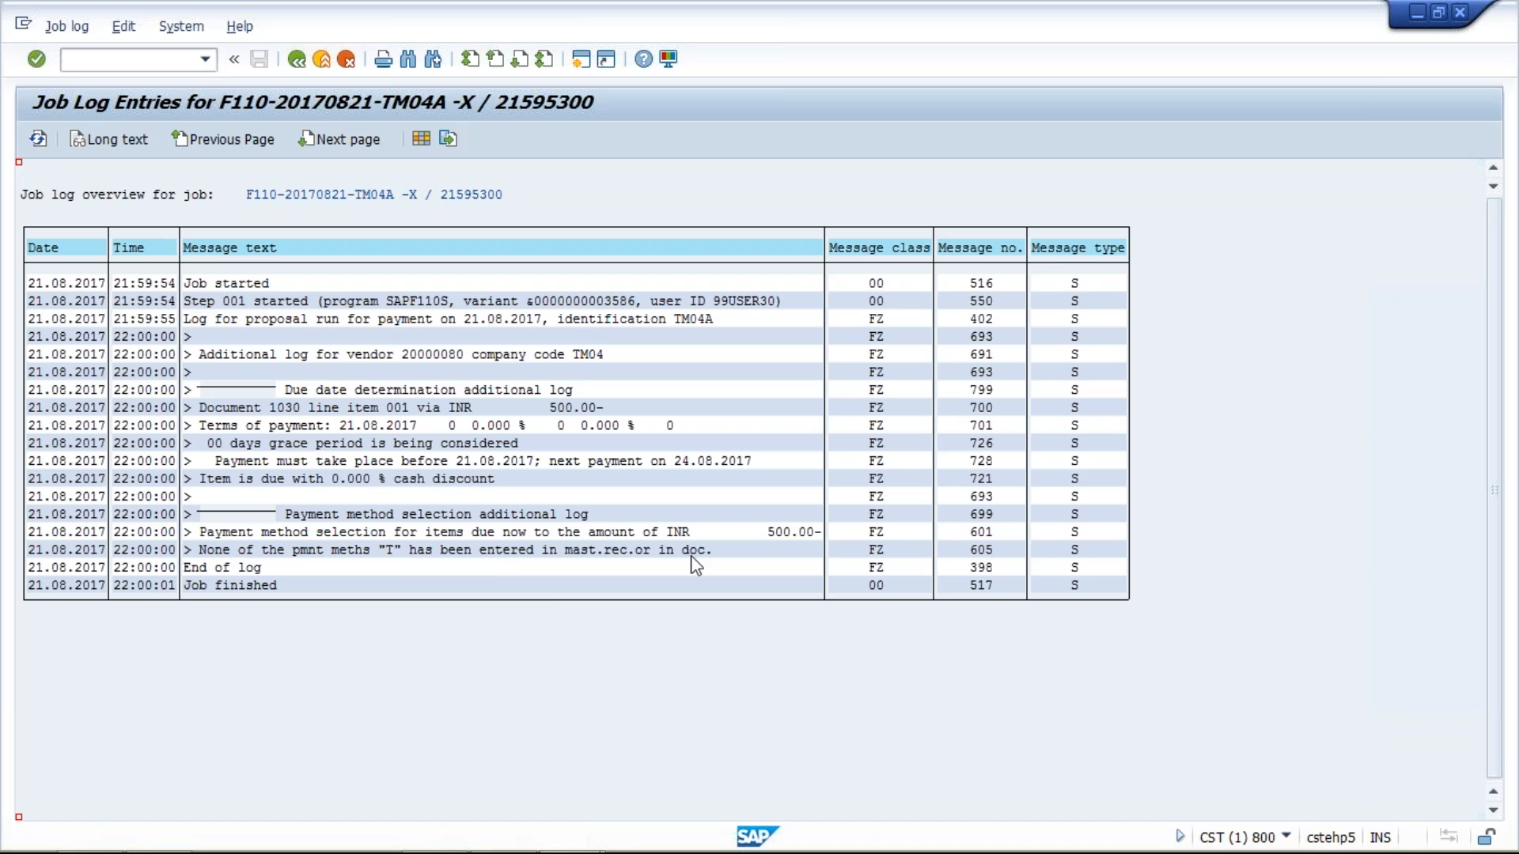
- Create a new SAP session and start transaction FBL1N, keeping the job log open
{"action": "mouse_move", "coordinate": [579, 840]}
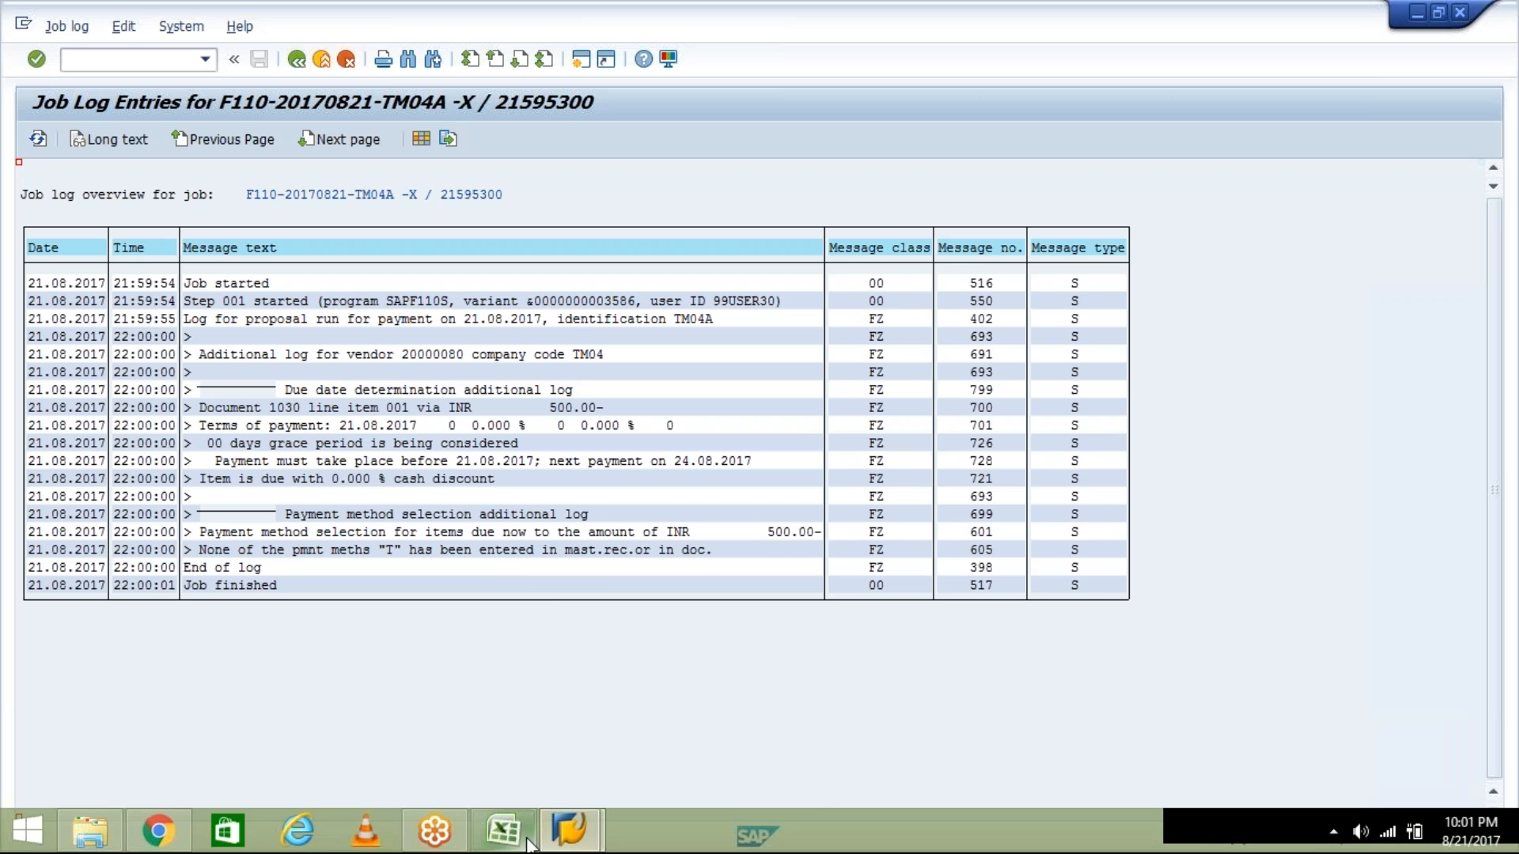
{"action": "left_click", "coordinate": [568, 840]}
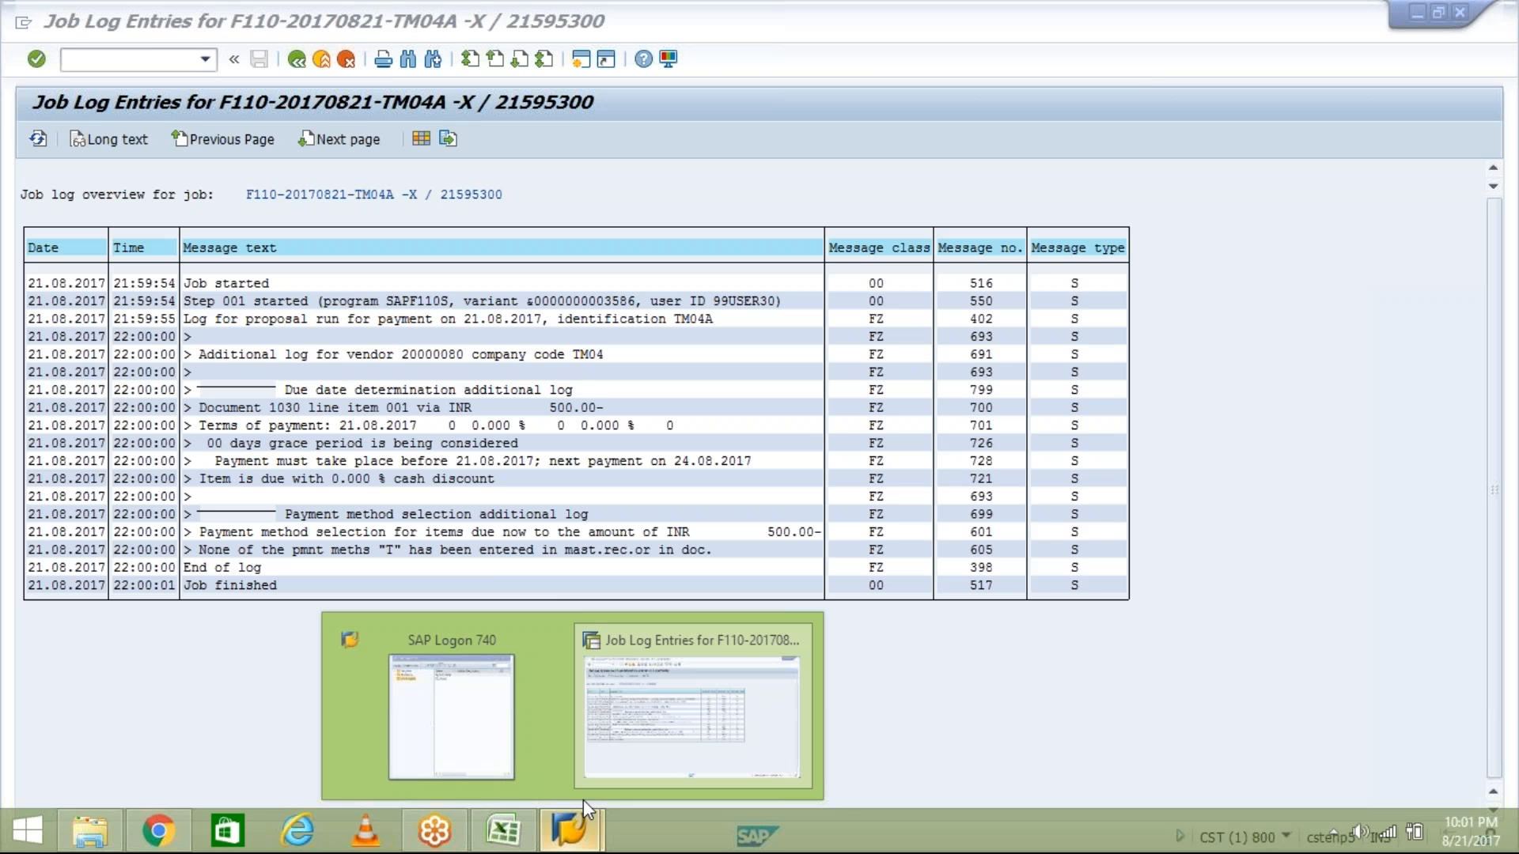
{"action": "left_click", "coordinate": [610, 705]}
{"action": "left_click", "coordinate": [584, 64]}
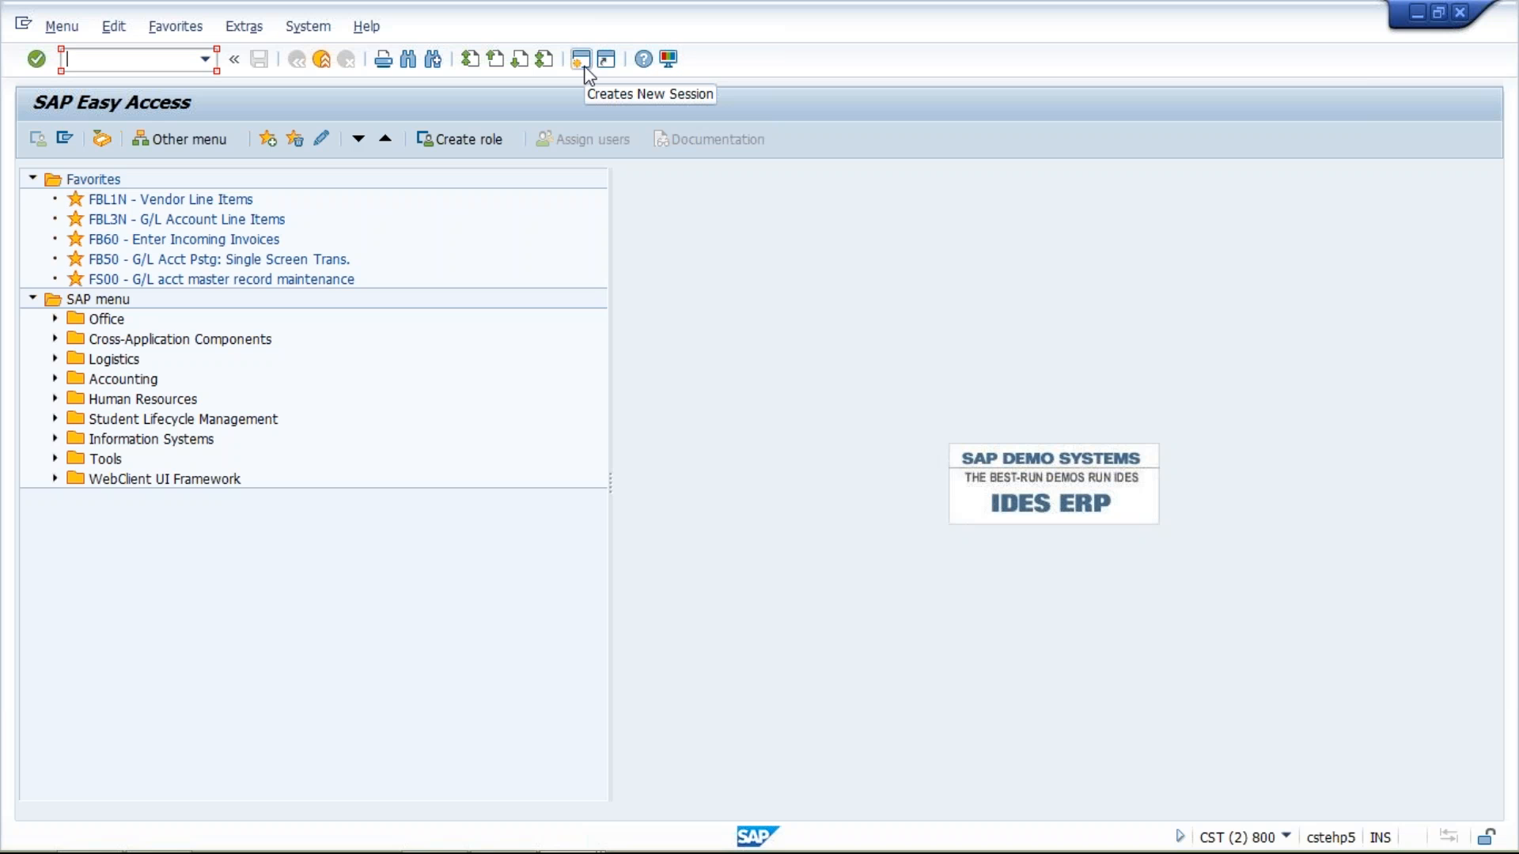
{"action": "type", "text": "fbl"}
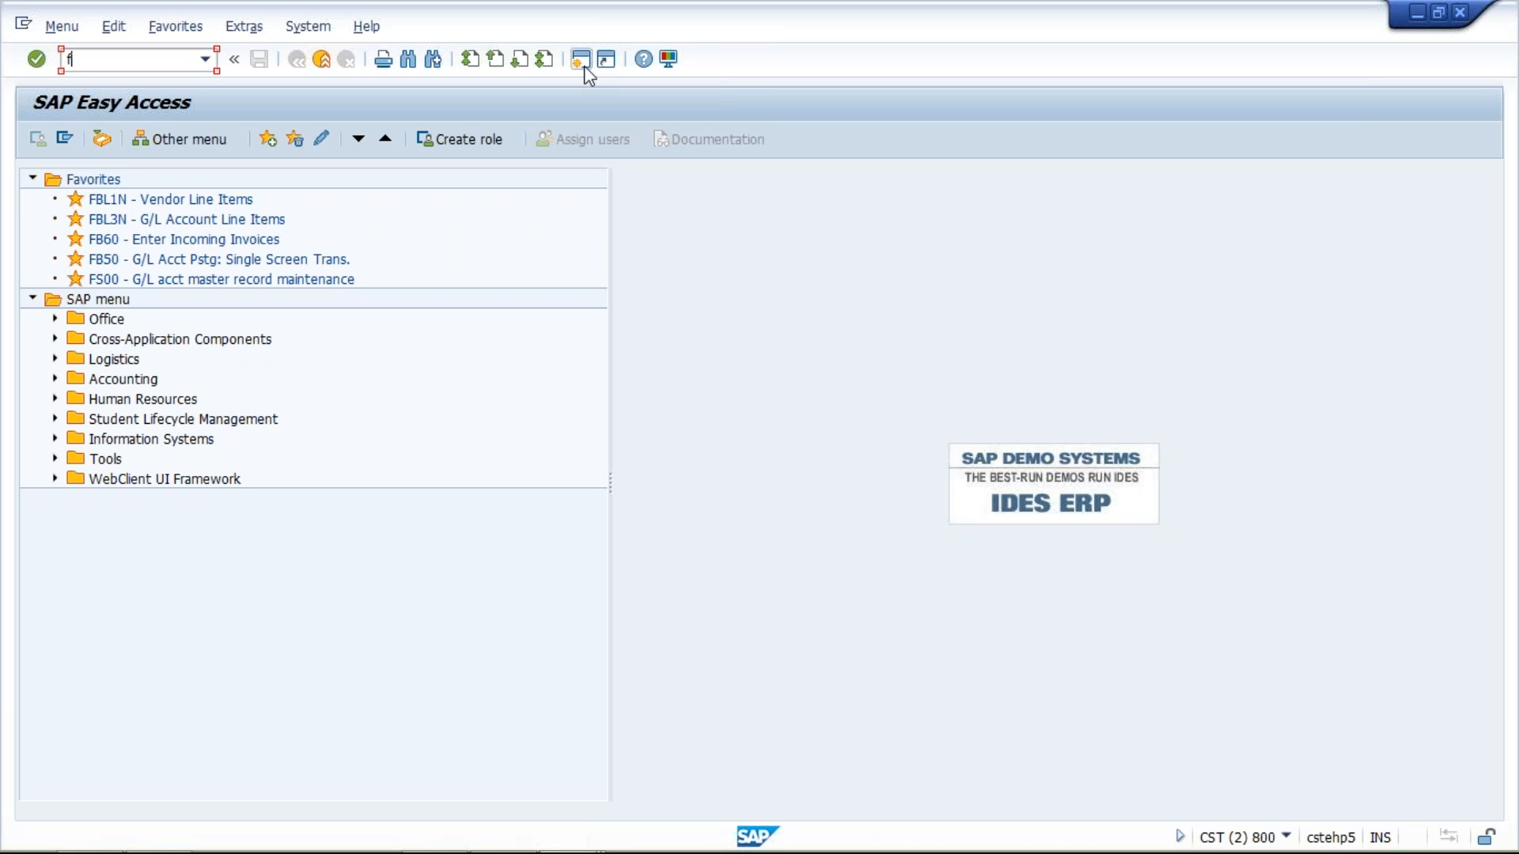
{"action": "type", "text": "1n"}
{"action": "key", "text": "Return"}
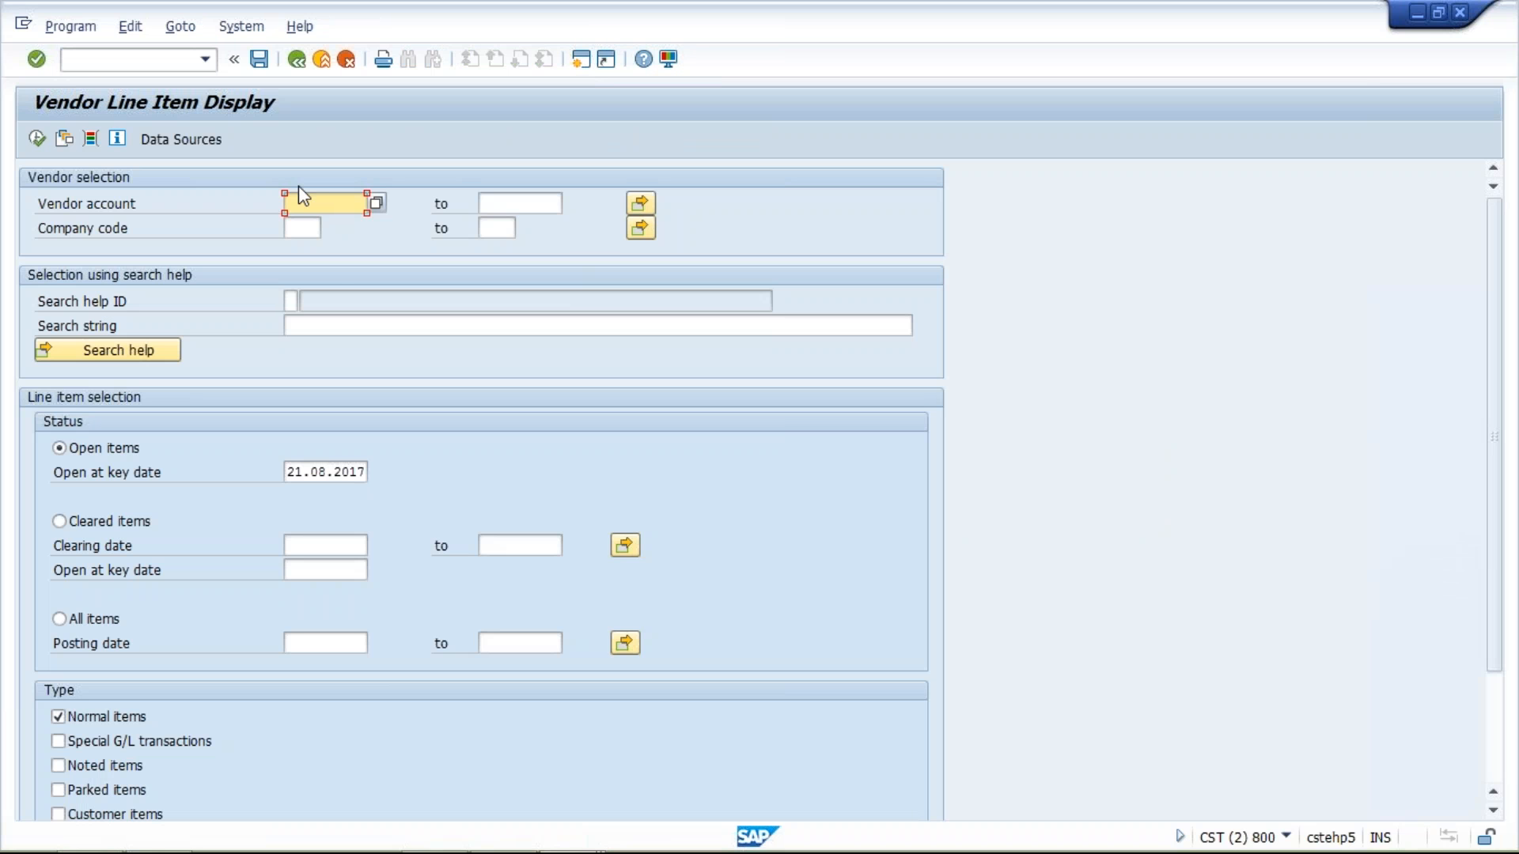
- Display the open vendor line items for company code TM04
{"action": "left_click", "coordinate": [303, 227]}
{"action": "left_click", "coordinate": [311, 251]}
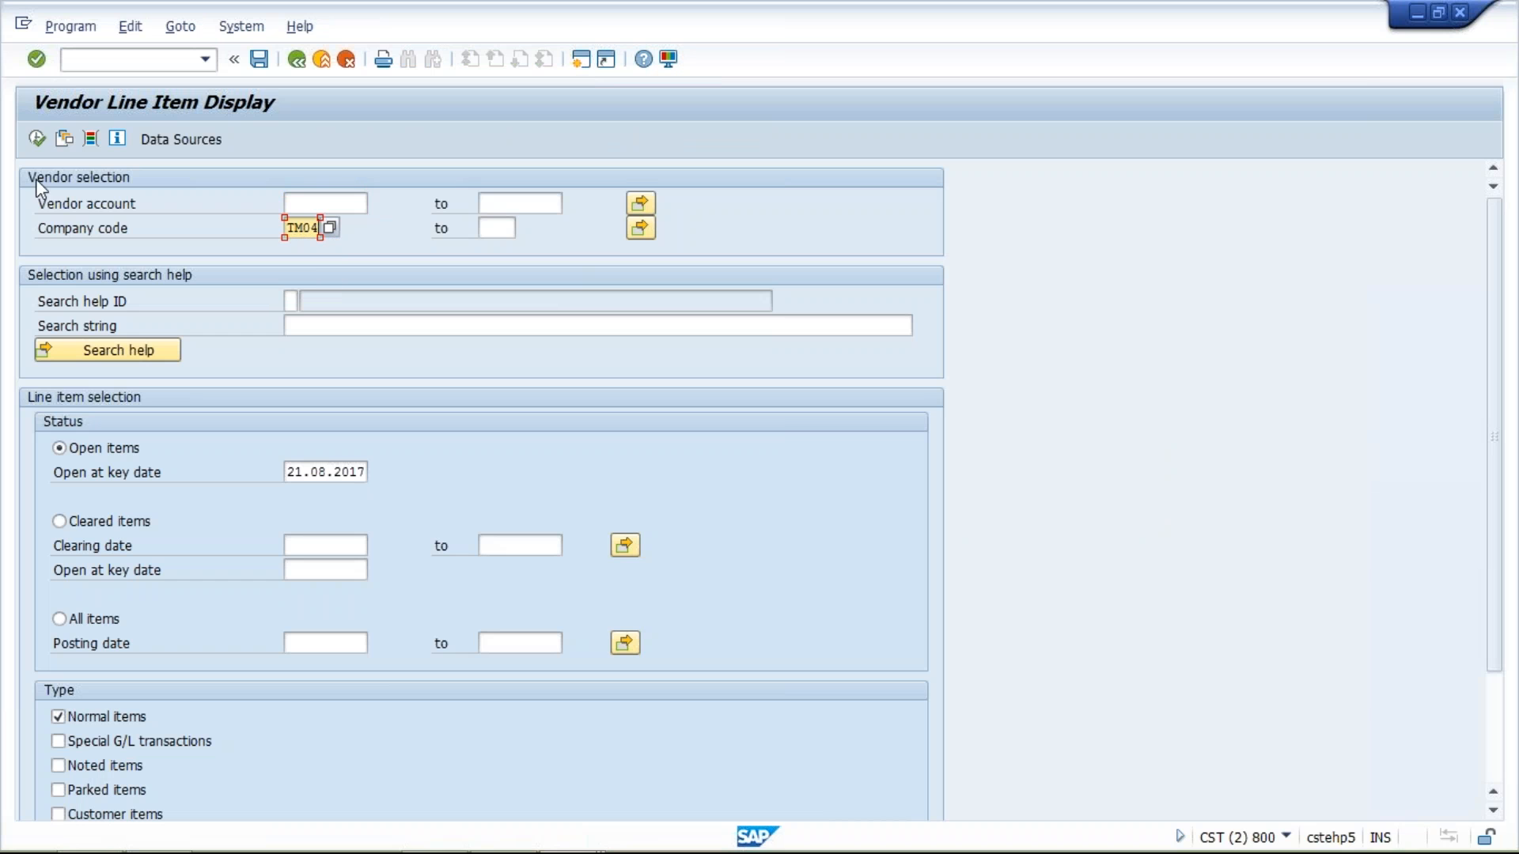
{"action": "left_click", "coordinate": [37, 138]}
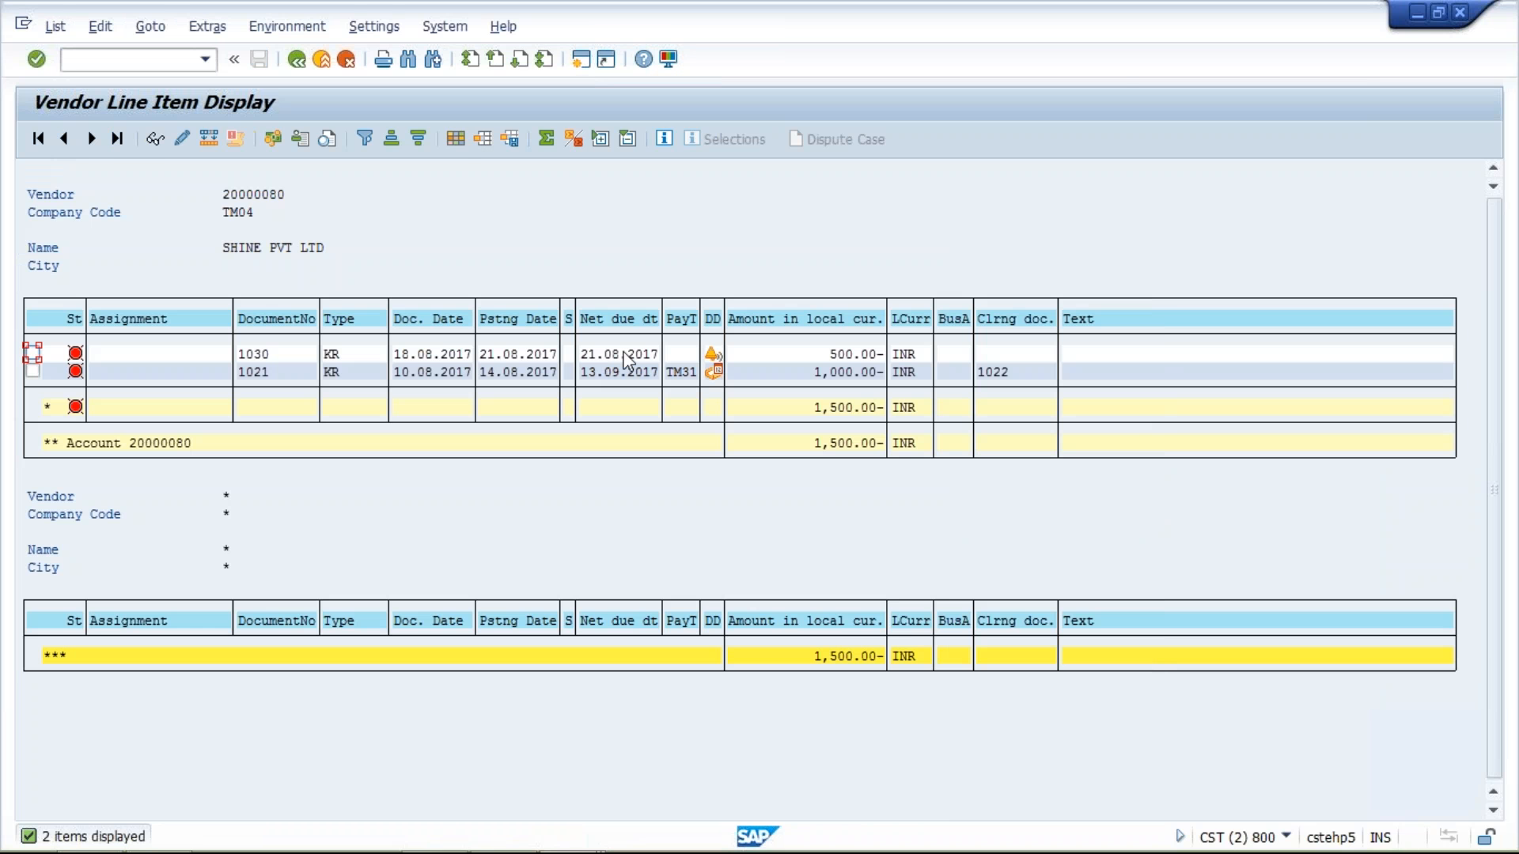
- Open the 500.00 INR vendor invoice due 21.08.2017 in change mode, set its payment method to T and save it
{"action": "double_click", "coordinate": [623, 353]}
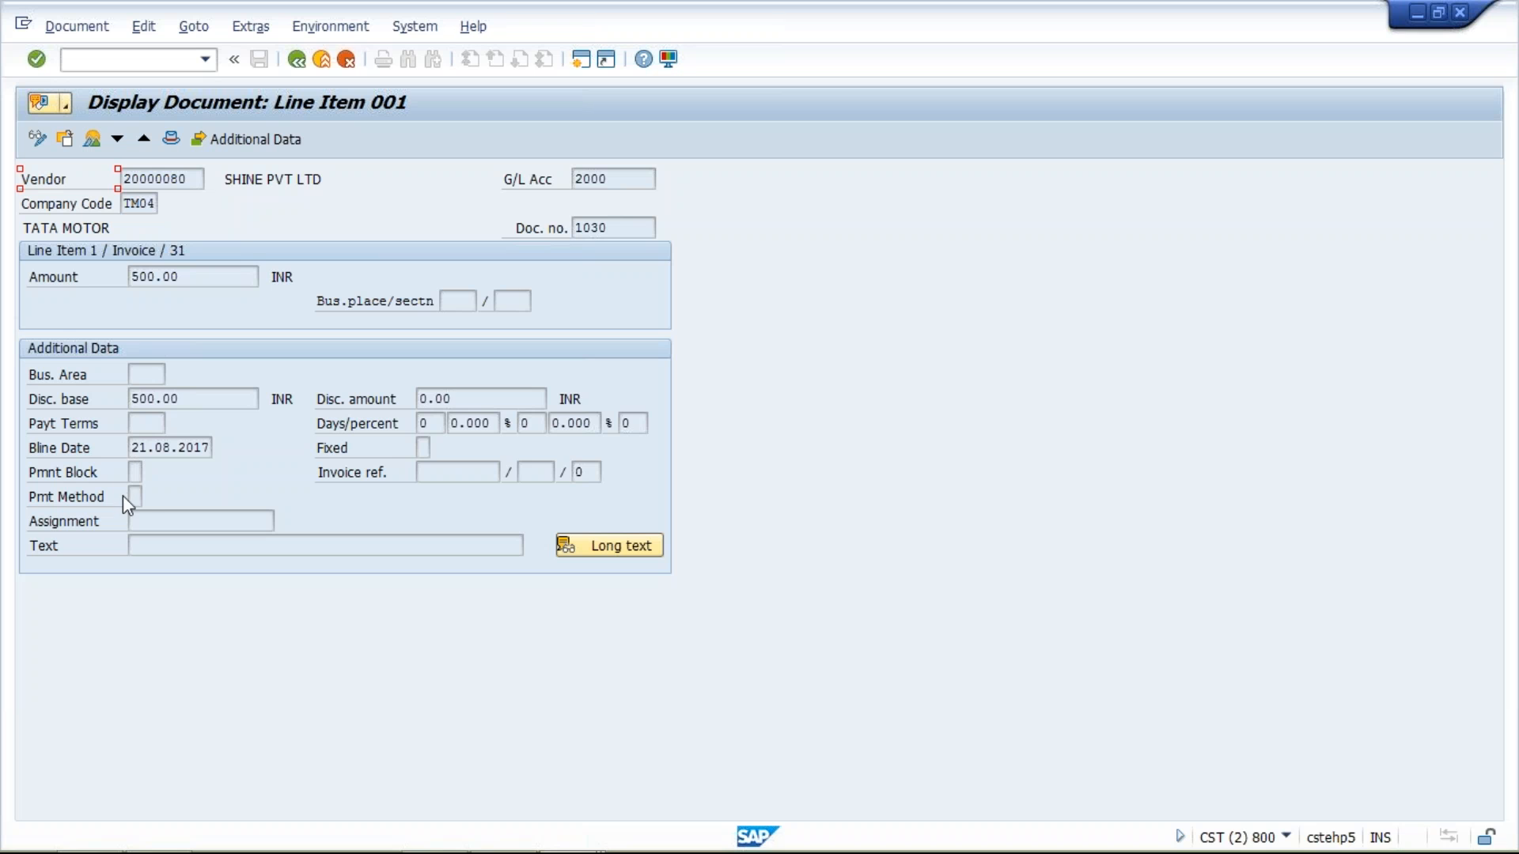
{"action": "left_click", "coordinate": [134, 497]}
{"action": "left_click", "coordinate": [37, 138]}
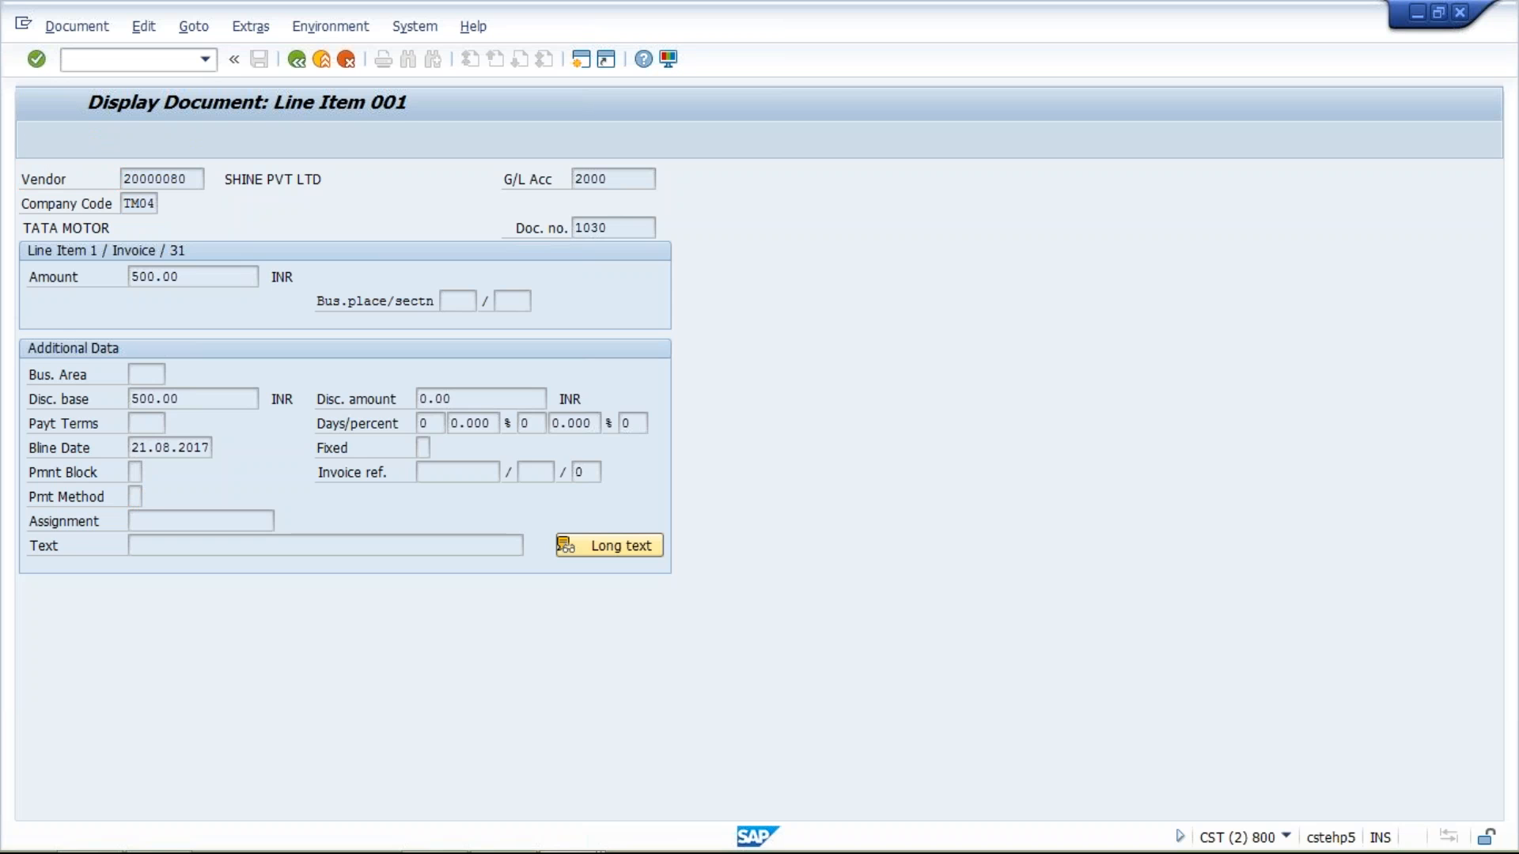
{"action": "left_click", "coordinate": [136, 499]}
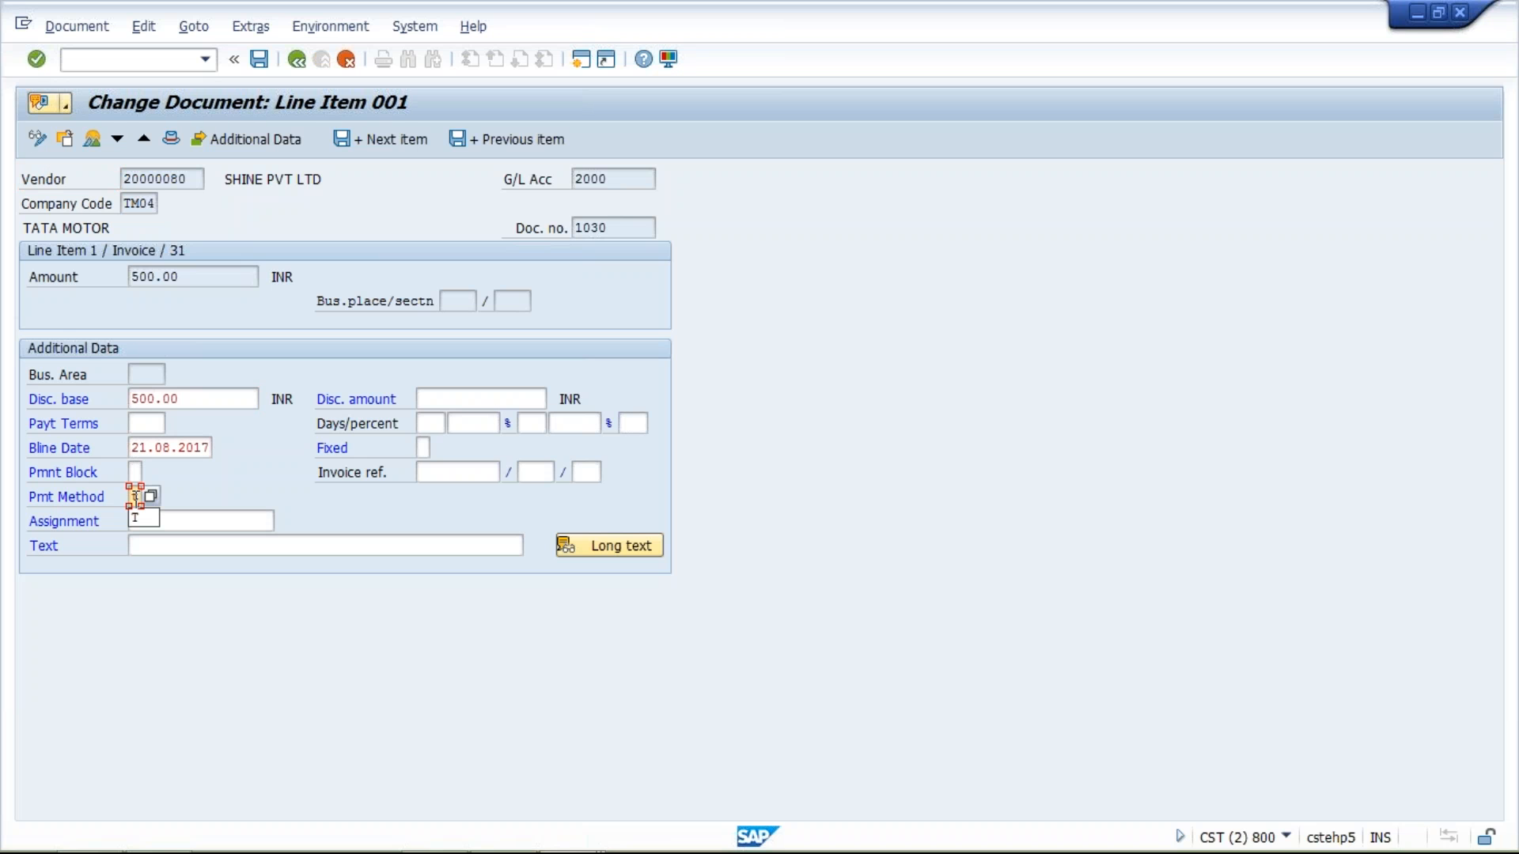
{"action": "left_click", "coordinate": [138, 518]}
{"action": "left_click", "coordinate": [265, 66]}
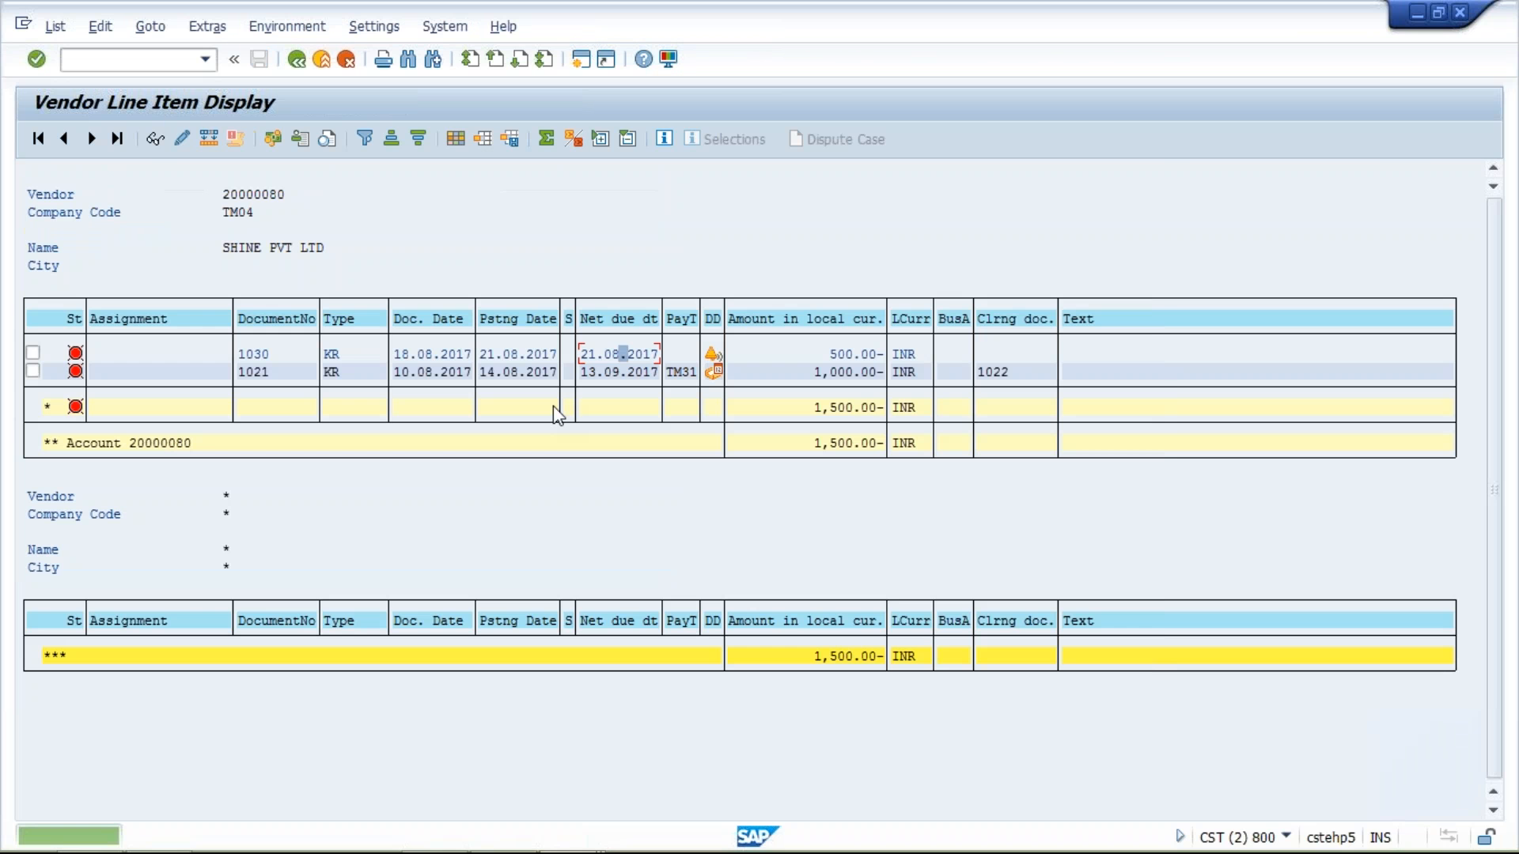
- Refresh the vendor line item list and create a new SAP session
{"action": "left_click", "coordinate": [55, 26]}
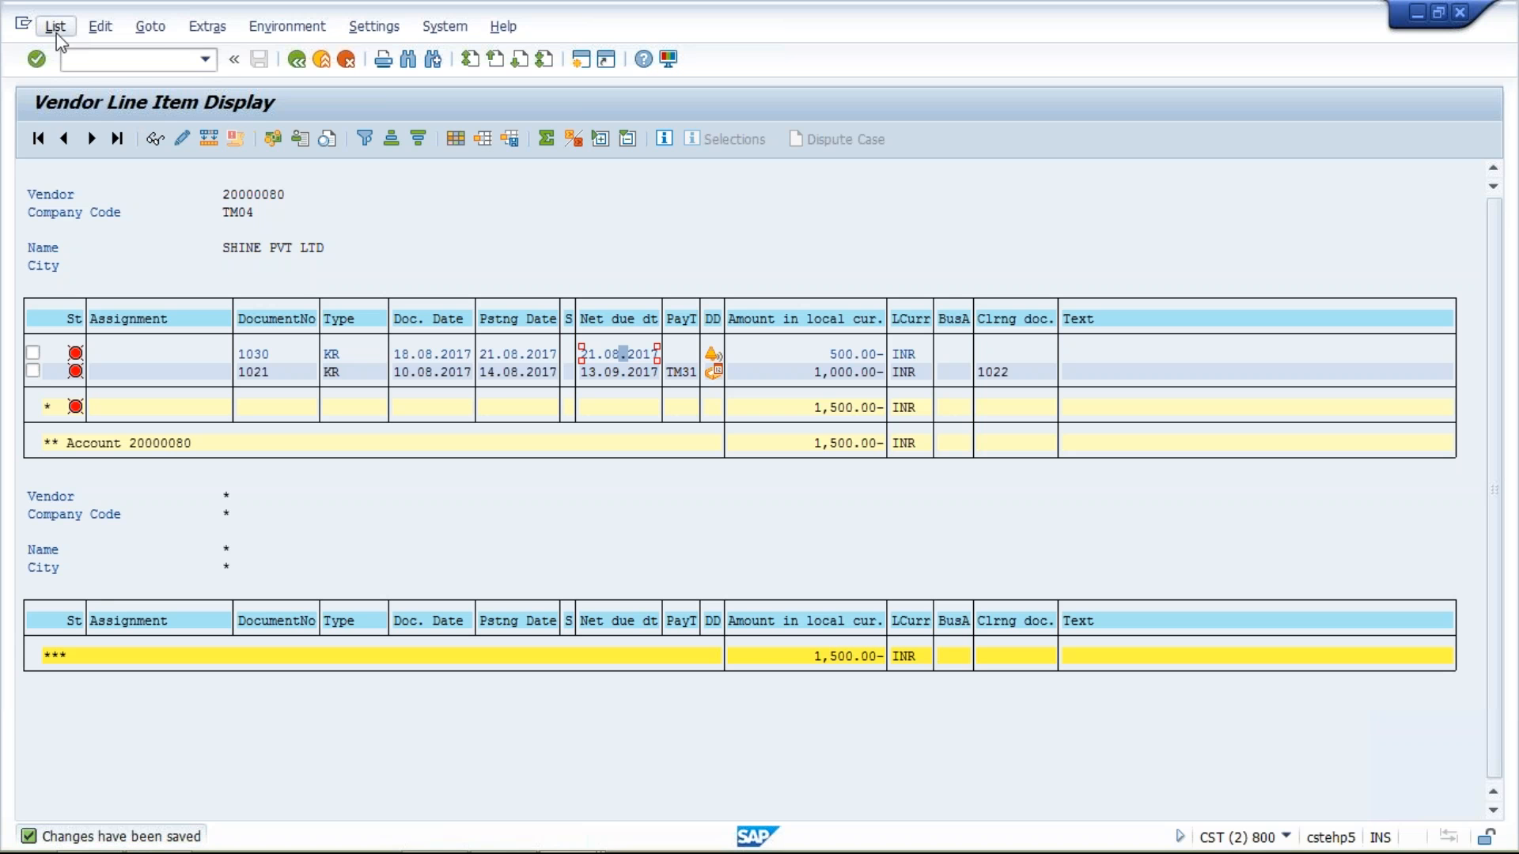
{"action": "left_click", "coordinate": [71, 85]}
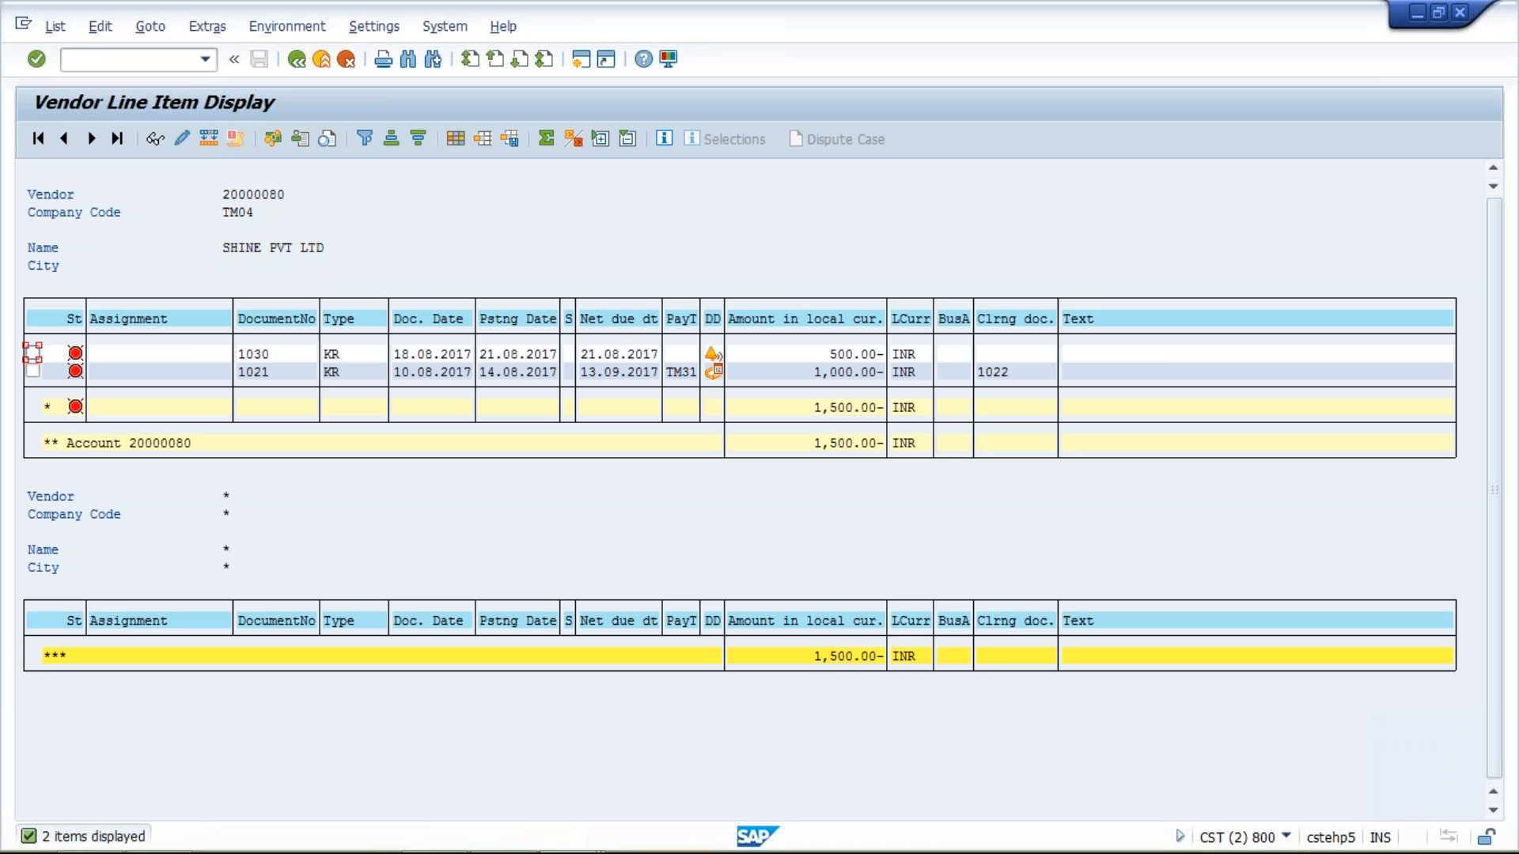
{"action": "left_click", "coordinate": [581, 58]}
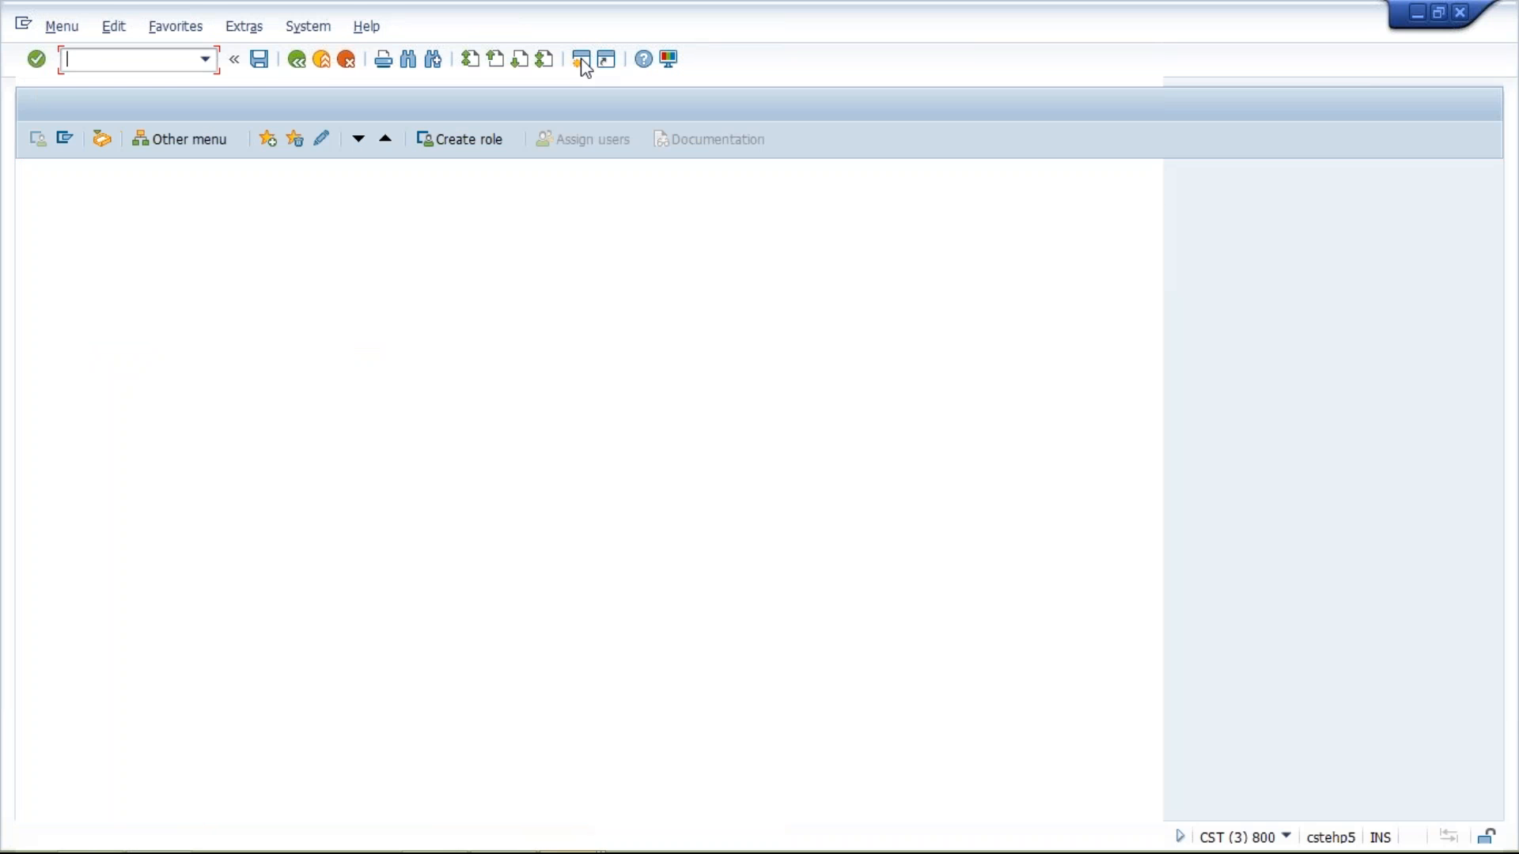
{"action": "type", "text": "xd02"}
{"action": "key", "text": "Return"}
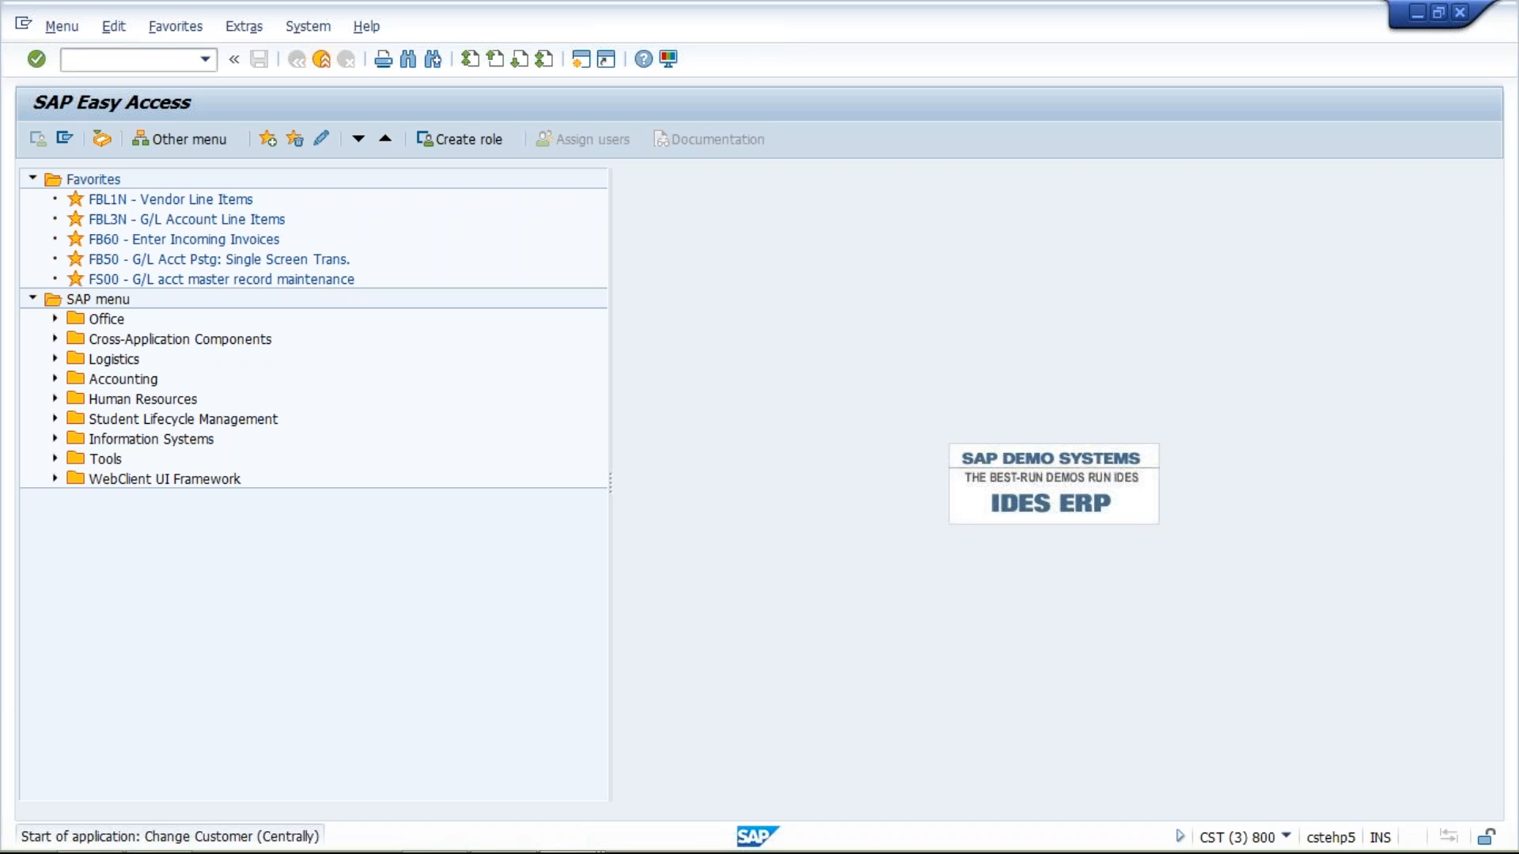
{"action": "left_click", "coordinate": [23, 24]}
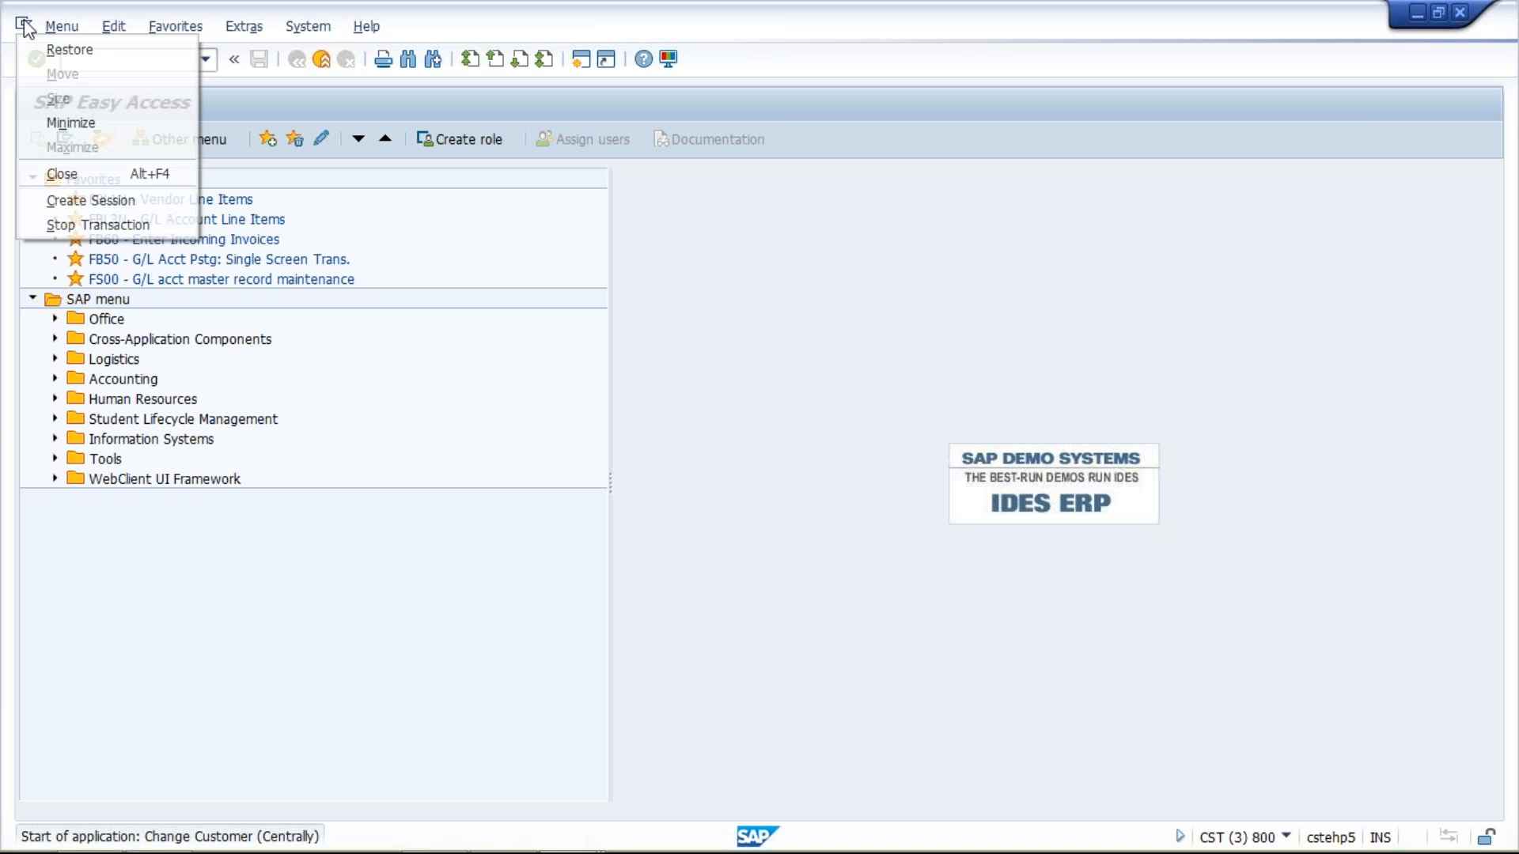
{"action": "left_click", "coordinate": [89, 225]}
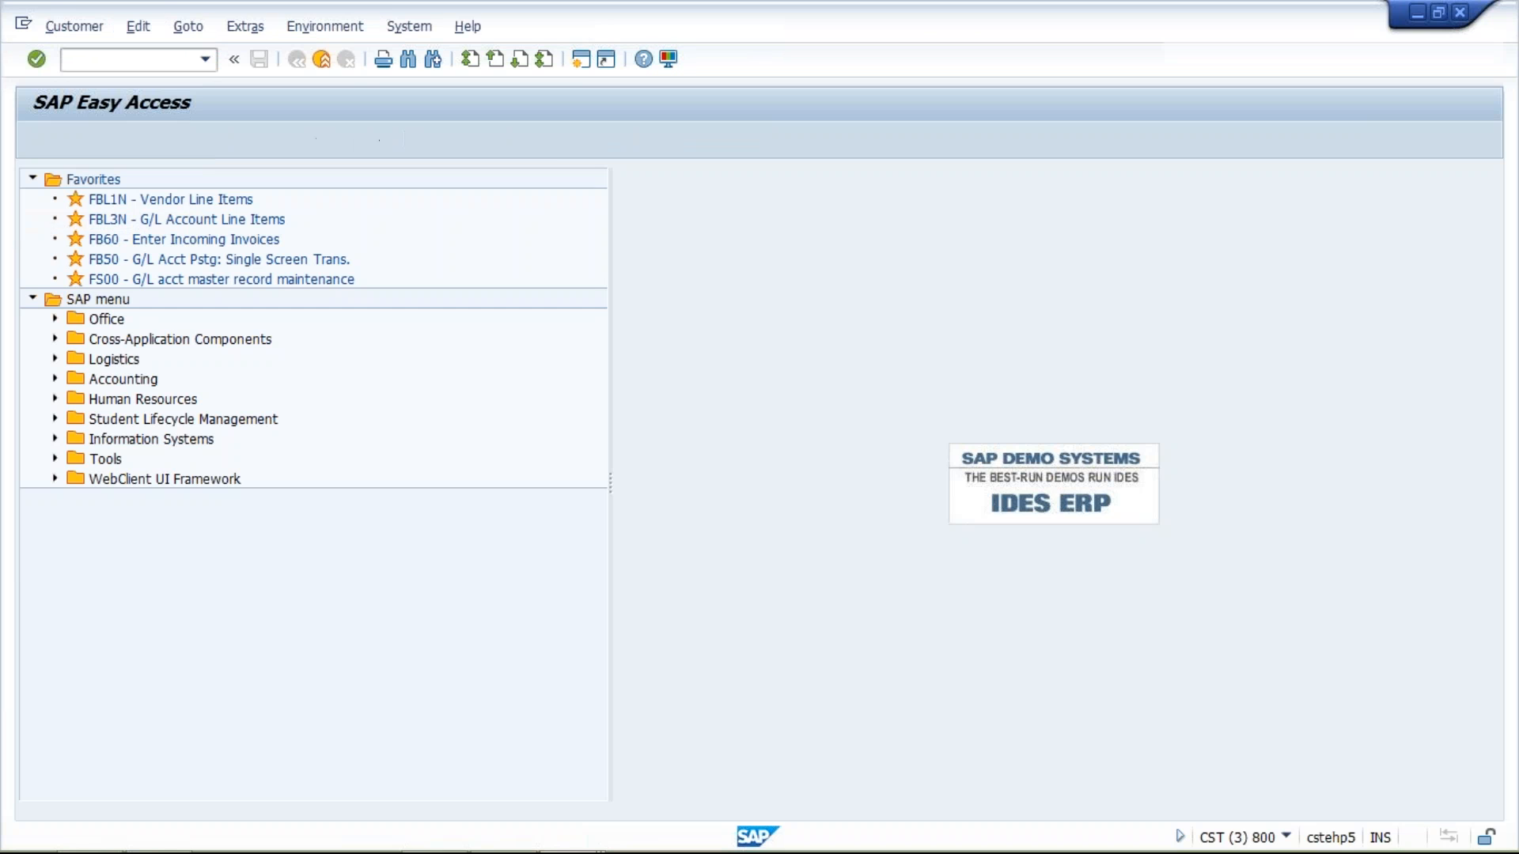
{"action": "left_click", "coordinate": [543, 499]}
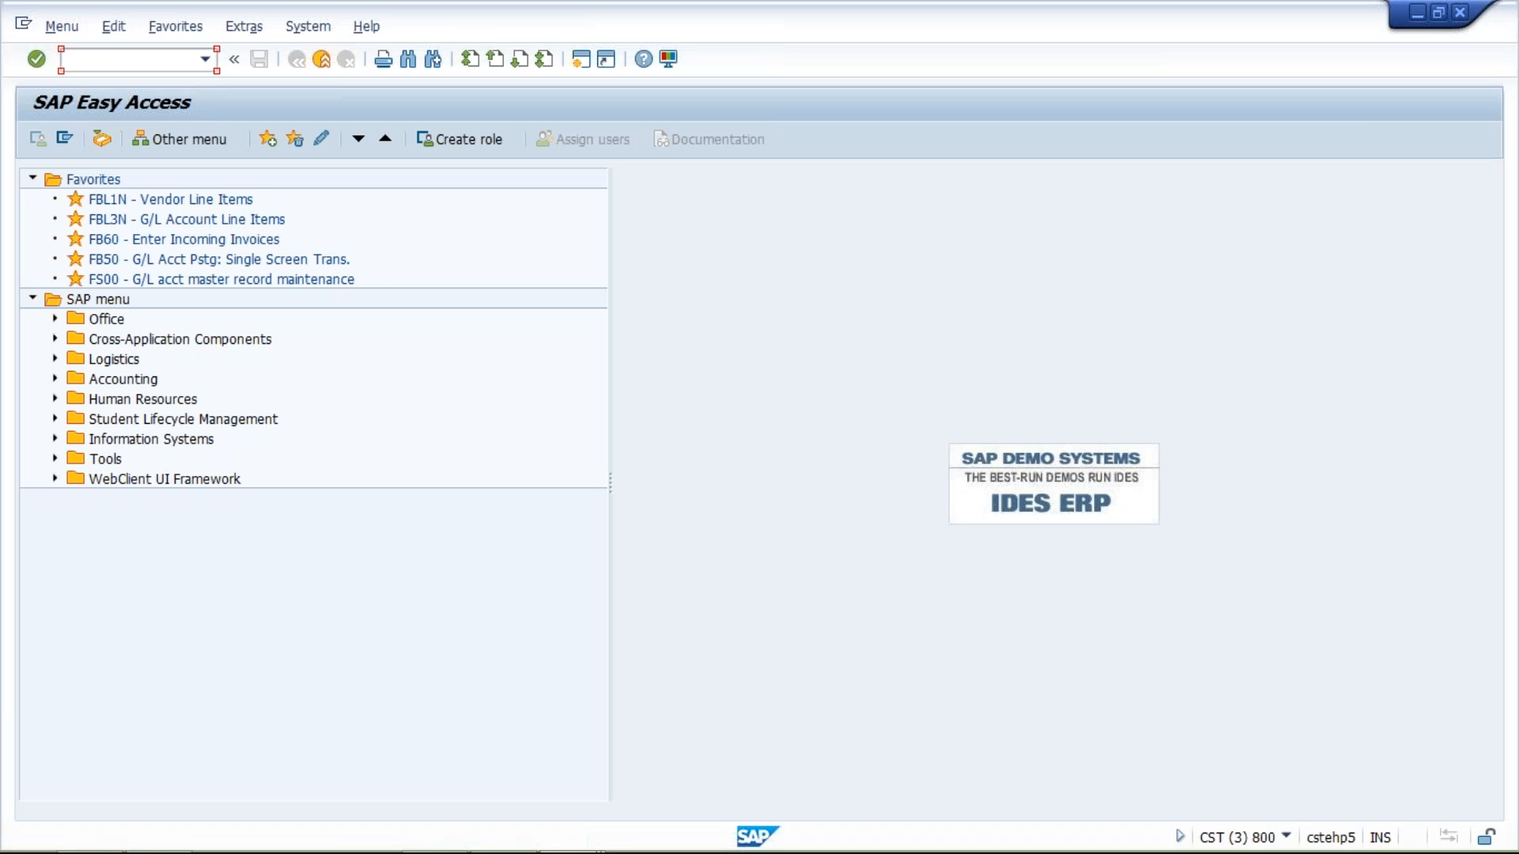
- Start transaction XK02 and open the company code payment transactions of vendor SHINE PVT LTD in company code TM04
{"action": "type", "text": "xk02"}
{"action": "key", "text": "Return"}
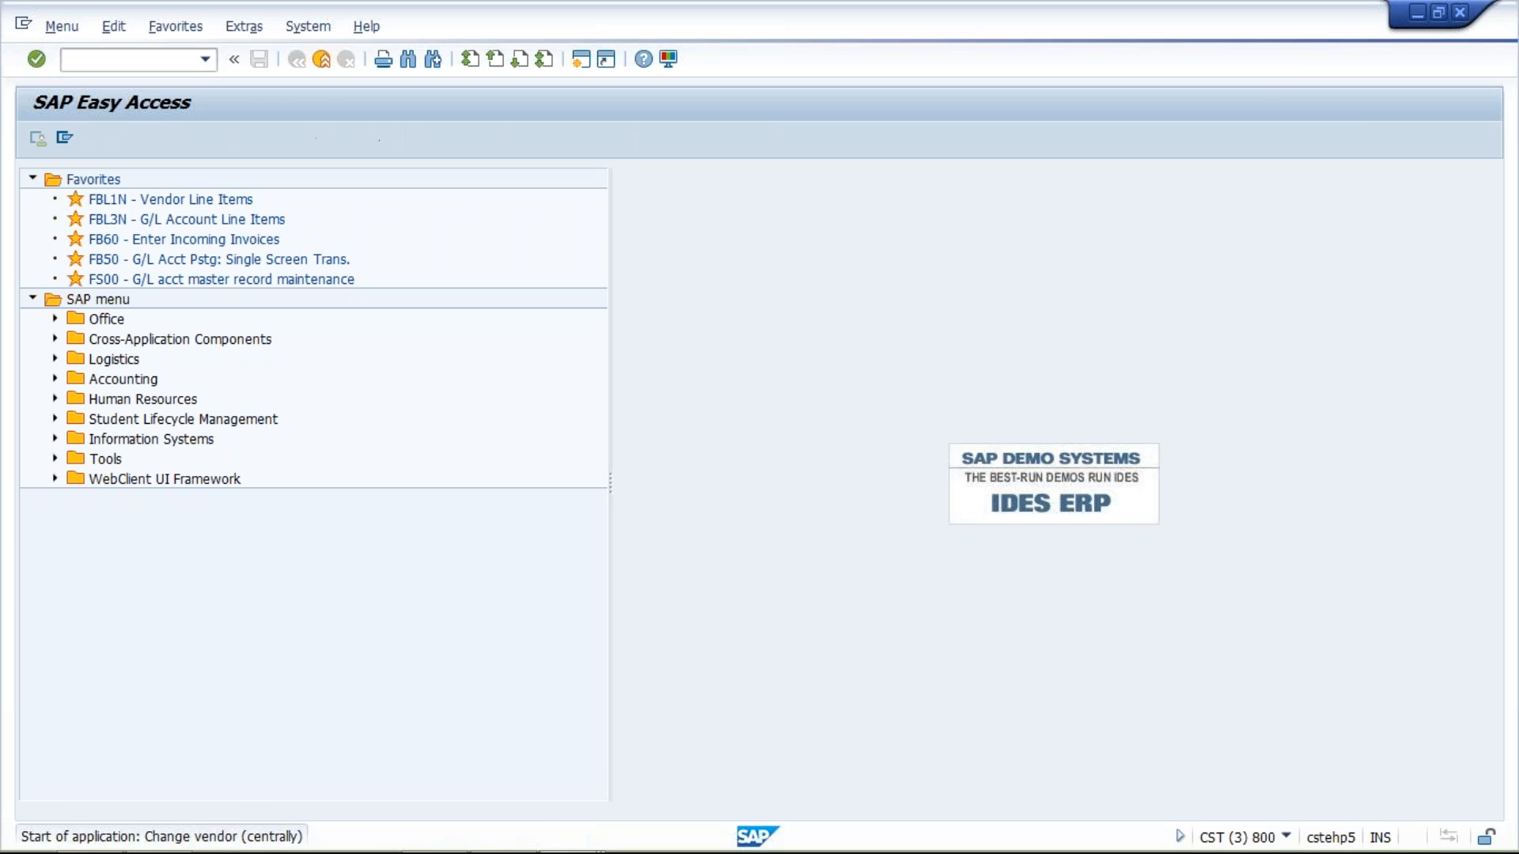
{"action": "left_click", "coordinate": [283, 176]}
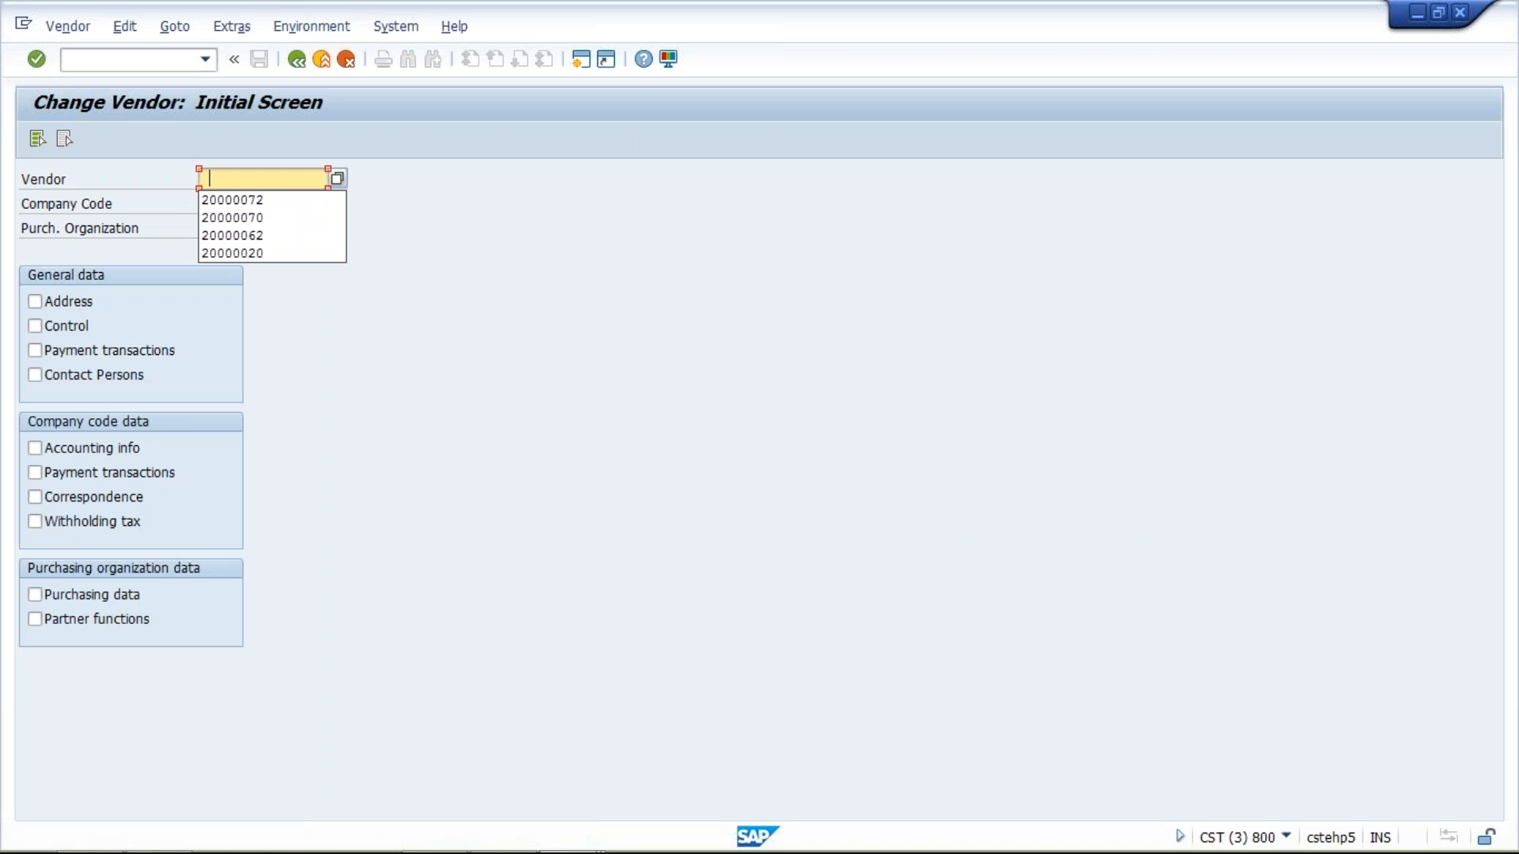
{"action": "left_click", "coordinate": [290, 203]}
{"action": "key", "text": "BackSpace"}
{"action": "key", "text": "BackSpace"}
{"action": "type", "text": "80"}
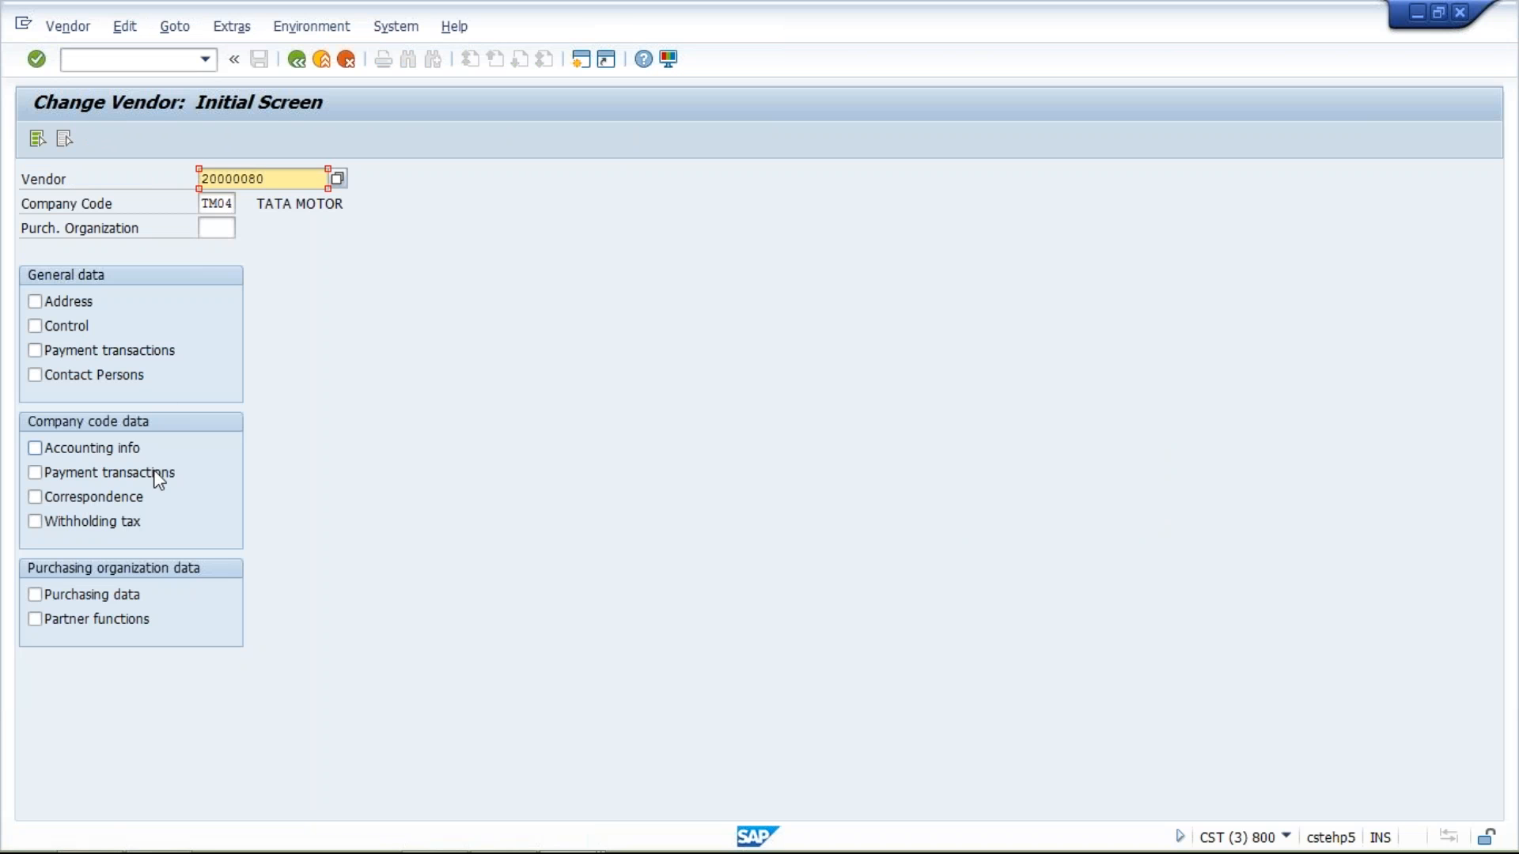
{"action": "left_click", "coordinate": [34, 472]}
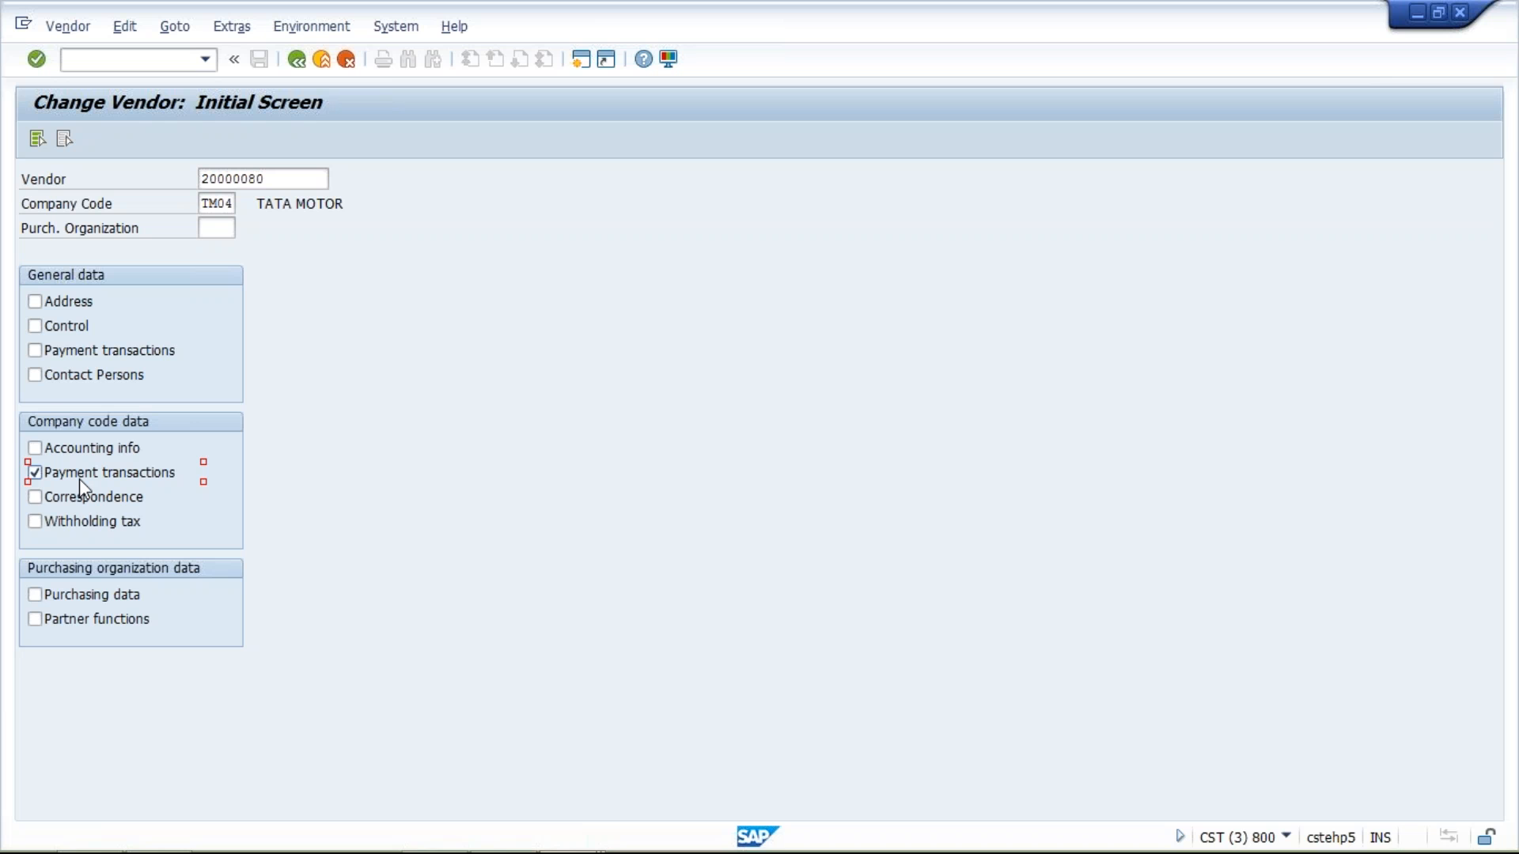
{"action": "key", "text": "Return"}
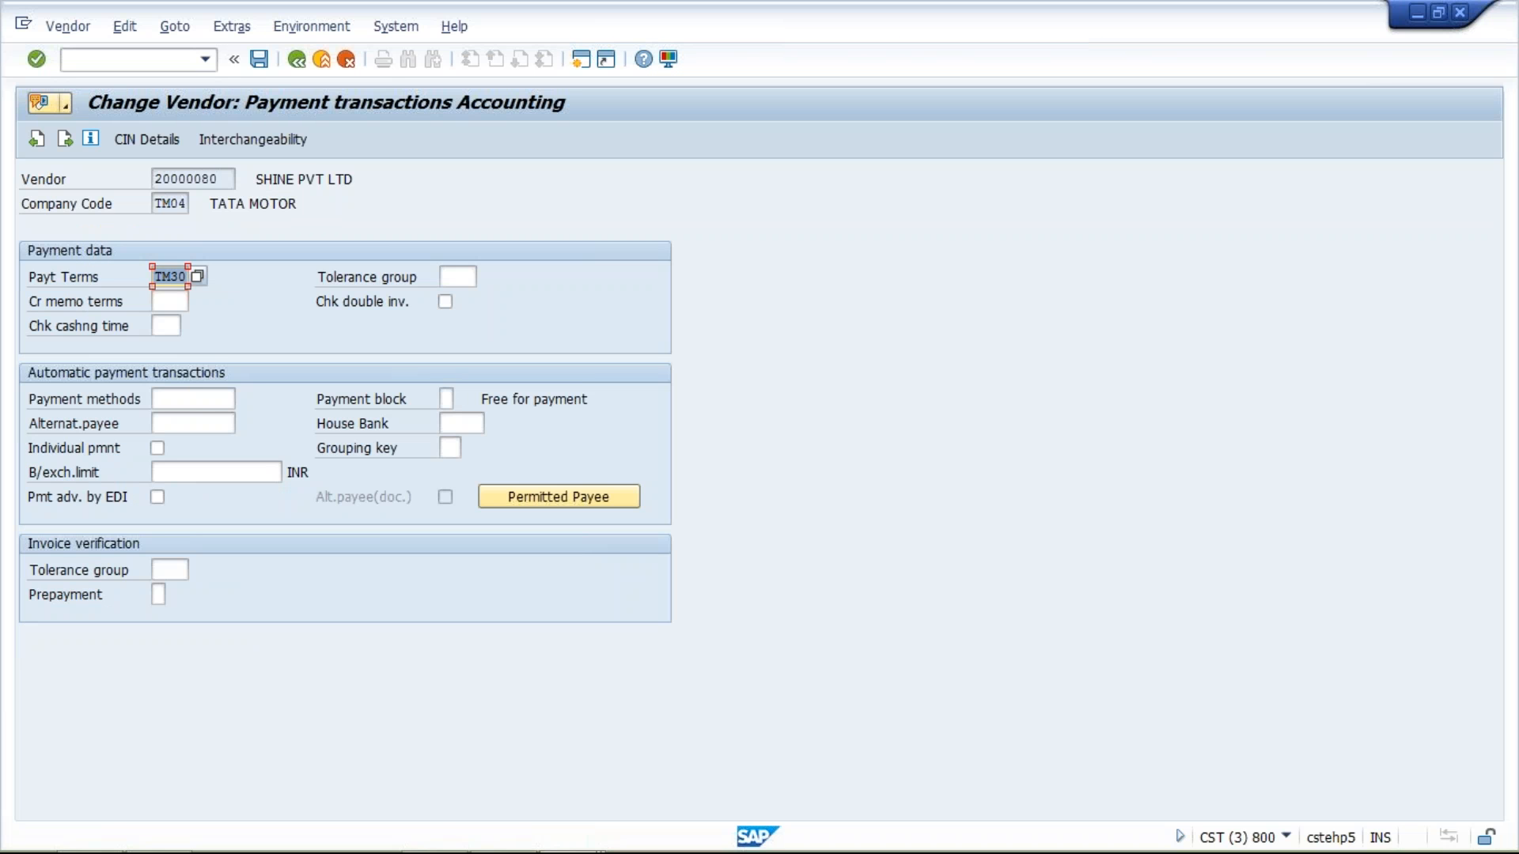
- Set the vendor's payment methods for automatic payment transactions to T and save the vendor master record
{"action": "left_click", "coordinate": [186, 395]}
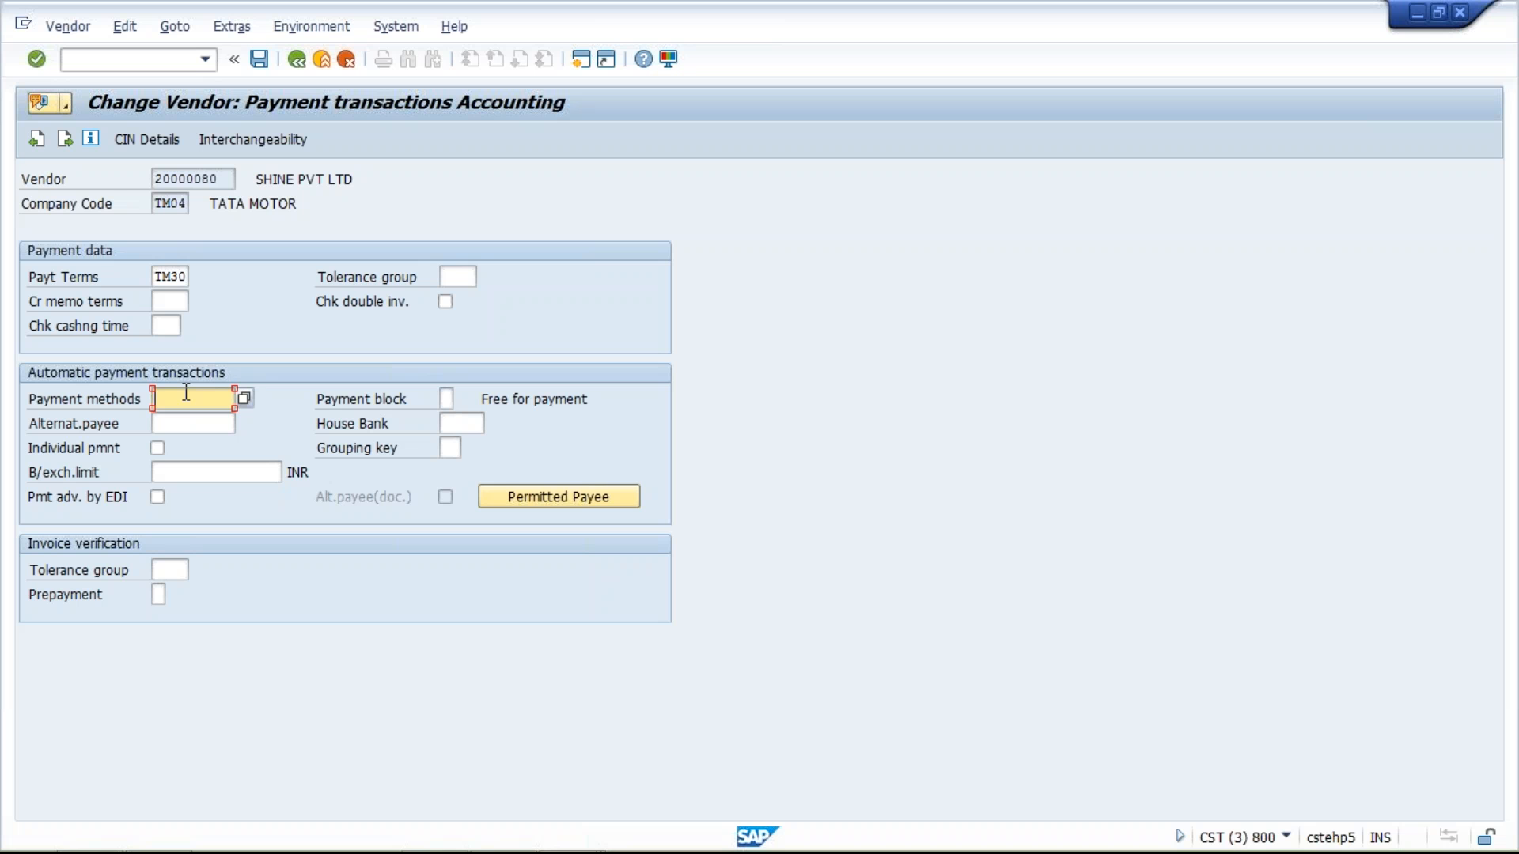
{"action": "type", "text": "t"}
{"action": "key", "text": "Return"}
{"action": "left_click", "coordinate": [259, 59]}
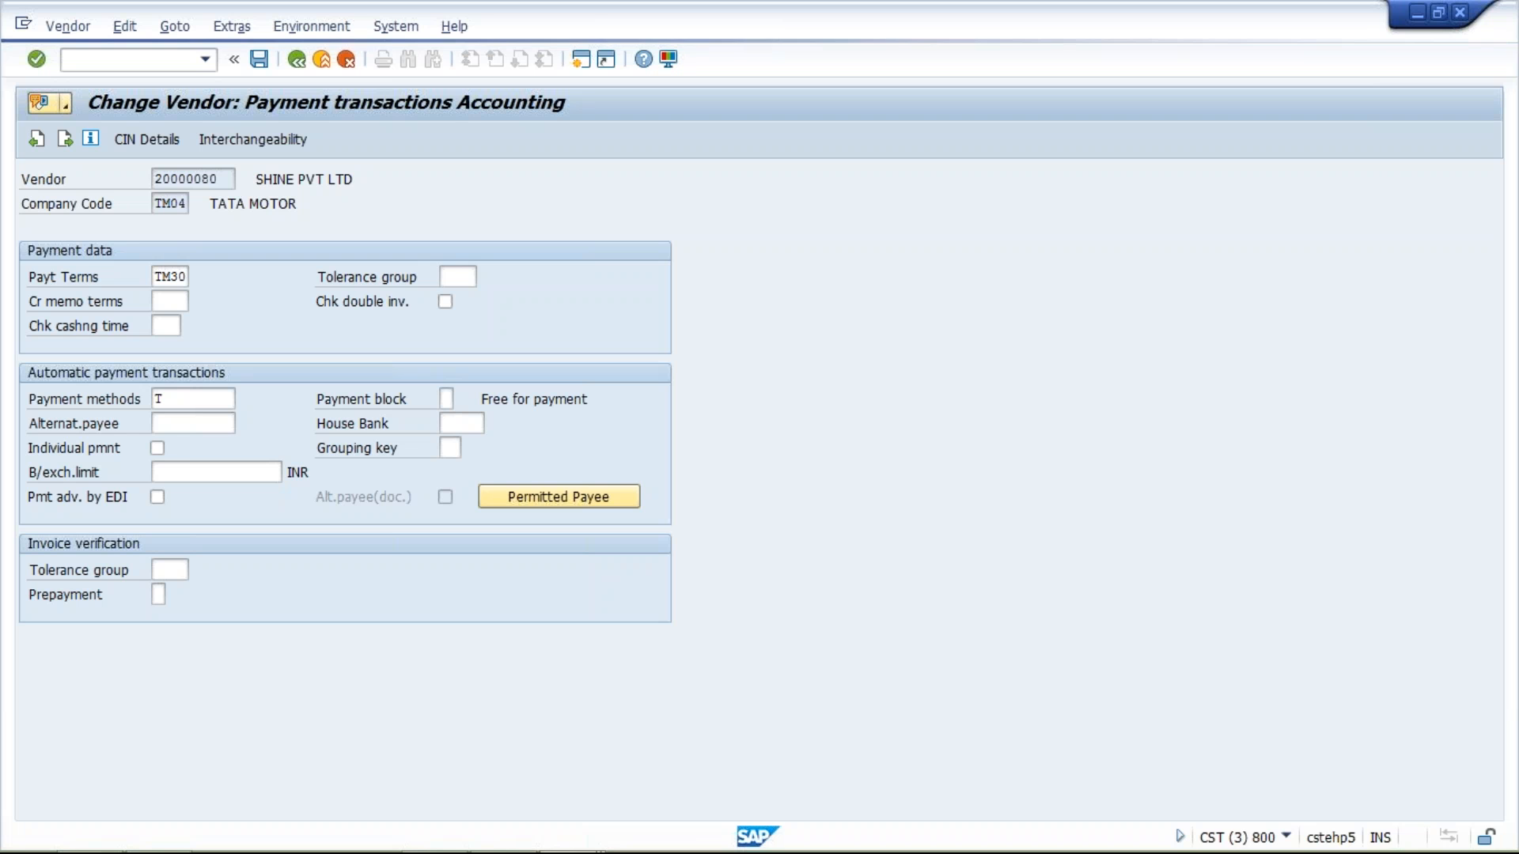
{"action": "key", "text": "ctrl+s"}
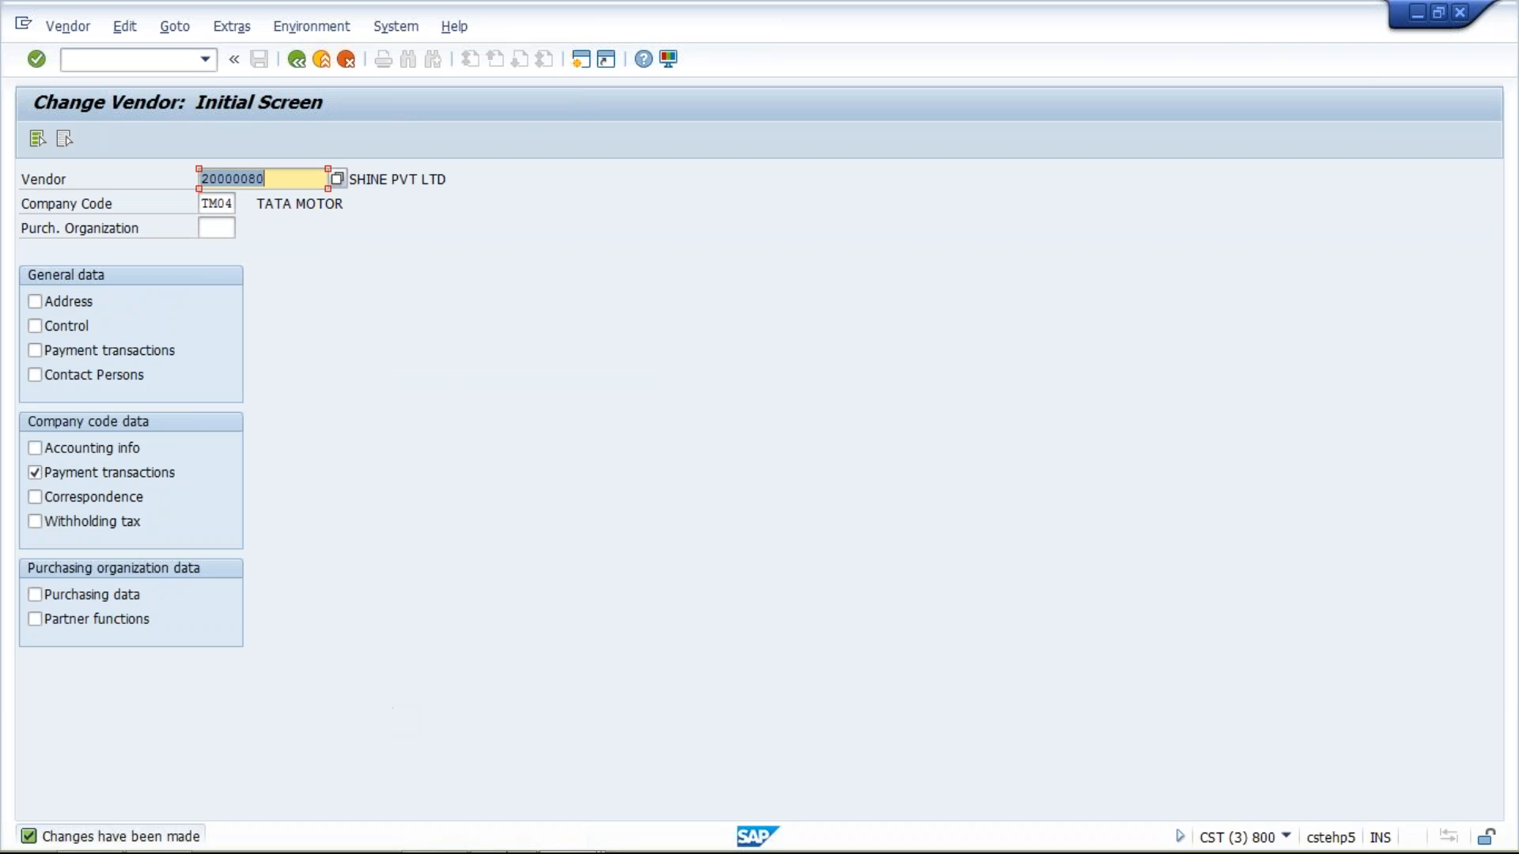
- Switch back to the F110 job log session and examine the payment method selection message
{"action": "mouse_move", "coordinate": [568, 842]}
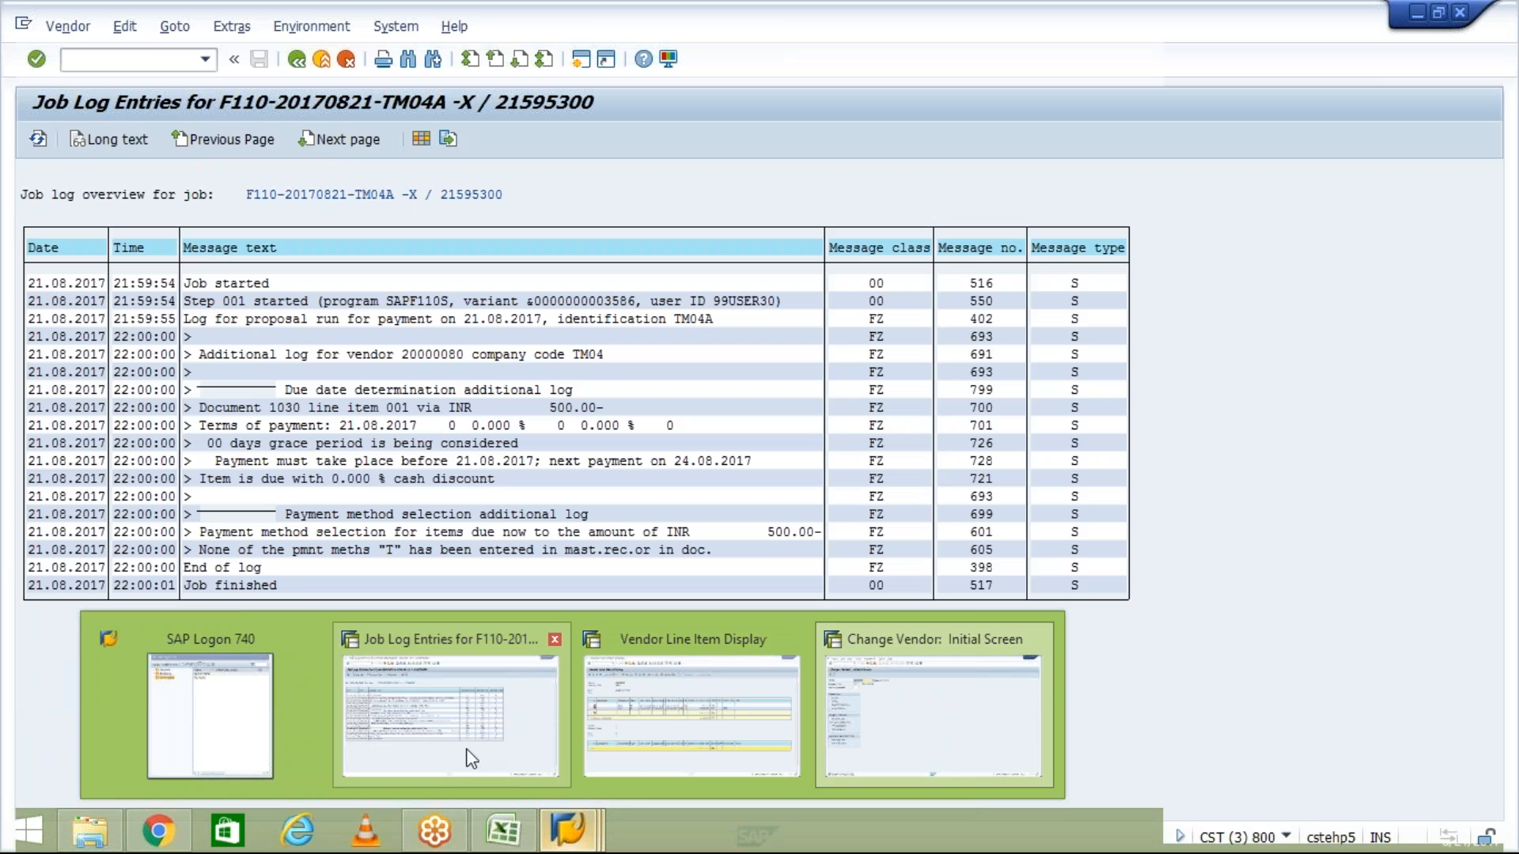
{"action": "left_click", "coordinate": [470, 758]}
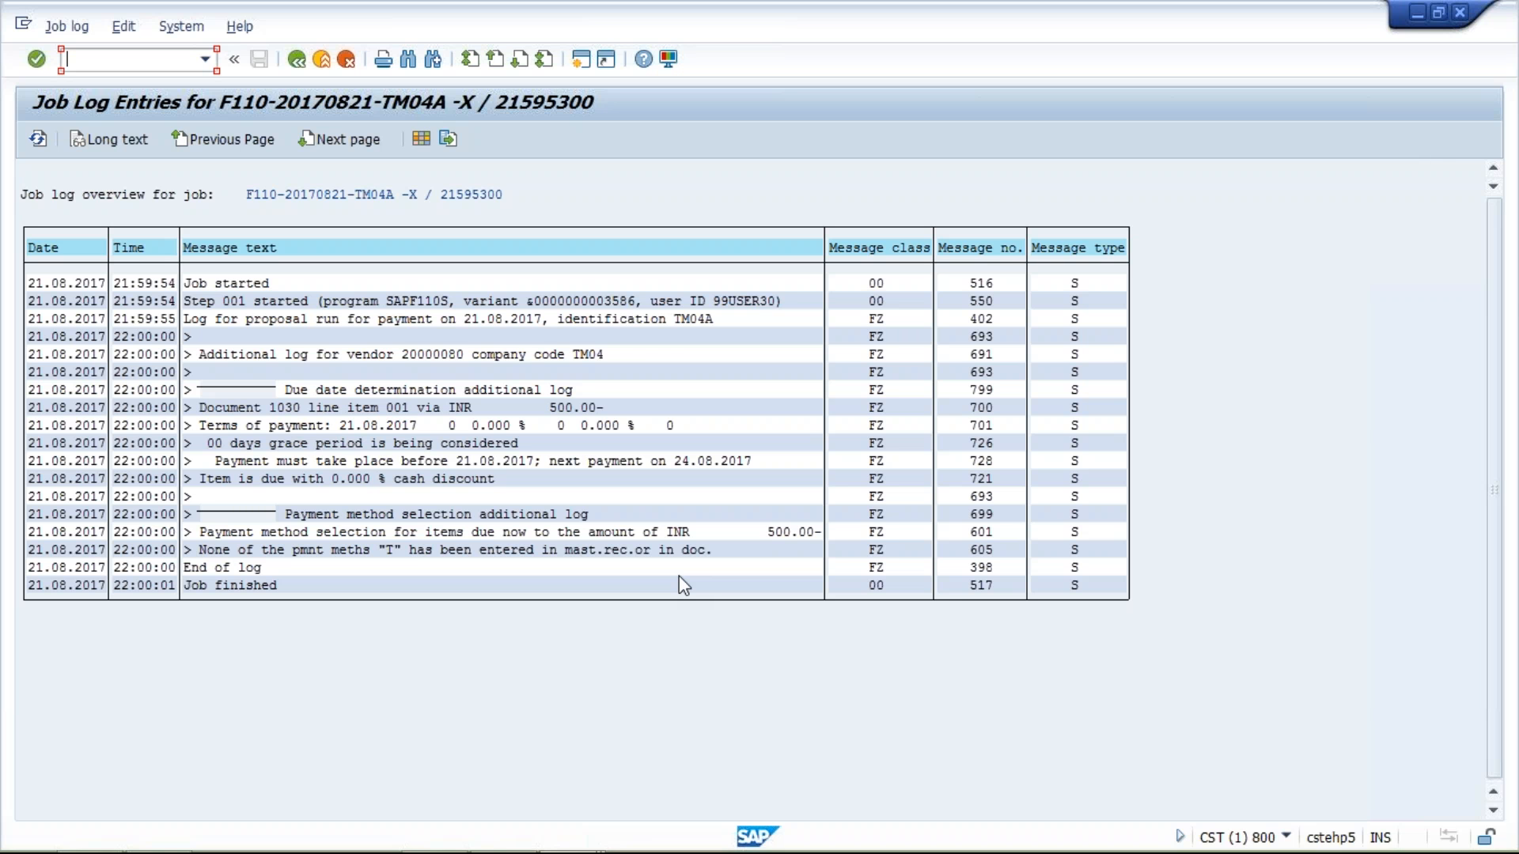
{"action": "left_click", "coordinate": [413, 567]}
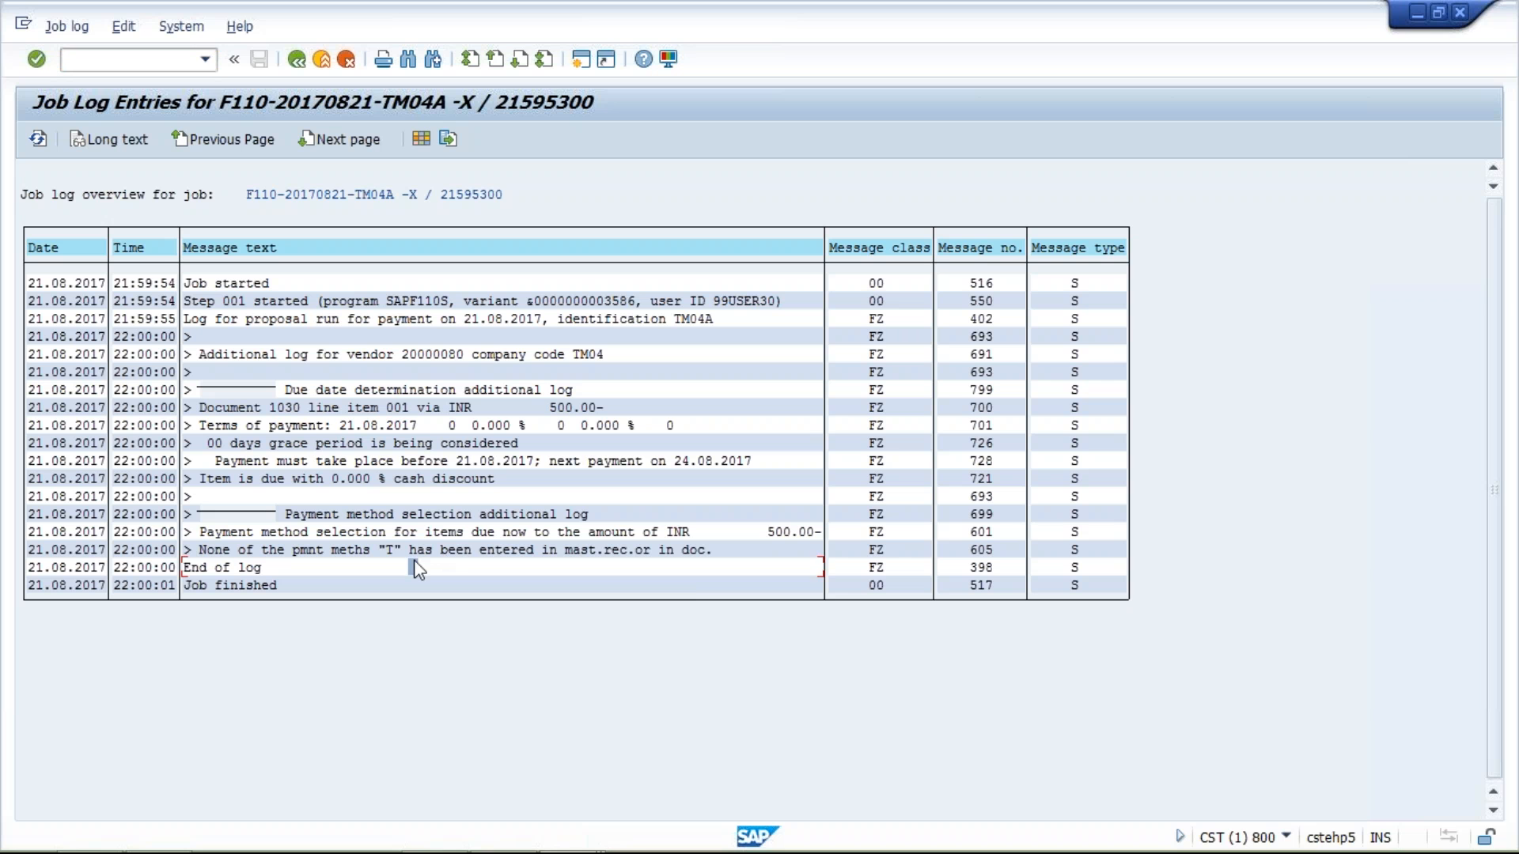
{"action": "left_click", "coordinate": [460, 550]}
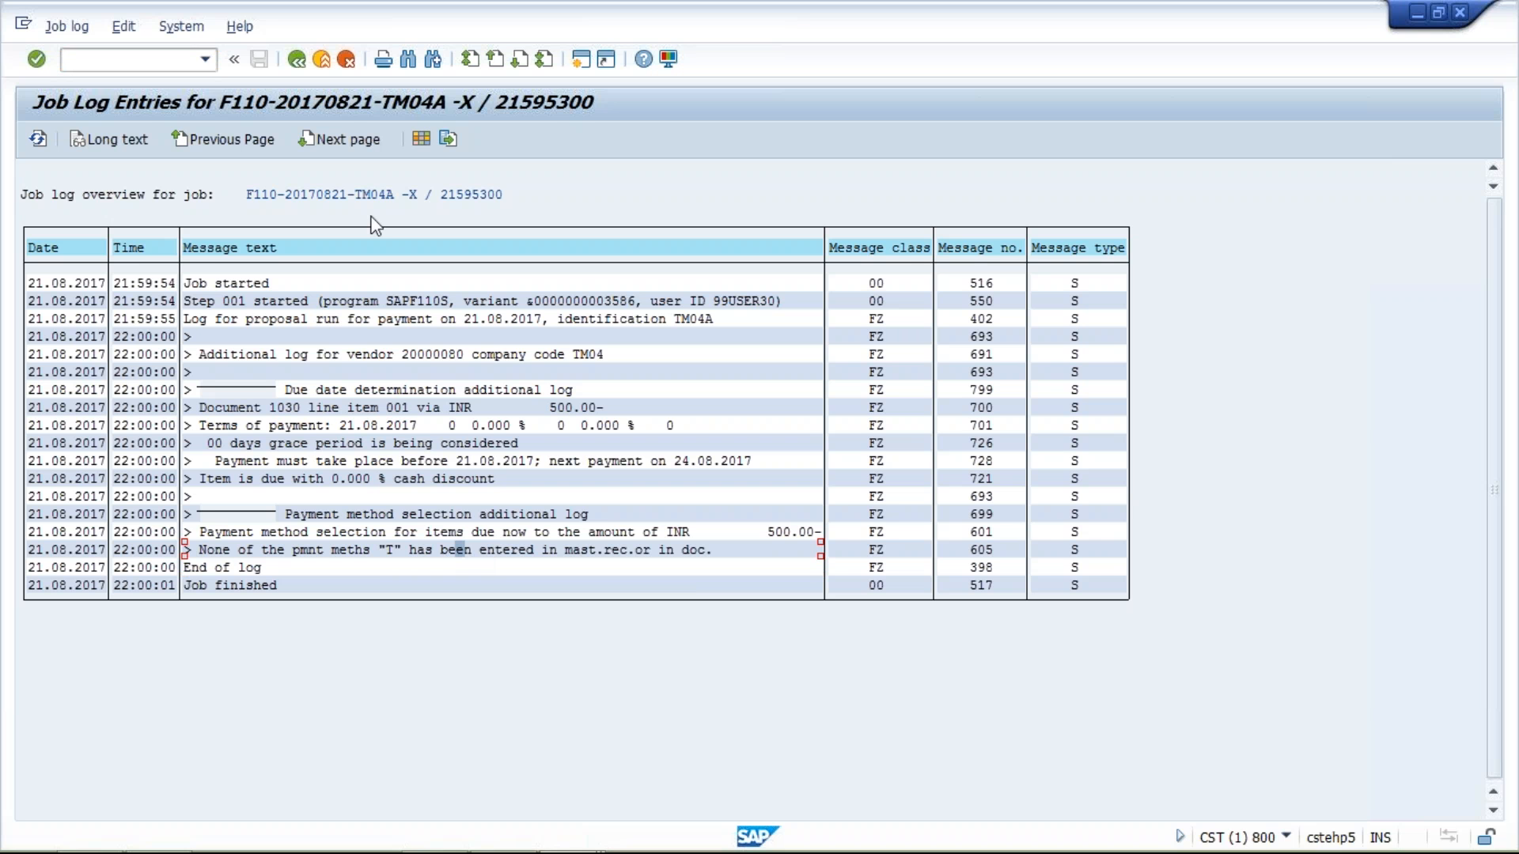
- Return from the job log to the payment run status and delete the existing payment proposal
{"action": "left_click", "coordinate": [298, 60]}
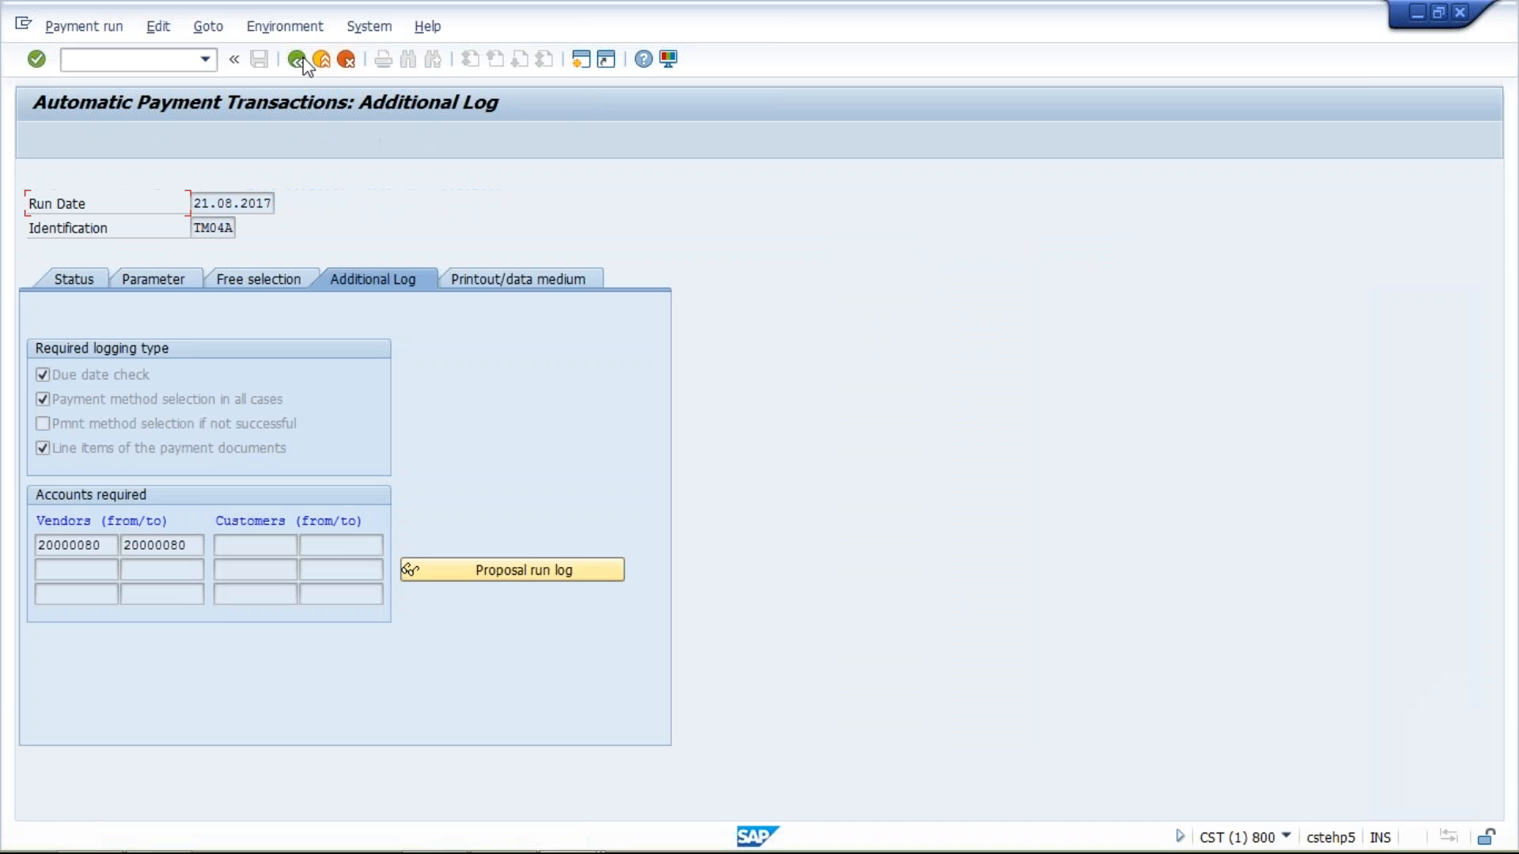
{"action": "left_click", "coordinate": [96, 281]}
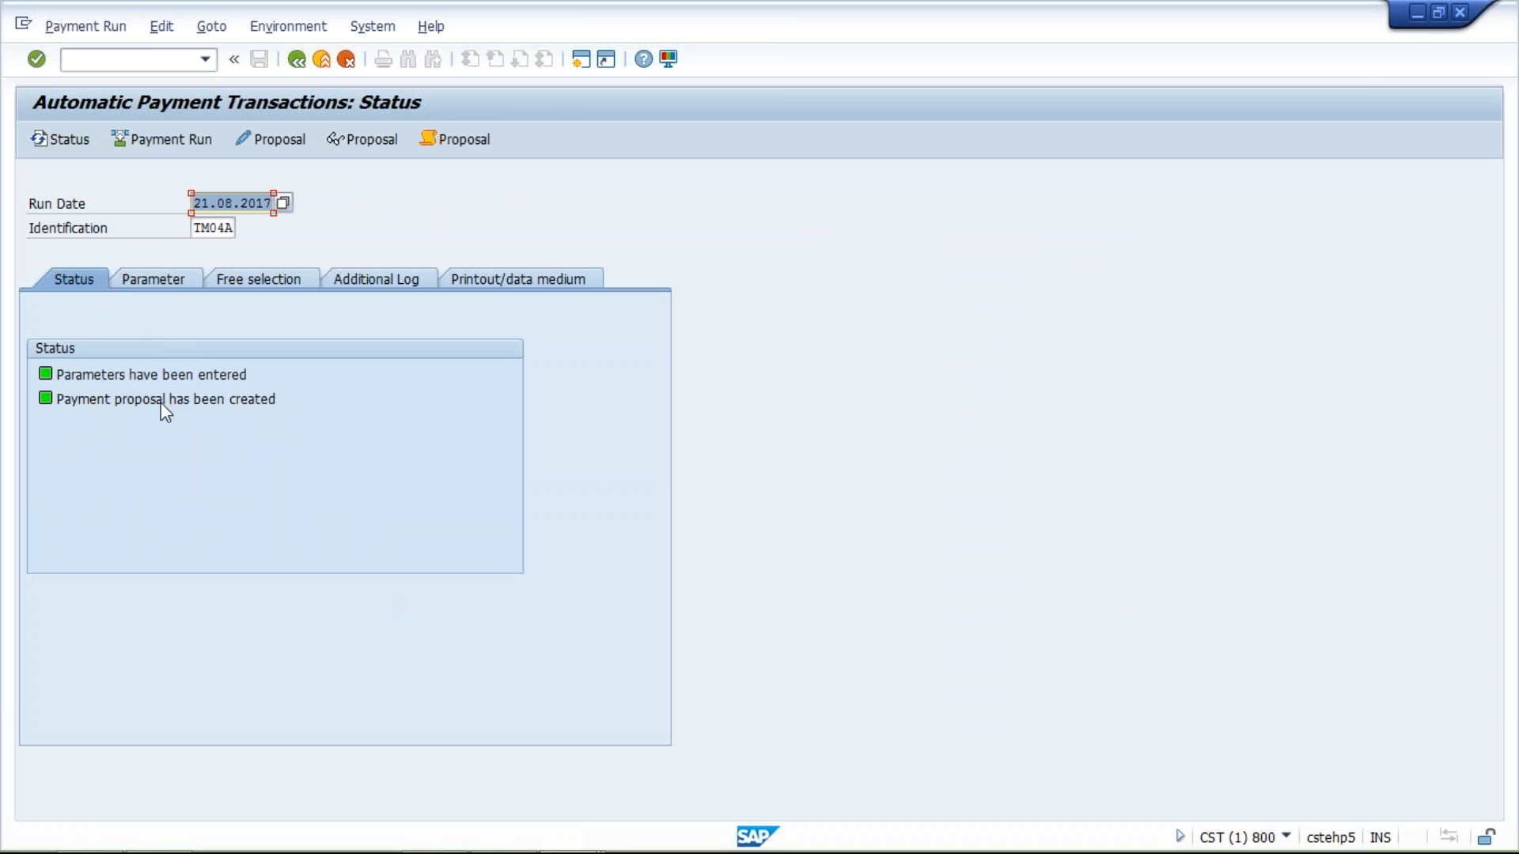
{"action": "left_click", "coordinate": [160, 402]}
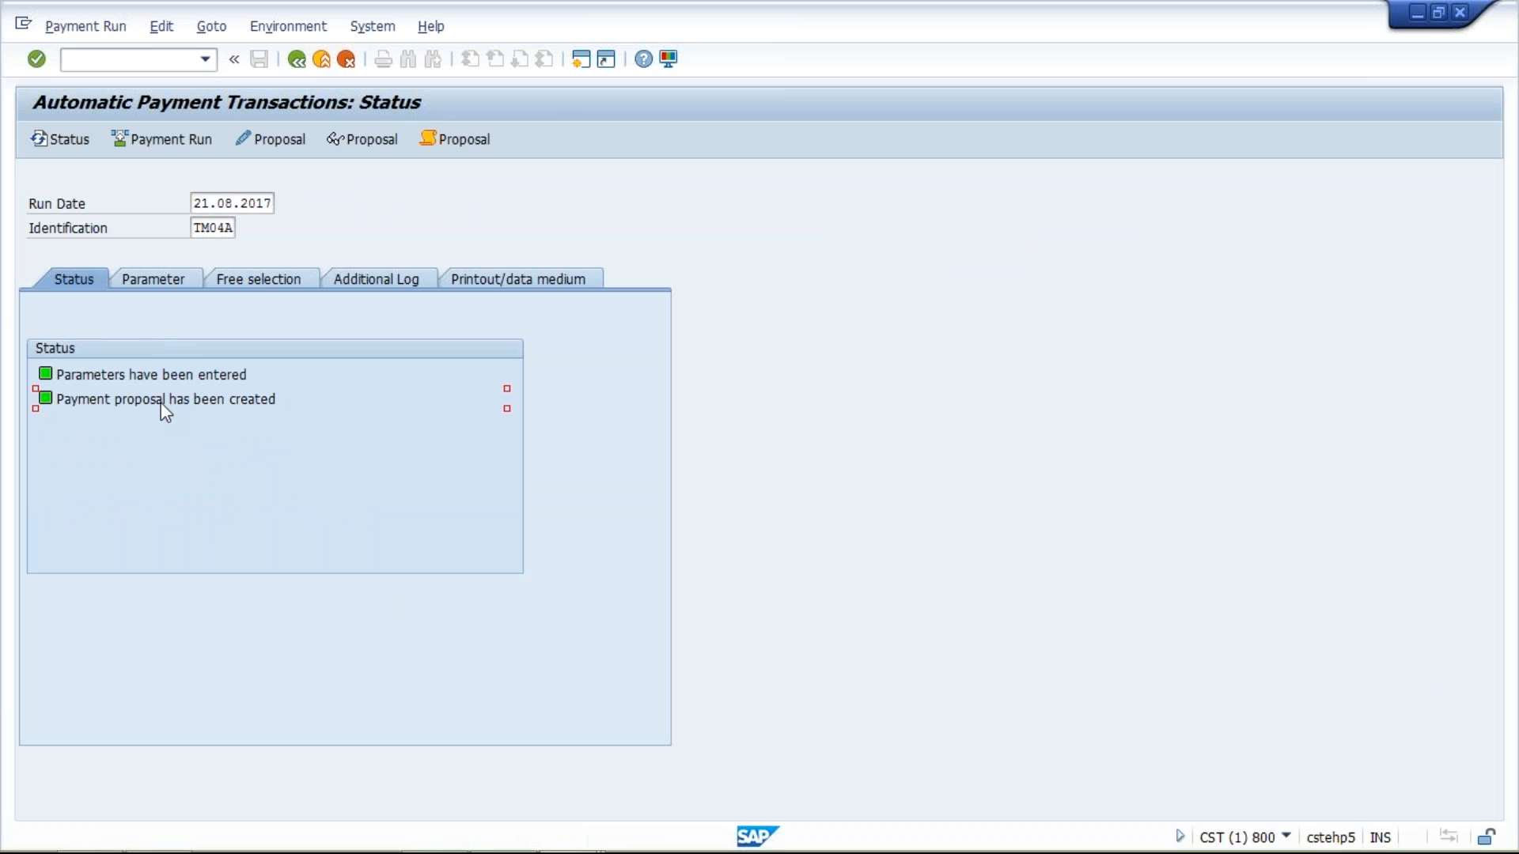
{"action": "left_click", "coordinate": [157, 30]}
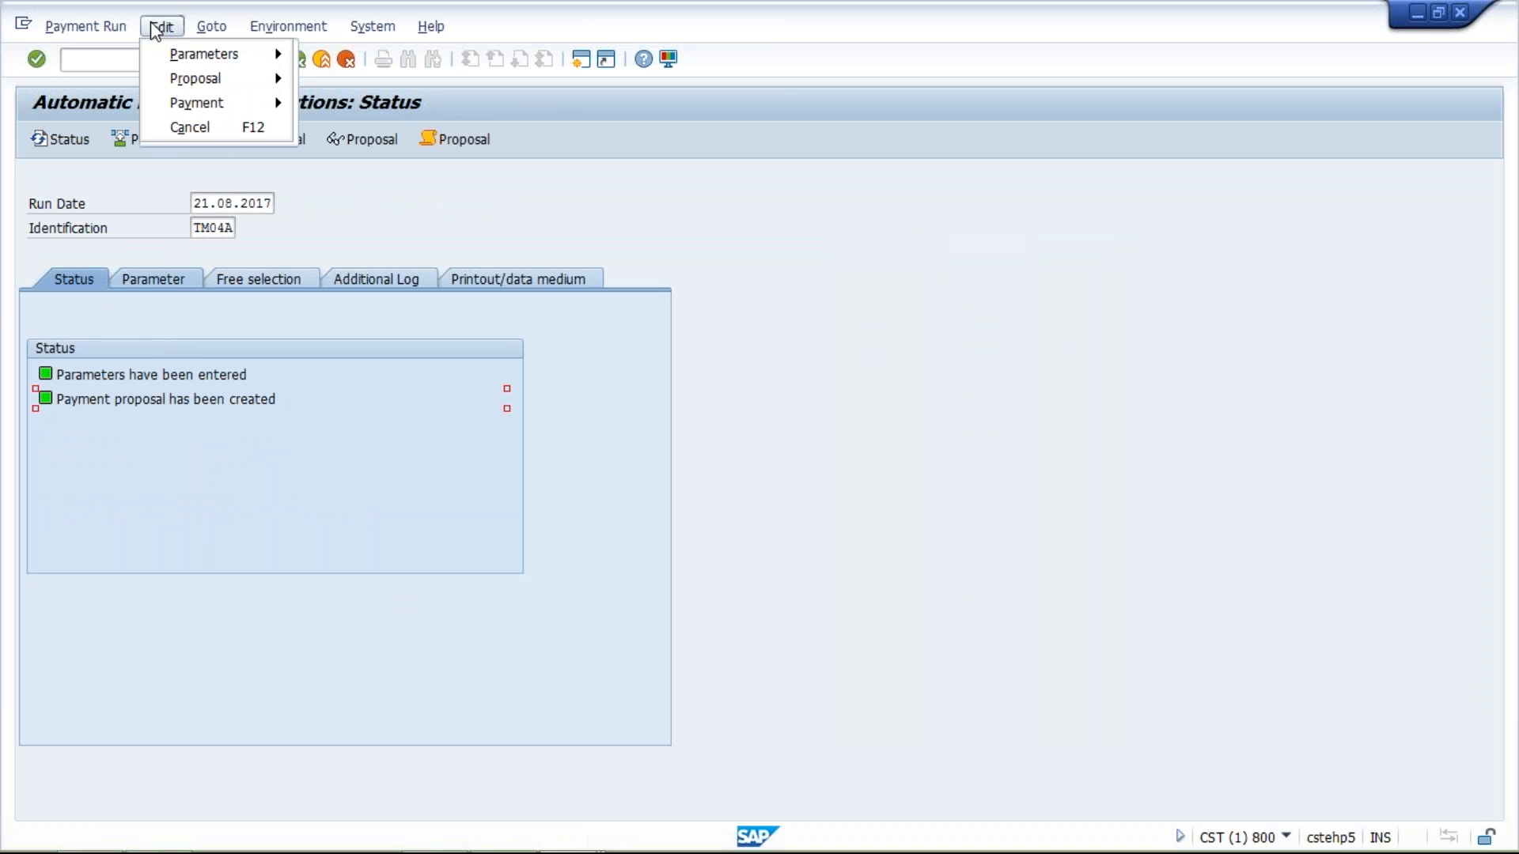
{"action": "mouse_move", "coordinate": [208, 86]}
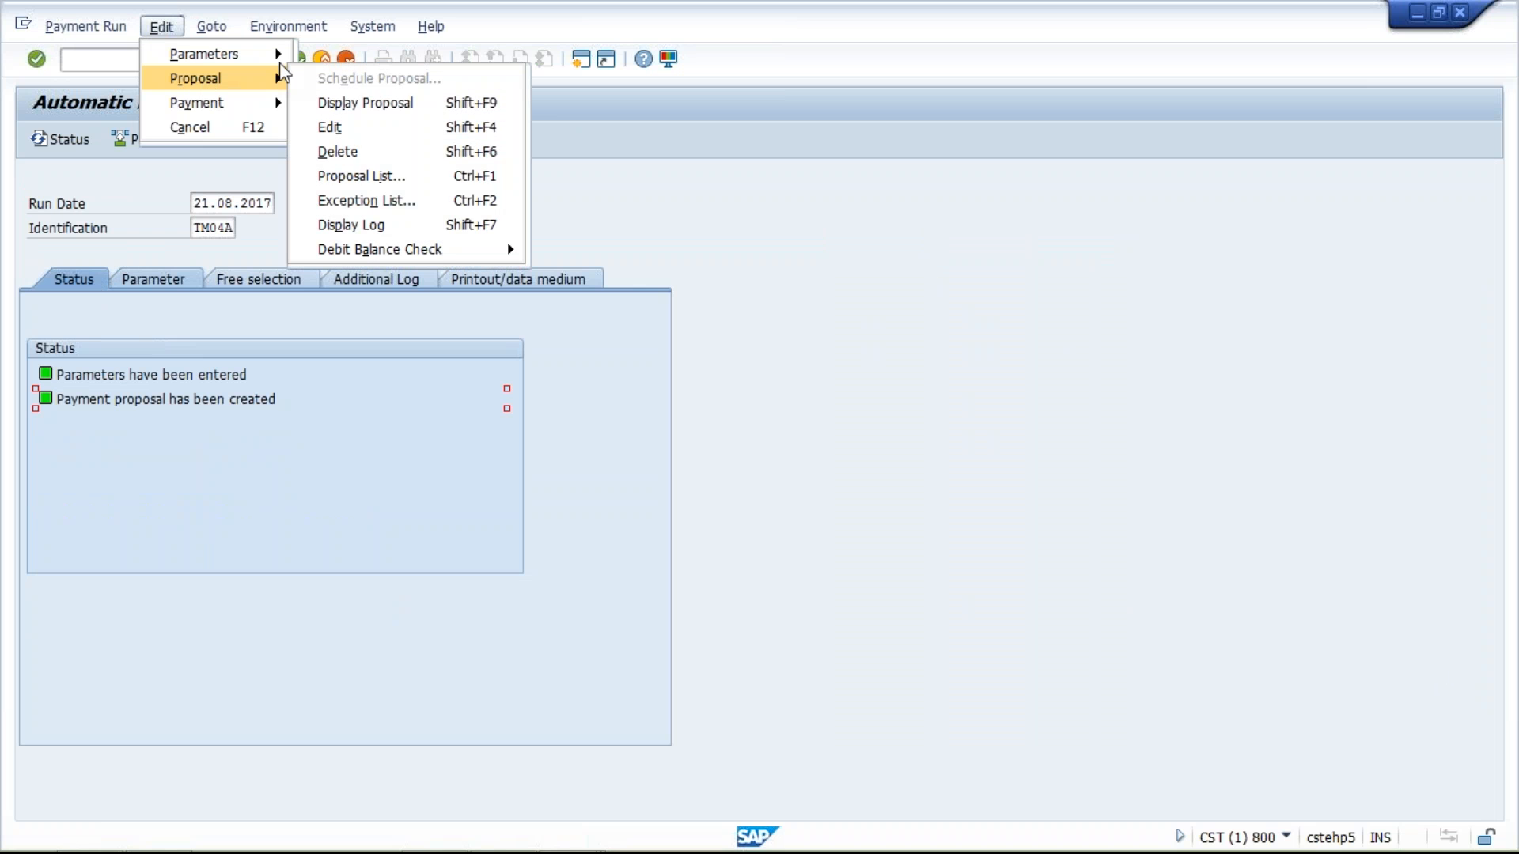
{"action": "left_click", "coordinate": [359, 151]}
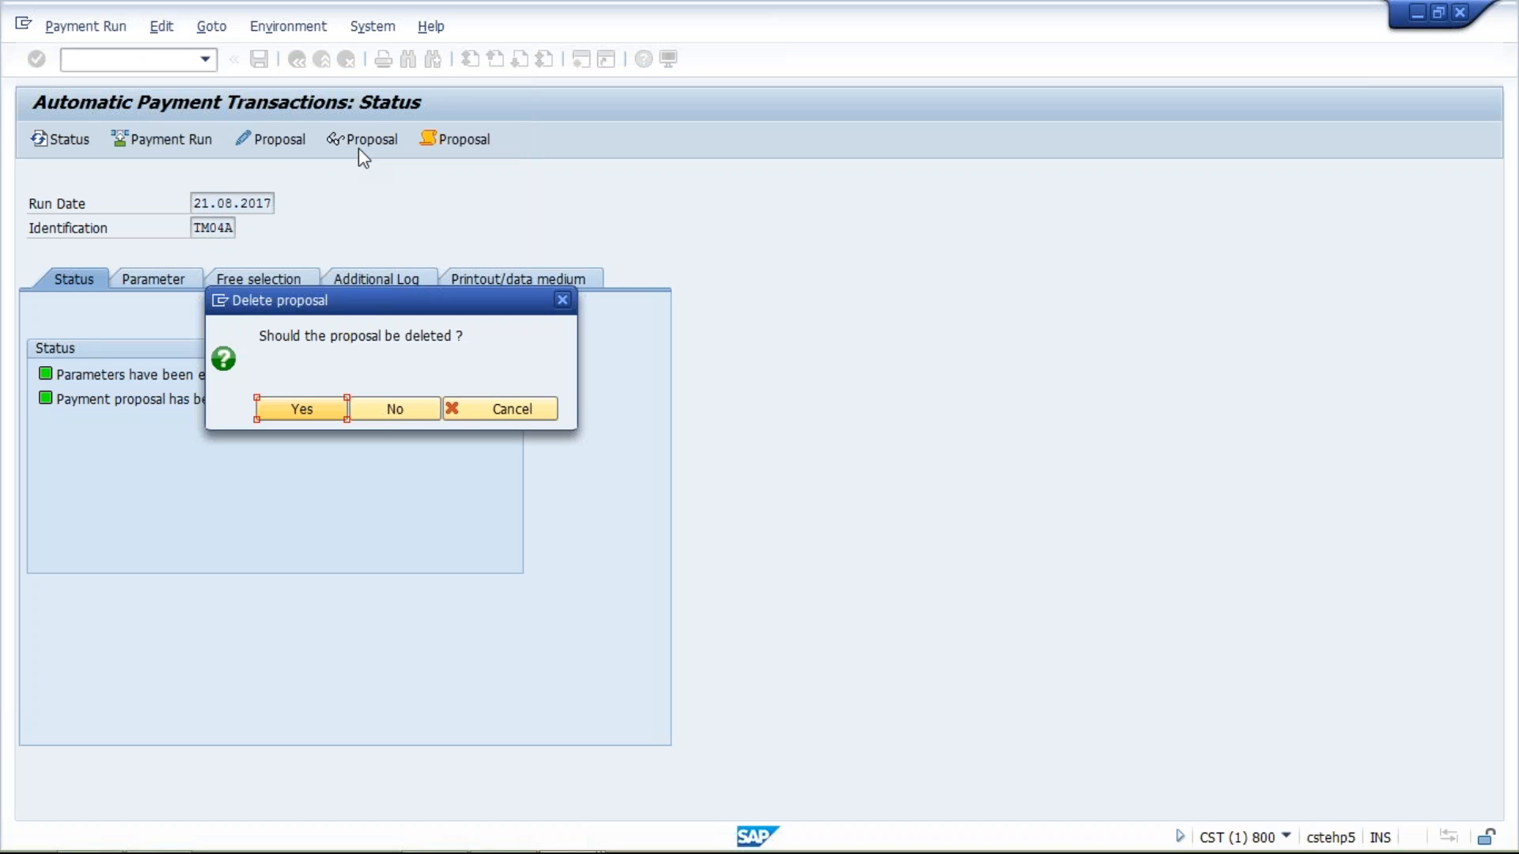
{"action": "left_click", "coordinate": [296, 405]}
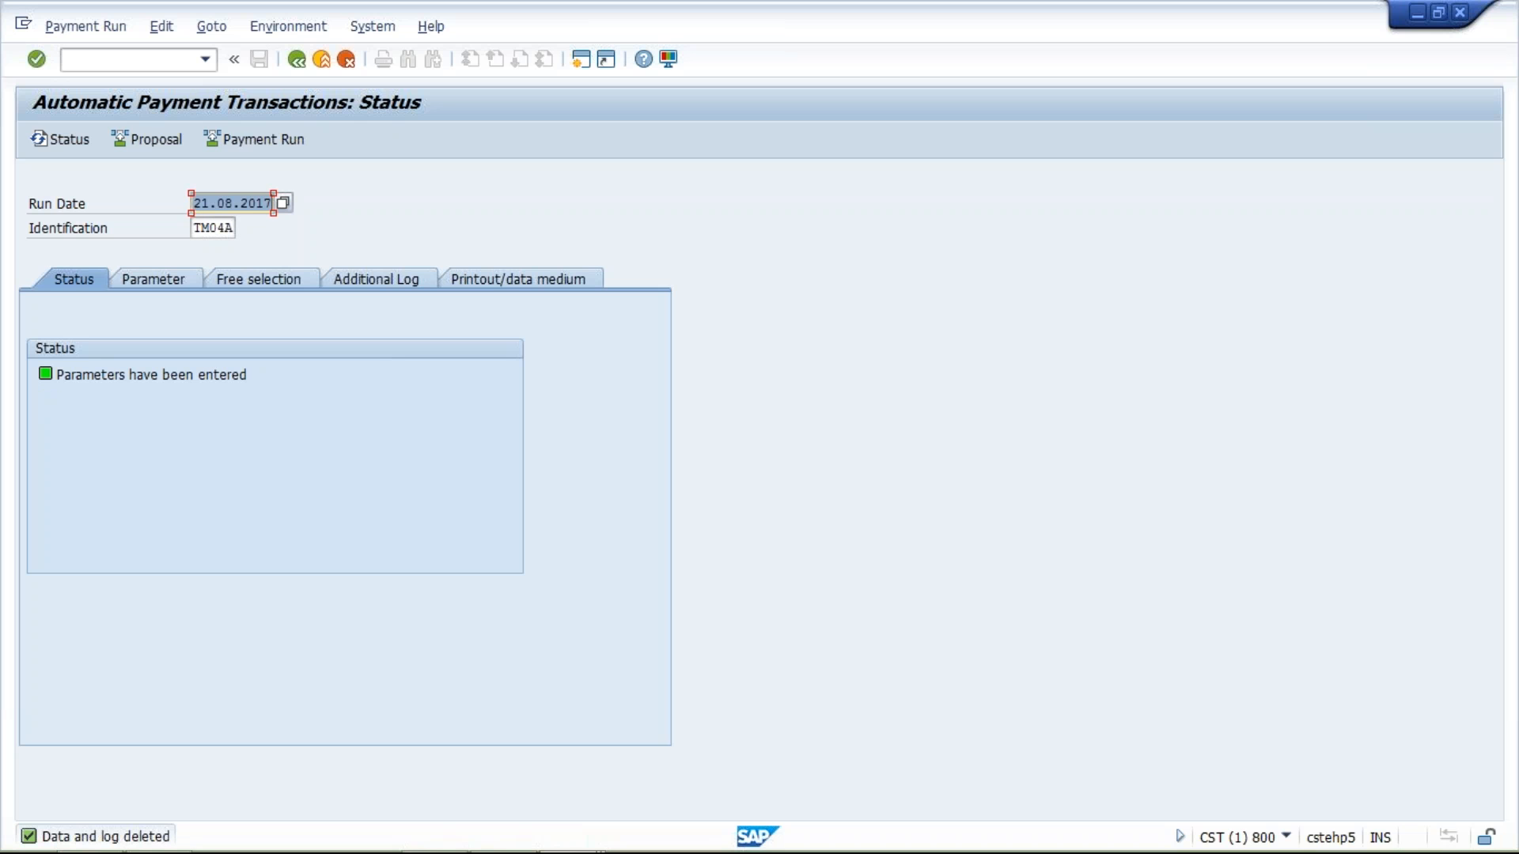
- Schedule a new payment proposal with an immediate start on target computer cstehp5 and refresh its status
{"action": "left_click", "coordinate": [159, 146]}
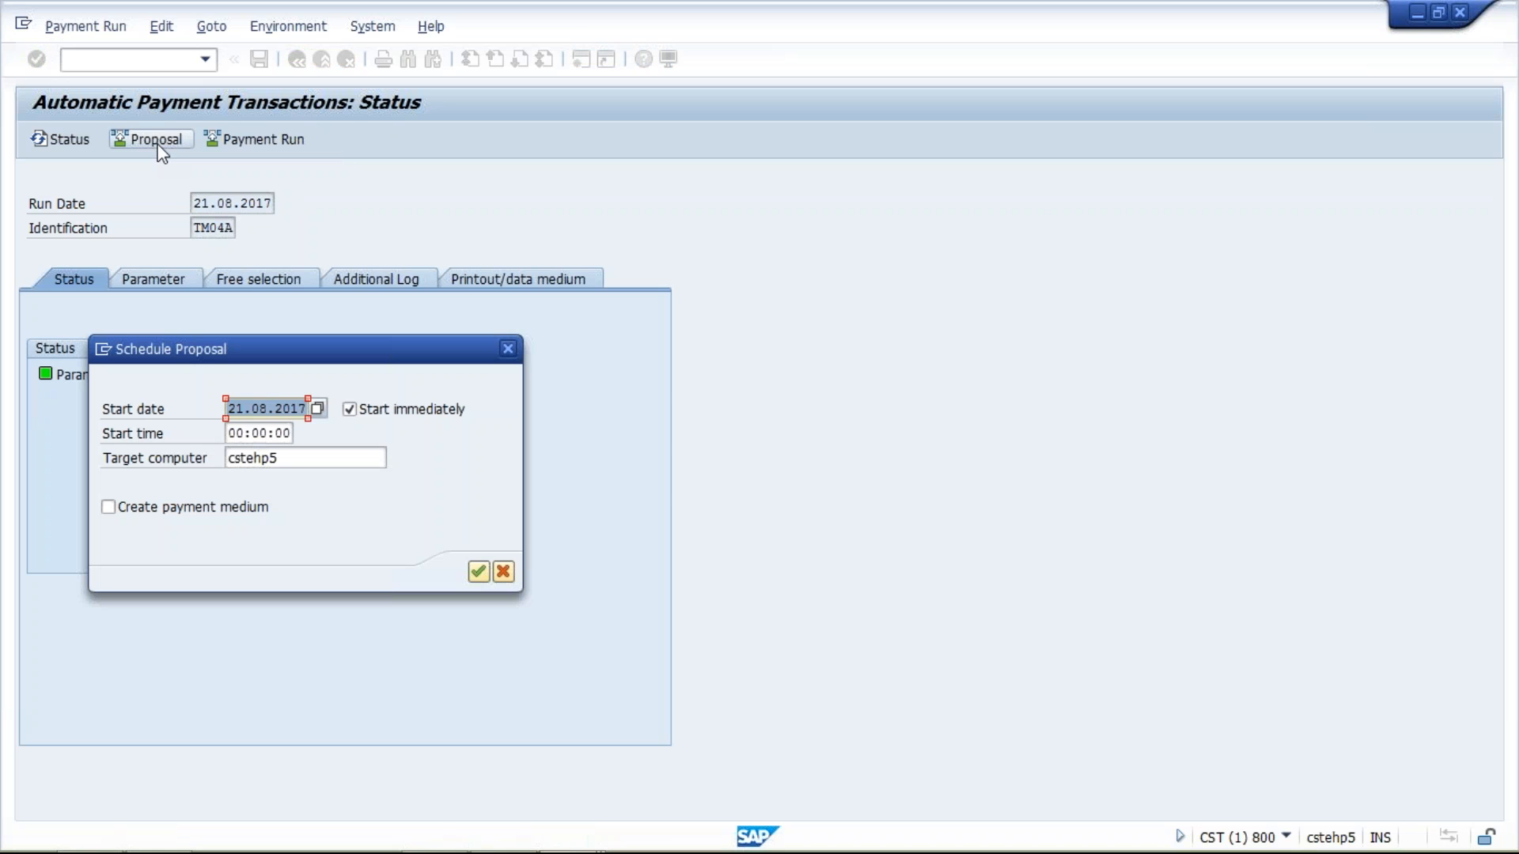
{"action": "left_click", "coordinate": [480, 570]}
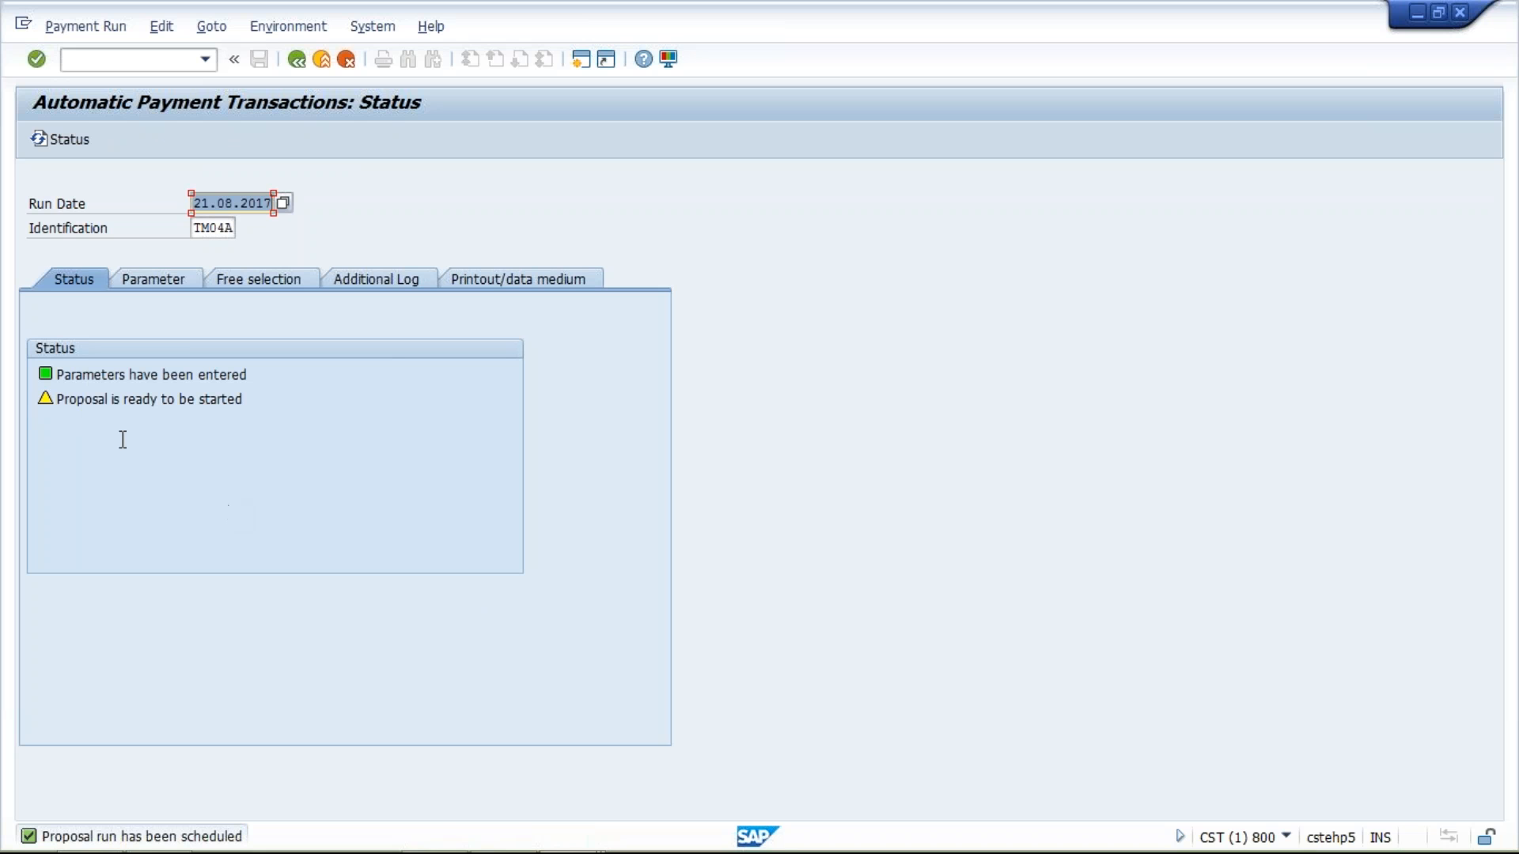
{"action": "key", "text": "Return"}
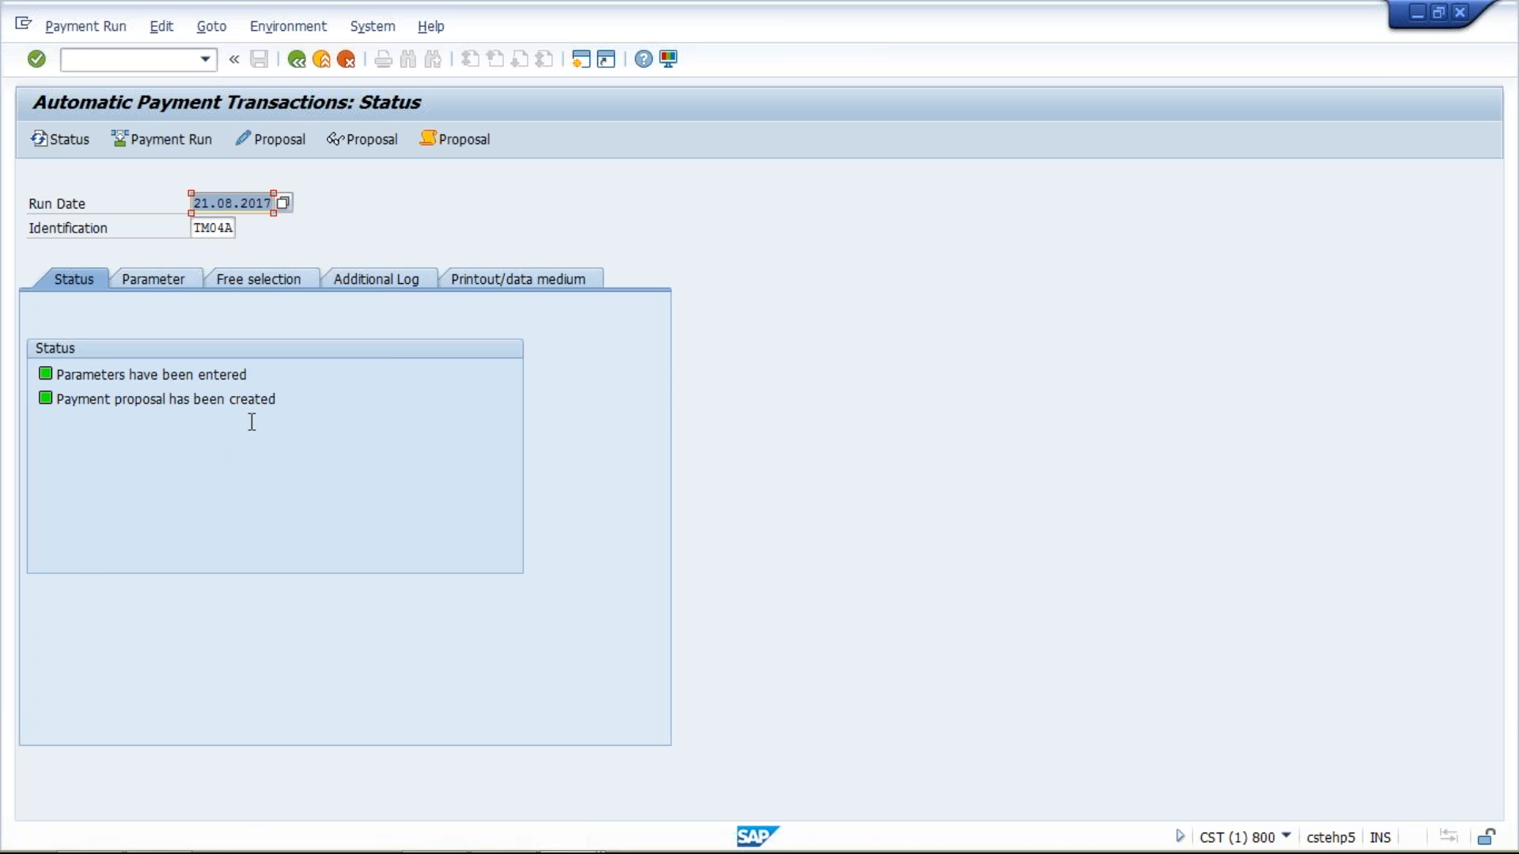
- Display the new proposal run log from the additional log and examine the payment method check
{"action": "left_click", "coordinate": [379, 281]}
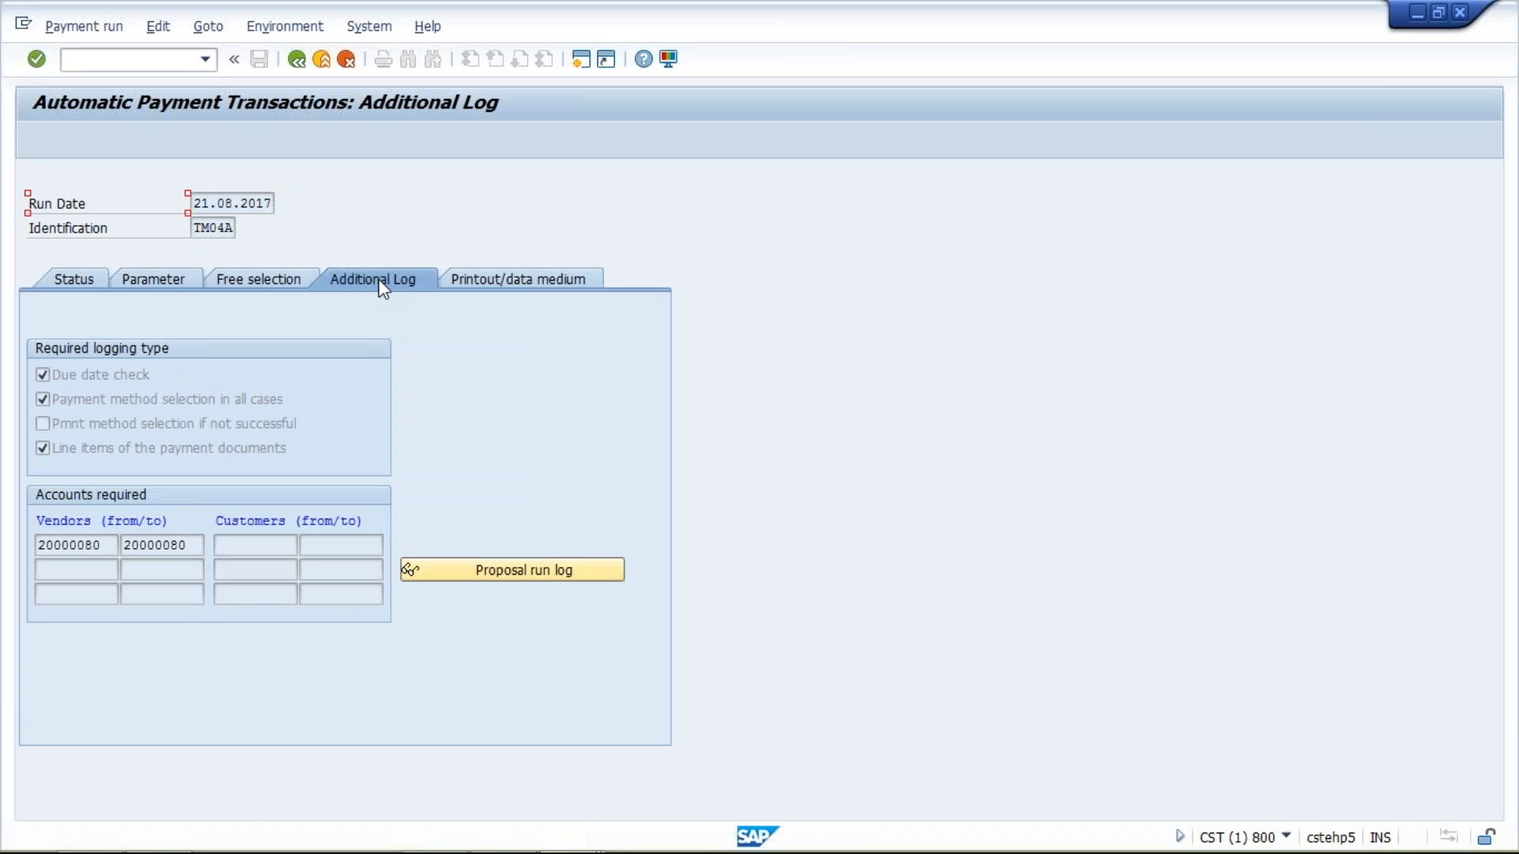
{"action": "left_click", "coordinate": [509, 571]}
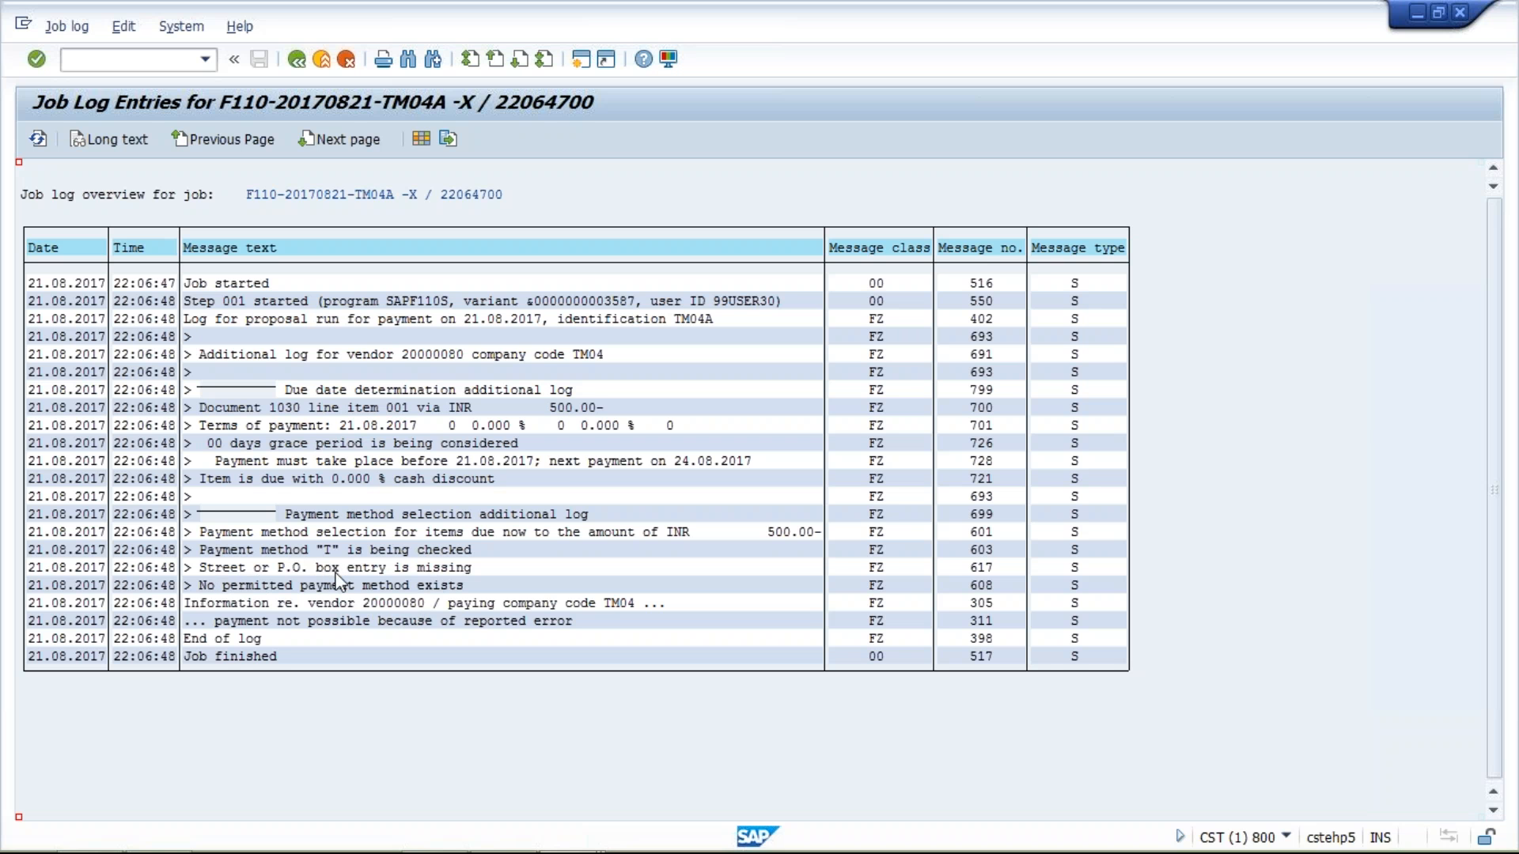
- Switch to the Change Vendor session, open the address data of vendor SHINE PVT LTD, and check the street, postal code and PO box fields
{"action": "mouse_move", "coordinate": [576, 847]}
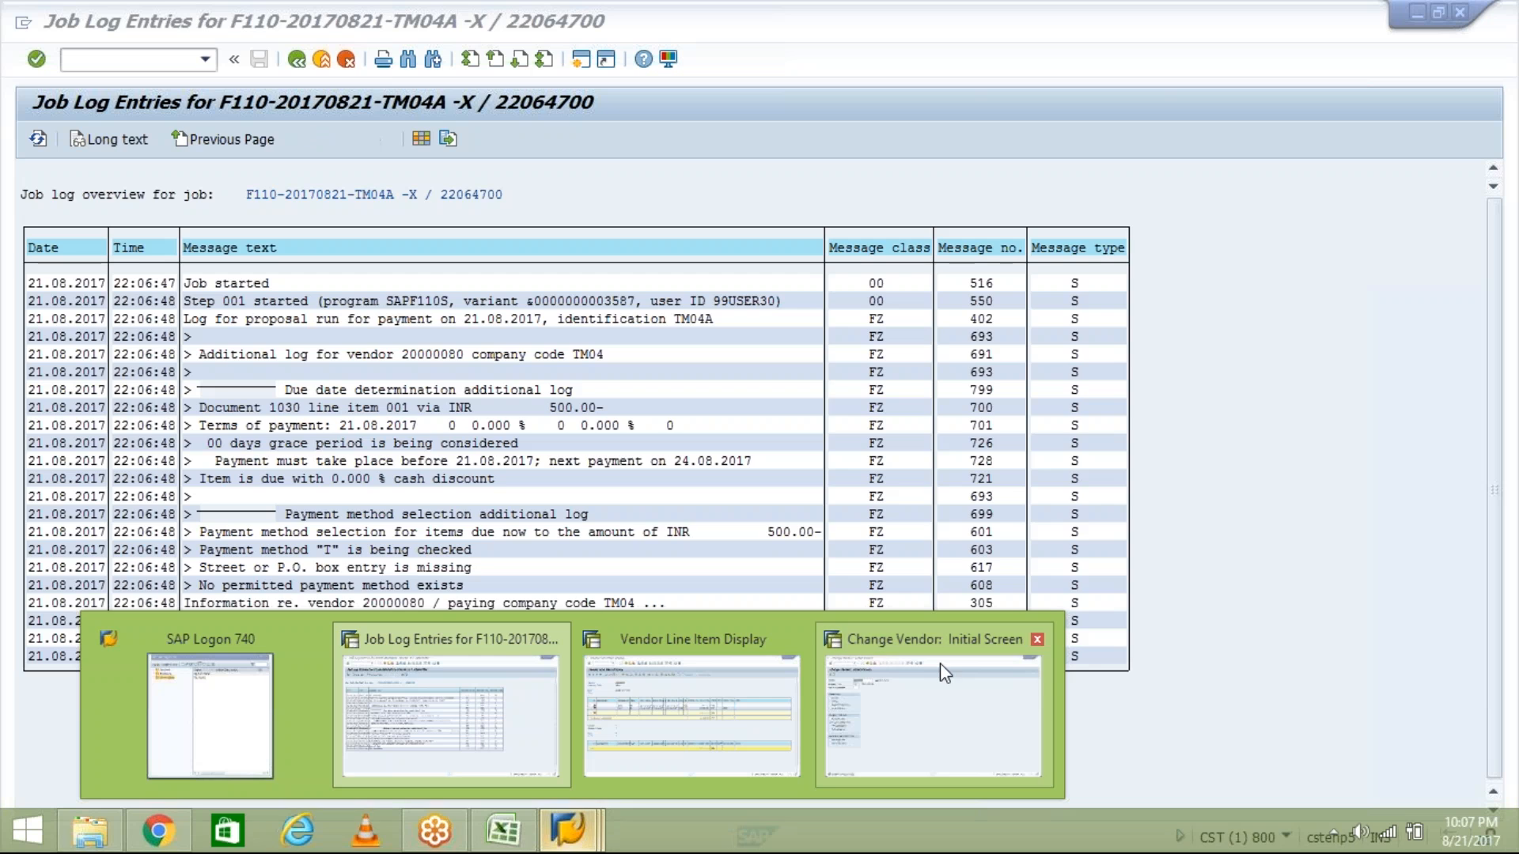
{"action": "left_click", "coordinate": [939, 662]}
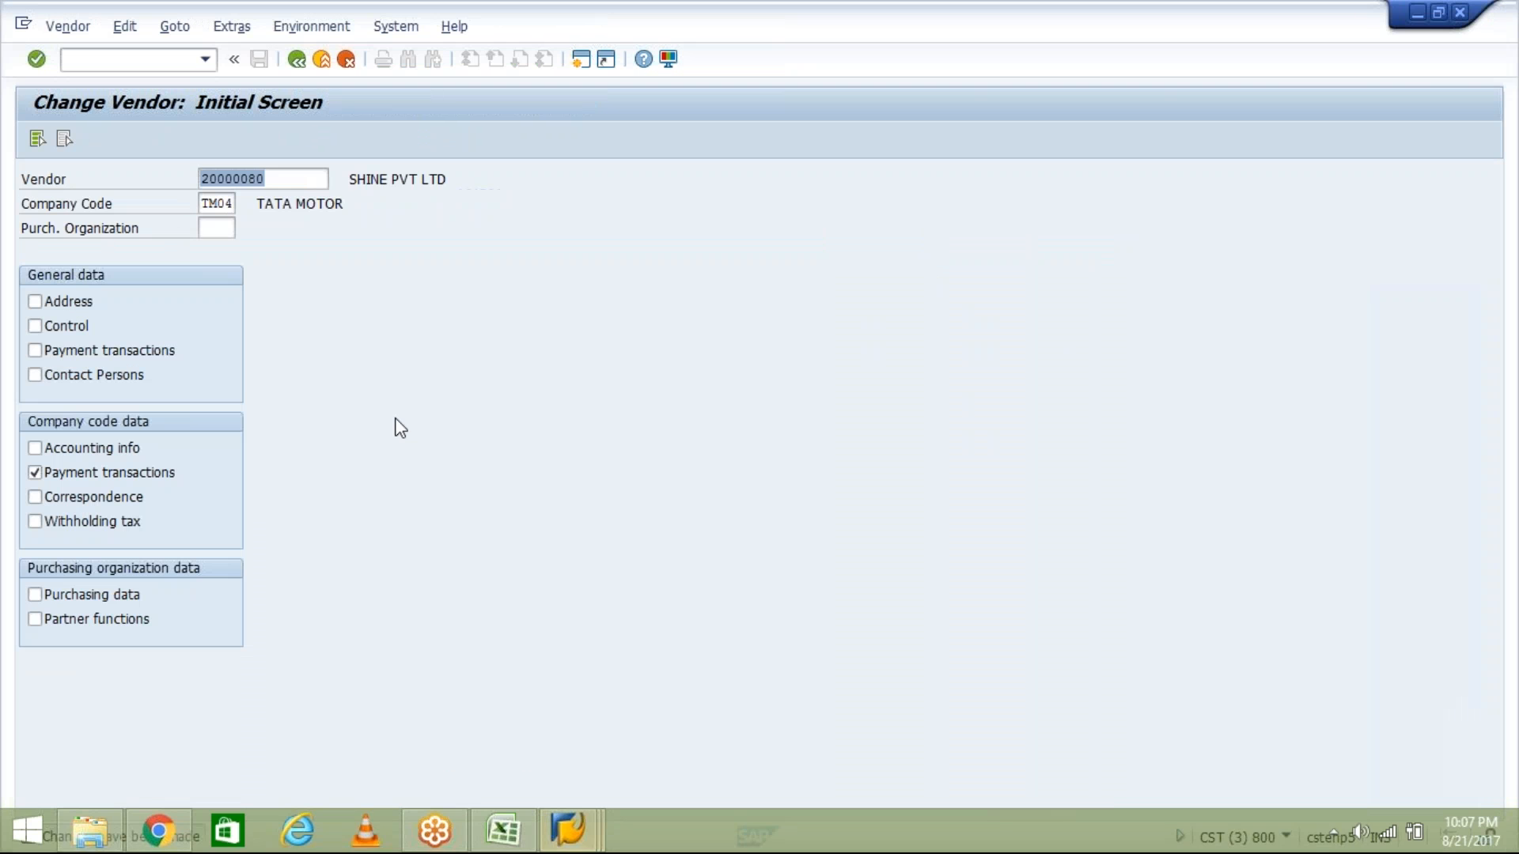
{"action": "left_click", "coordinate": [49, 302]}
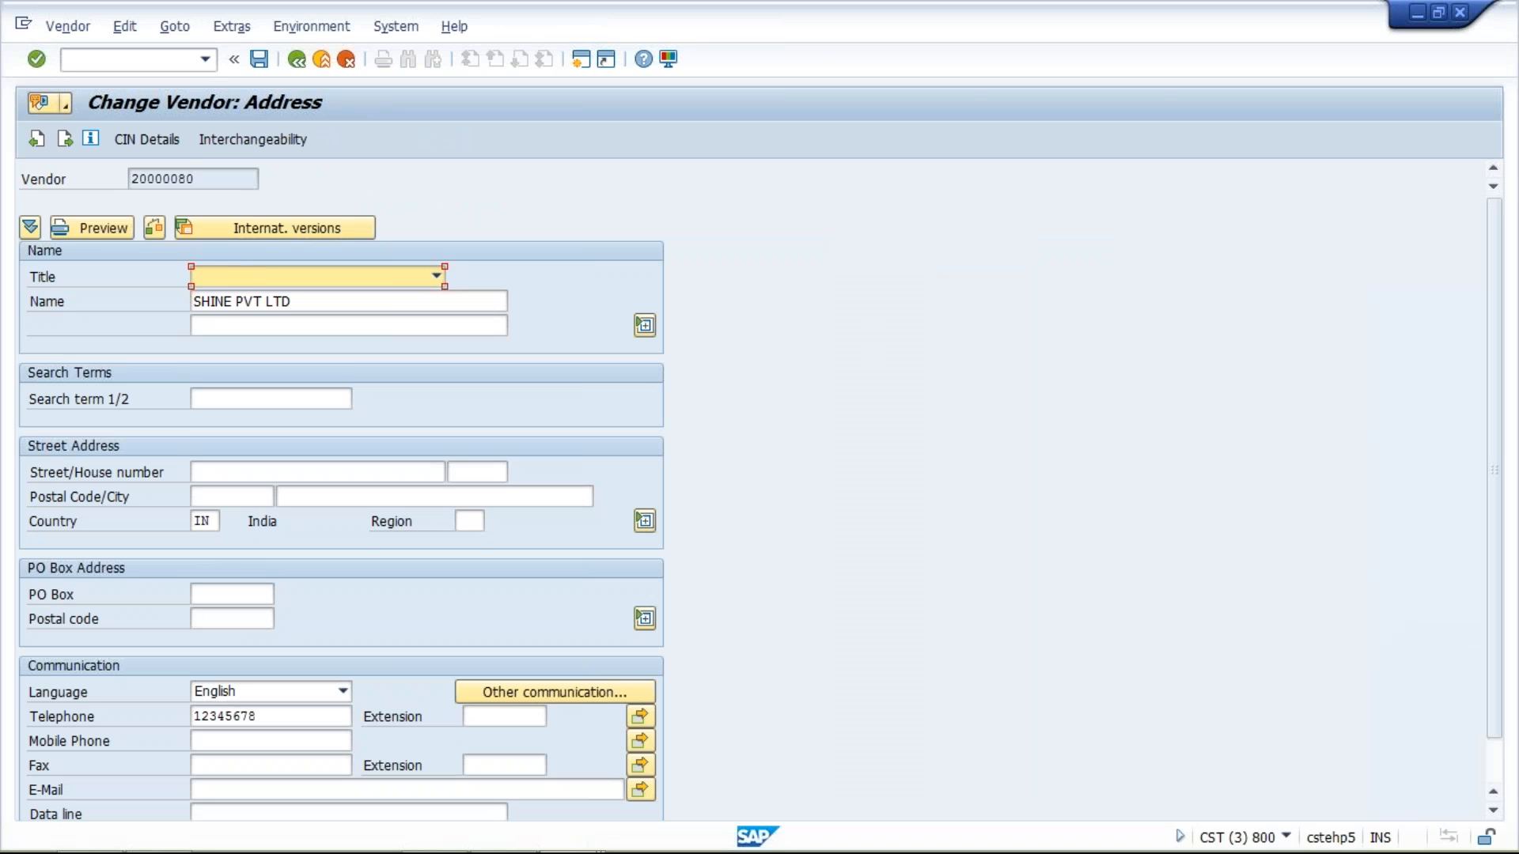
{"action": "left_click", "coordinate": [316, 472]}
{"action": "left_click", "coordinate": [233, 496]}
{"action": "left_click", "coordinate": [238, 587]}
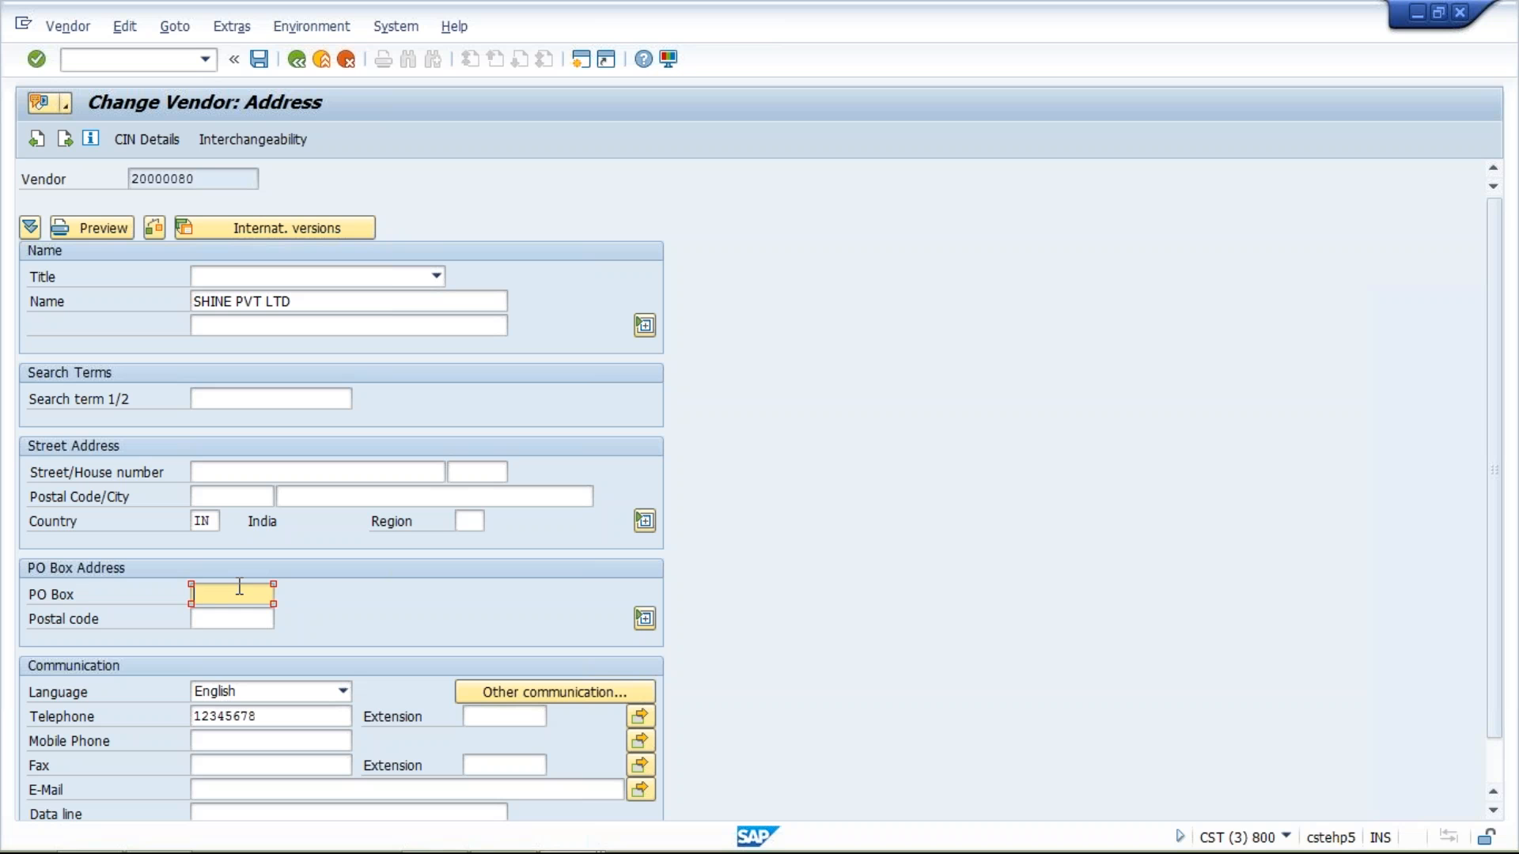
- Switch back to the job log session, return to the payment run TM04A, and review the payment method in its parameters
{"action": "mouse_move", "coordinate": [465, 818]}
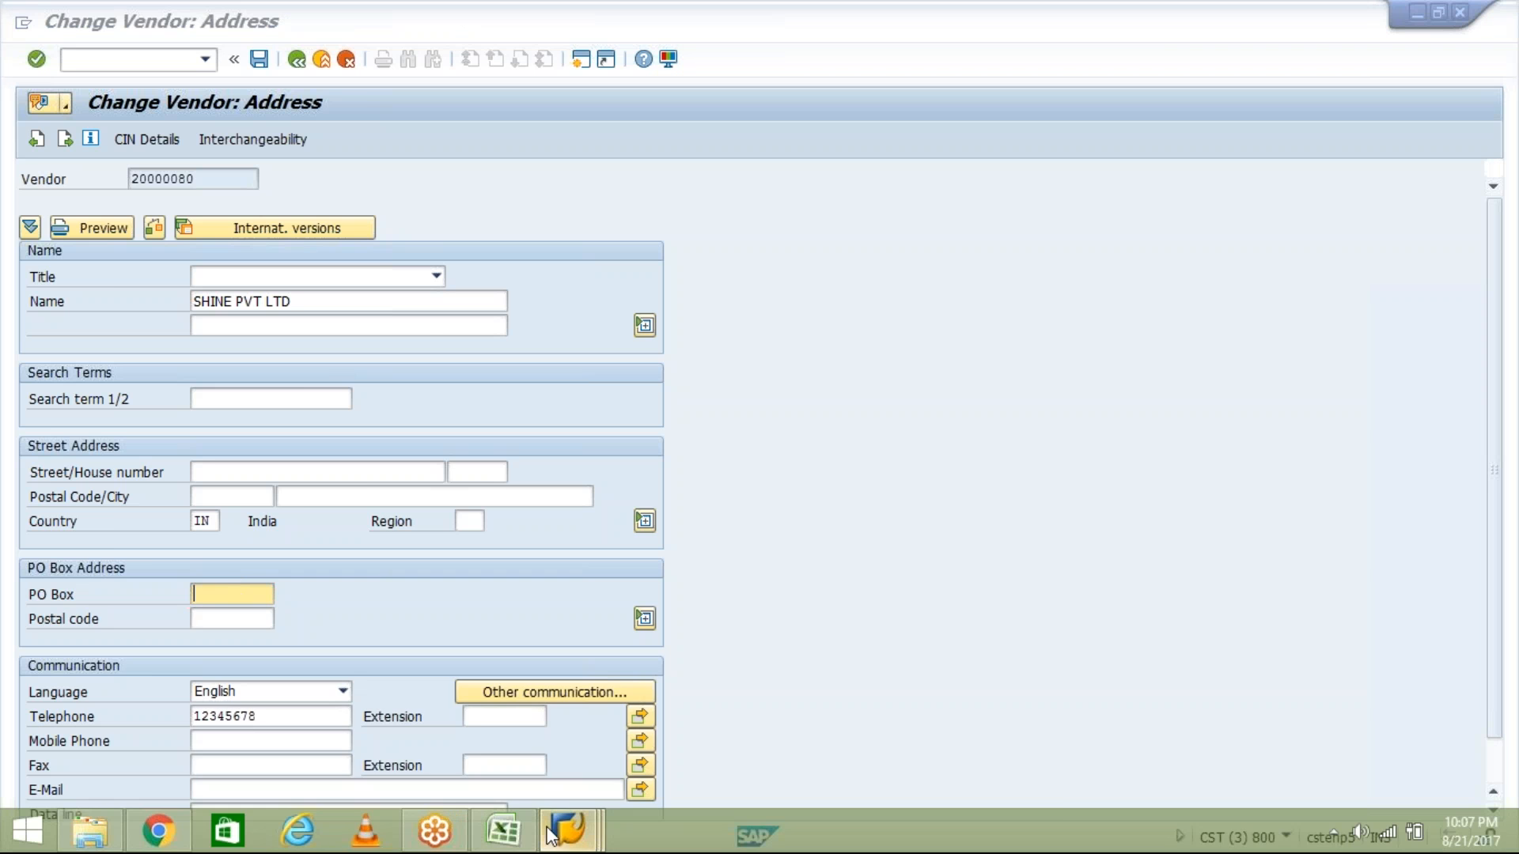
{"action": "mouse_move", "coordinate": [550, 834]}
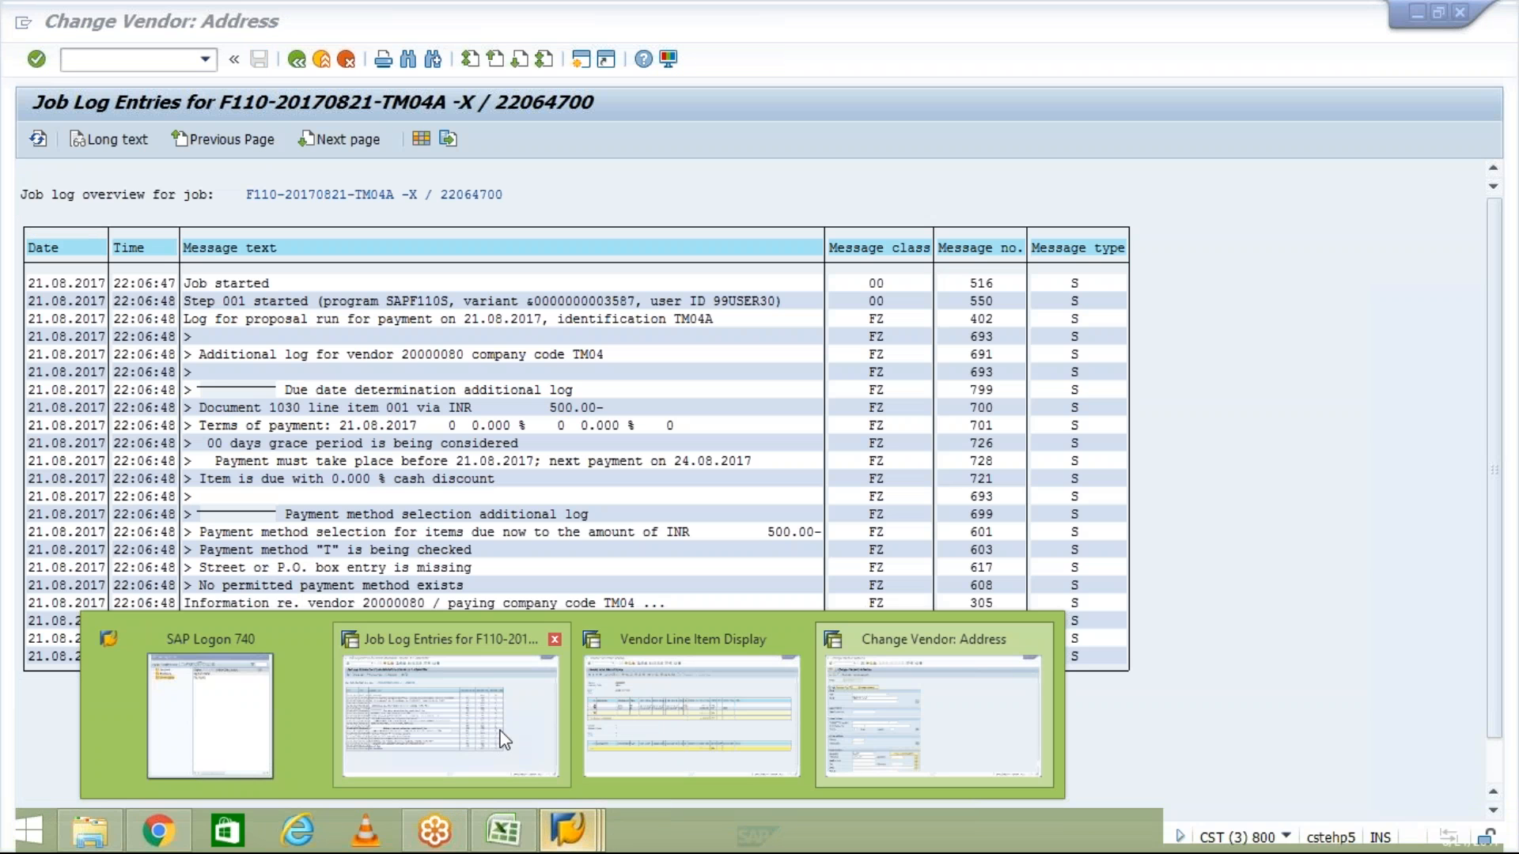
{"action": "left_click", "coordinate": [500, 740]}
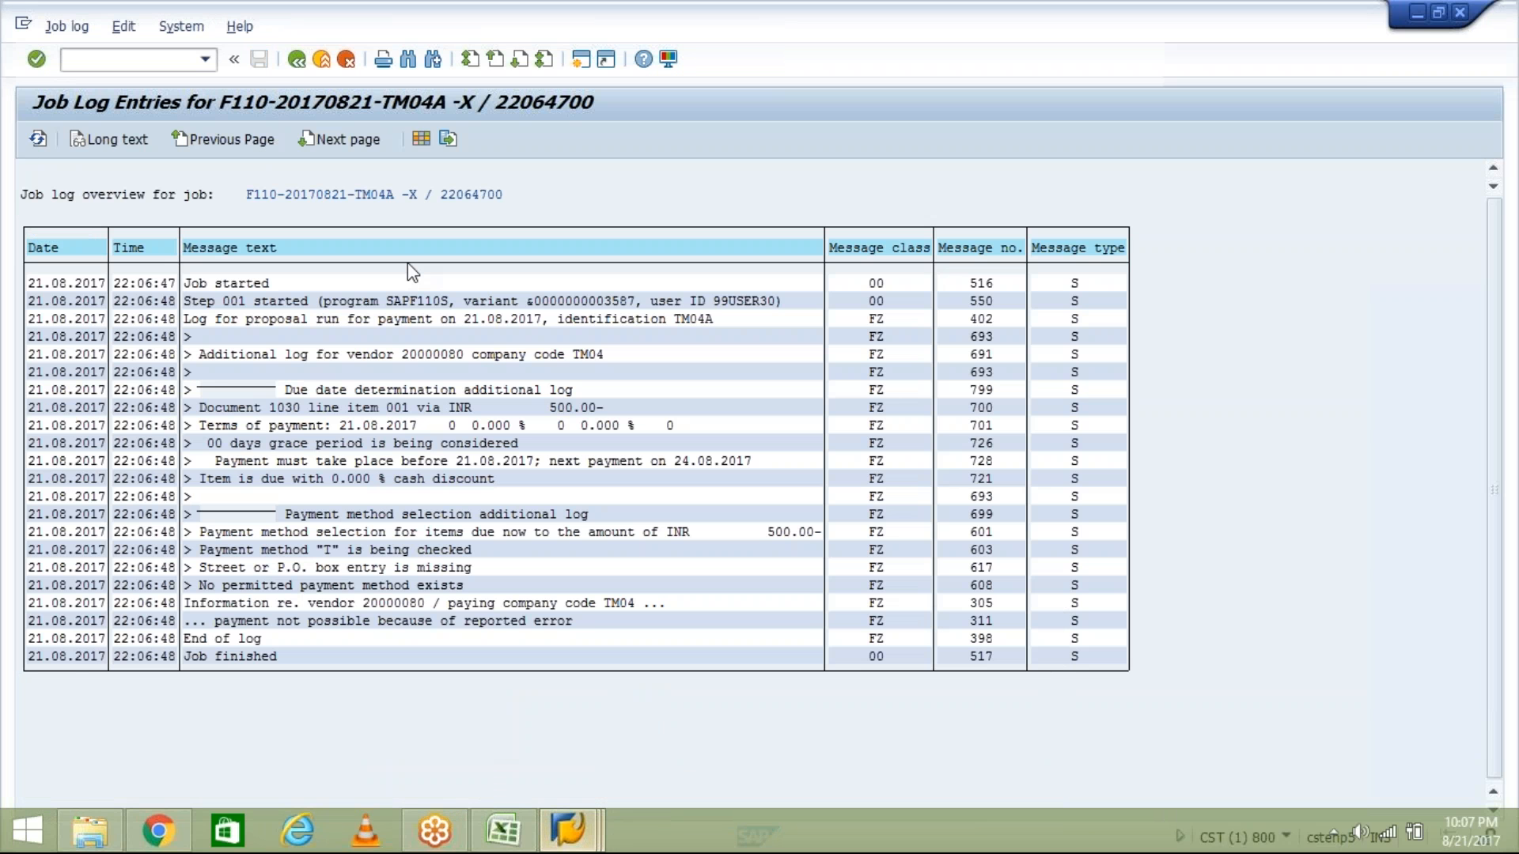
{"action": "left_click", "coordinate": [301, 65]}
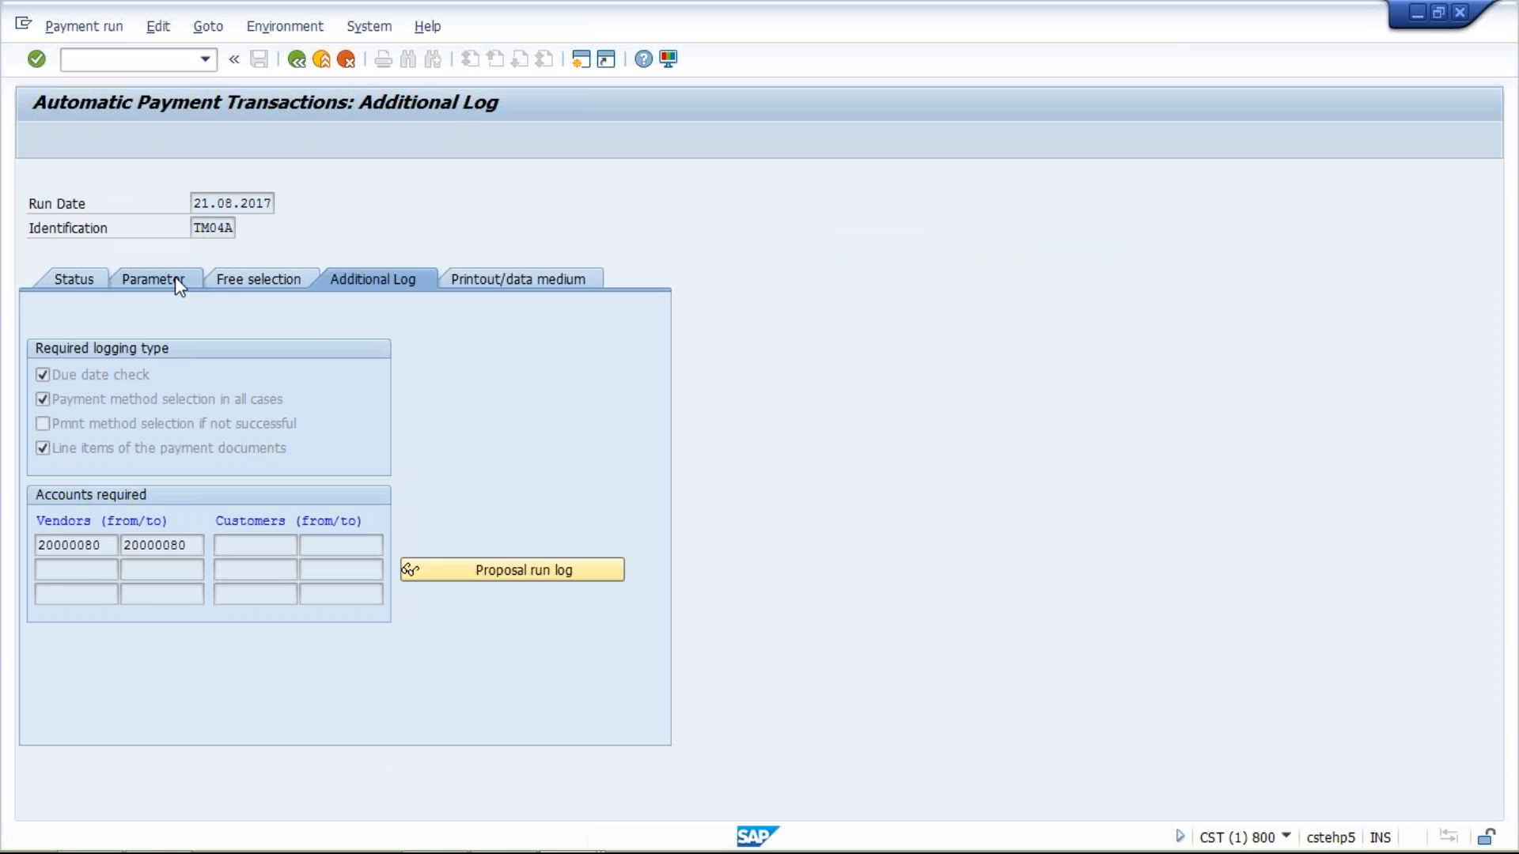
{"action": "left_click", "coordinate": [175, 280]}
{"action": "left_click", "coordinate": [479, 423]}
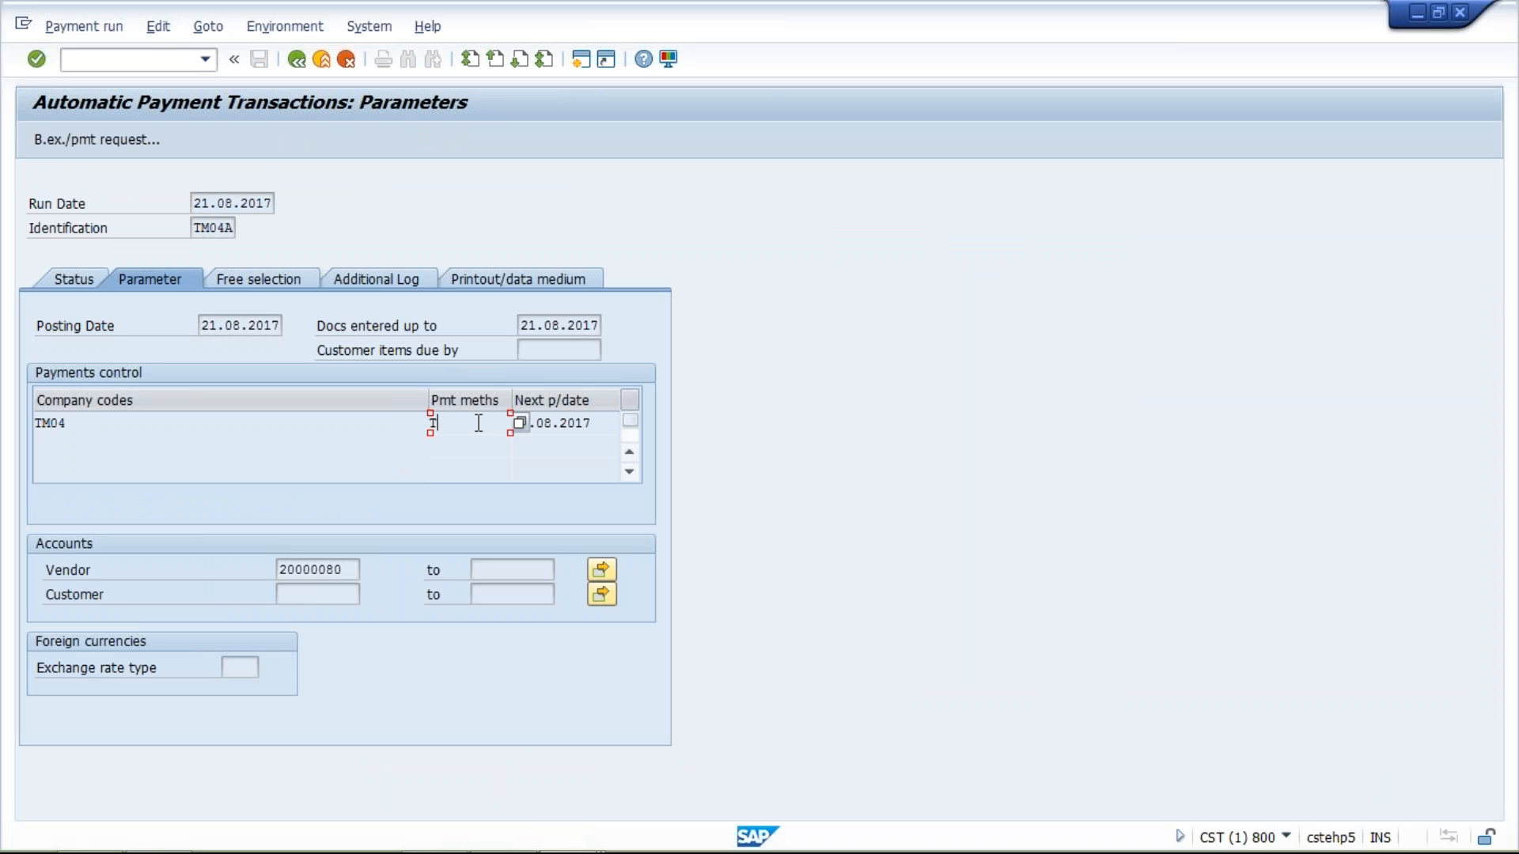
- Start transaction FBZP in a new session and display the country payment method details for India, method T (Bank Transfer)
{"action": "left_click", "coordinate": [576, 64]}
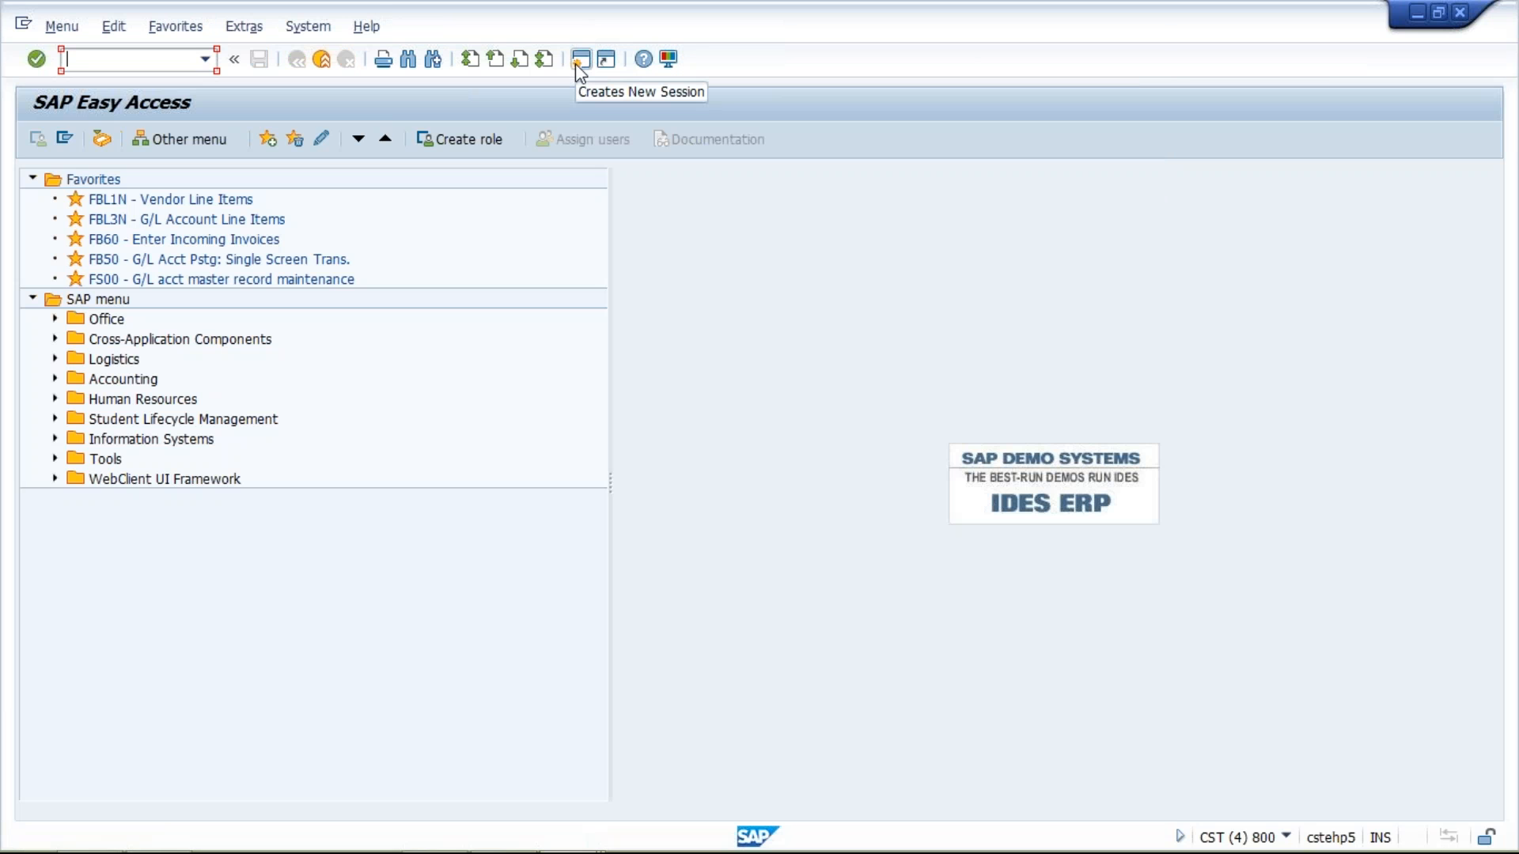
{"action": "type", "text": "fbzp"}
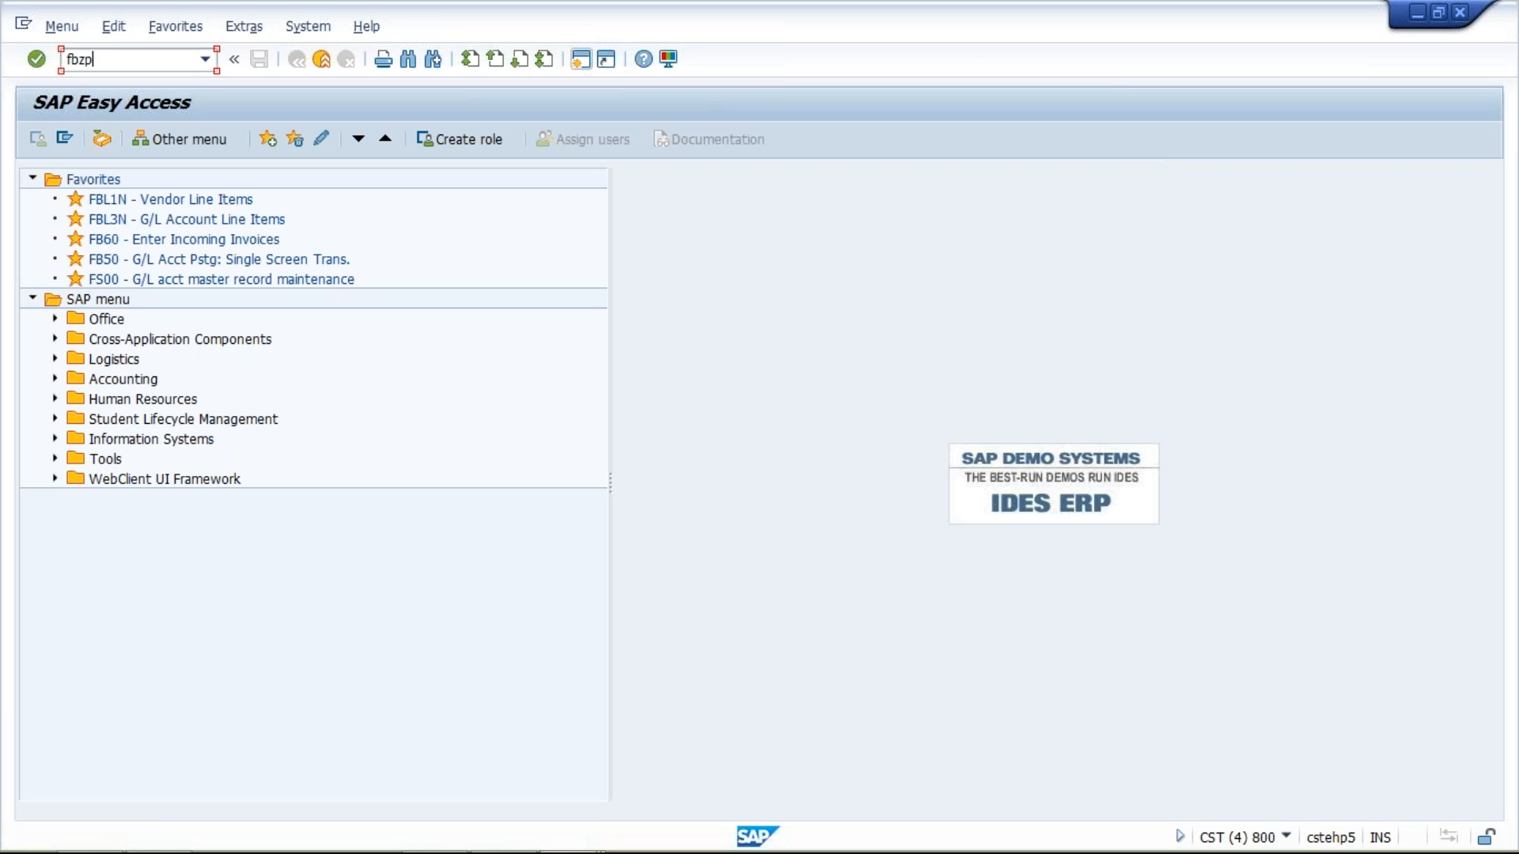
{"action": "key", "text": "Return"}
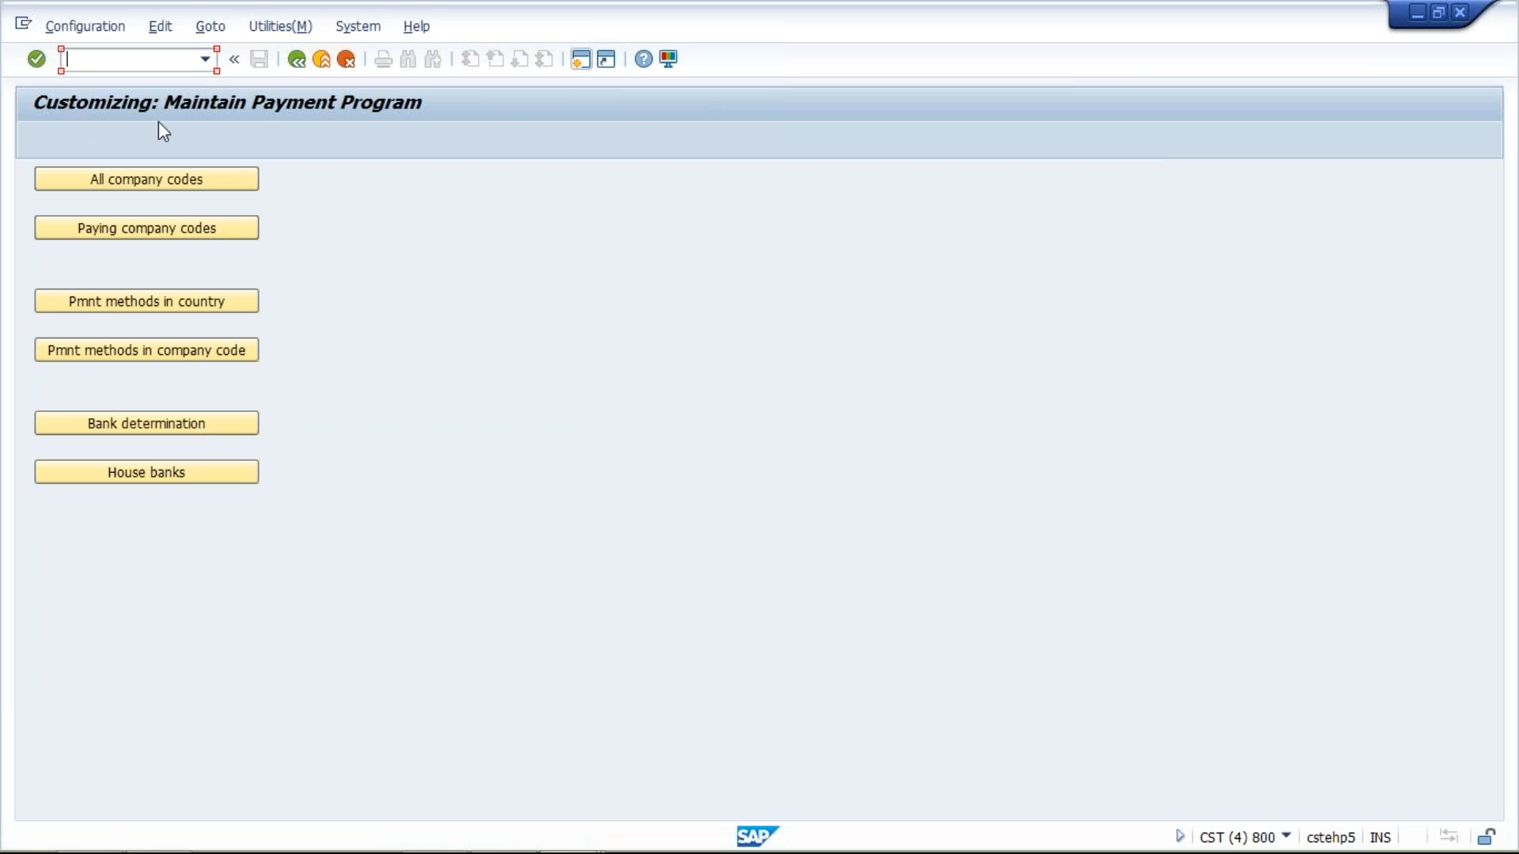
{"action": "left_click", "coordinate": [185, 312]}
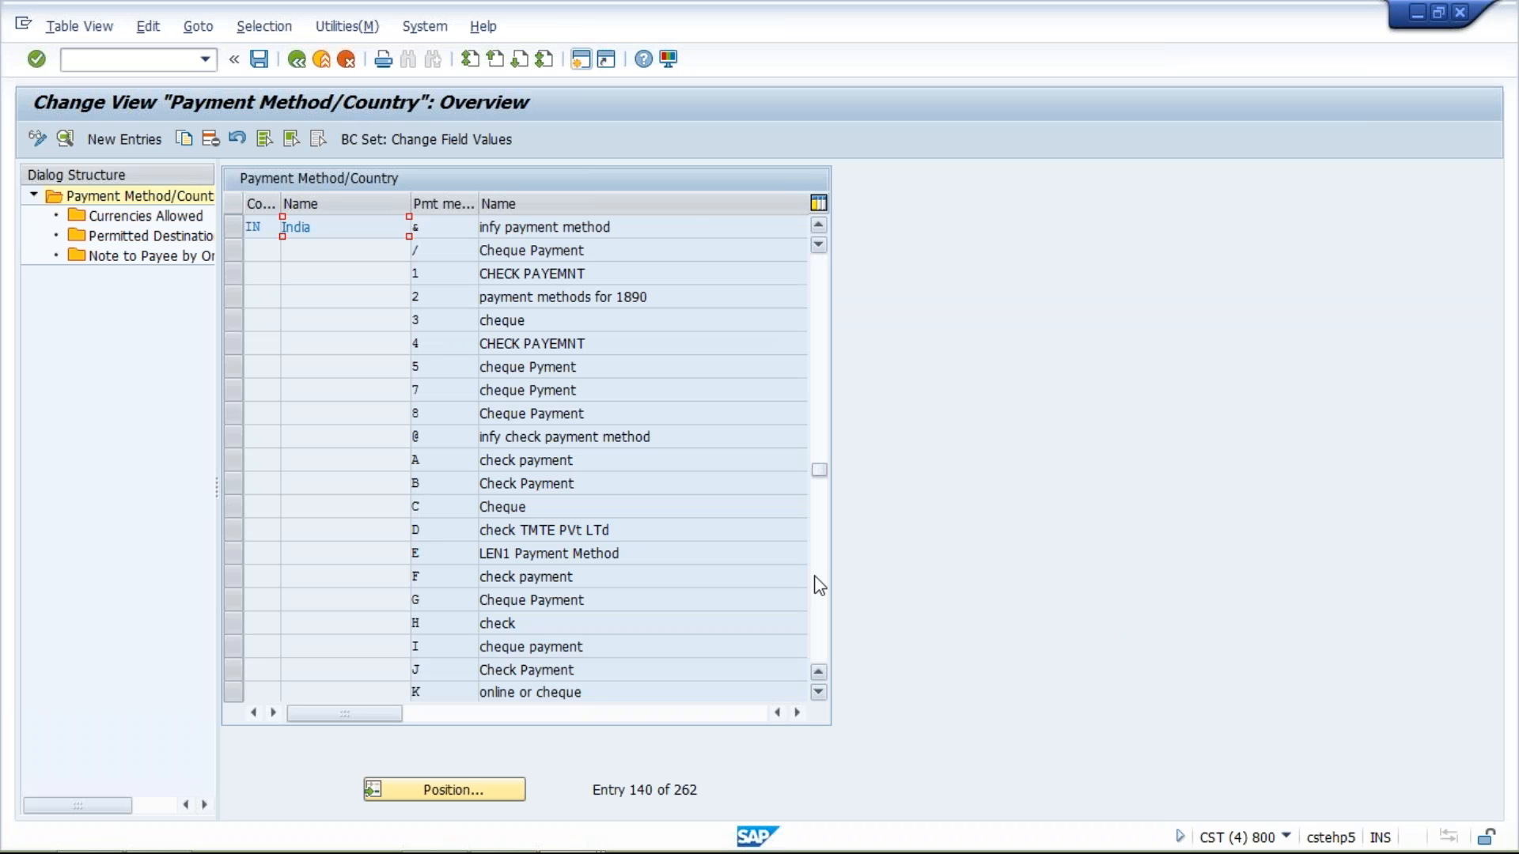
{"action": "left_click", "coordinate": [816, 577]}
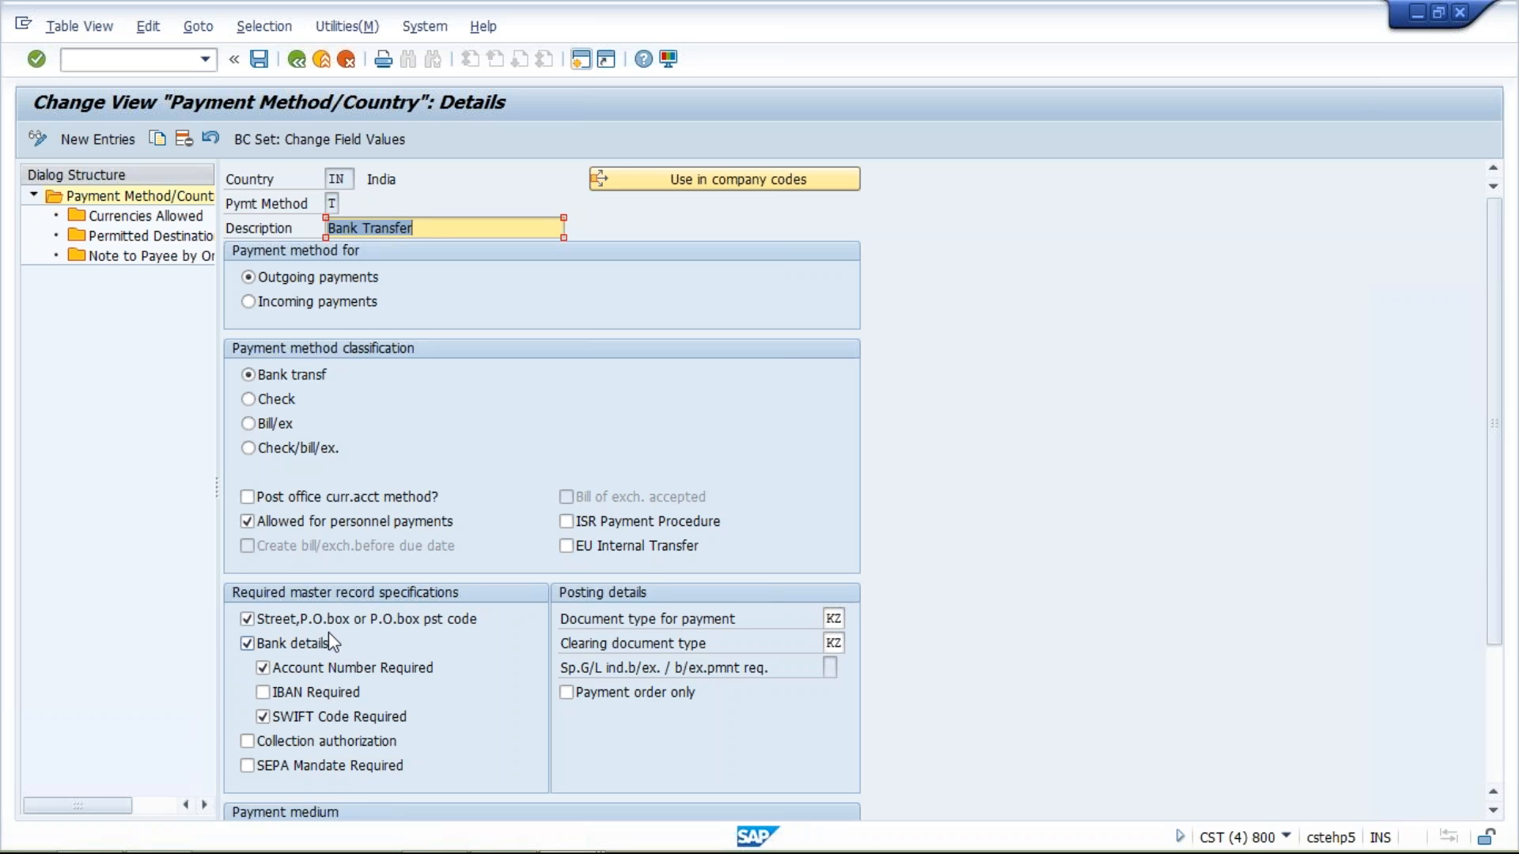
- Compare the vendor's address data with the required master record specifications of payment method T
{"action": "mouse_move", "coordinate": [511, 848]}
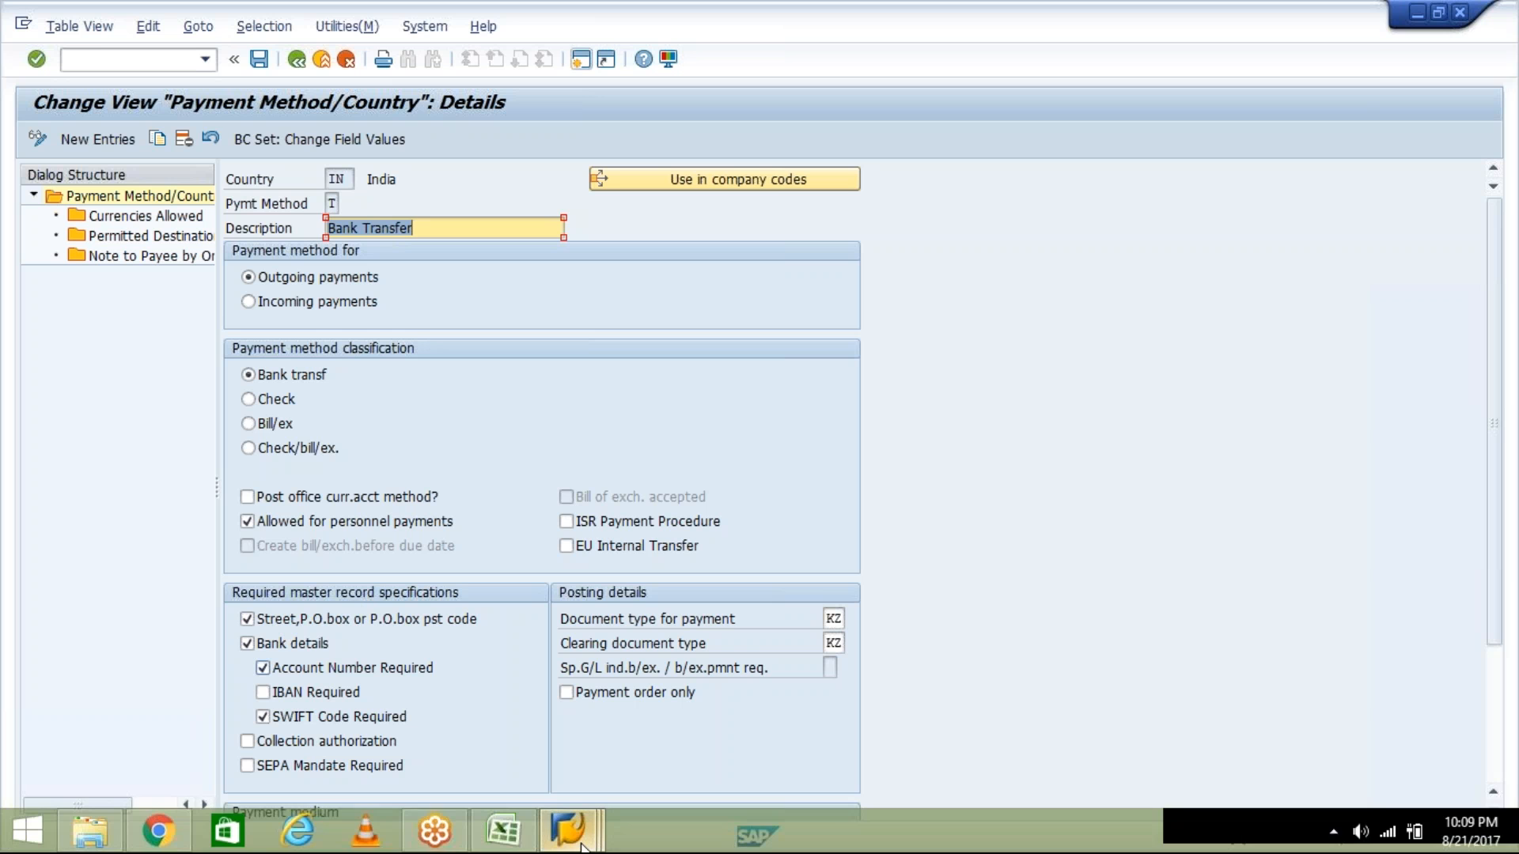
{"action": "left_click", "coordinate": [580, 843]}
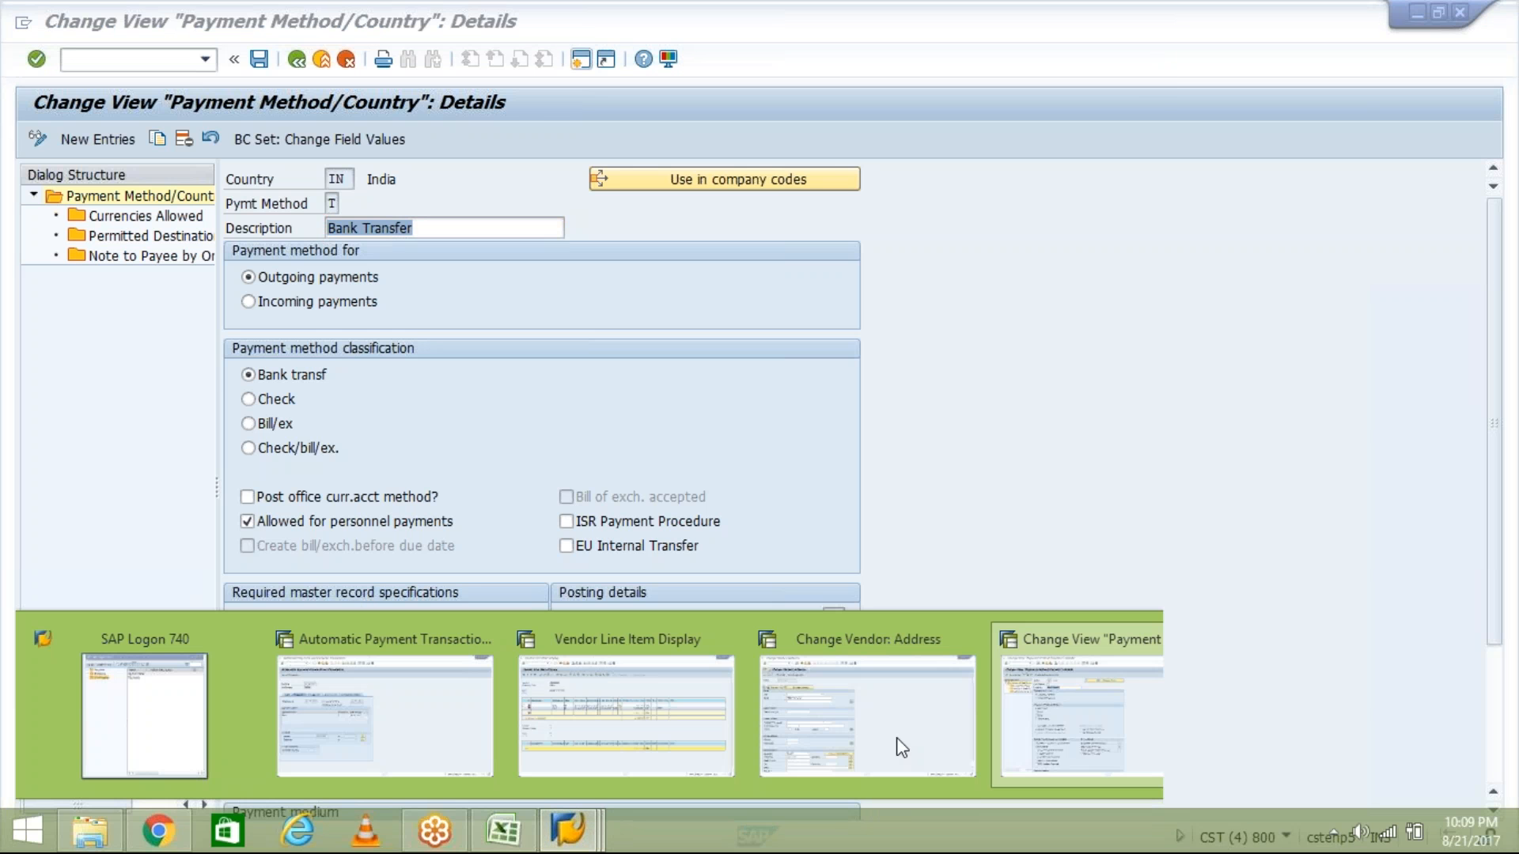
{"action": "left_click", "coordinate": [902, 748]}
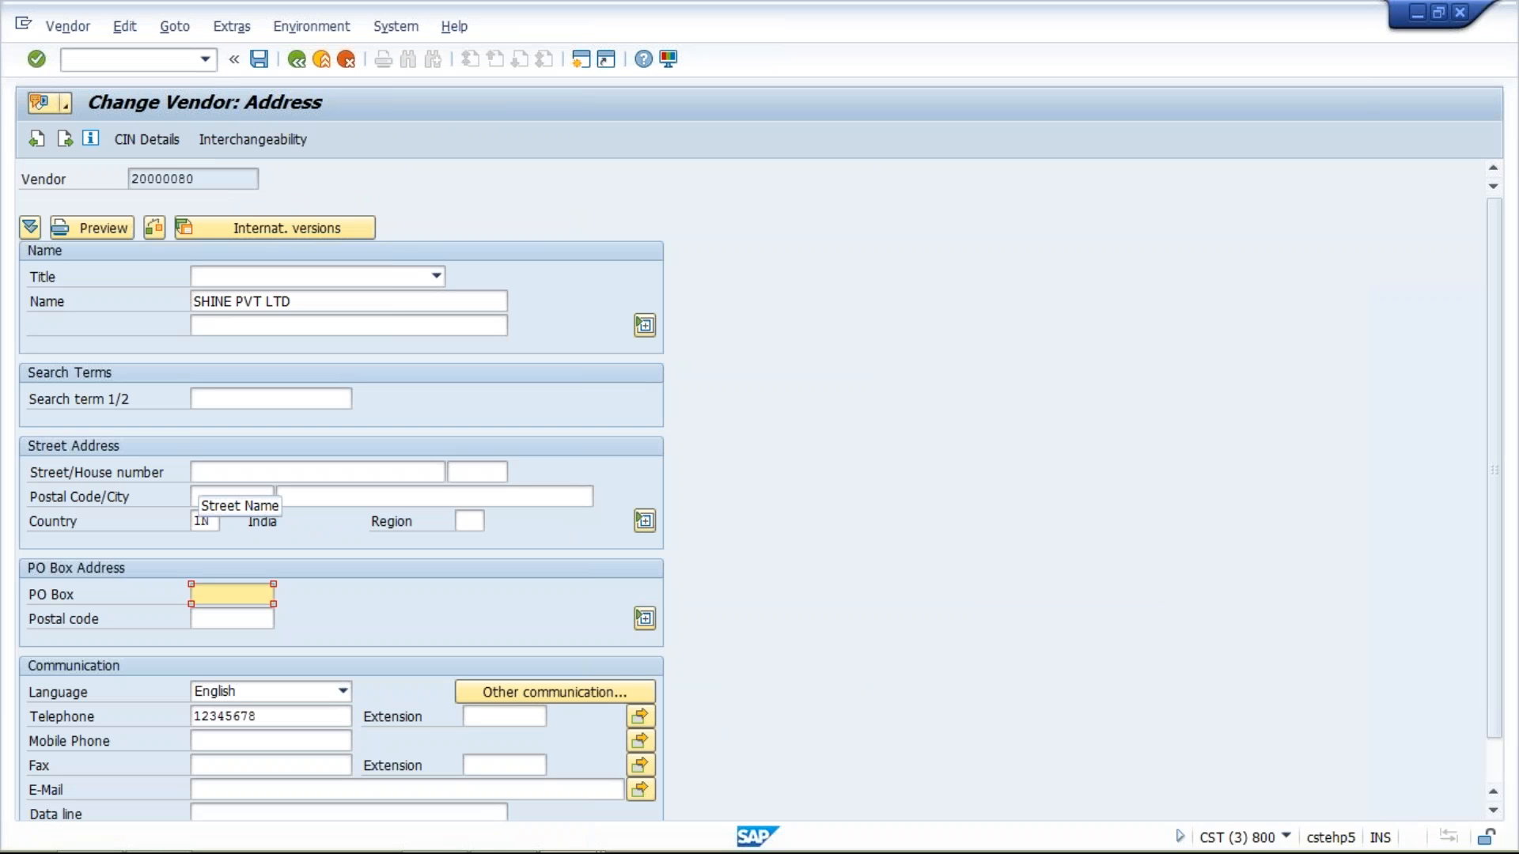
{"action": "left_click_drag", "start_coordinate": [213, 170], "coordinate": [129, 168]}
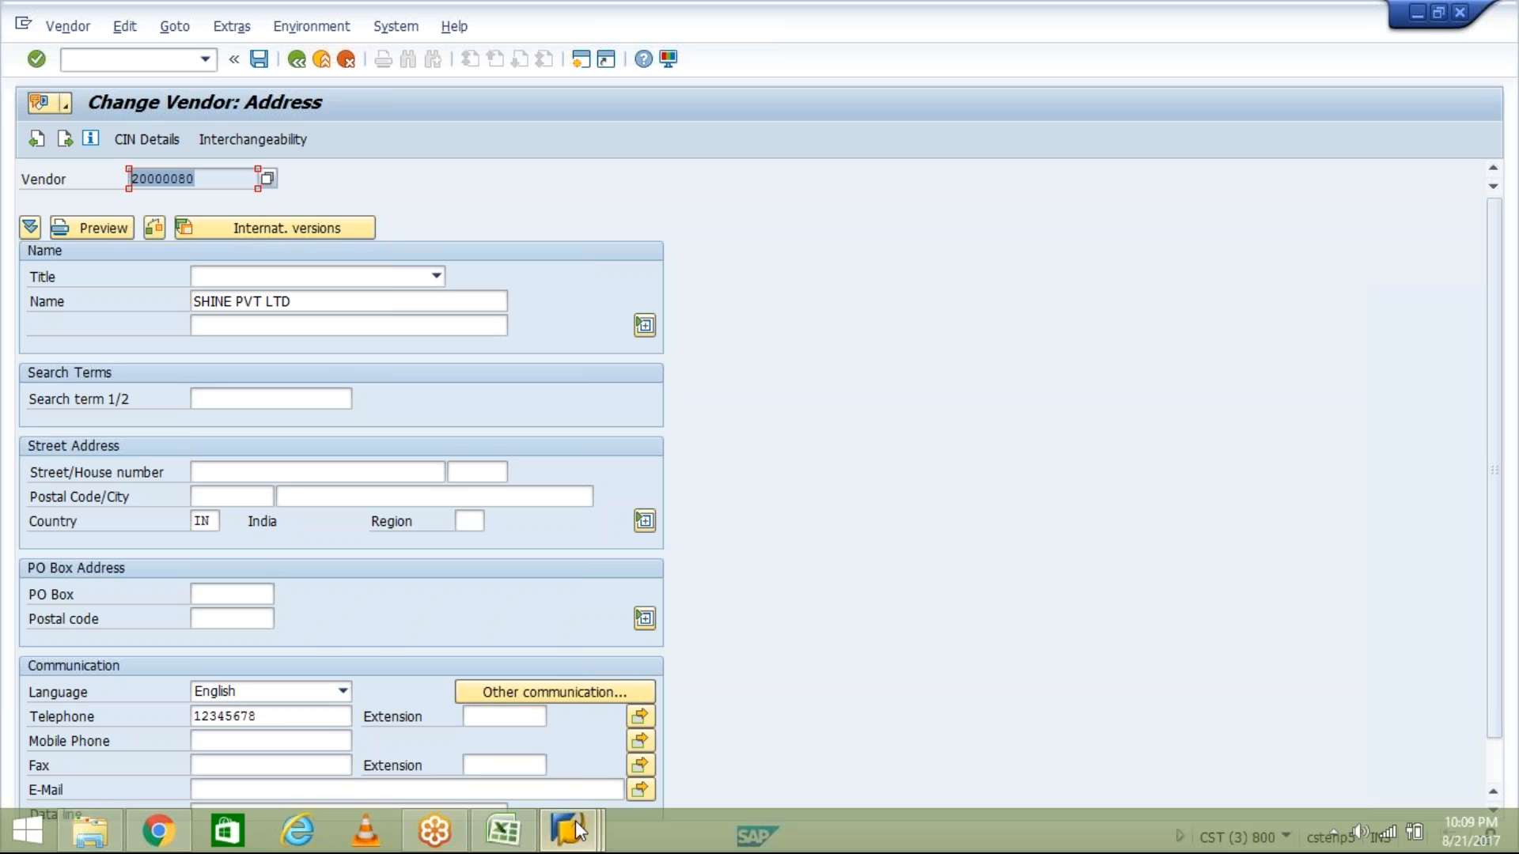
{"action": "mouse_move", "coordinate": [578, 825]}
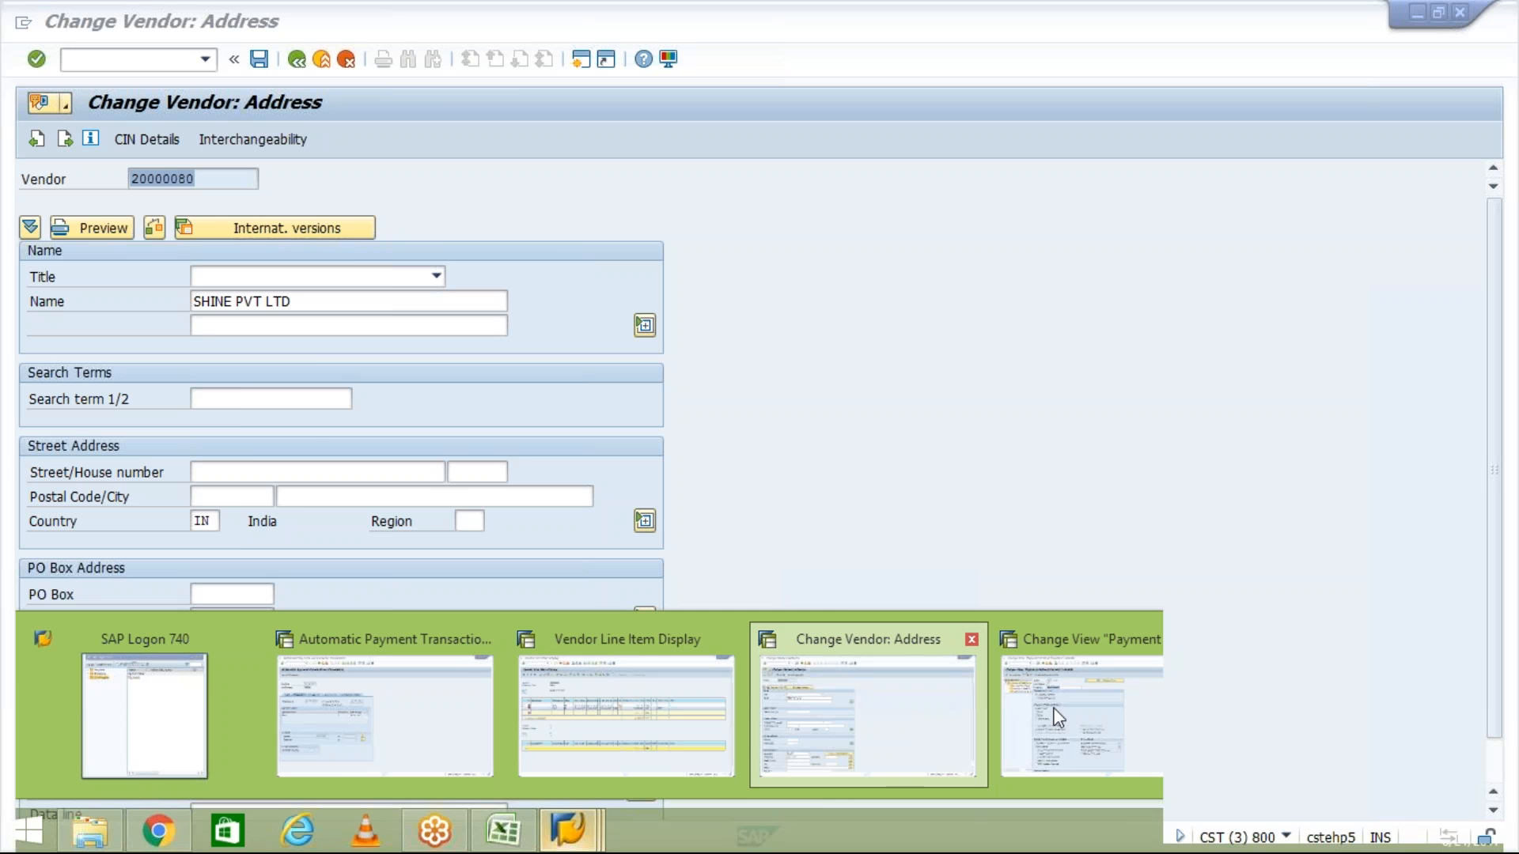
{"action": "left_click", "coordinate": [1027, 709]}
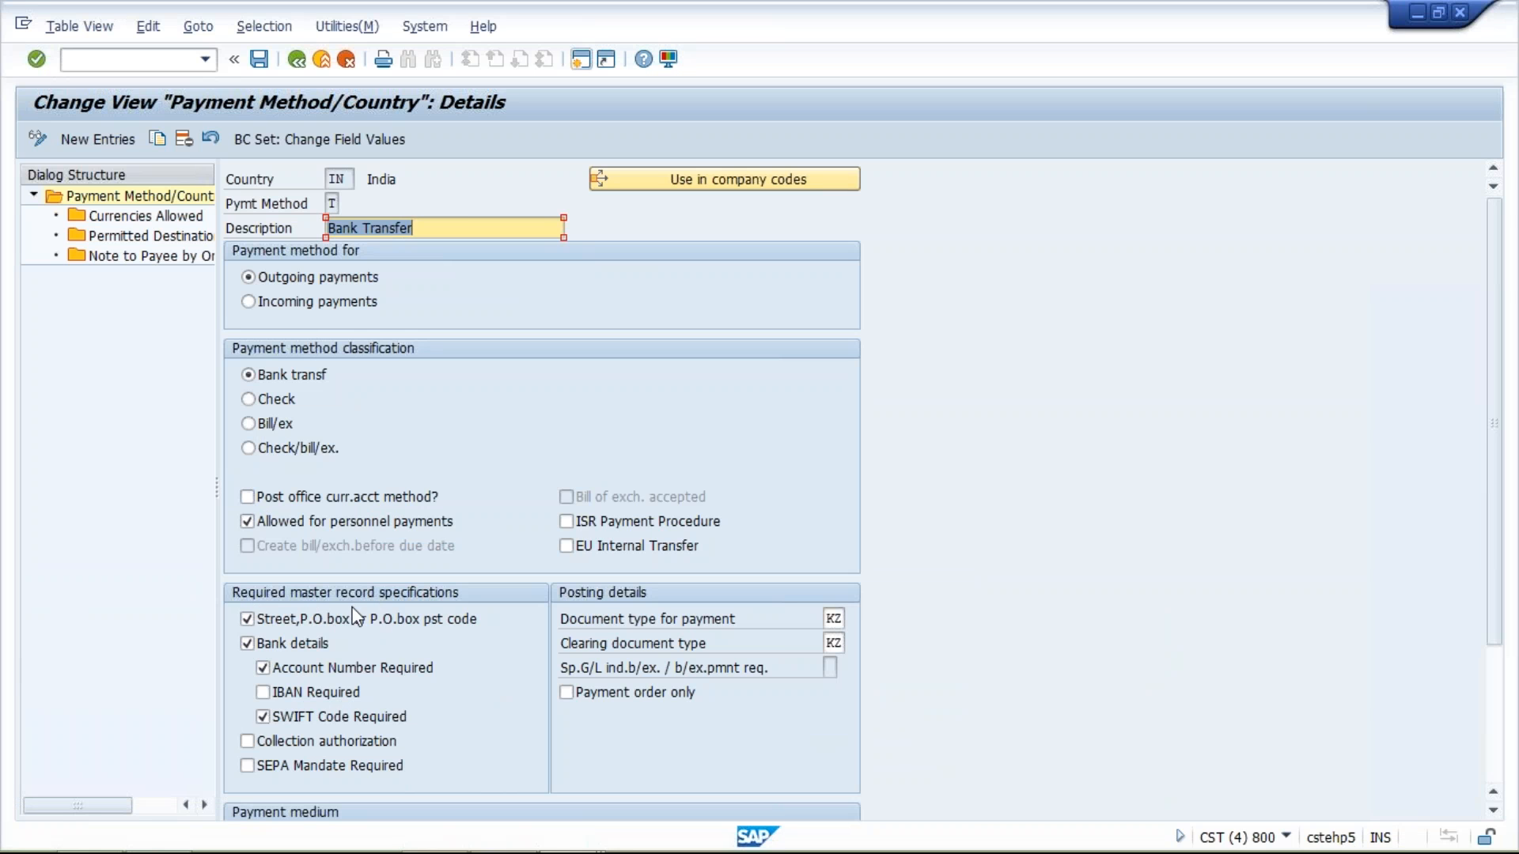
- Return to the vendor's address data and fill in the street, postal code and city of the street address
{"action": "left_click", "coordinate": [565, 845]}
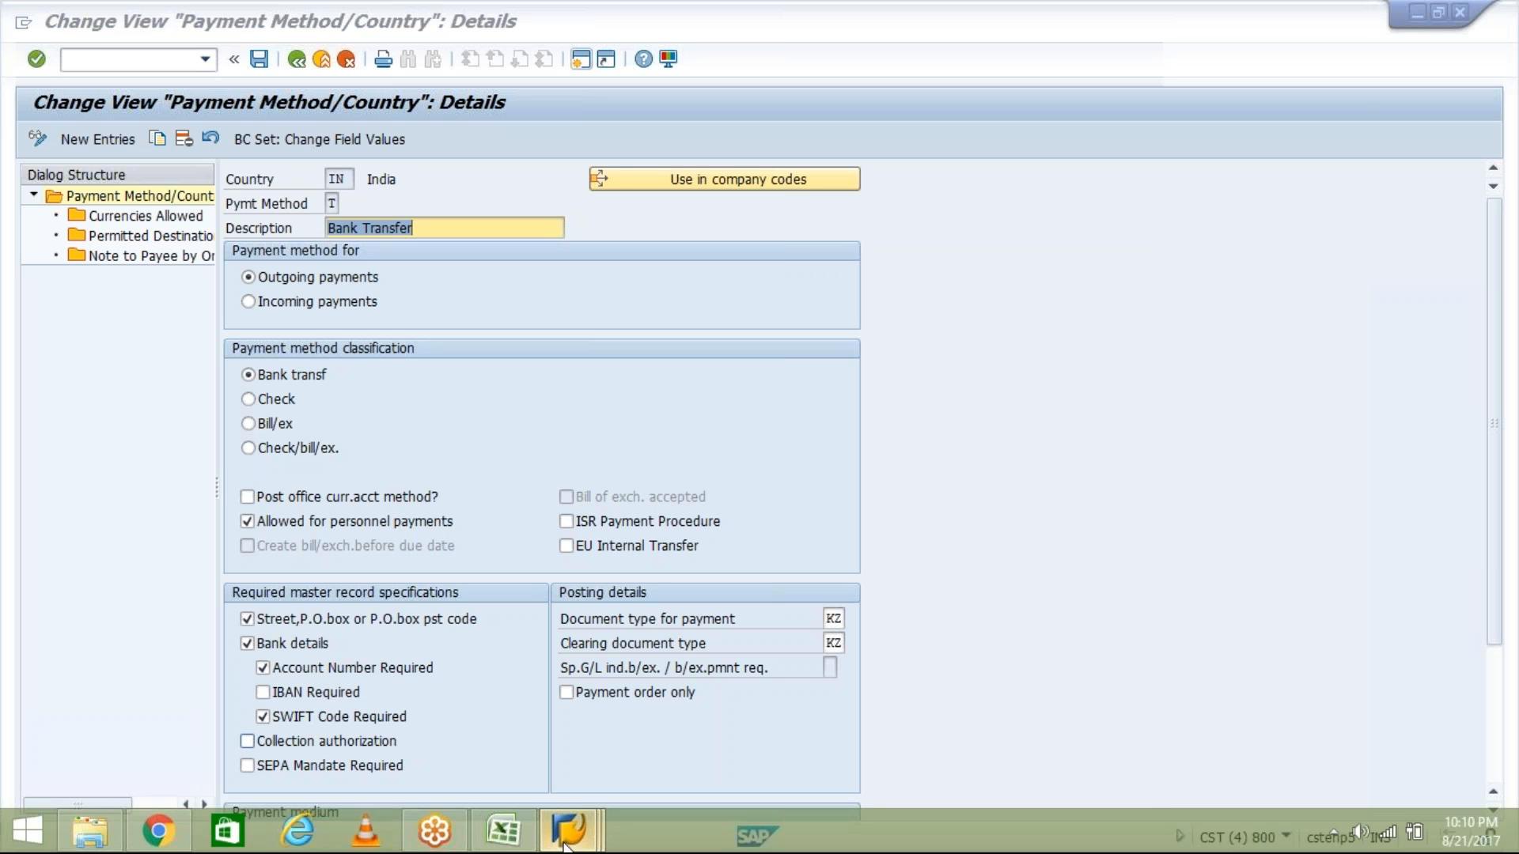
{"action": "left_click", "coordinate": [1043, 760]}
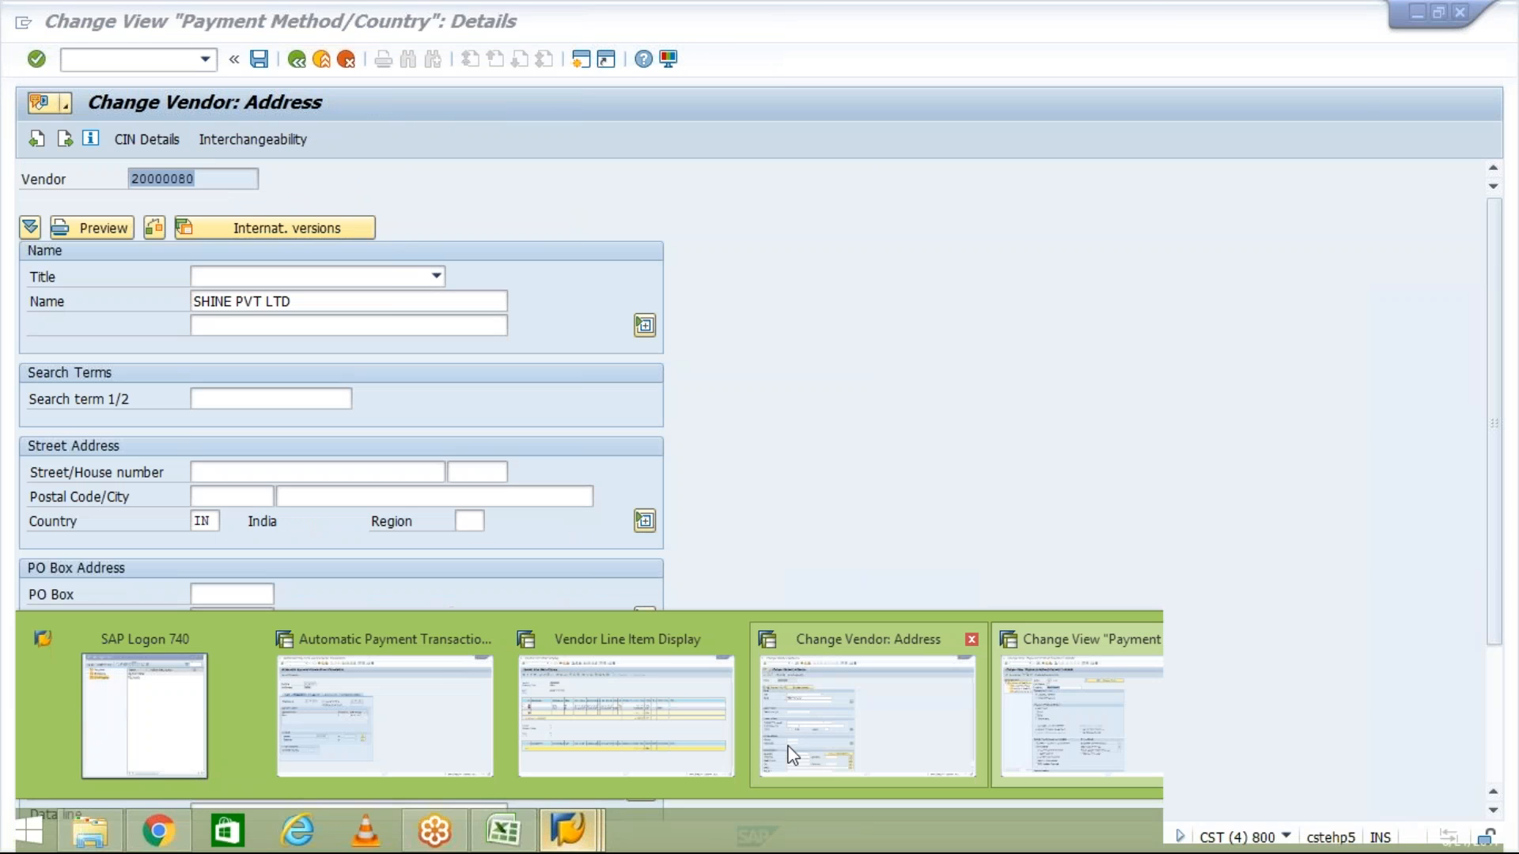
{"action": "left_click", "coordinate": [791, 755]}
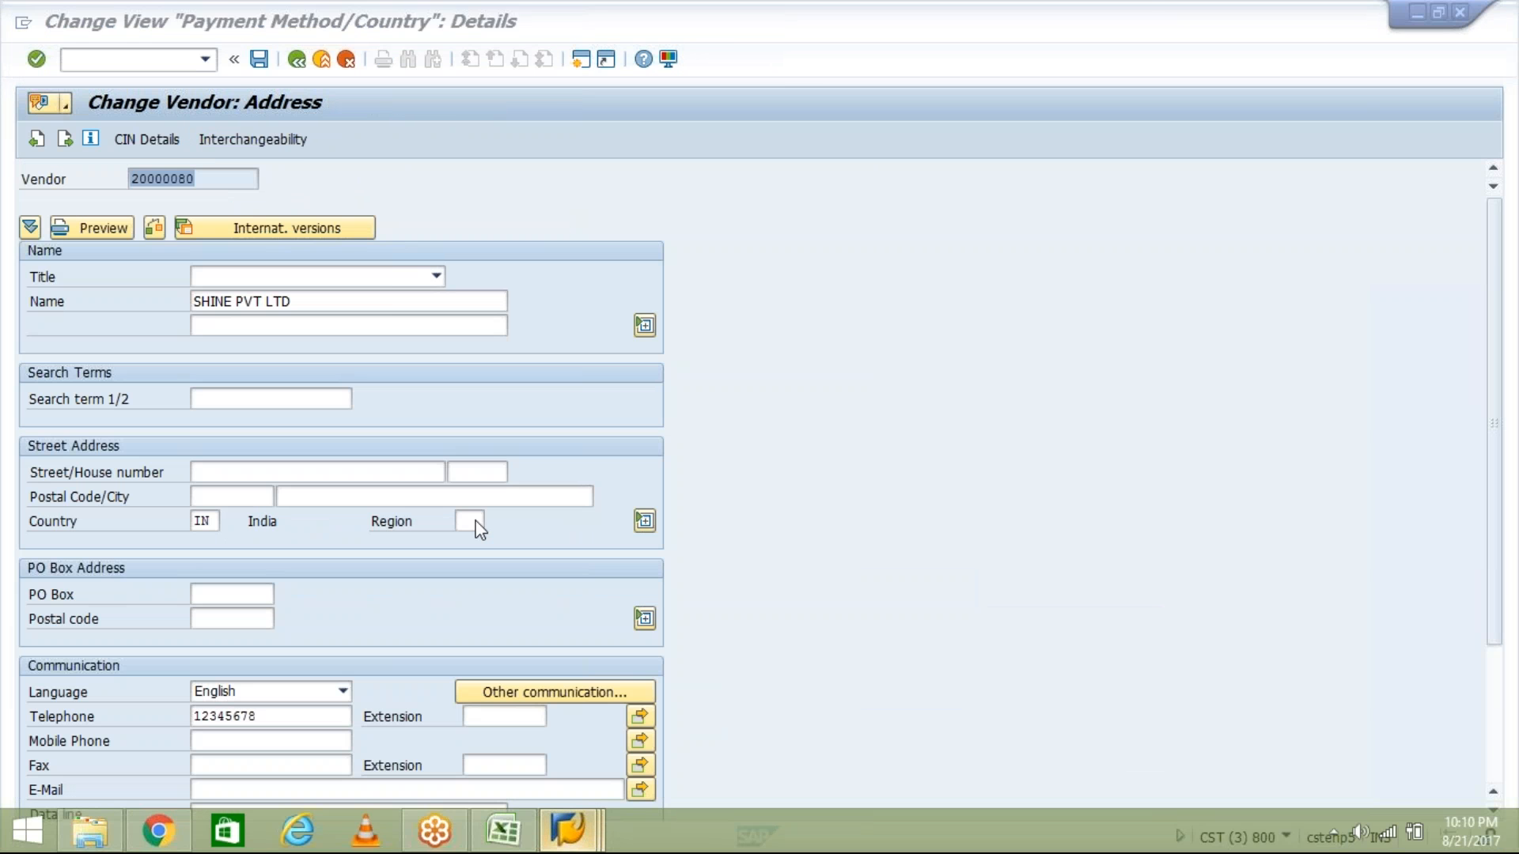
{"action": "left_click", "coordinate": [333, 469]}
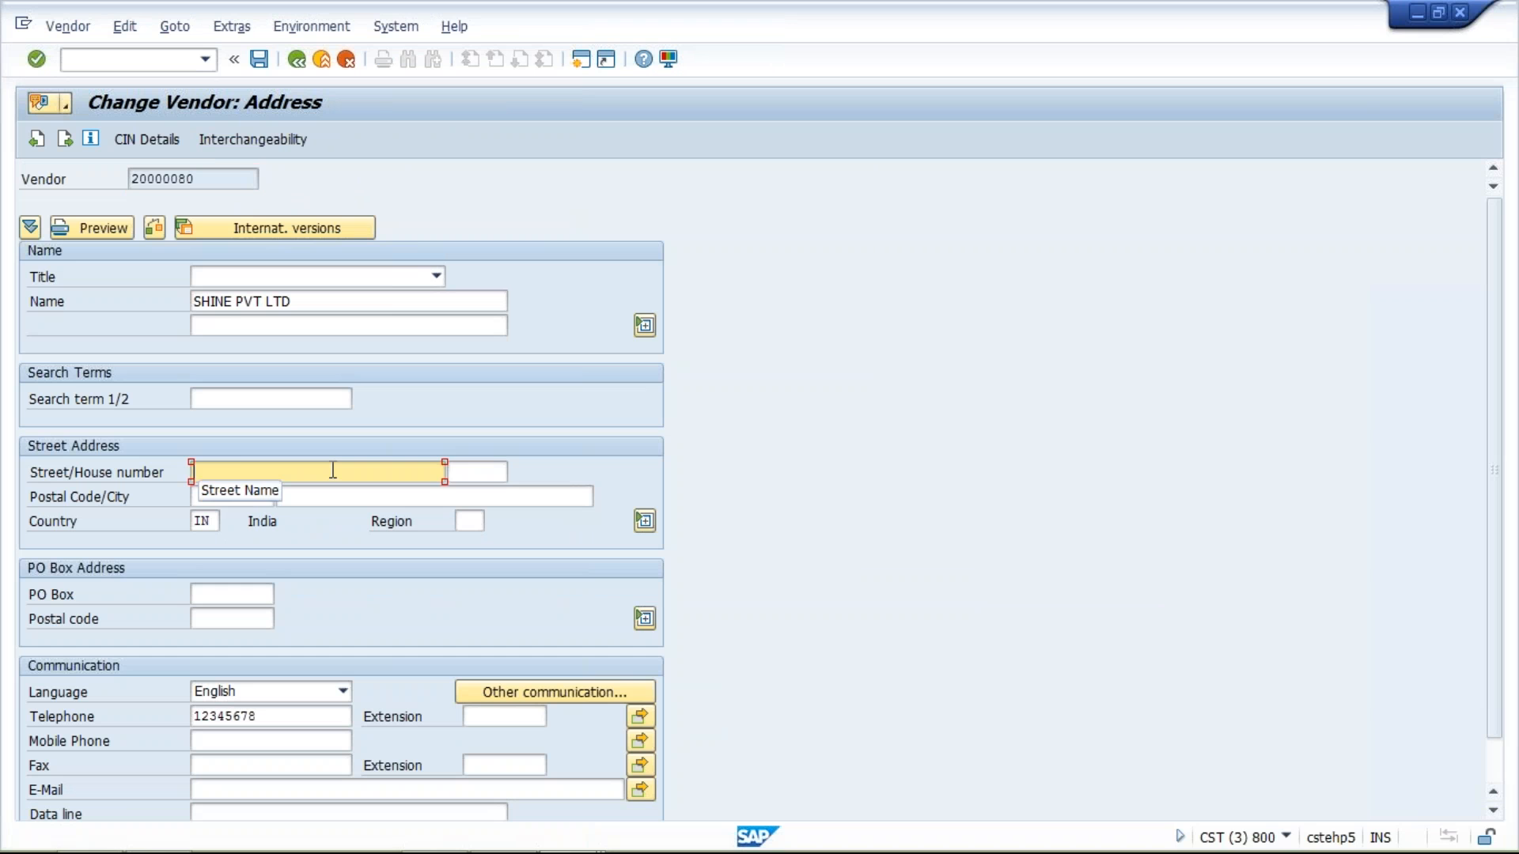
{"action": "type", "text": "123"}
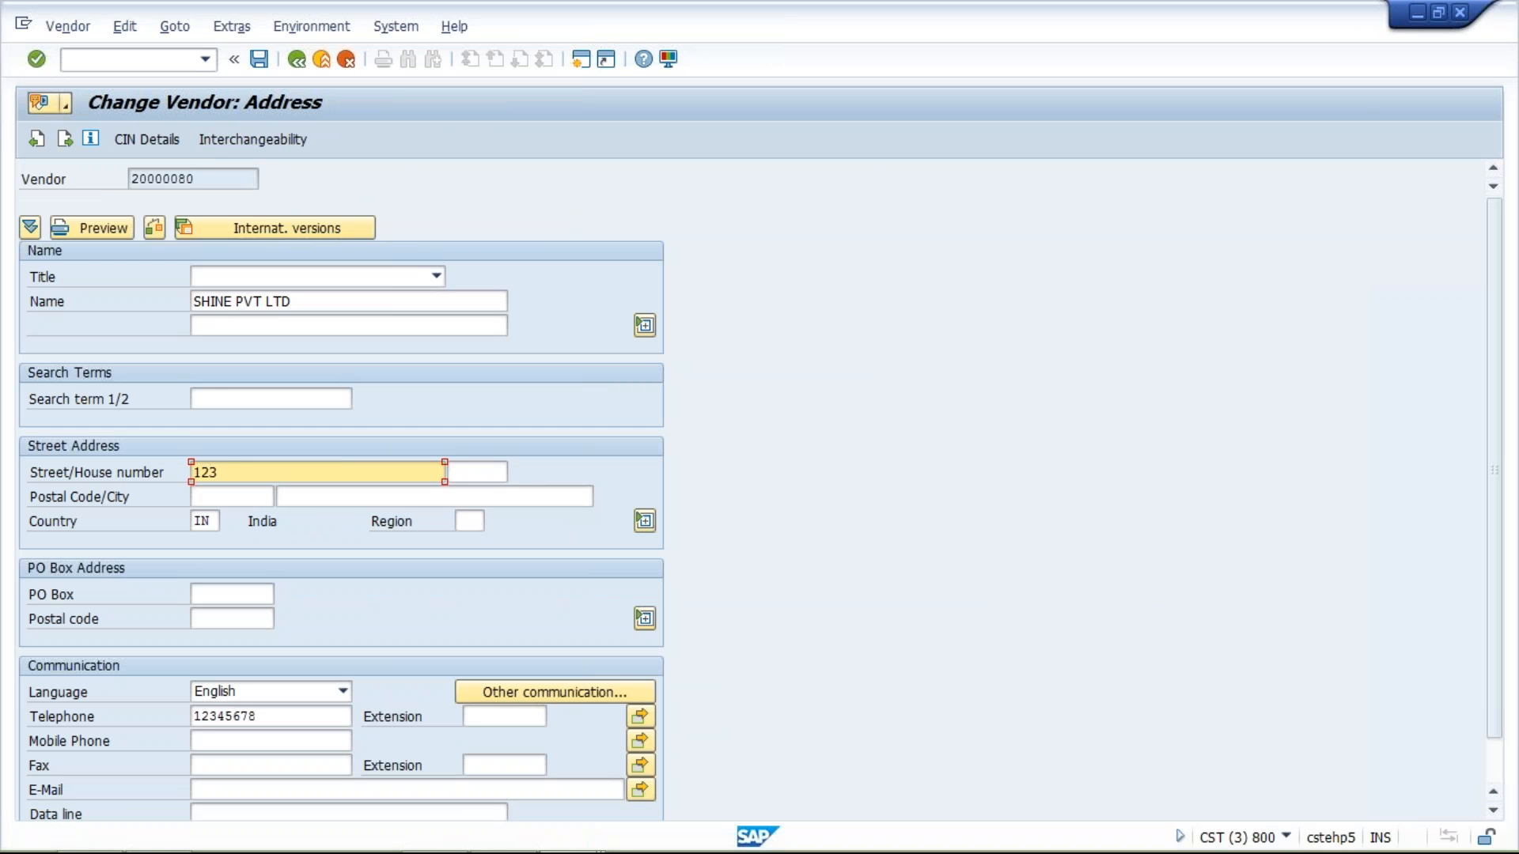
{"action": "left_click", "coordinate": [230, 496]}
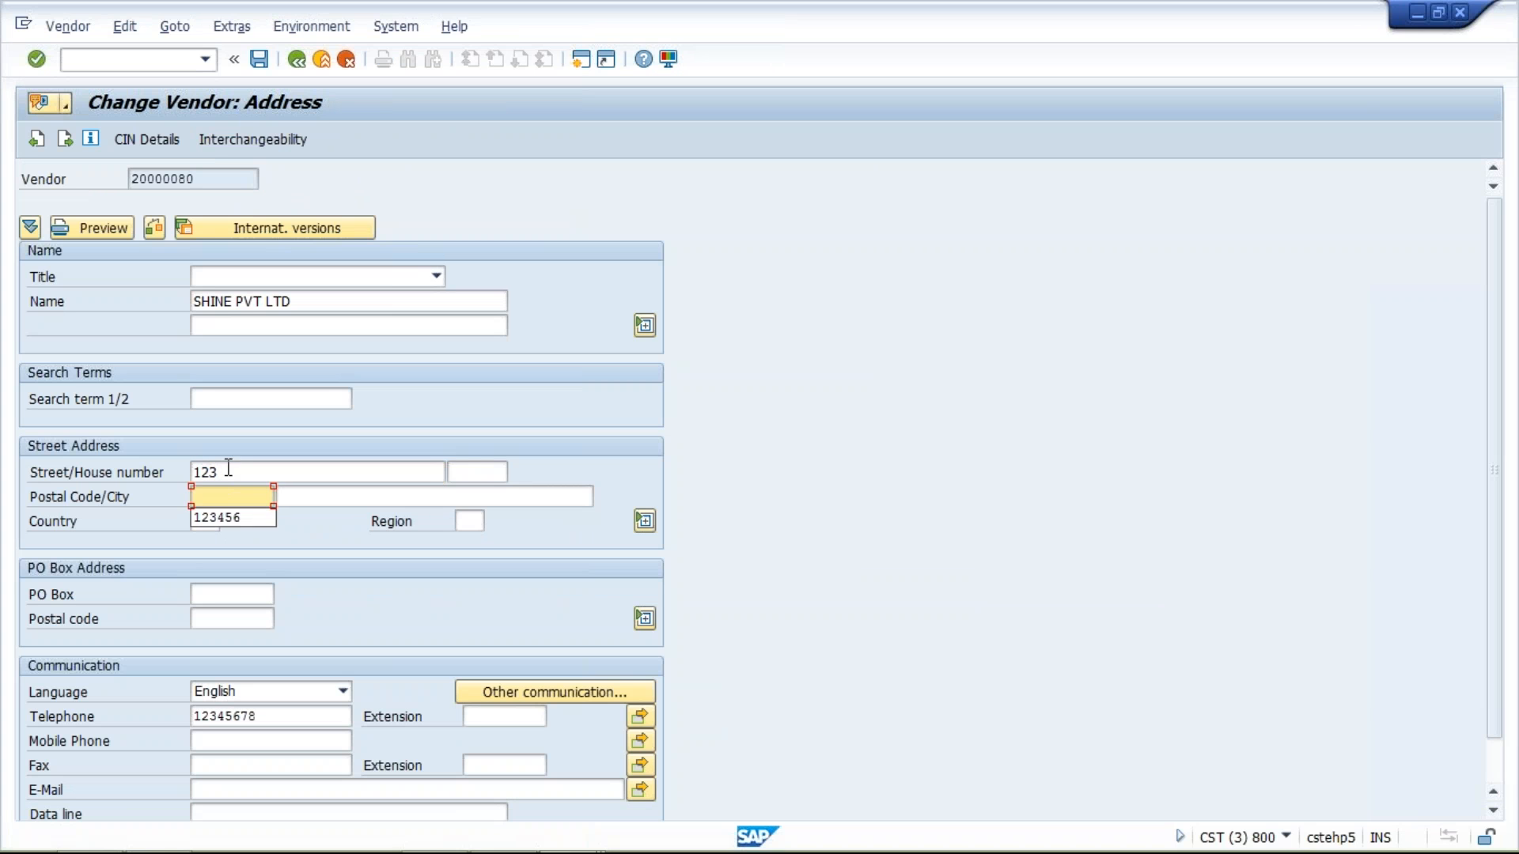
{"action": "left_click", "coordinate": [229, 516]}
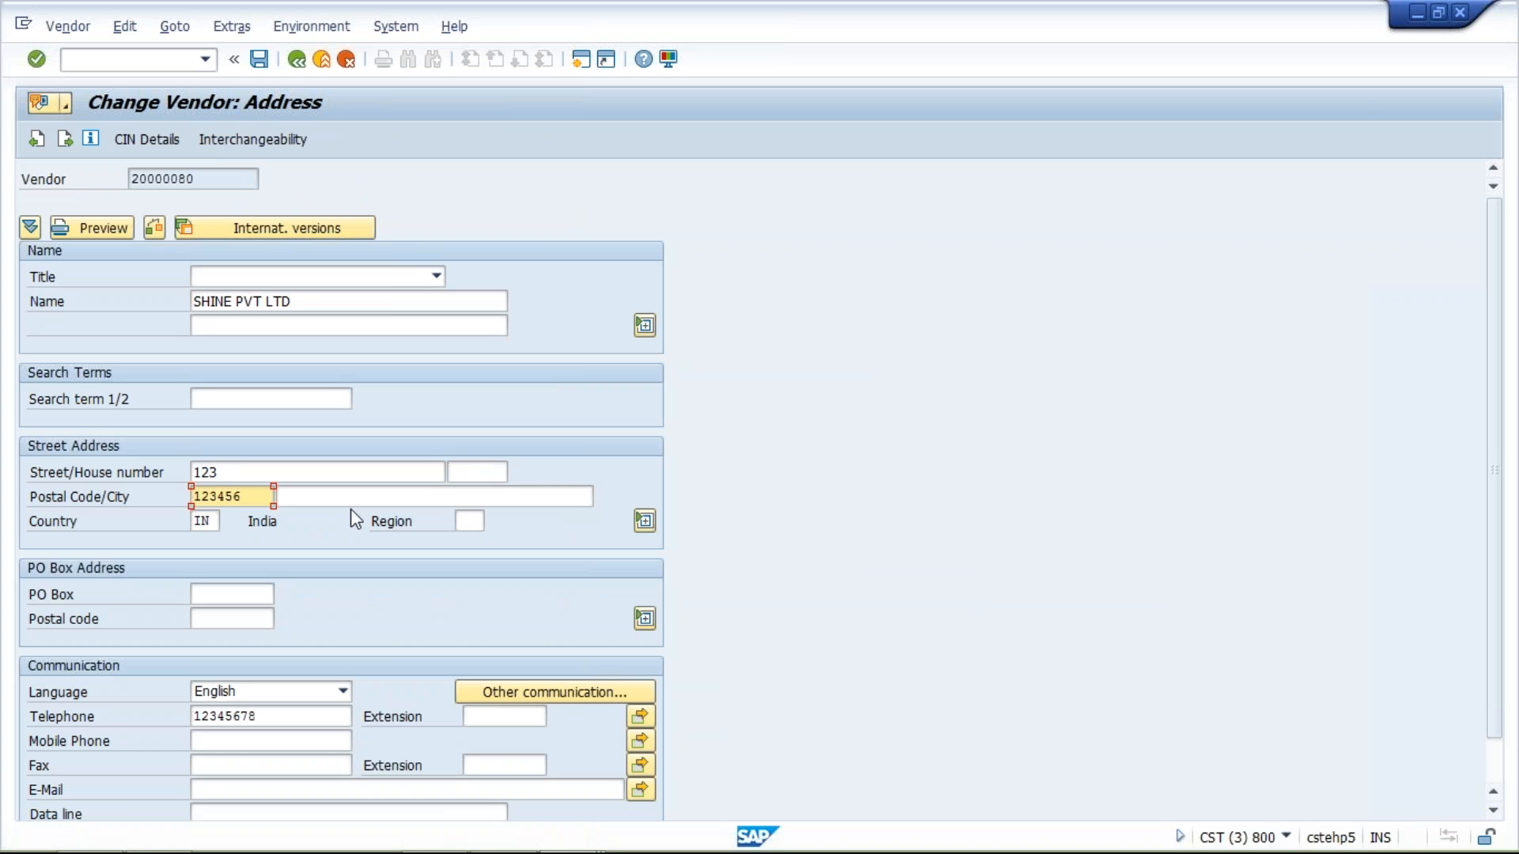
{"action": "left_click", "coordinate": [350, 498]}
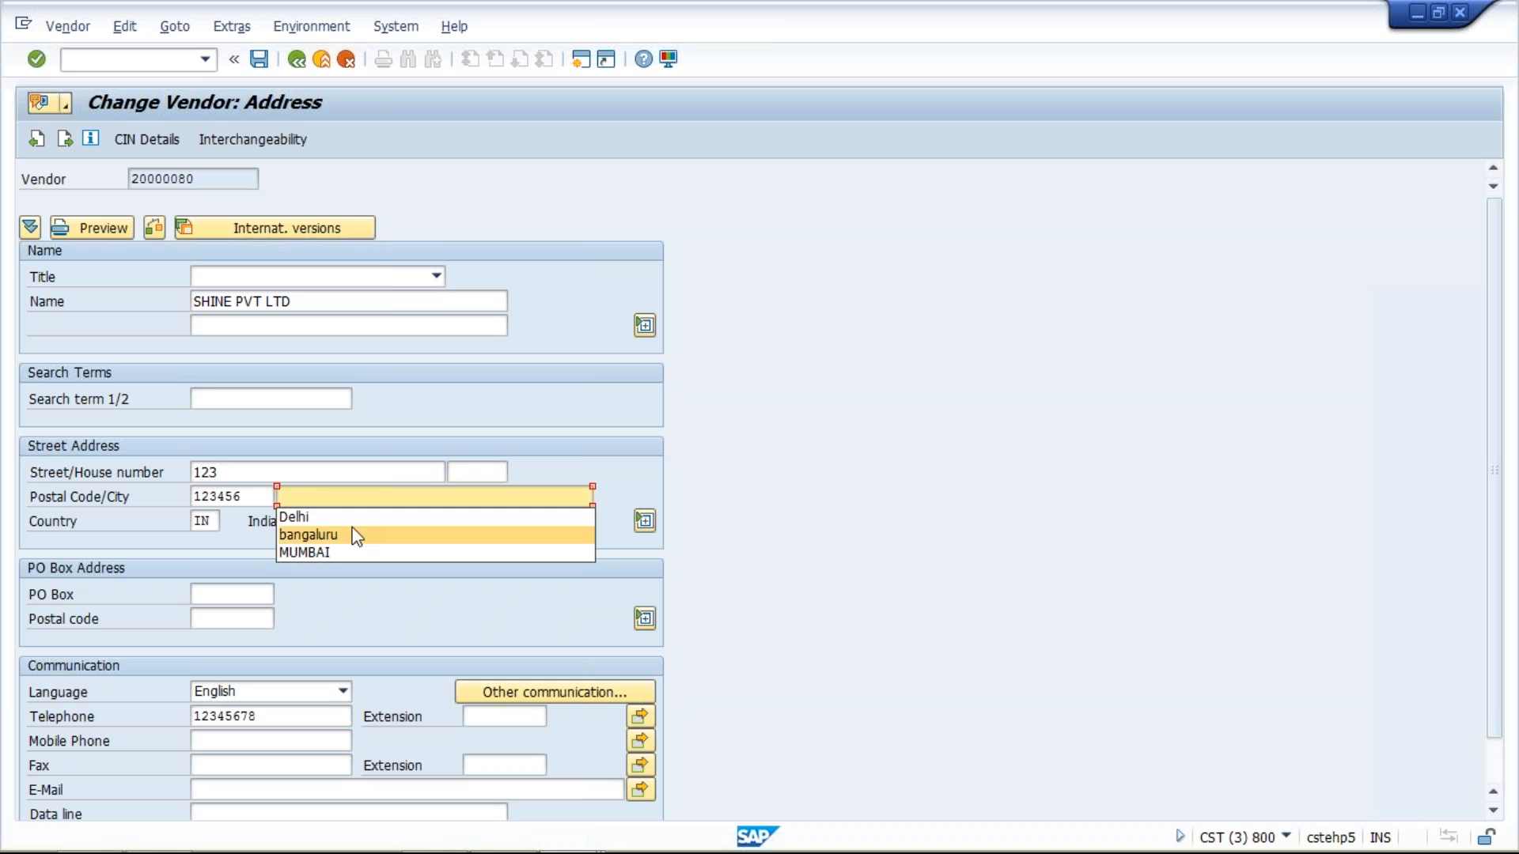
{"action": "left_click", "coordinate": [352, 523]}
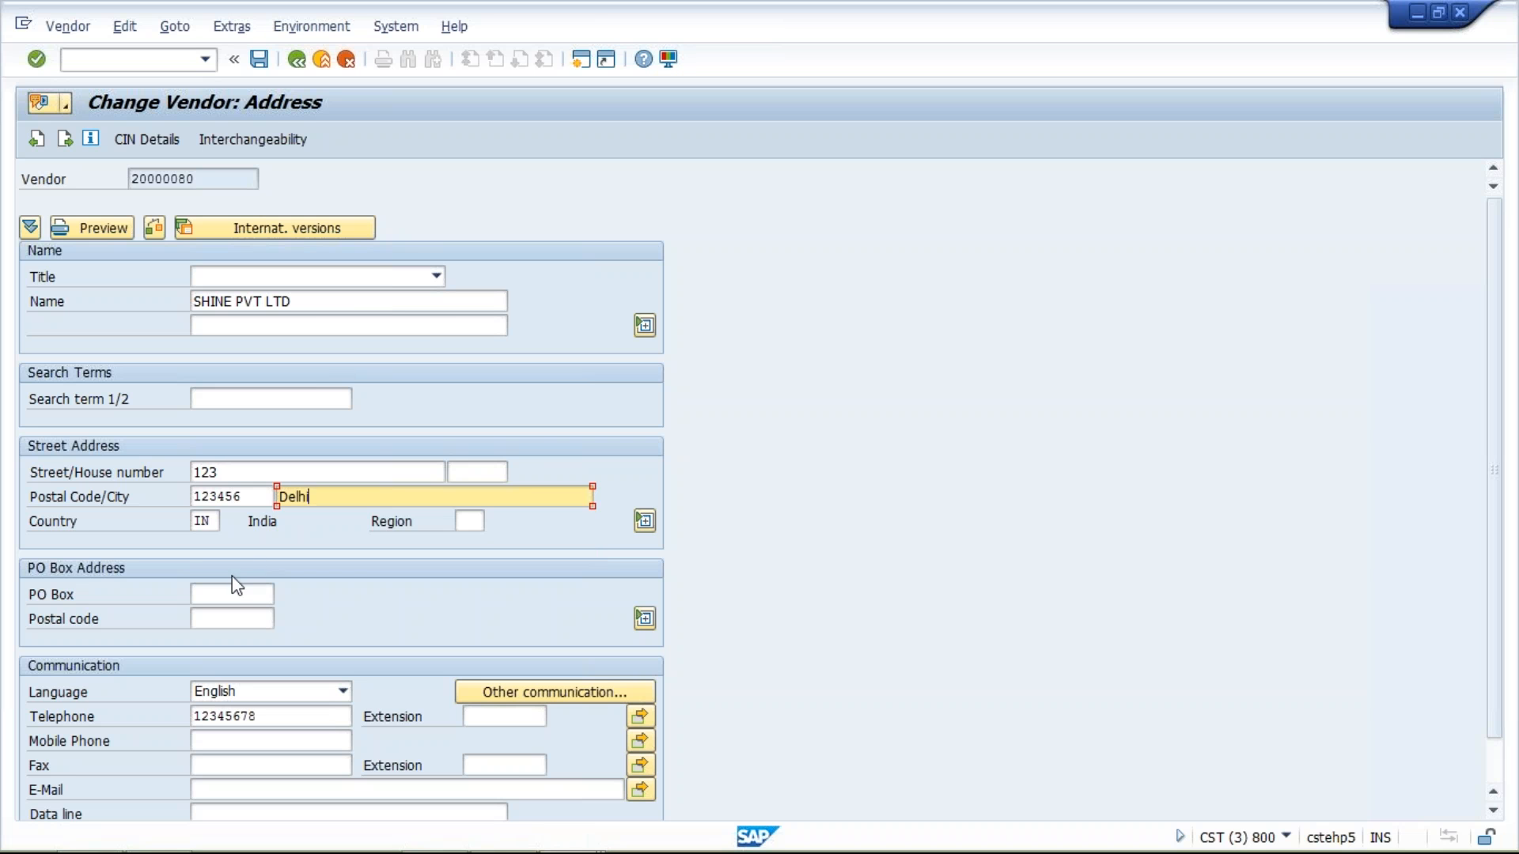
- Fill in the PO box number in the vendor's PO Box Address section
{"action": "left_click", "coordinate": [227, 615]}
{"action": "left_click", "coordinate": [225, 595]}
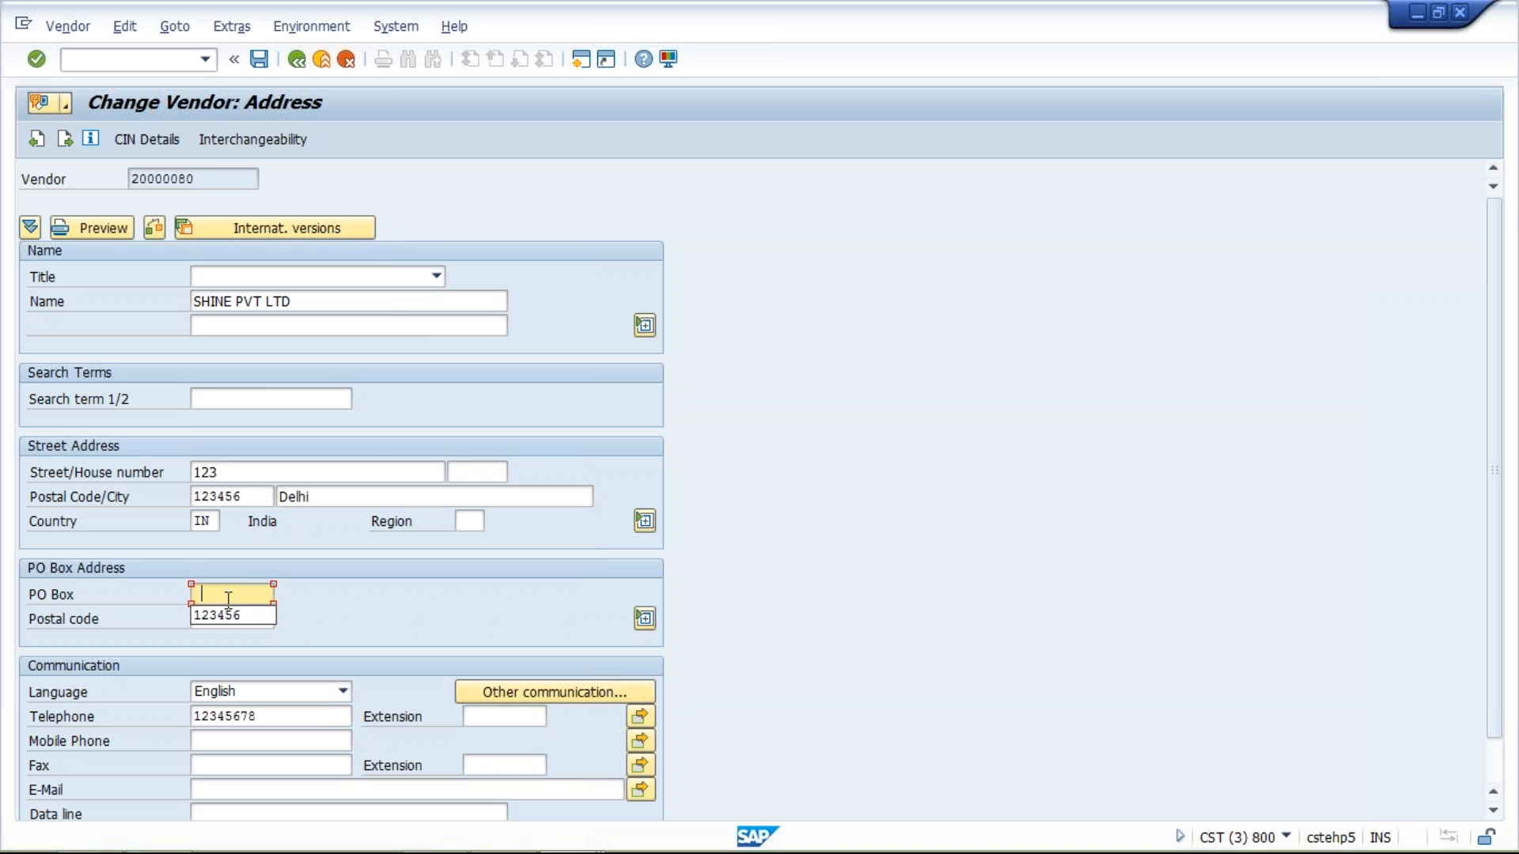
{"action": "left_click", "coordinate": [230, 615]}
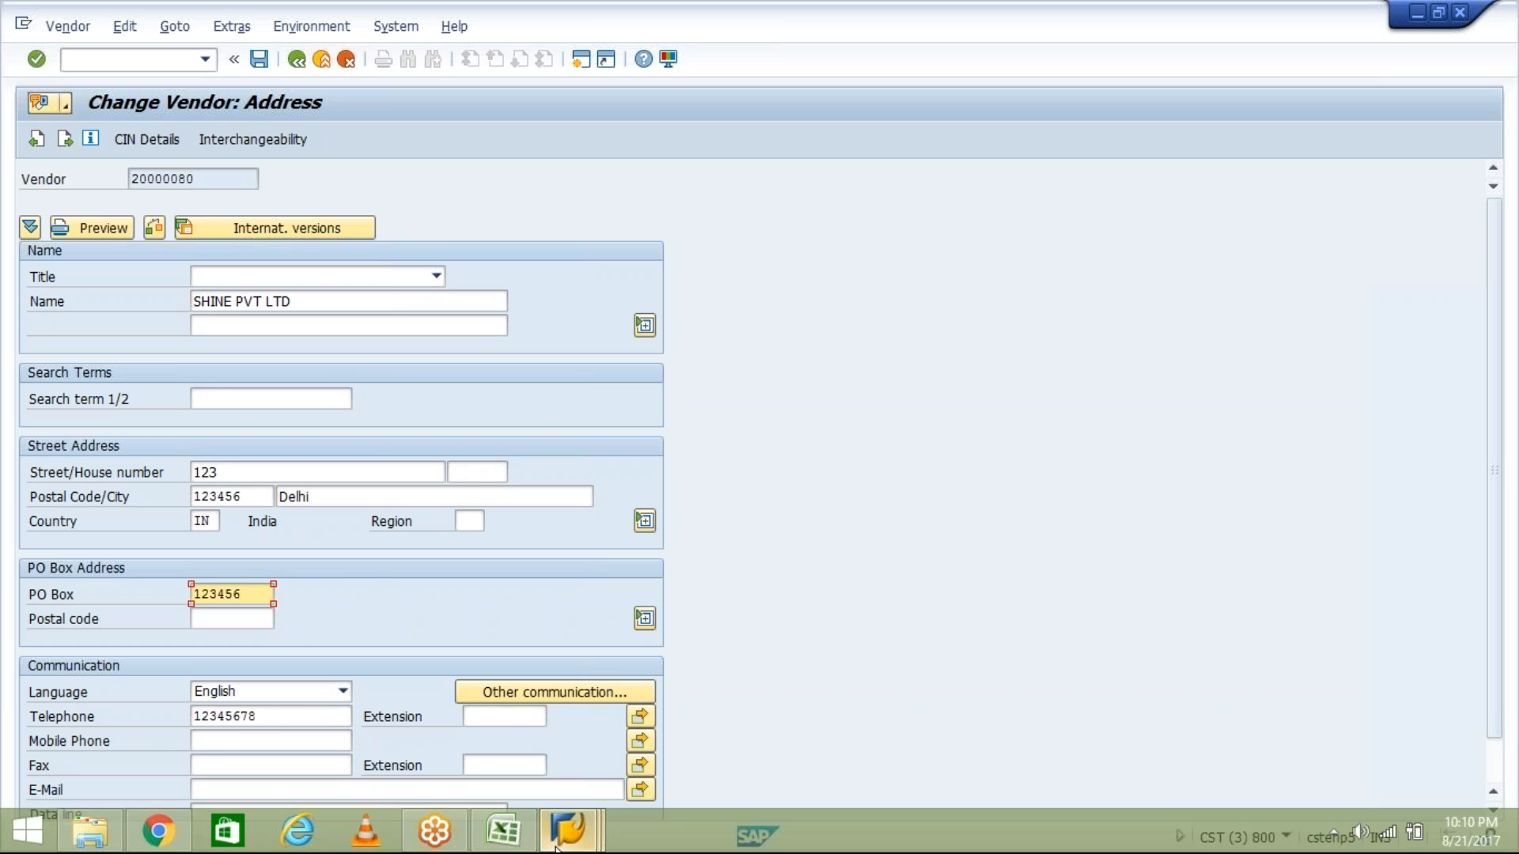
- Switch to the payment run session and open the proposal run log to review the missing address message
{"action": "left_click", "coordinate": [556, 844]}
{"action": "mouse_move", "coordinate": [691, 738]}
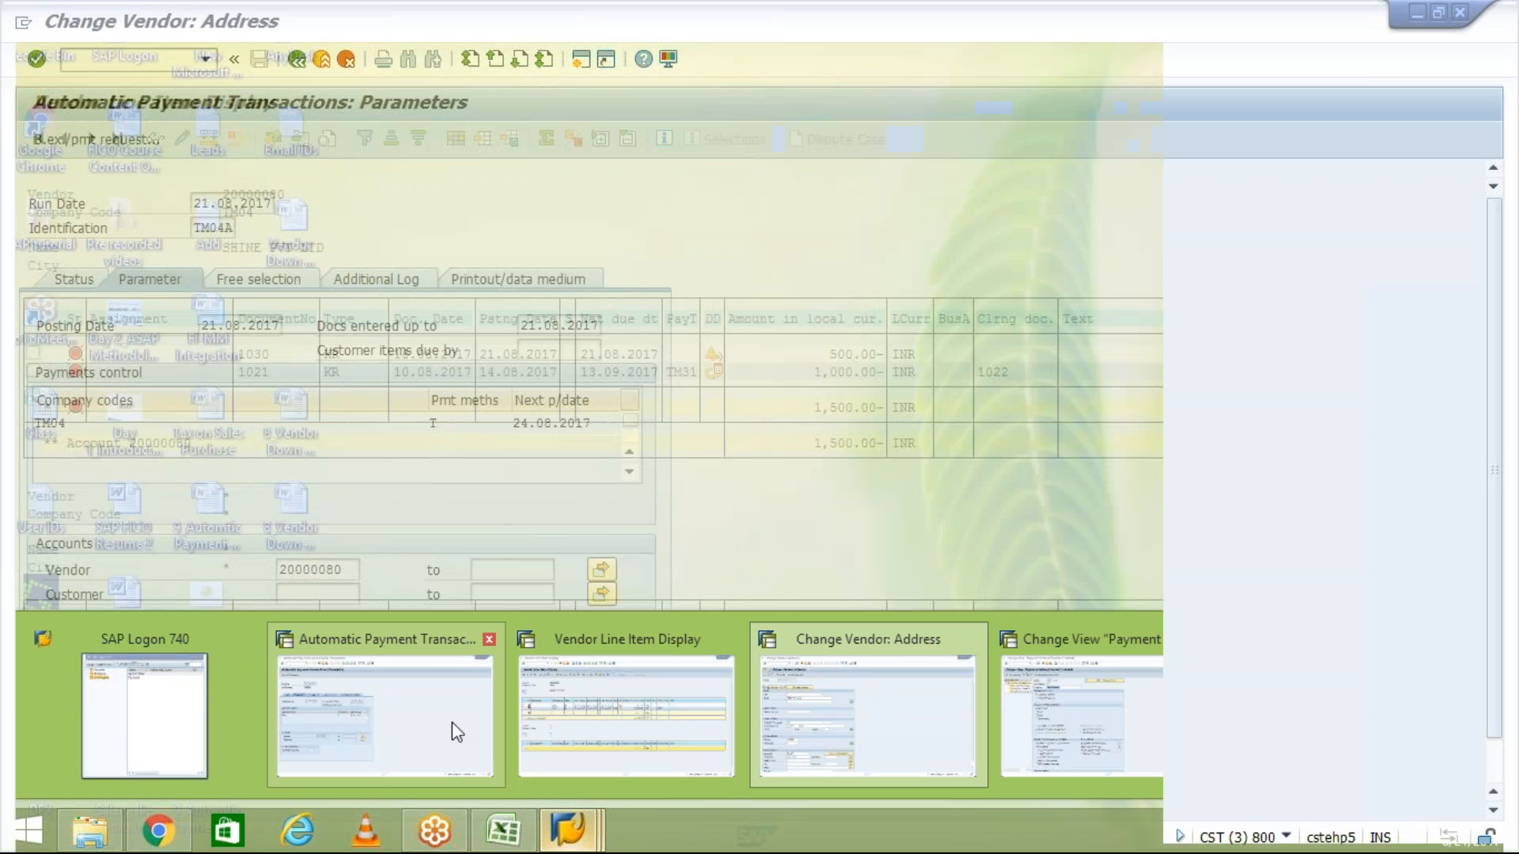
{"action": "left_click", "coordinate": [452, 722]}
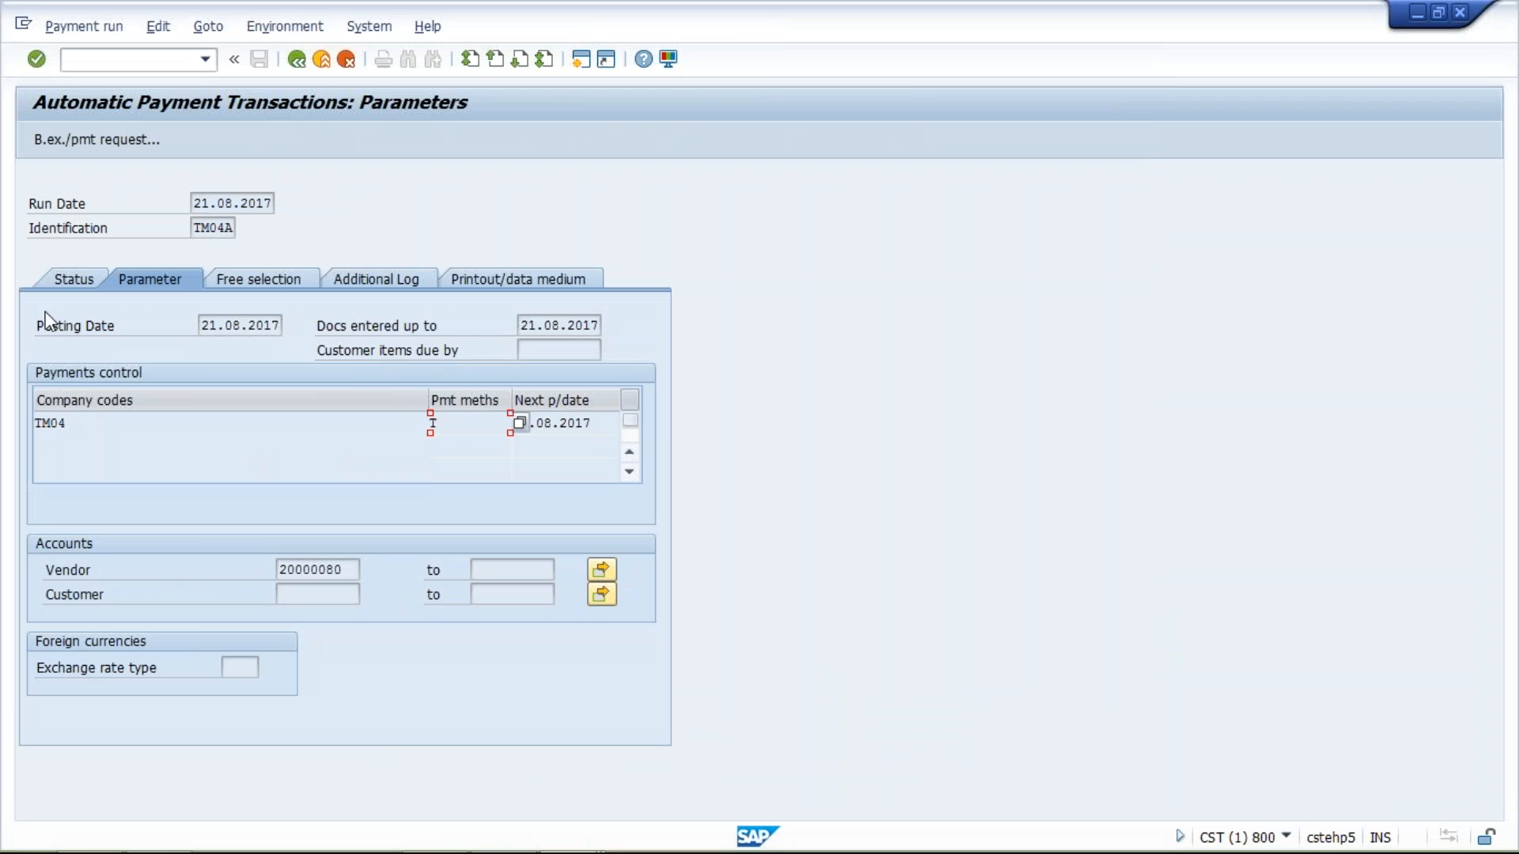
{"action": "left_click", "coordinate": [61, 282]}
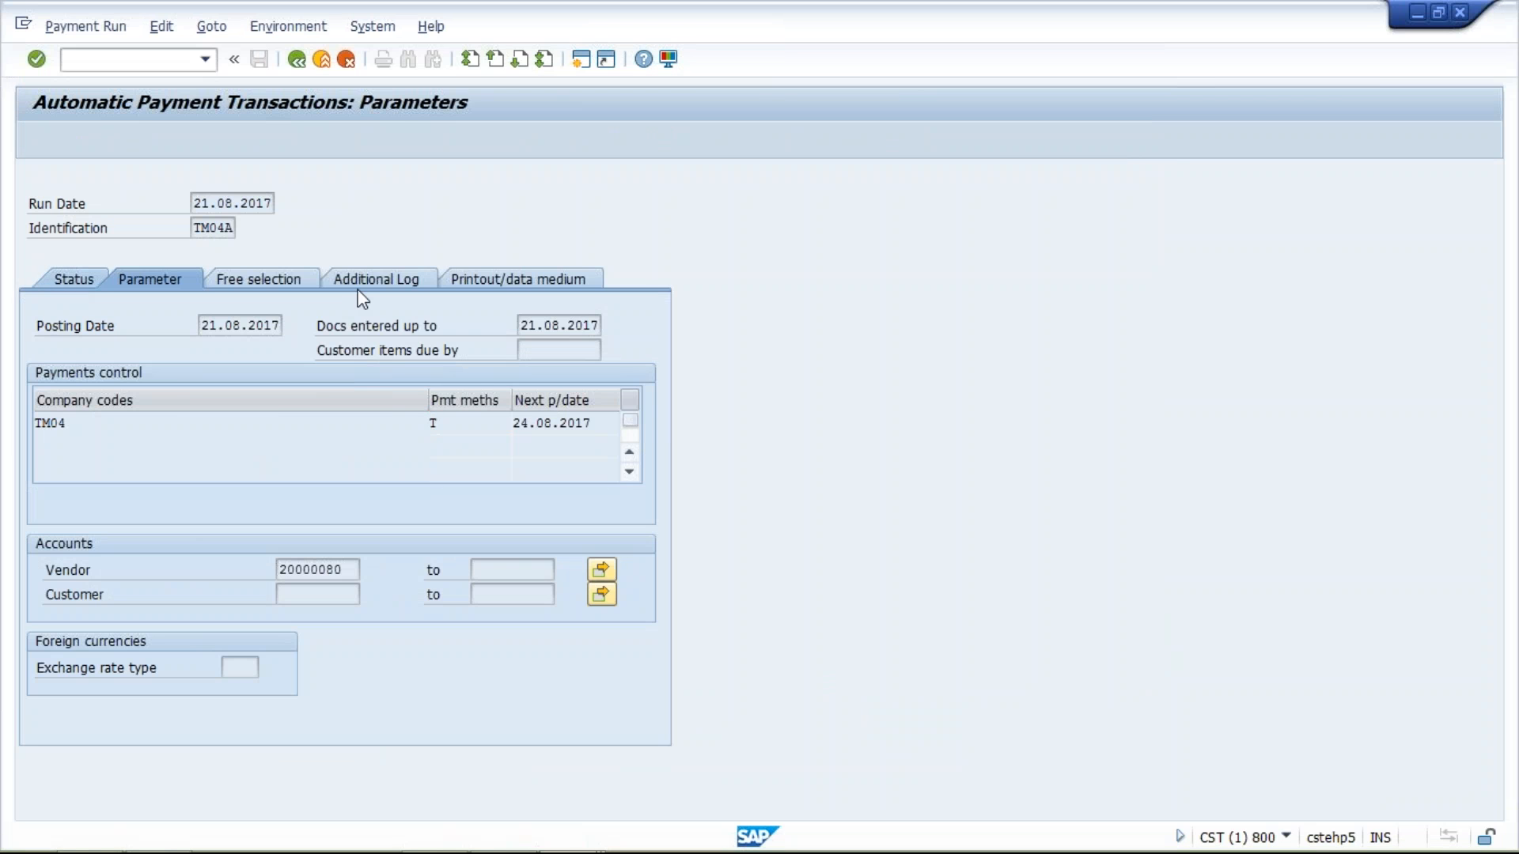
{"action": "left_click", "coordinate": [362, 284]}
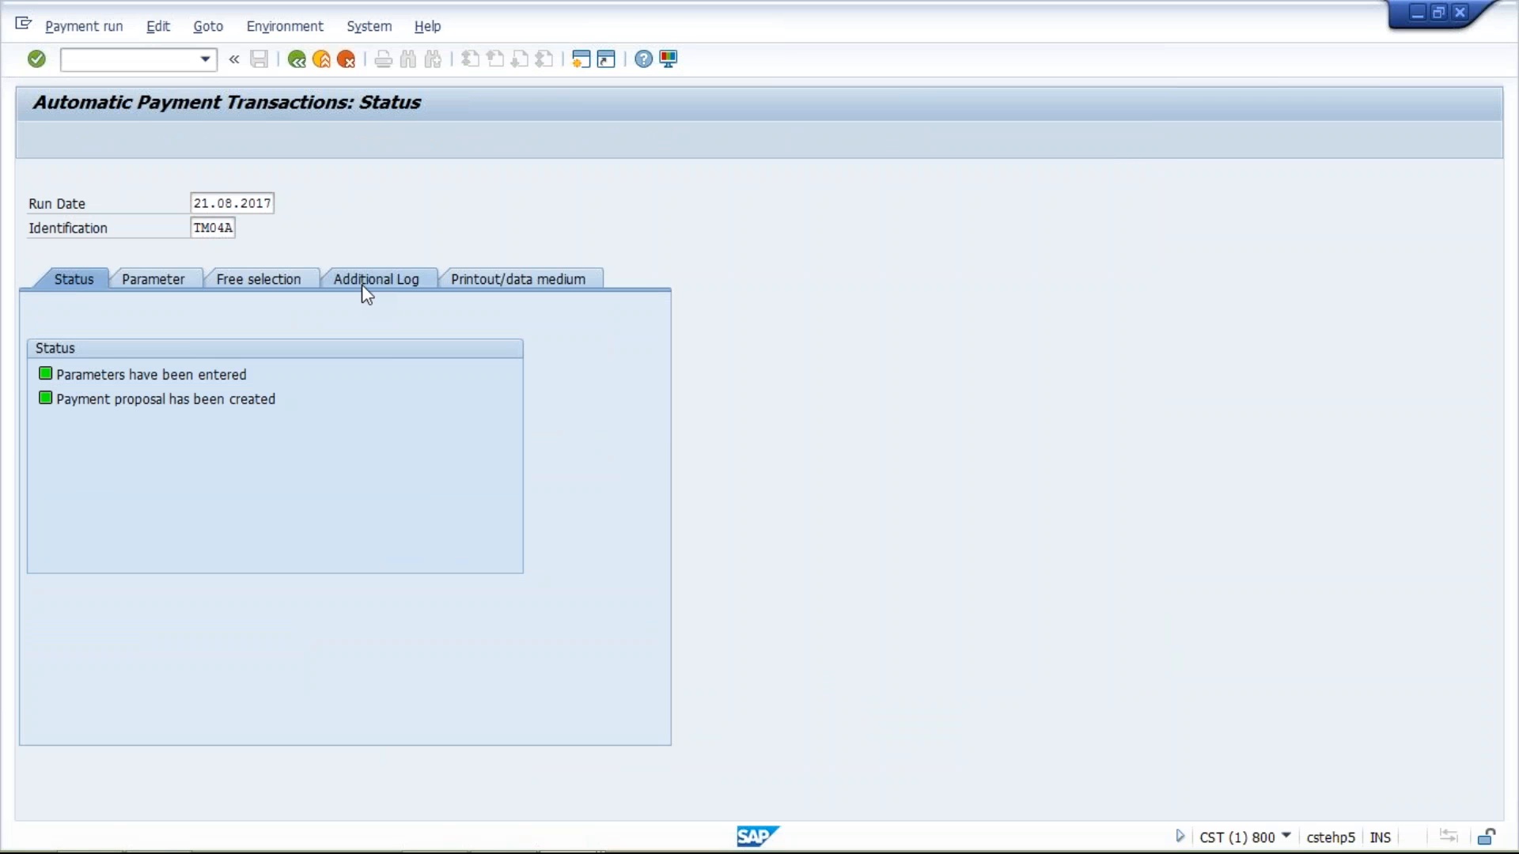
{"action": "left_click", "coordinate": [541, 579]}
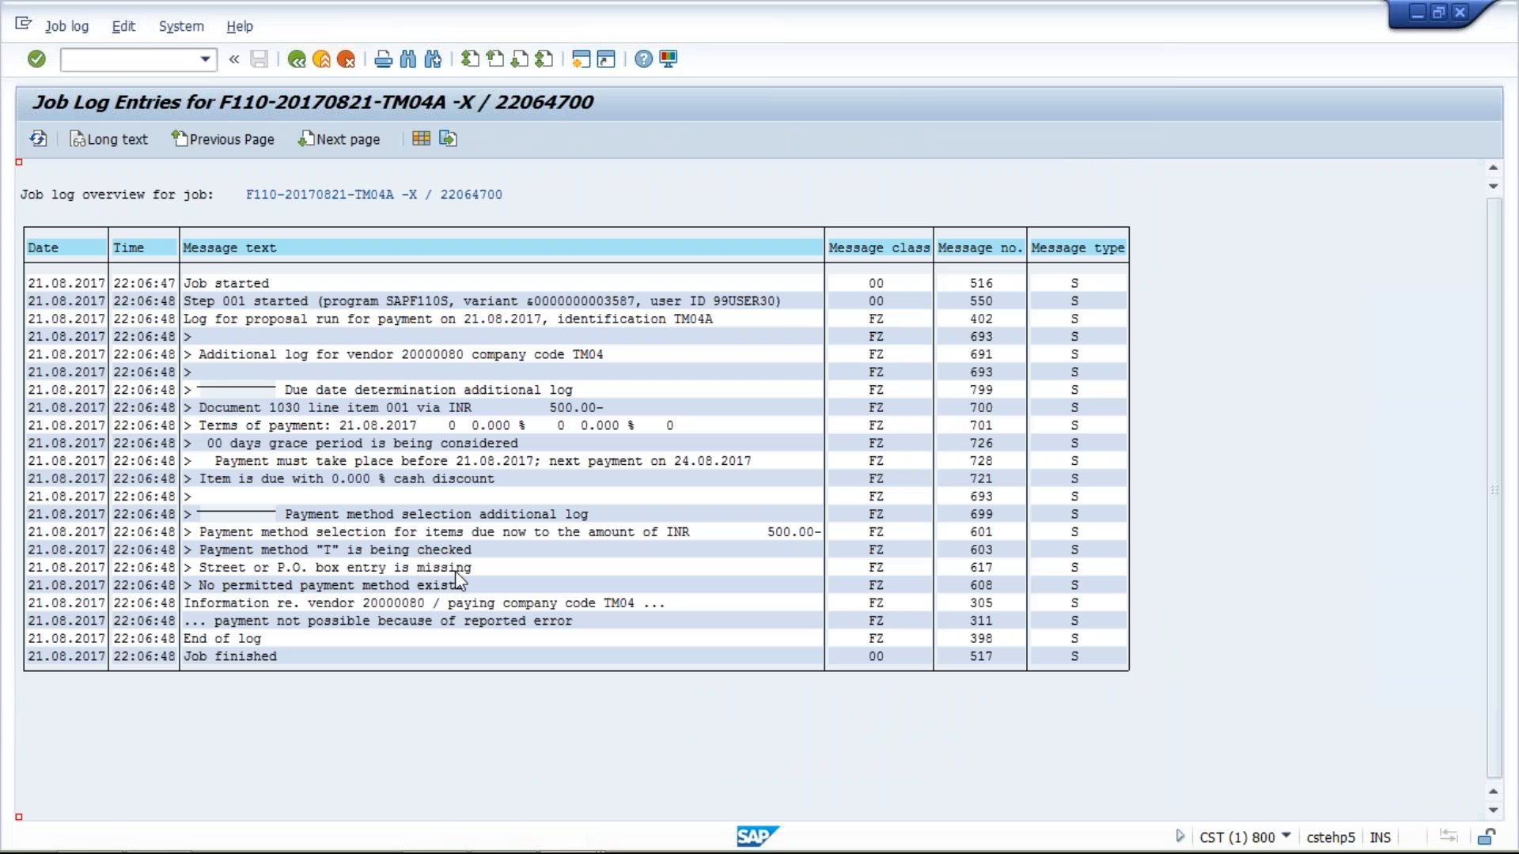
- Return to the vendor's address data and save the address changes
{"action": "mouse_move", "coordinate": [447, 851]}
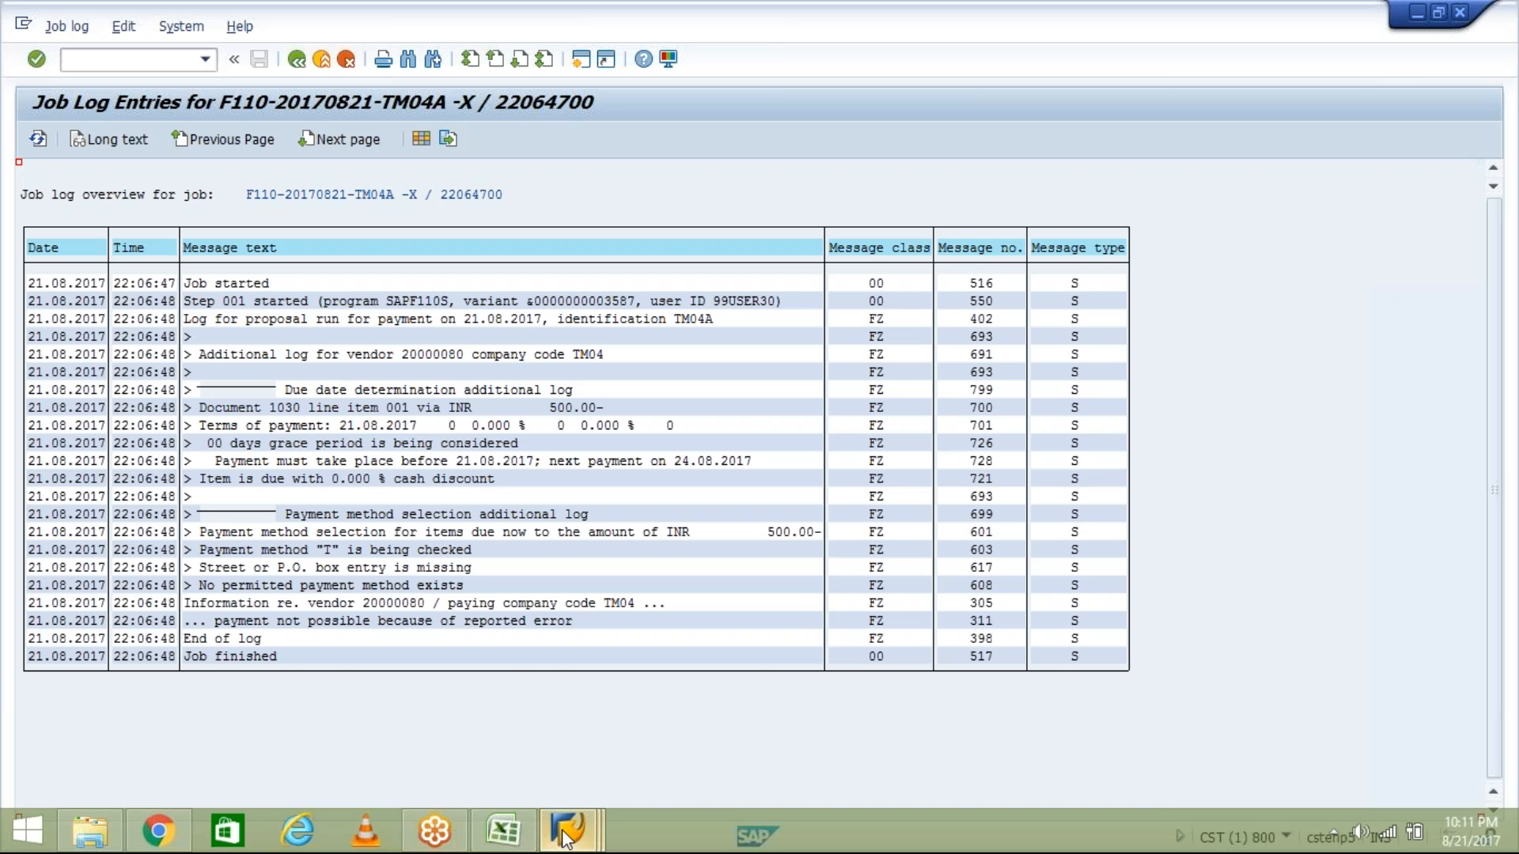
{"action": "left_click", "coordinate": [566, 838]}
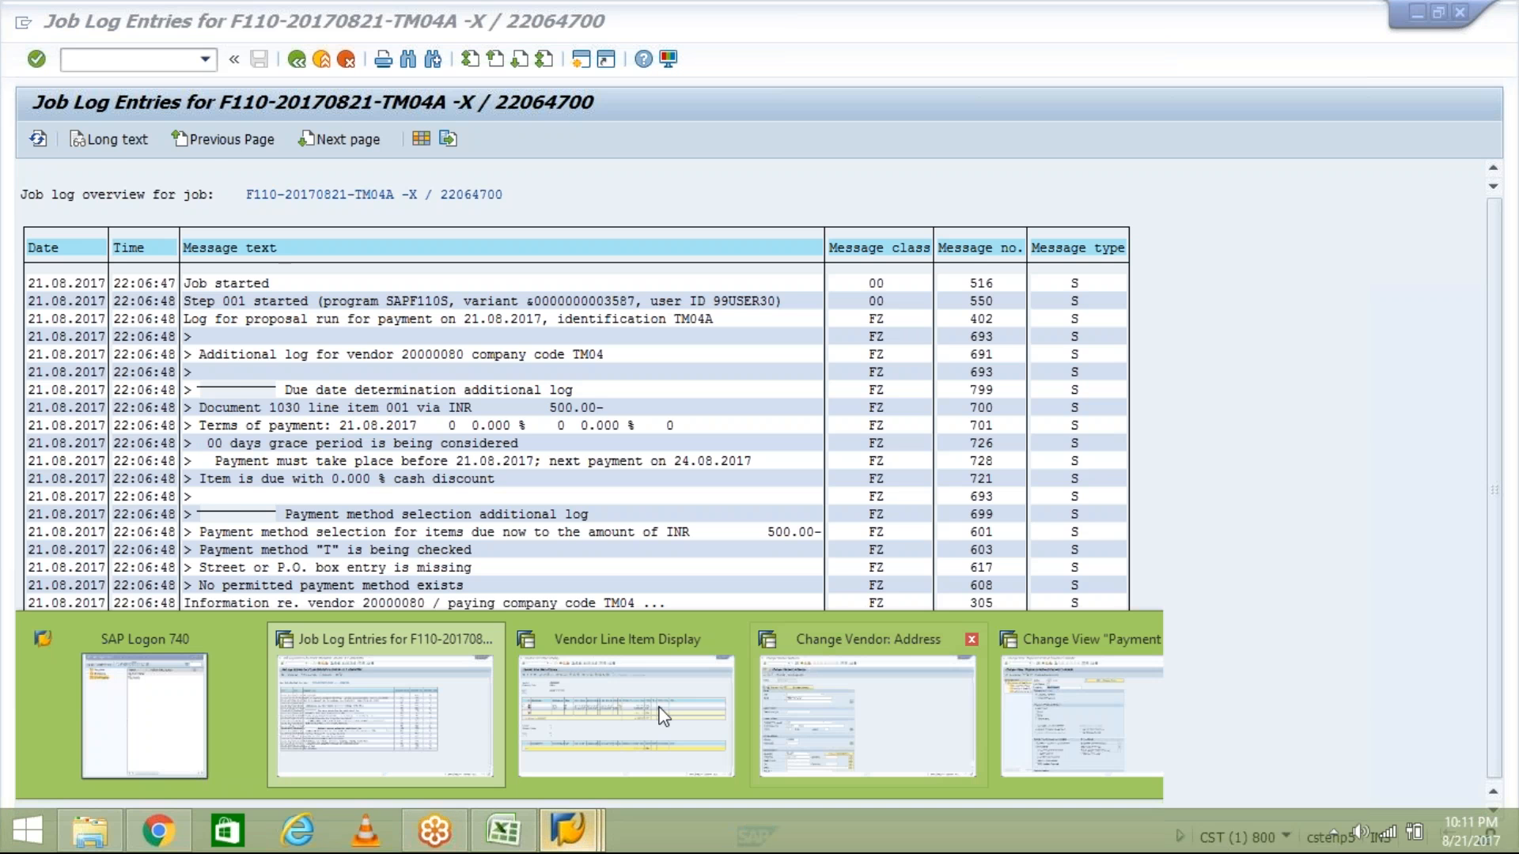
{"action": "left_click", "coordinate": [954, 733]}
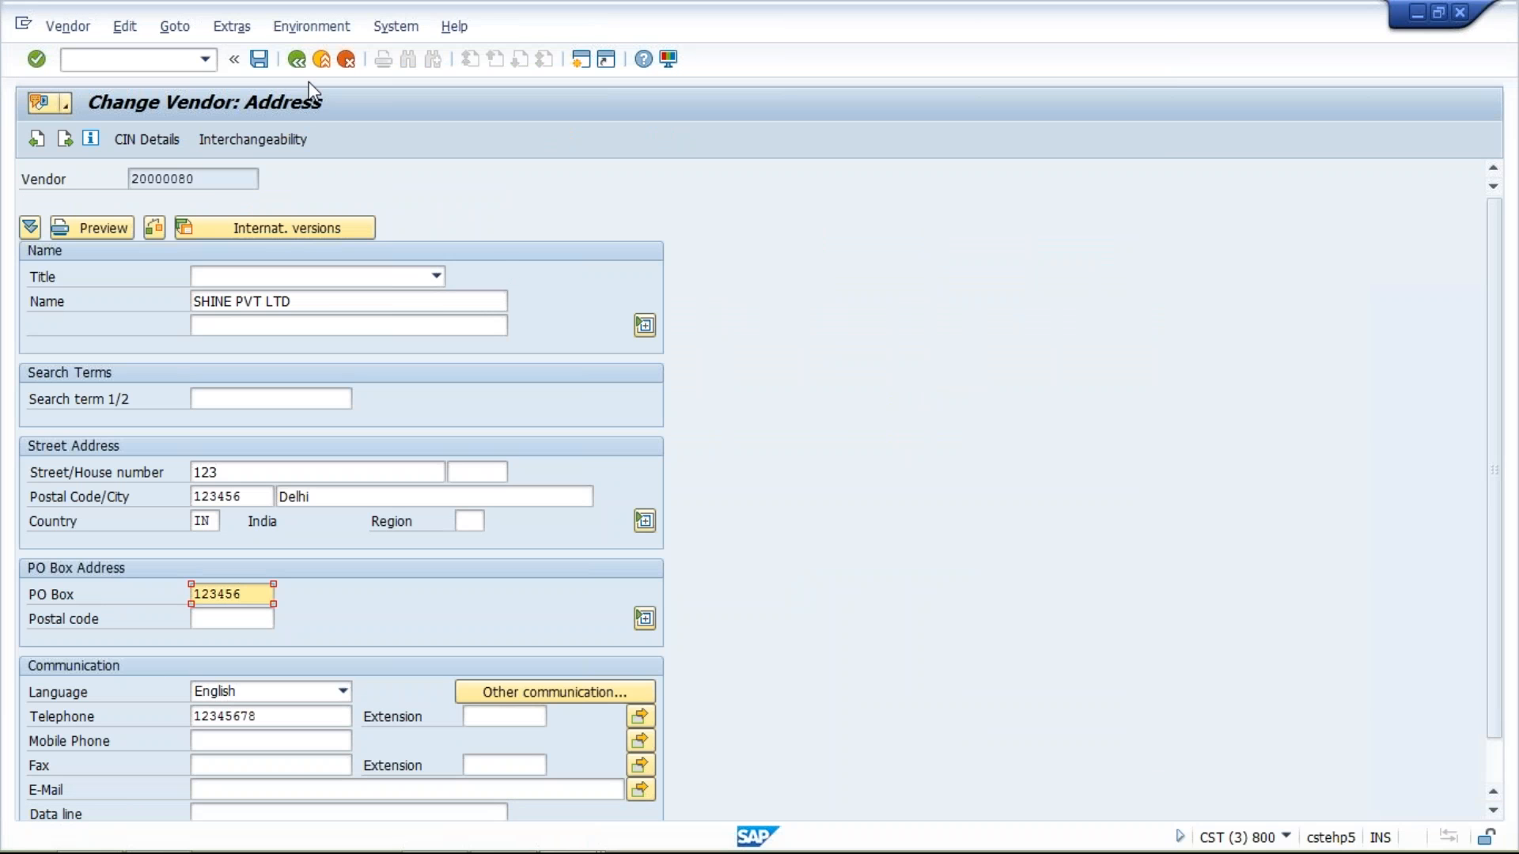
{"action": "left_click", "coordinate": [257, 58]}
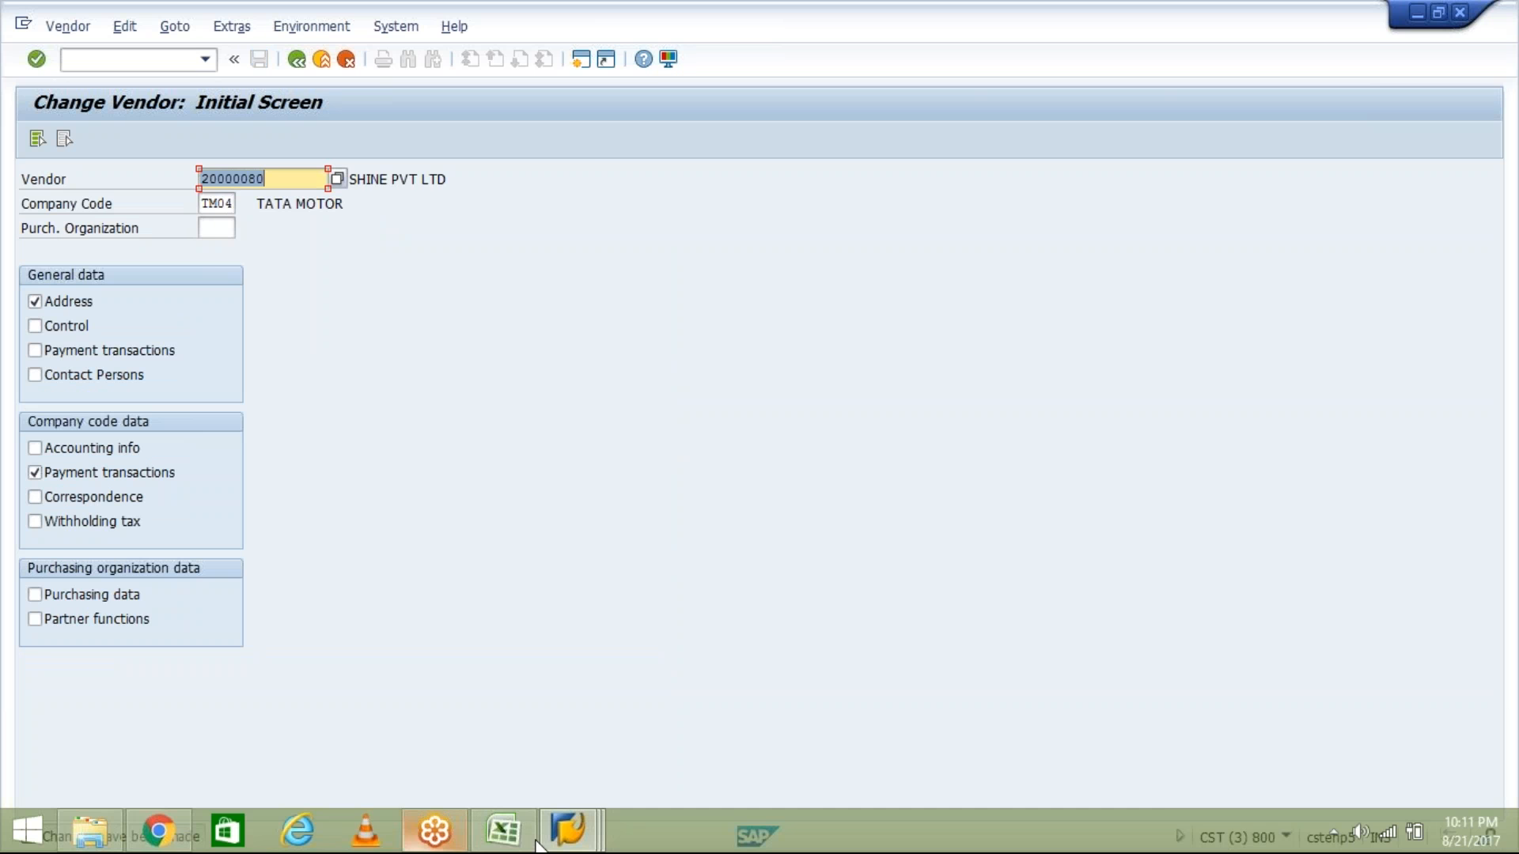
- Go back to payment run TM04A of 21.08.2017 and delete its existing payment proposal
{"action": "left_click", "coordinate": [590, 844]}
{"action": "mouse_move", "coordinate": [1080, 775]}
{"action": "mouse_move", "coordinate": [963, 764]}
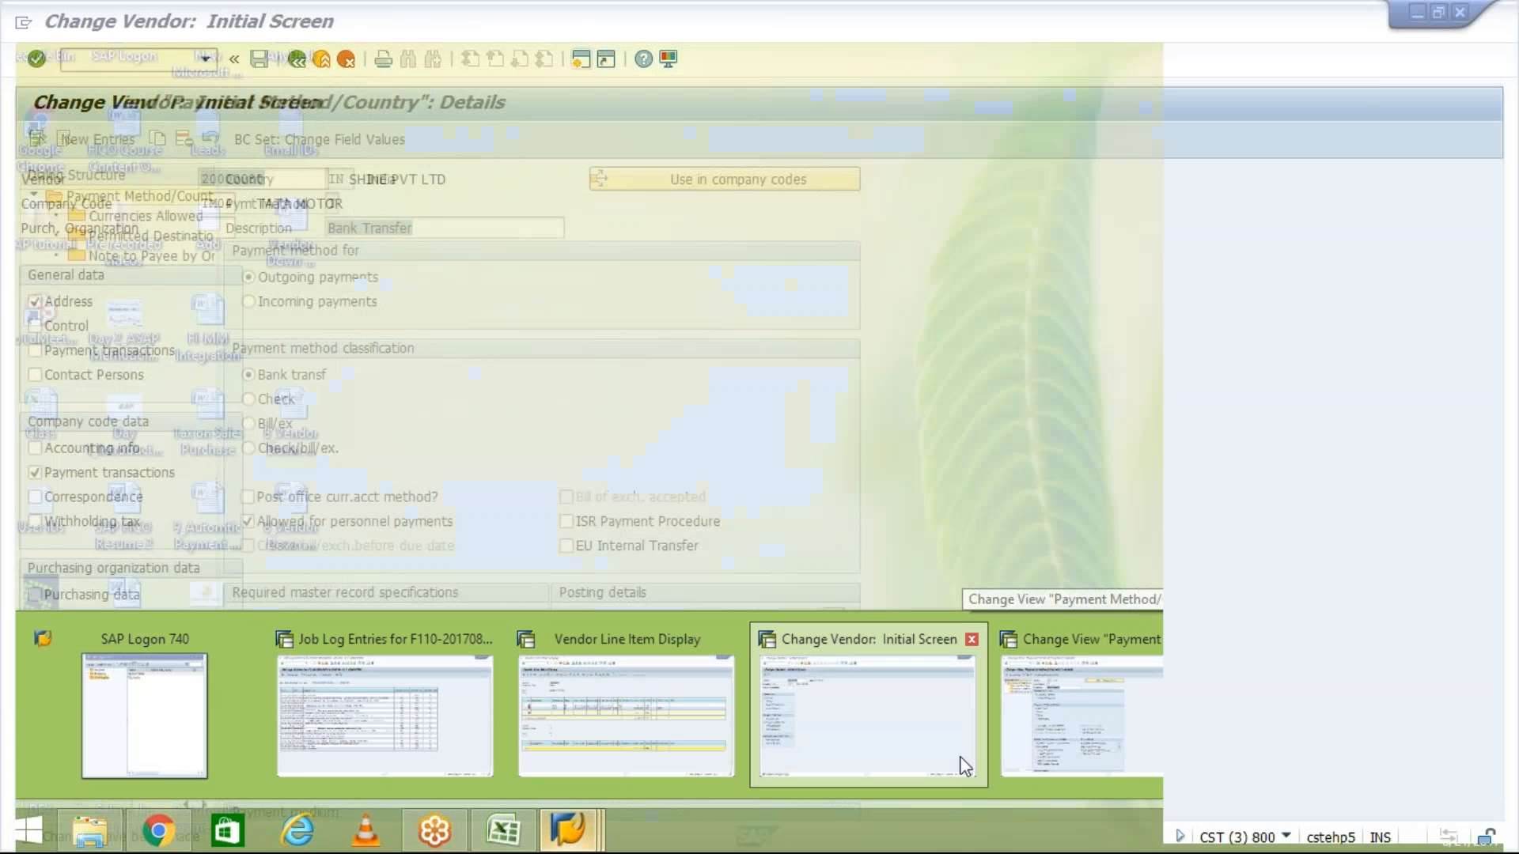
{"action": "left_click", "coordinate": [382, 735]}
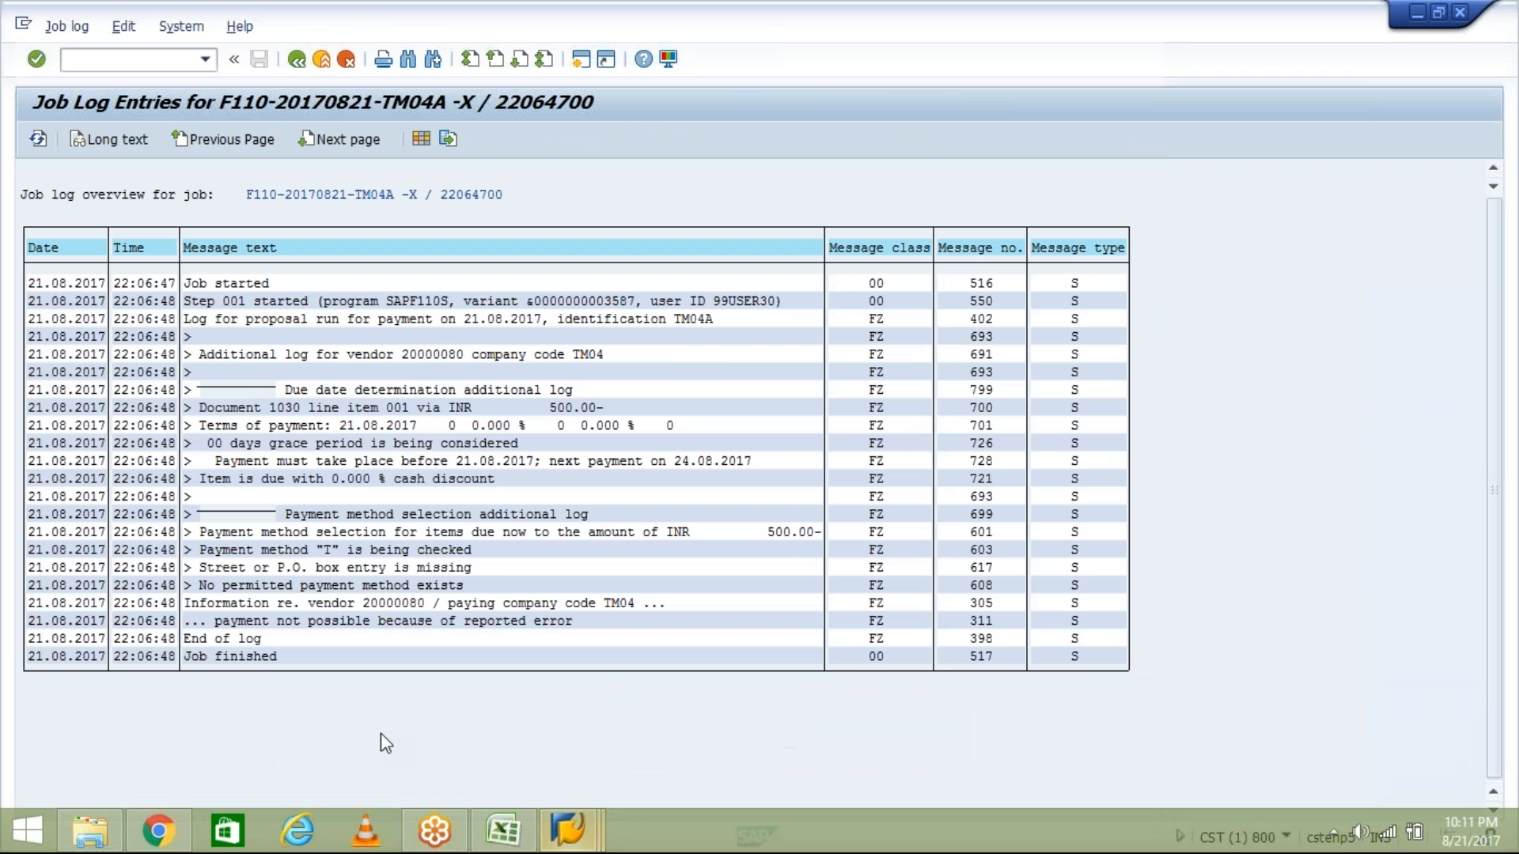
{"action": "left_click", "coordinate": [297, 60]}
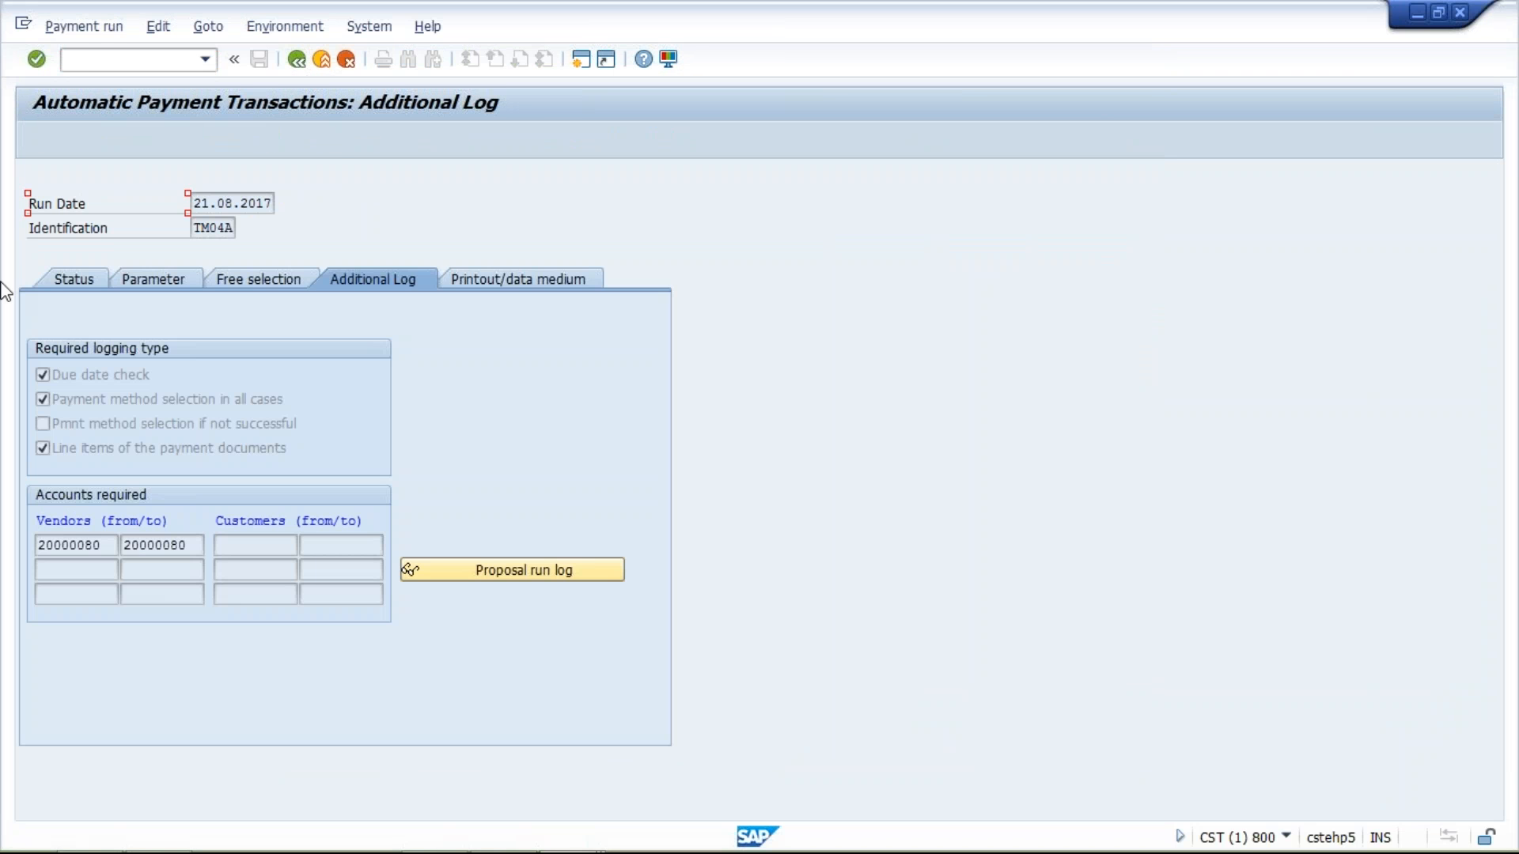
{"action": "left_click", "coordinate": [67, 286]}
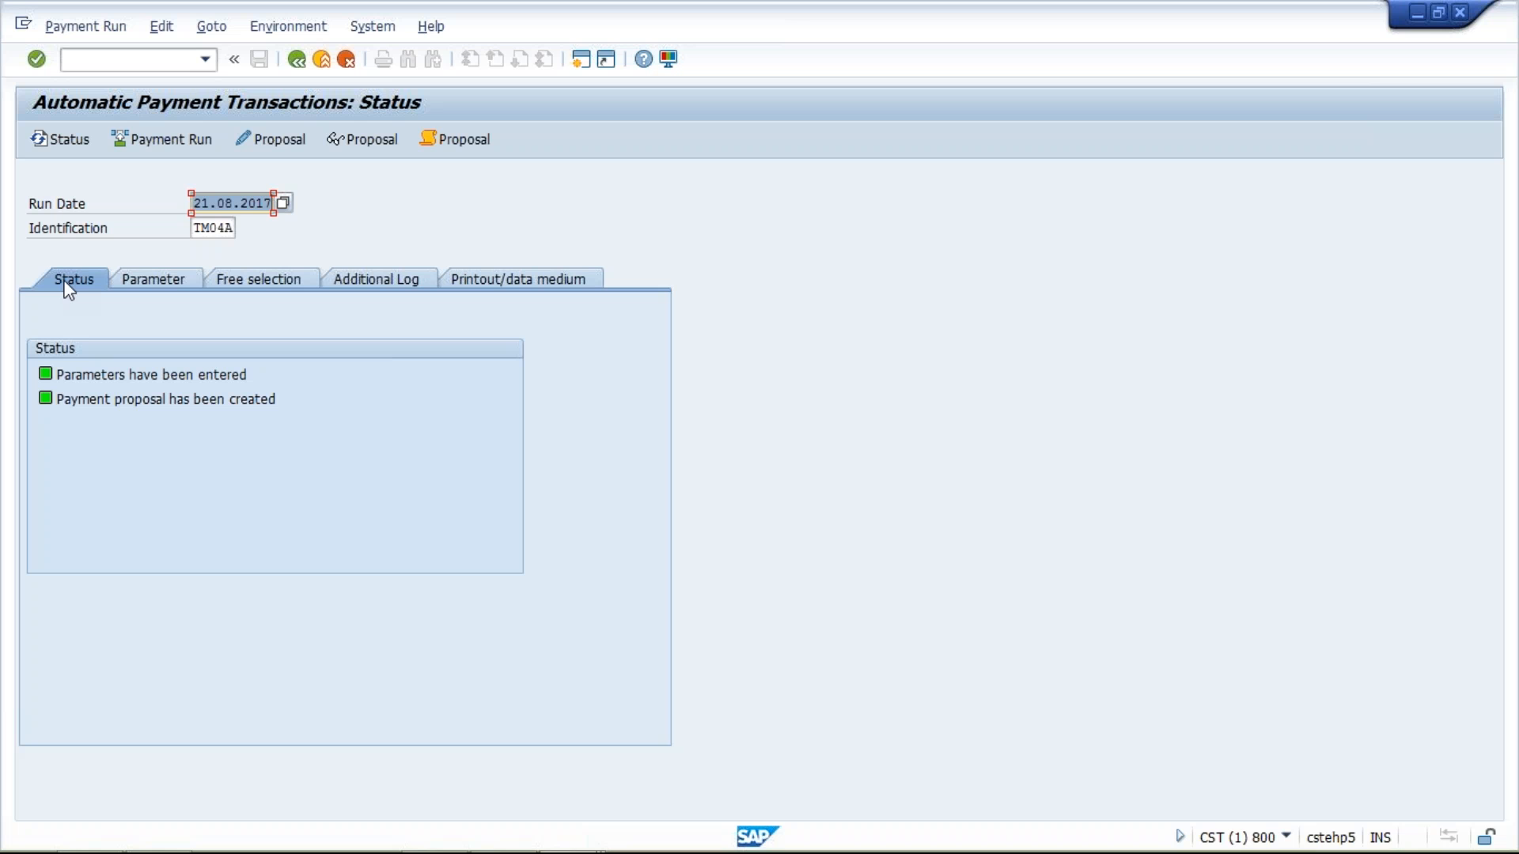
{"action": "left_click", "coordinate": [141, 400]}
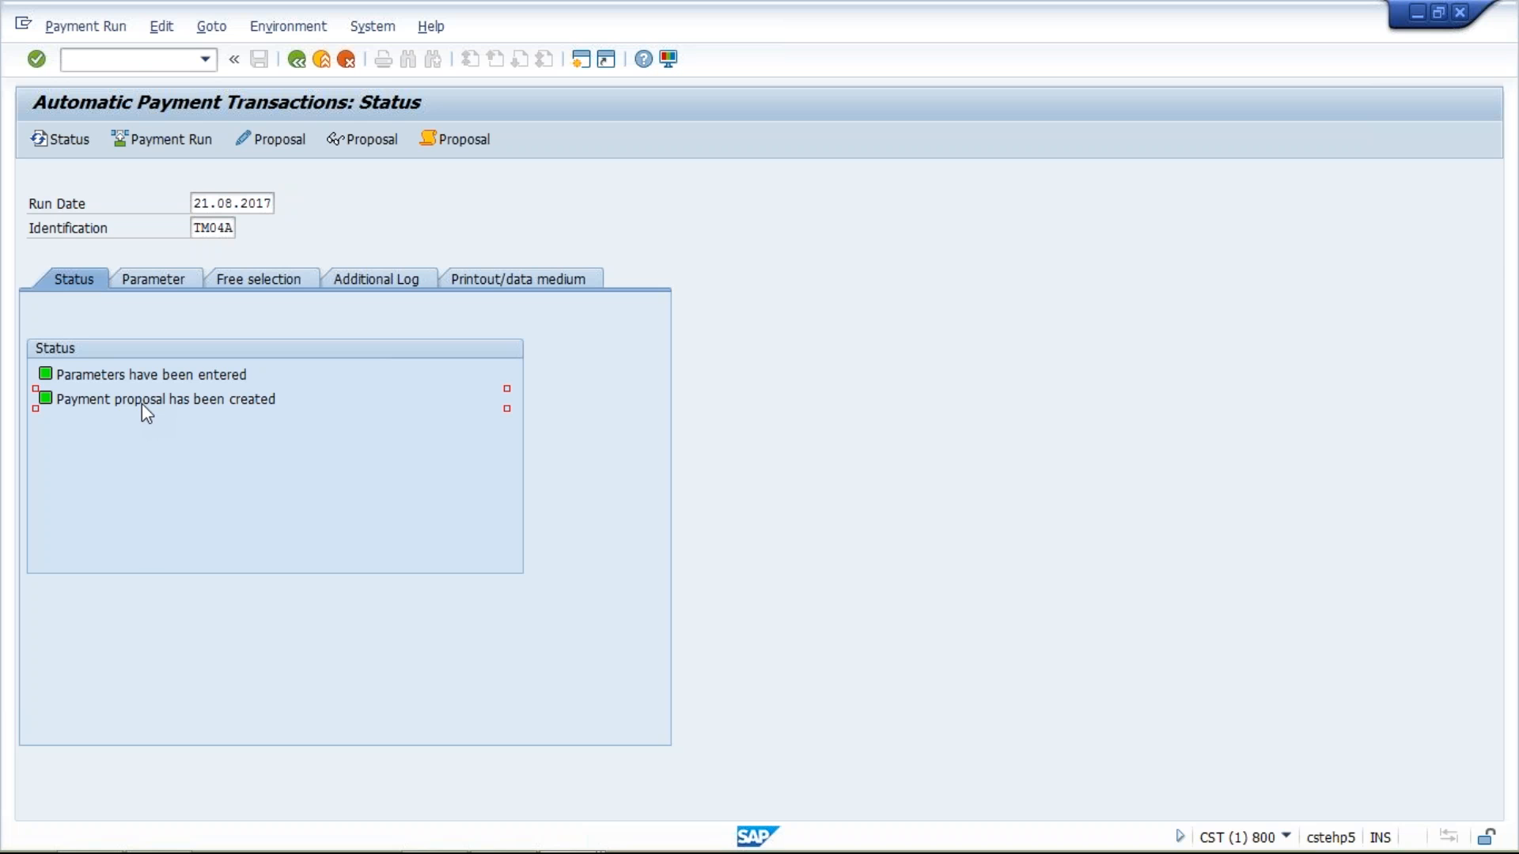
{"action": "left_click", "coordinate": [119, 27]}
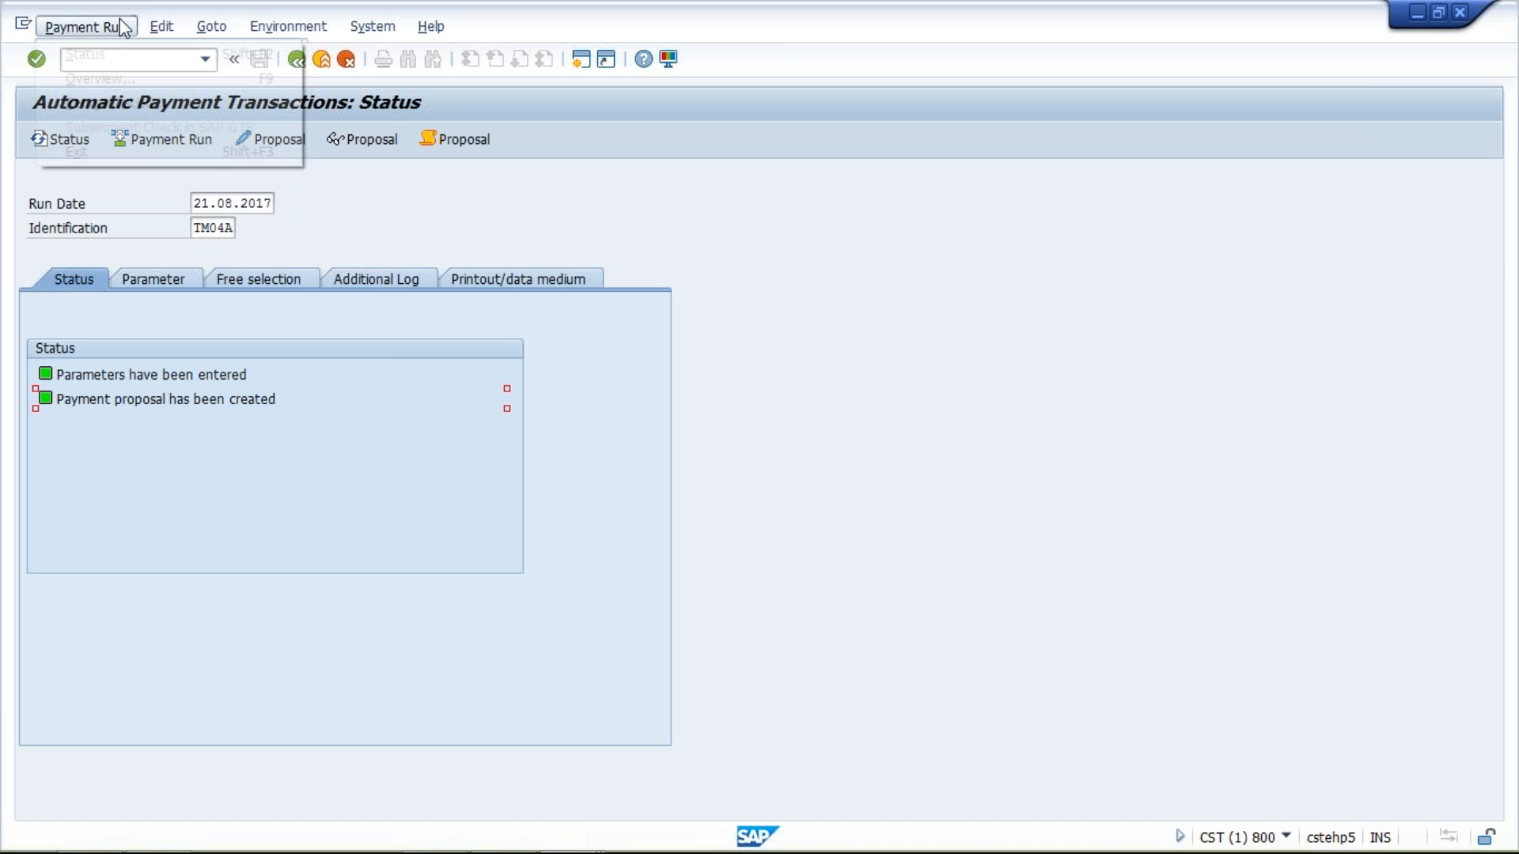
{"action": "left_click", "coordinate": [175, 29]}
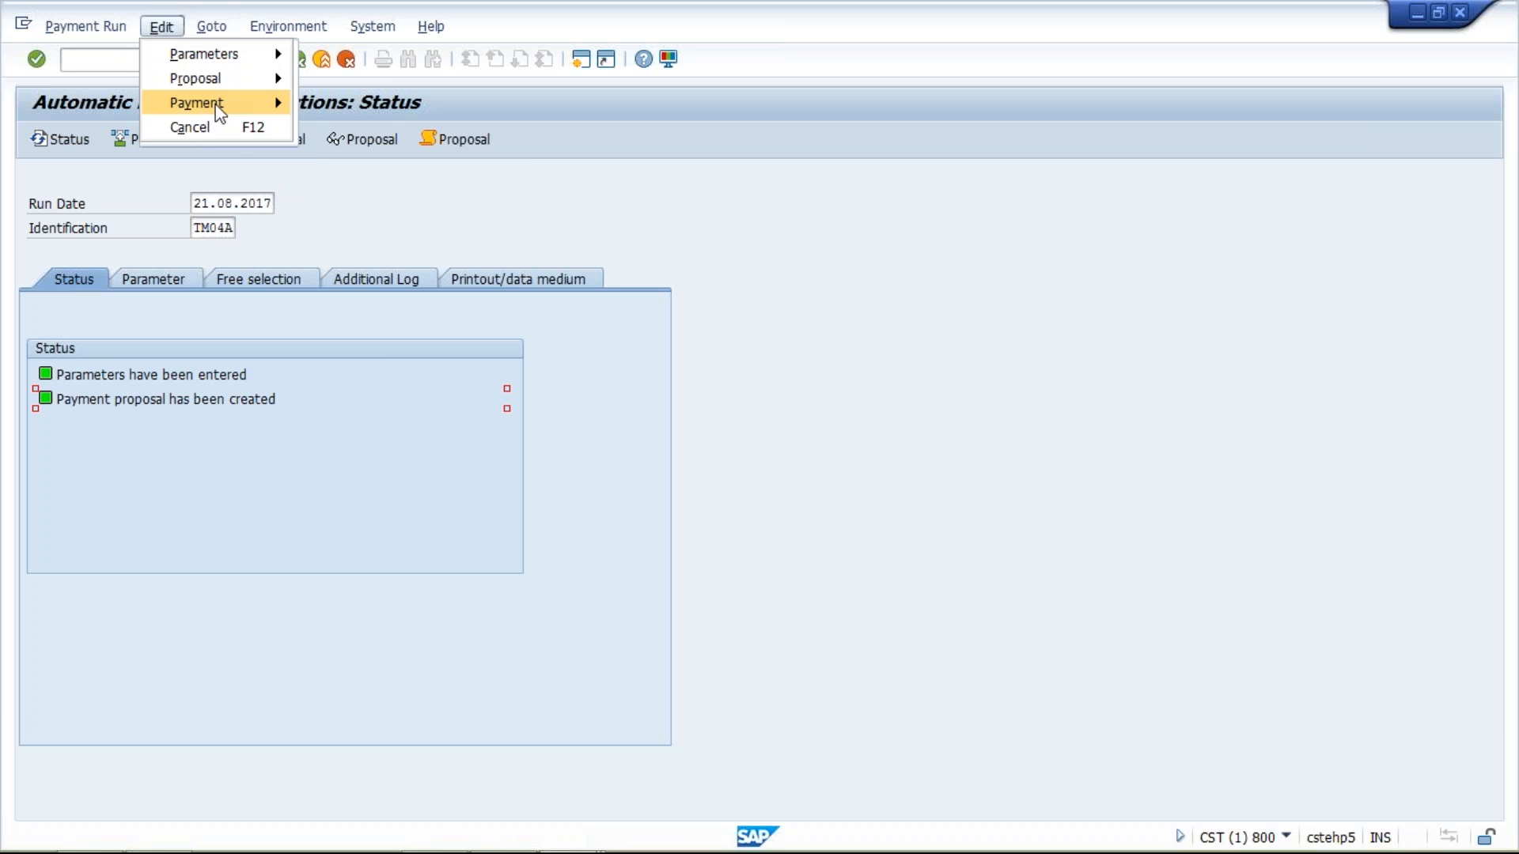
{"action": "mouse_move", "coordinate": [245, 96]}
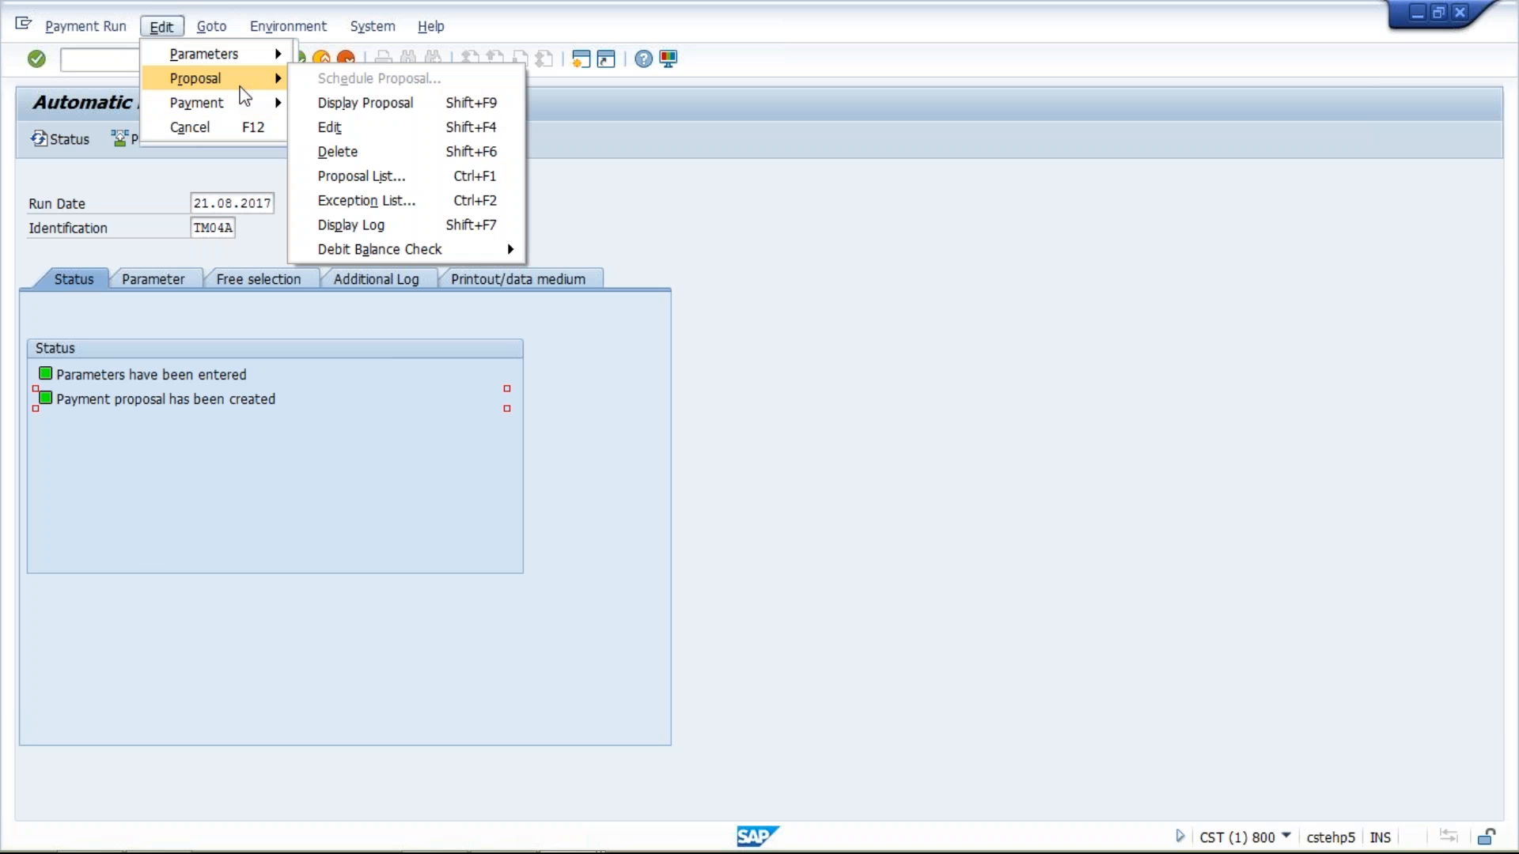
{"action": "left_click", "coordinate": [355, 162]}
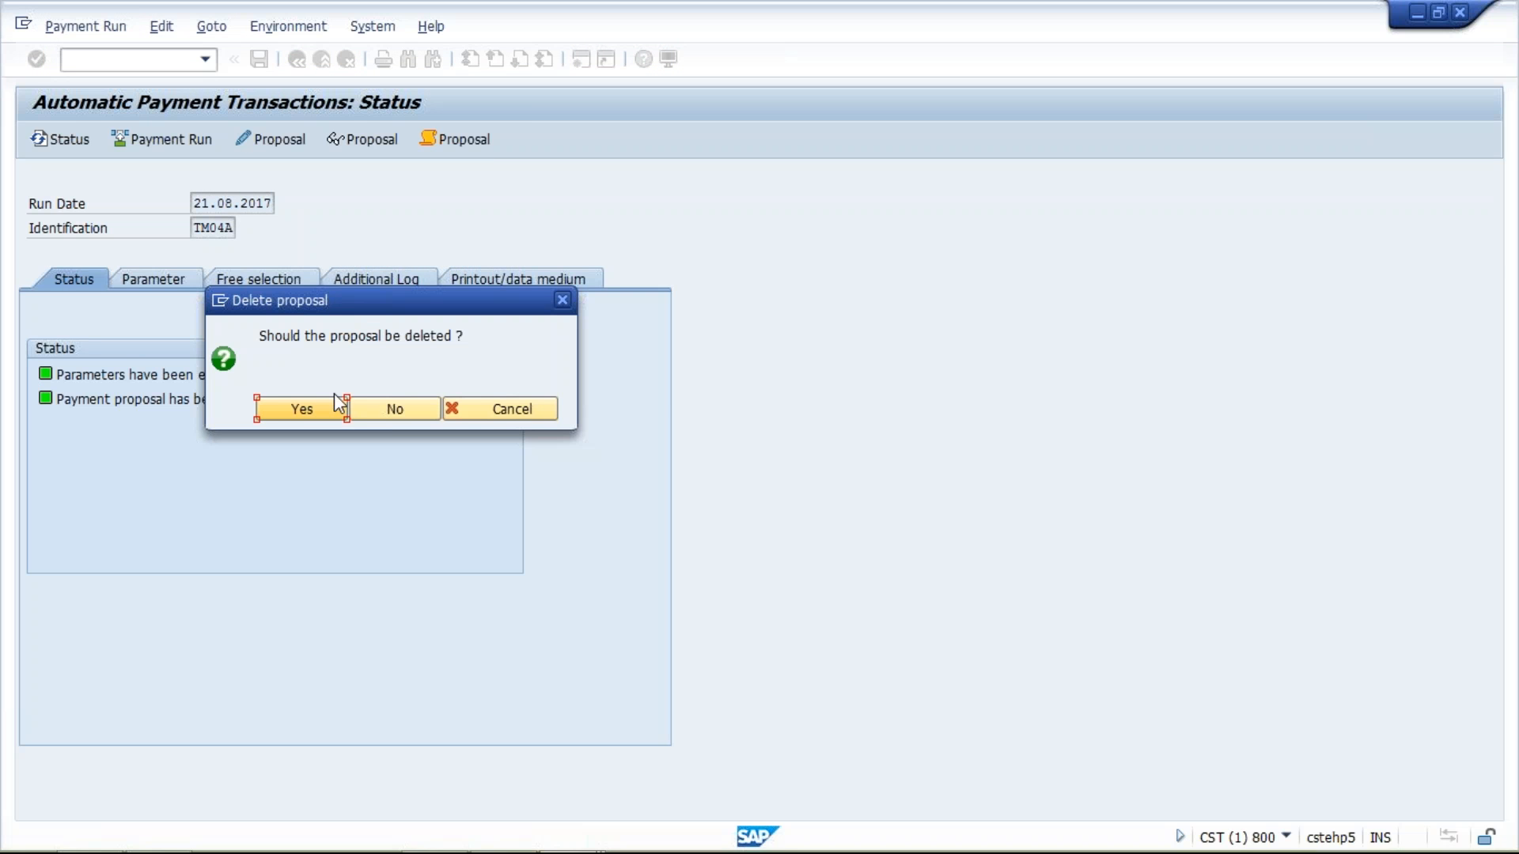
{"action": "left_click", "coordinate": [312, 406]}
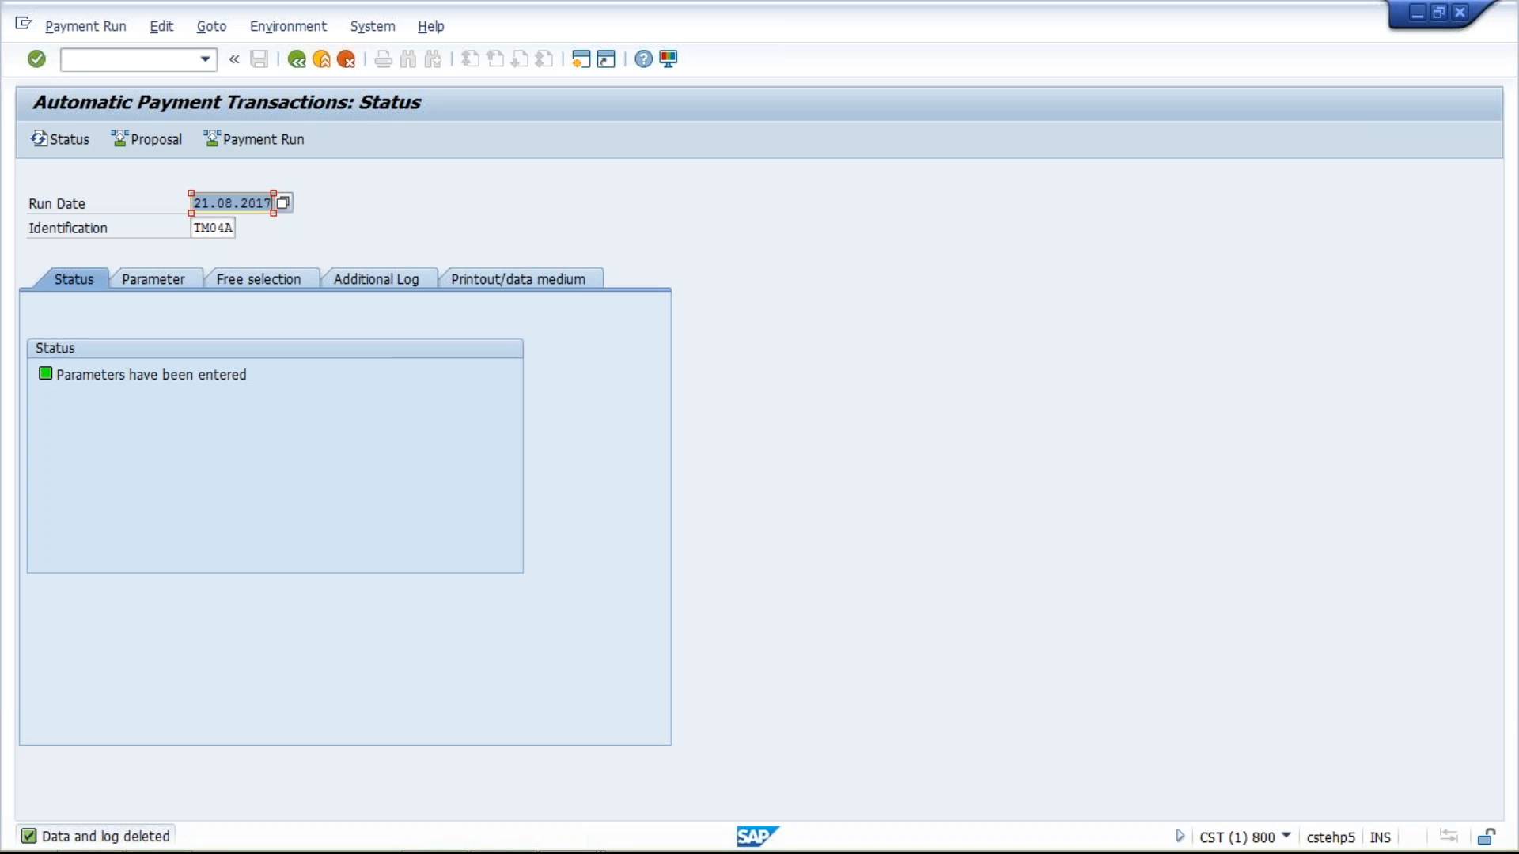
- Schedule a new payment proposal for run TM04A with immediate start, and display its proposal run log
{"action": "left_click", "coordinate": [161, 147]}
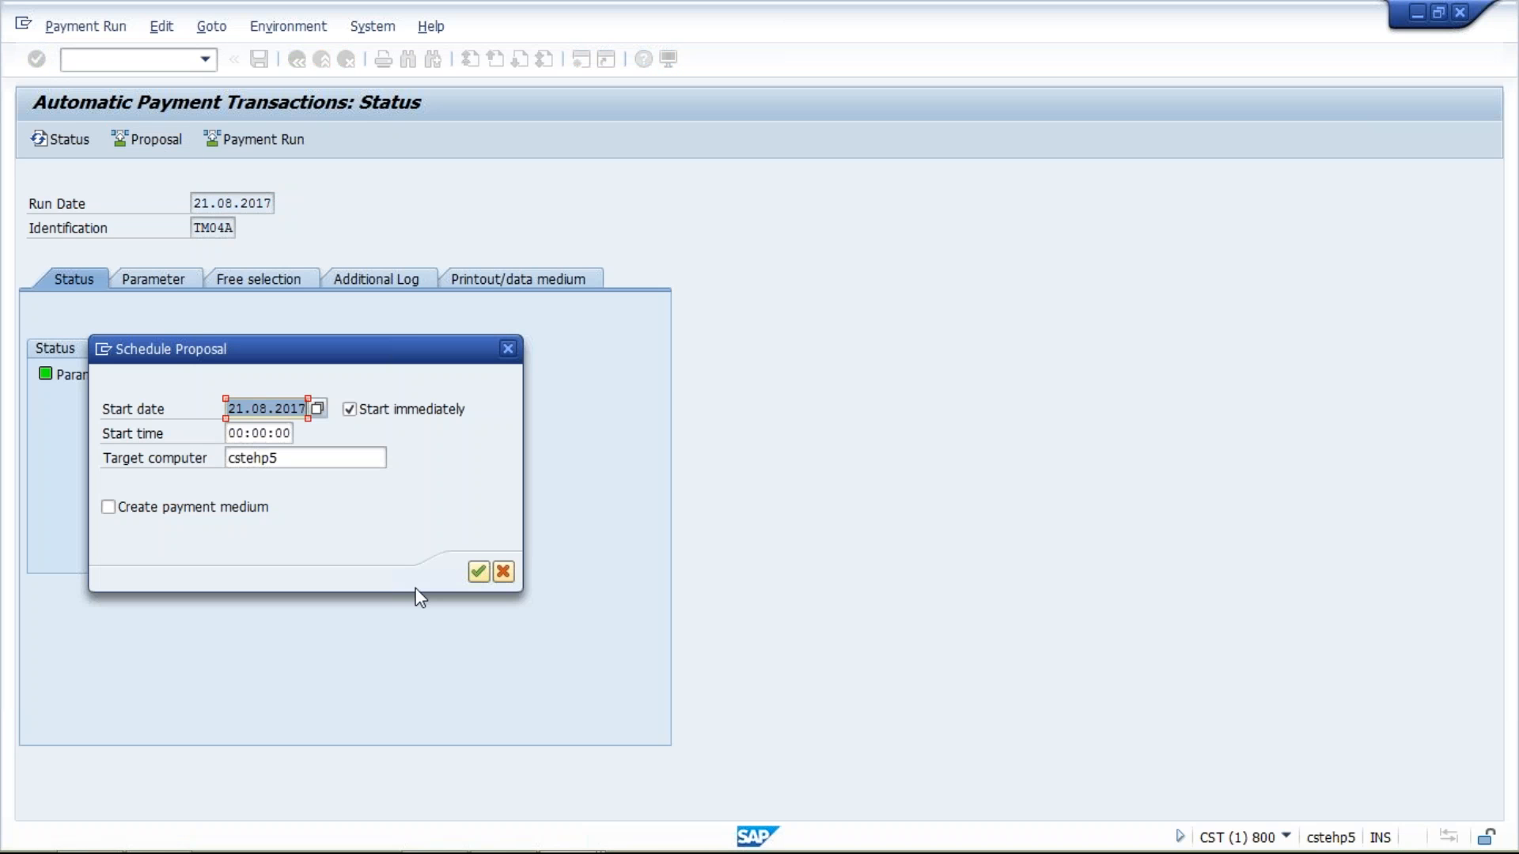
{"action": "key", "text": "Return"}
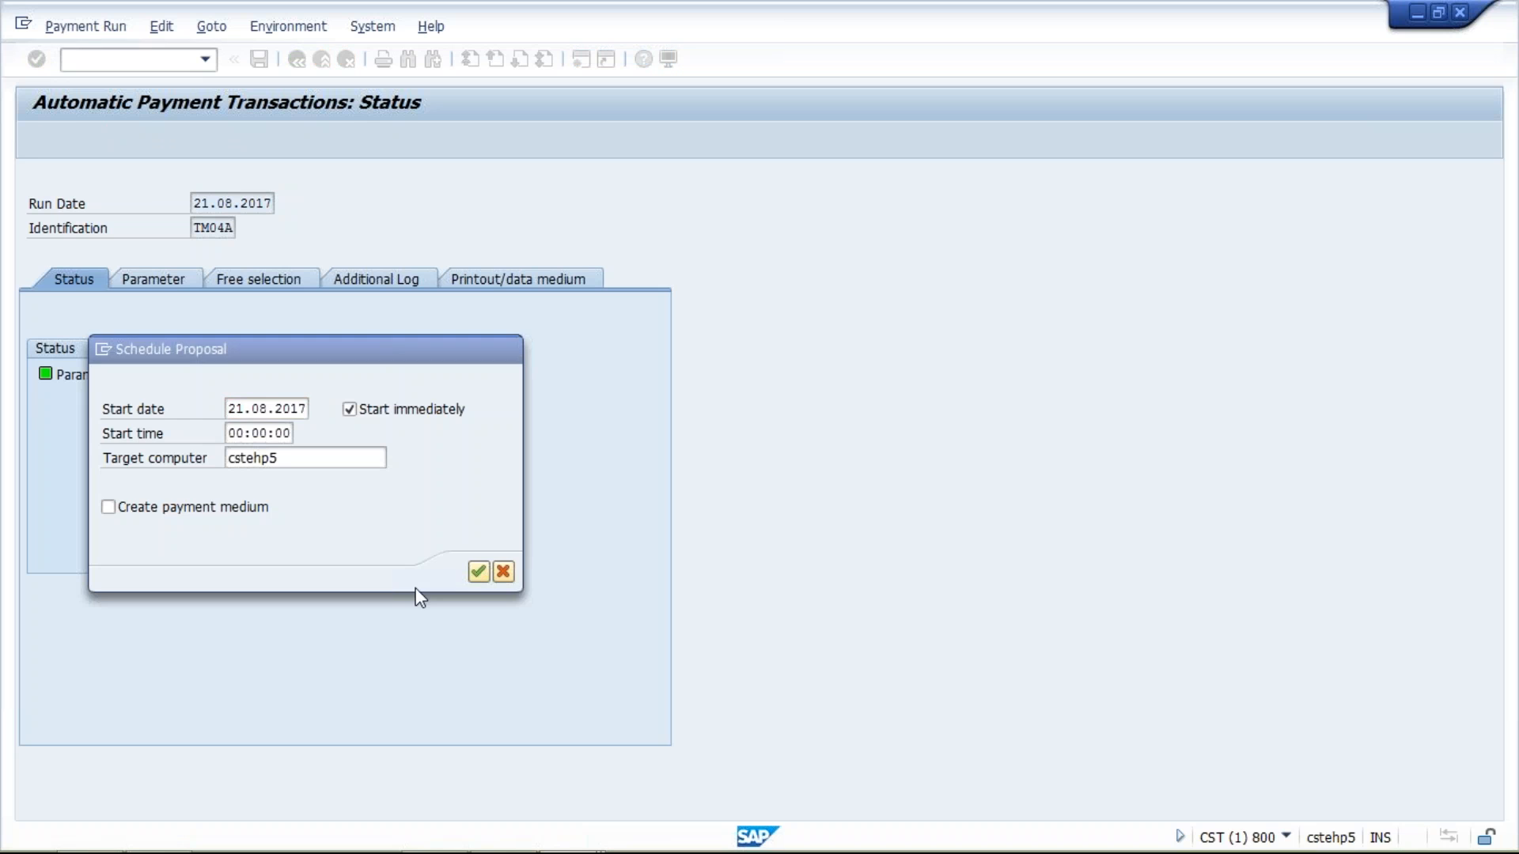
{"action": "key", "text": "Return"}
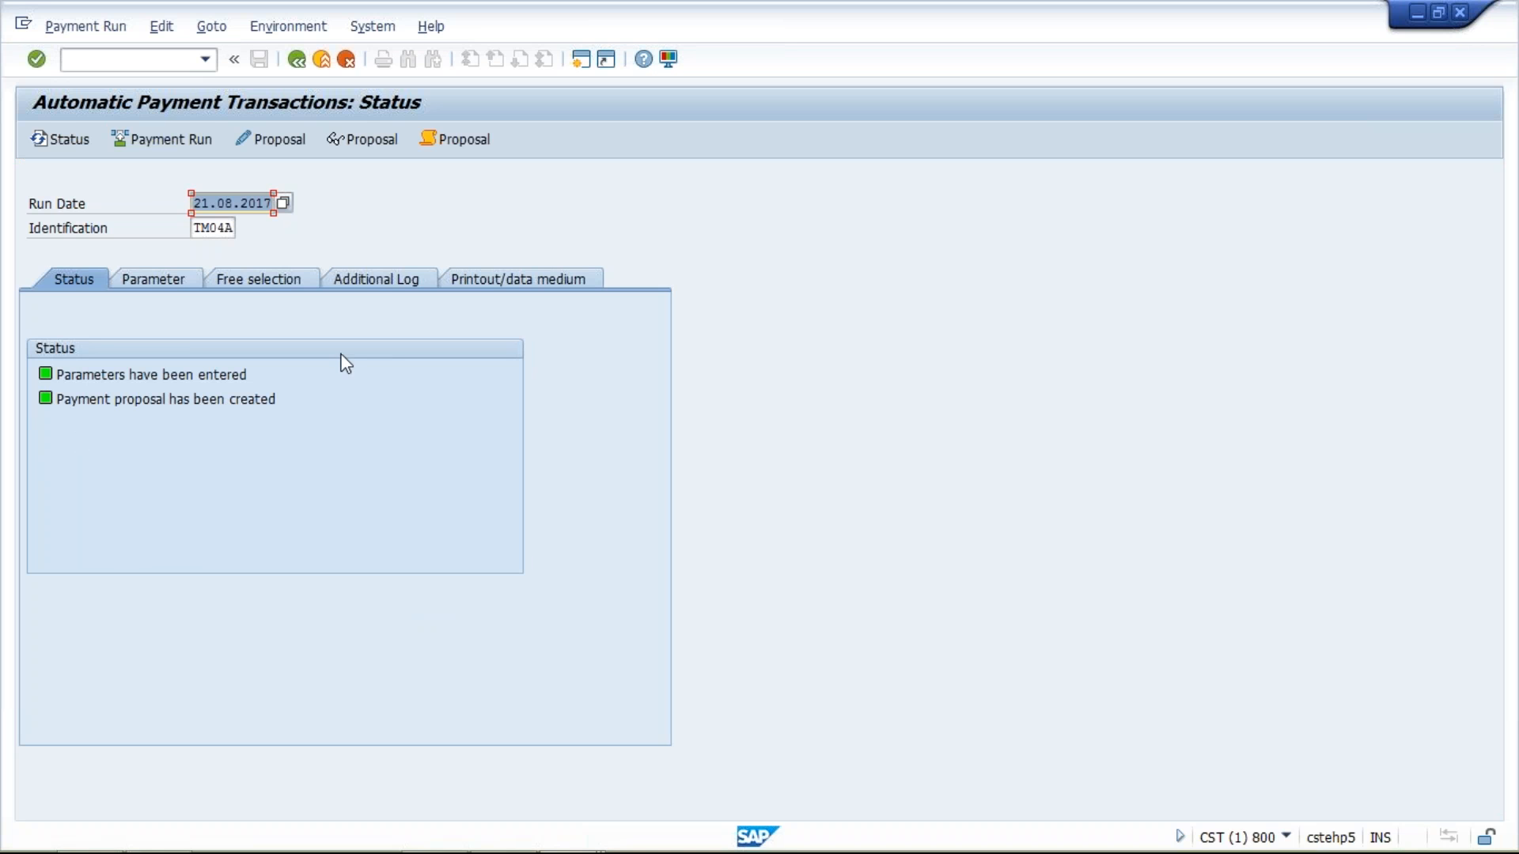
{"action": "left_click", "coordinate": [369, 284]}
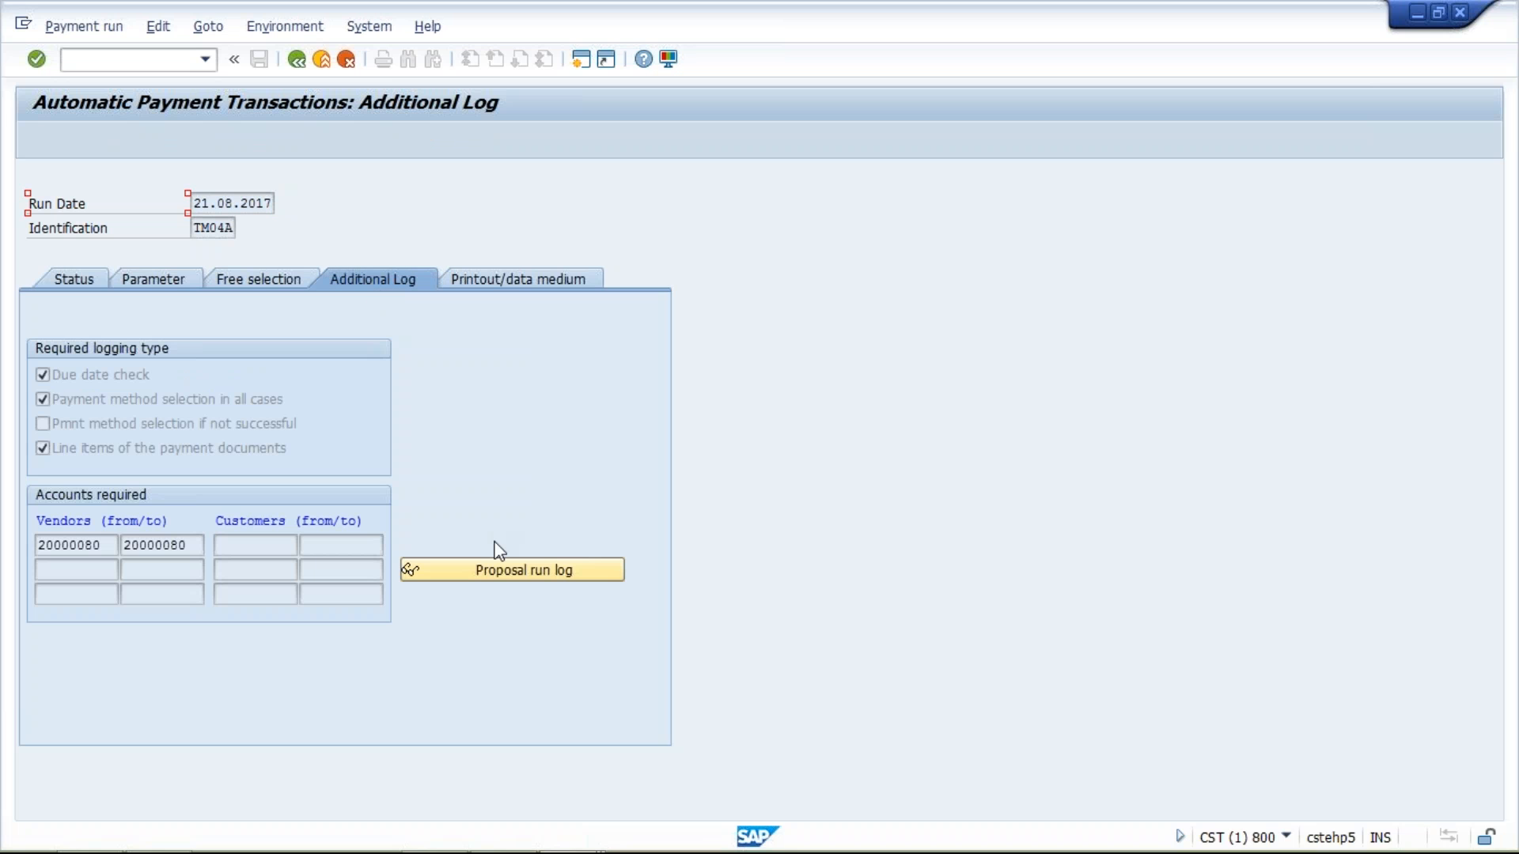
{"action": "left_click", "coordinate": [520, 577]}
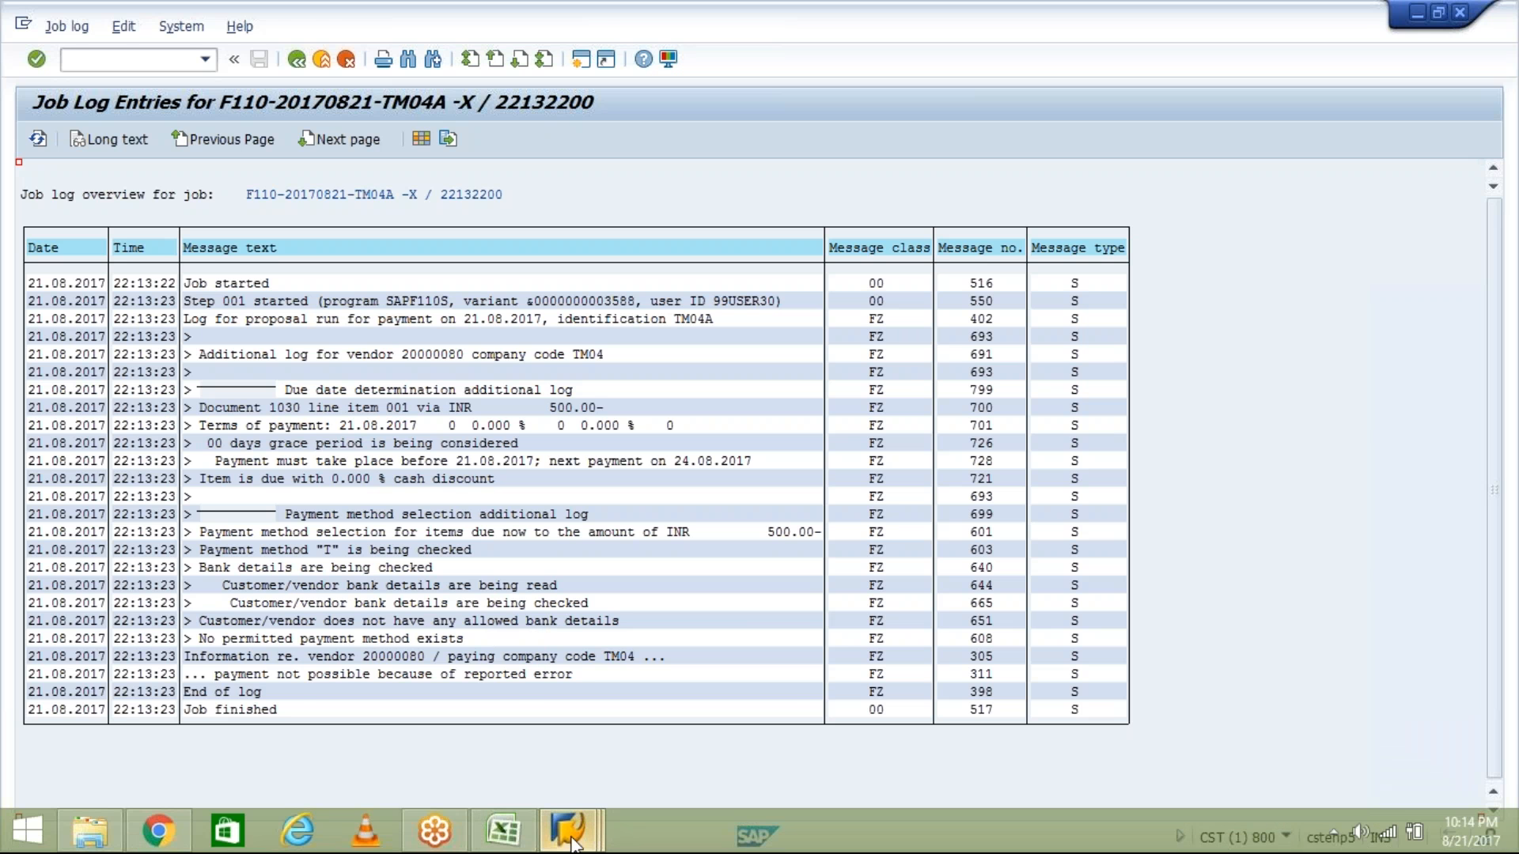
- Switch to the Change Vendor session and open the vendor's general payment transactions data instead of the address
{"action": "mouse_move", "coordinate": [571, 844]}
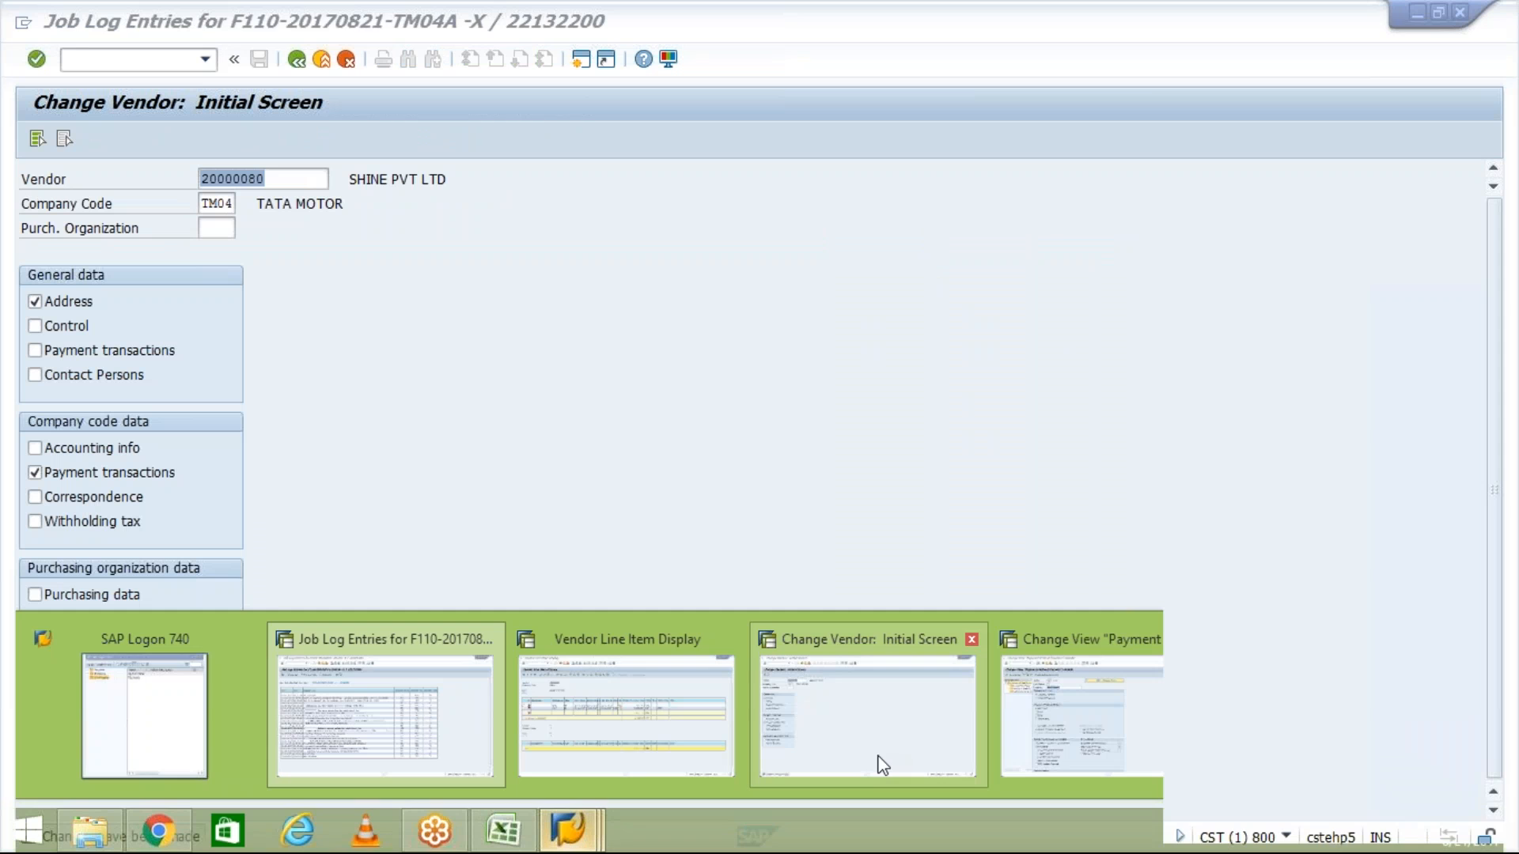
{"action": "left_click", "coordinate": [883, 766]}
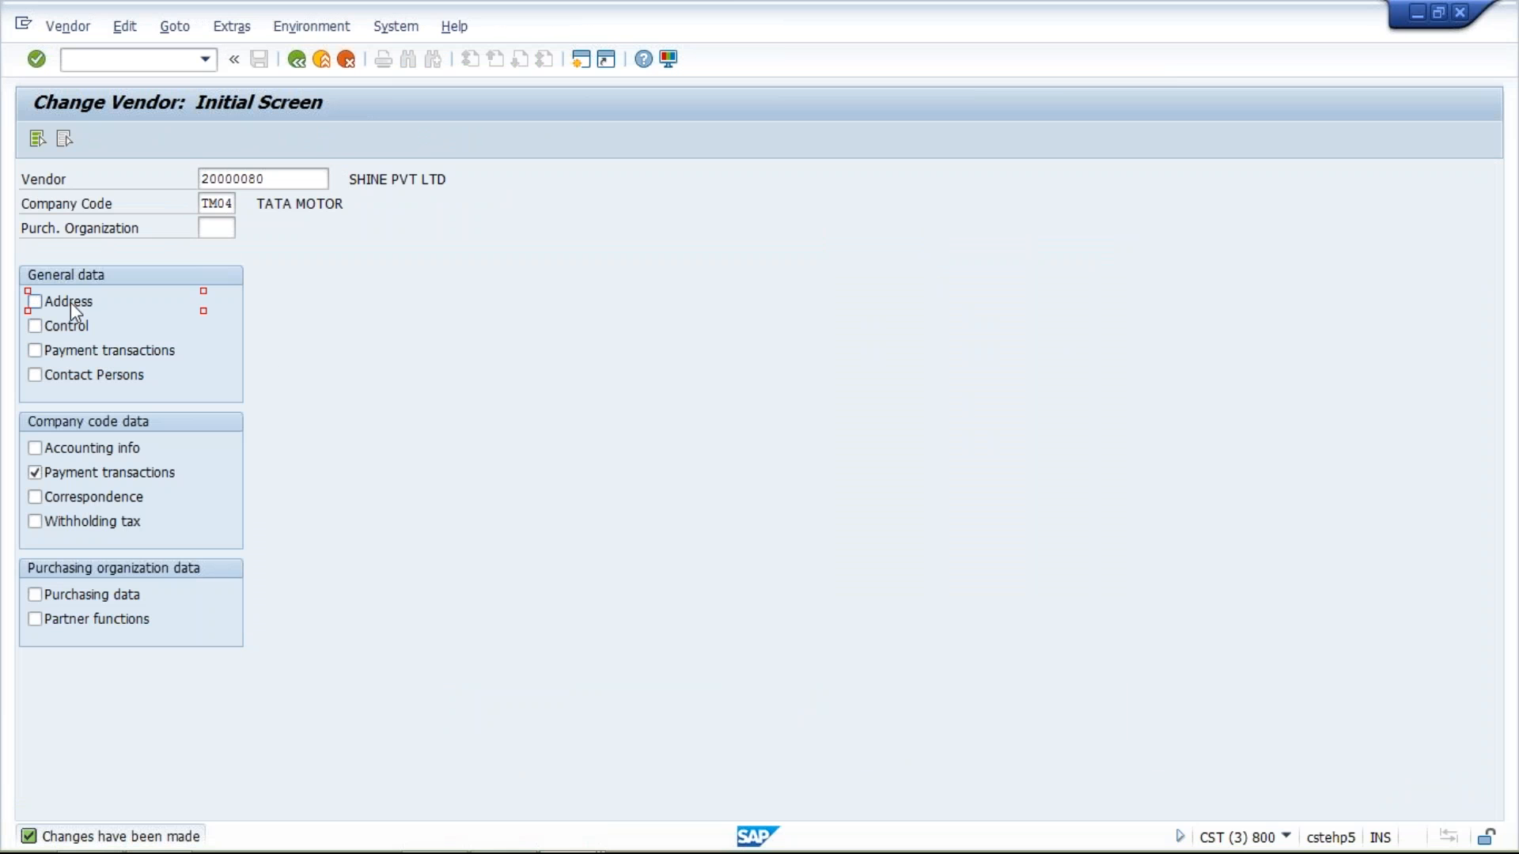
{"action": "left_click", "coordinate": [35, 351]}
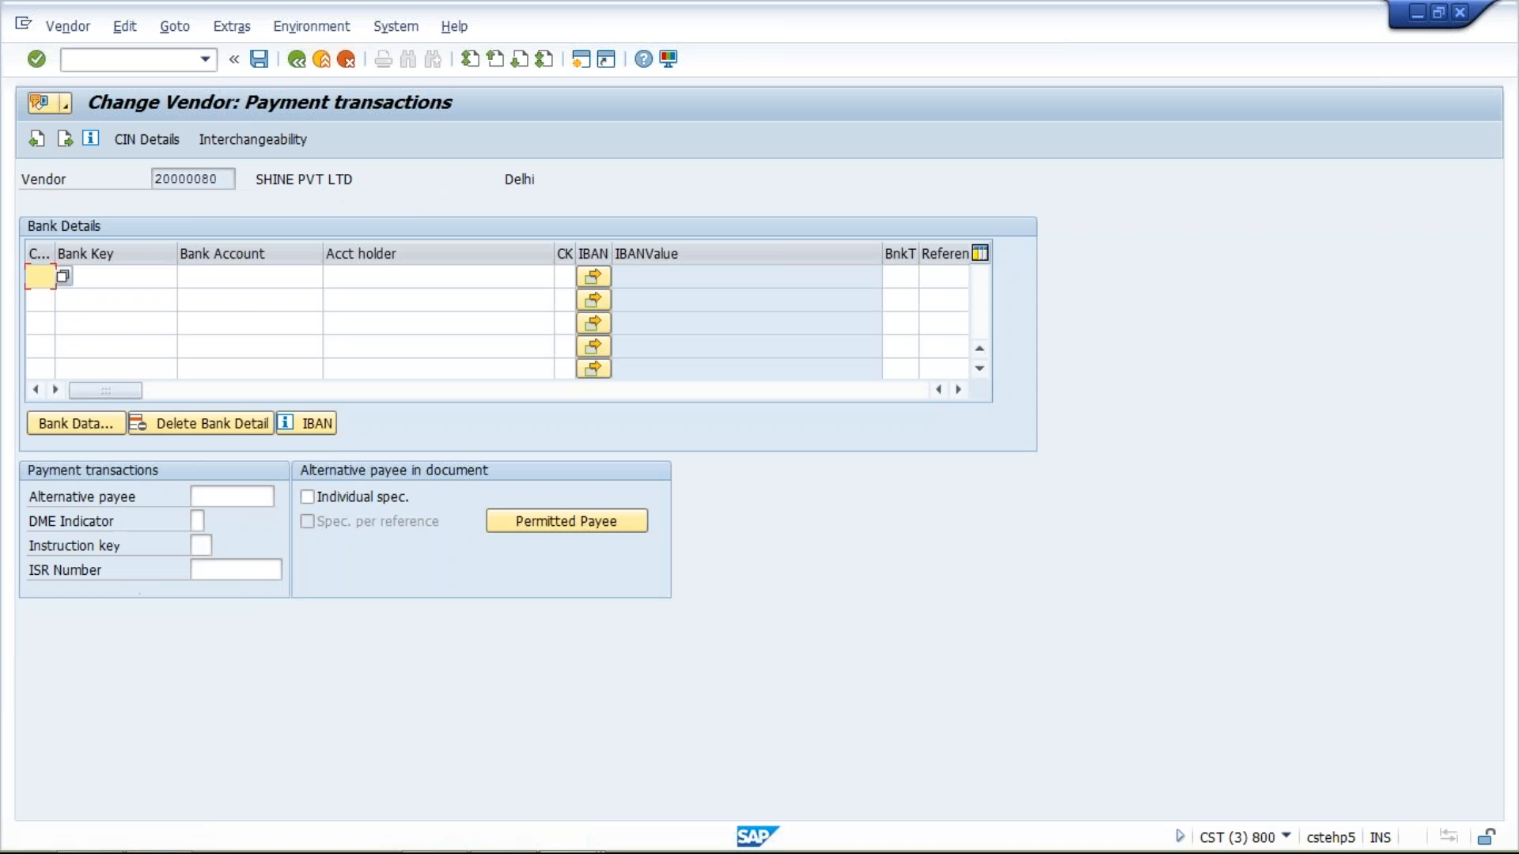
- Enter a bank detail line for the vendor with country IN, bank key HDFC and the bank account number
{"action": "left_click", "coordinate": [35, 276]}
{"action": "key", "text": "Return"}
{"action": "left_click", "coordinate": [121, 281]}
{"action": "left_click", "coordinate": [128, 308]}
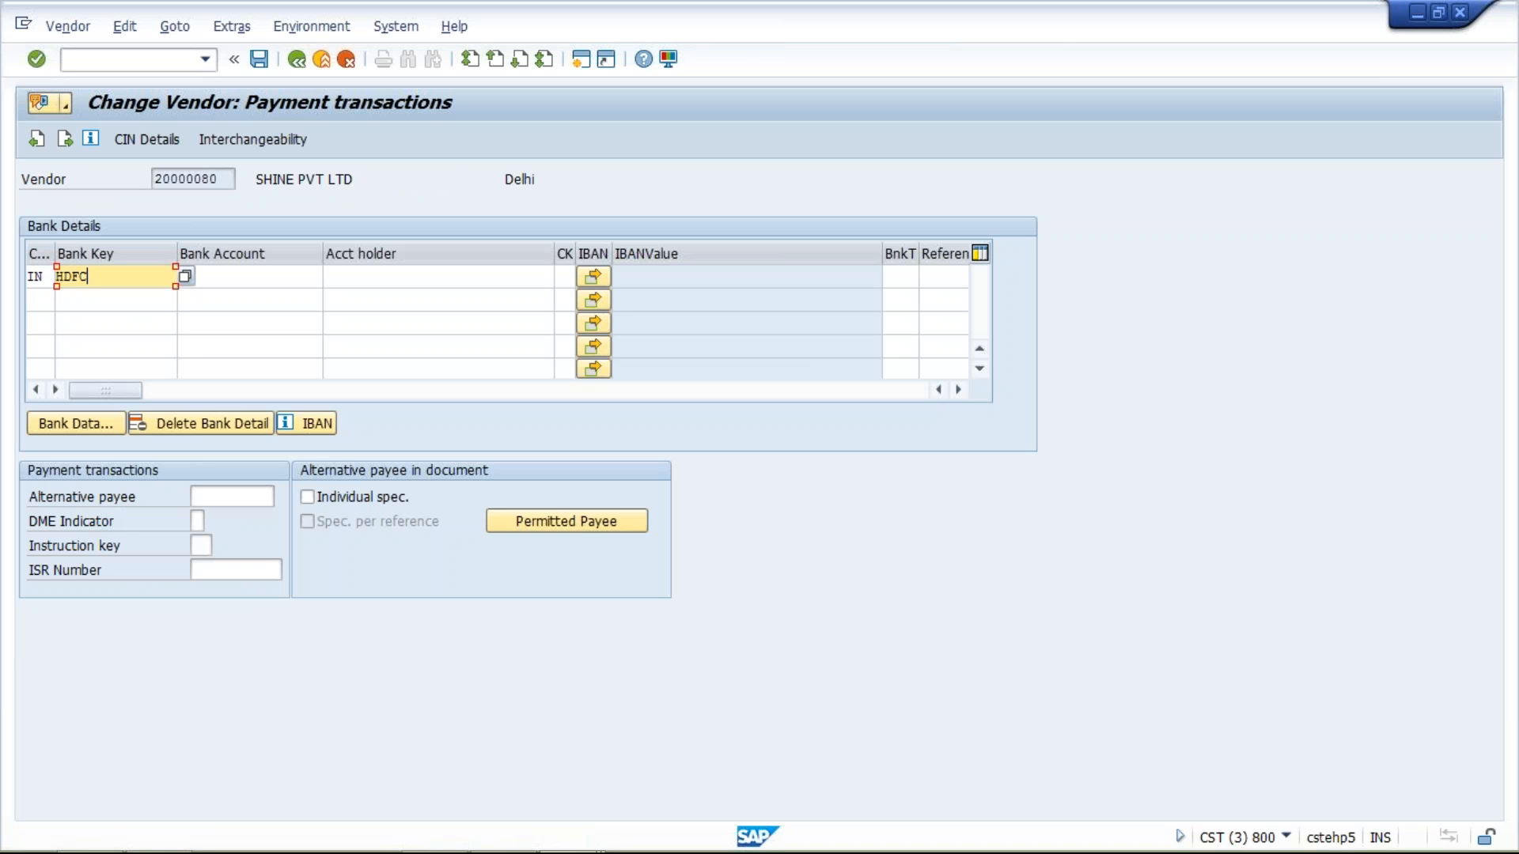
{"action": "left_click", "coordinate": [249, 273]}
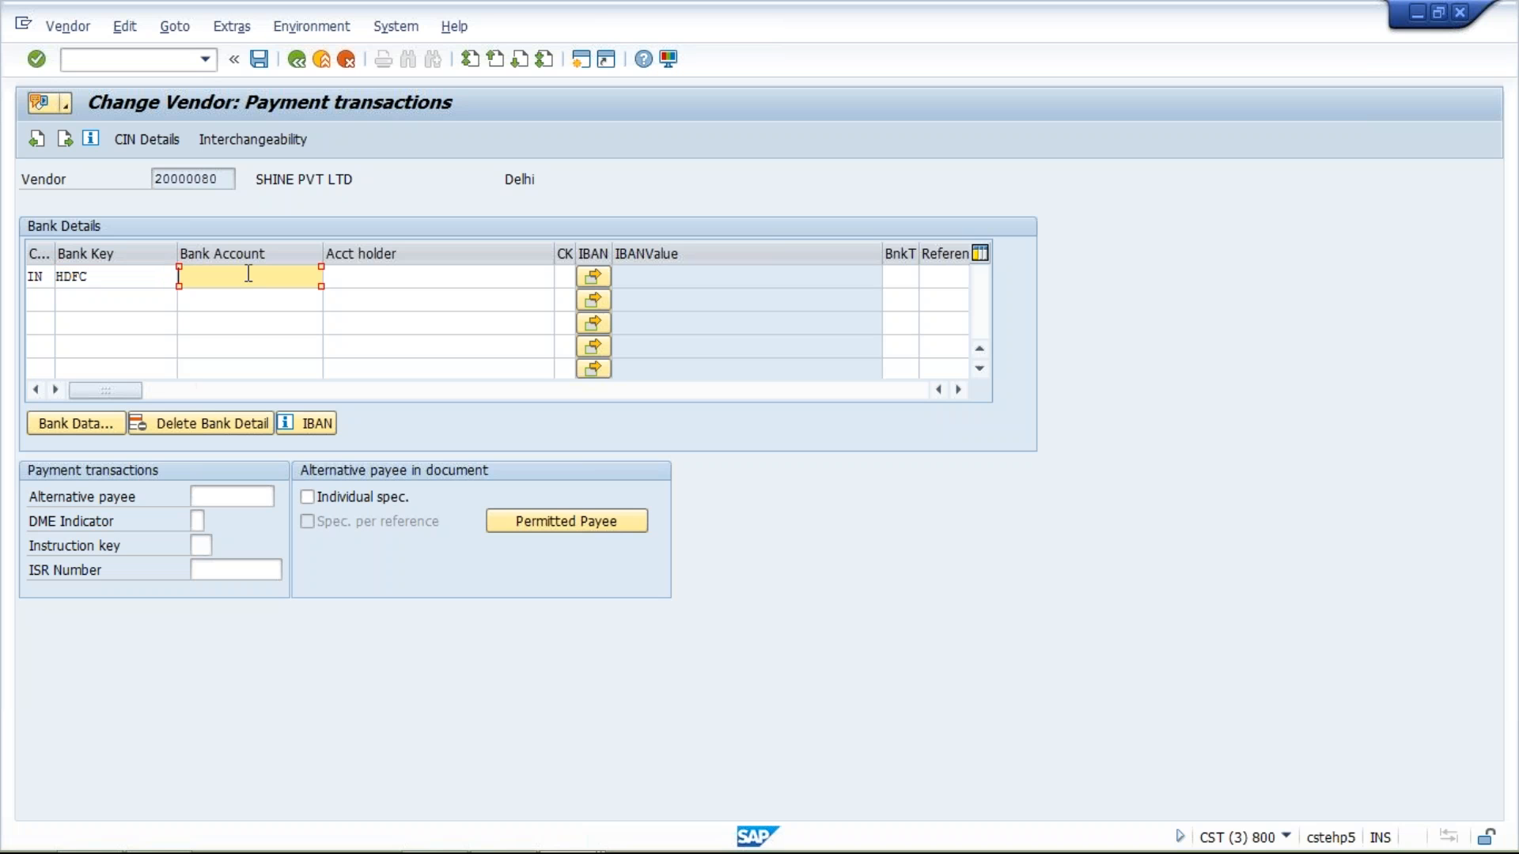
{"action": "type", "text": "1"}
{"action": "key", "text": "Down"}
{"action": "key", "text": "Return"}
- Copy the vendor name SHINE PVT LTD into the bank line as account holder and save the vendor
{"action": "left_click_drag", "start_coordinate": [255, 180], "coordinate": [354, 181]}
{"action": "key", "text": "ctrl+c"}
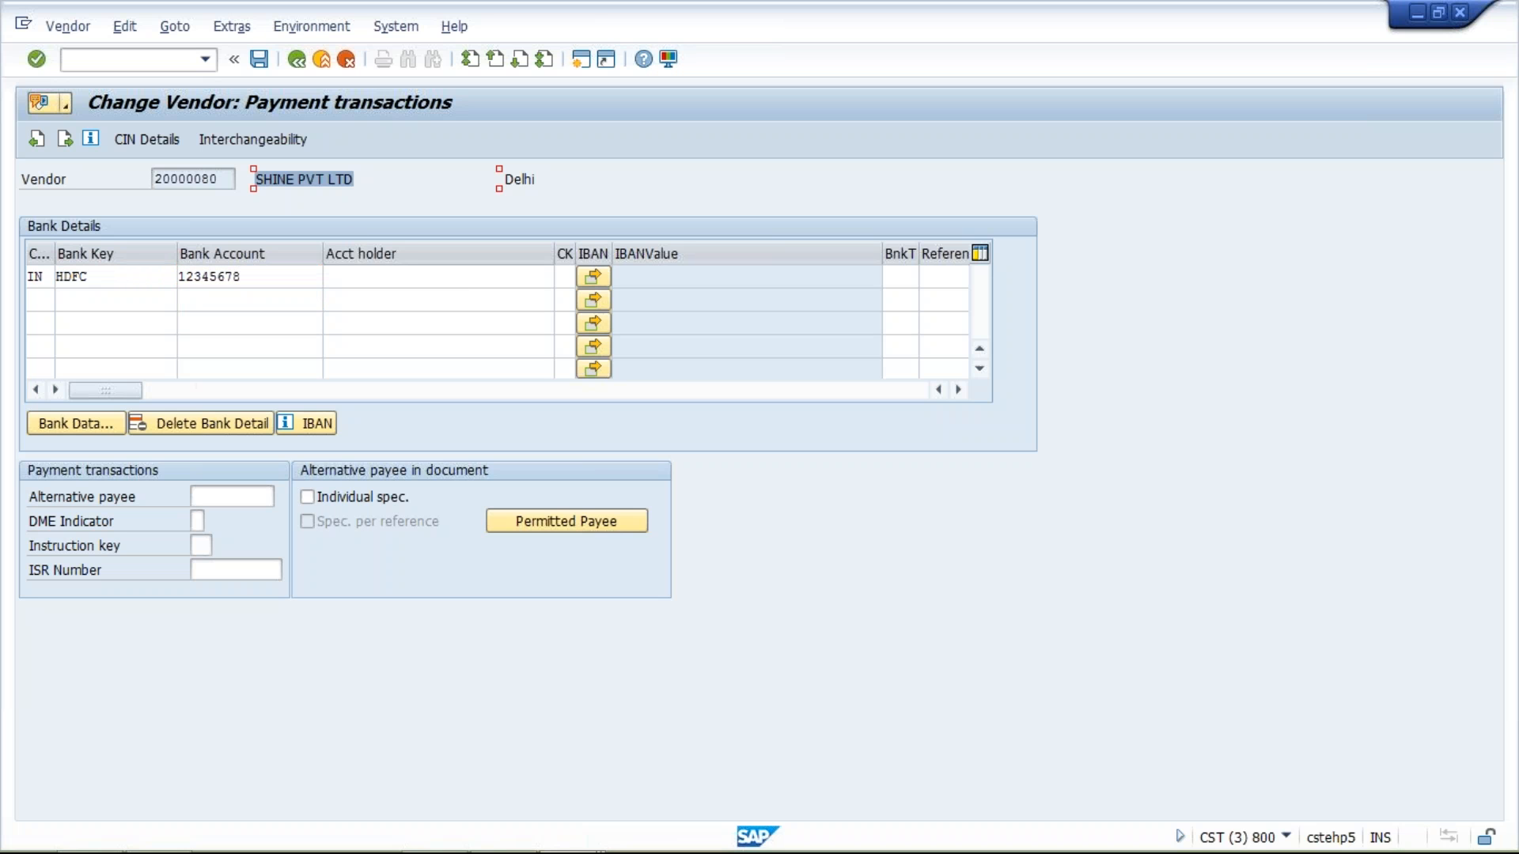
{"action": "left_click", "coordinate": [426, 281]}
{"action": "key", "text": "ctrl+v"}
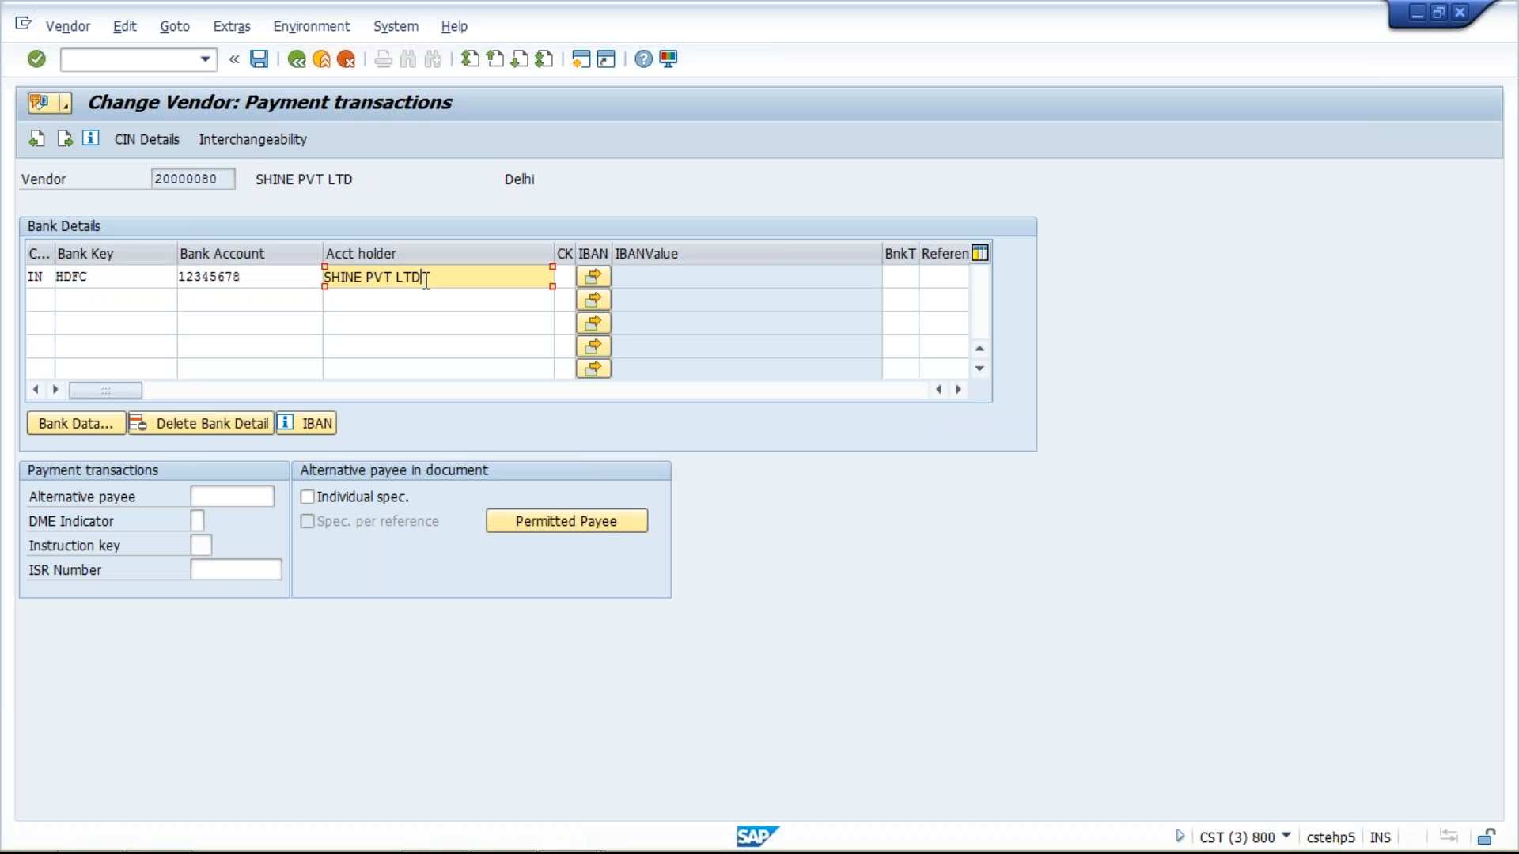
{"action": "key", "text": "Return"}
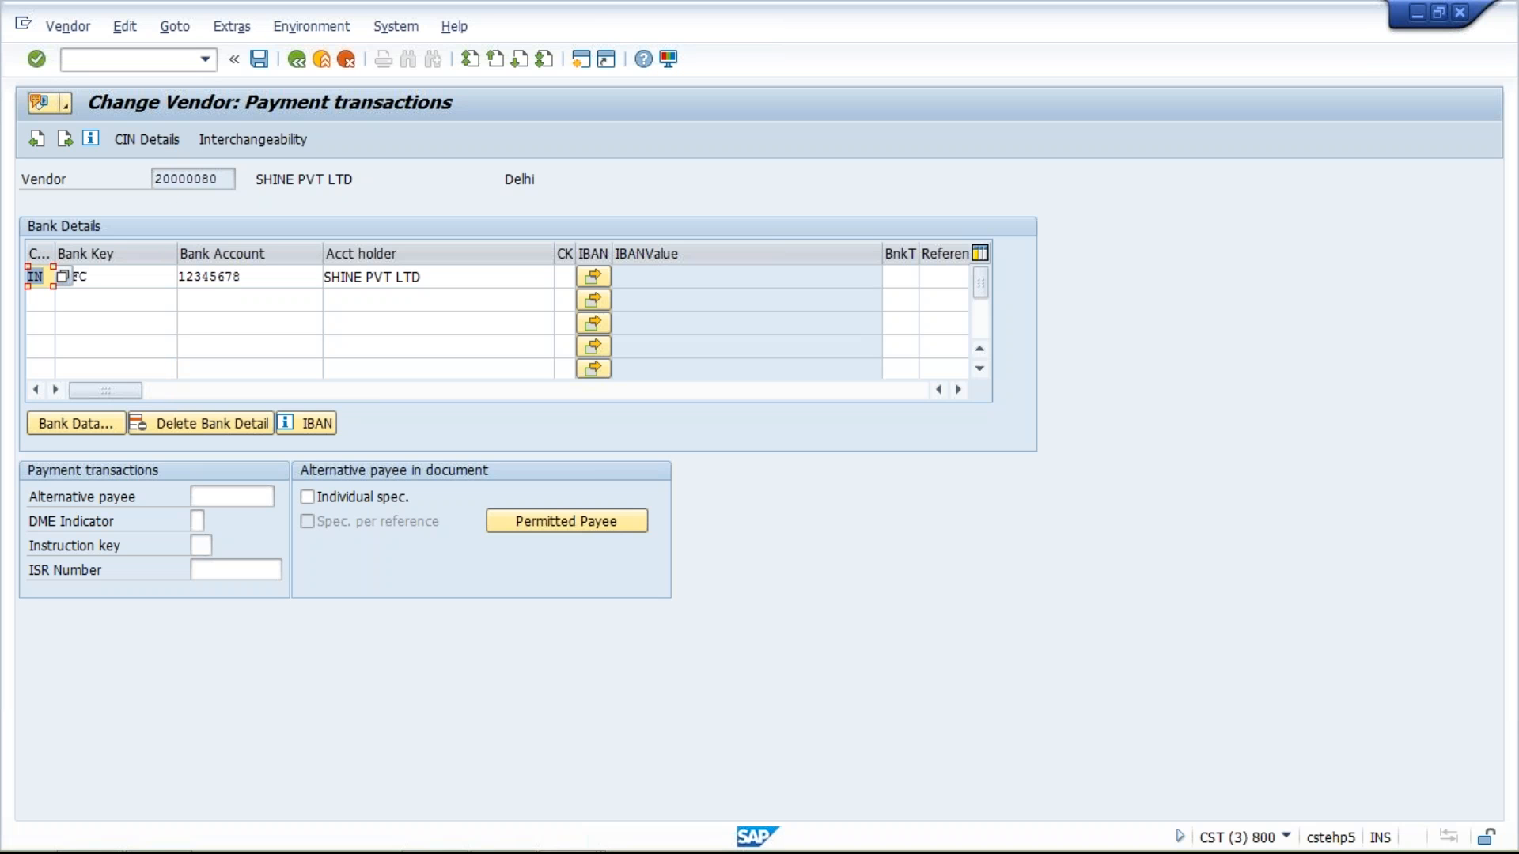
{"action": "key", "text": "ctrl+s"}
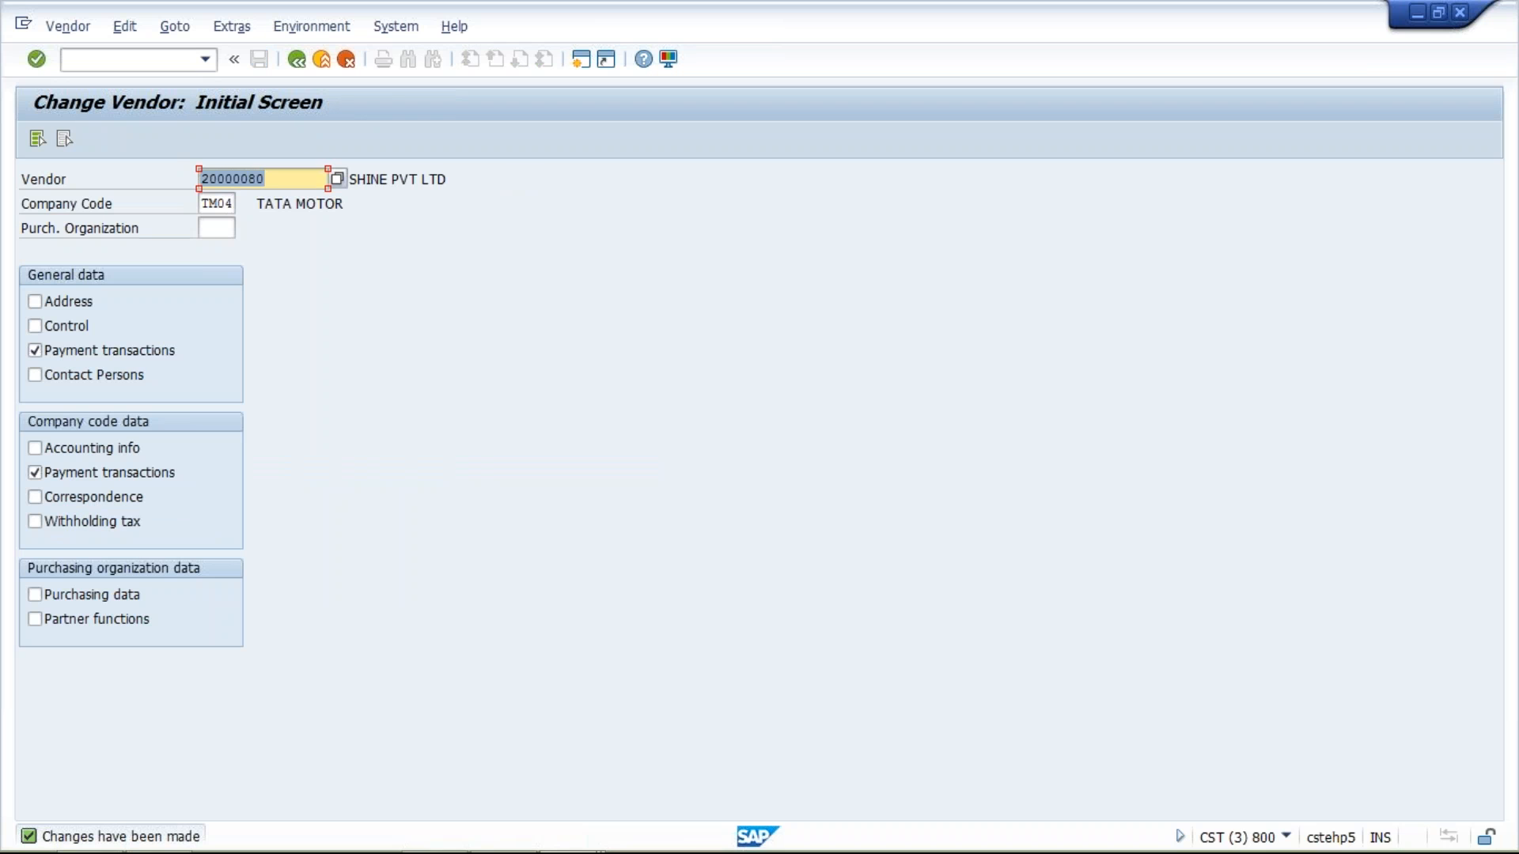
- Switch to the payment run session, leave the old proposal job log and open the status of run TM04A
{"action": "mouse_move", "coordinate": [514, 830]}
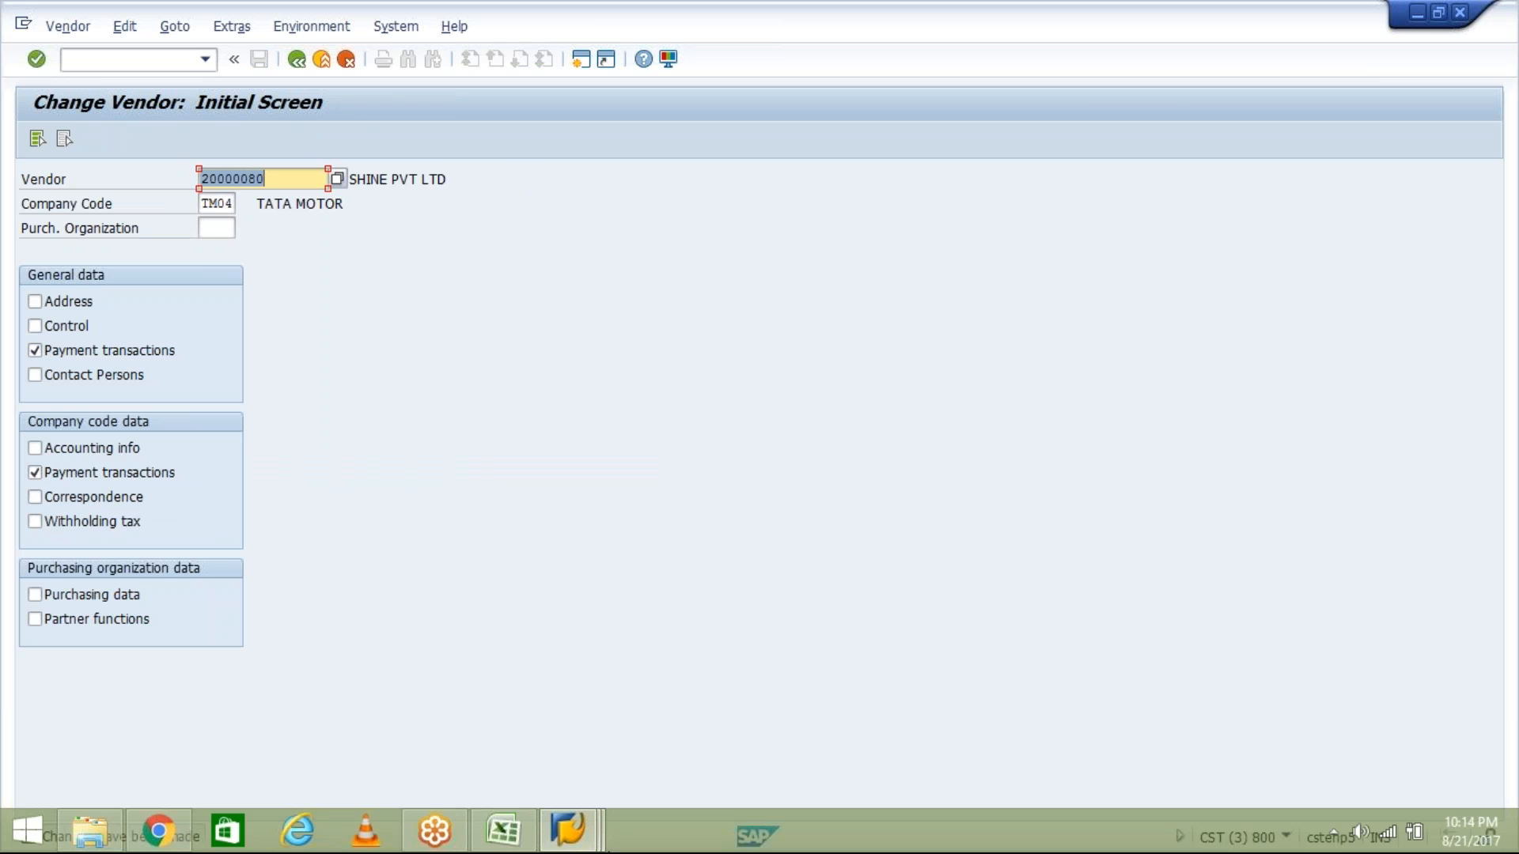
{"action": "mouse_move", "coordinate": [592, 834]}
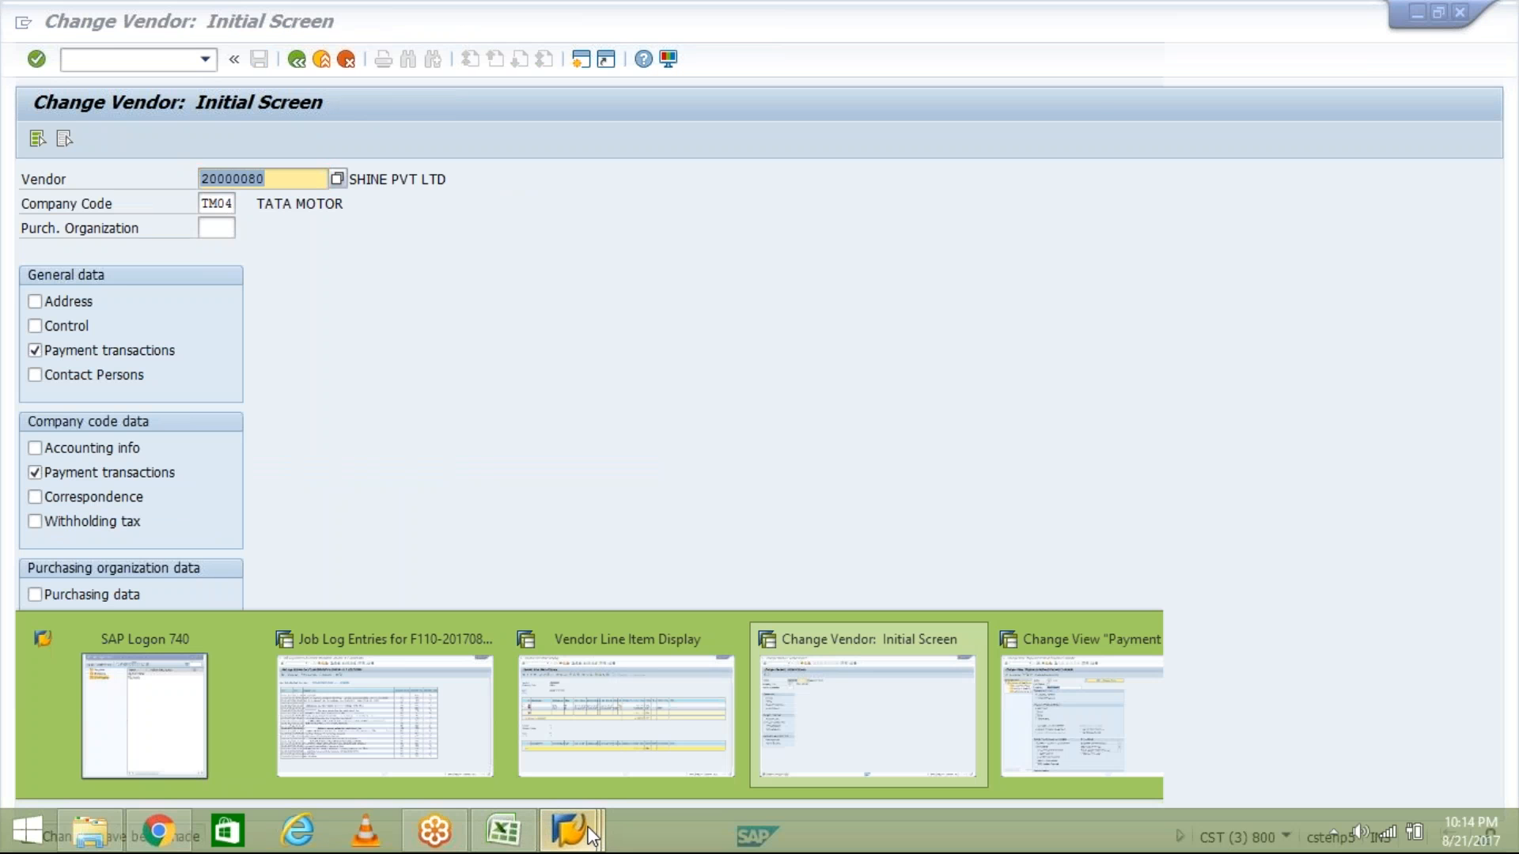
{"action": "mouse_move", "coordinate": [656, 758]}
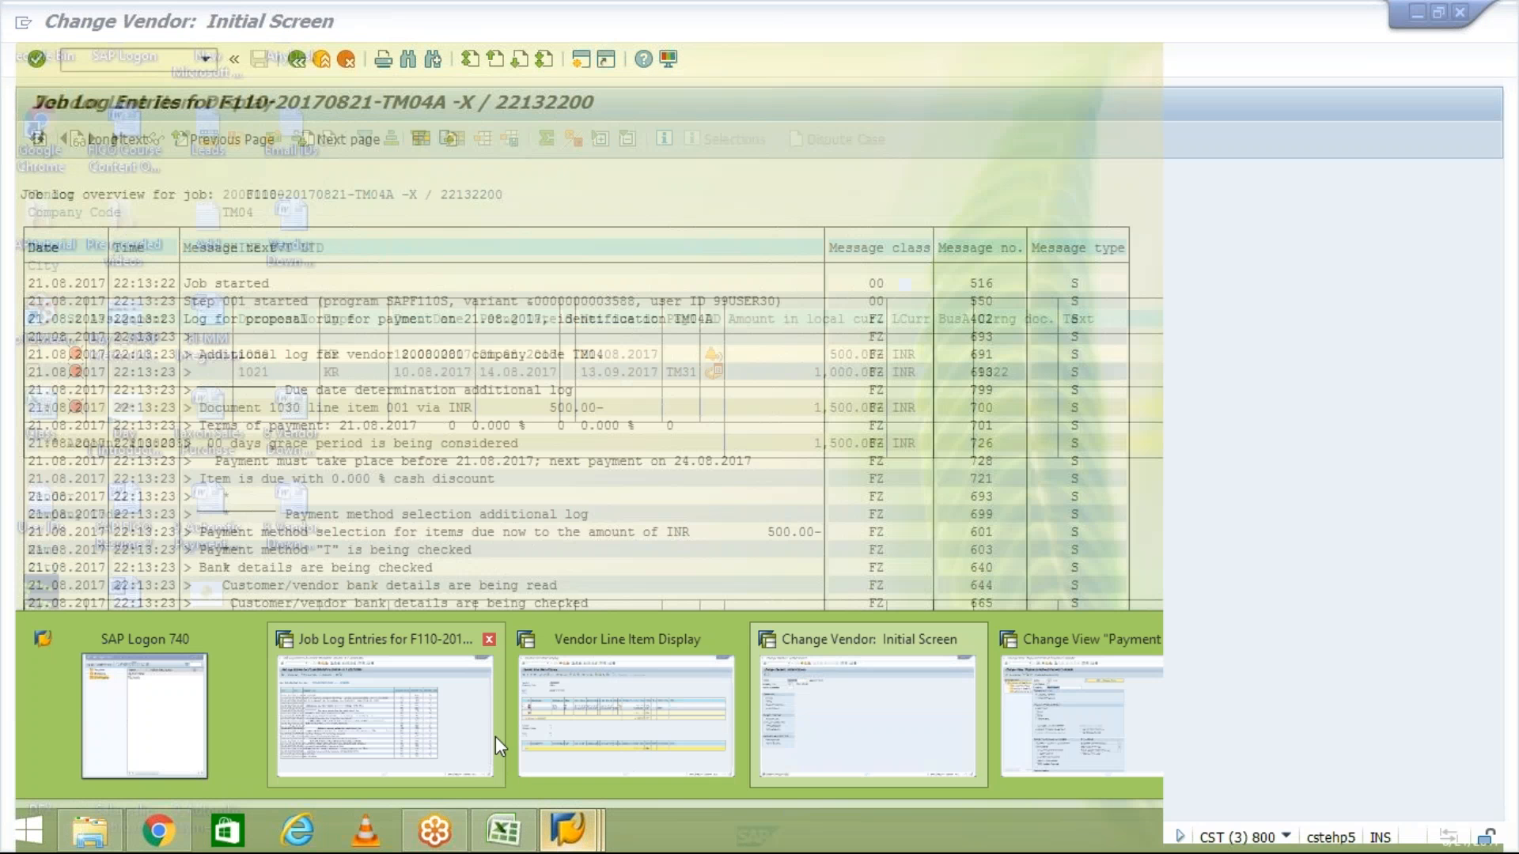
{"action": "left_click", "coordinate": [495, 737]}
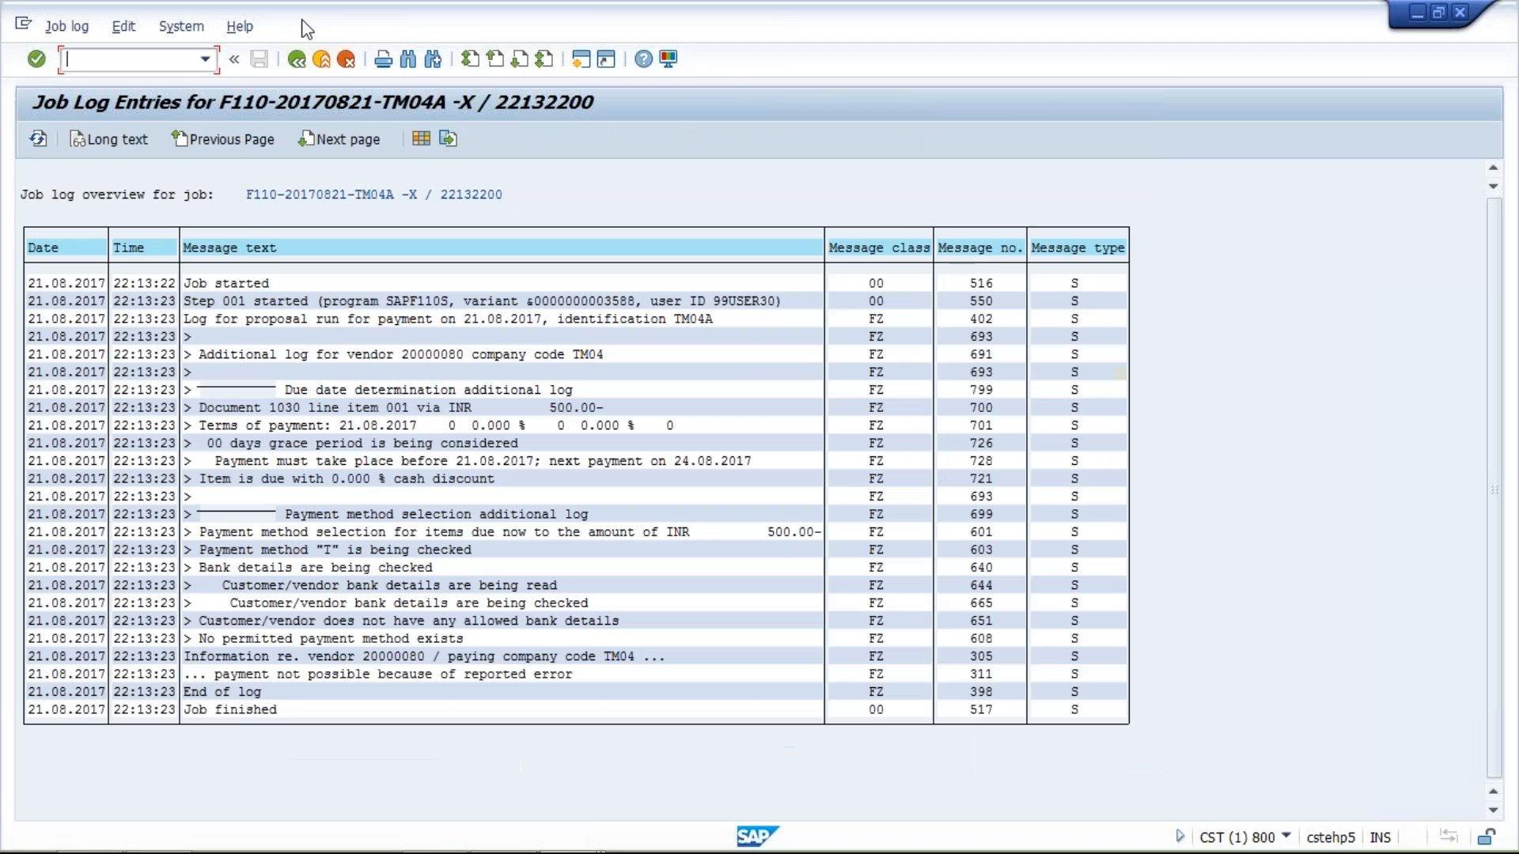
{"action": "left_click", "coordinate": [296, 59]}
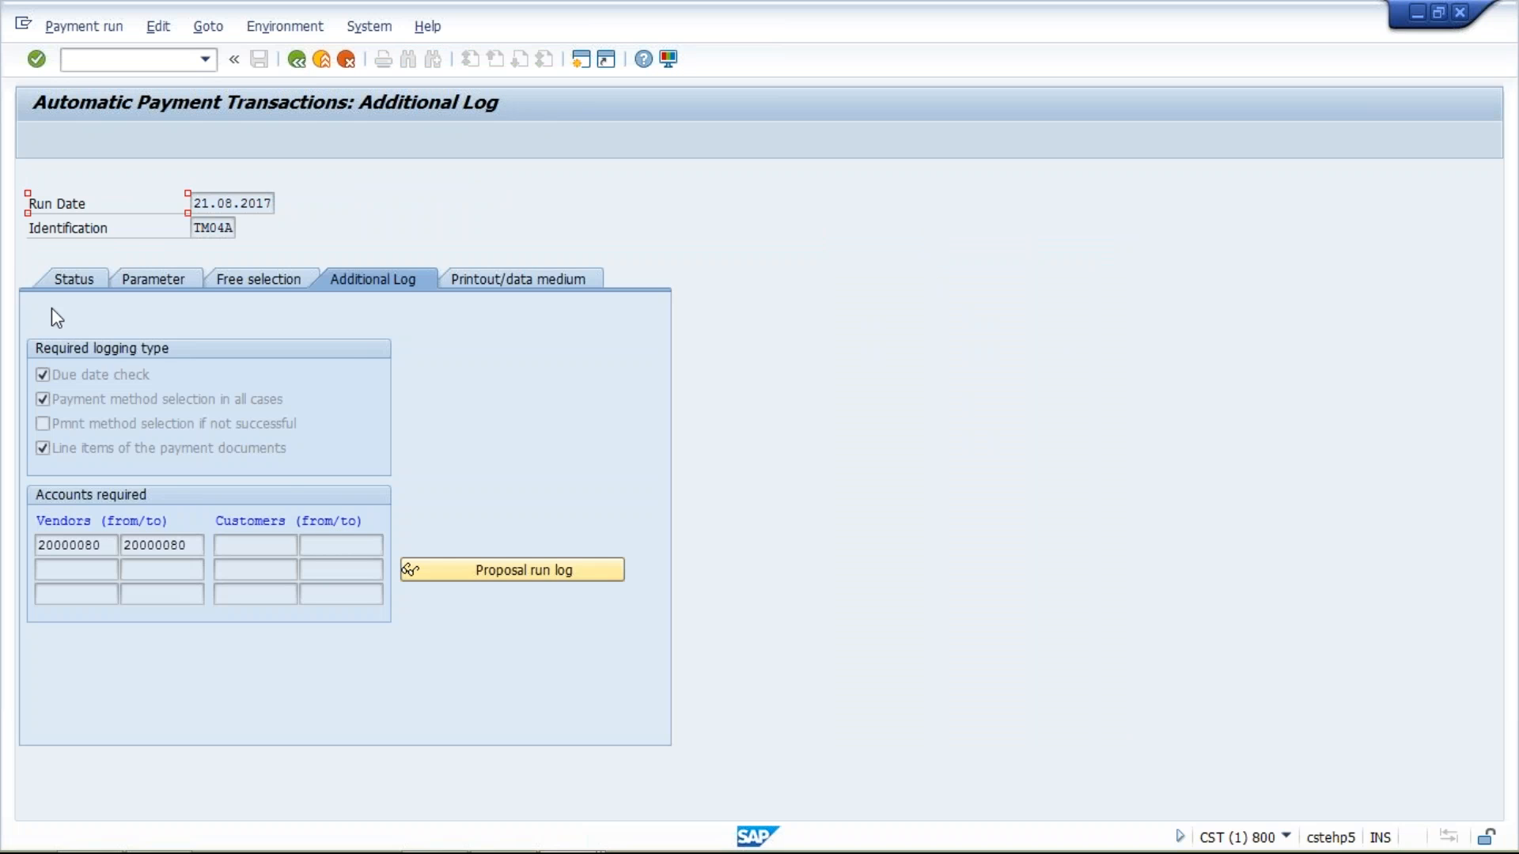
{"action": "right_click", "coordinate": [70, 282]}
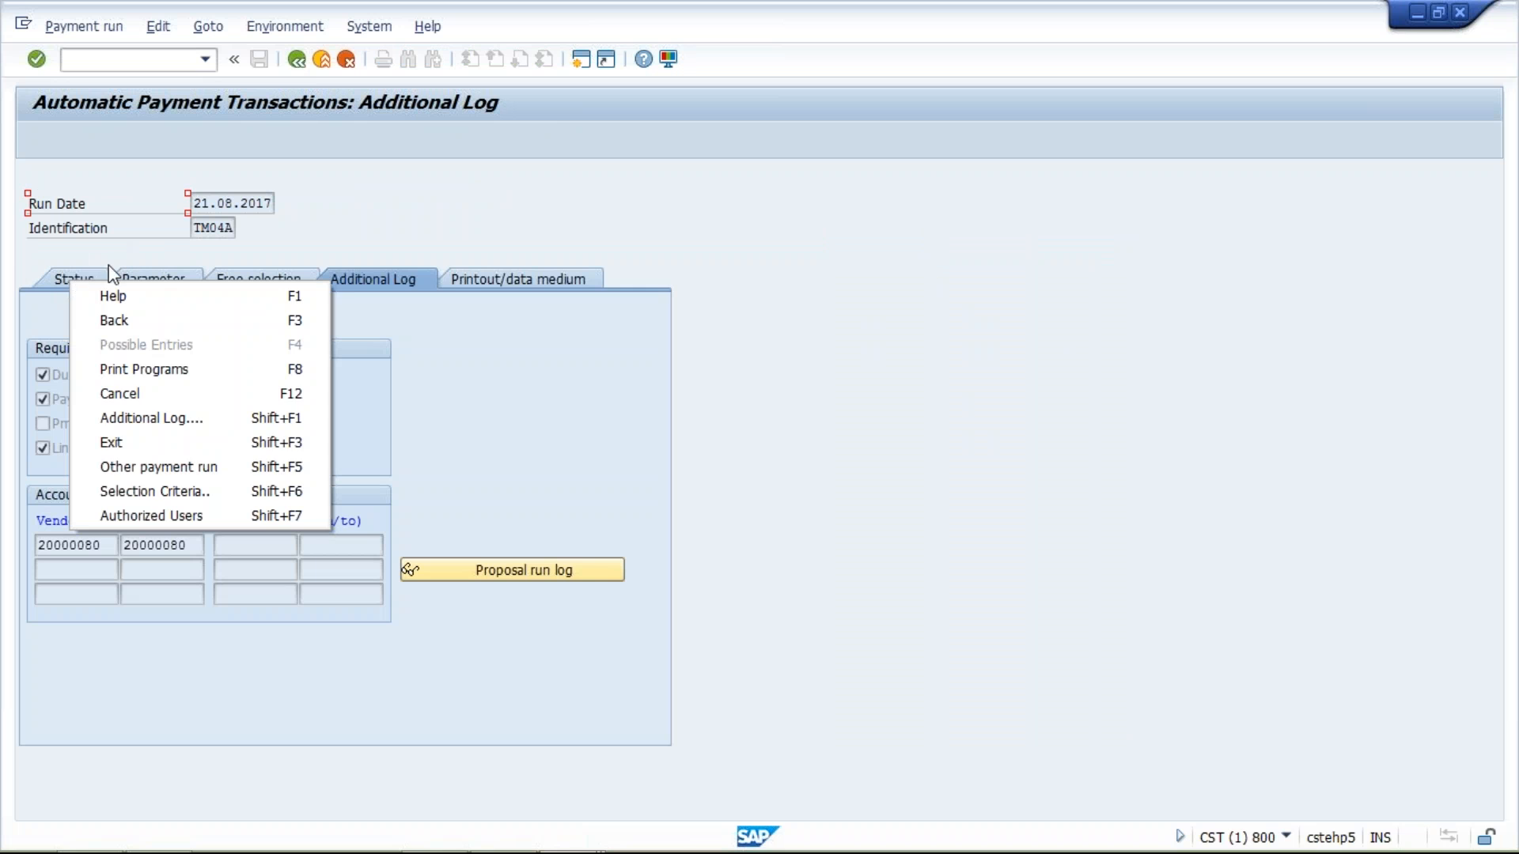
{"action": "left_click", "coordinate": [101, 265]}
{"action": "left_click", "coordinate": [77, 281]}
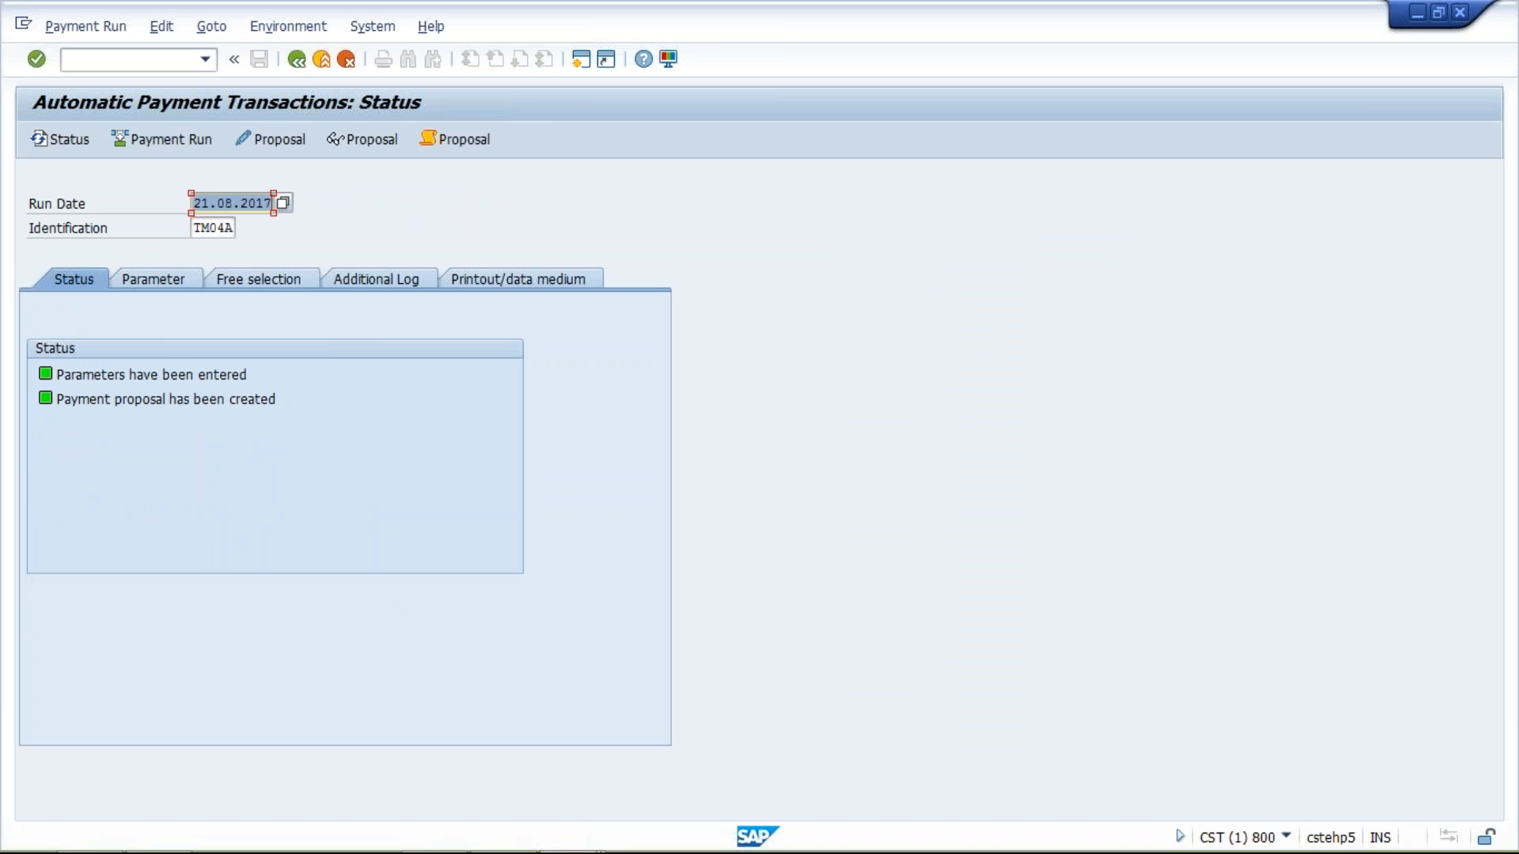
- Delete the existing payment proposal of run TM04A and confirm the deletion
{"action": "left_click", "coordinate": [158, 33]}
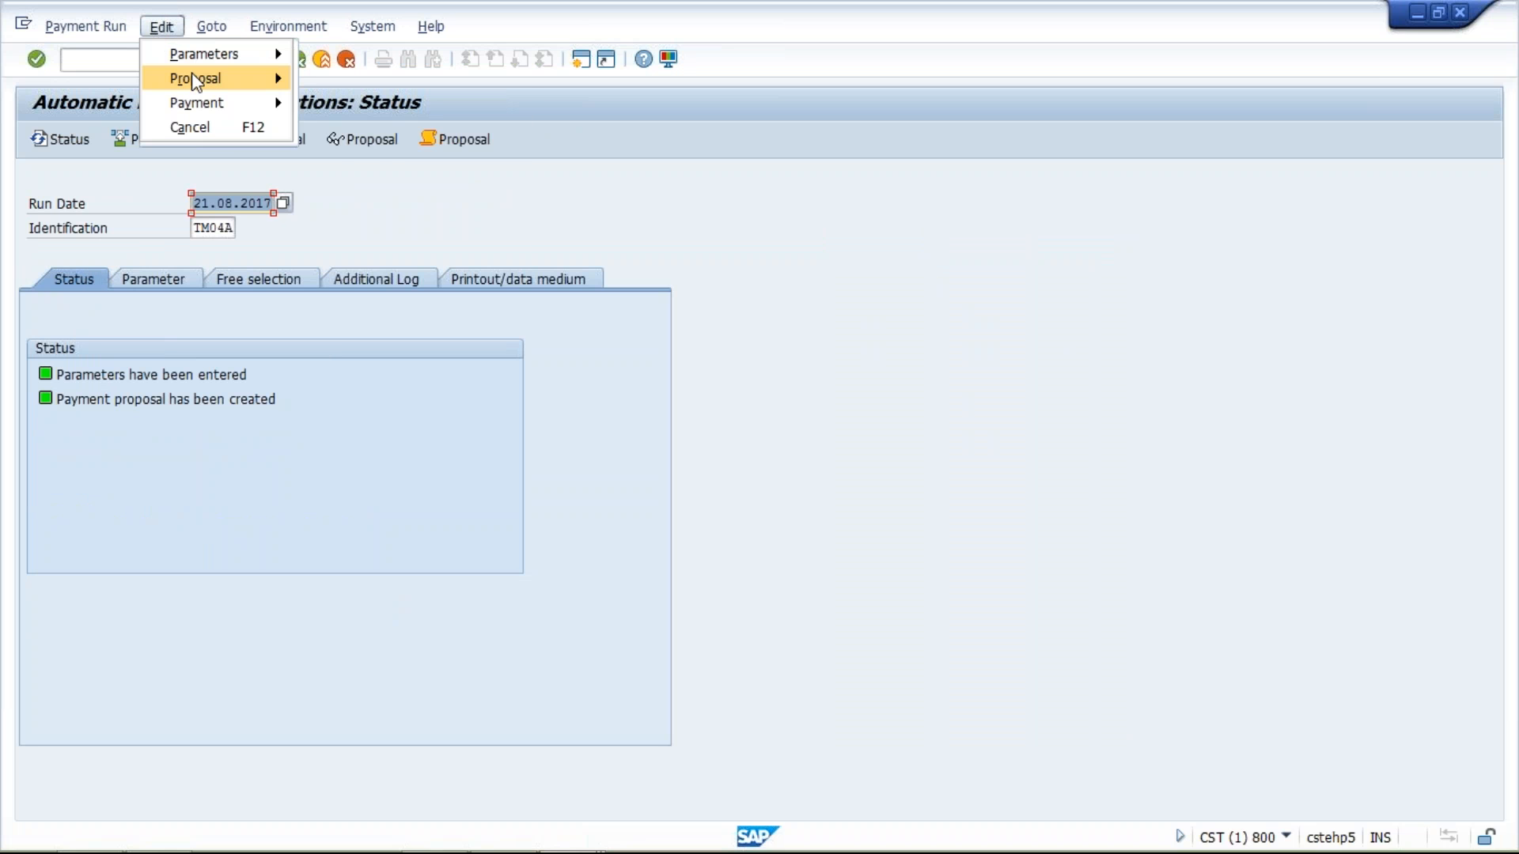
{"action": "mouse_move", "coordinate": [195, 80]}
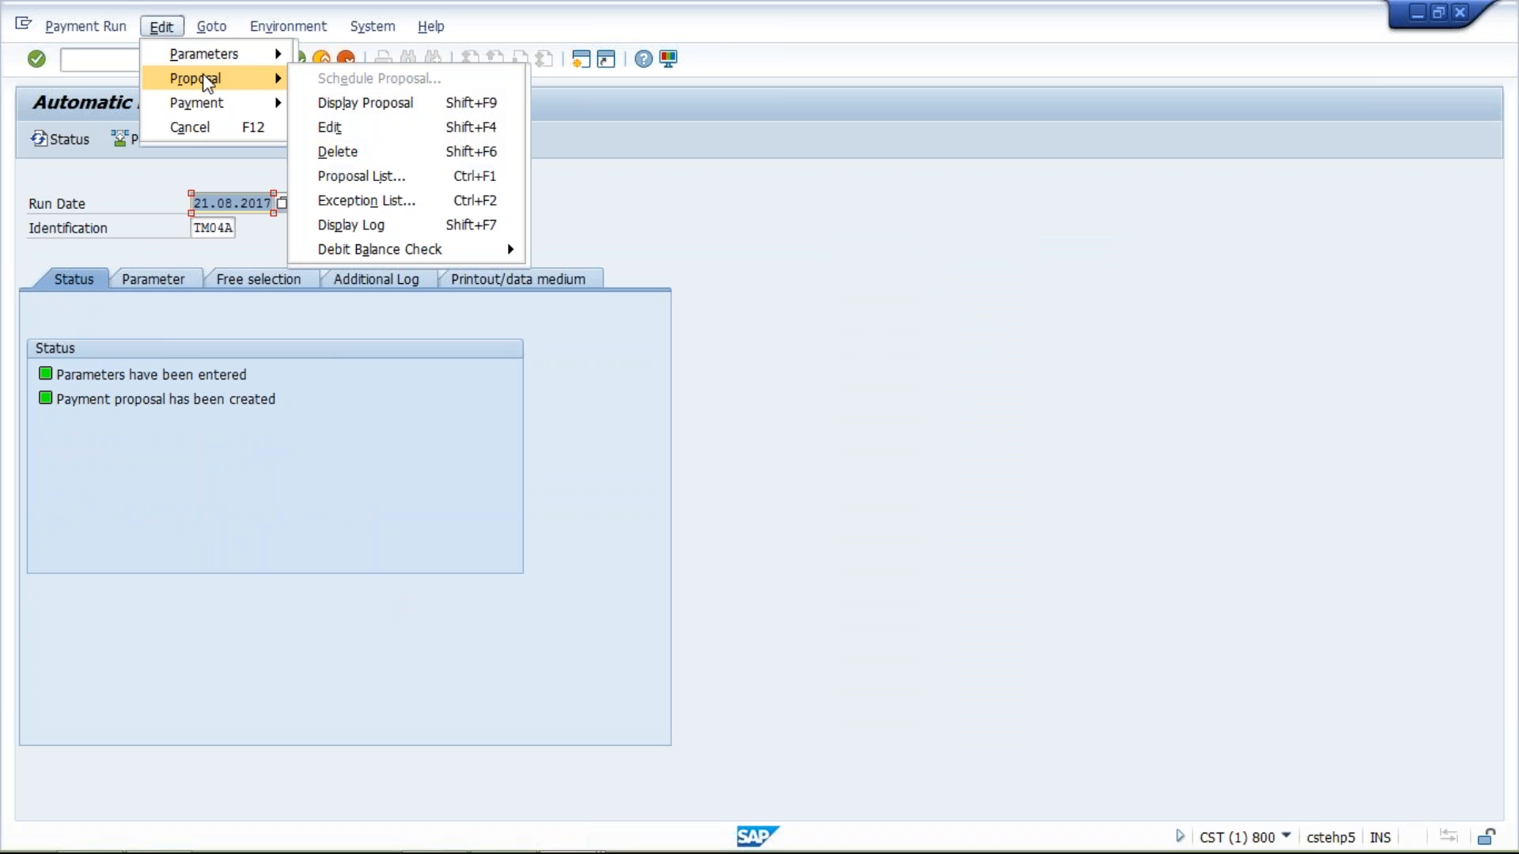
{"action": "left_click", "coordinate": [372, 156]}
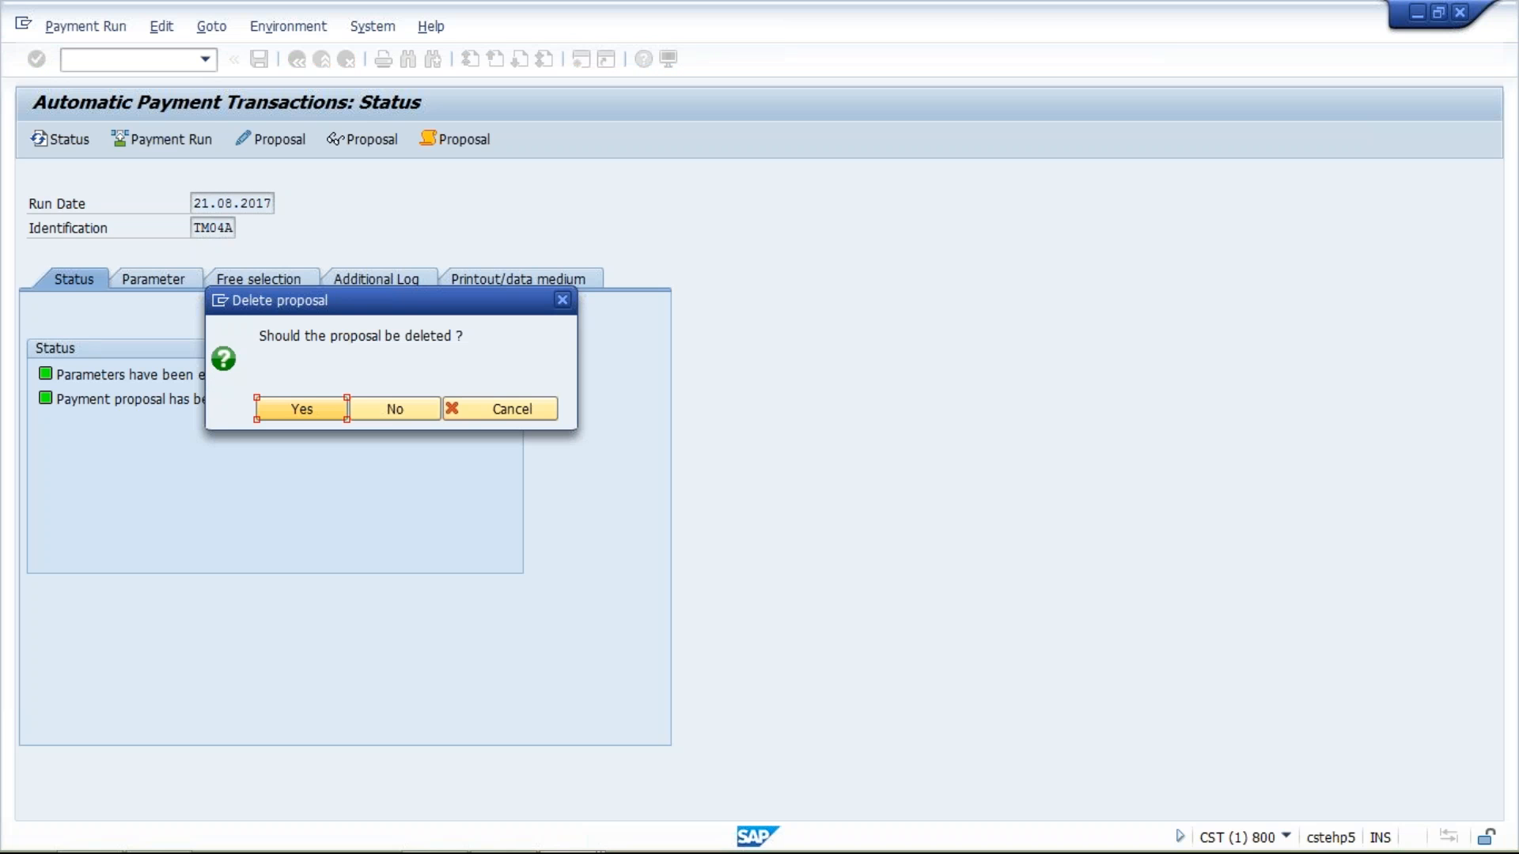
{"action": "left_click", "coordinate": [300, 409]}
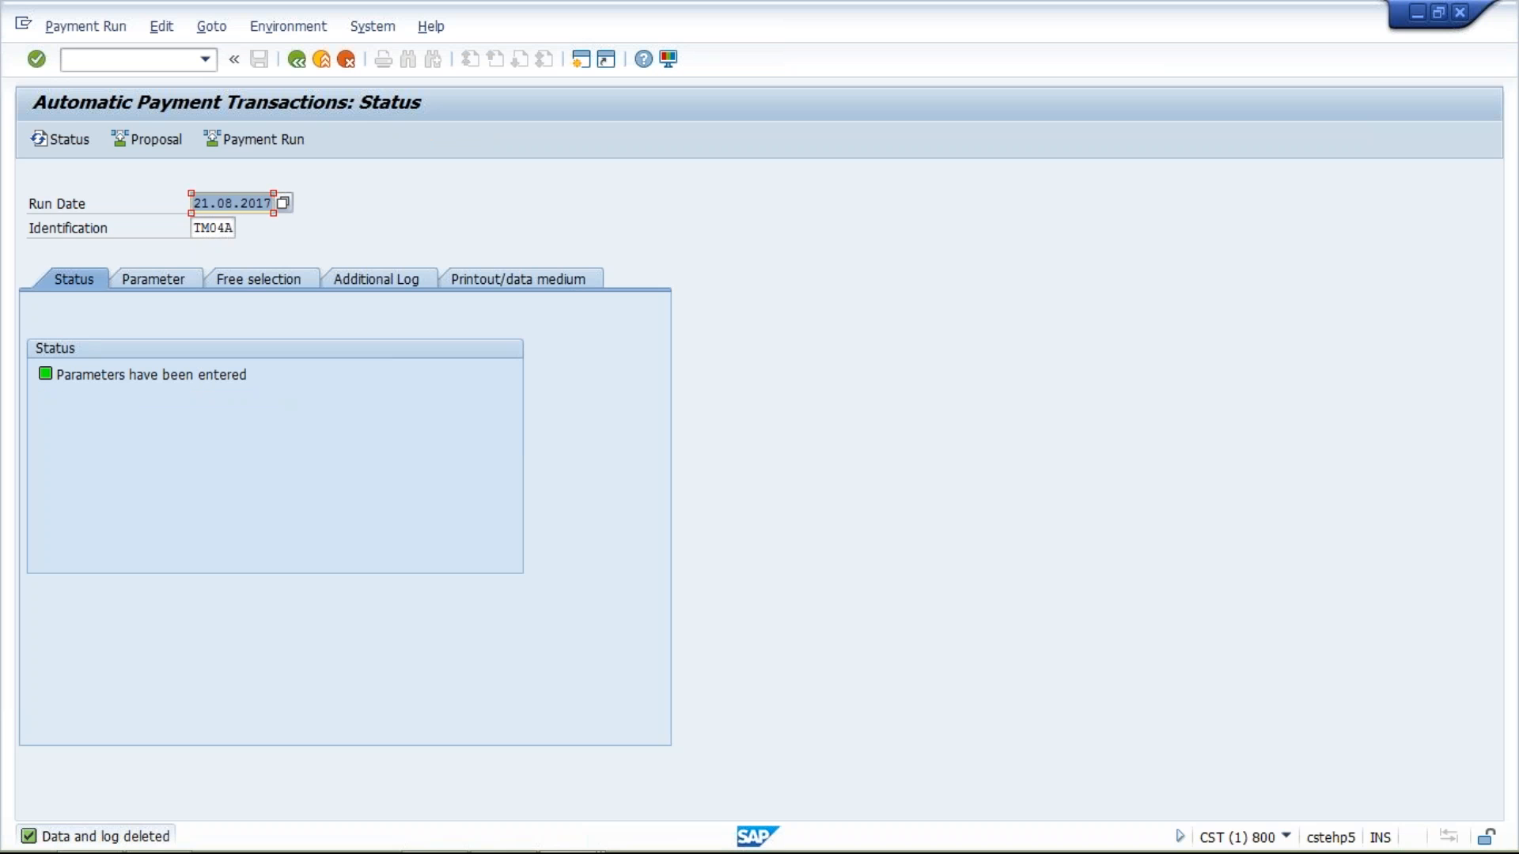
- Schedule a fresh payment proposal for run TM04A and refresh the status until the proposal has been created
{"action": "left_click", "coordinate": [146, 140]}
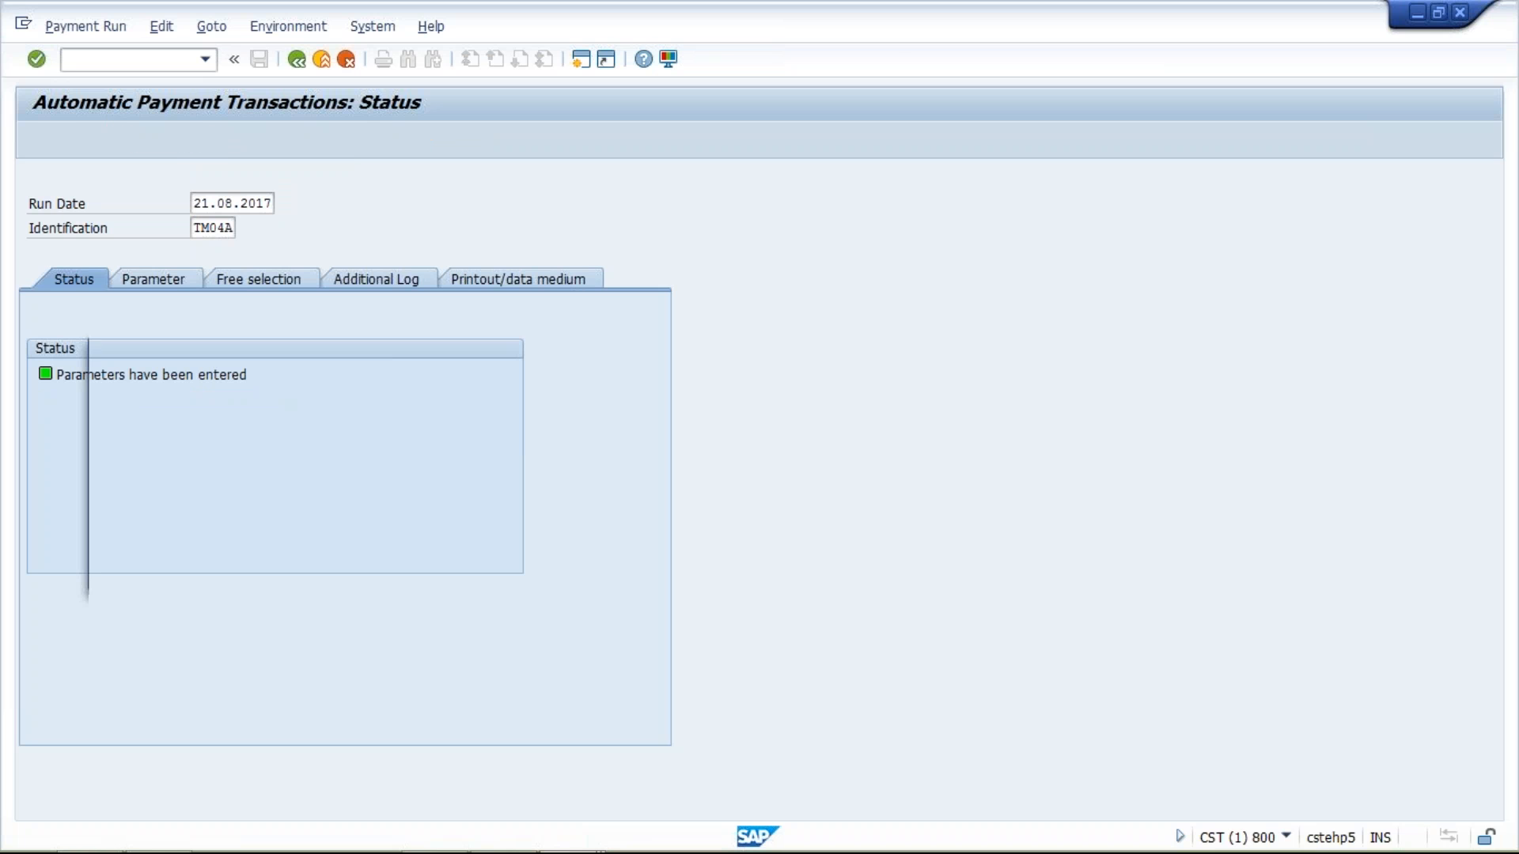
{"action": "key", "text": "Return"}
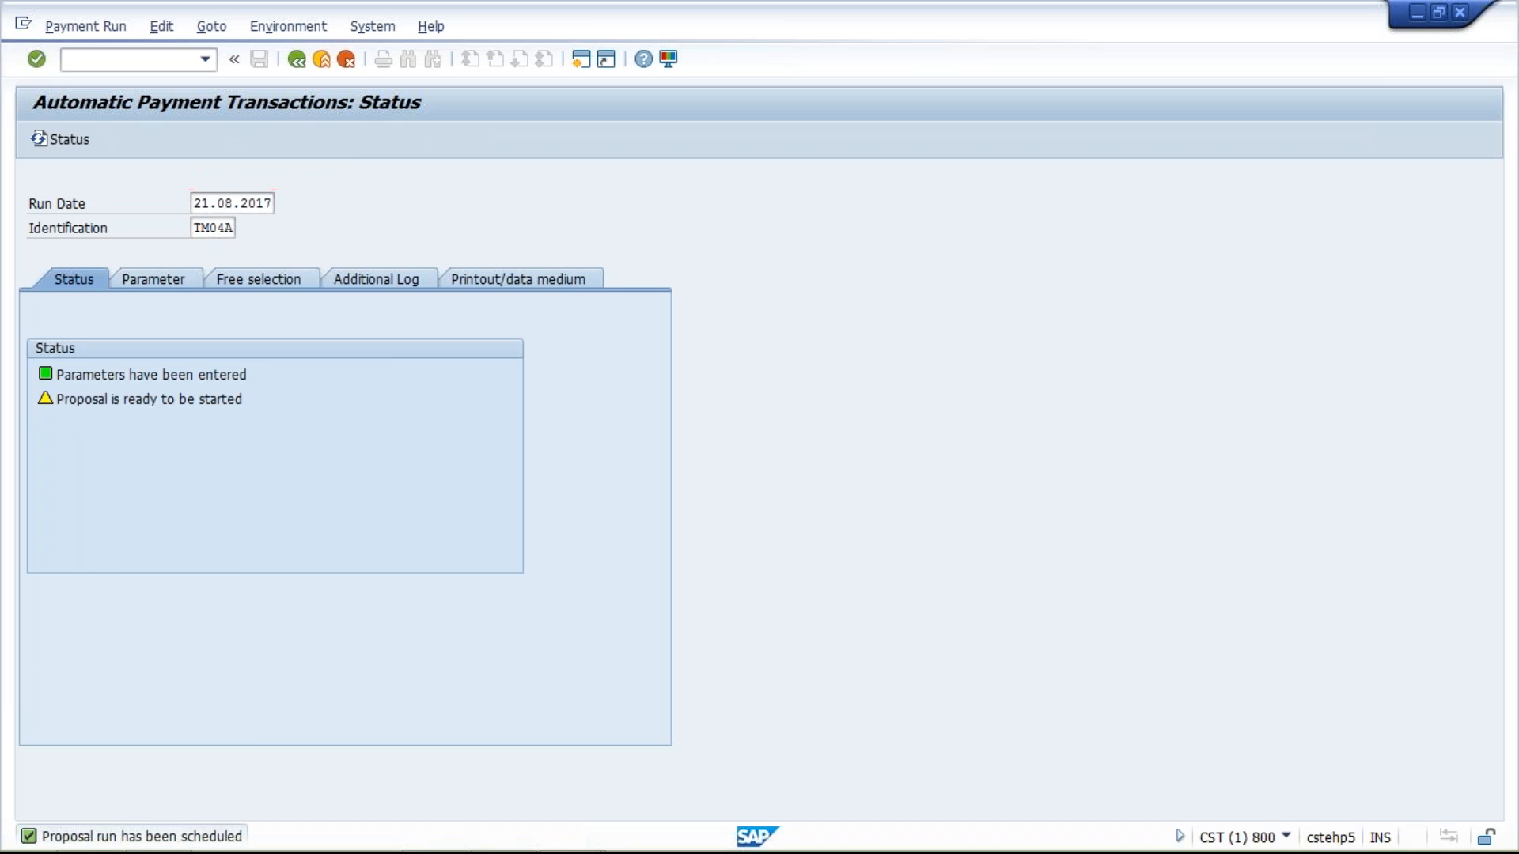
{"action": "key", "text": "Return"}
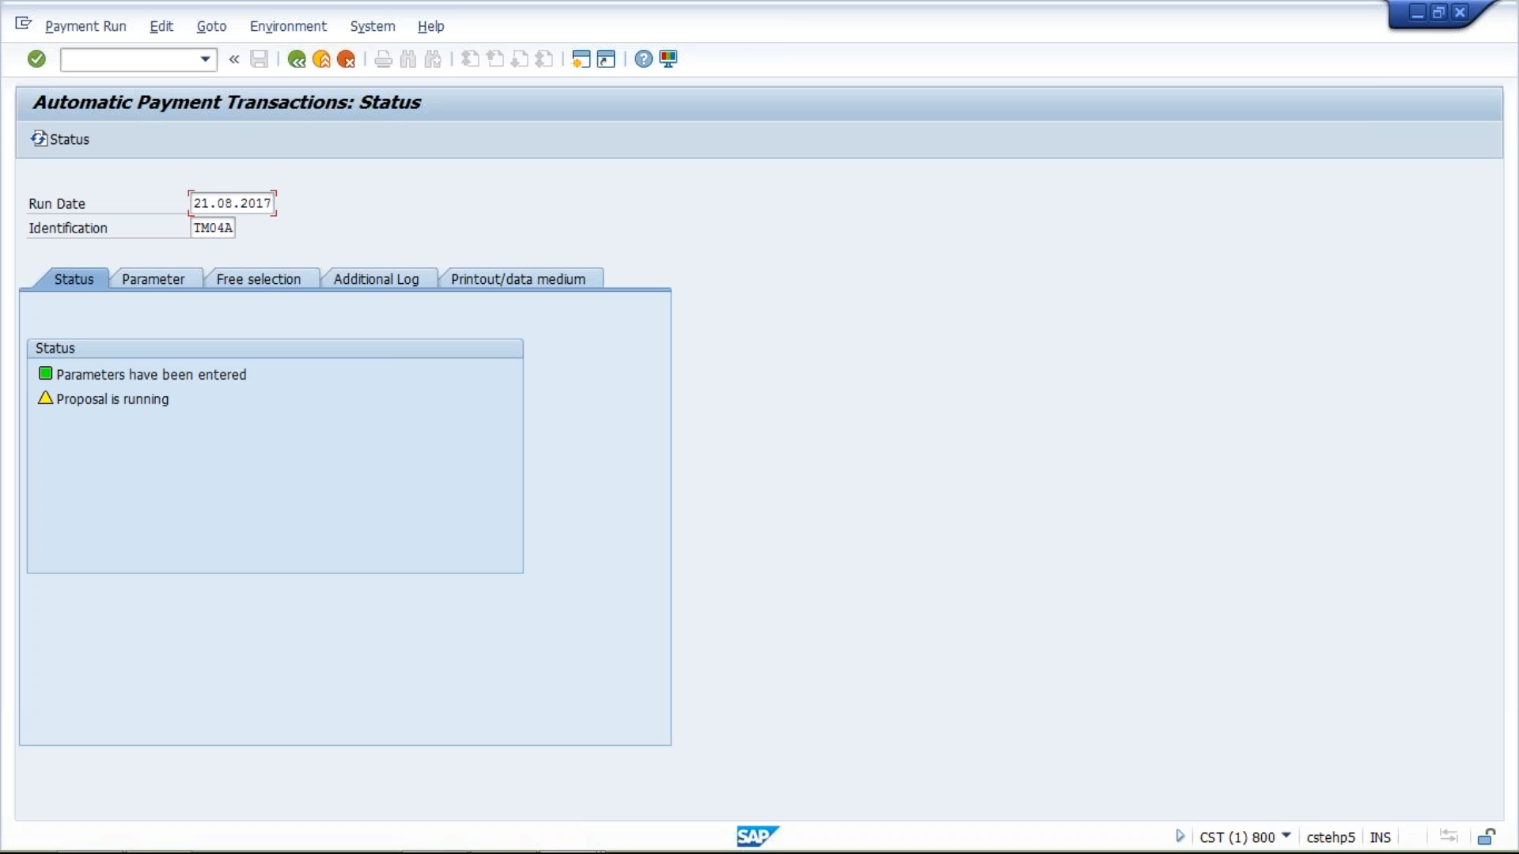
{"action": "key", "text": "Return"}
{"action": "key", "text": "Return"}
{"action": "key", "text": "Return"}
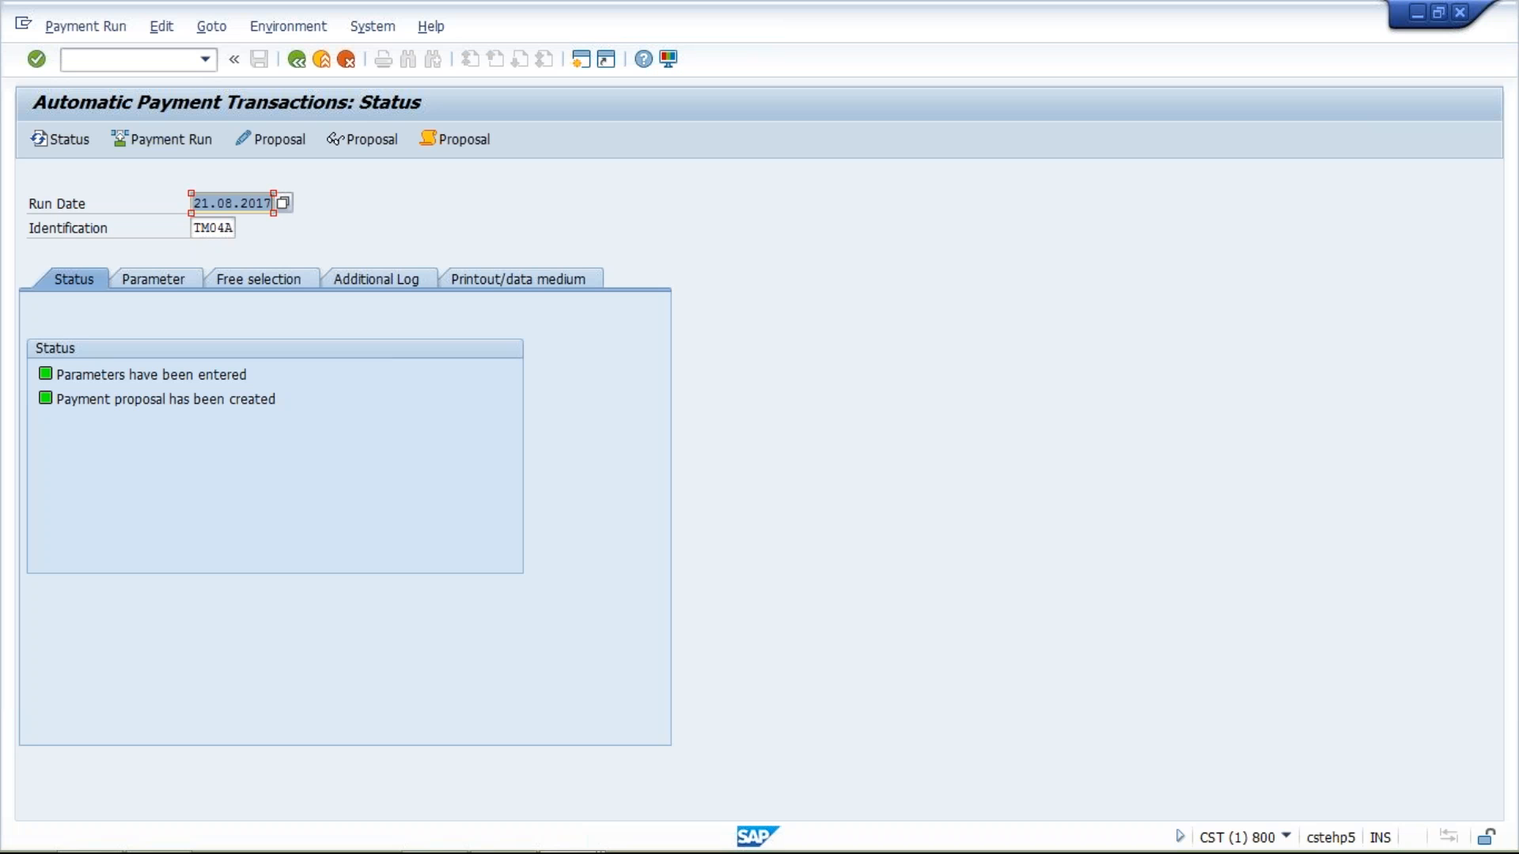
- Examine the new proposal run log through to its posting documents section, and return to the additional log settings
{"action": "left_click", "coordinate": [391, 274]}
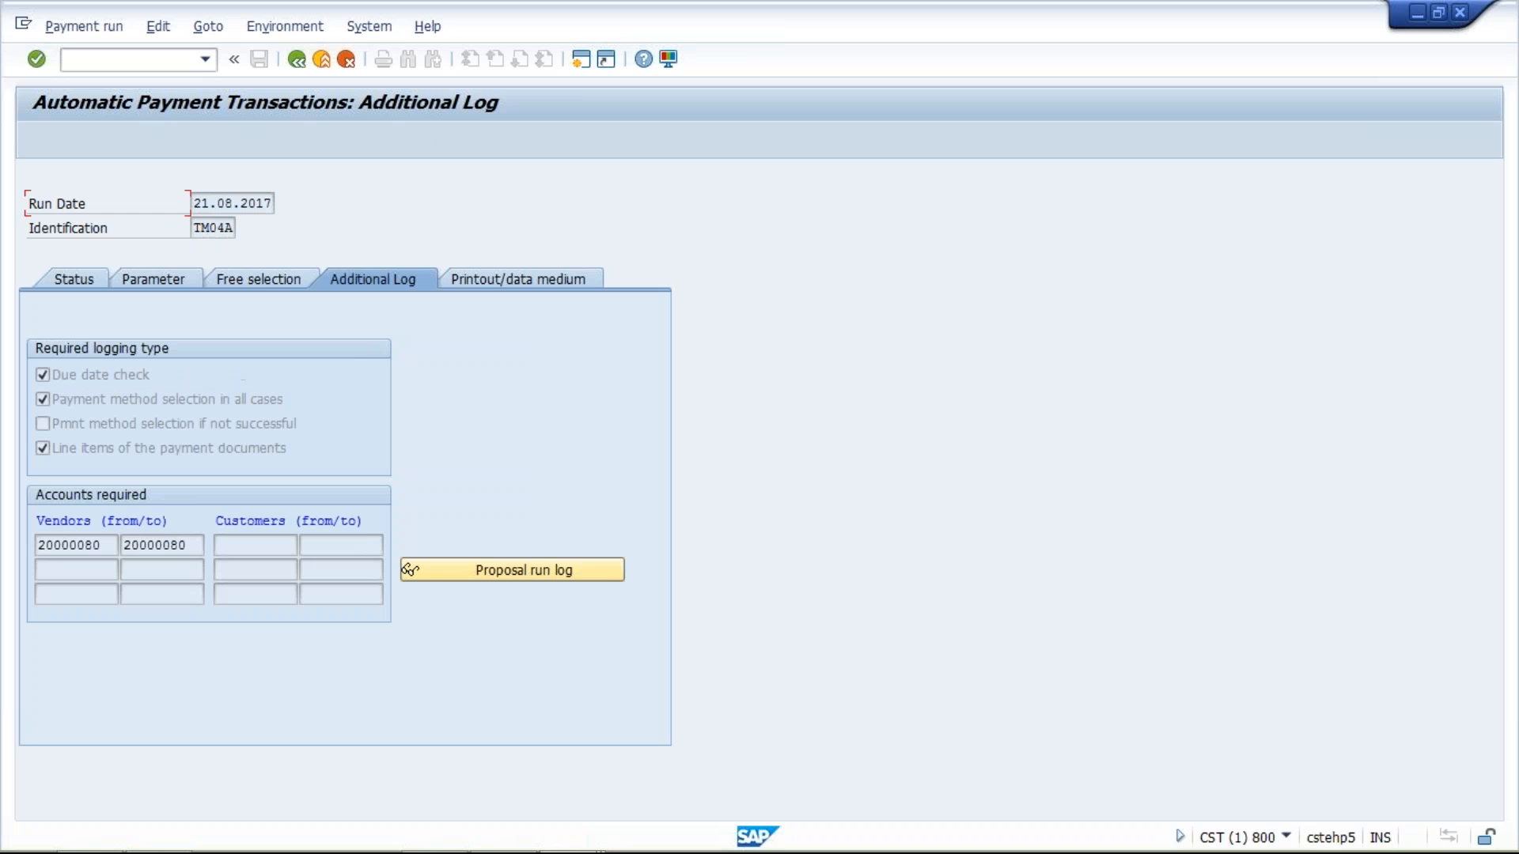
{"action": "left_click", "coordinate": [511, 574]}
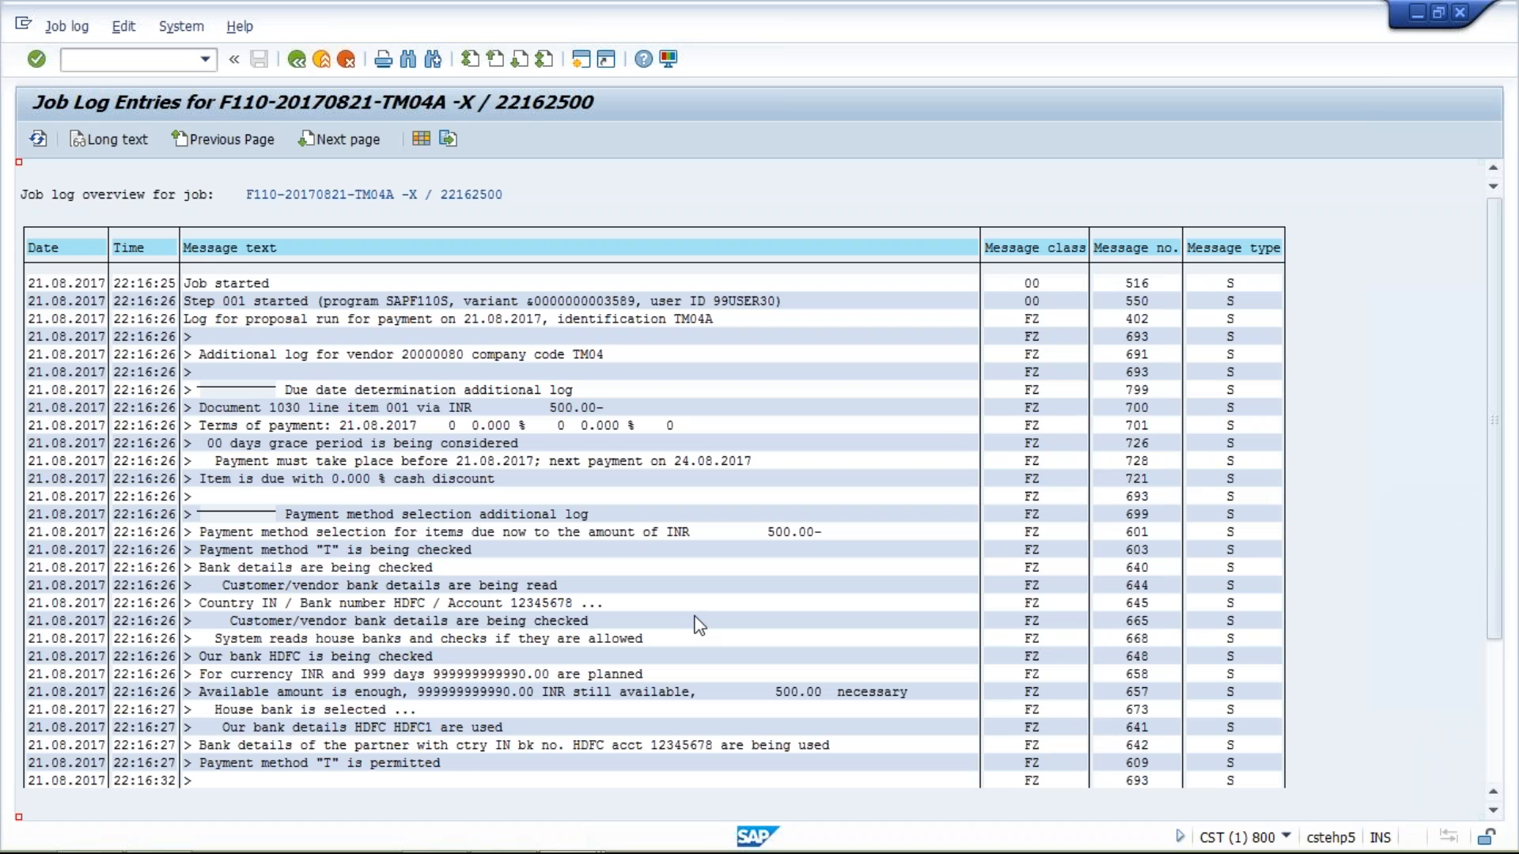
{"action": "scroll", "coordinate": [699, 625], "scroll_direction": "down", "scroll_amount": 1}
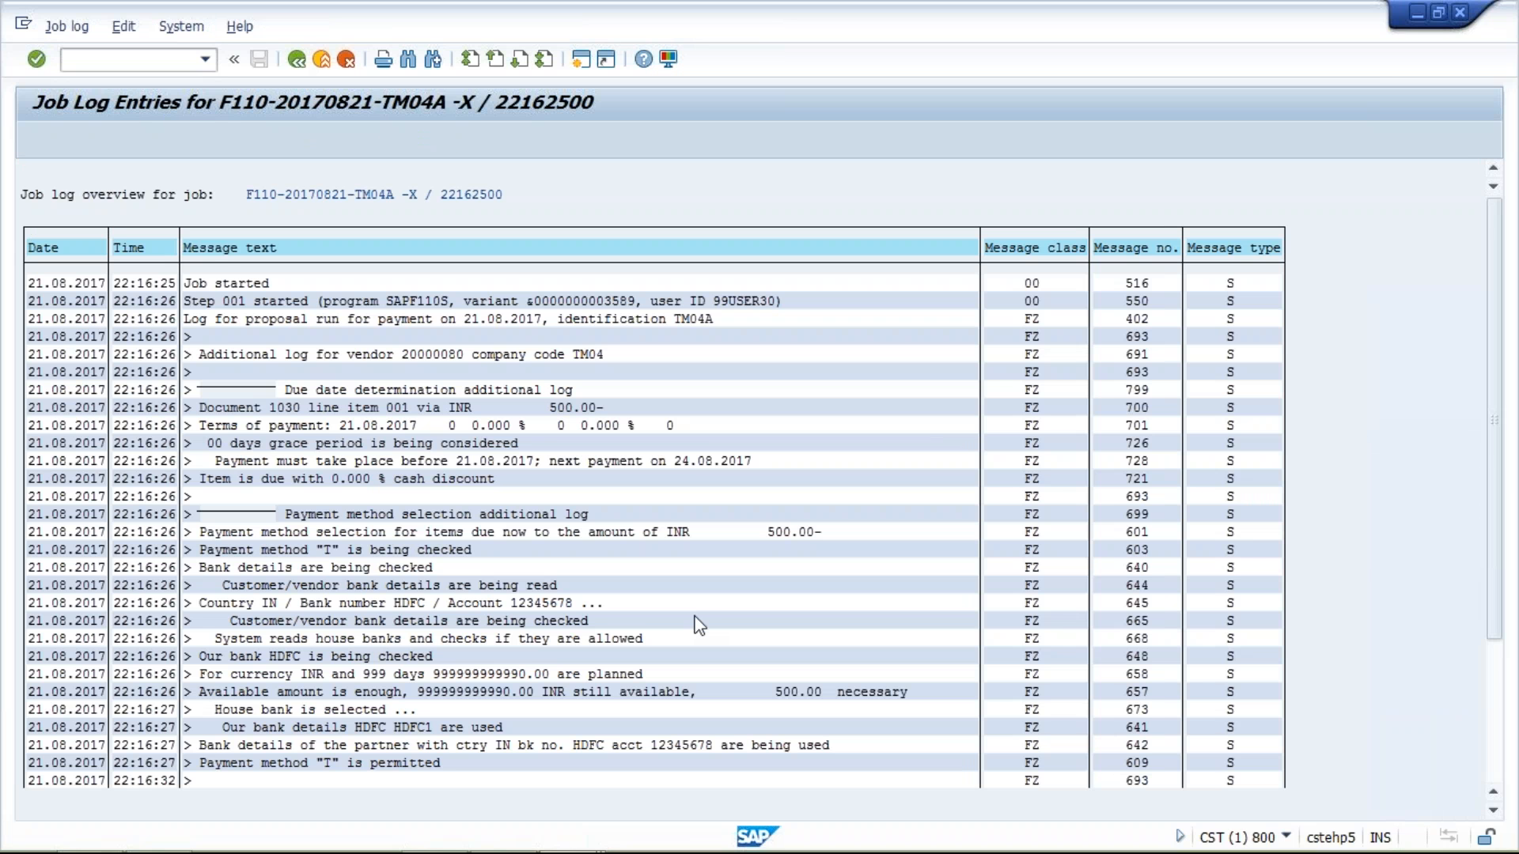
{"action": "scroll", "coordinate": [699, 625], "scroll_direction": "down", "scroll_amount": 1}
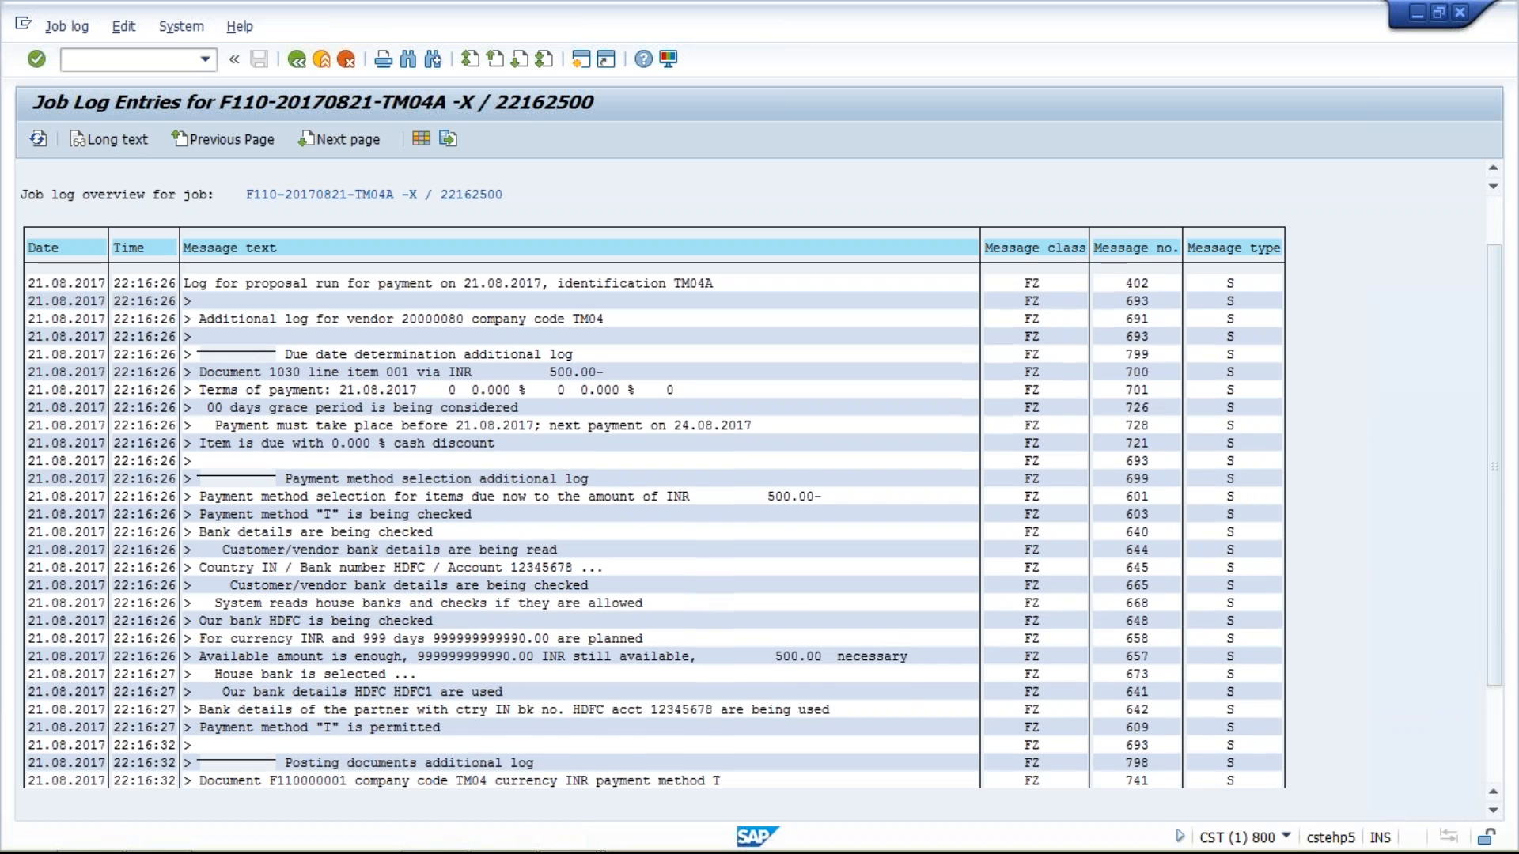
{"action": "scroll", "coordinate": [655, 522], "scroll_direction": "down", "scroll_amount": 1}
{"action": "scroll", "coordinate": [655, 522], "scroll_direction": "down", "scroll_amount": 3}
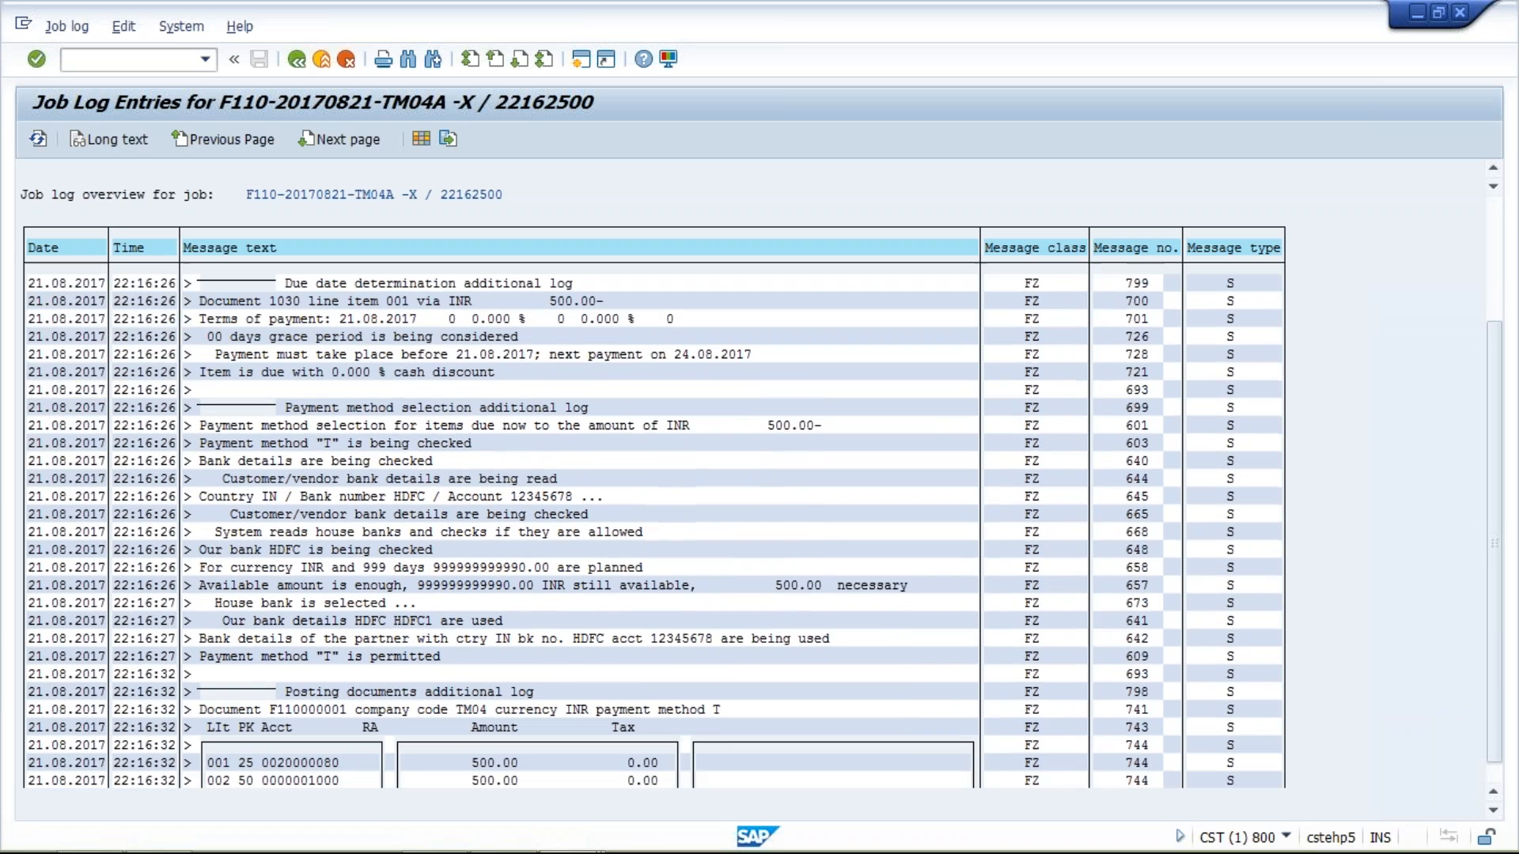
{"action": "scroll", "coordinate": [654, 522], "scroll_direction": "down", "scroll_amount": 2}
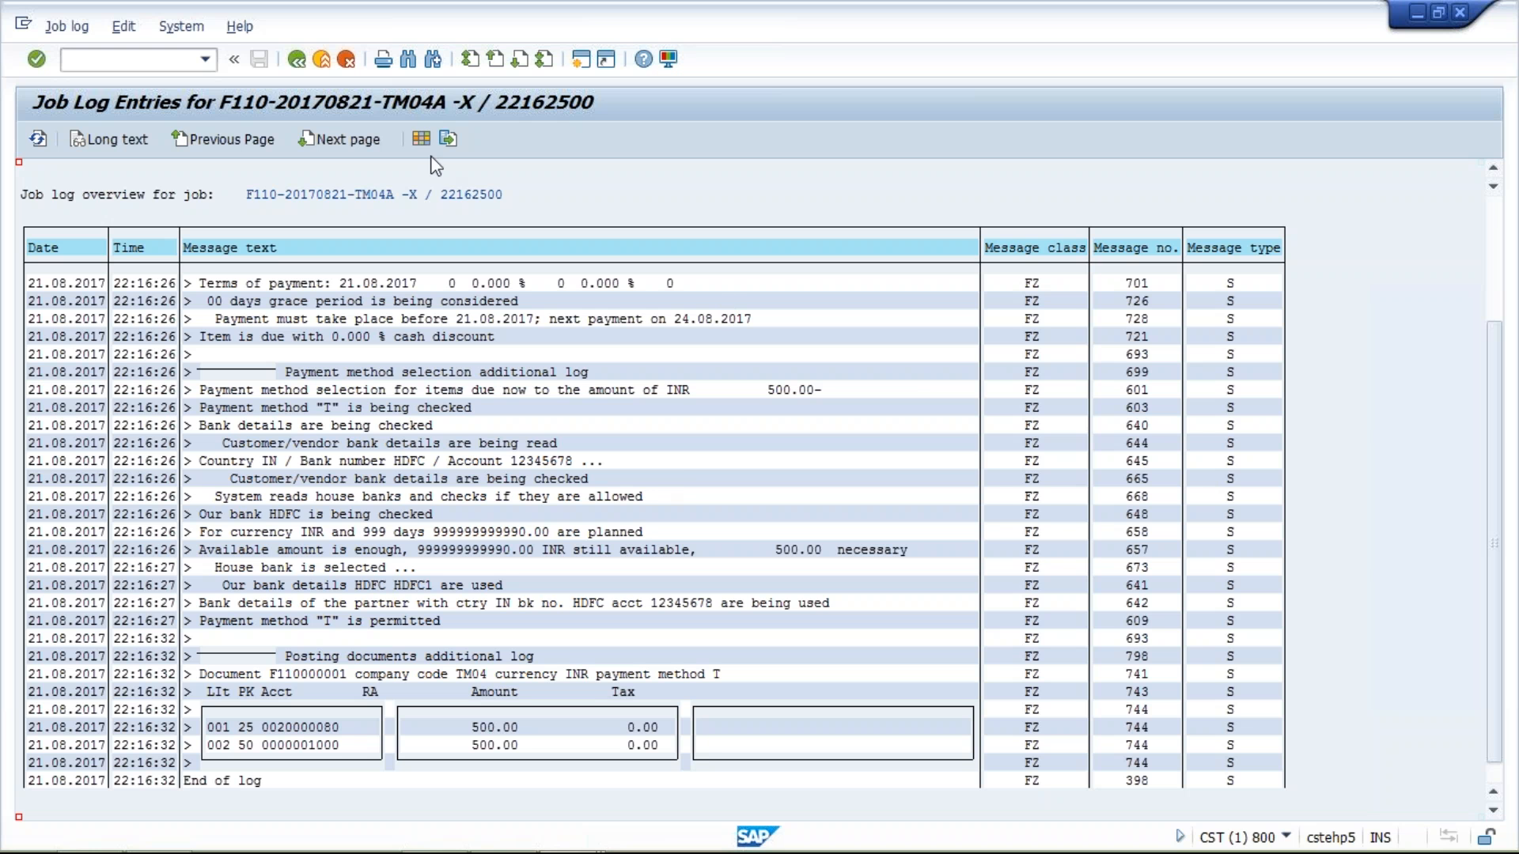
{"action": "left_click", "coordinate": [296, 60]}
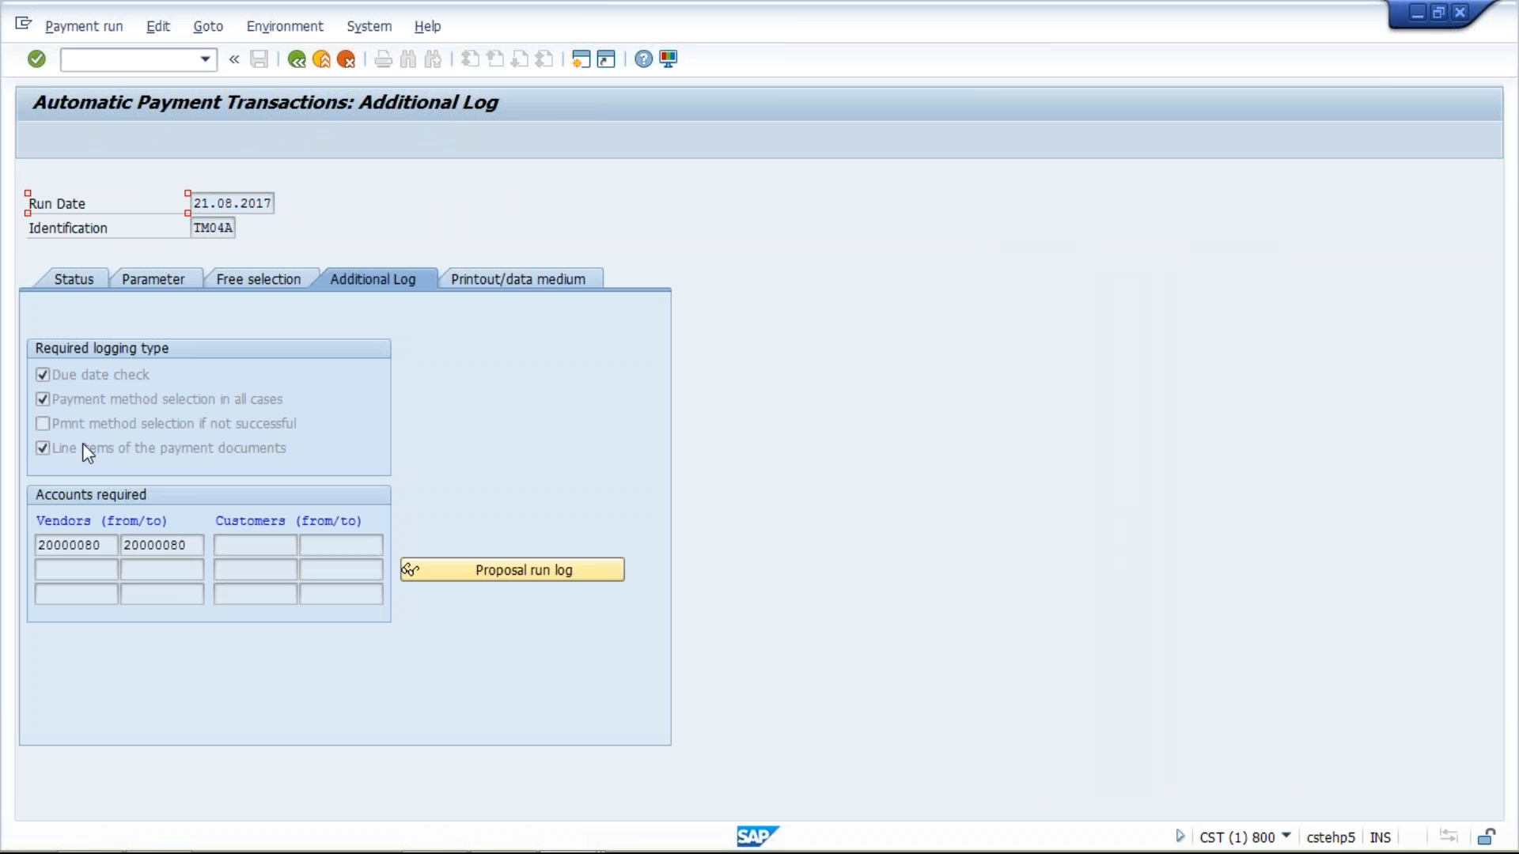
- Schedule the payment run for TM04A with immediate start, refresh its status and display the payment run log
{"action": "left_click", "coordinate": [83, 286]}
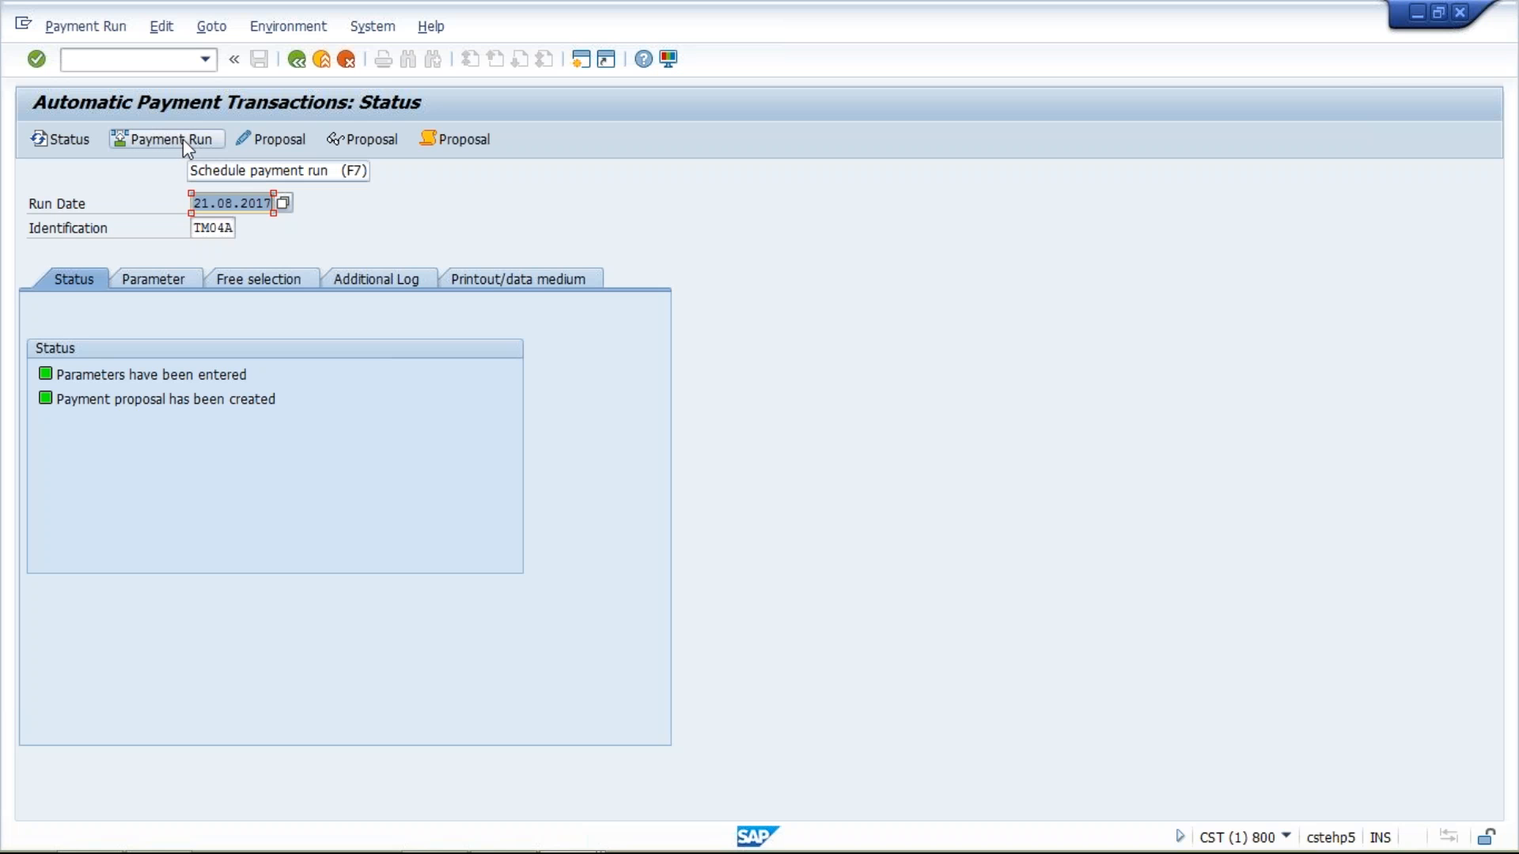
{"action": "left_click", "coordinate": [183, 139]}
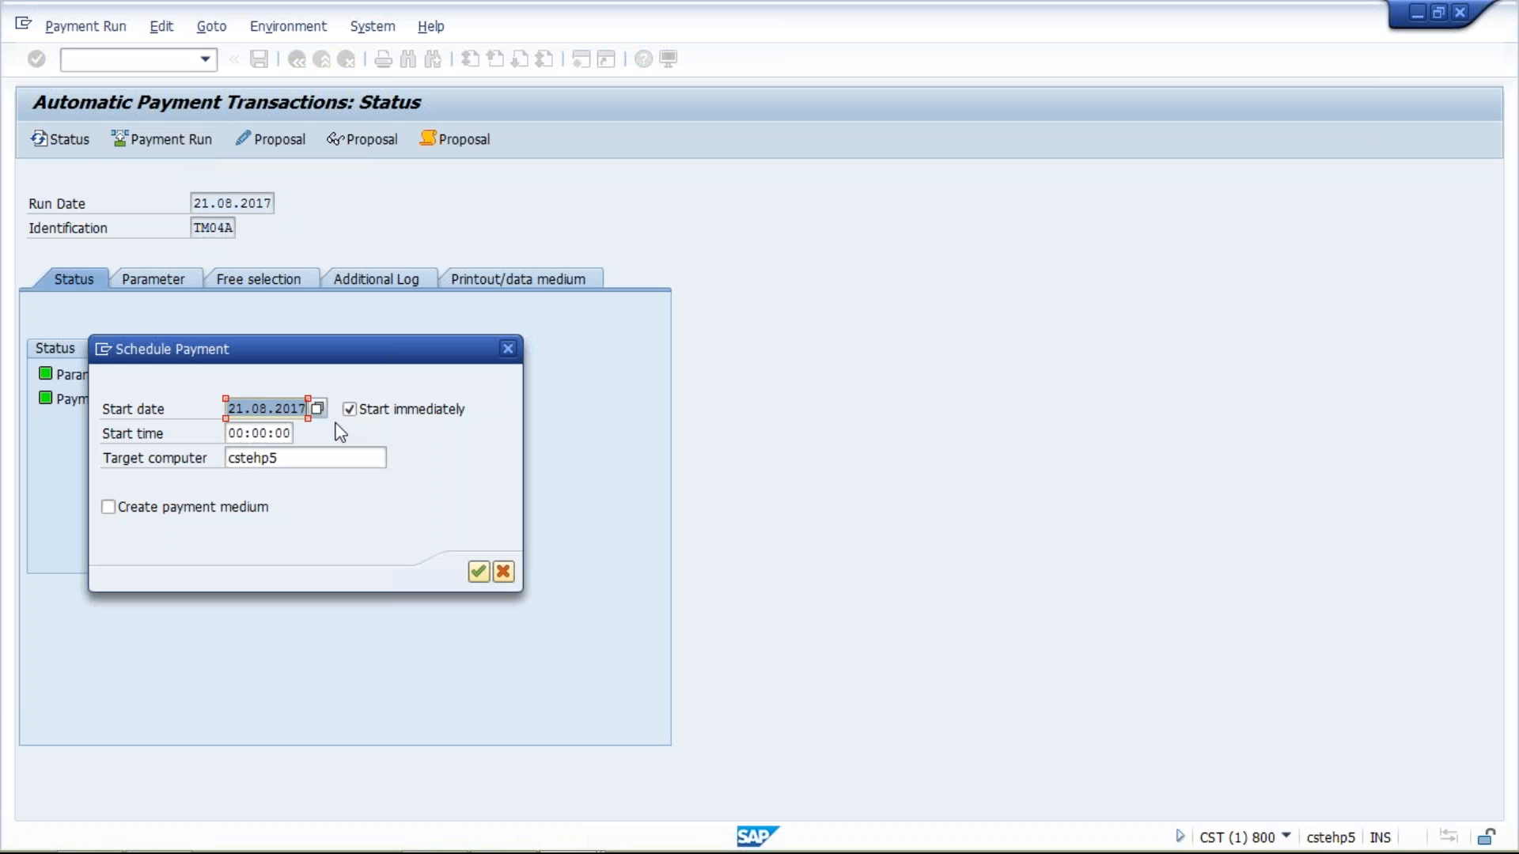
{"action": "left_click", "coordinate": [477, 572]}
{"action": "key", "text": "Return"}
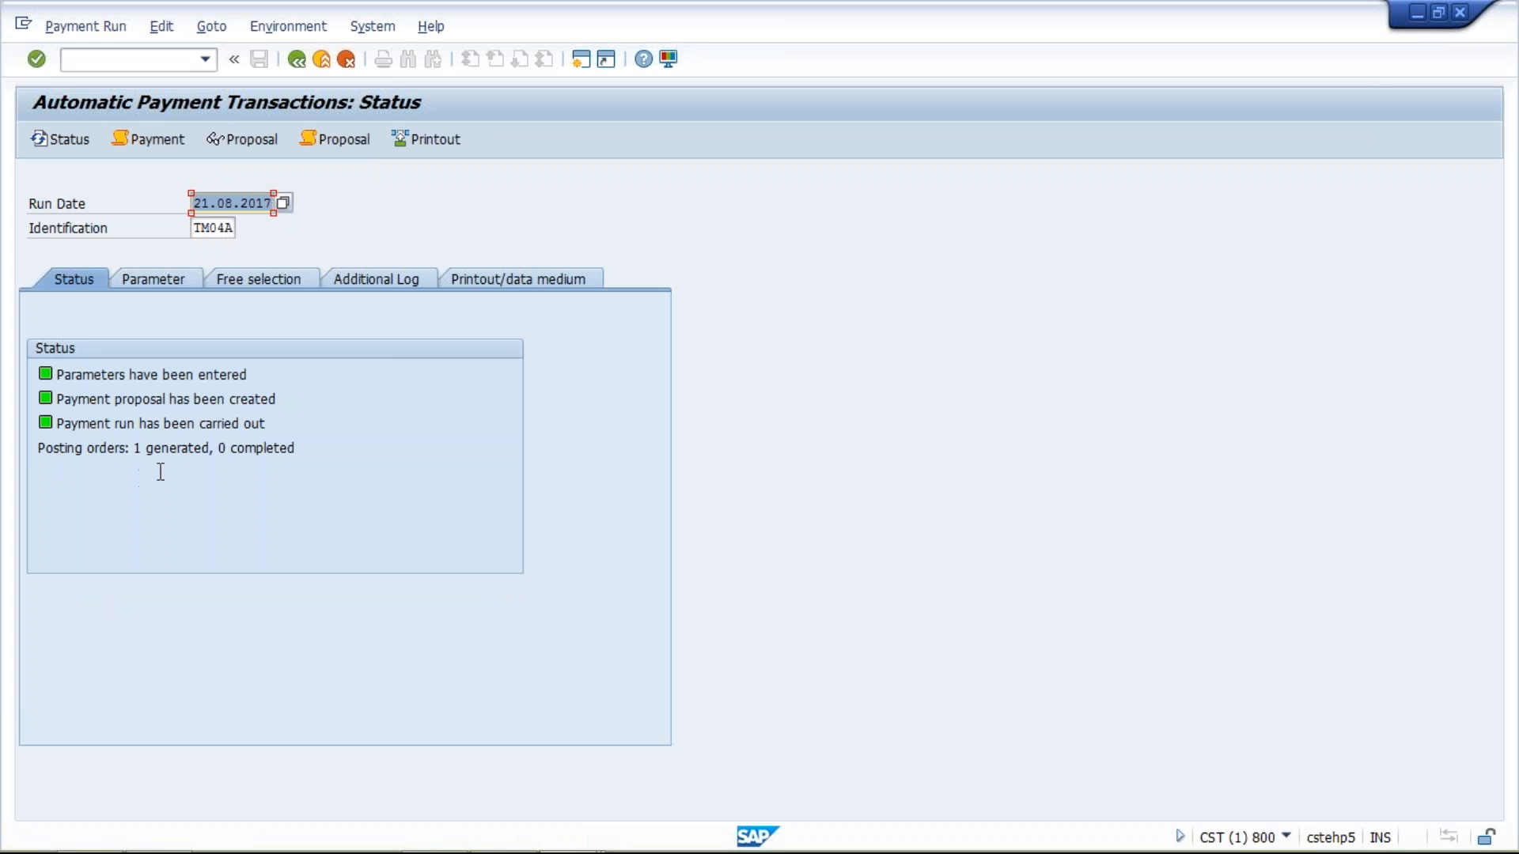
{"action": "left_click", "coordinate": [368, 283]}
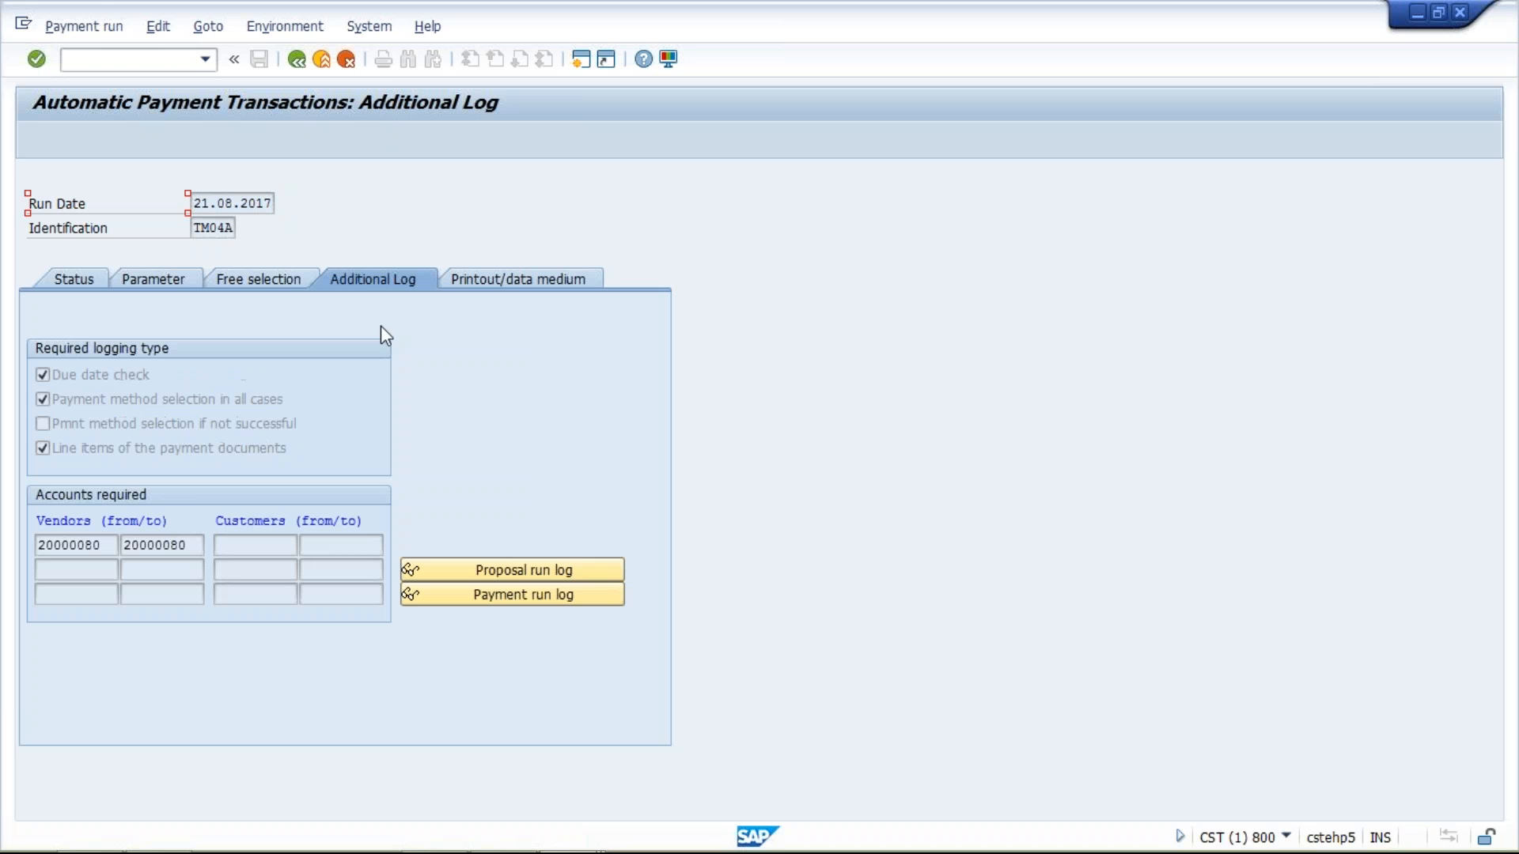
{"action": "left_click", "coordinate": [545, 607]}
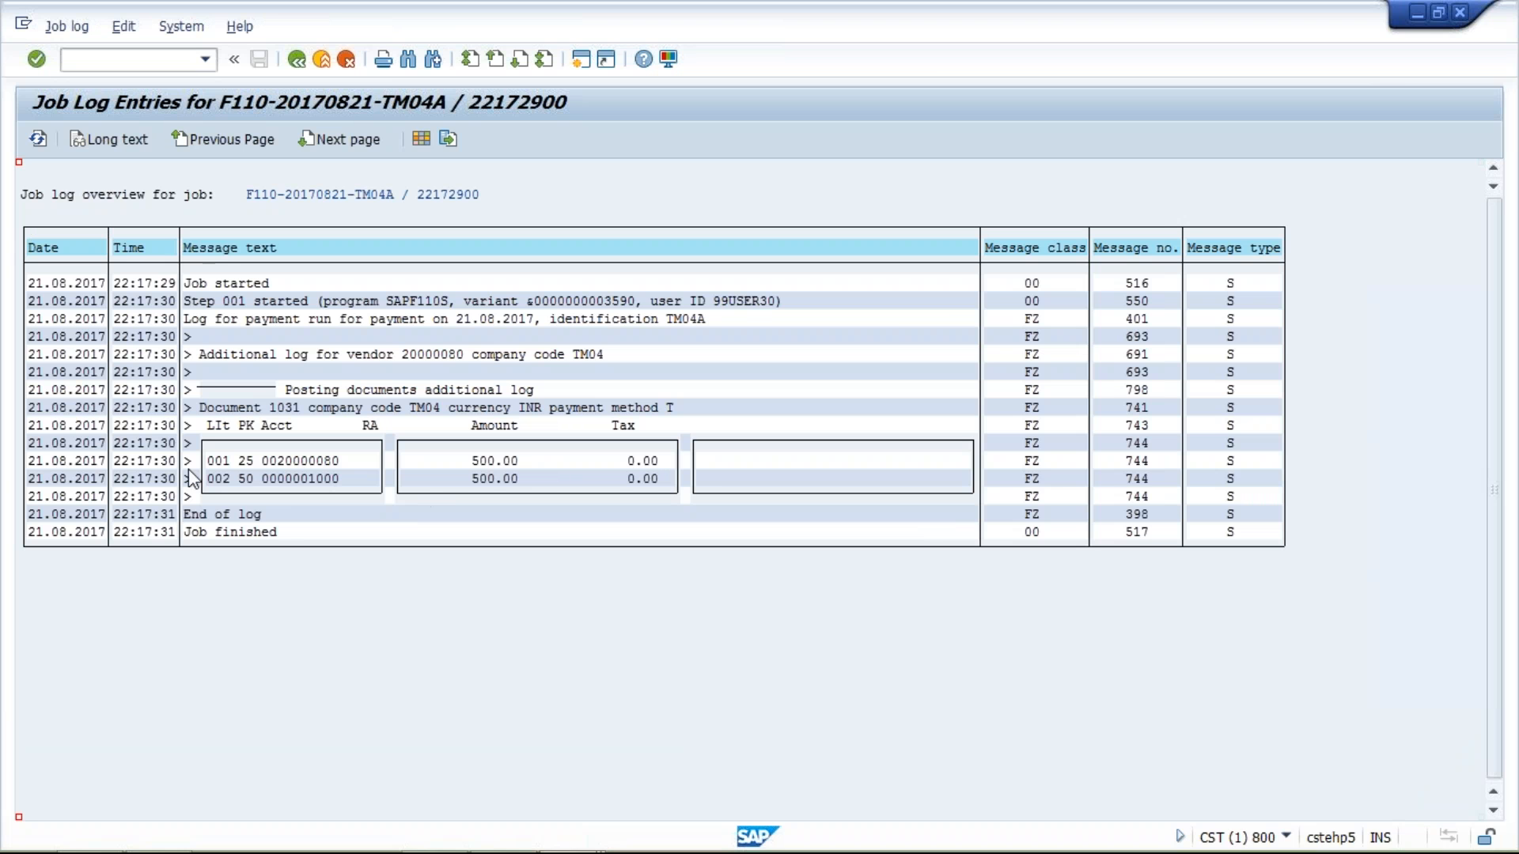
- Switch to the Vendor Line Item Display session and refresh the vendor's open items list to check the 500.00 INR invoice
{"action": "mouse_move", "coordinate": [535, 851]}
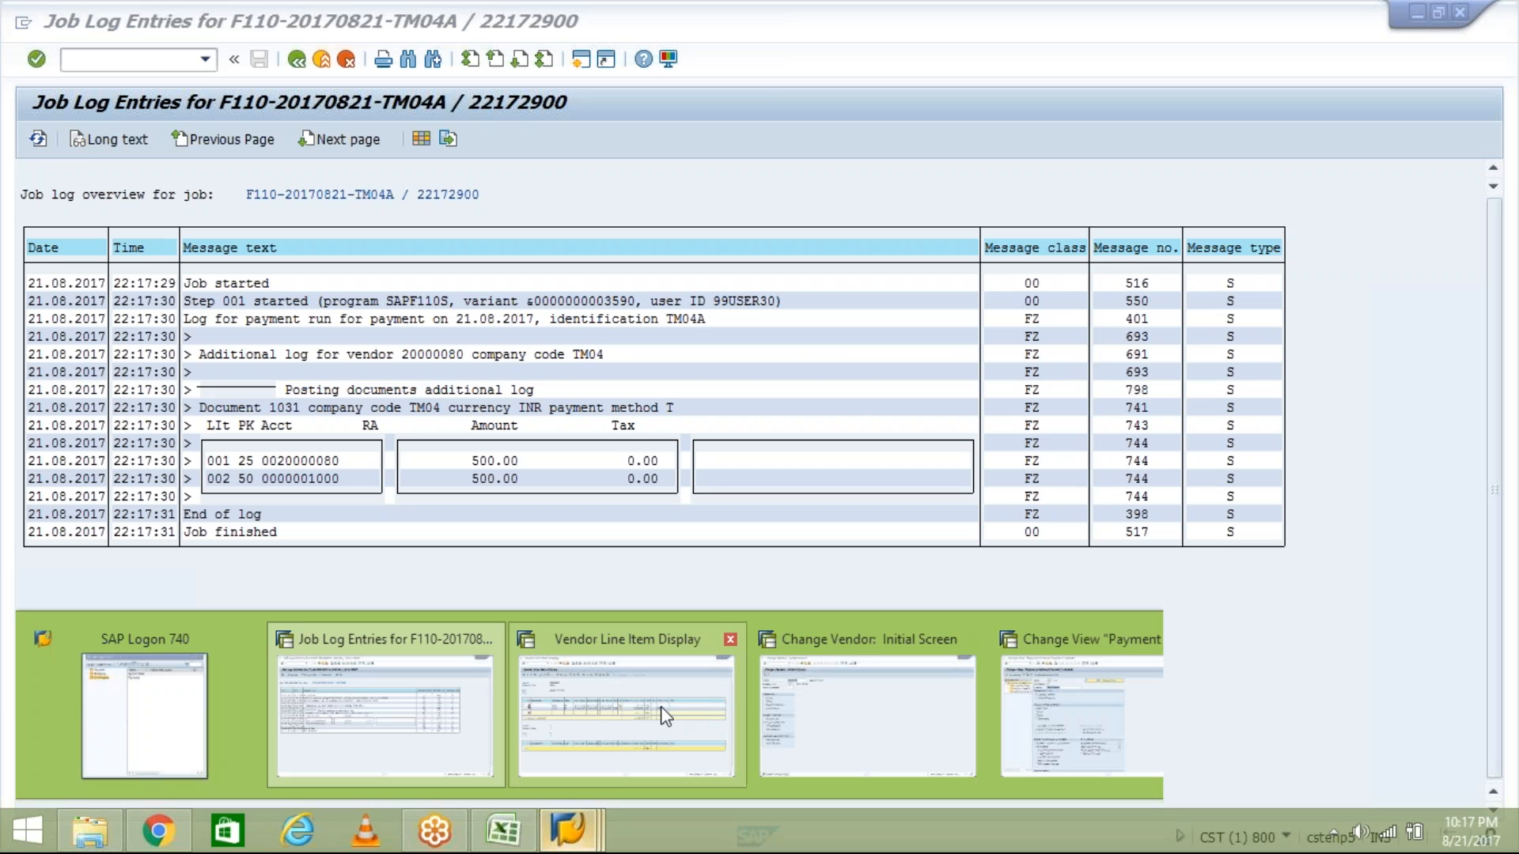
{"action": "left_click", "coordinate": [666, 711]}
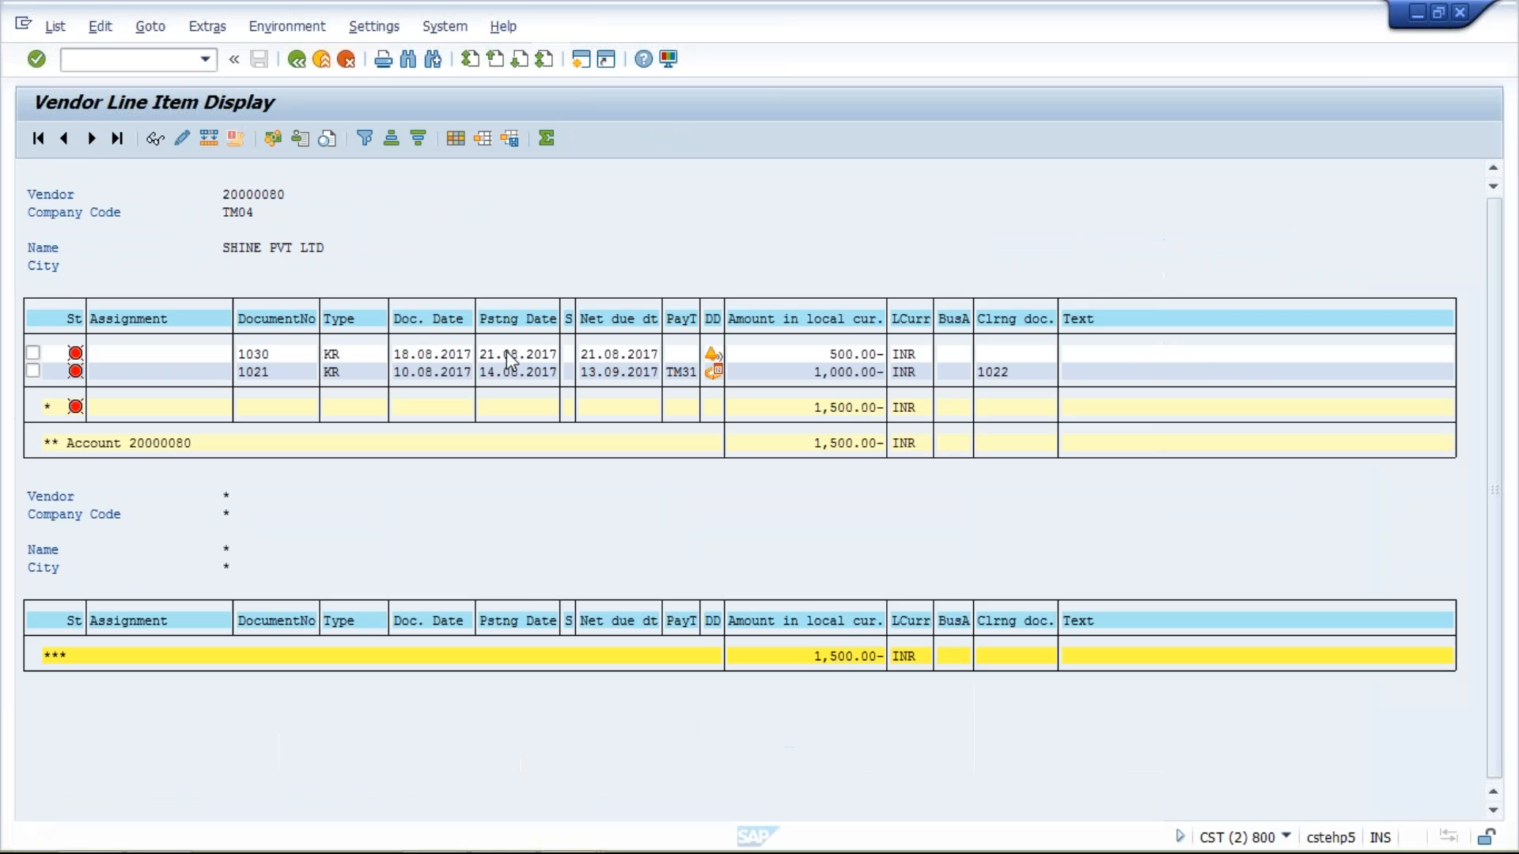
{"action": "left_click", "coordinate": [857, 358]}
{"action": "left_click", "coordinate": [842, 357]}
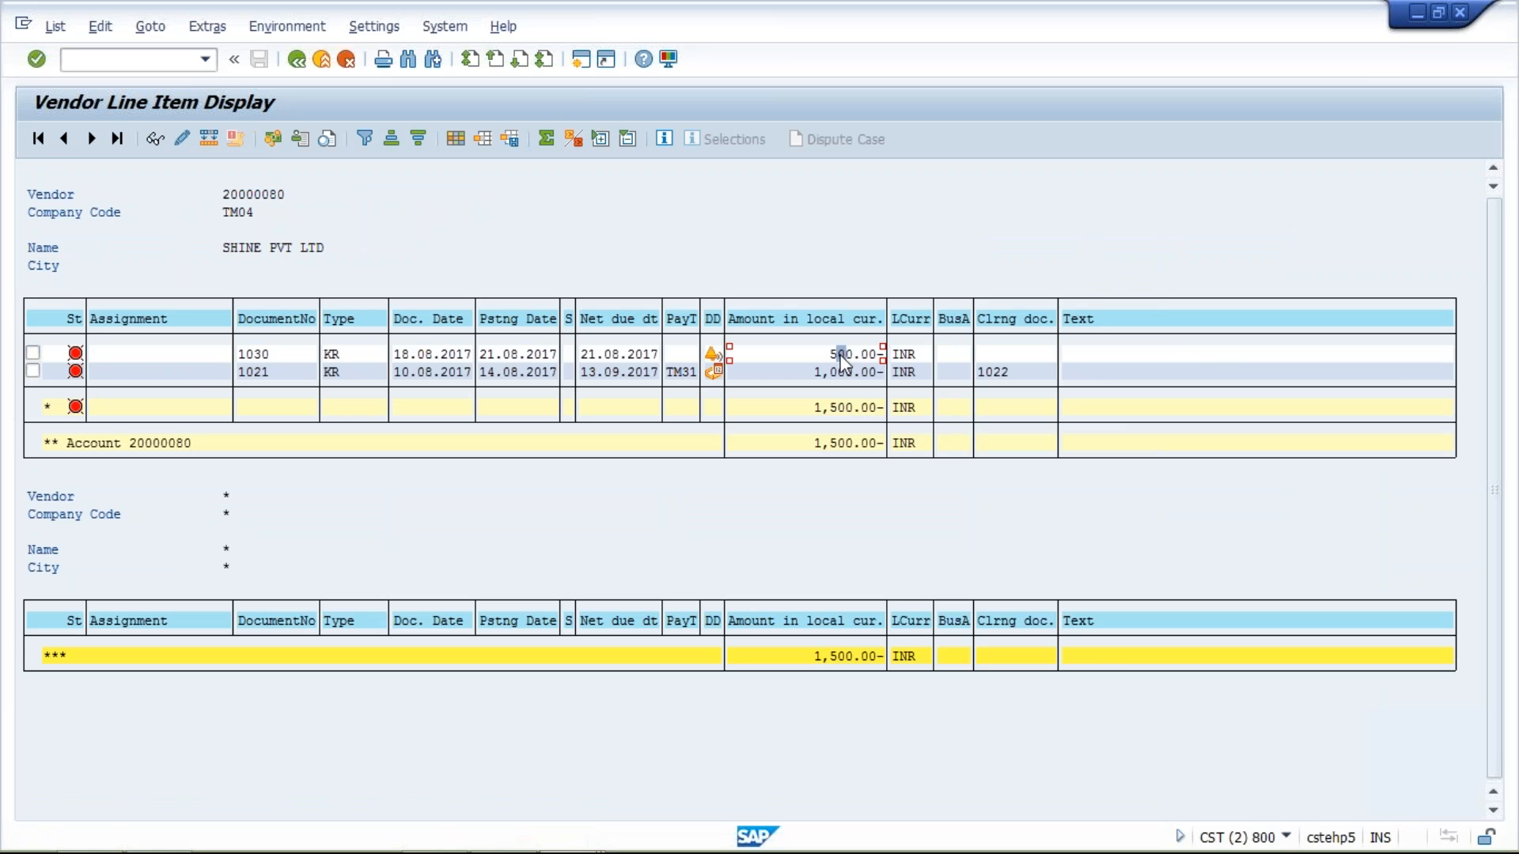
{"action": "left_click", "coordinate": [55, 28]}
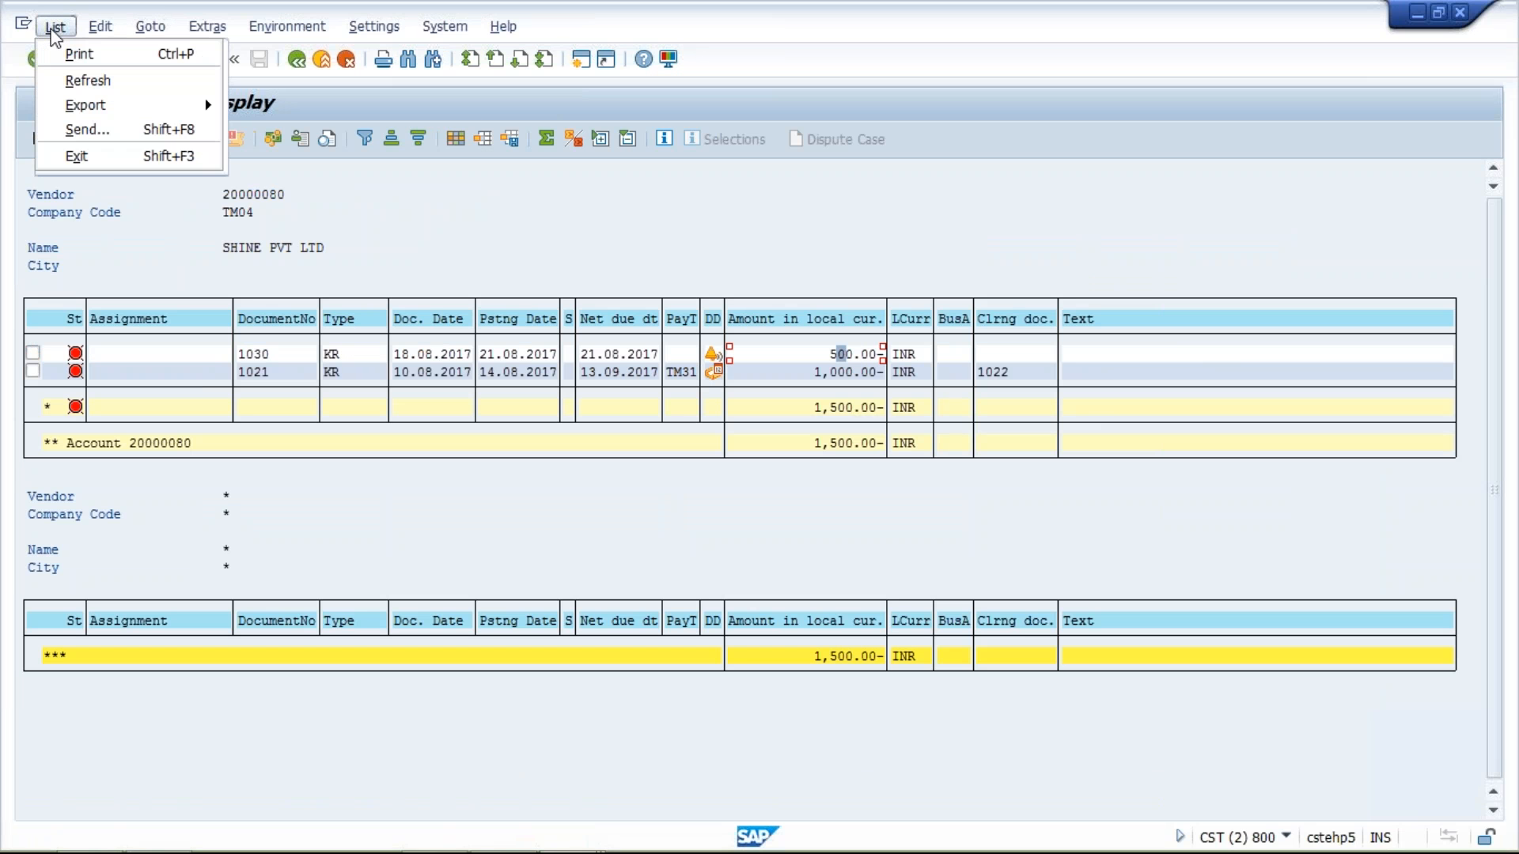
{"action": "left_click", "coordinate": [77, 81]}
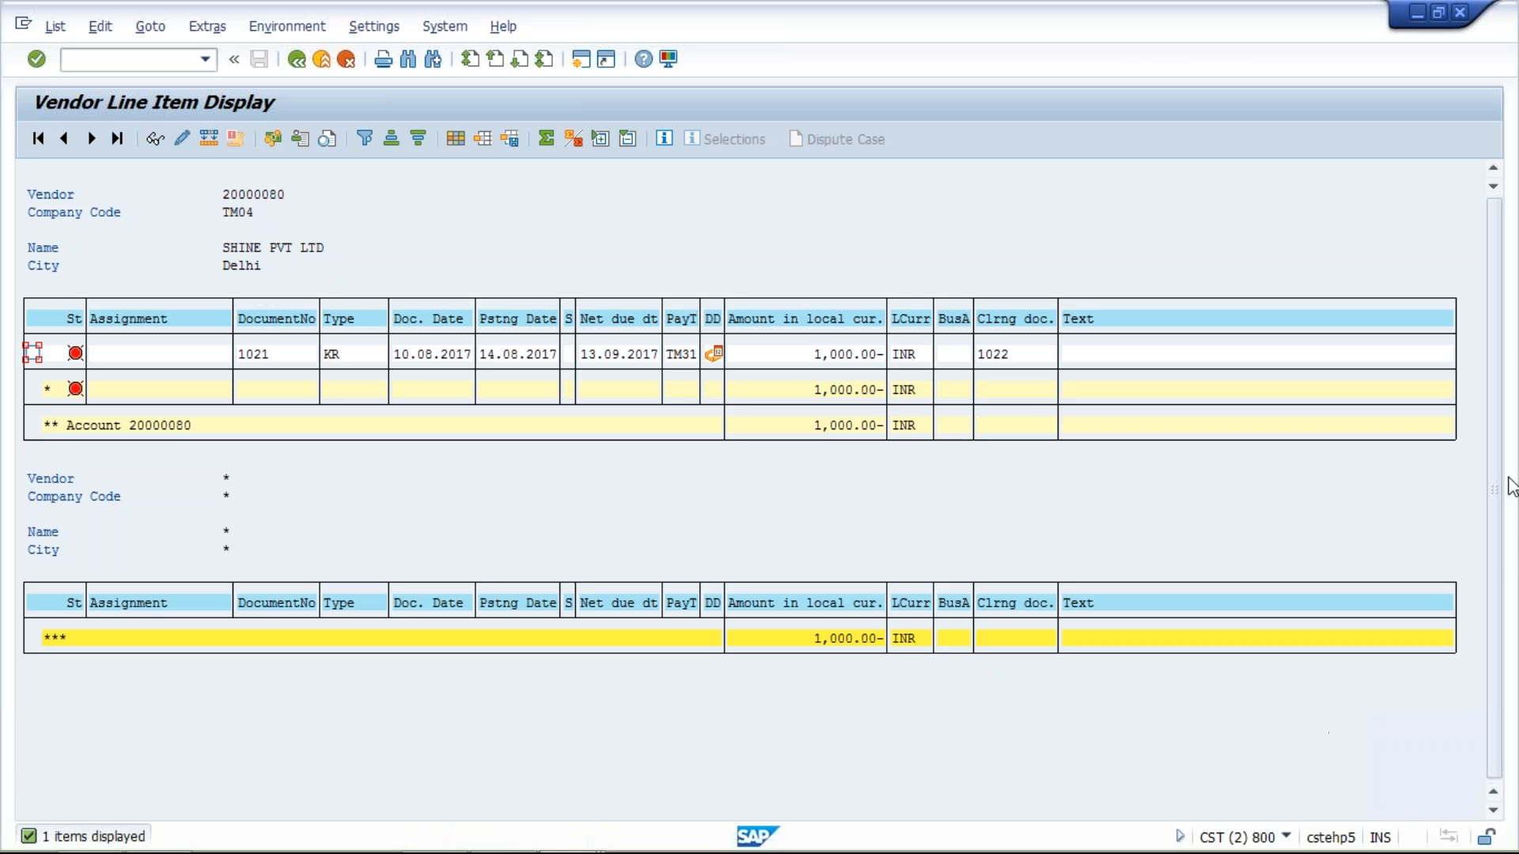
{"action": "key", "text": "alt+Tab"}
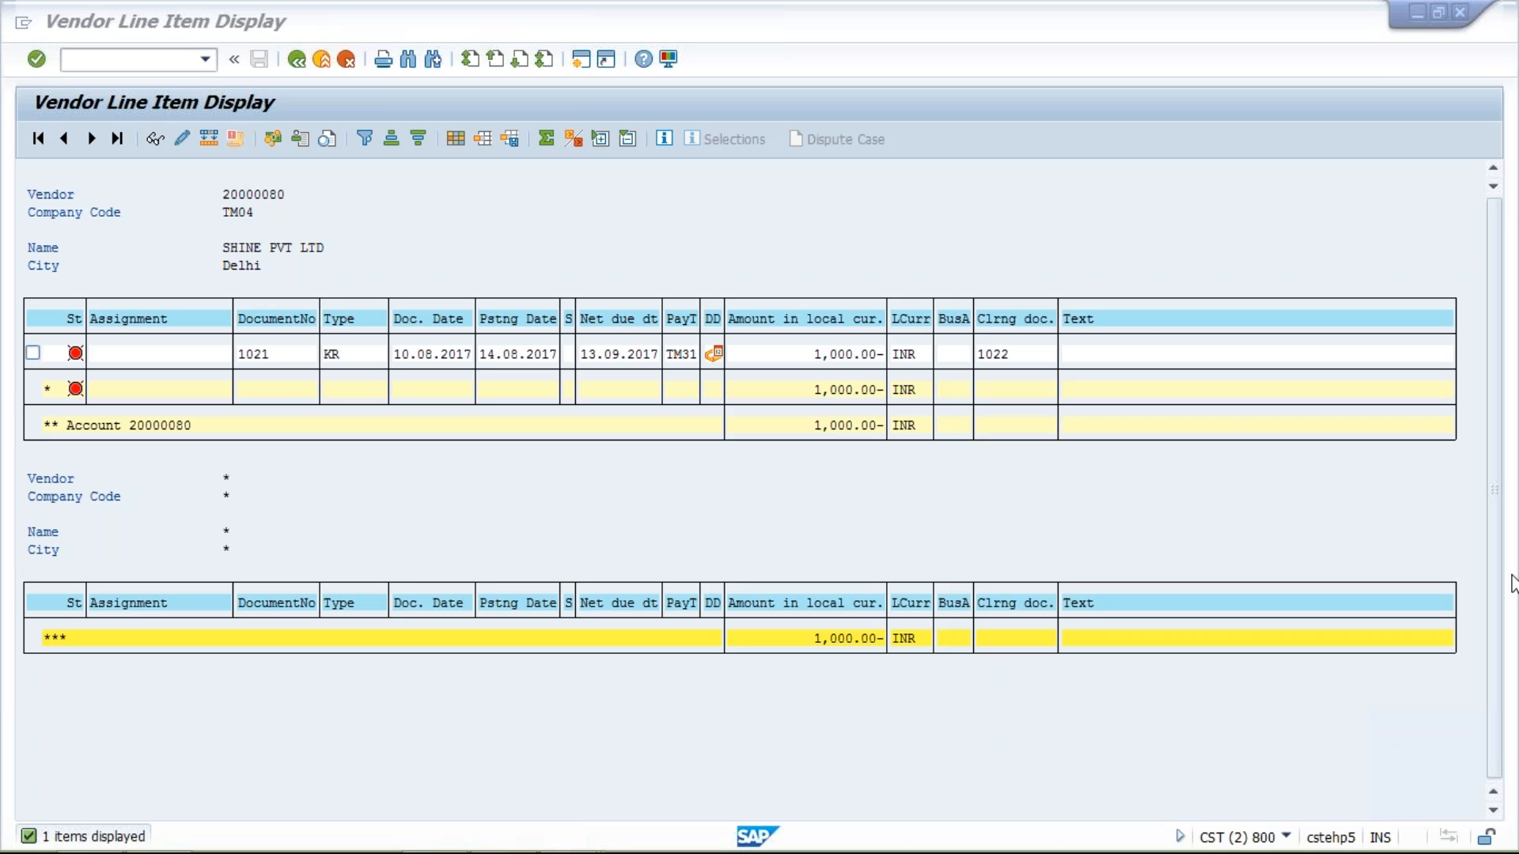